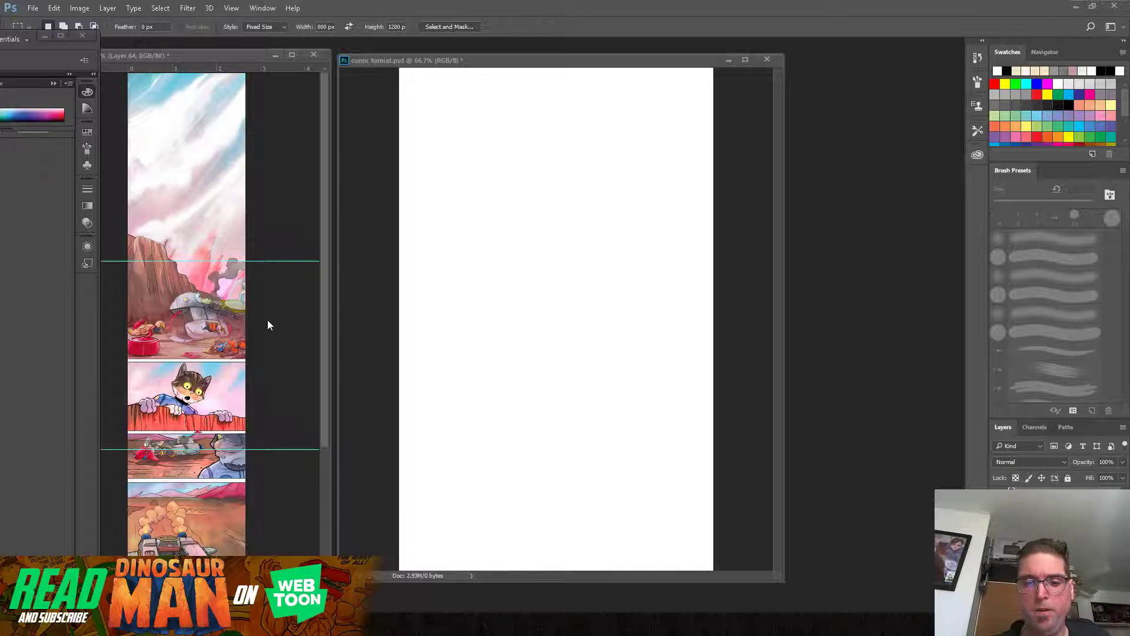
drag(232, 55, 242, 51)
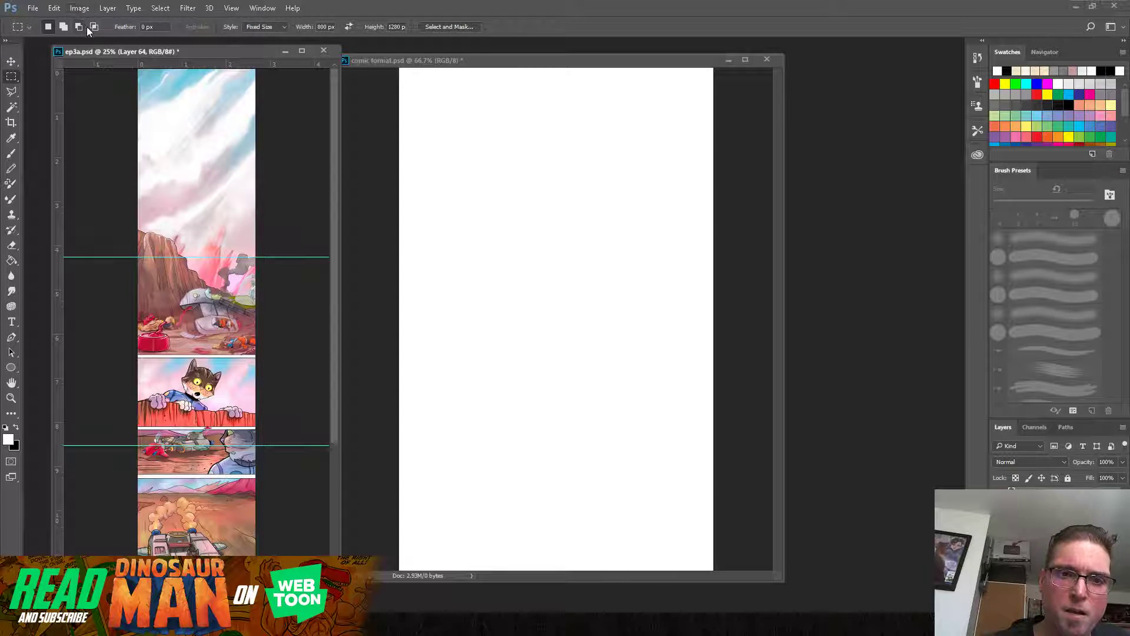
click(81, 9)
click(99, 92)
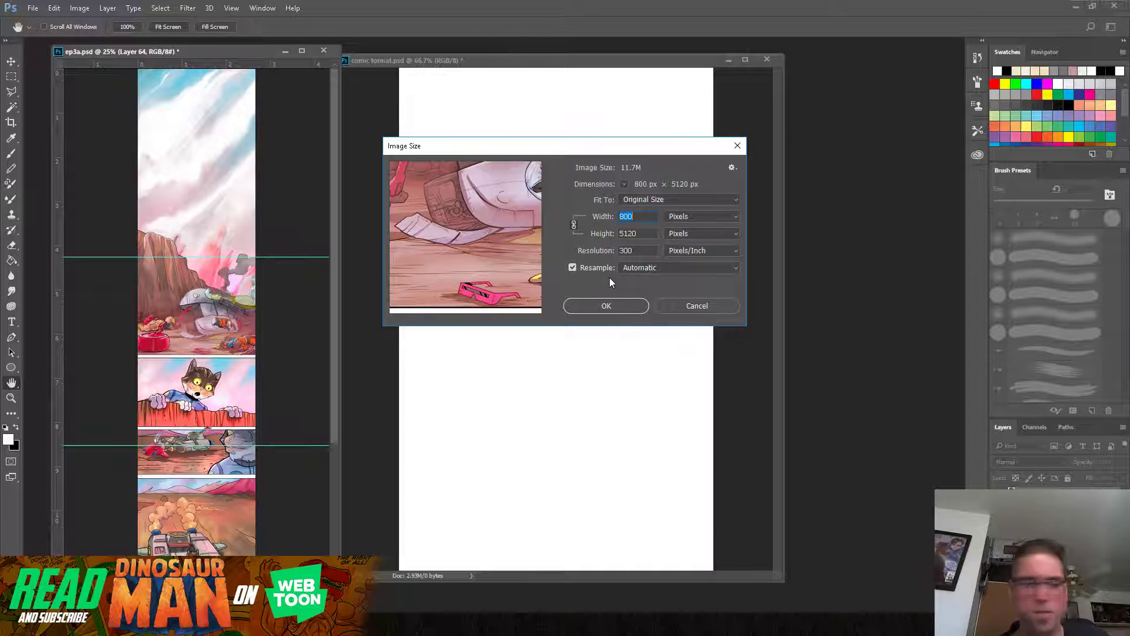
text(2400)
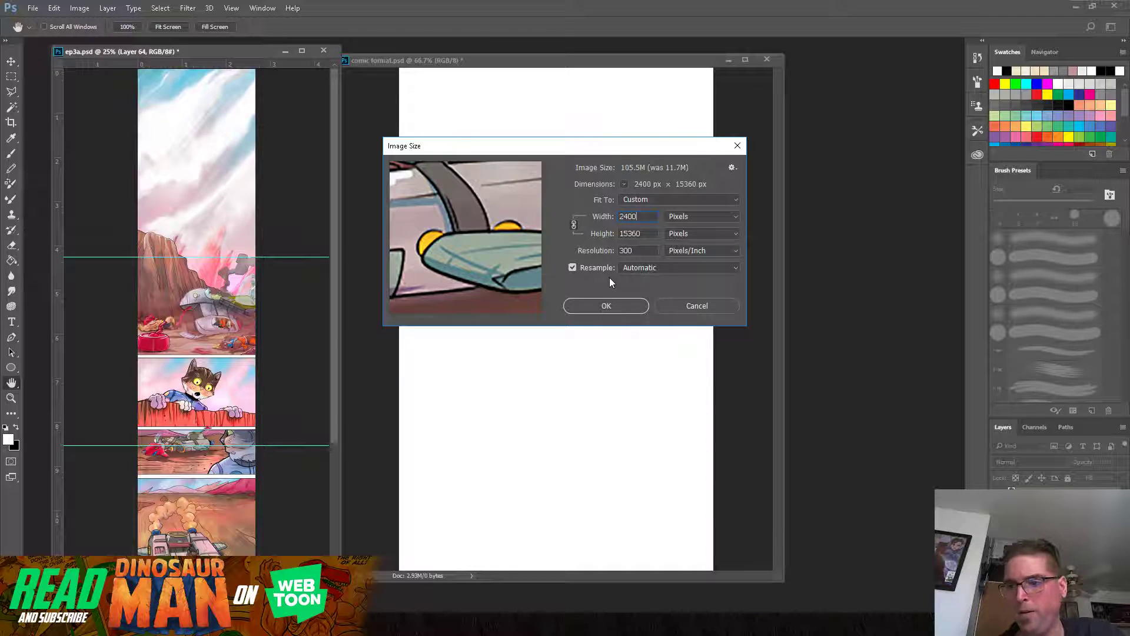
click(710, 305)
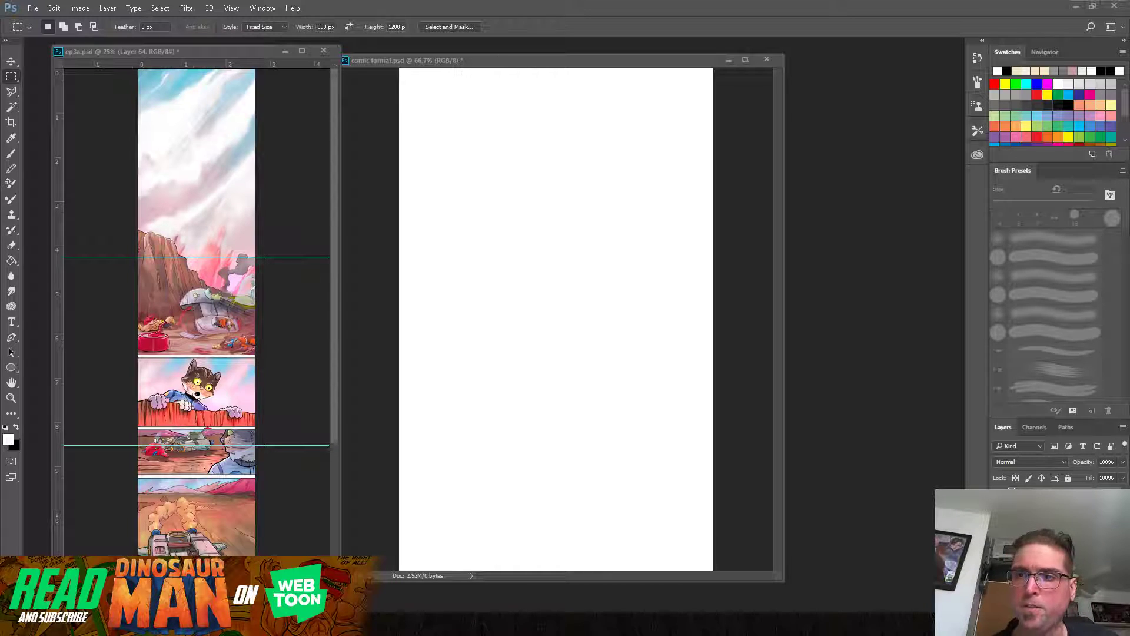
Step: Mark the top 800 by 1280 px section of the comic strip with a fixed-size marquee and clear the selection
drag(498, 63, 542, 57)
drag(232, 54, 262, 52)
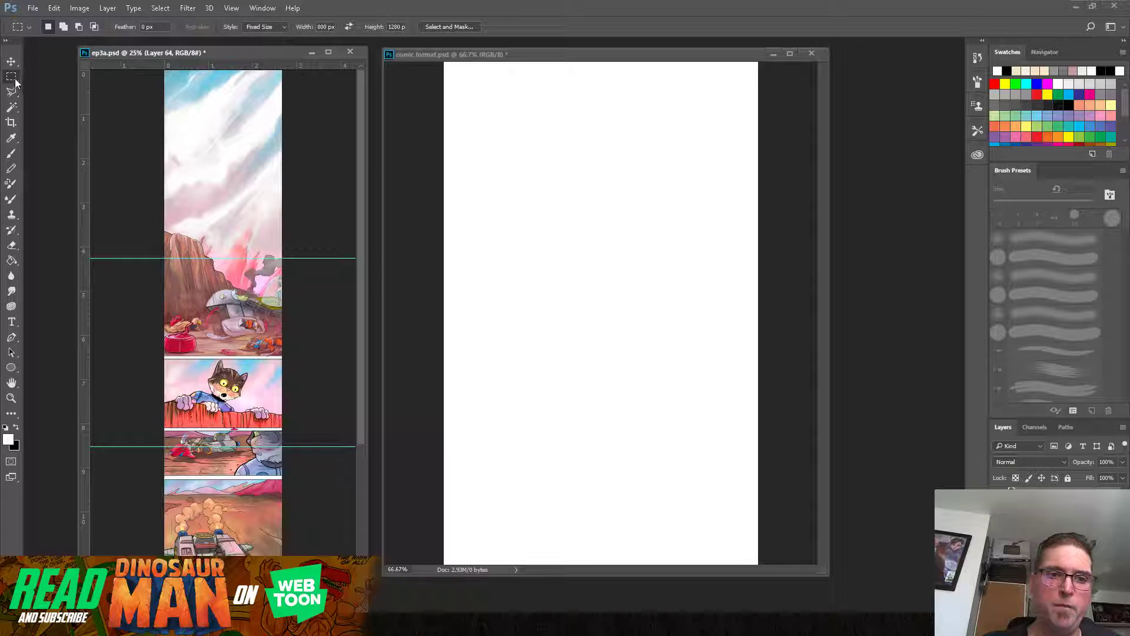
drag(210, 106, 192, 65)
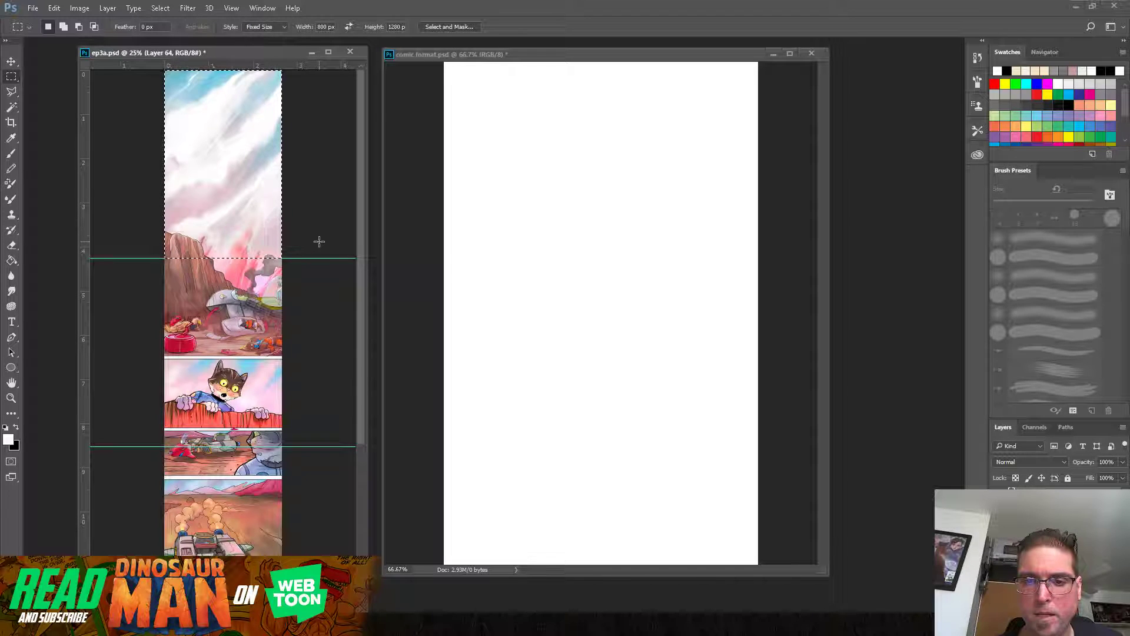
click(165, 11)
click(176, 32)
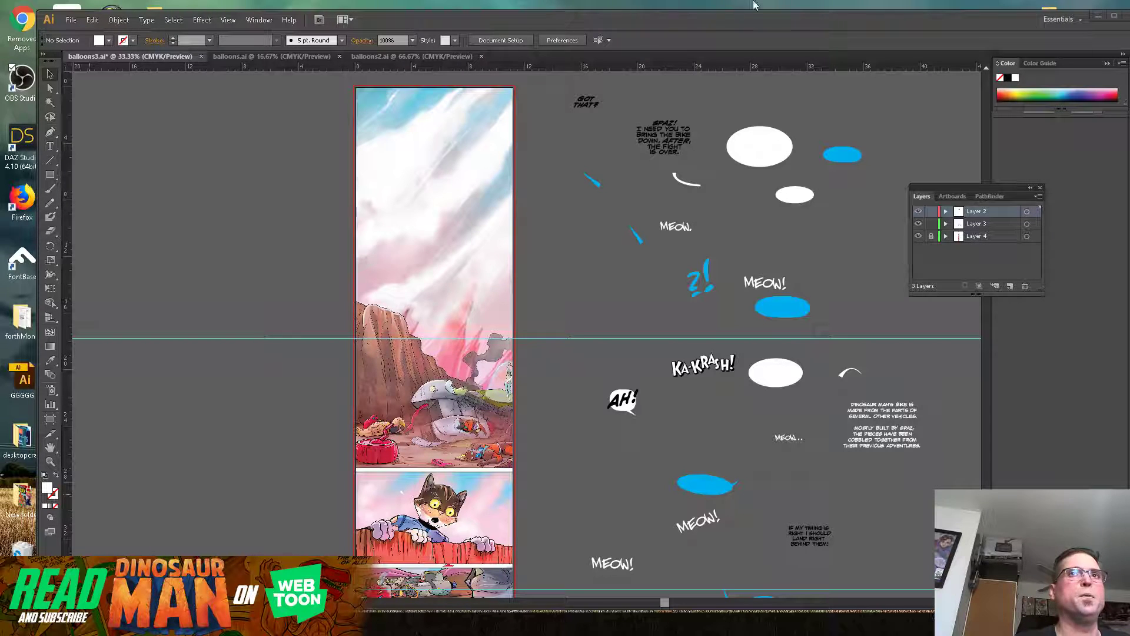
Step: In Illustrator, maximize the balloons3.ai window and rename the locked Layer 4 as art
click(1112, 18)
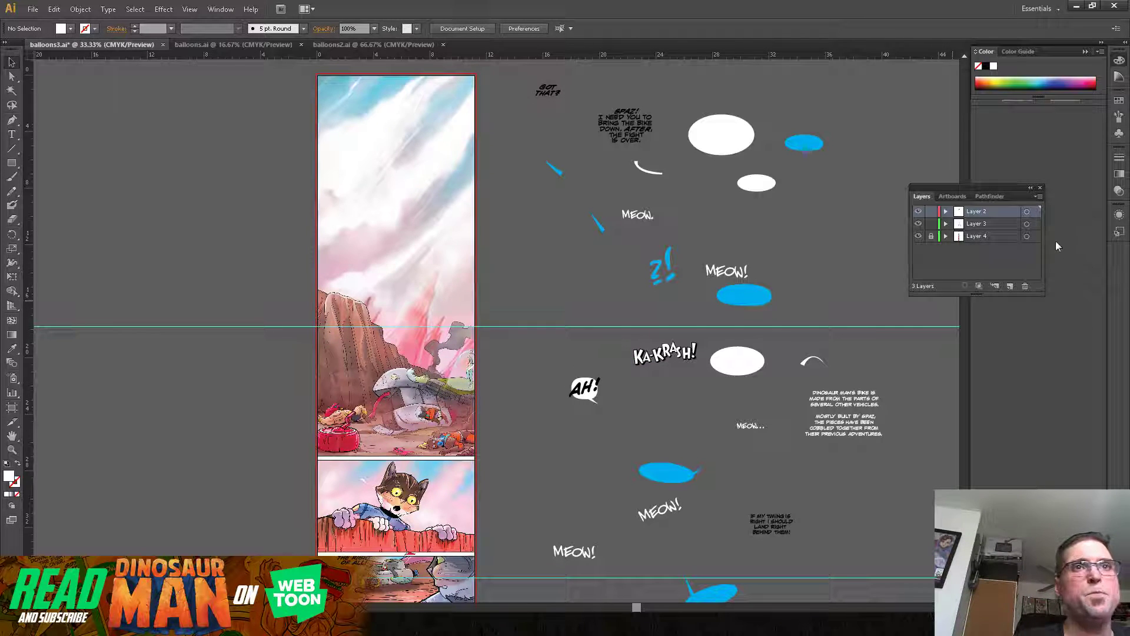
drag(1005, 187, 623, 202)
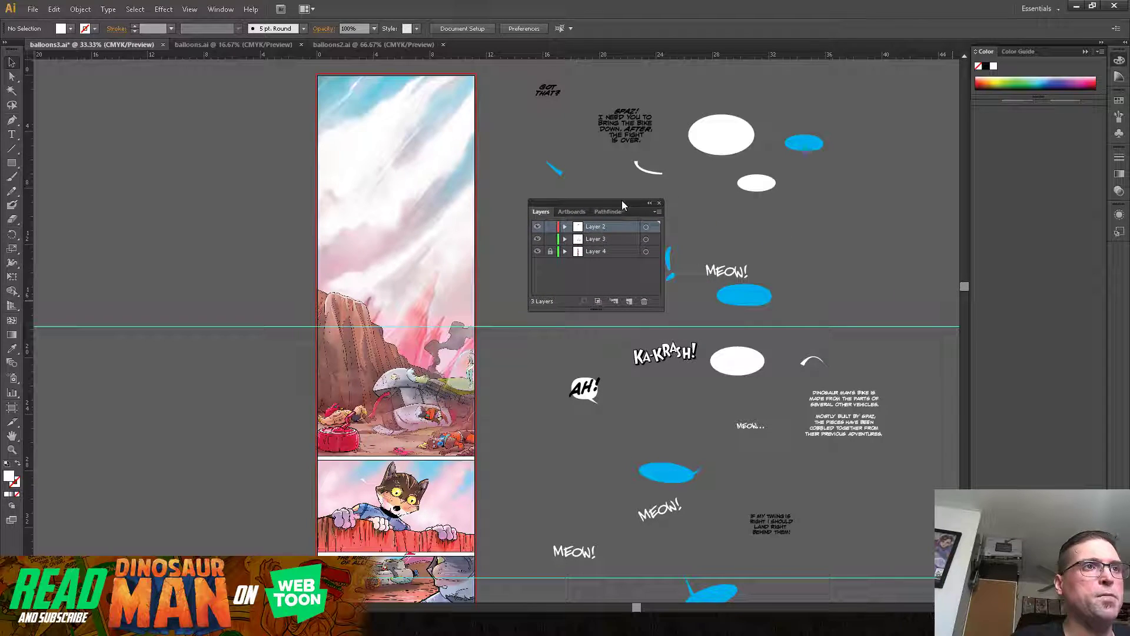
click(611, 251)
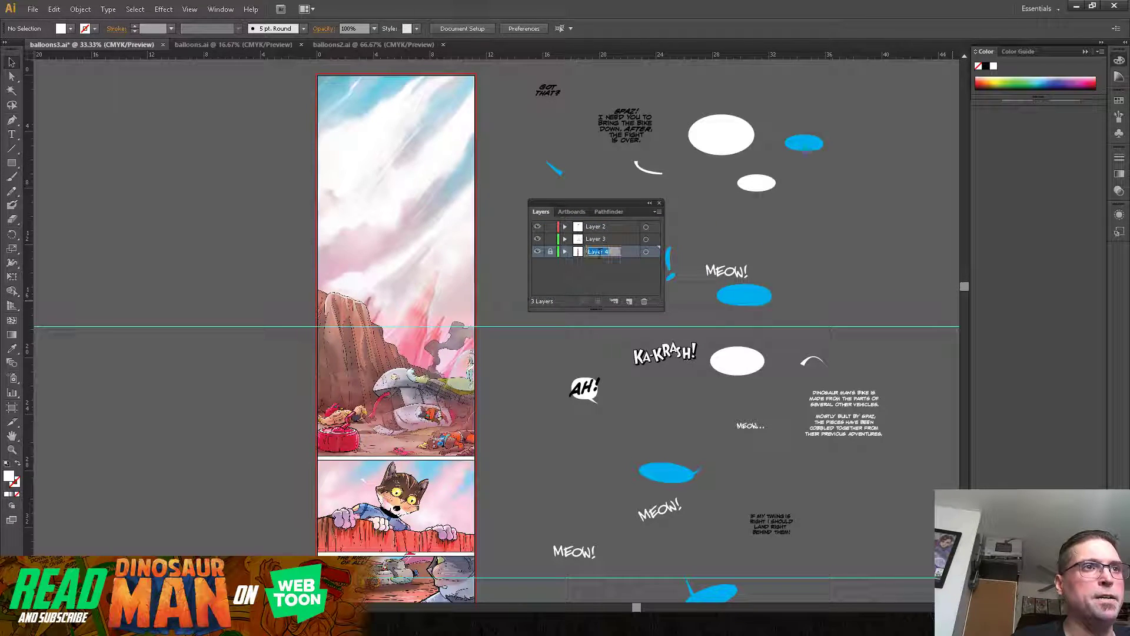
text(art)
key(Return)
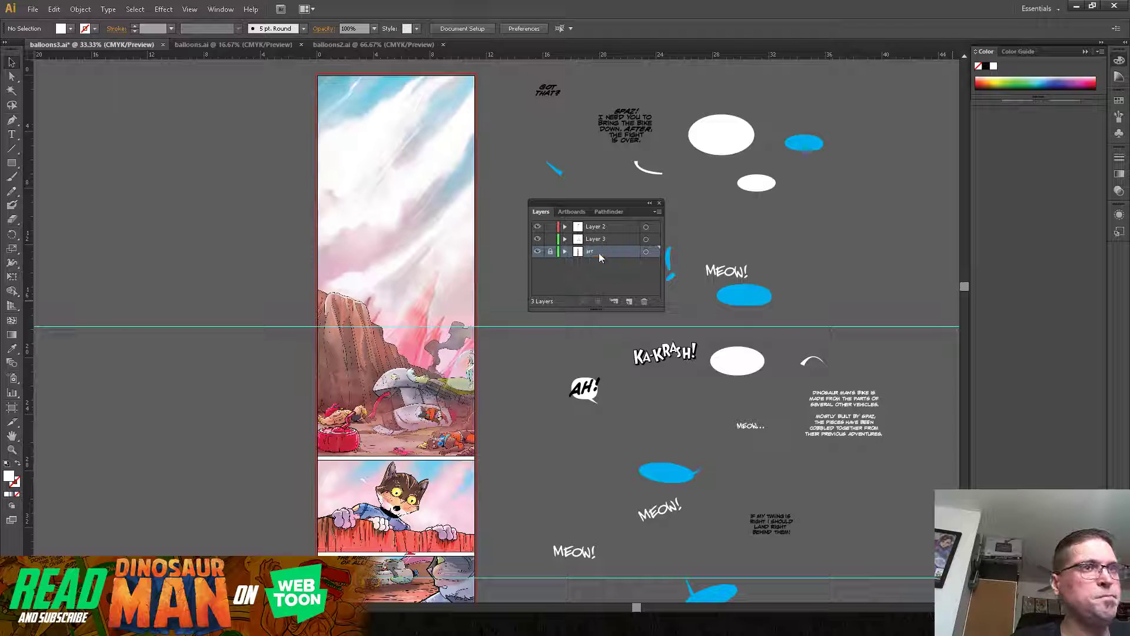
Step: Rename Layer 3 as balloons and Layer 2 as txt
double_click(597, 239)
text(balloons)
key(Return)
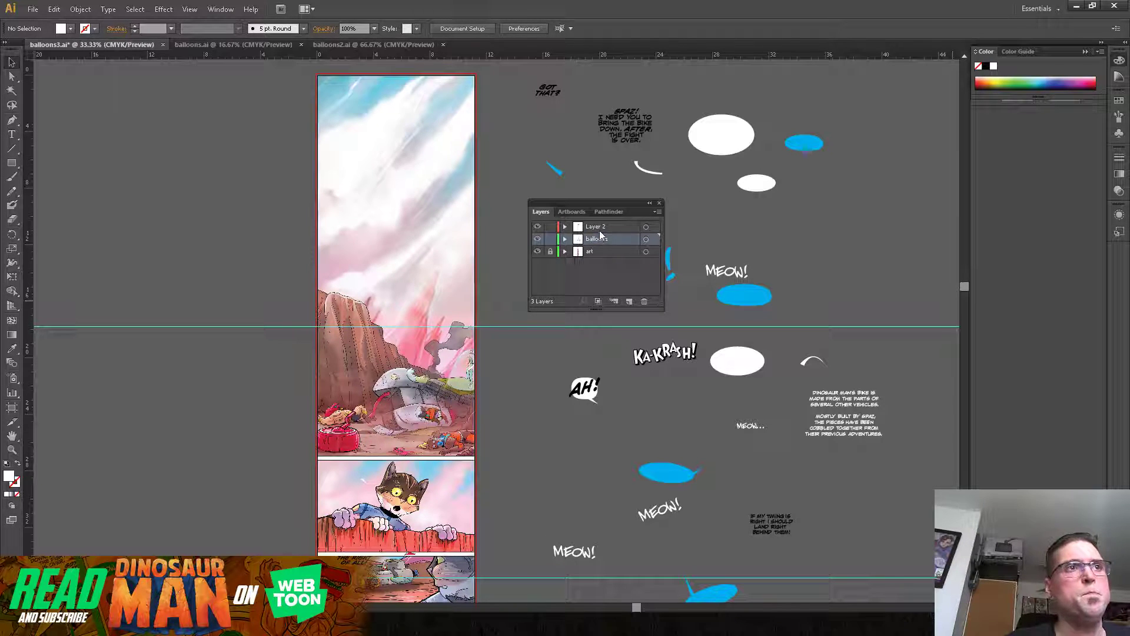
double_click(602, 228)
text(txt)
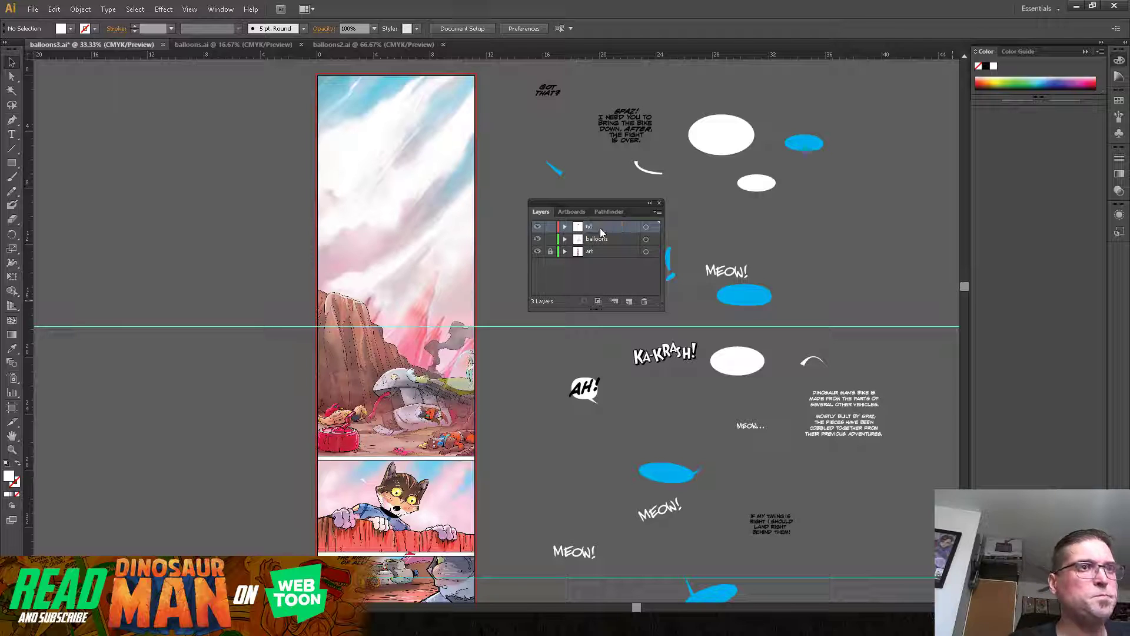
key(Return)
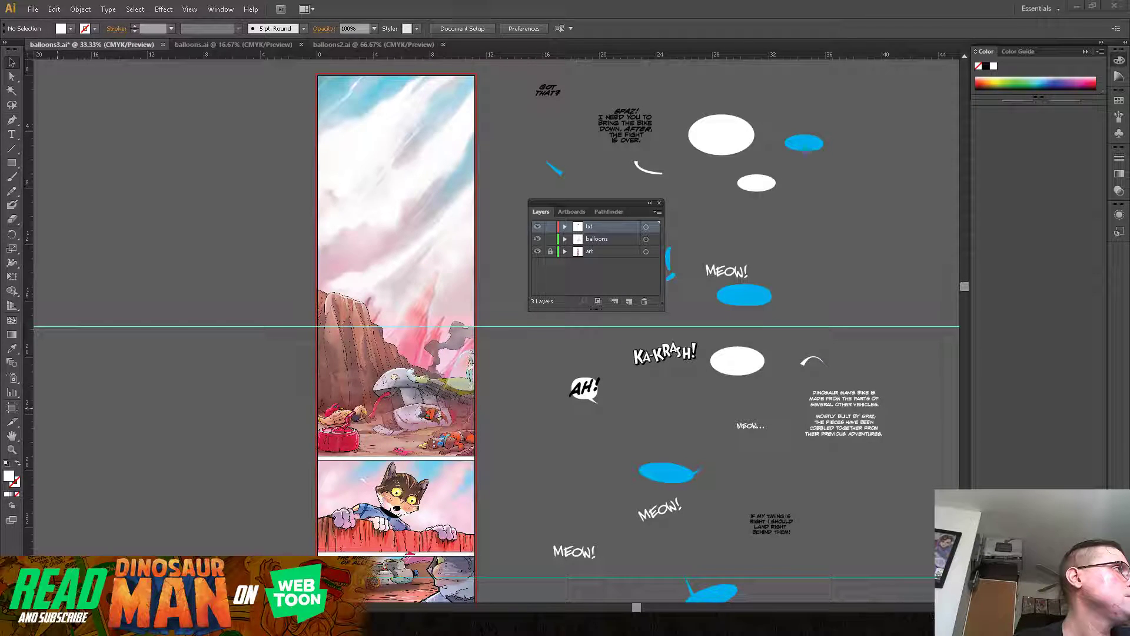
Step: In the browser, zoom the published episode 1 out to 75% and examine its lettering from beginning to end
drag(2, 120, 849, 30)
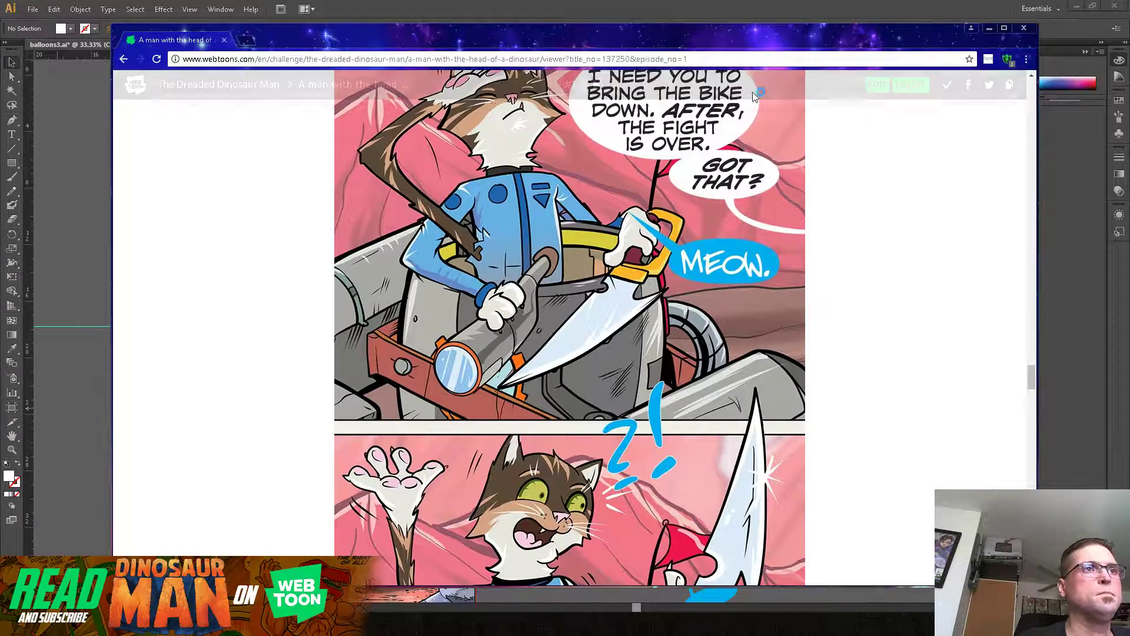
drag(1031, 377, 1029, 112)
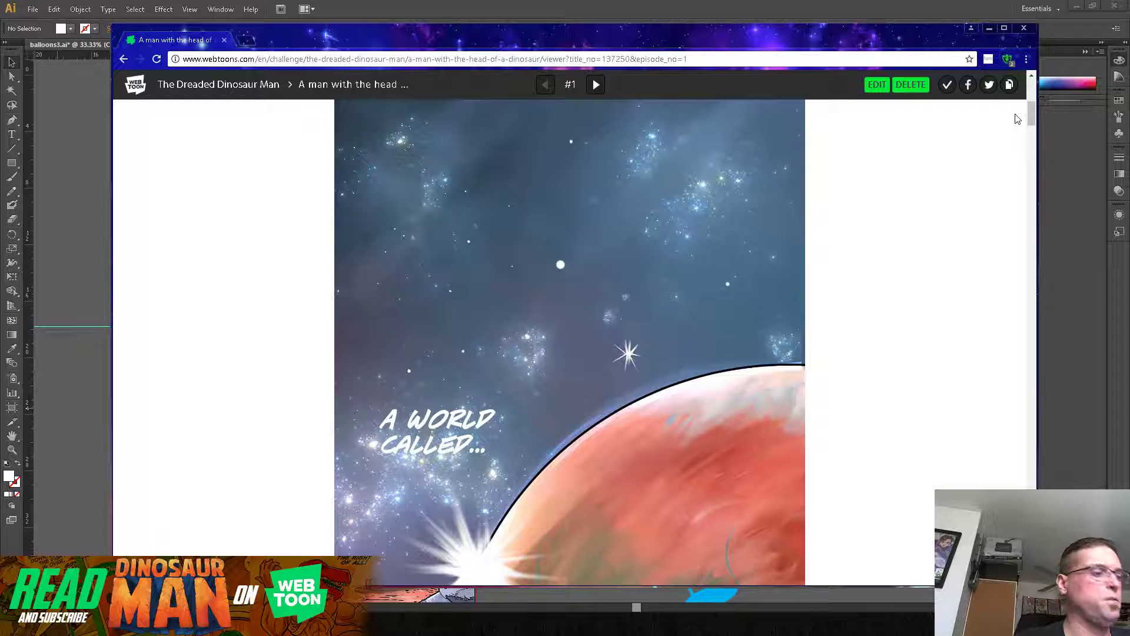
key(ctrl+minus)
key(ctrl+minus)
key(ctrl+minus)
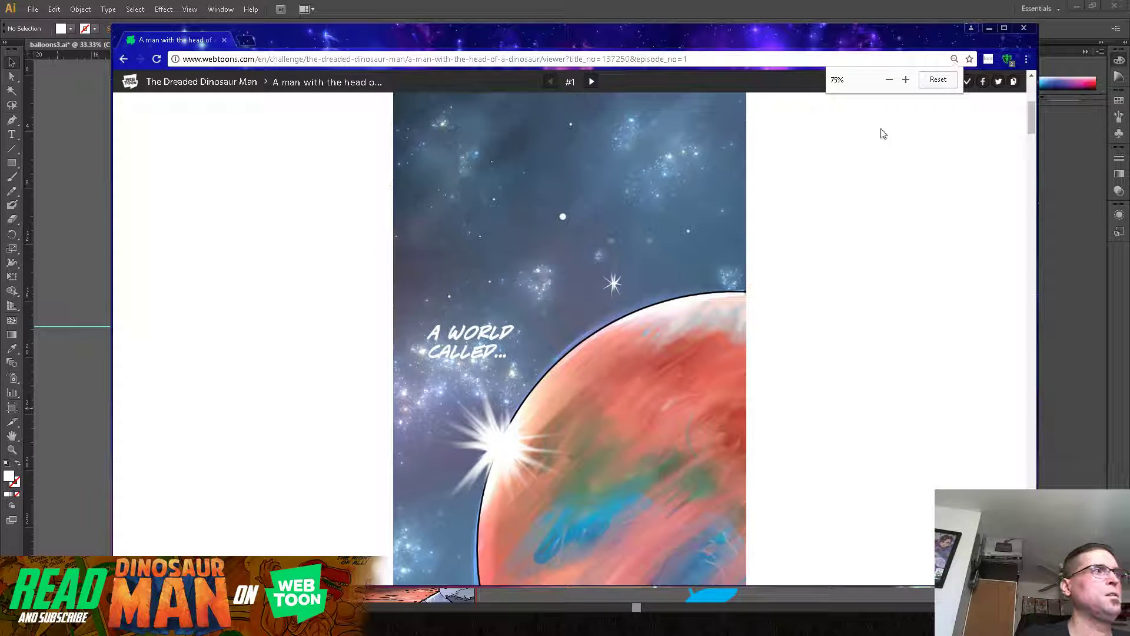
drag(1032, 117, 1051, 166)
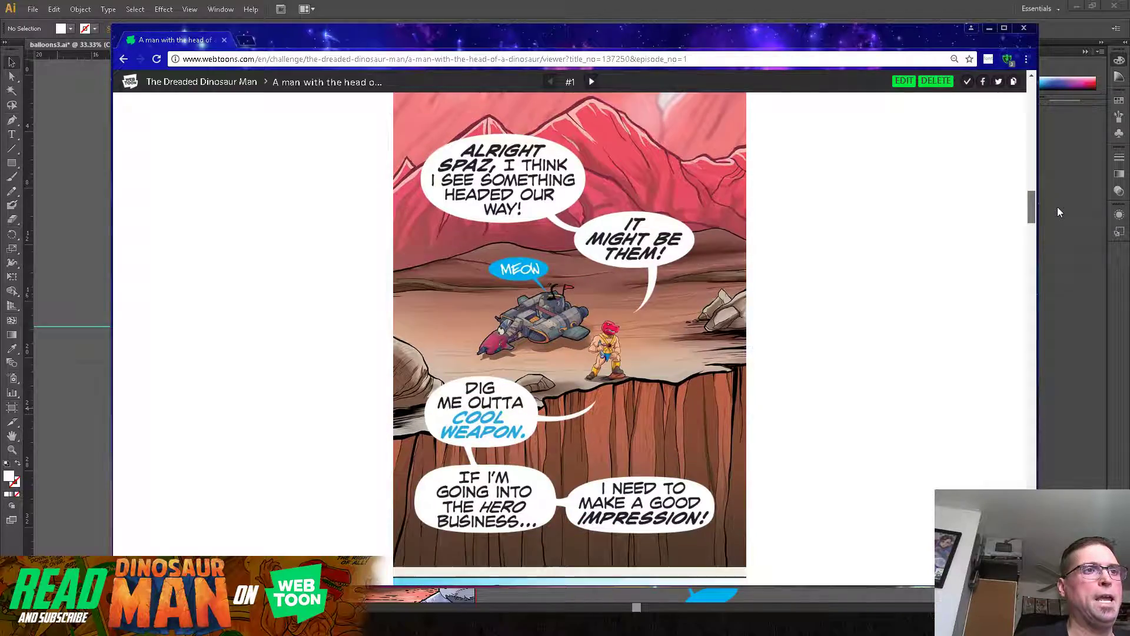
drag(1060, 266, 1000, 518)
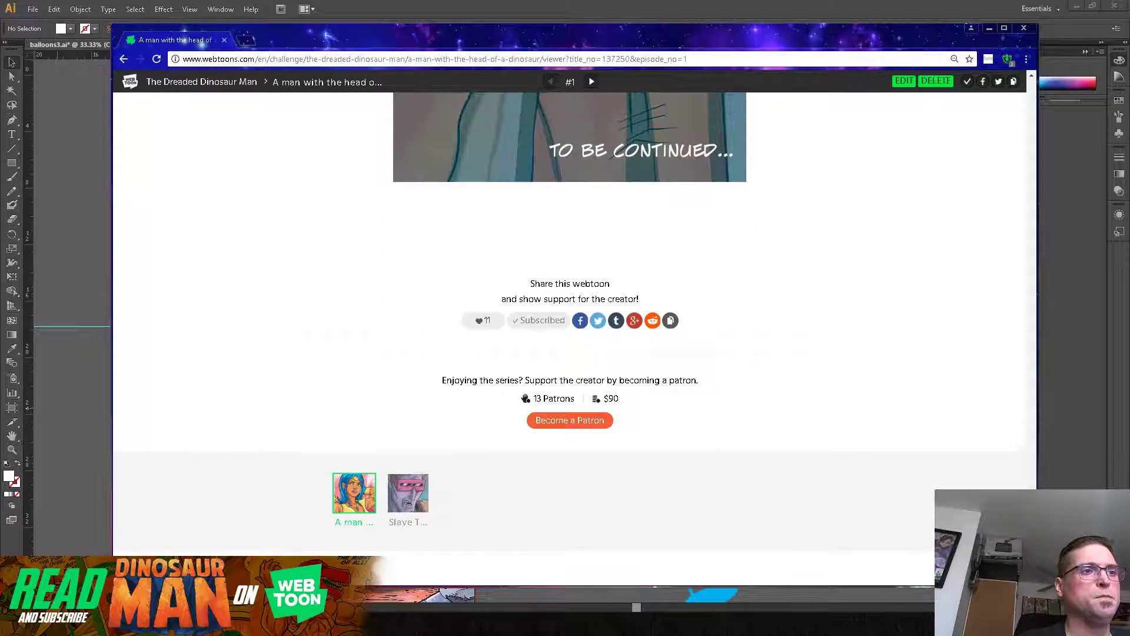
Step: Open episode 2 of the webtoon, look through its balloons and sound effects, and minimize the browser
click(399, 503)
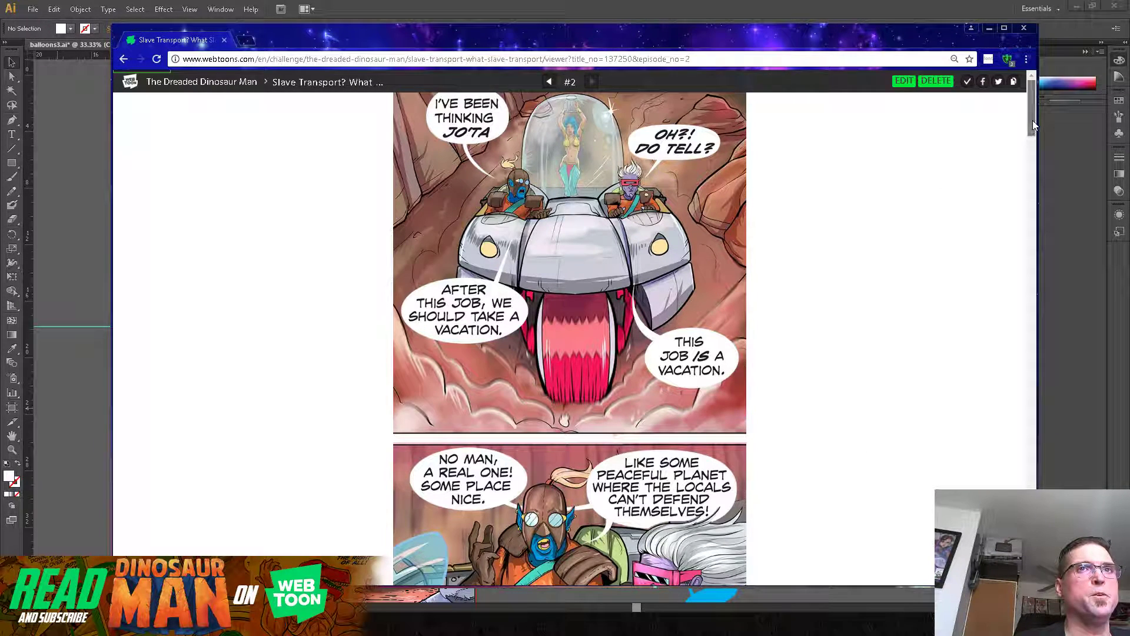
drag(1031, 121, 1080, 387)
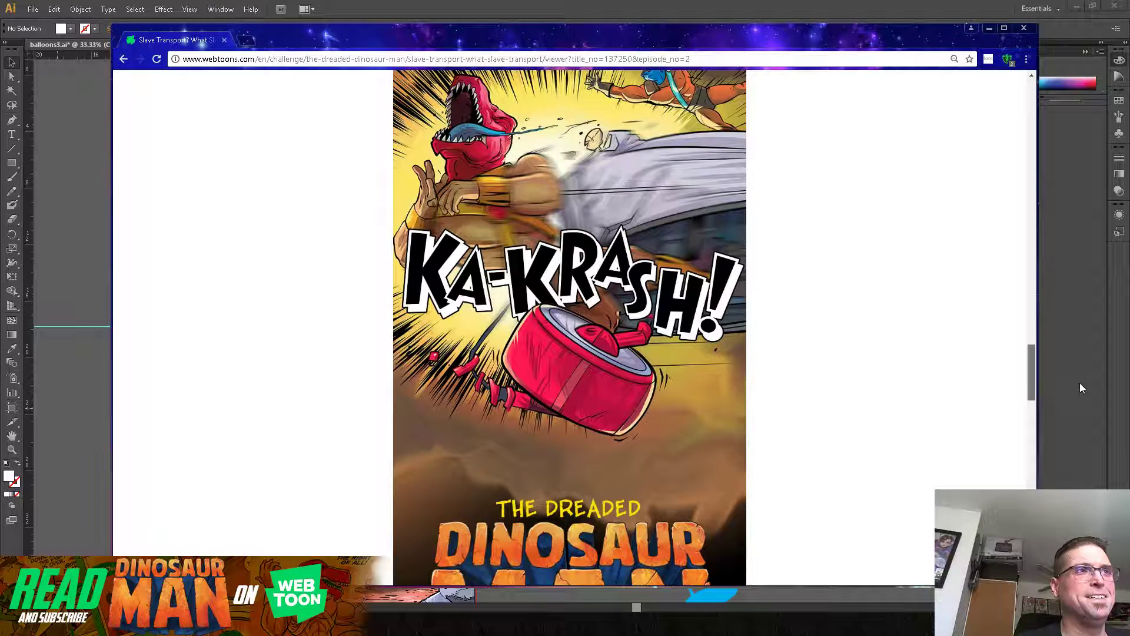
drag(1080, 383, 1080, 455)
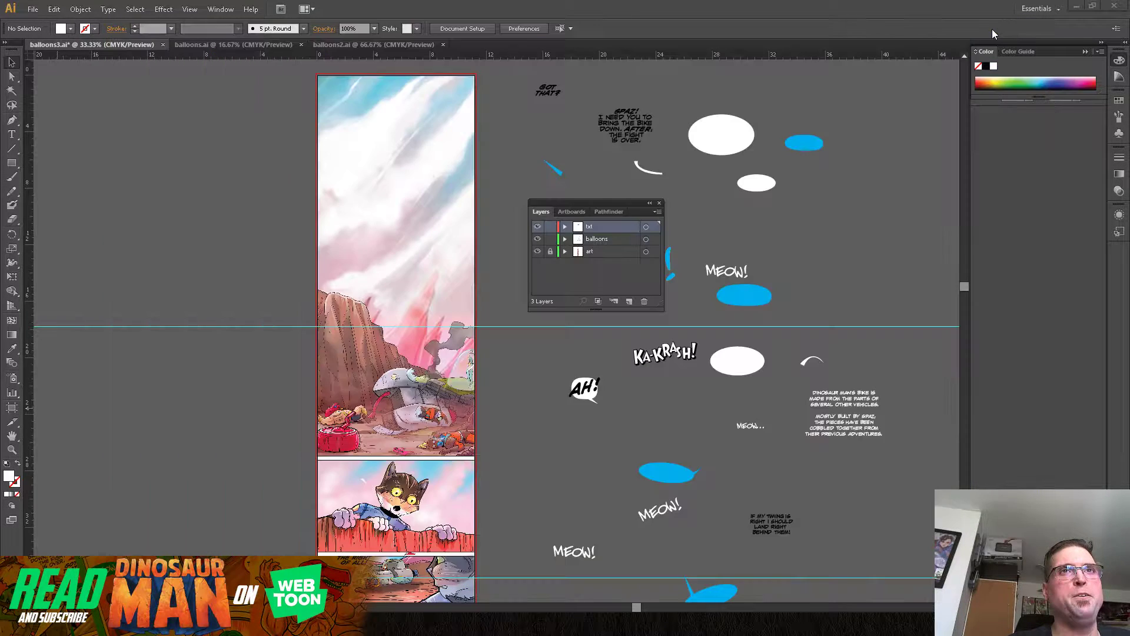
click(989, 28)
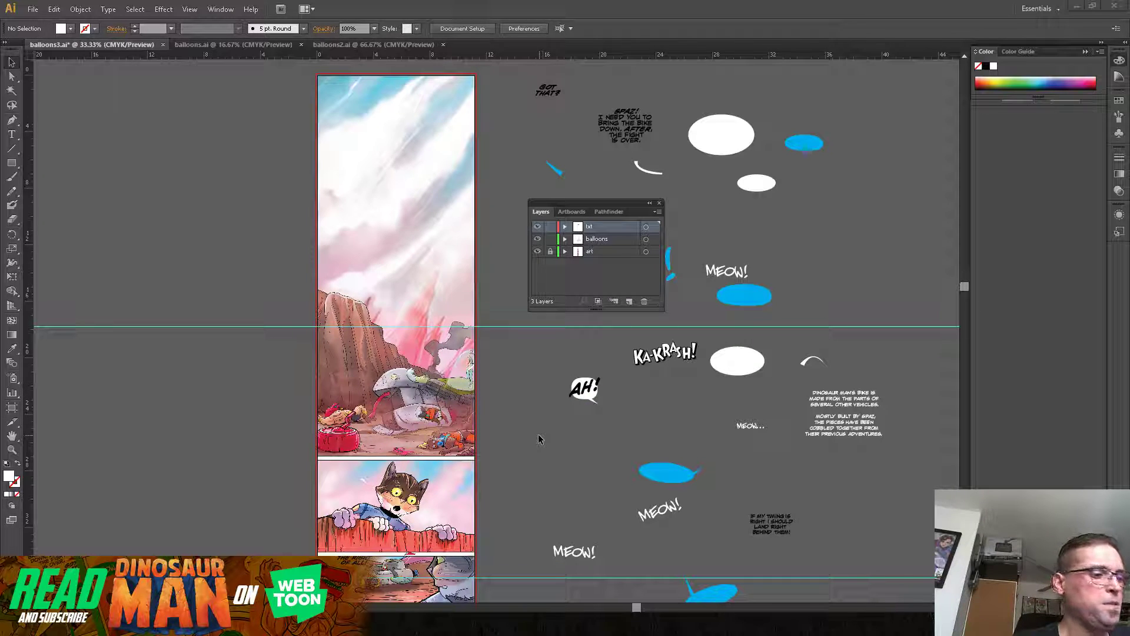
Step: Move a blank blue oval balloon from the pasteboard into the upper left corner of the panel with the peeking cat
drag(524, 447, 595, 383)
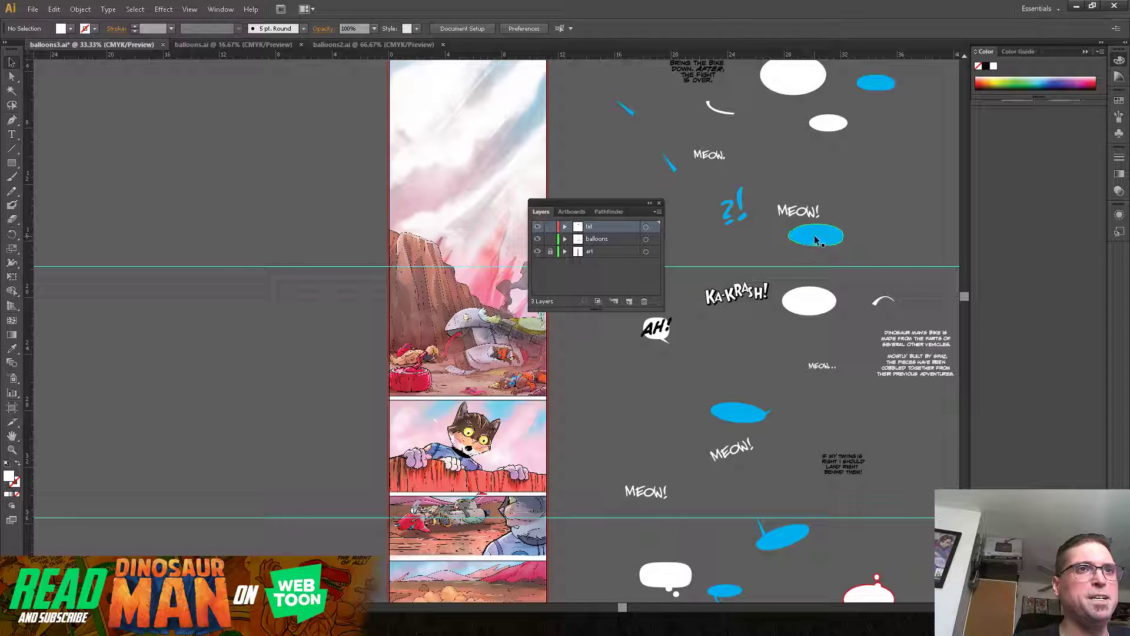
drag(608, 207, 226, 120)
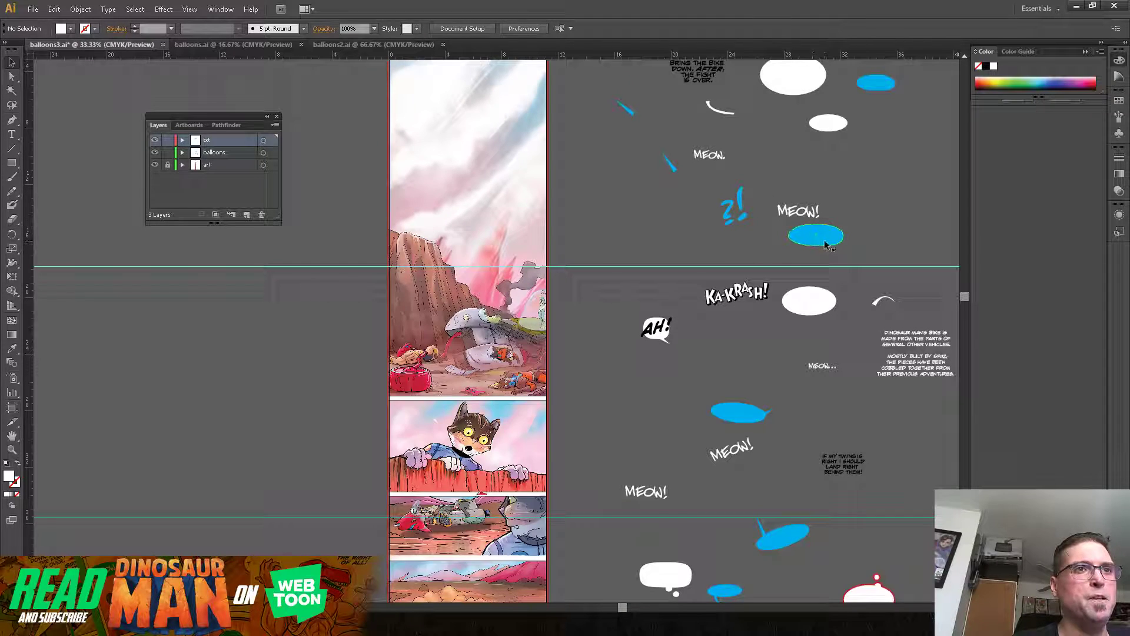
drag(824, 243, 440, 416)
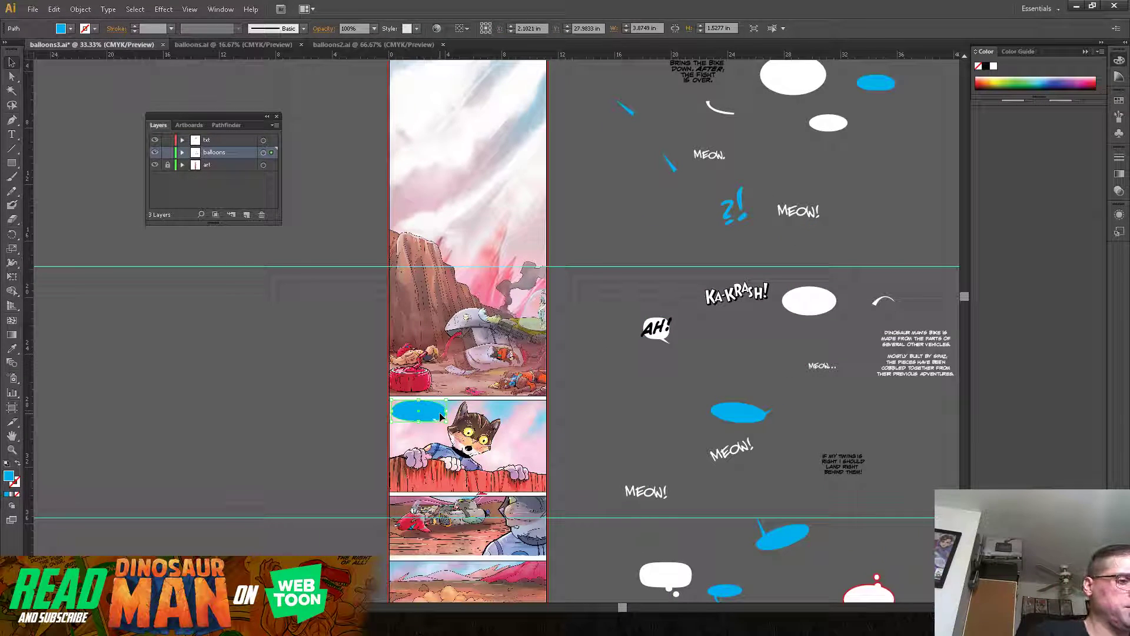
Step: Move the small white tail off the artboard and shift the blue balloon slightly inward from the cat panel's edges
key(ctrl+plus)
key(ctrl+plus)
key(ctrl+plus)
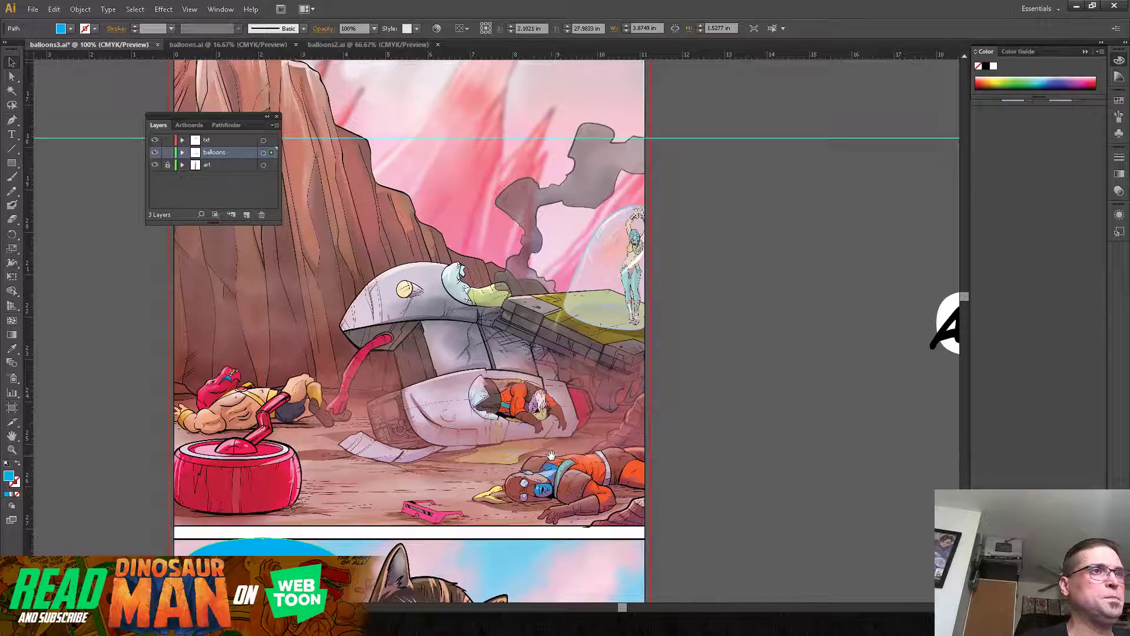
drag(755, 417, 749, 241)
drag(722, 380, 816, 265)
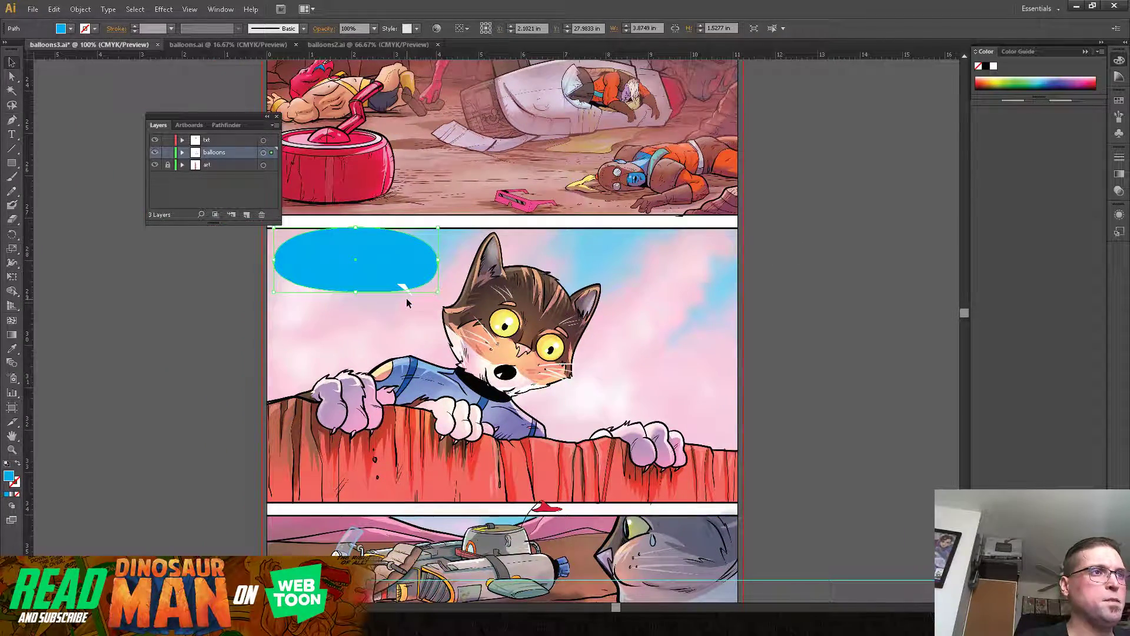
drag(404, 291, 857, 253)
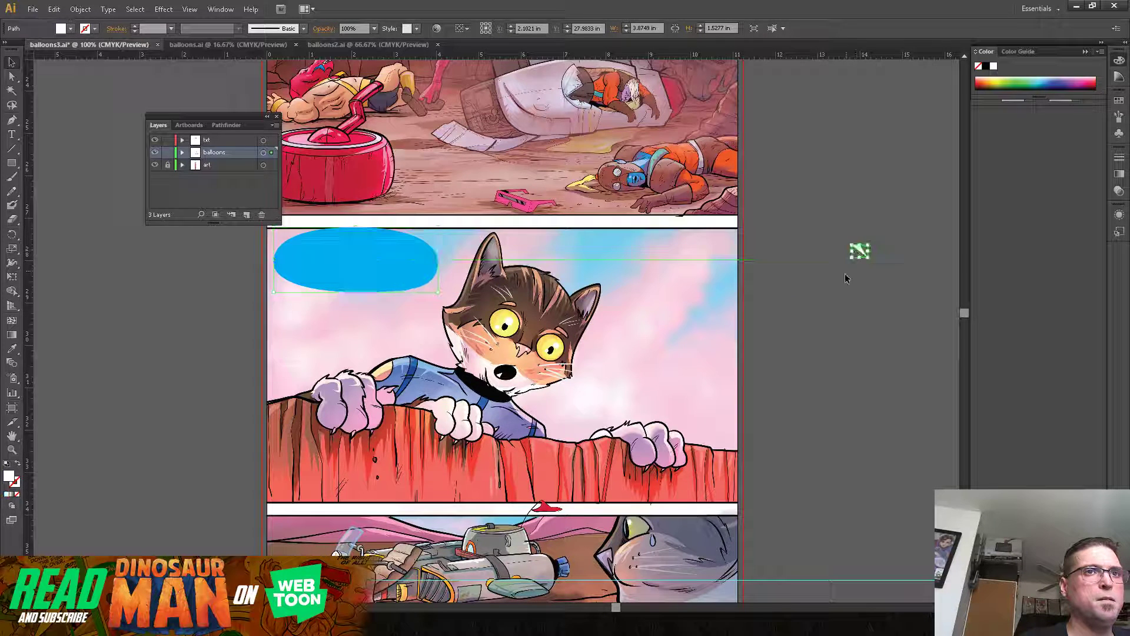
drag(411, 270, 445, 284)
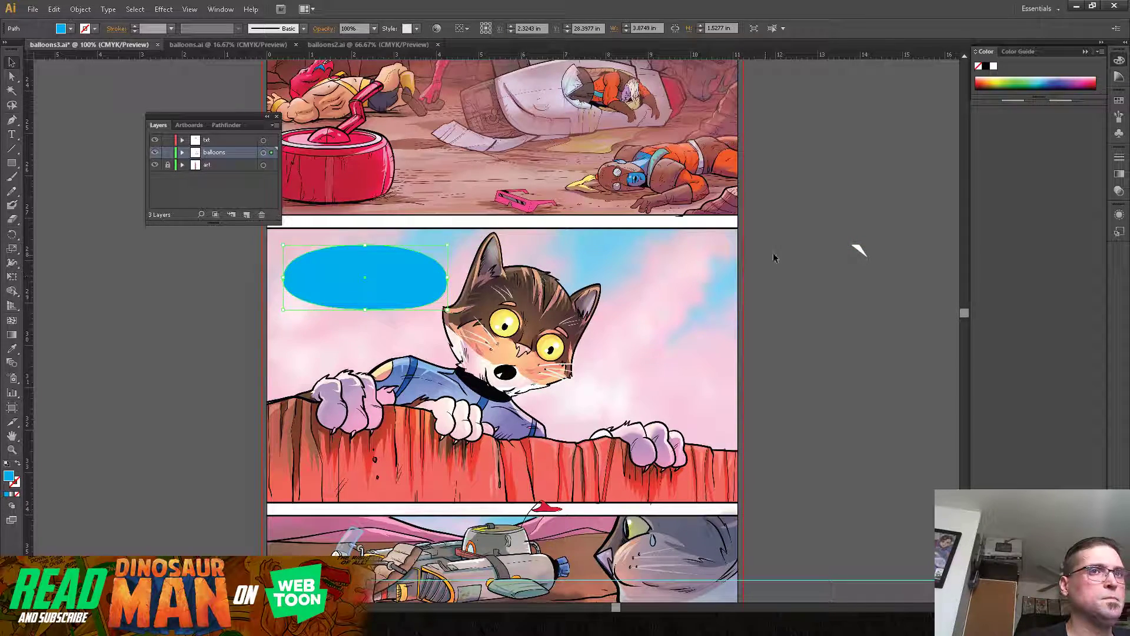
Step: Try the pointed blue tail from the tilted pasteboard balloon beneath the cat's balloon, and delete it
drag(780, 183, 404, 380)
drag(728, 357, 424, 140)
mouse_move(746, 308)
mouse_down()
mouse_move(760, 139)
mouse_move(799, 69)
mouse_up()
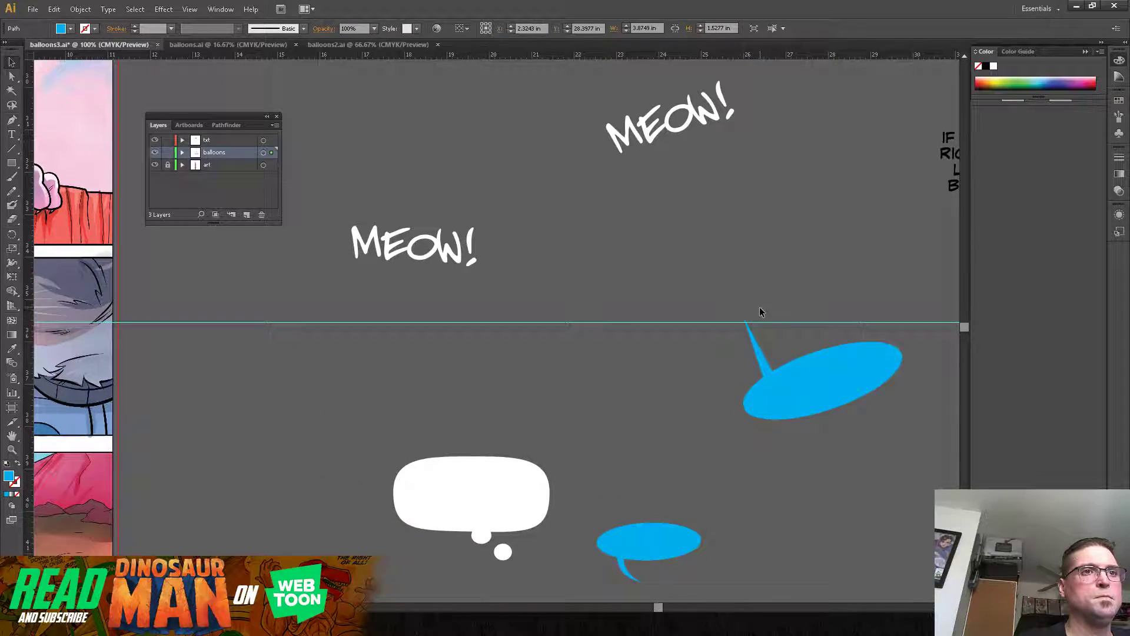
drag(765, 366, 126, 404)
drag(219, 299, 791, 450)
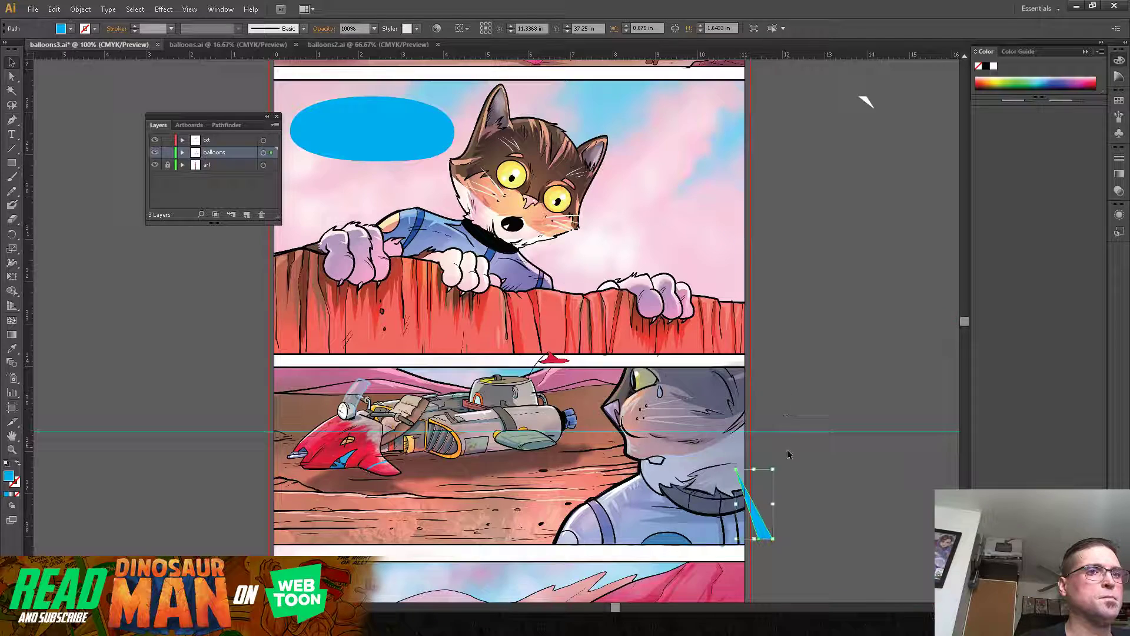
drag(762, 526, 414, 217)
drag(393, 158, 319, 196)
drag(419, 194, 436, 181)
drag(429, 174, 433, 183)
key(Delete)
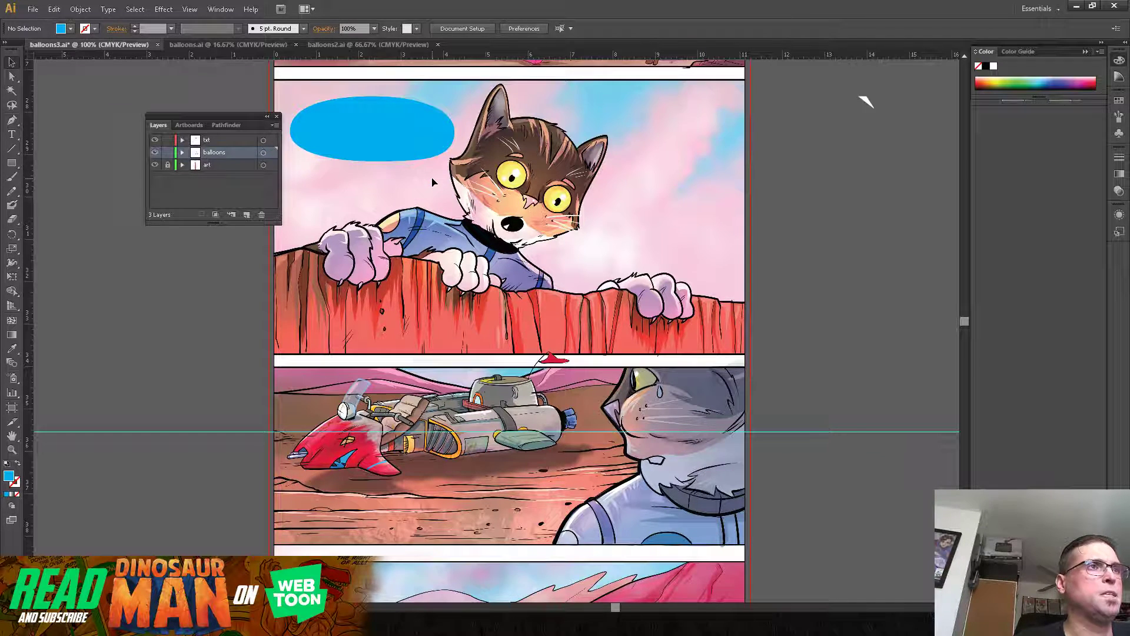
Step: Draw a narrow triangular blue tail with the Pen tool, pointing down from the lower edge of the cat's balloon
click(11, 121)
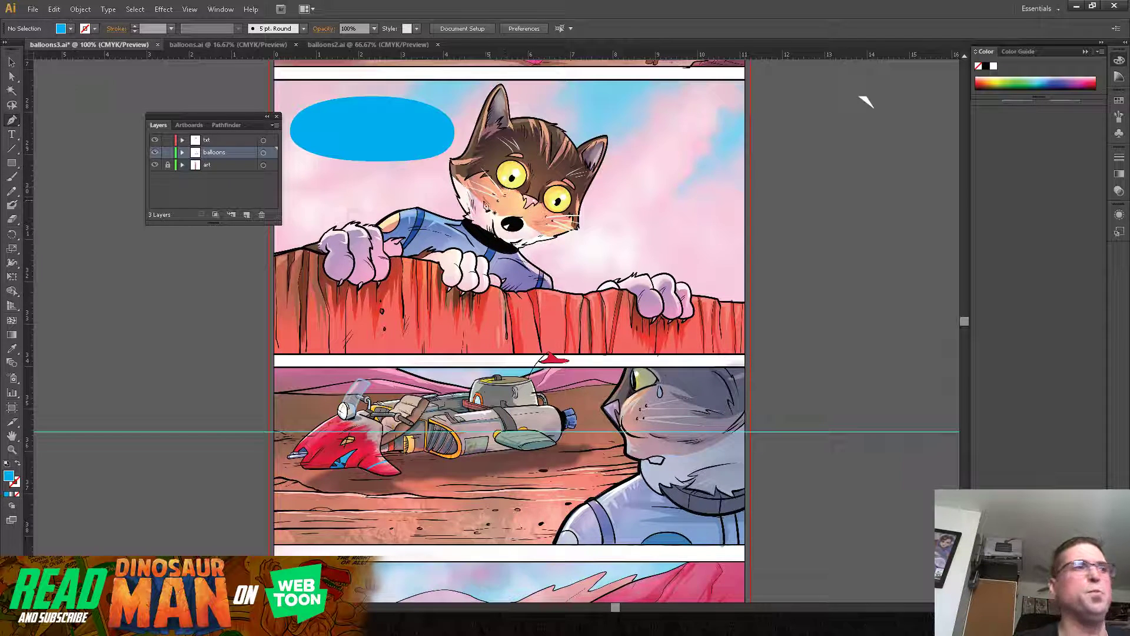
click(393, 156)
click(400, 200)
click(407, 152)
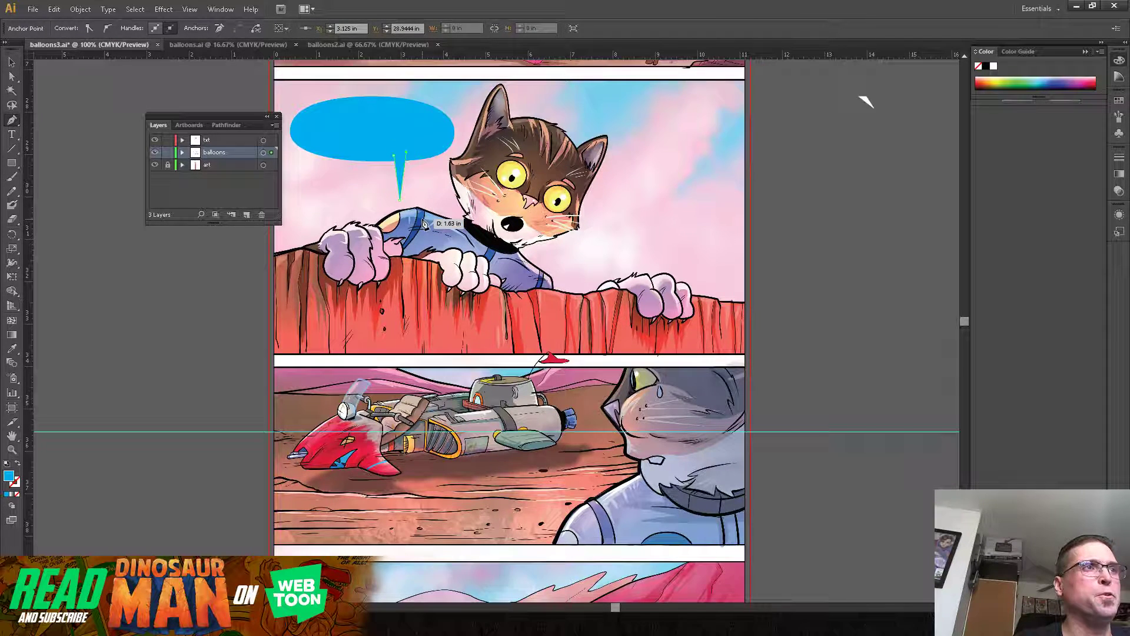
Step: Replace the straight triangular tail with a curved blue Pen tool tail running from the cat's balloon down towards the cat's mouth
key(Delete)
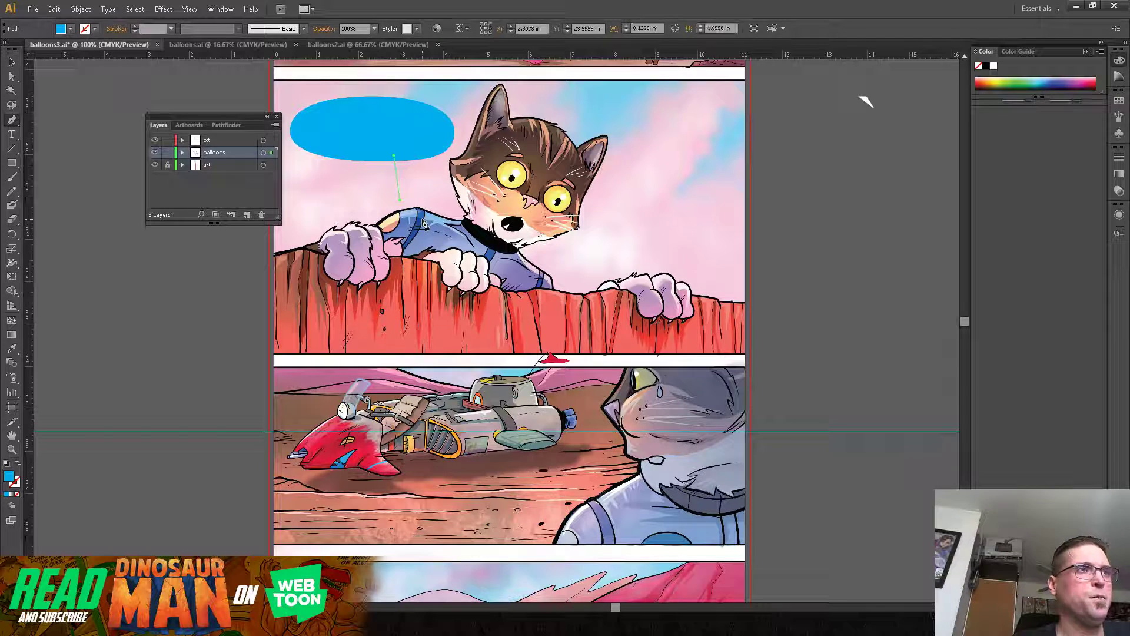
key(Delete)
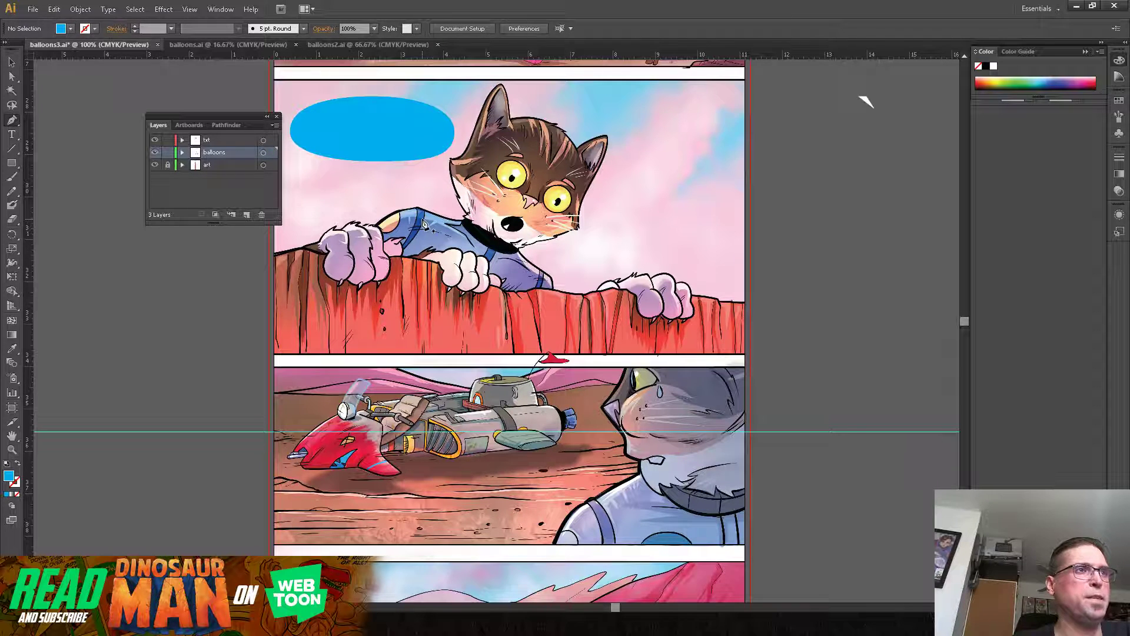
click(396, 154)
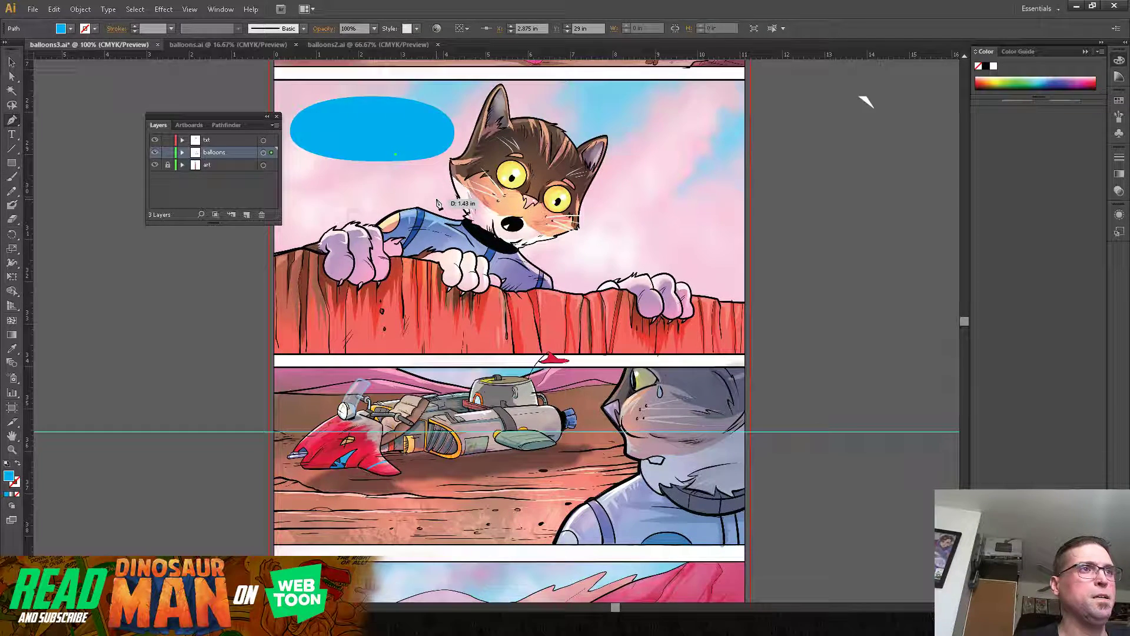
click(437, 198)
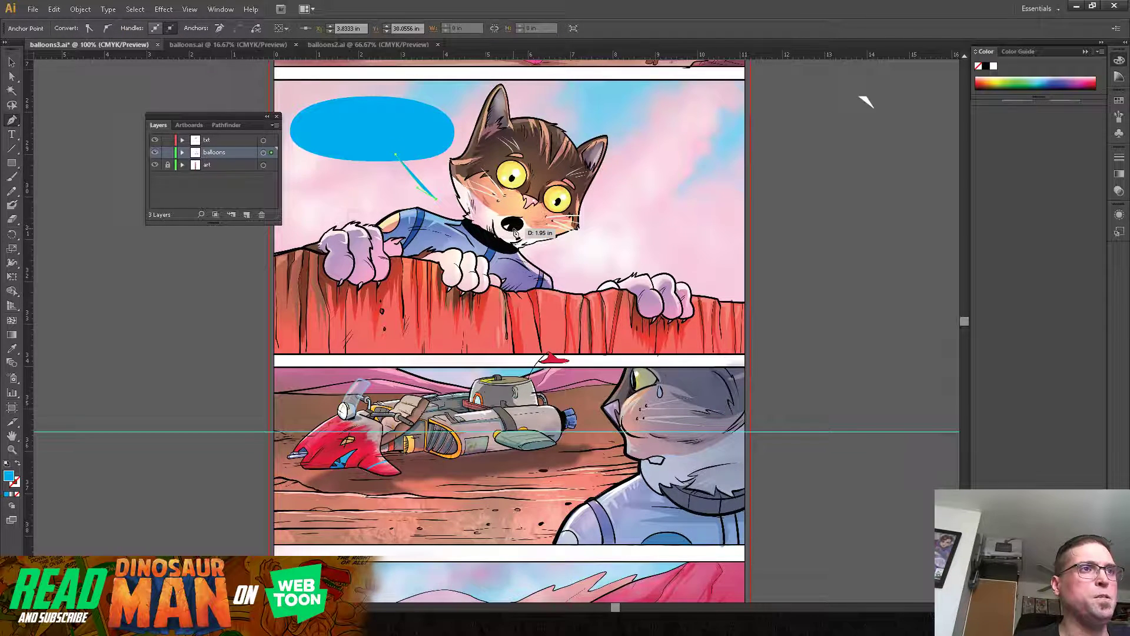
click(411, 153)
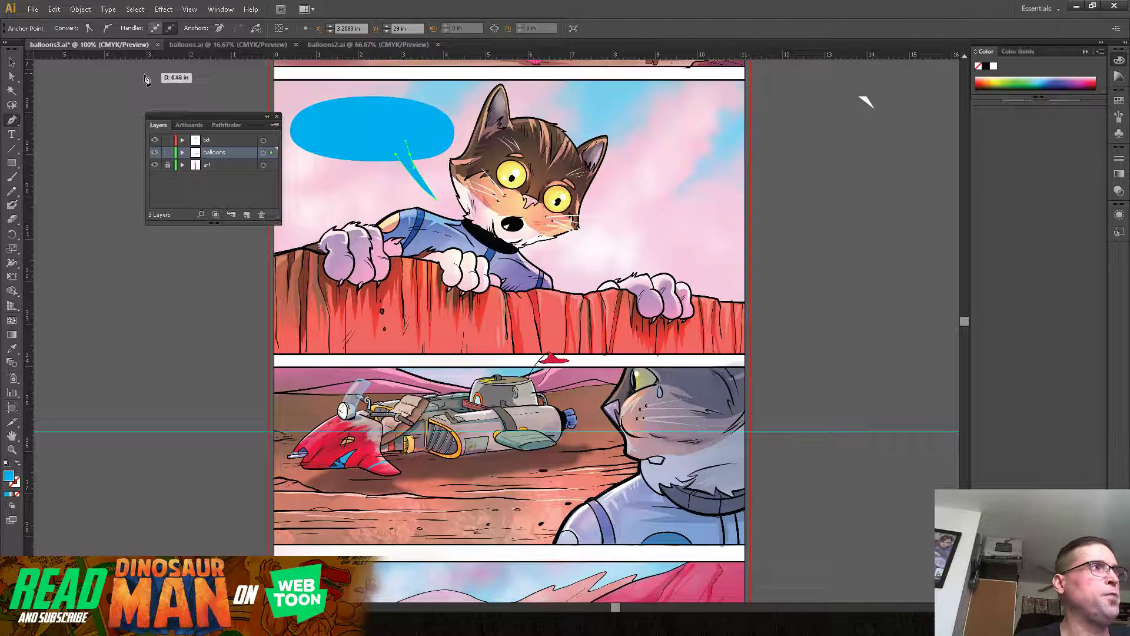
Step: Adjust the curve of the blue tail by pulling its direction handle further up inside the balloon
click(12, 76)
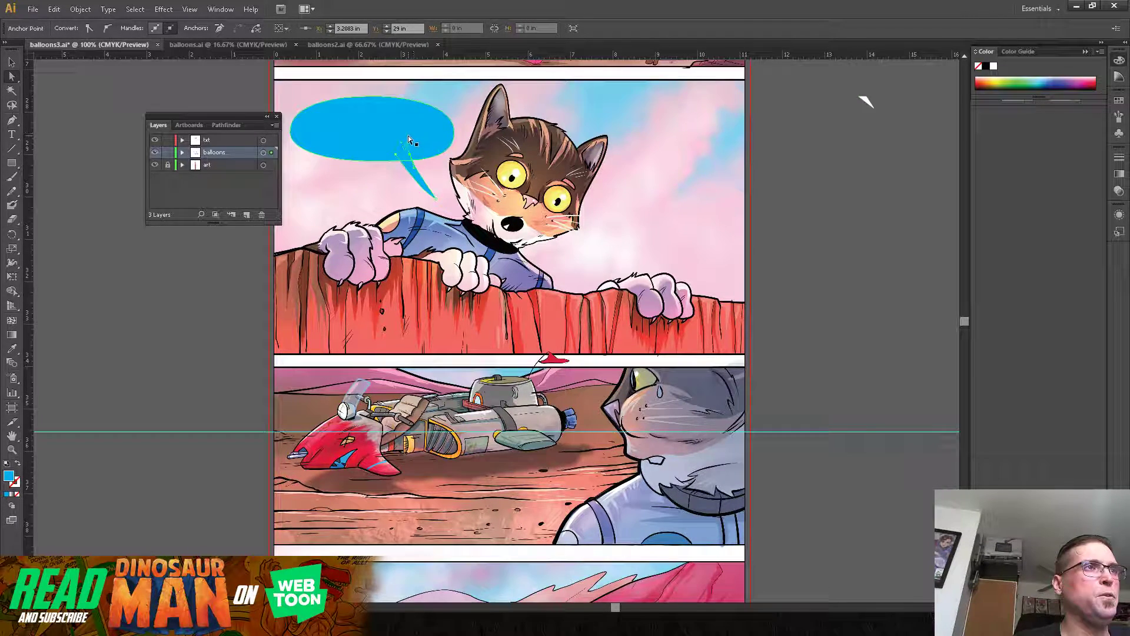
drag(405, 139, 412, 120)
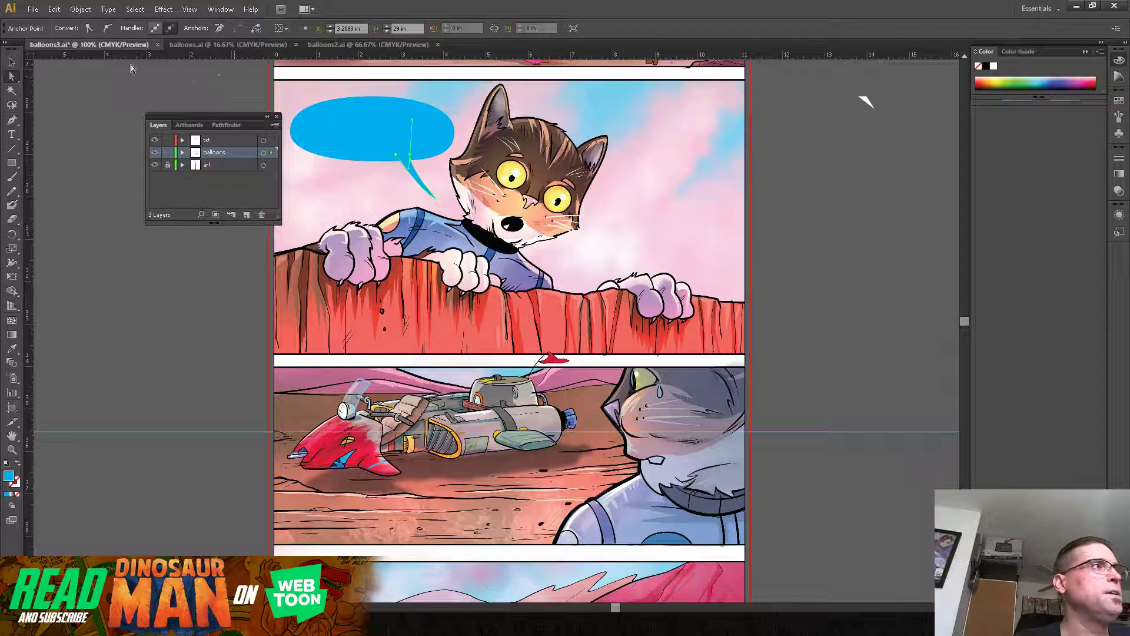
click(12, 62)
click(77, 97)
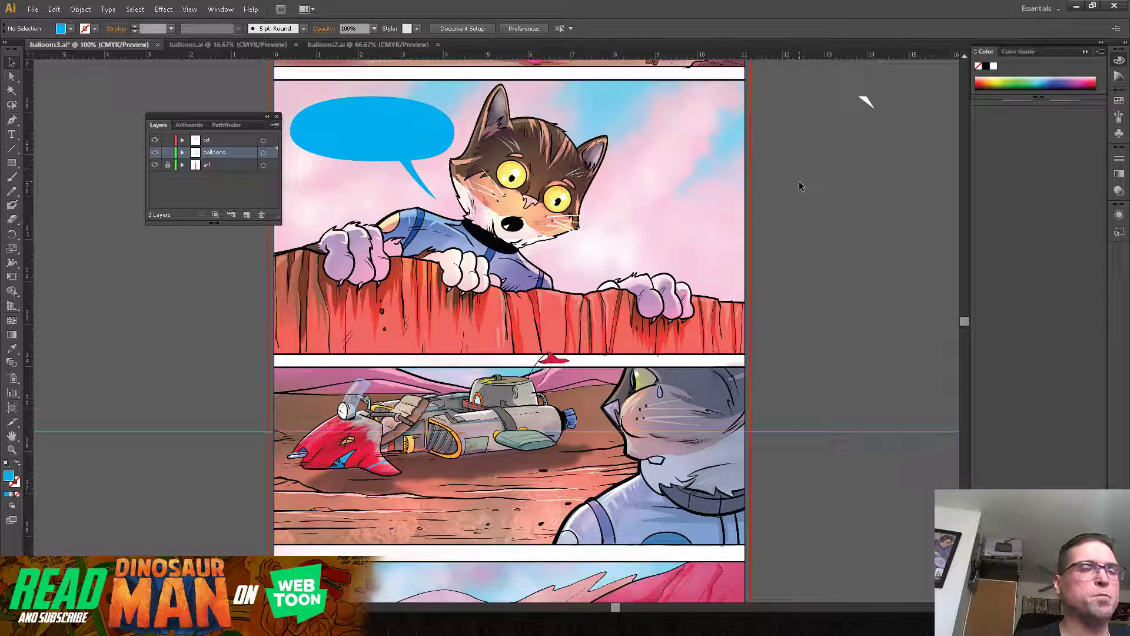
Step: Bring the white "MEOW!" lettering from the pasteboard into the blue balloon in the cat panel
drag(861, 152, 580, 298)
drag(732, 360, 908, 273)
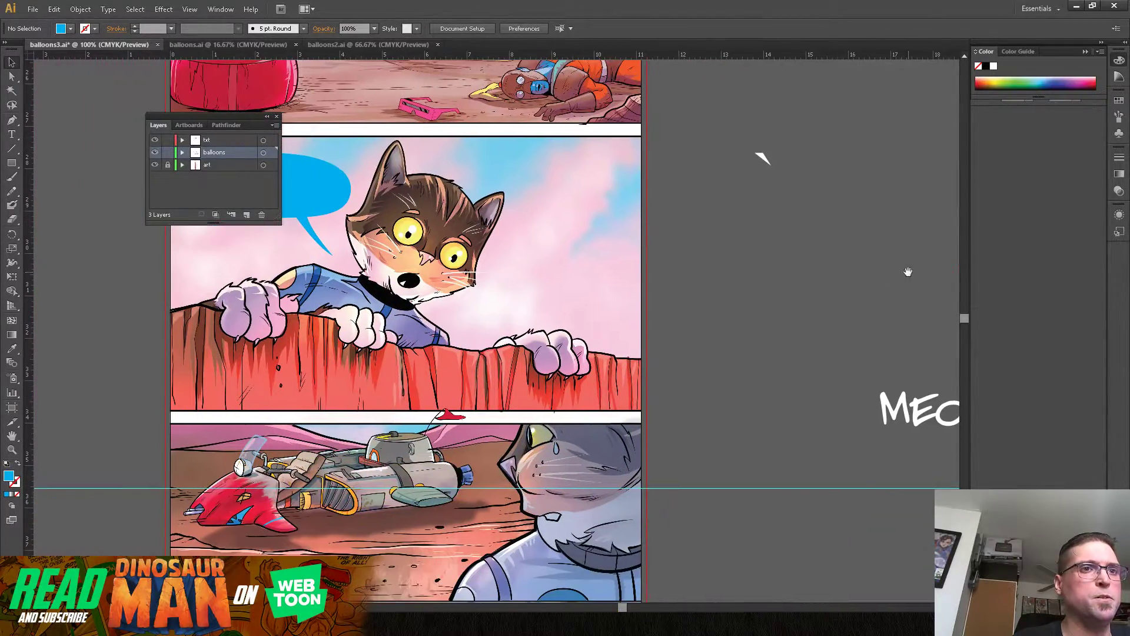
drag(930, 408, 496, 170)
drag(792, 222, 977, 293)
drag(757, 259, 522, 276)
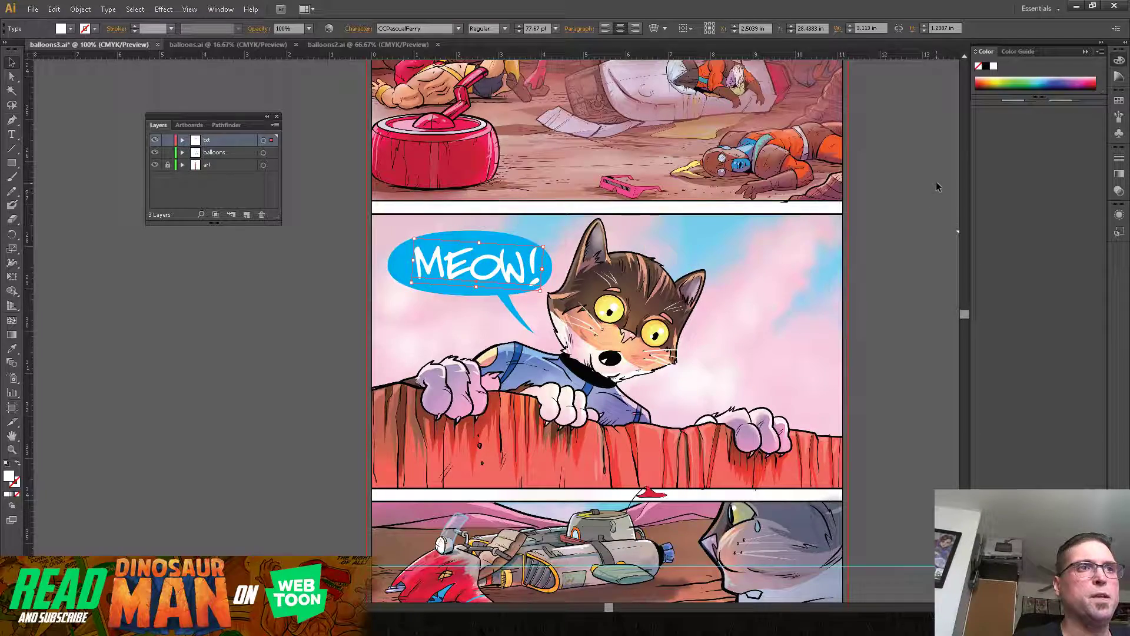
Step: Give the blue hand-drawn "?!" group on the pasteboard a white fill and no stroke
drag(905, 171, 479, 396)
drag(798, 325, 424, 353)
drag(663, 331, 552, 550)
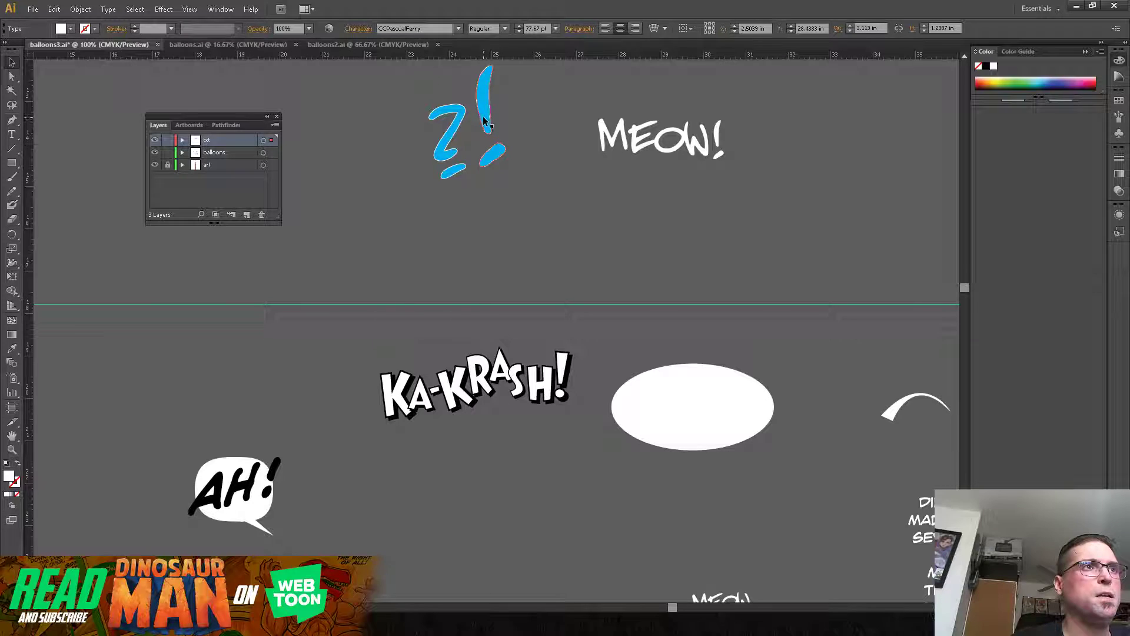
click(484, 120)
click(16, 465)
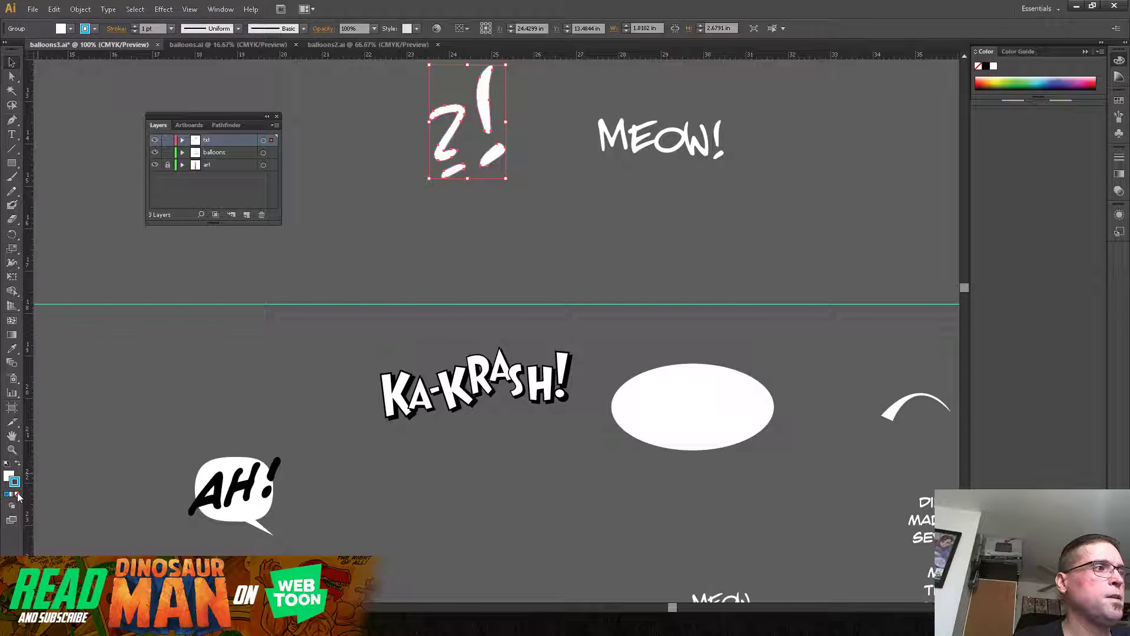
click(17, 494)
Step: Move the white "?!" group next to the cat panel and scale it down to roughly half size
drag(481, 120, 142, 372)
drag(318, 327, 1053, 199)
drag(916, 345, 850, 216)
drag(876, 129, 764, 329)
drag(751, 422, 819, 279)
drag(863, 136, 817, 373)
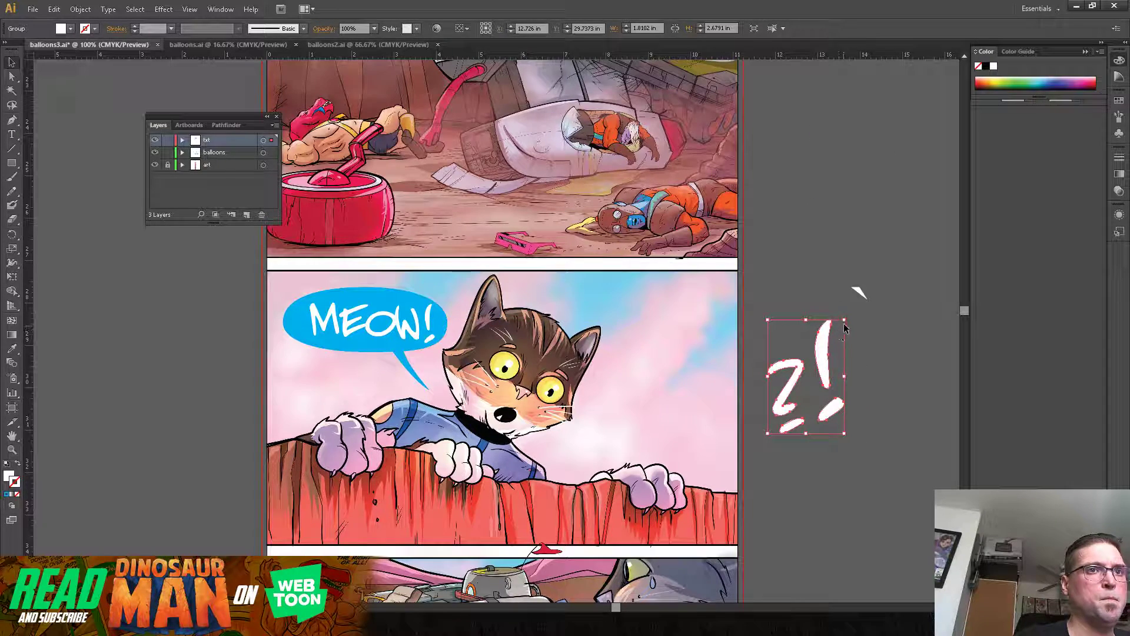
drag(846, 318, 813, 370)
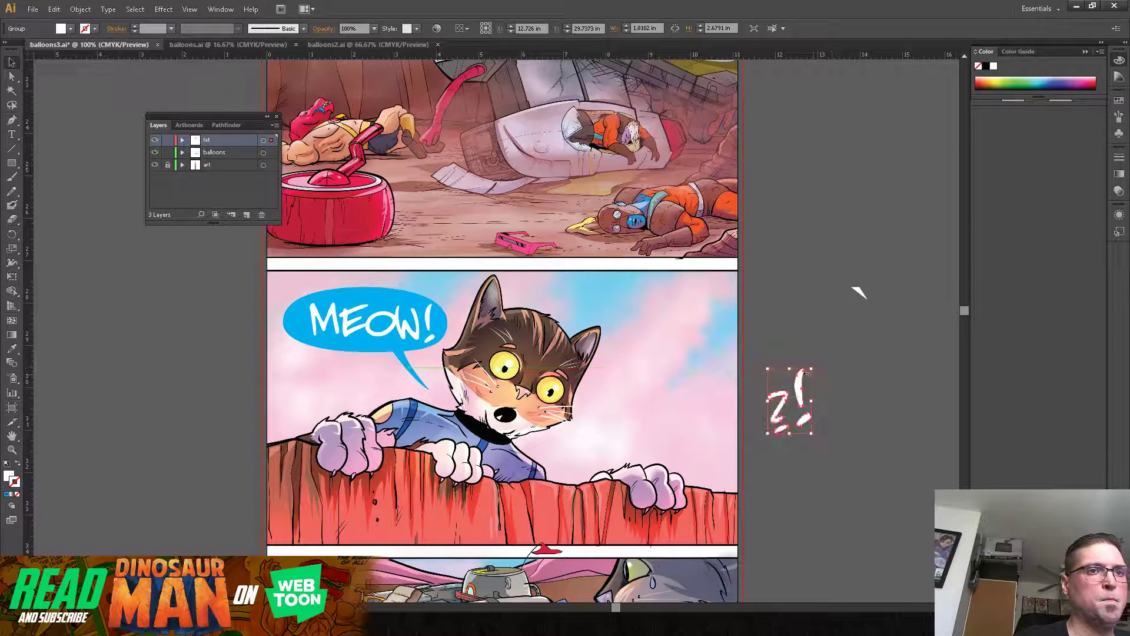
Step: Edit the balloon lettering so it reads "MEOW" without any typed punctuation
double_click(416, 323)
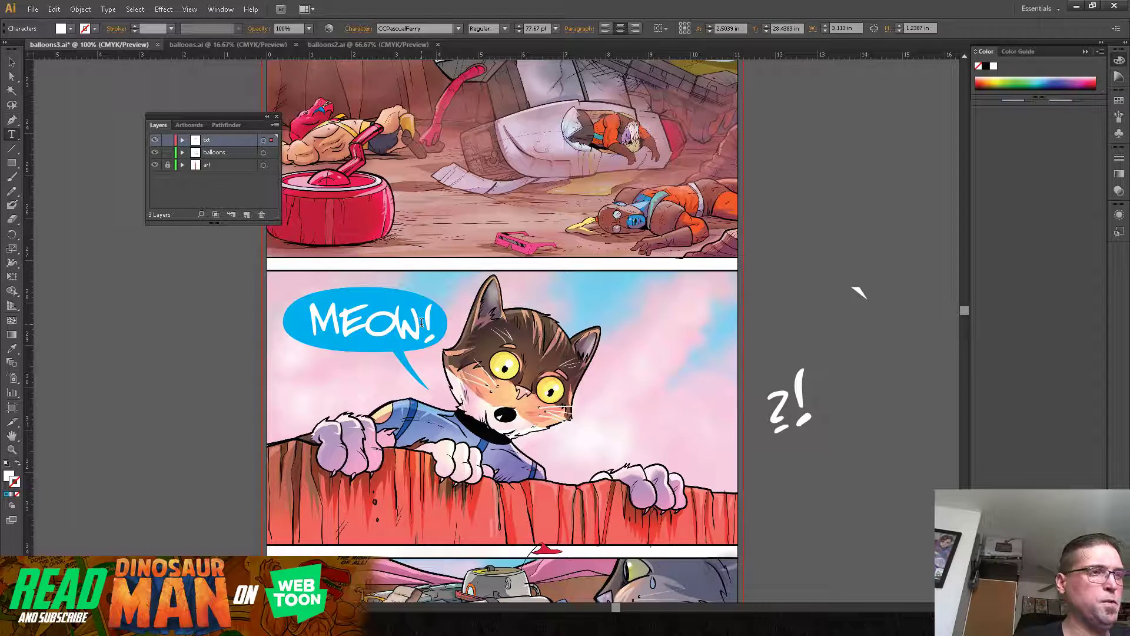
text(!)
key(BackSpace)
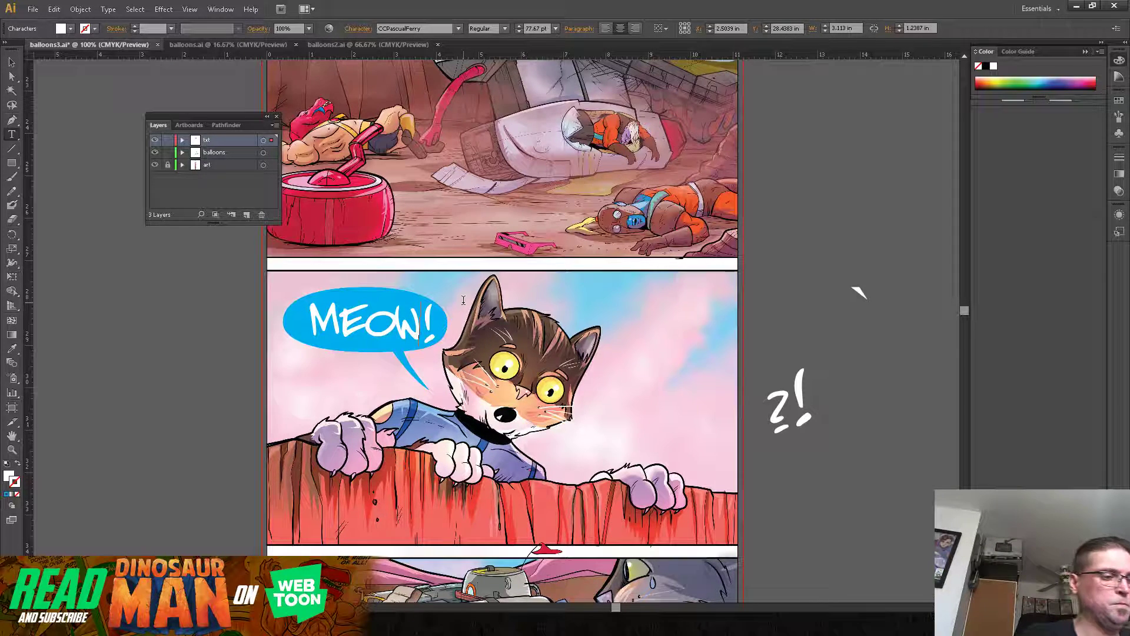
text(?)
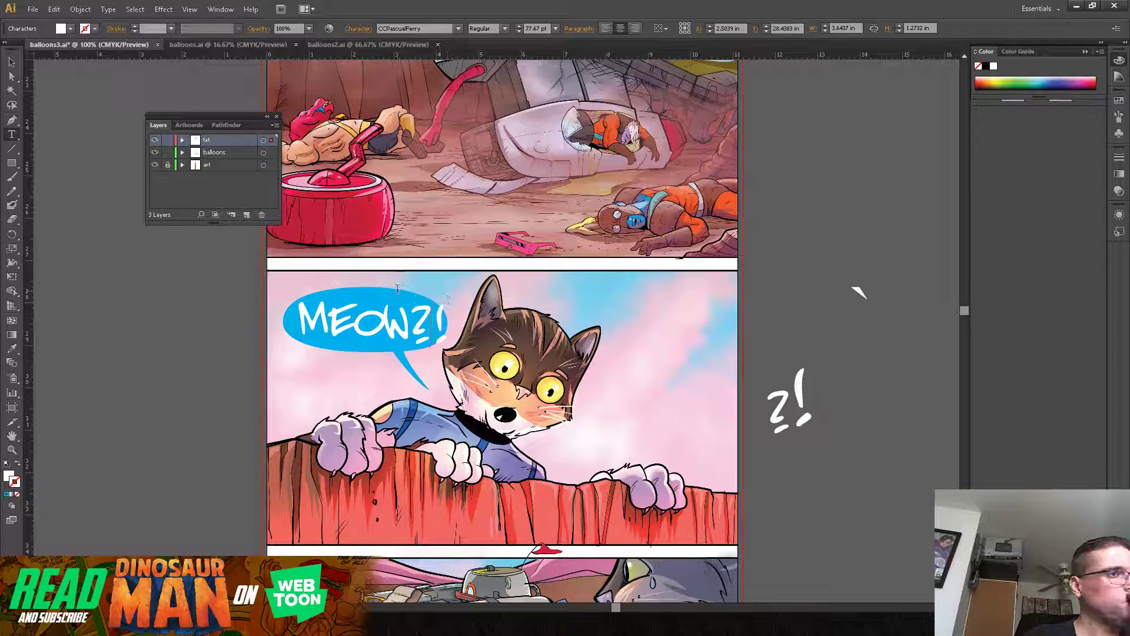
drag(410, 307, 446, 330)
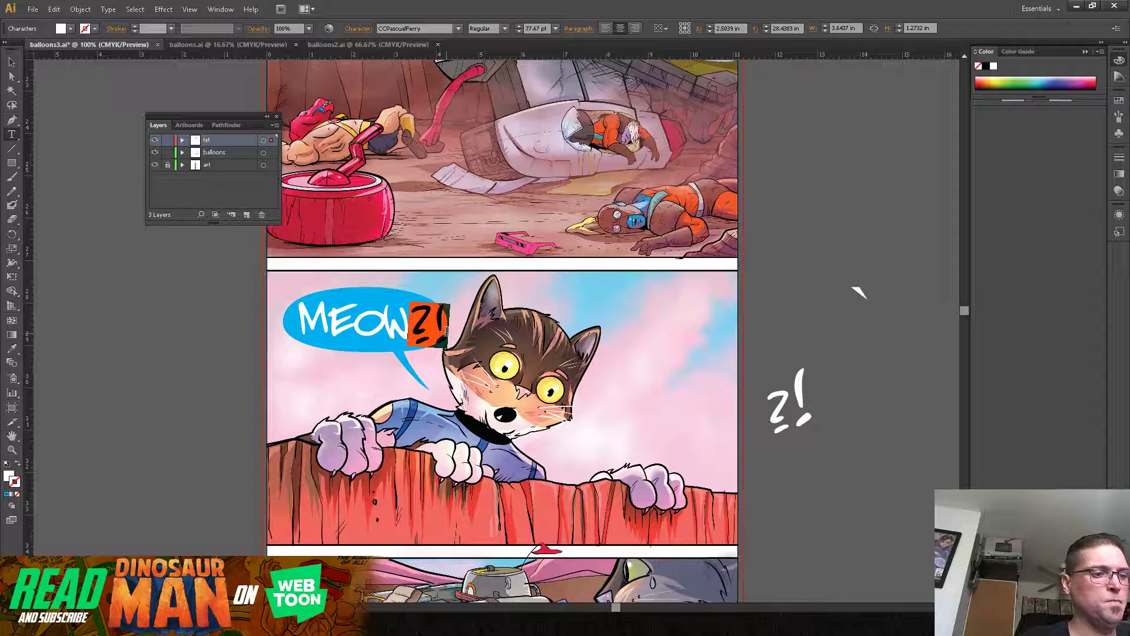
key(BackSpace)
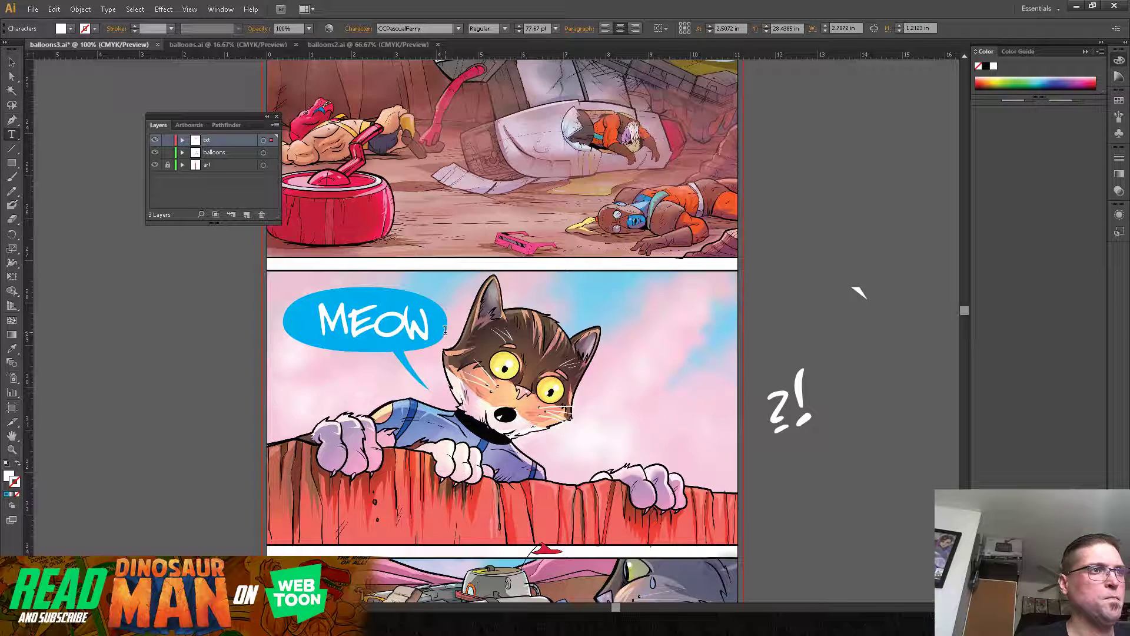
Step: Shift "MEOW" over in the balloon and place the hand-drawn "?!" right after it, scaled to about 0.76 by 1.12 in
click(13, 62)
drag(436, 335, 421, 335)
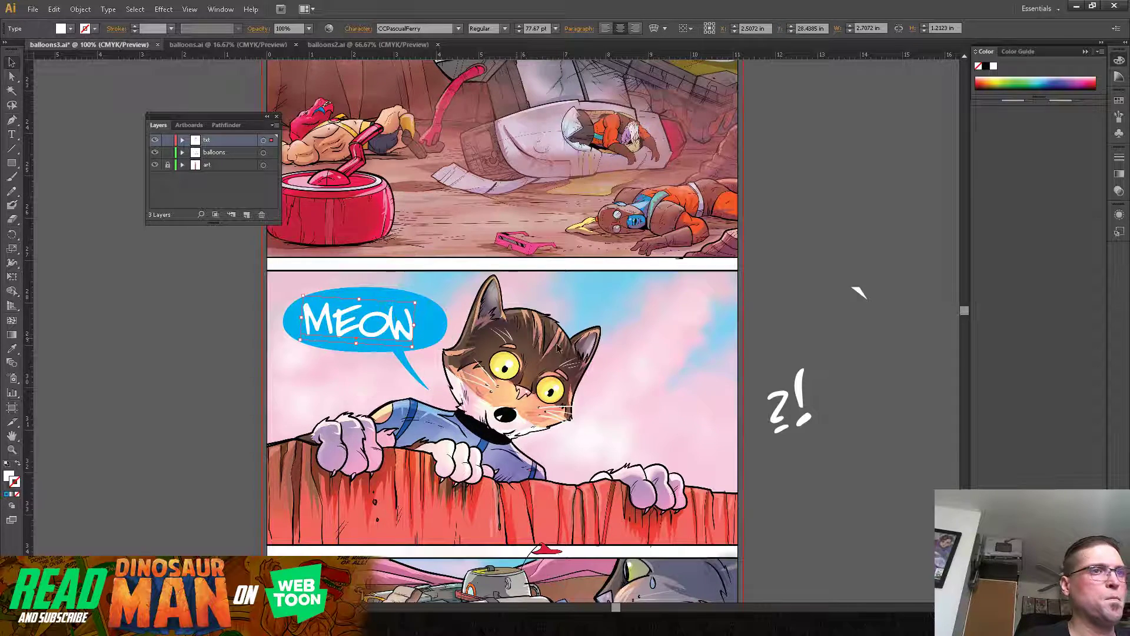
drag(783, 403, 455, 293)
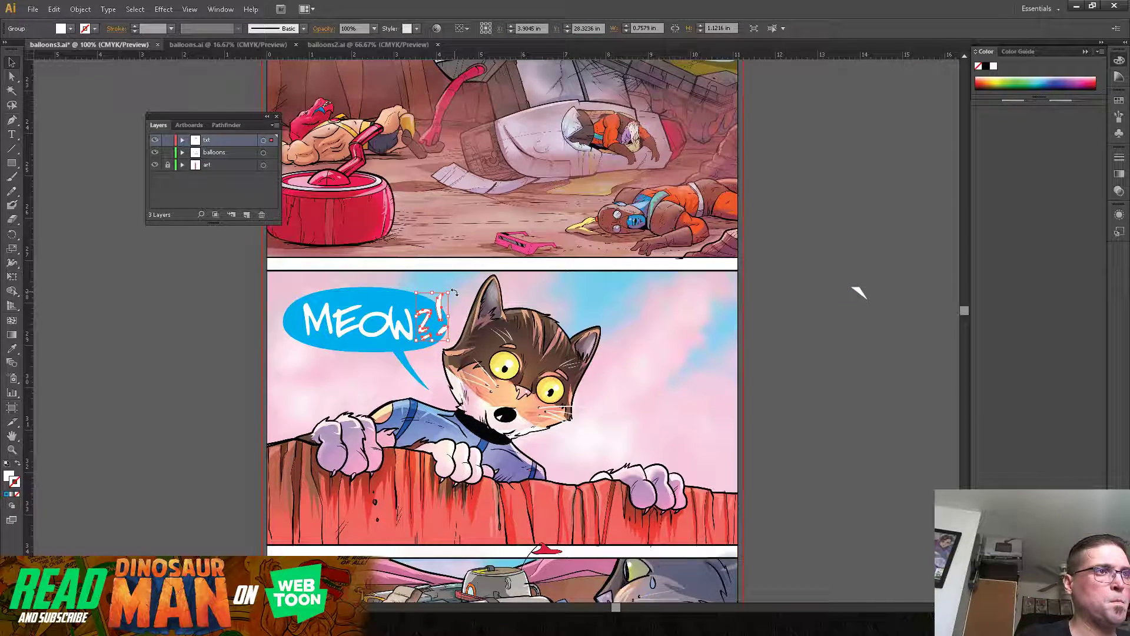
click(462, 301)
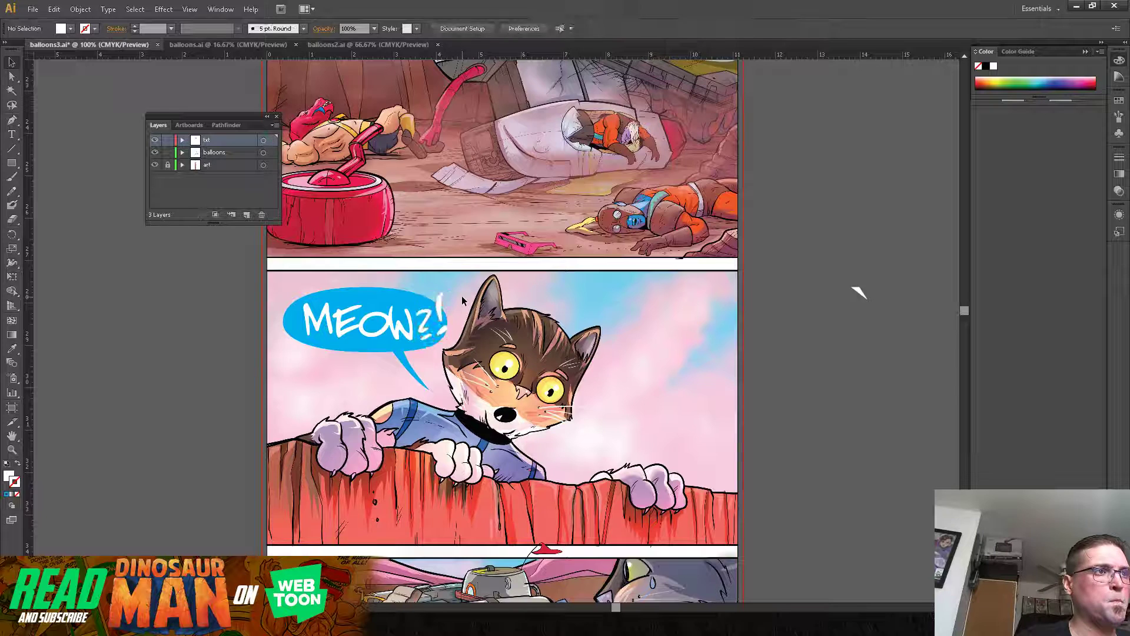
Step: Nudge the "MEOW" lettering slightly away from the "?!" to even out the spacing in the balloon
click(377, 332)
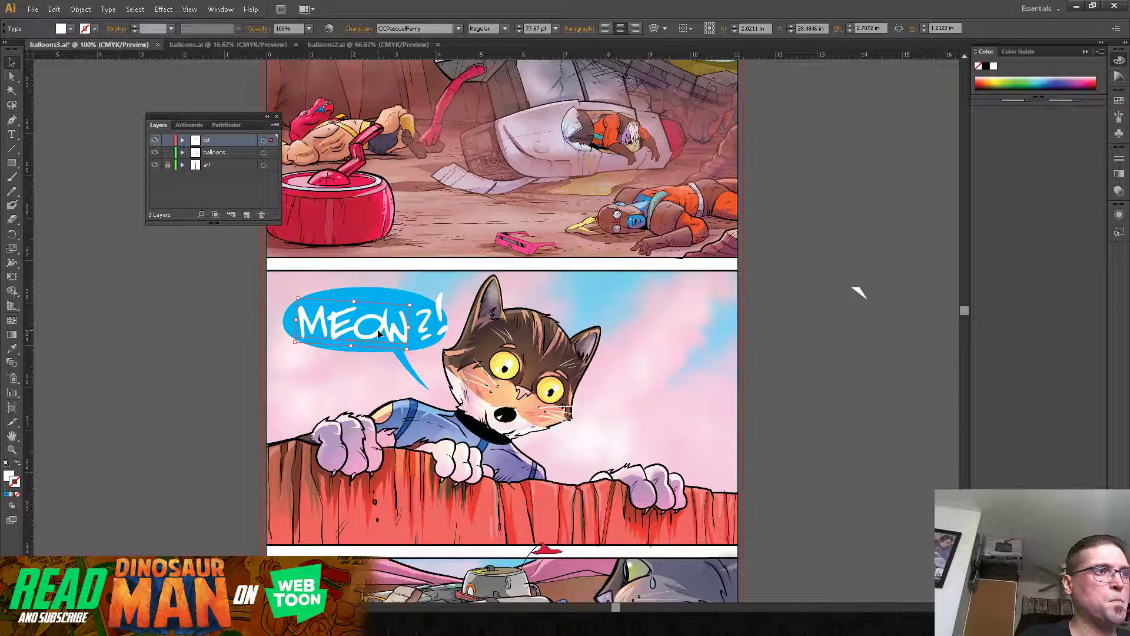
drag(377, 331, 378, 330)
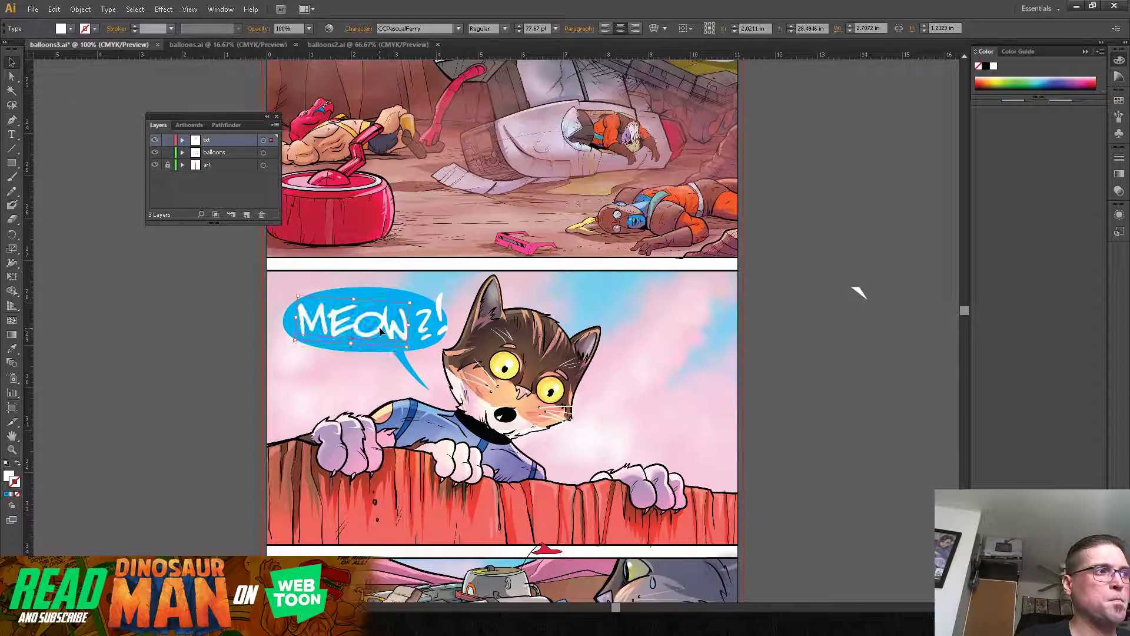
click(437, 319)
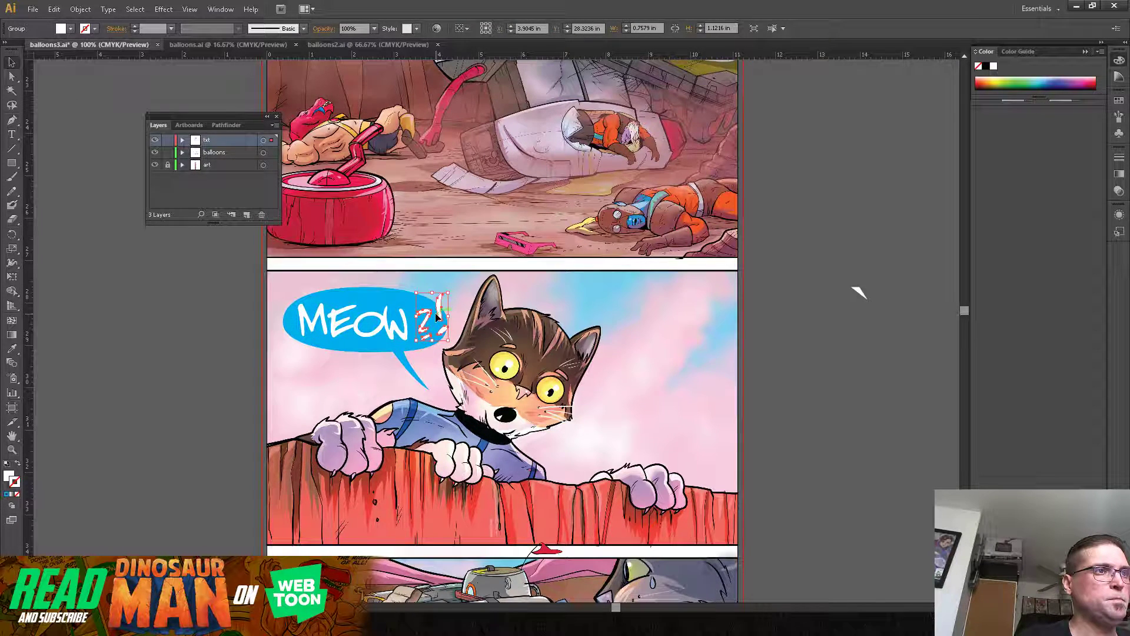
click(346, 376)
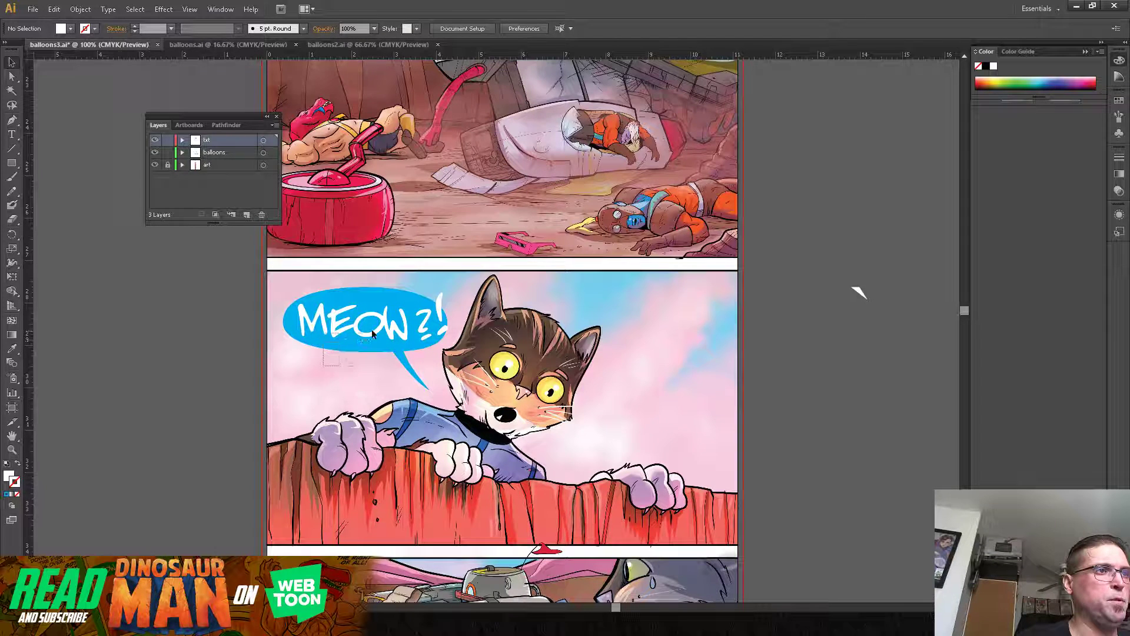
Step: Tilt the blue balloon and its "MEOW?!" lettering slightly counterclockwise, leaving out the tail, and shift them a little away from the cat
click(305, 310)
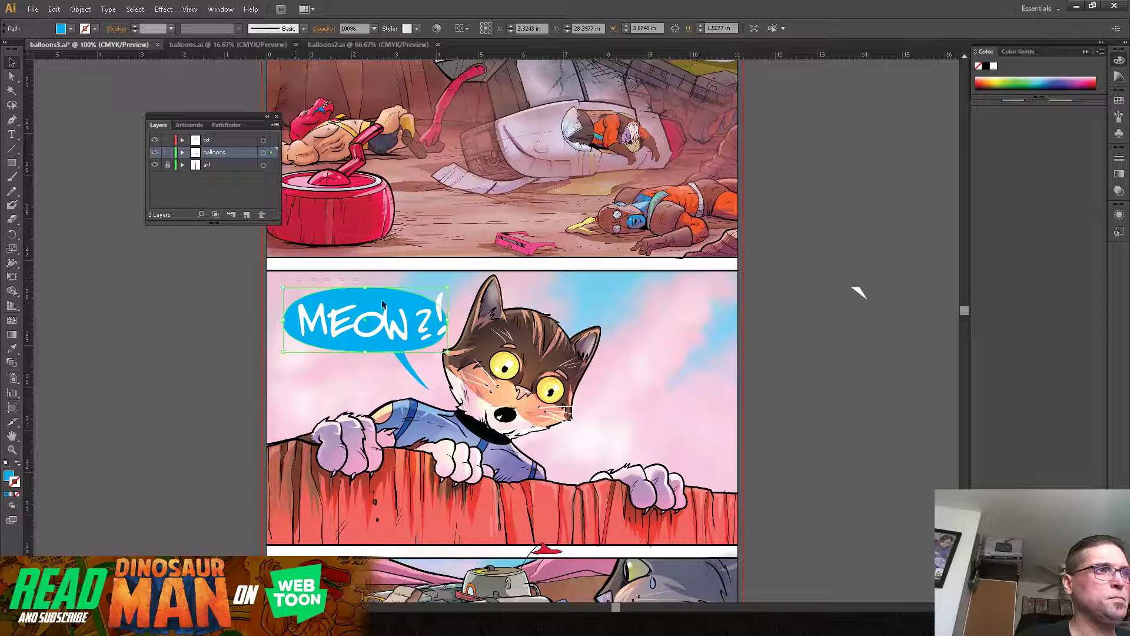
shift+click(440, 315)
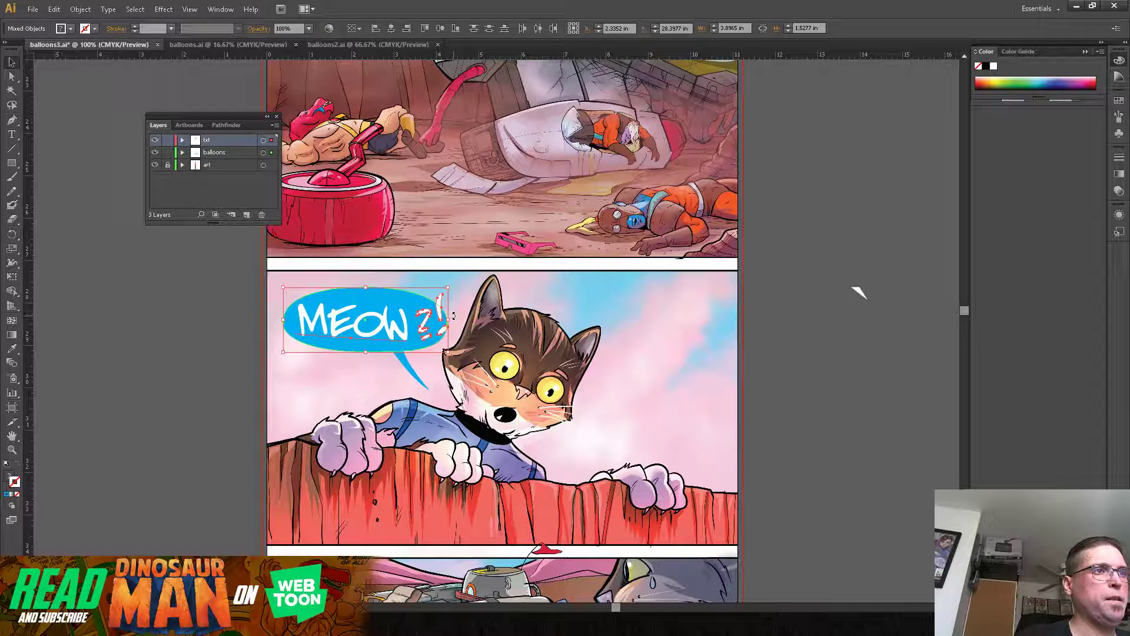
mouse_move(454, 320)
mouse_down()
mouse_move(454, 288)
mouse_move(461, 301)
mouse_up()
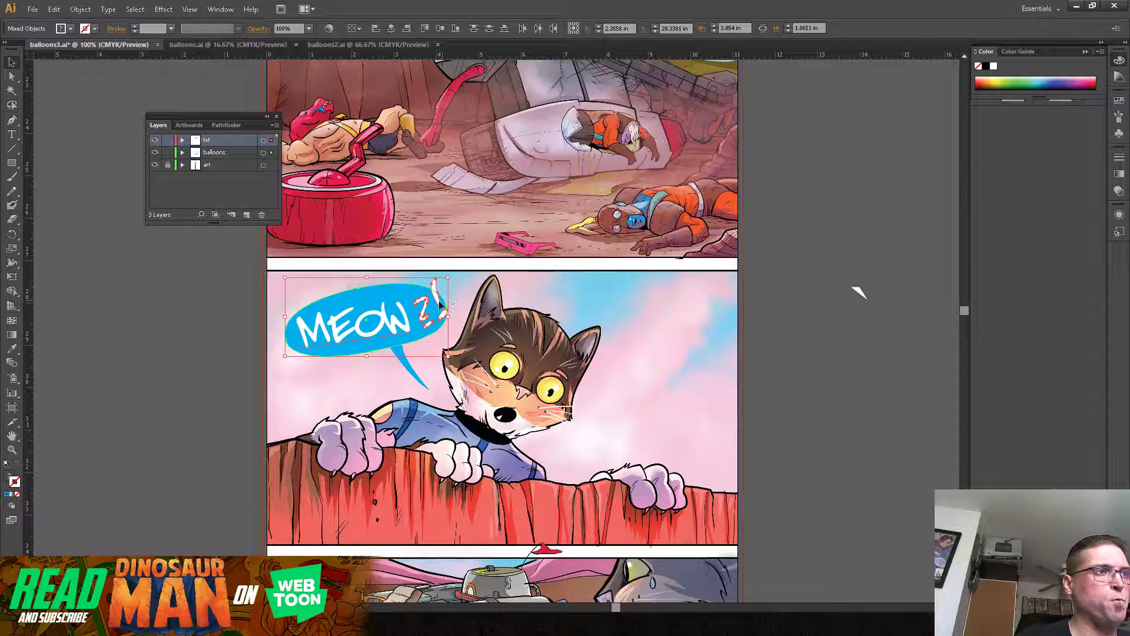
drag(417, 336, 417, 337)
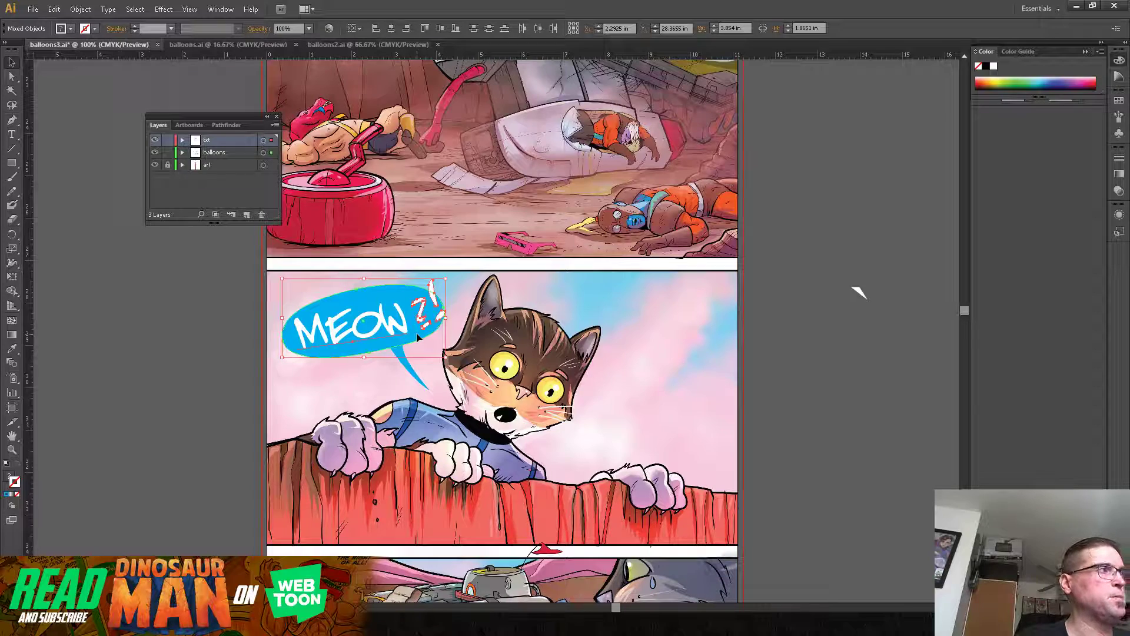
click(820, 351)
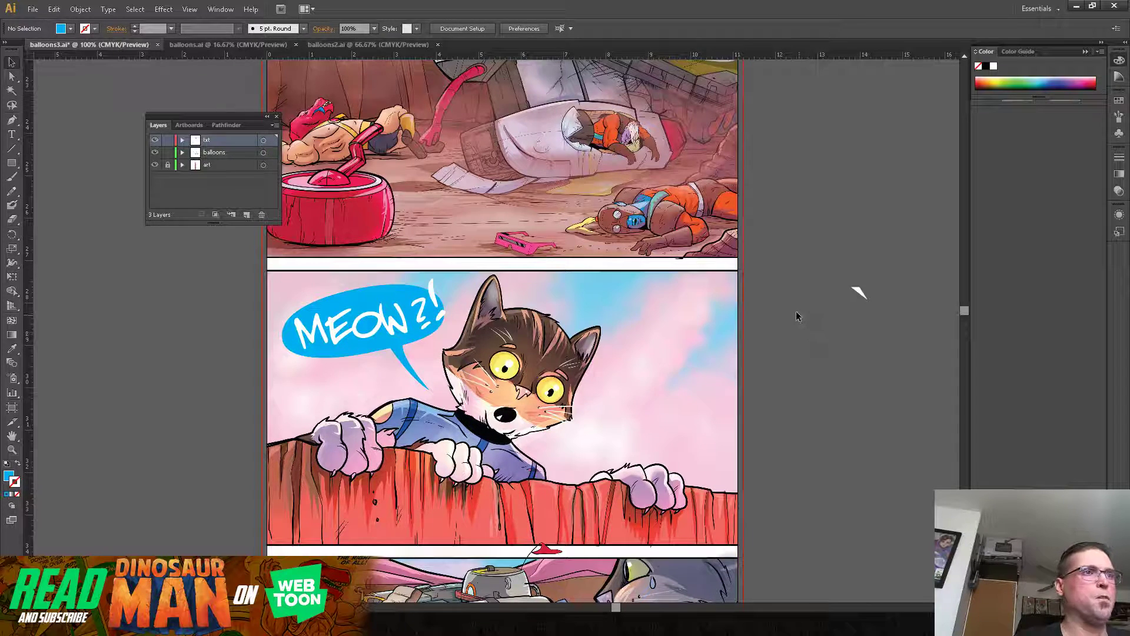
Step: Look over the panels below the cat and the blank white and red balloons on the pasteboard beside them
drag(782, 325, 755, 199)
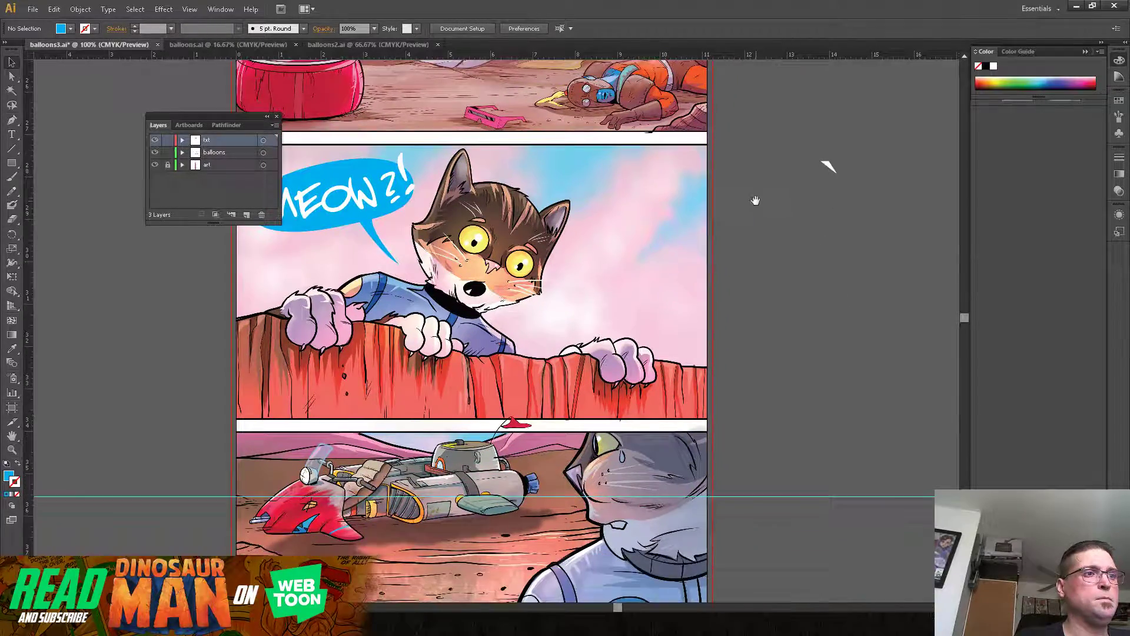
drag(767, 323, 781, 194)
drag(780, 245, 802, 197)
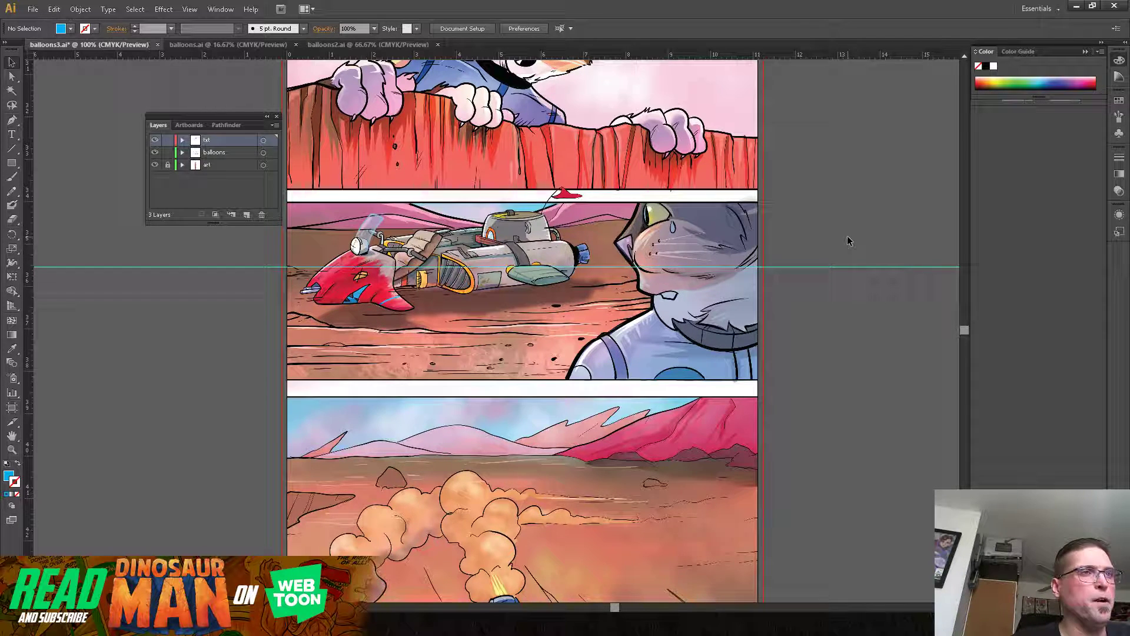
drag(800, 182, 799, 338)
drag(797, 297, 799, 213)
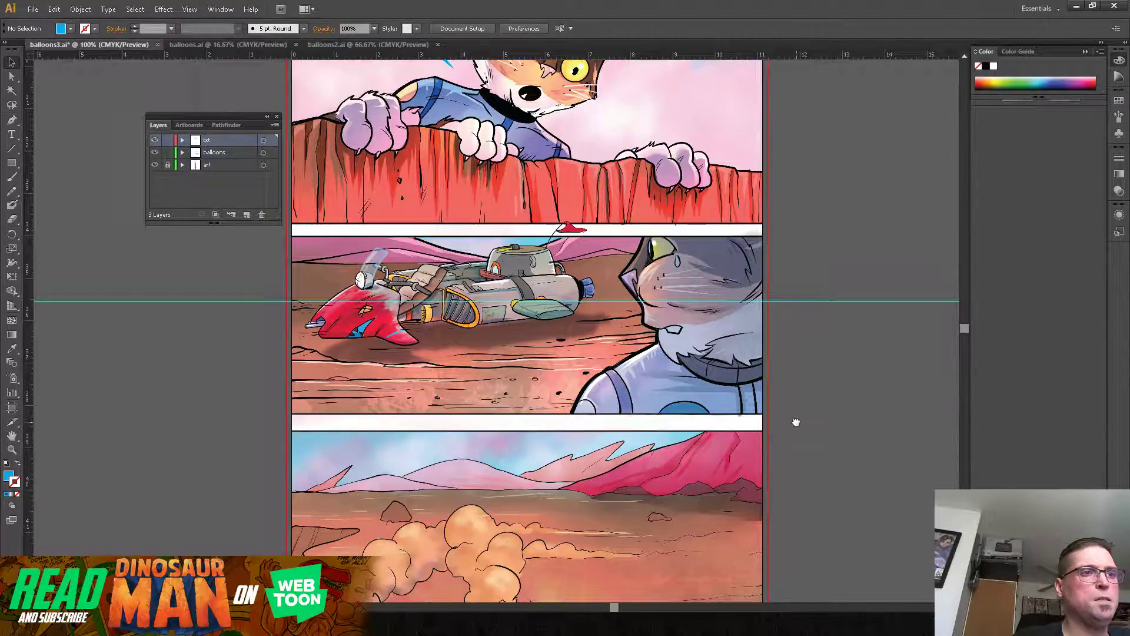
drag(795, 422, 790, 184)
drag(826, 392, 814, 205)
drag(829, 316, 850, 301)
drag(847, 229, 797, 351)
drag(806, 241, 693, 356)
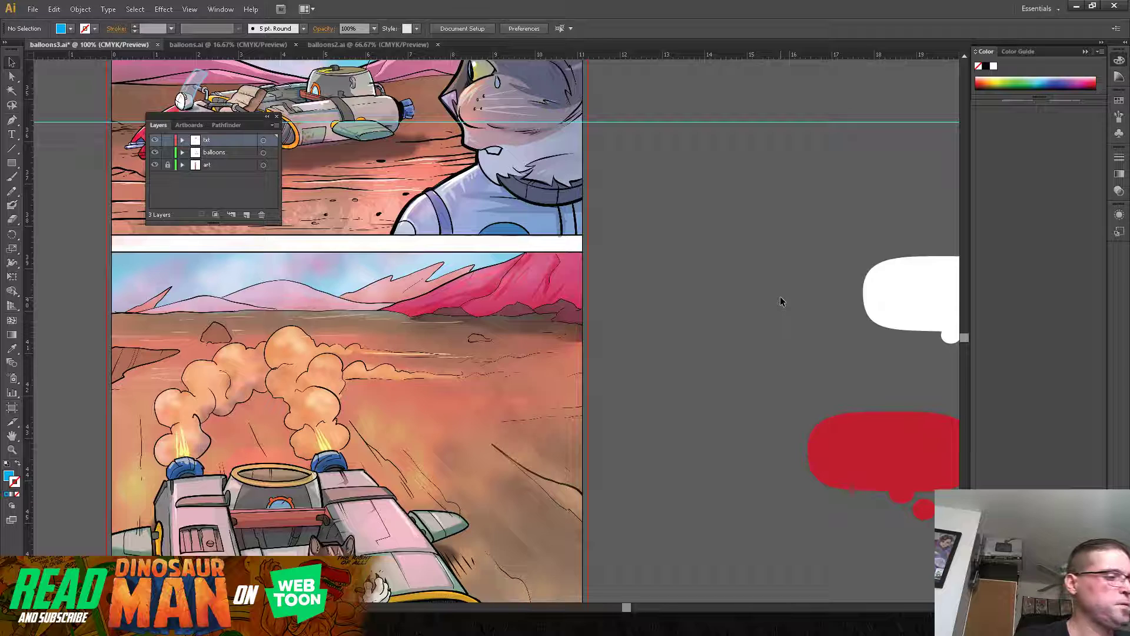
Step: Reduce the tilt of the white "MEOW!" lettering and move it from the pasteboard into the hoverbike panel, up beside the smoke trails
key(ctrl+minus)
key(ctrl+minus)
key(ctrl+minus)
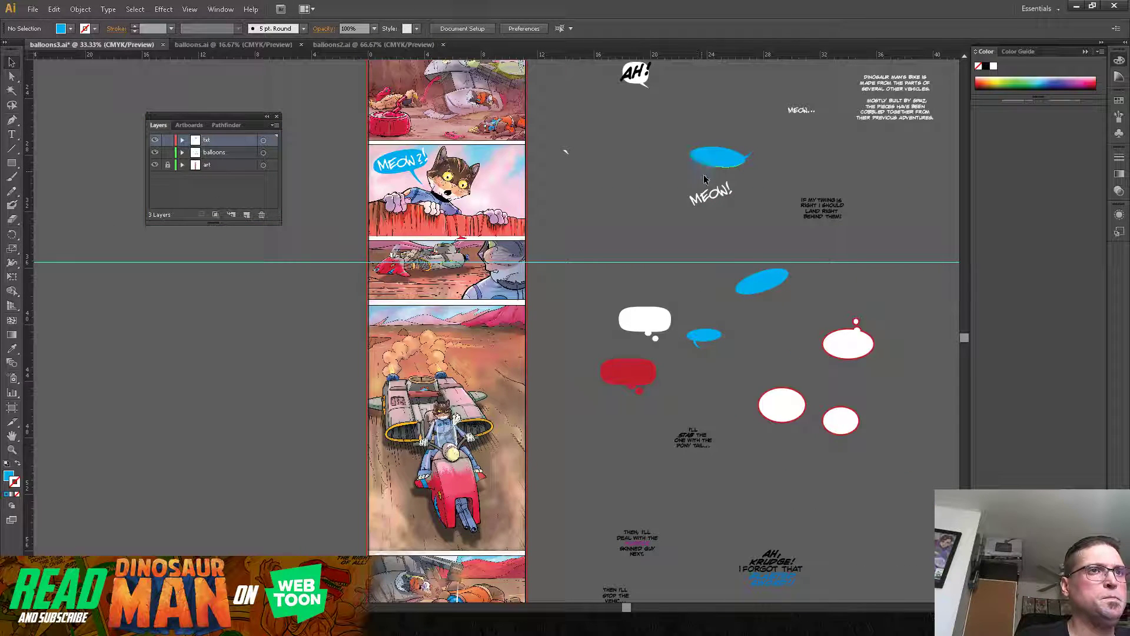
click(719, 199)
drag(738, 187, 501, 398)
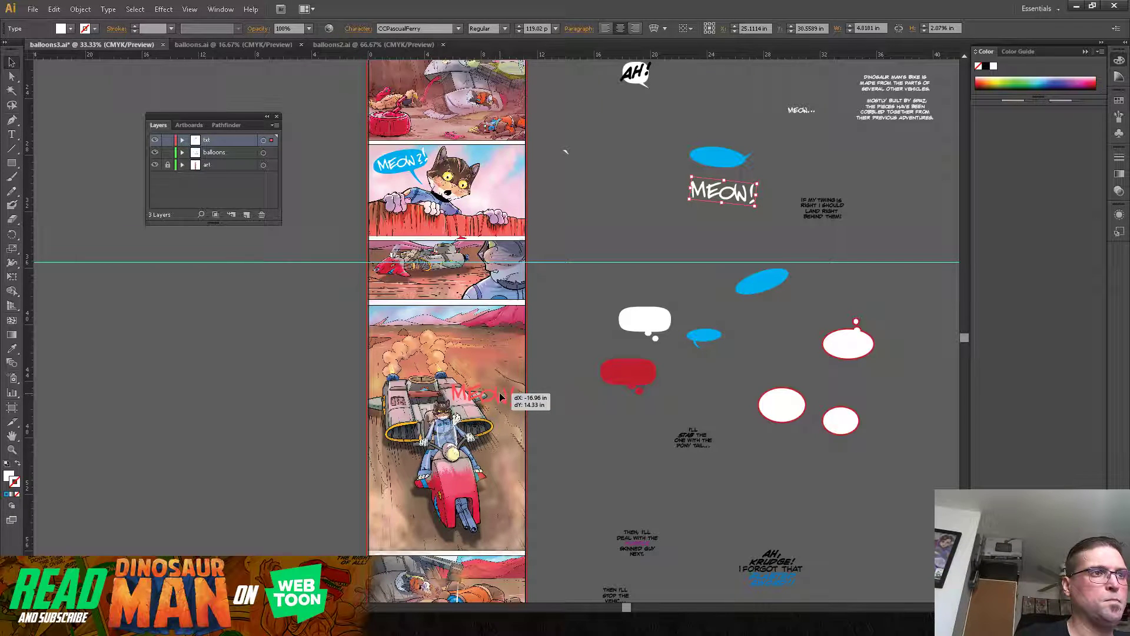
drag(500, 396, 514, 343)
click(591, 301)
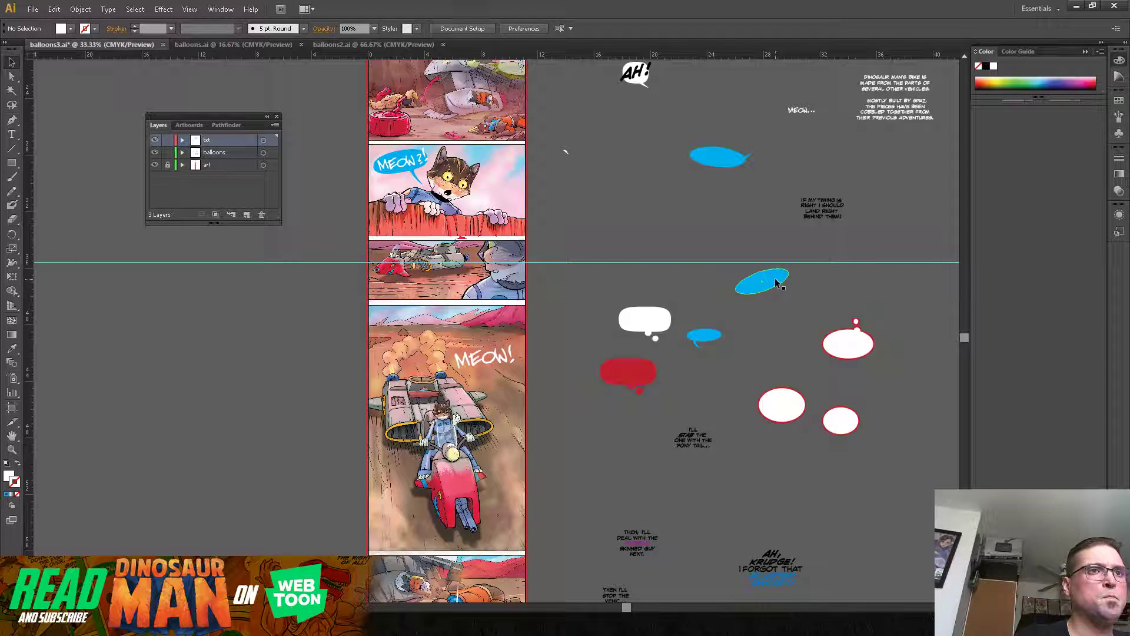
Step: Place the tilted blue oval balloon behind the hoverbike panel's "MEOW!" and rotate and resize it to about 4.00 by 1.56 in
drag(770, 281, 500, 360)
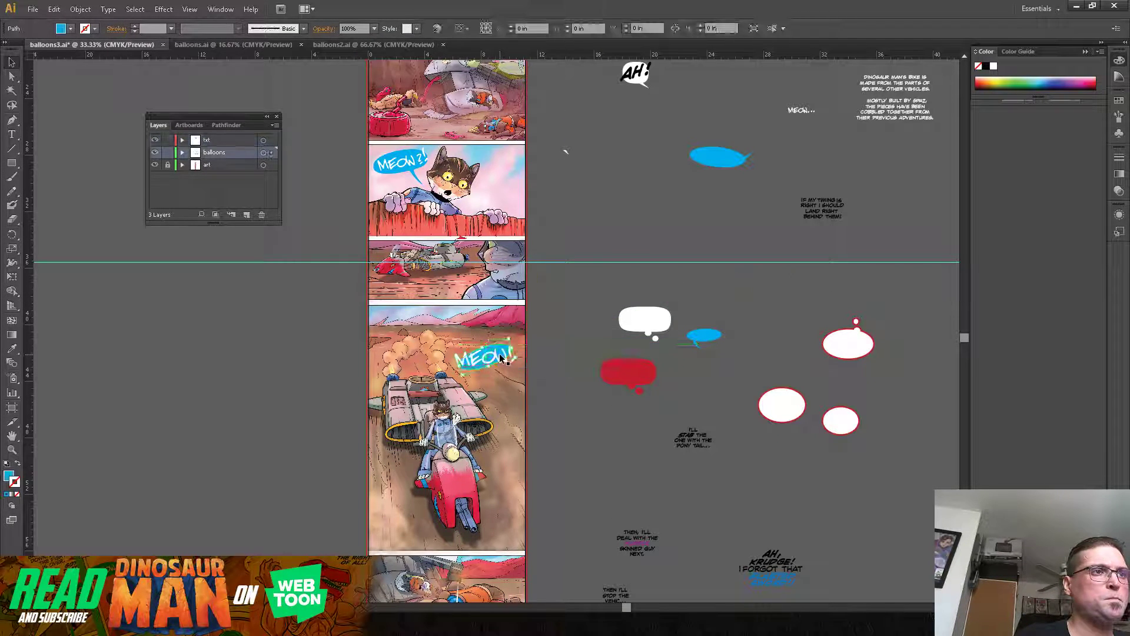
key(ctrl+1)
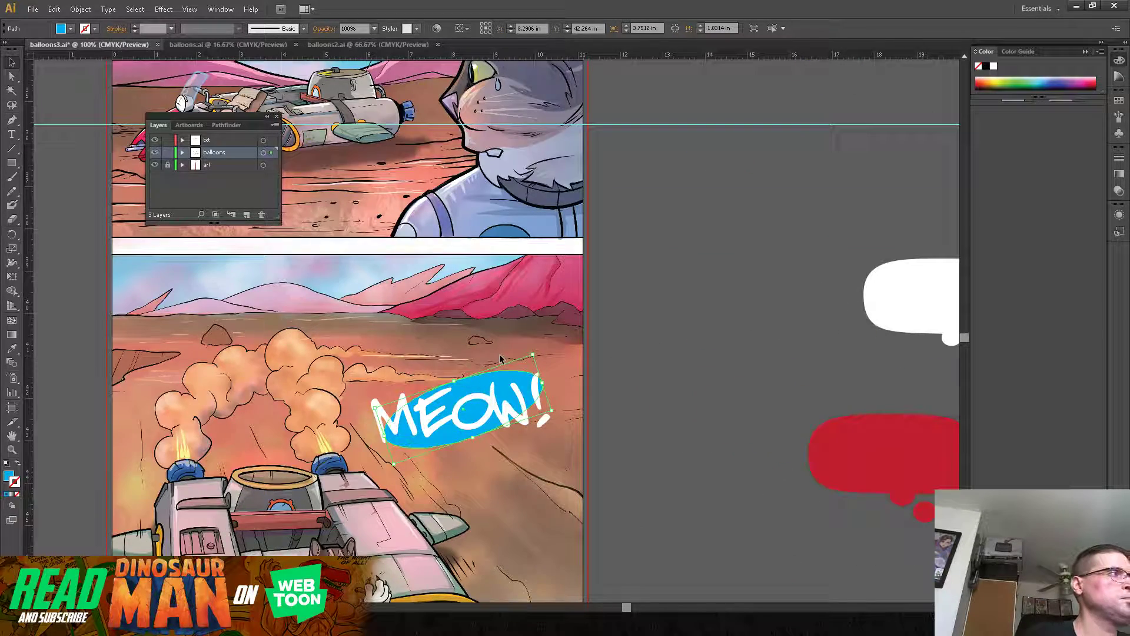
scroll(446, 370, down, 3)
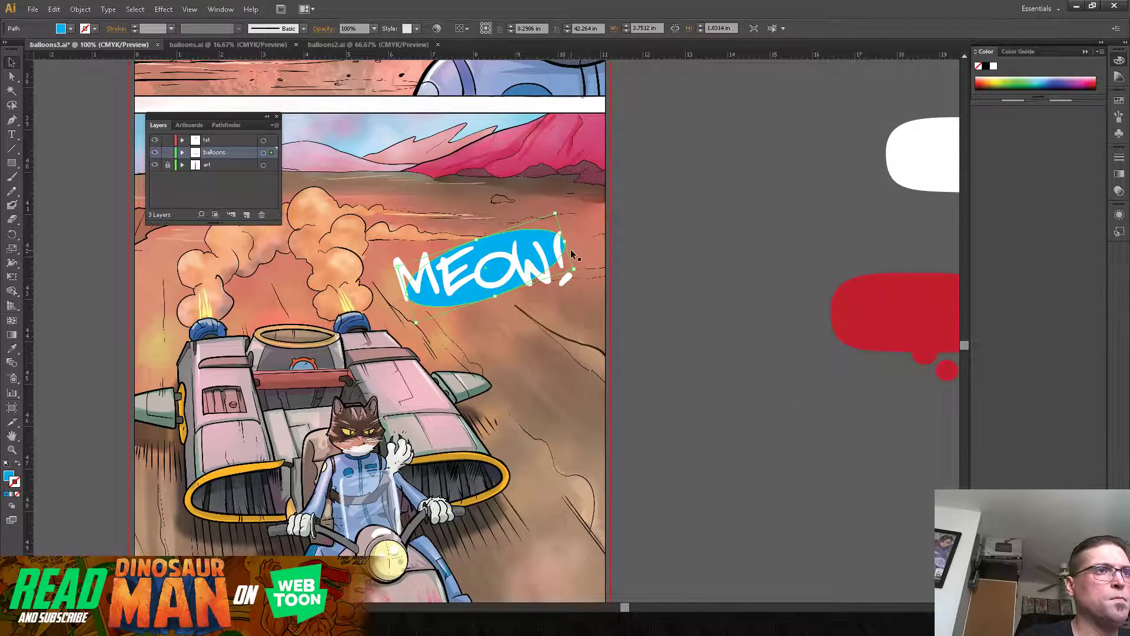
mouse_move(571, 240)
mouse_down()
mouse_move(597, 257)
mouse_move(576, 252)
mouse_up()
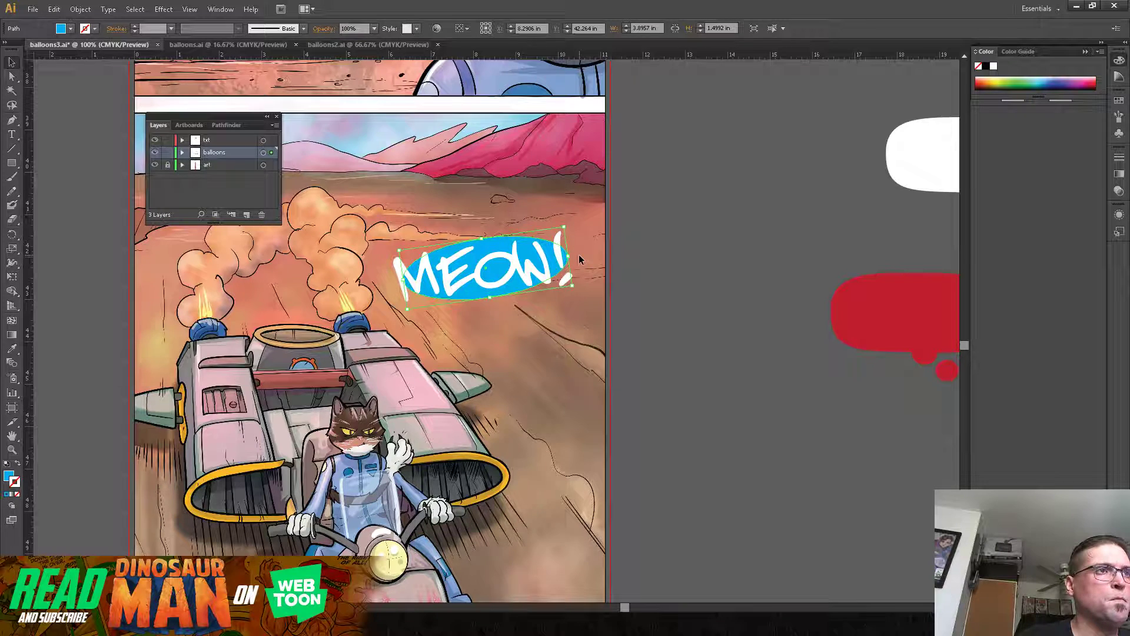
drag(399, 251, 390, 247)
drag(562, 221, 563, 226)
drag(487, 300, 486, 303)
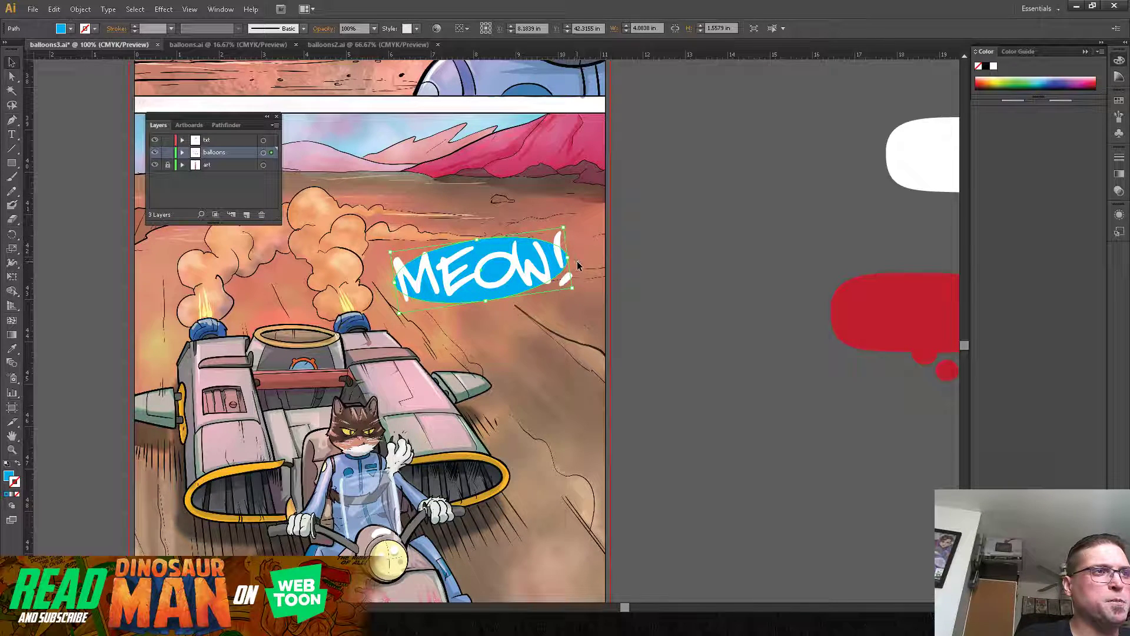
click(580, 273)
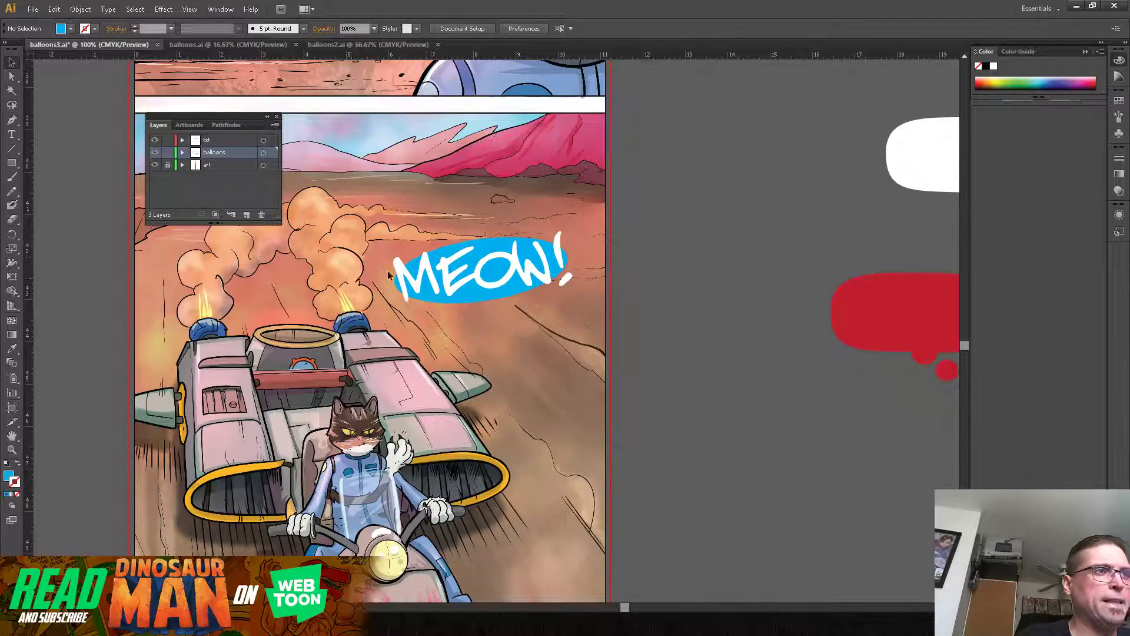
Step: Draw a long pointed blue tail with the Pen tool from the underside of the "MEOW!" balloon to beside the cat's head
drag(483, 167, 617, 635)
drag(622, 179, 530, 109)
drag(562, 340, 604, 53)
drag(604, 259, 644, 41)
drag(650, 126, 635, 106)
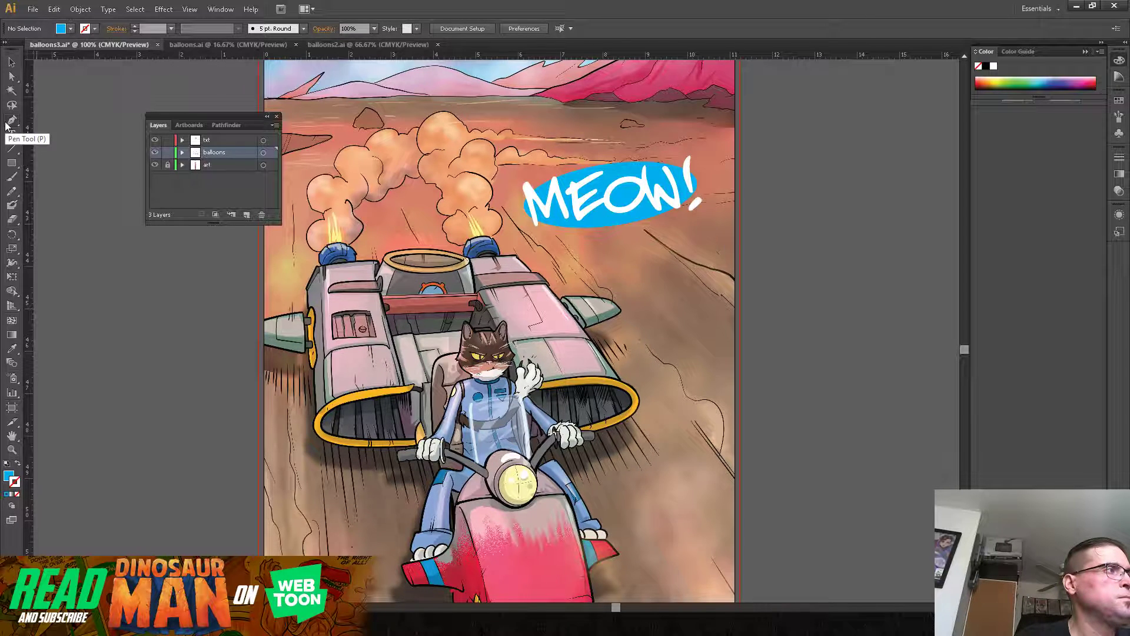
click(8, 123)
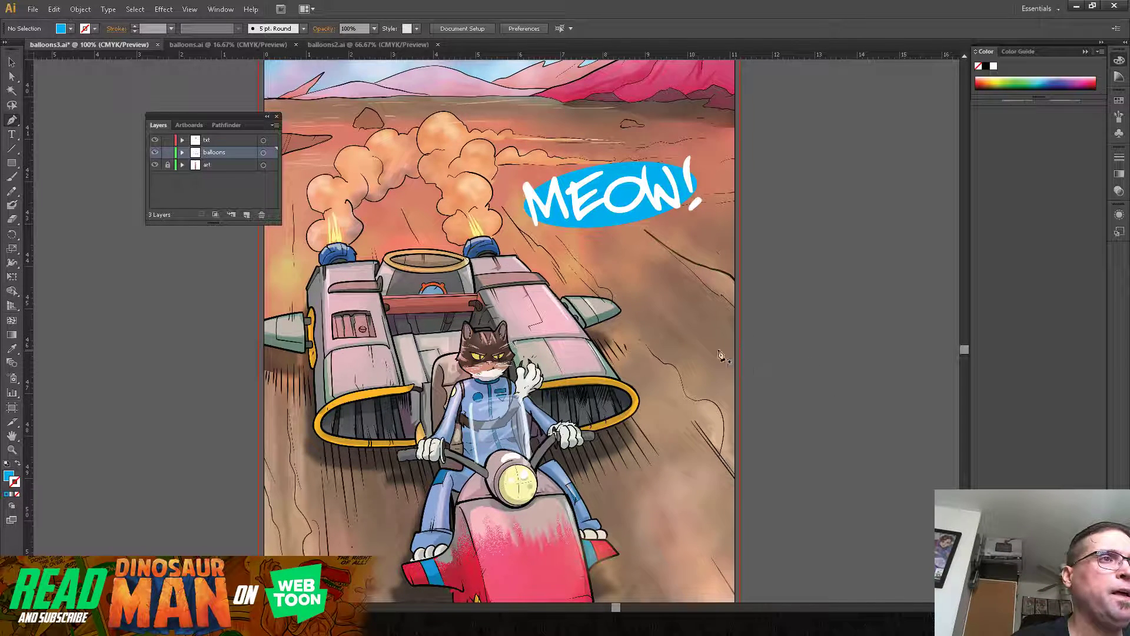
drag(699, 400, 738, 323)
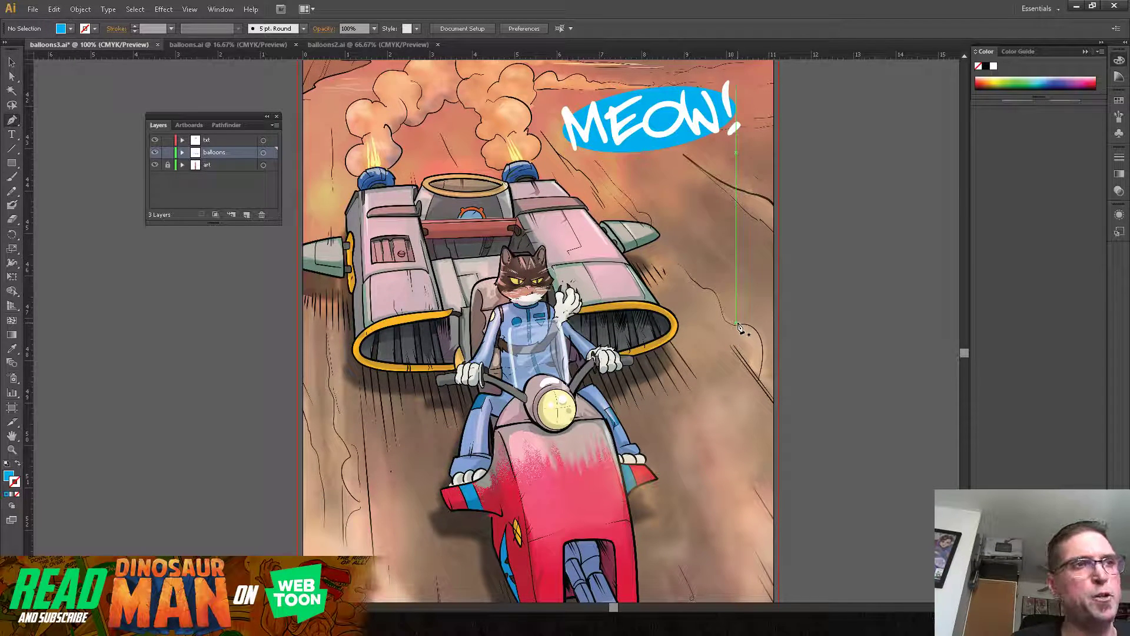
click(635, 149)
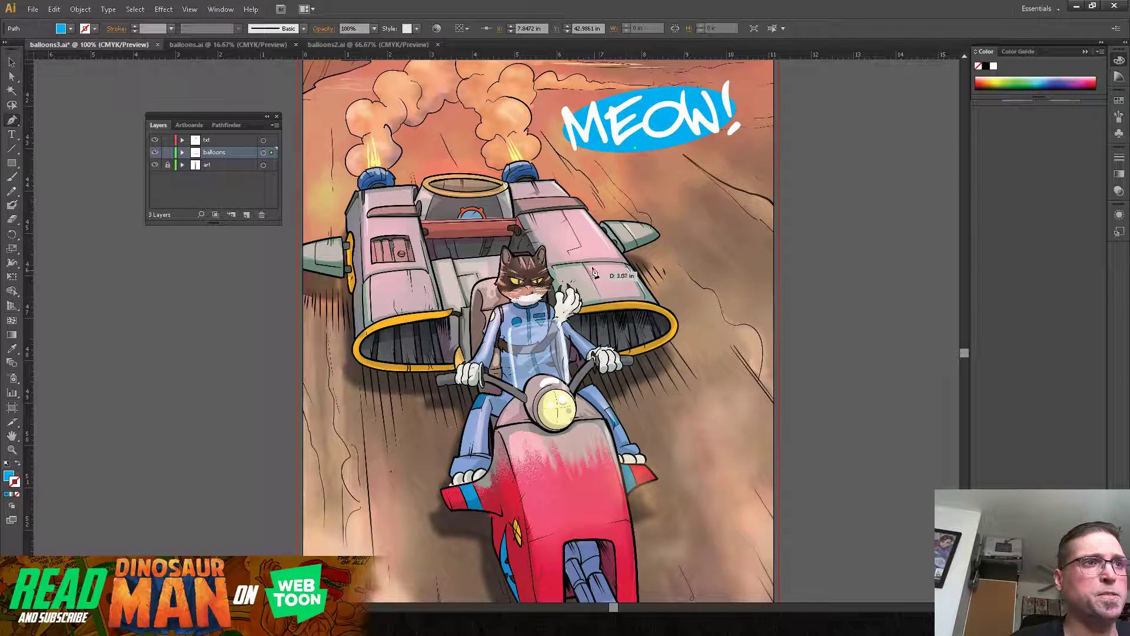
click(563, 276)
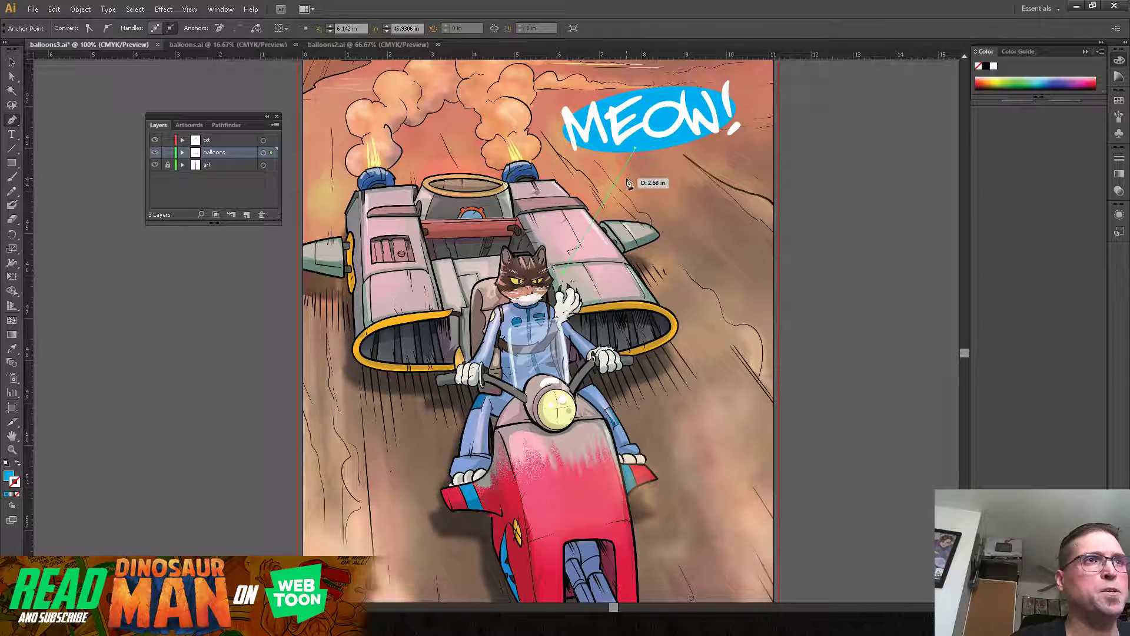
click(652, 139)
click(12, 61)
click(99, 346)
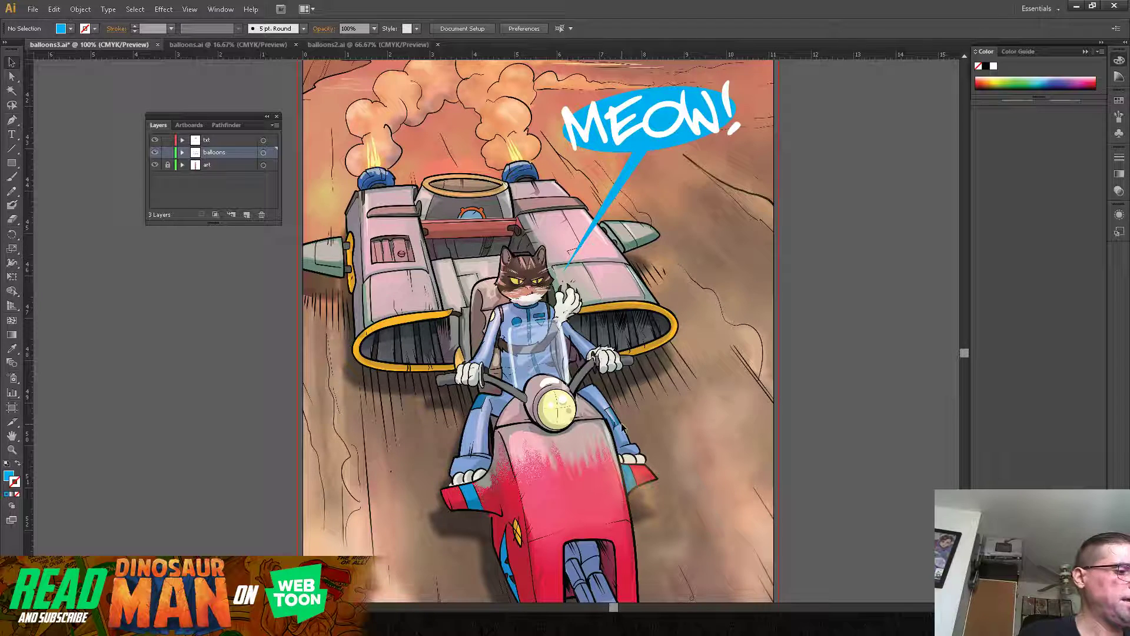
Step: View the whole hoverbike panel, look at the font library in FontBase, and return to the Illustrator page
key(ctrl+minus)
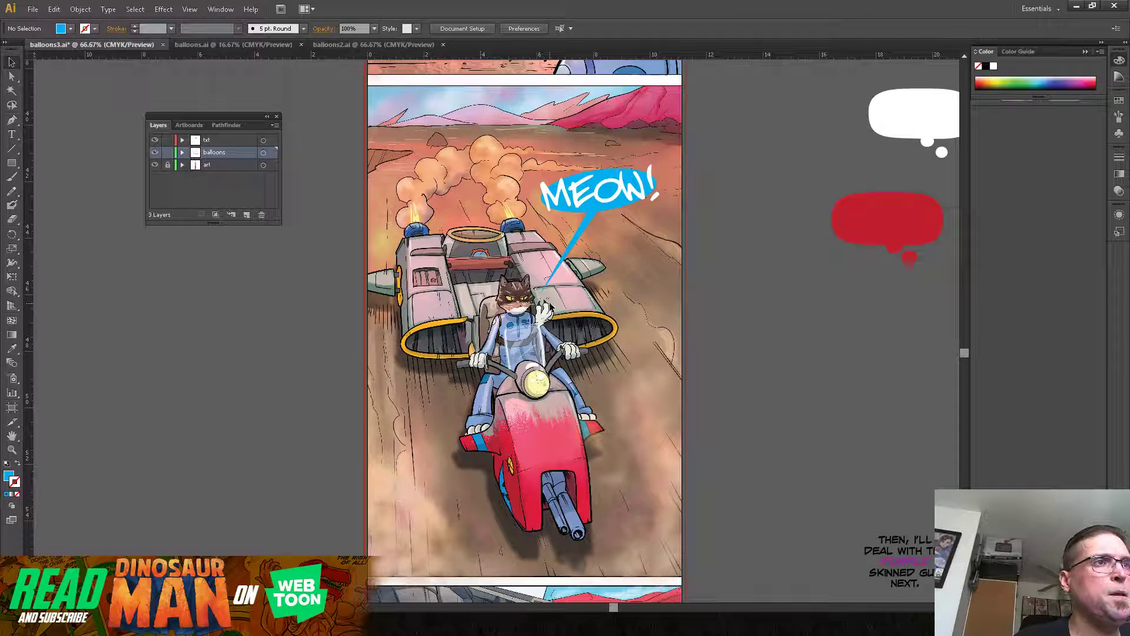
mouse_move(575, 338)
mouse_down()
mouse_move(590, 350)
mouse_move(572, 320)
mouse_up()
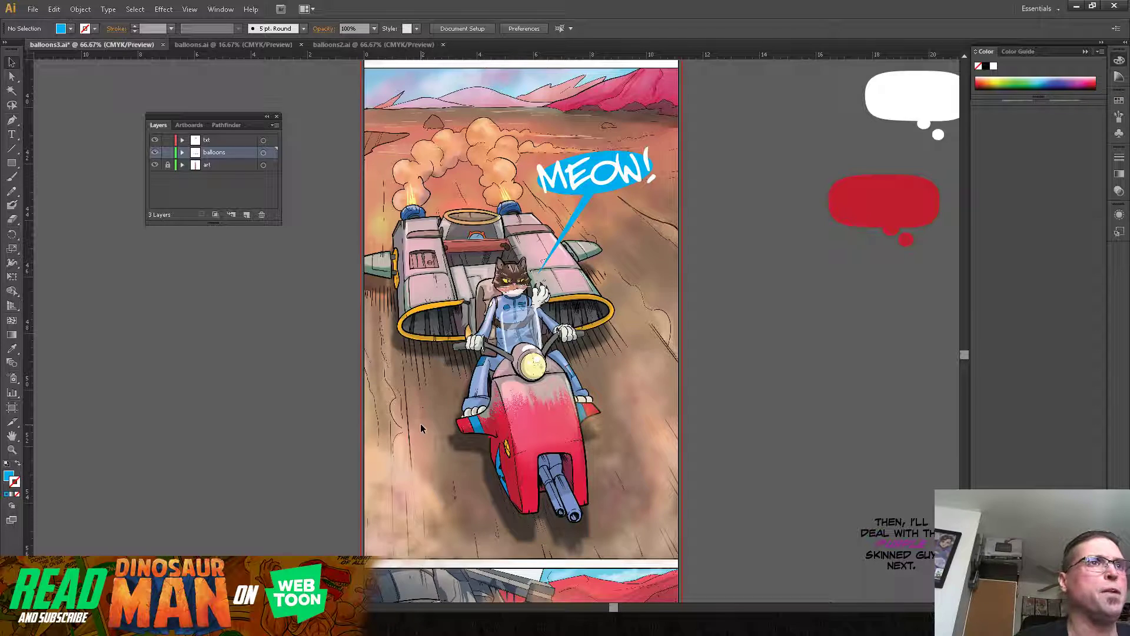
drag(734, 321, 732, 319)
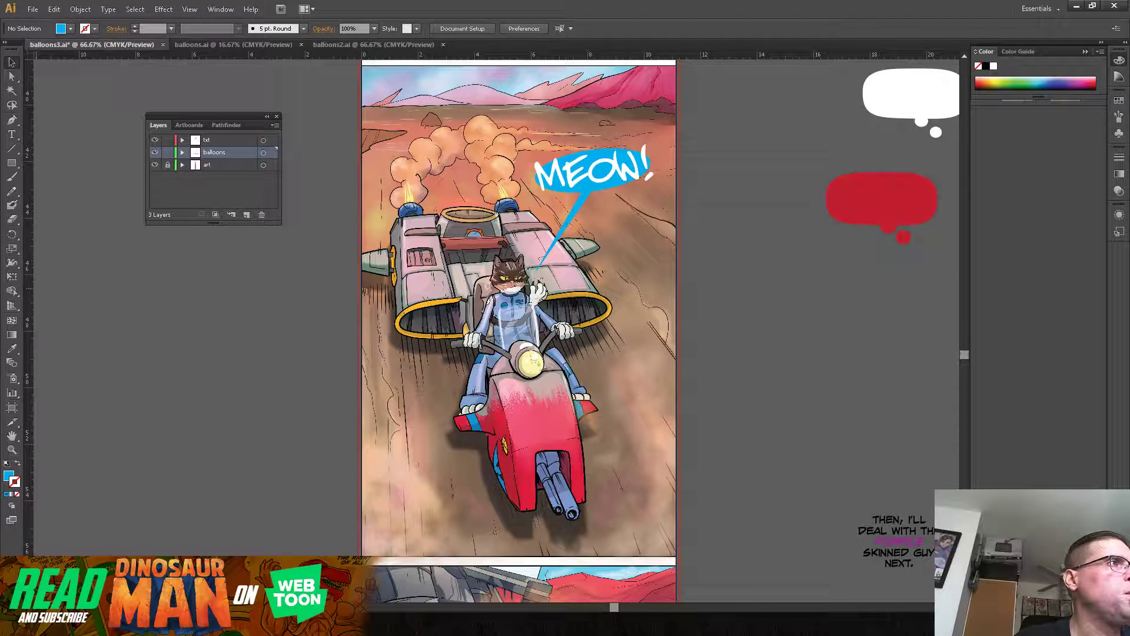
click(12, 135)
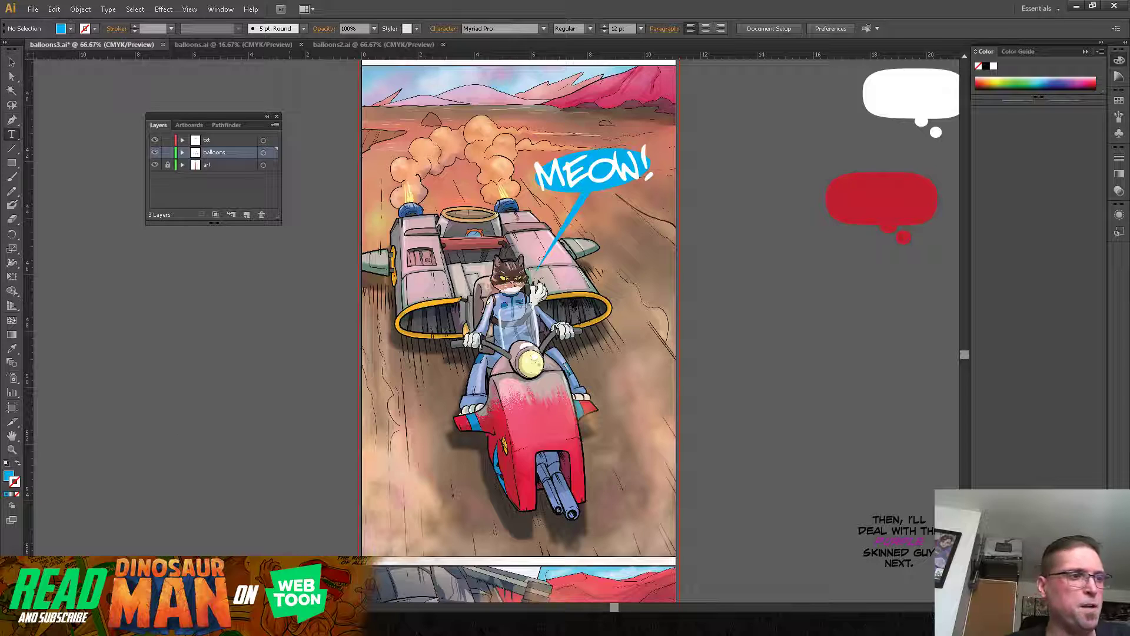
key(alt+Tab)
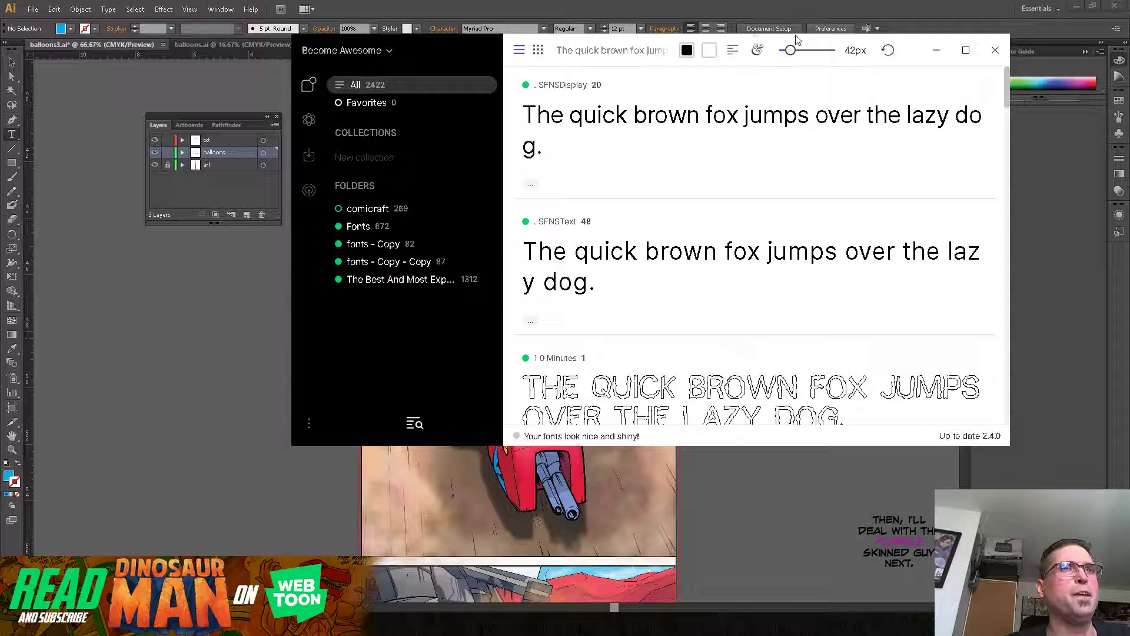
drag(911, 45, 839, 105)
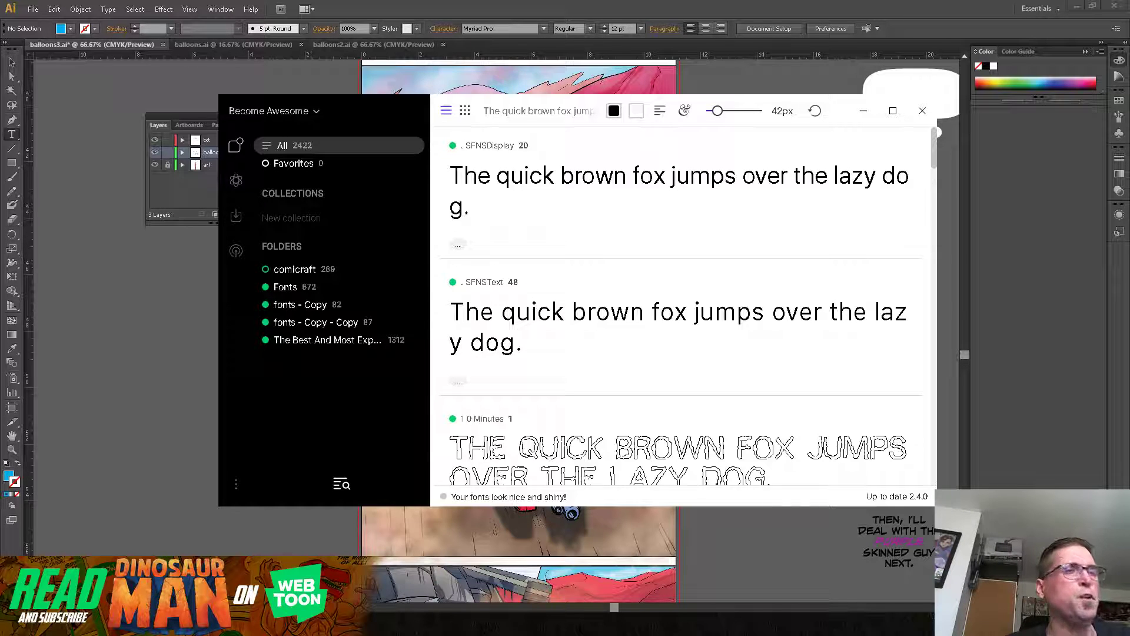
mouse_move(303, 624)
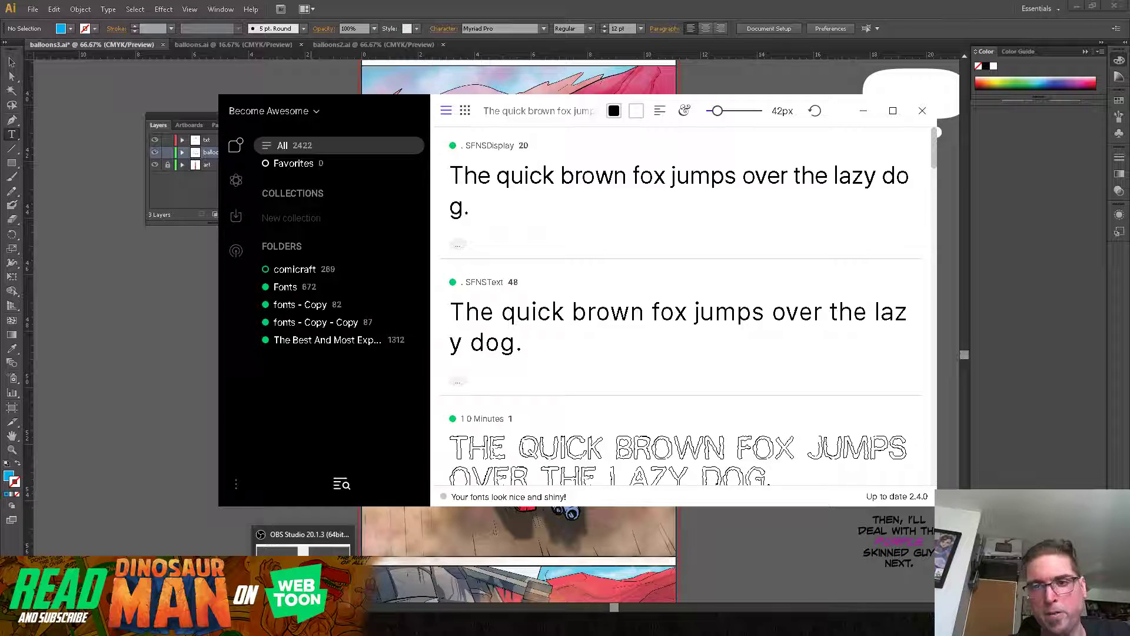
click(864, 111)
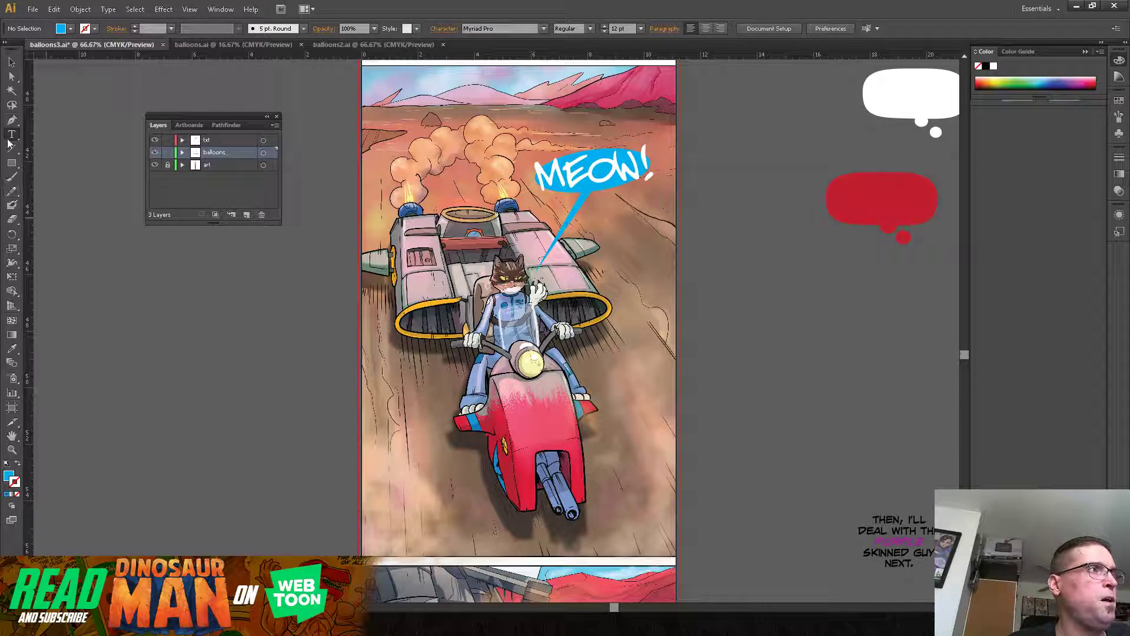
Step: Add the text "FWOOSH!" in 60 pt Myriad Pro beside the hoverbike panel and scale it up to about 154 pt
key(t)
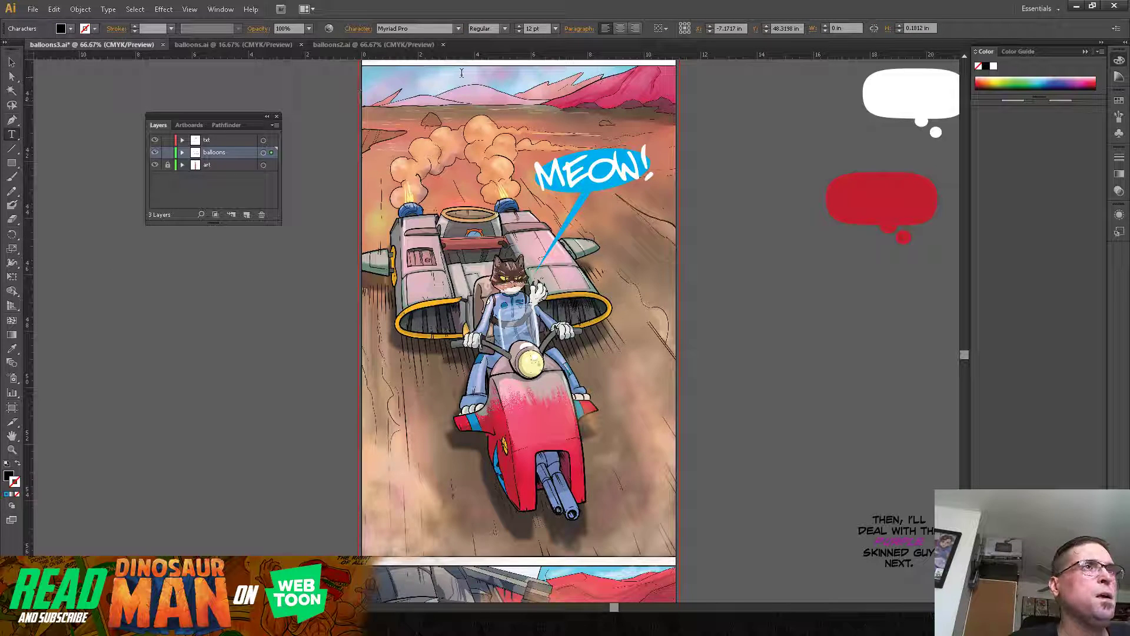
click(555, 28)
click(556, 215)
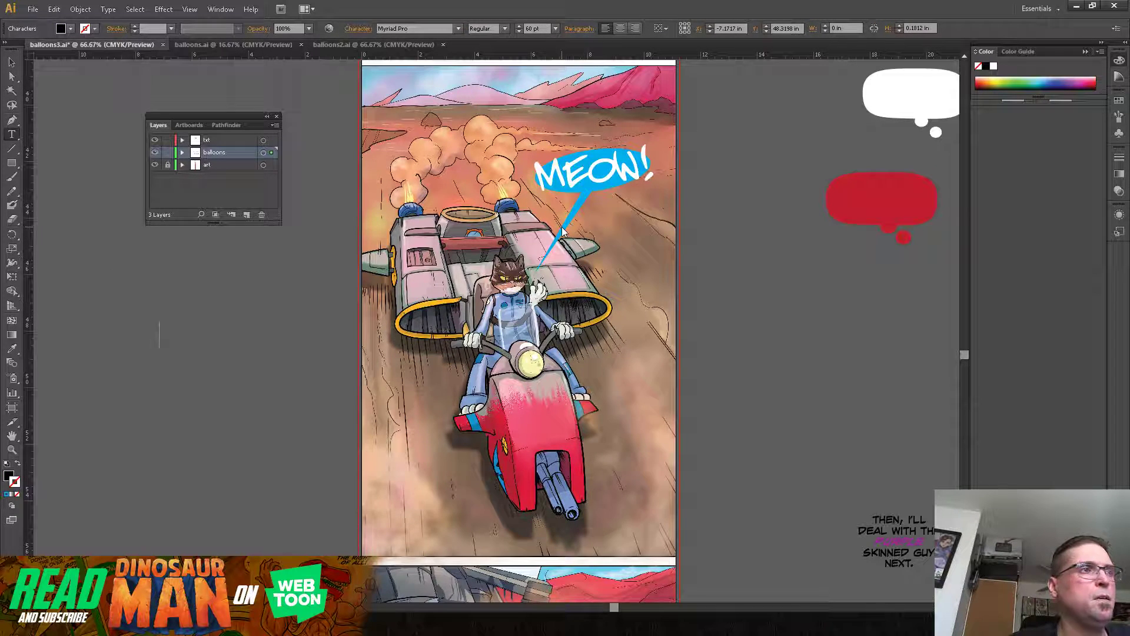
click(159, 335)
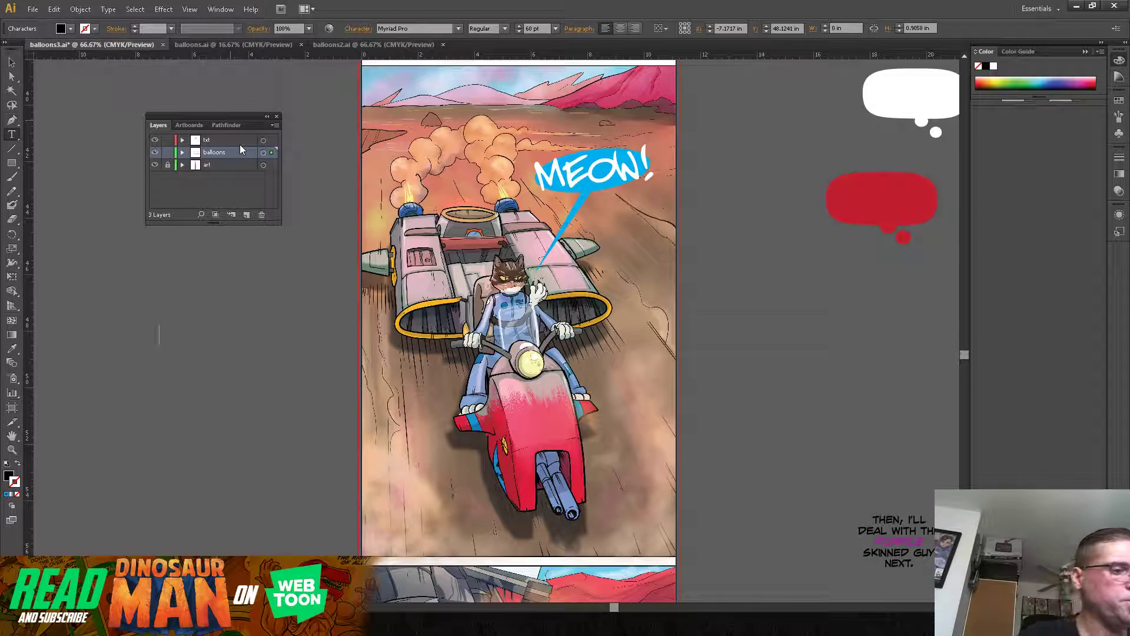
text(F)
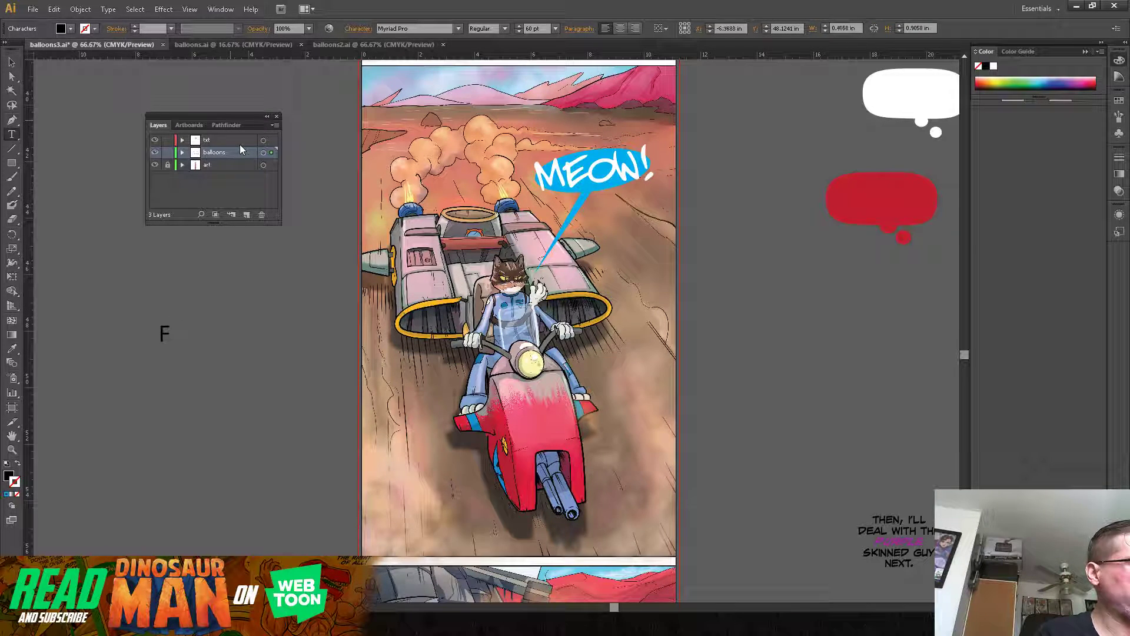
text(WOOSH!)
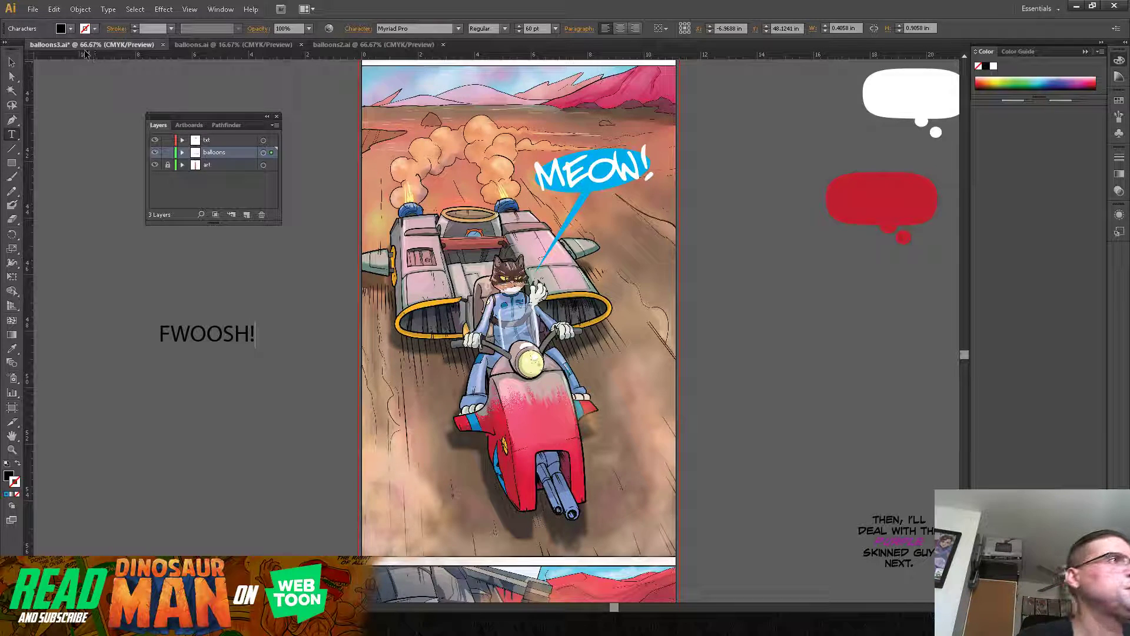
click(12, 62)
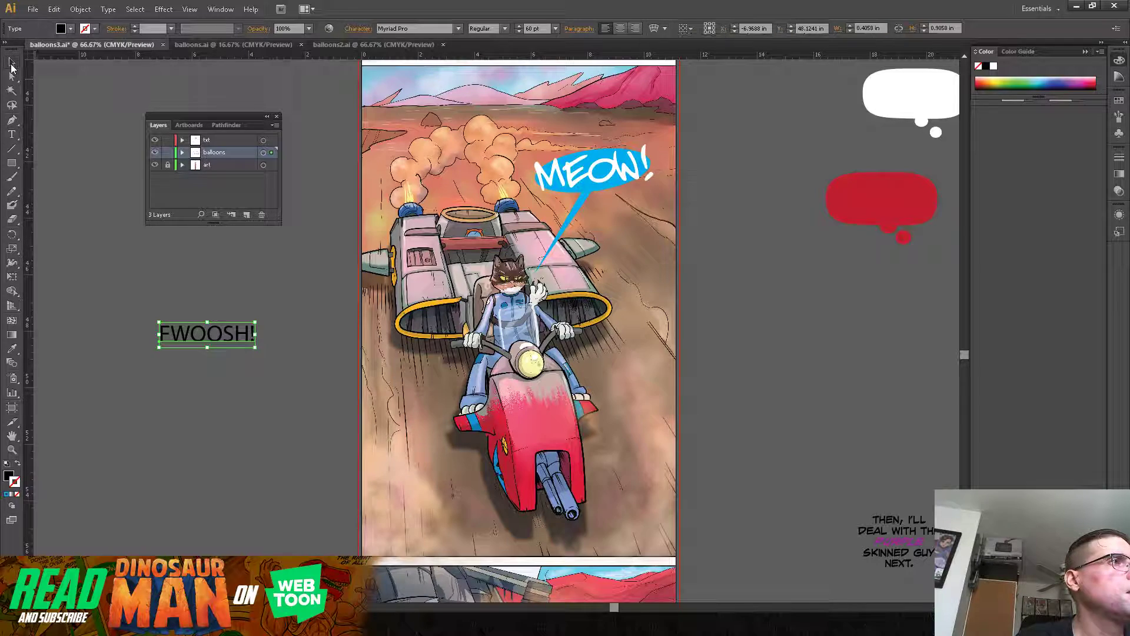
drag(255, 322, 406, 281)
drag(346, 308, 309, 326)
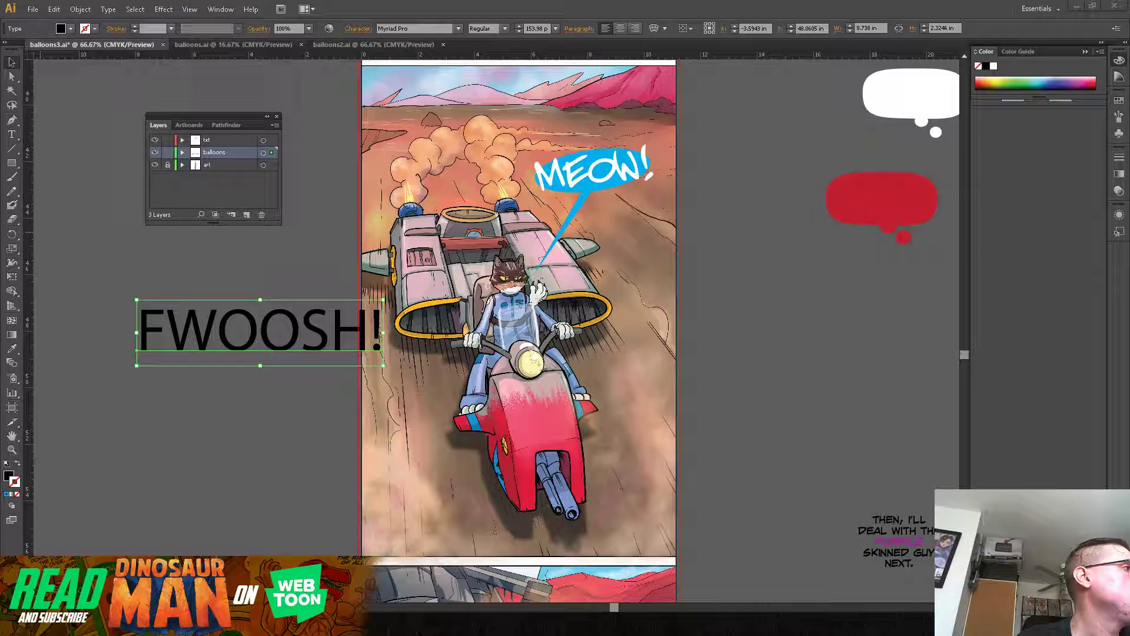
Step: Switch to the Comicraft website in the browser and look through the latest releases on its font design page
drag(0, 100, 739, 62)
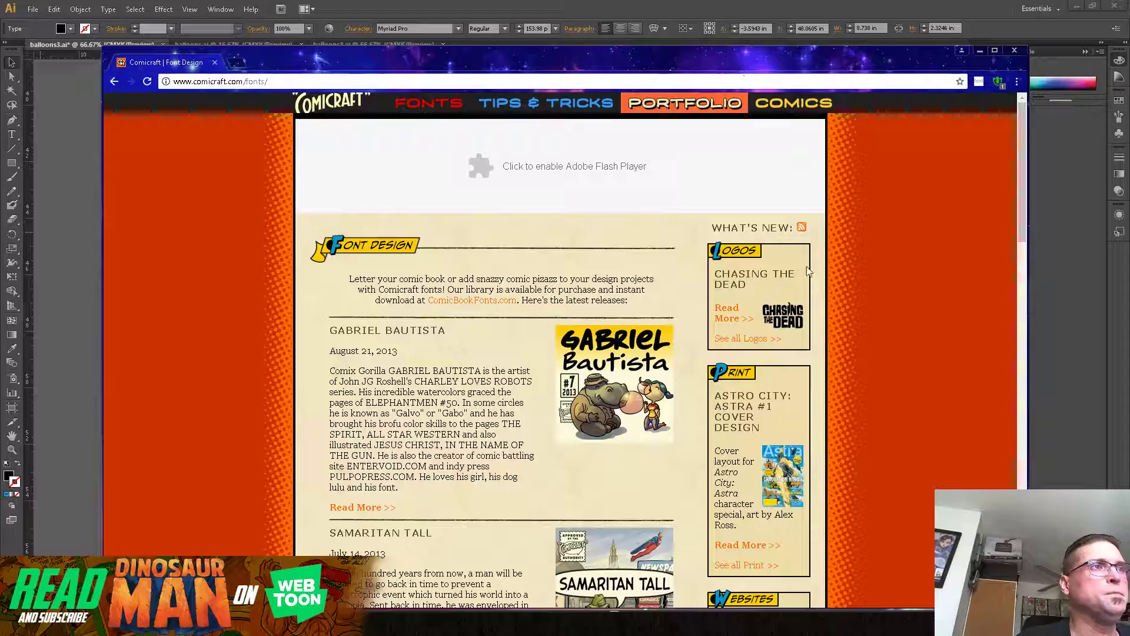
scroll(1028, 183, down, 2)
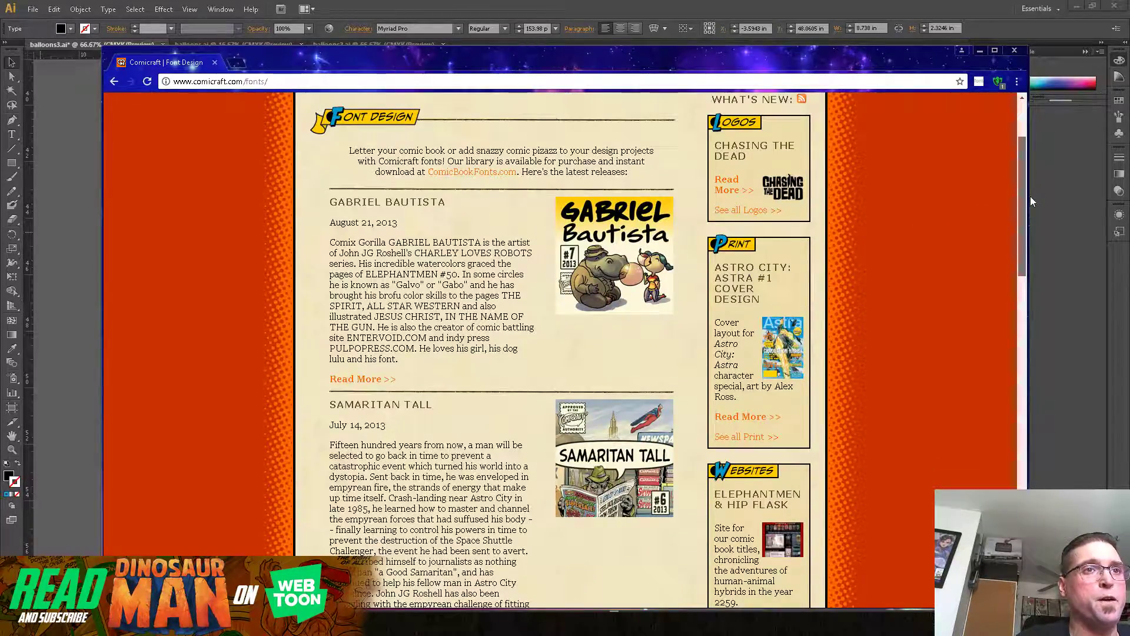
scroll(1030, 196, down, 10)
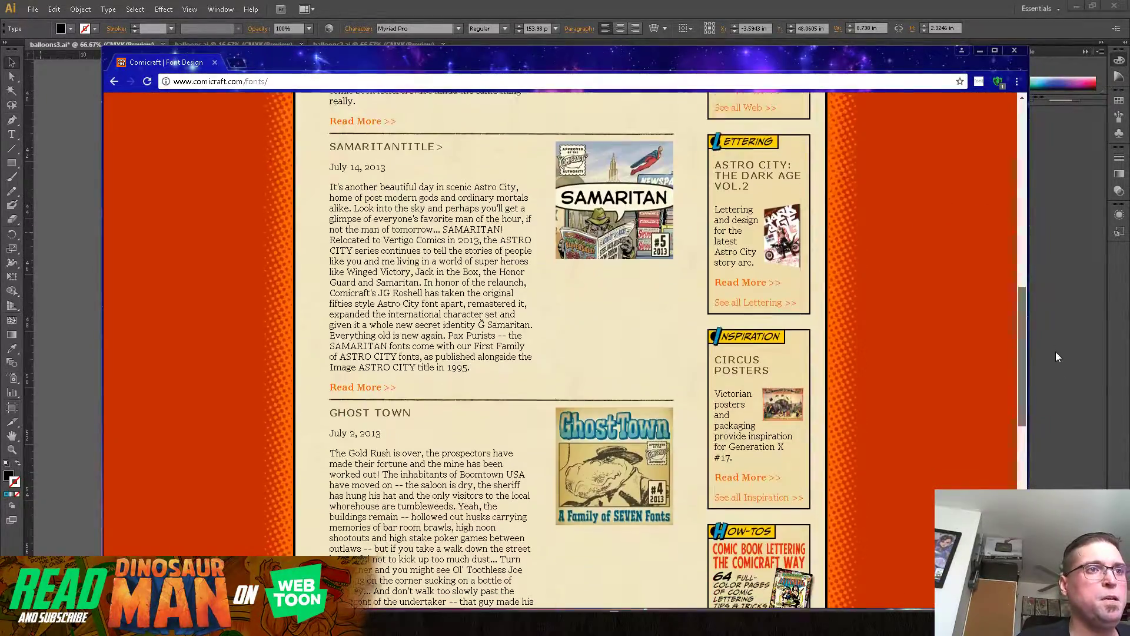
scroll(1055, 352, down, 10)
scroll(1037, 397, up, 18)
scroll(1018, 192, up, 3)
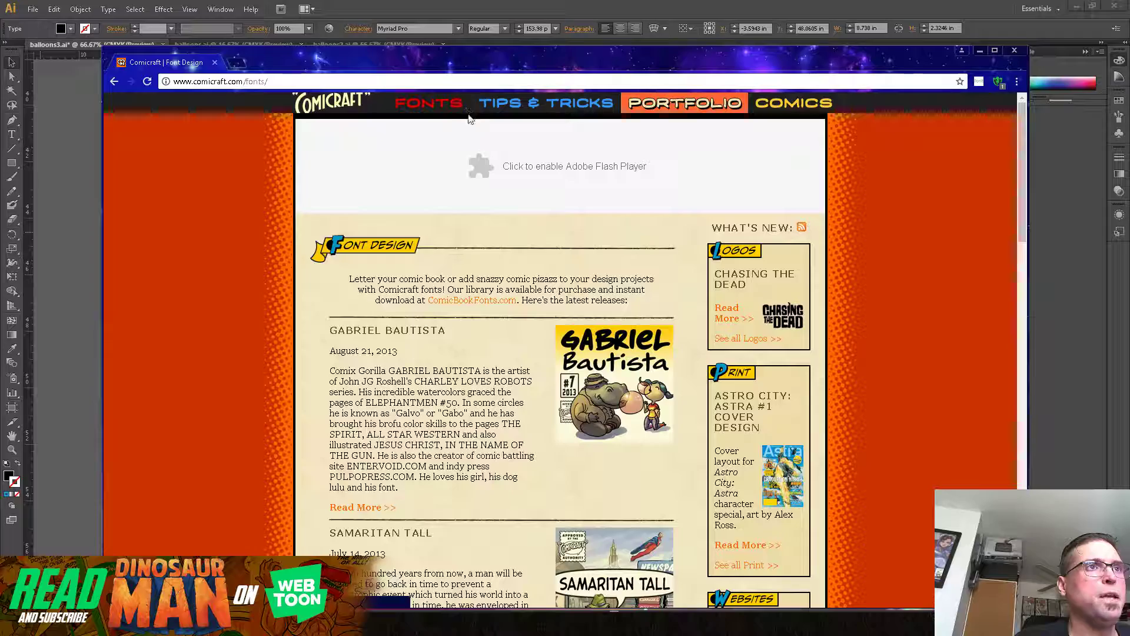
drag(1021, 173, 1022, 477)
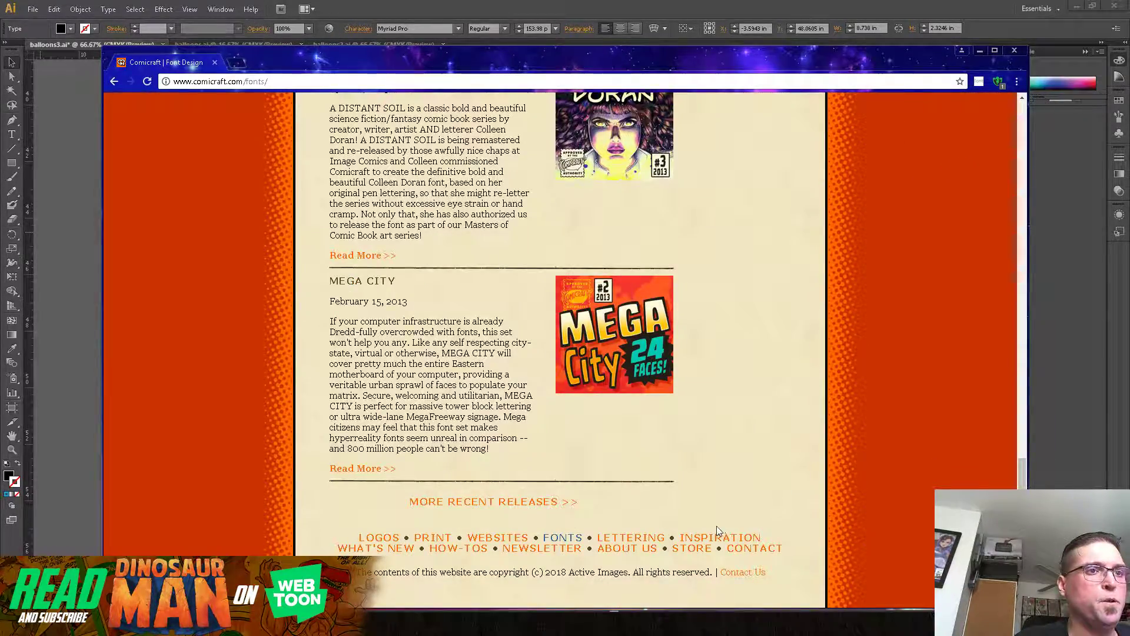
Step: Look for lettering resources through the Comicraft site's footer links and examine its print design page down to the end
click(697, 549)
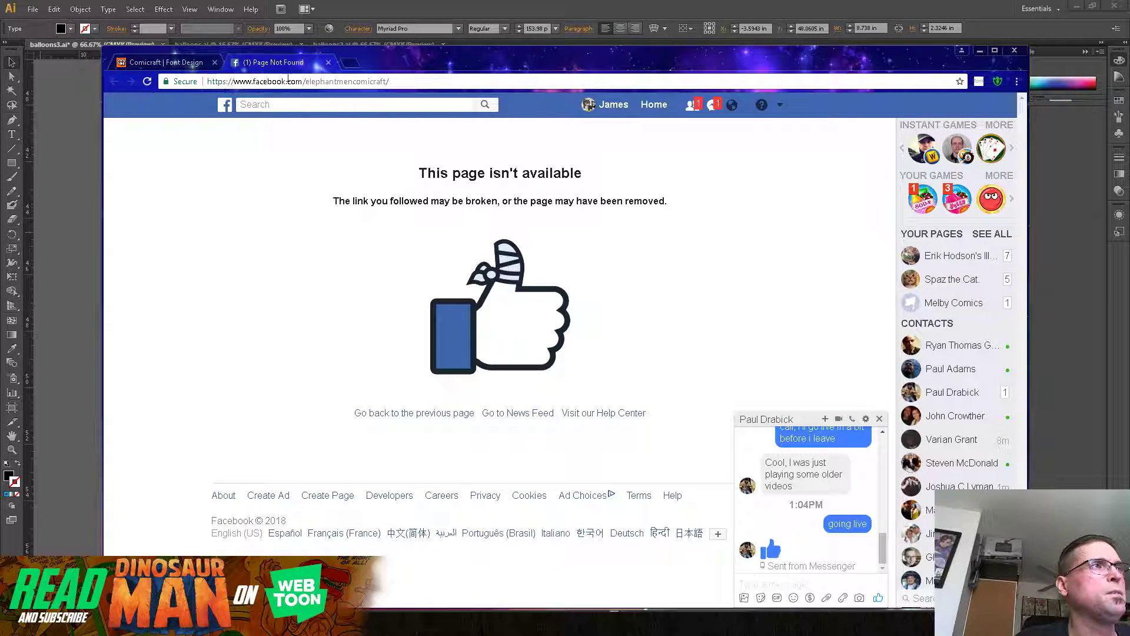
click(328, 63)
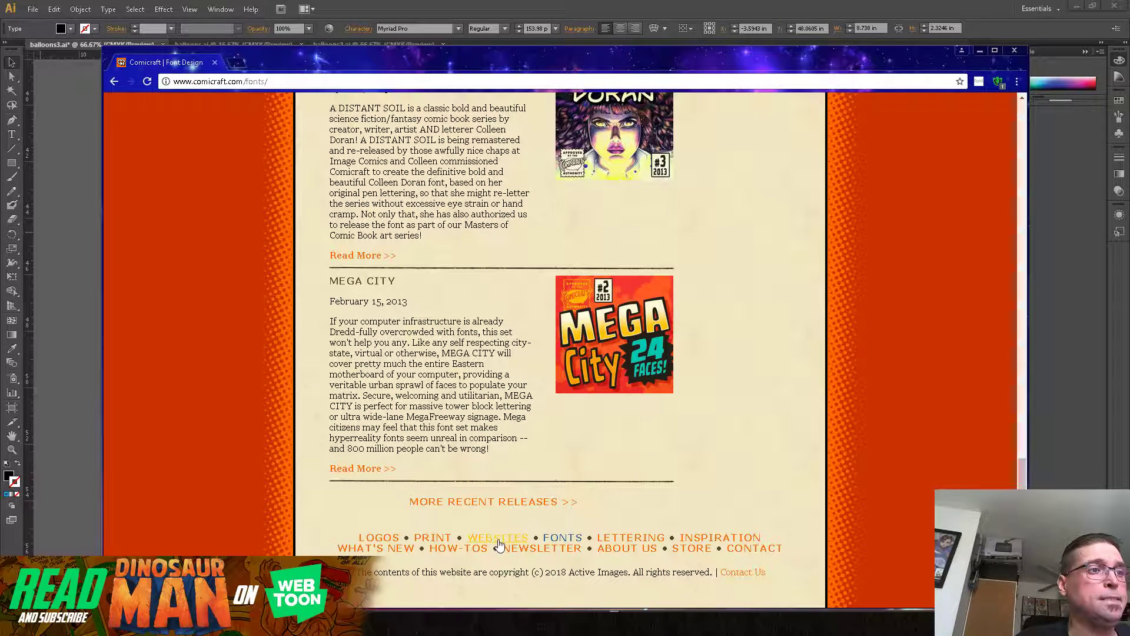
click(440, 538)
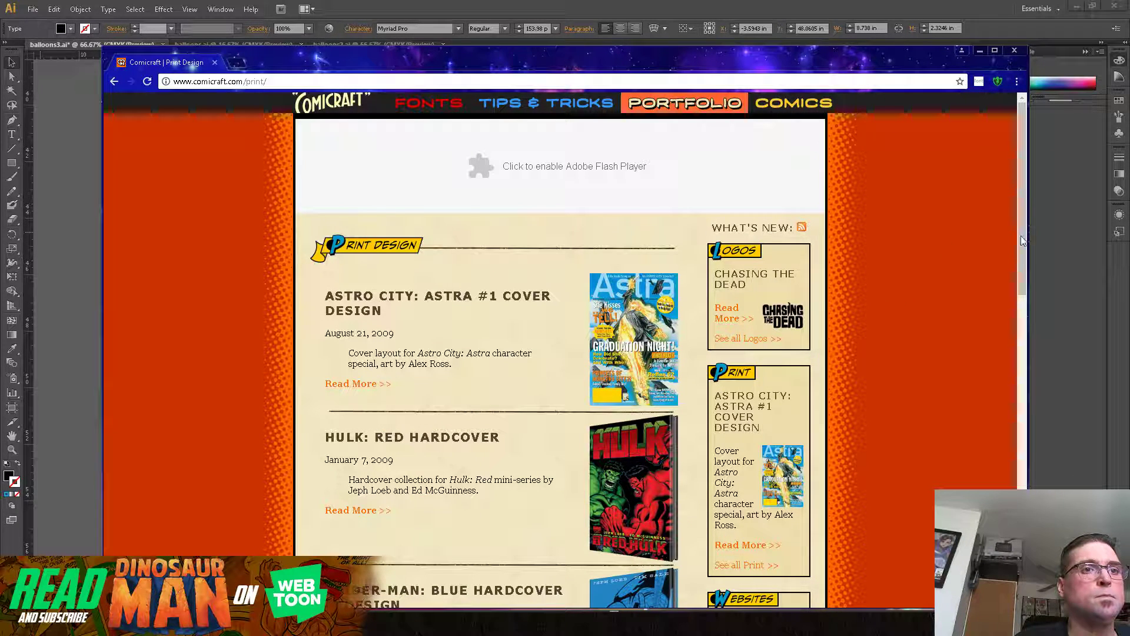
drag(1023, 199, 1023, 500)
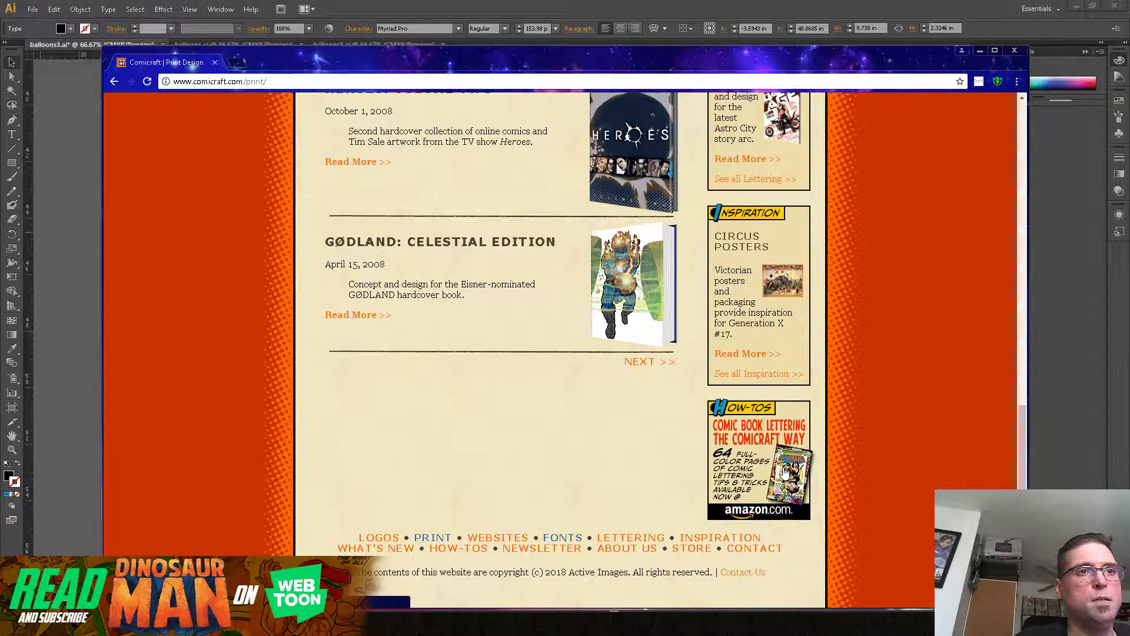
Step: View the Amazon listing of "Comic Book Lettering: The Comicraft Way", leaf through its preview pages, and return to the Illustrator page
click(784, 469)
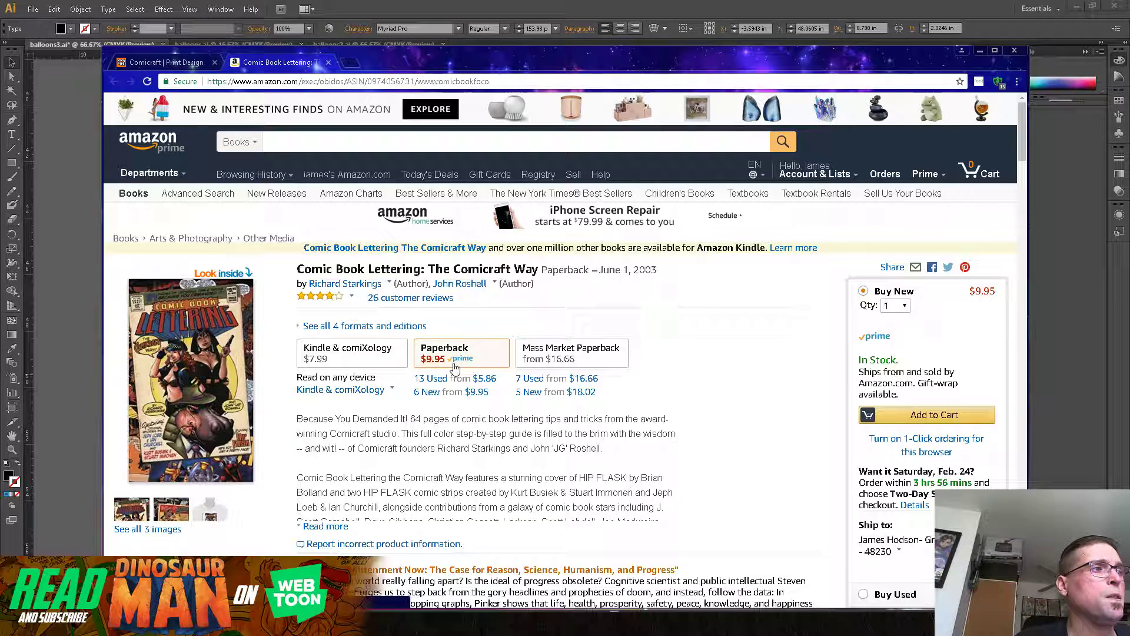
click(224, 276)
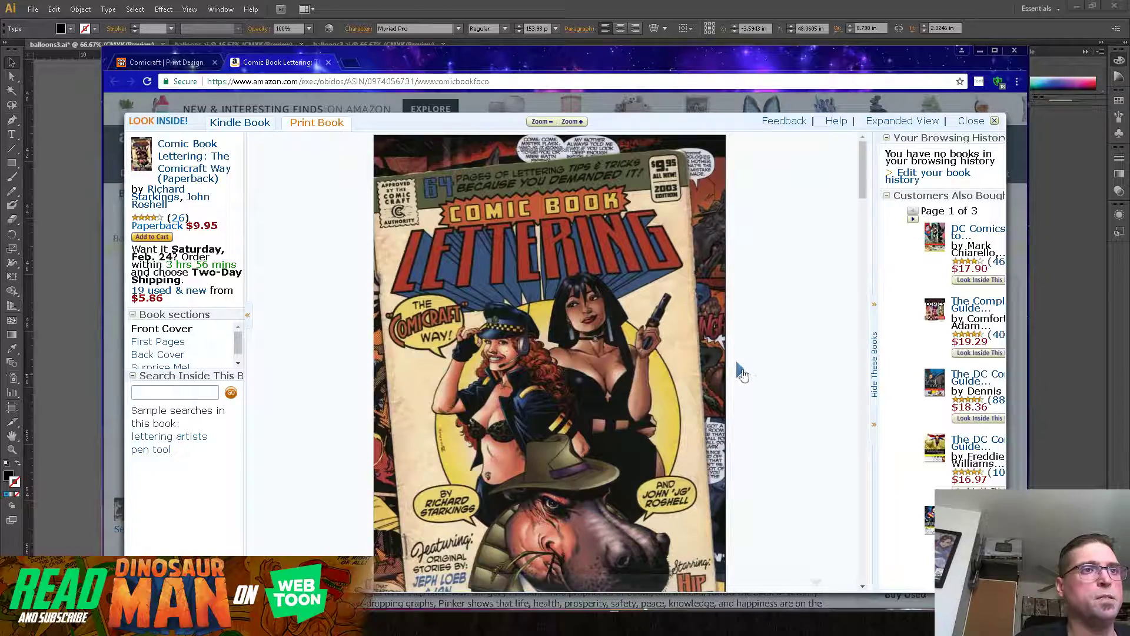
click(740, 373)
click(741, 372)
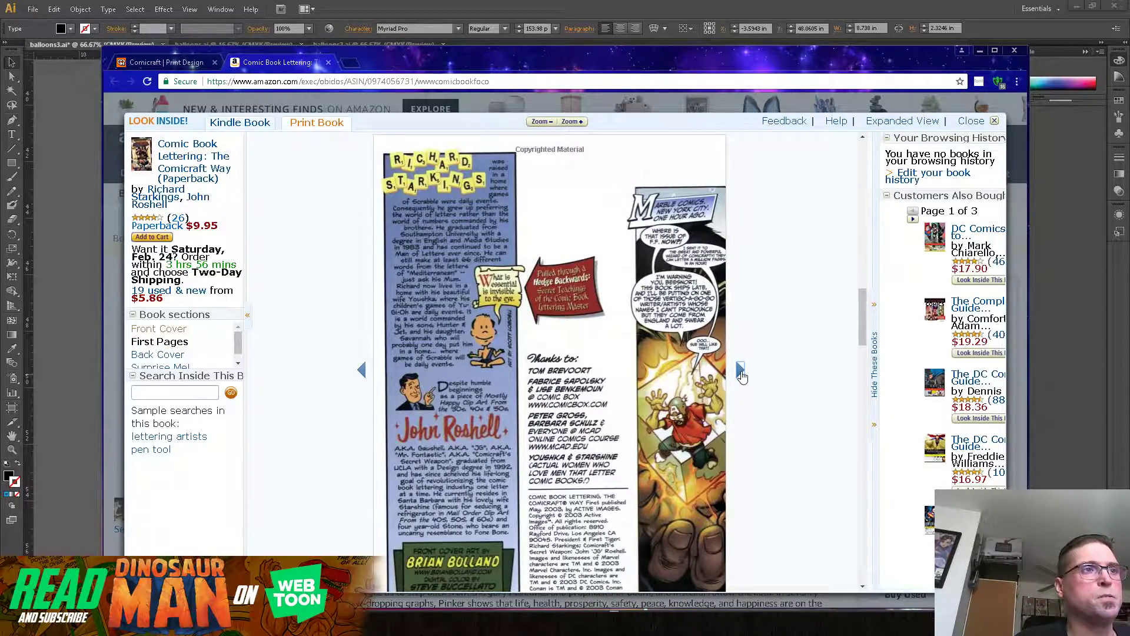
click(740, 372)
click(740, 372)
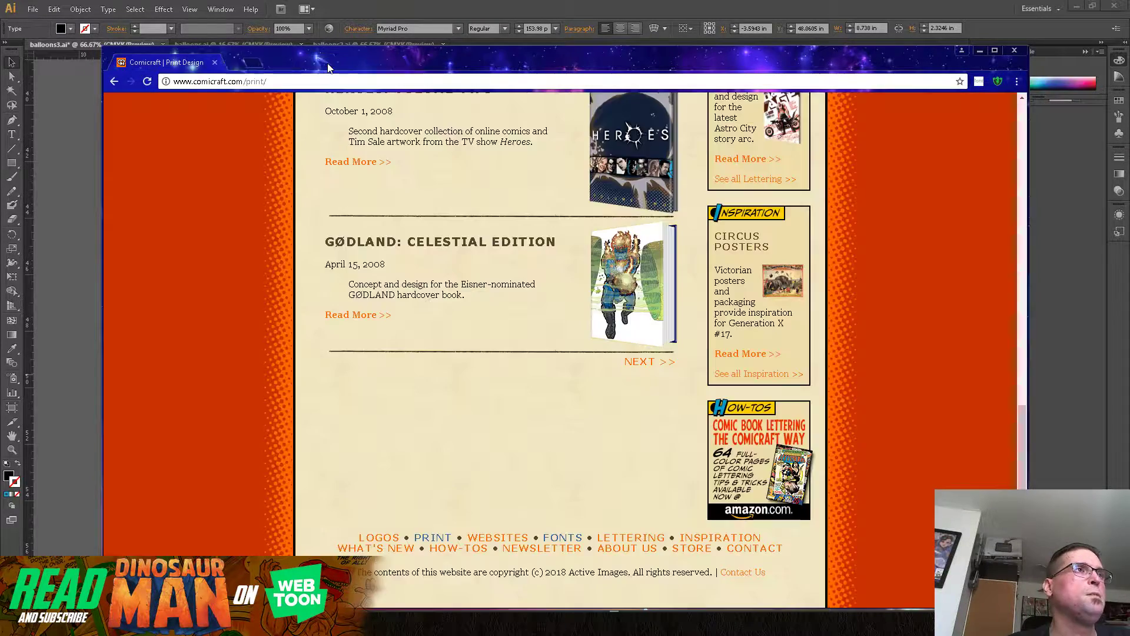
click(328, 62)
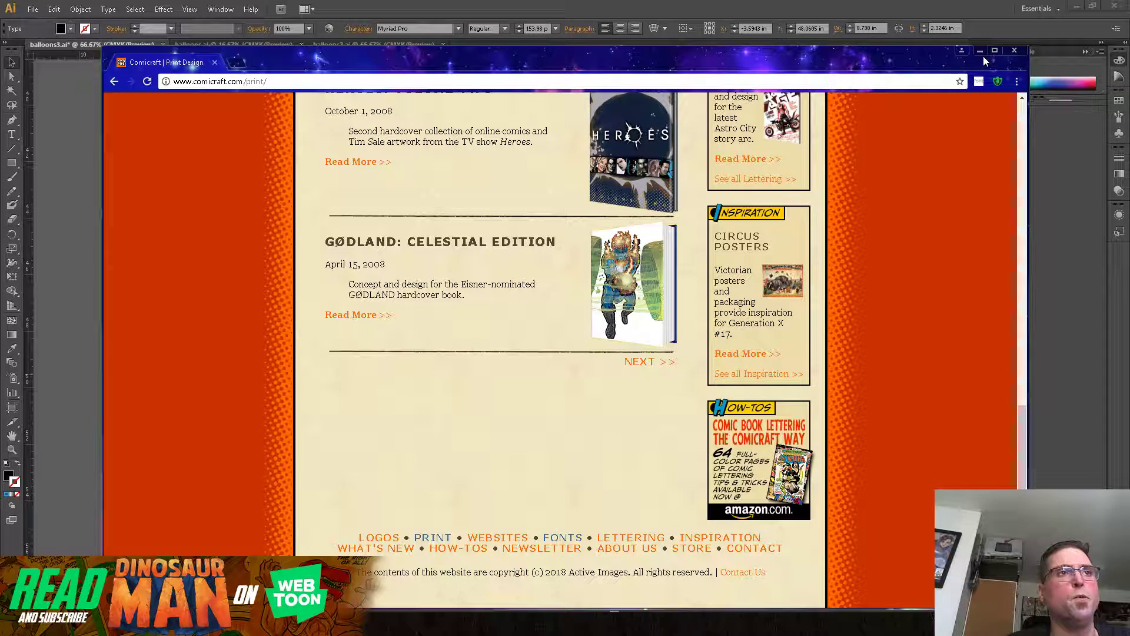
click(1015, 51)
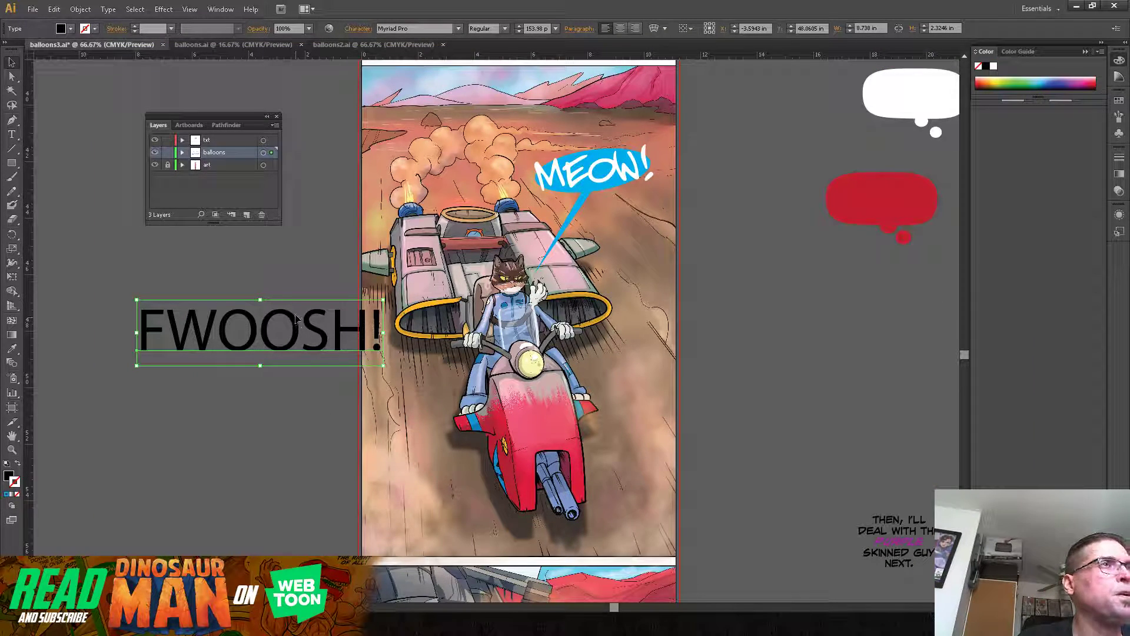
Step: Try the CC Achtung Baby Medium font on the "FWOOSH!" text beside the hoverbike panel
drag(293, 316, 296, 293)
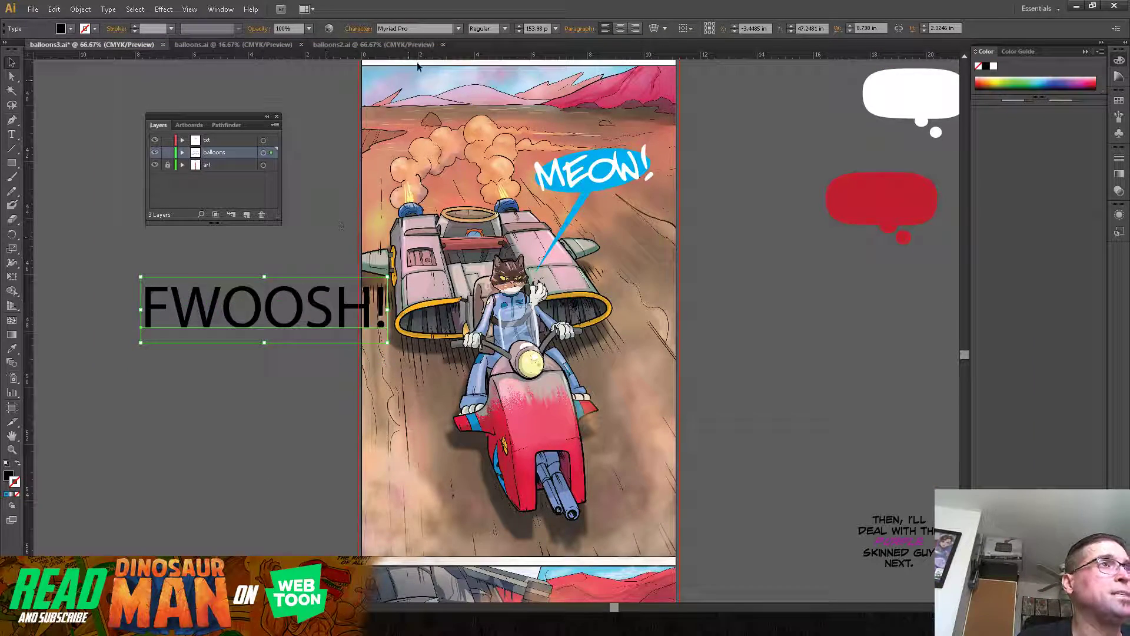
click(460, 30)
click(335, 196)
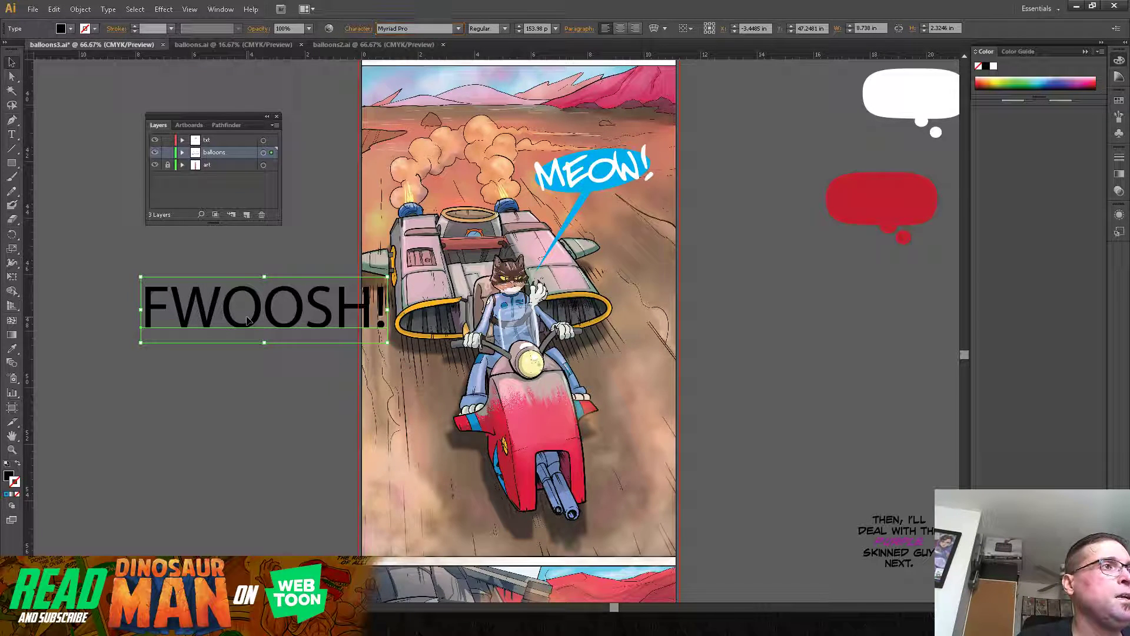
click(428, 29)
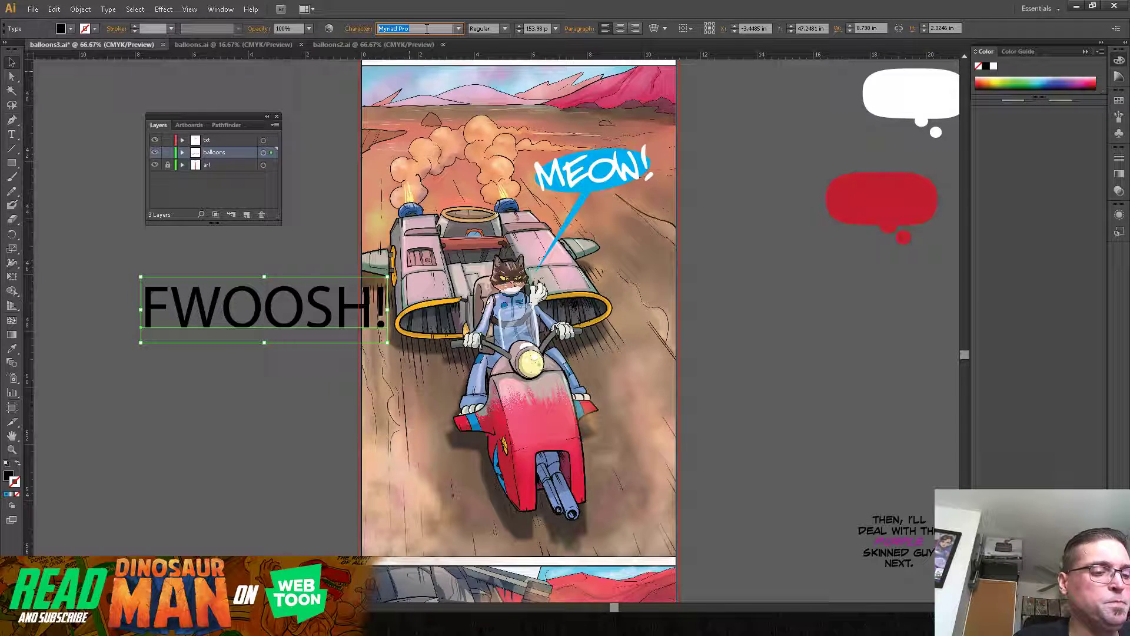
click(459, 29)
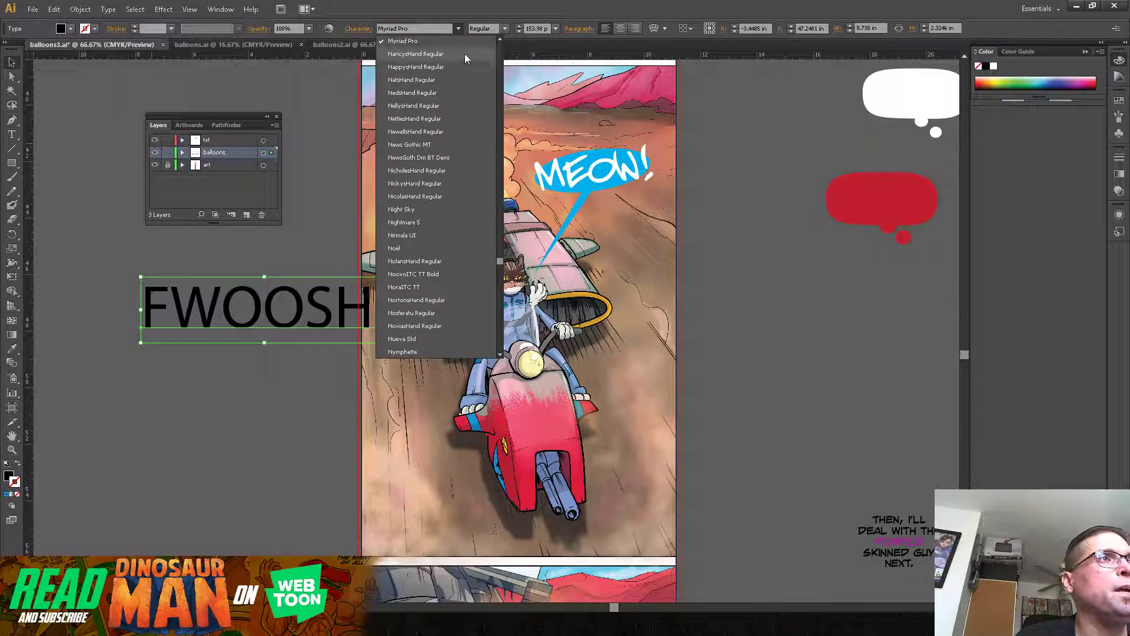
drag(500, 265, 500, 110)
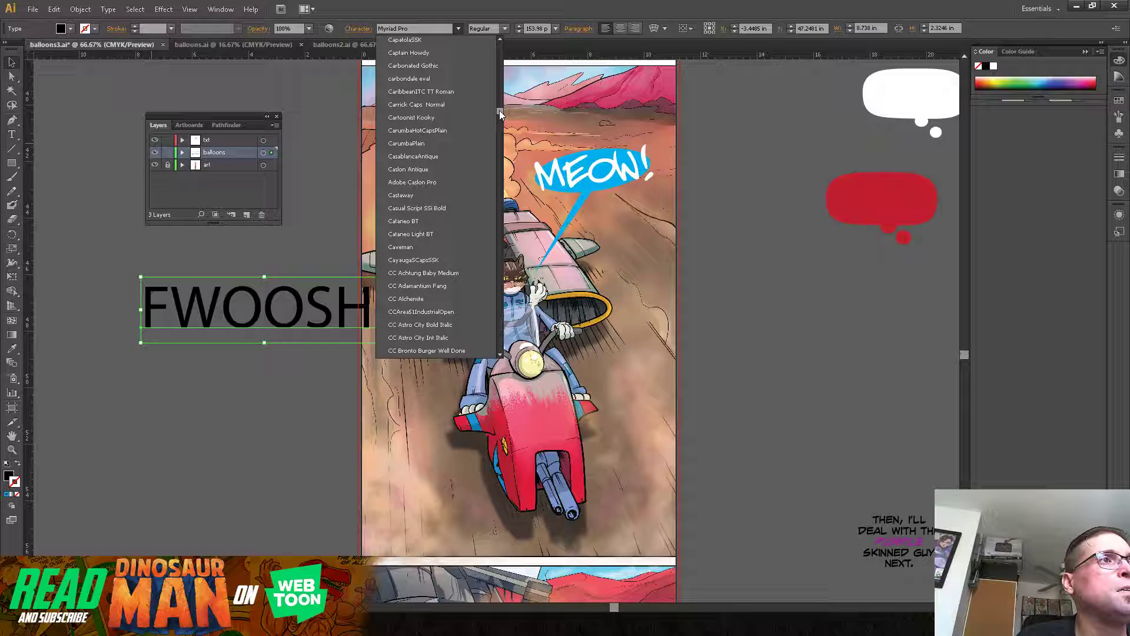
click(434, 274)
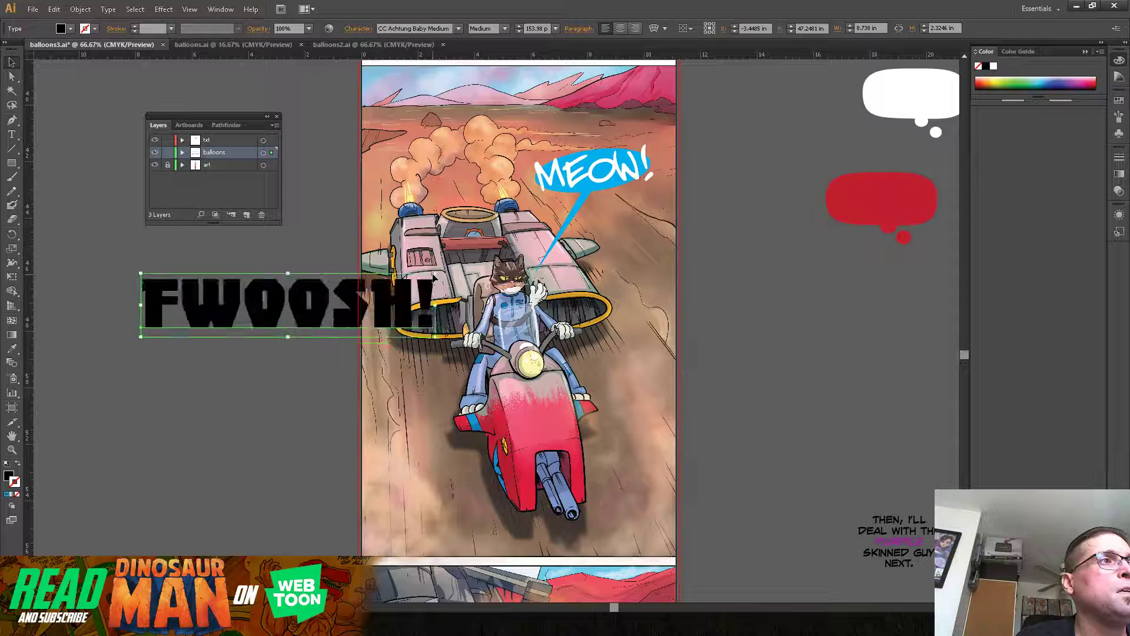
Step: Compare successive CC fonts on the "FWOOSH!" text and set it in CC Comicrazy Italic
click(449, 30)
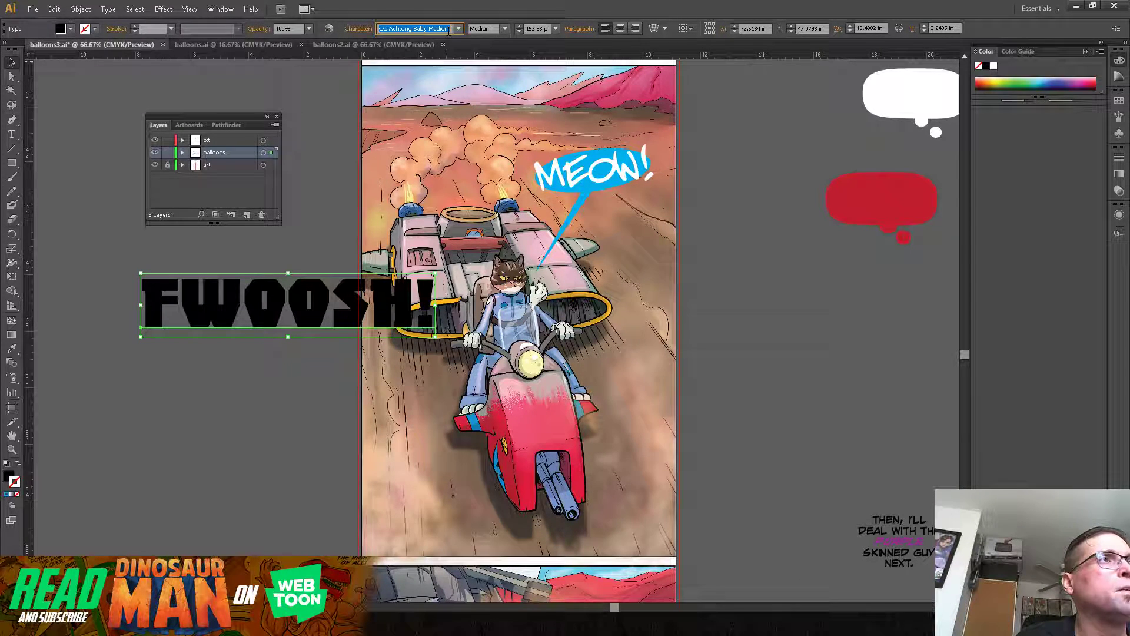
key(Down)
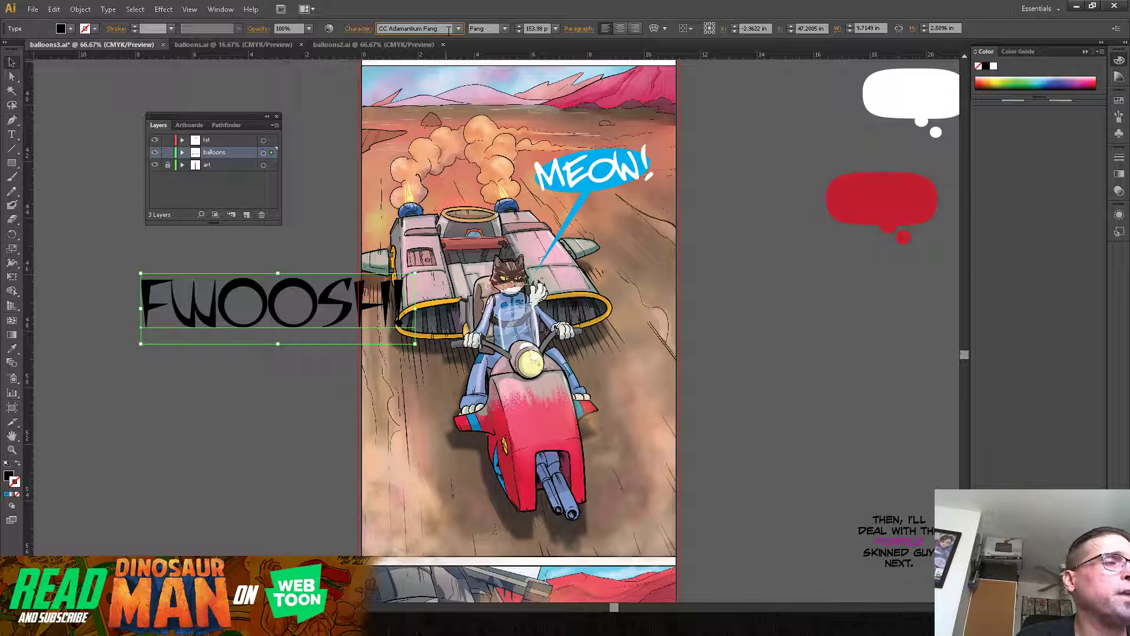
key(Down)
key(Down)
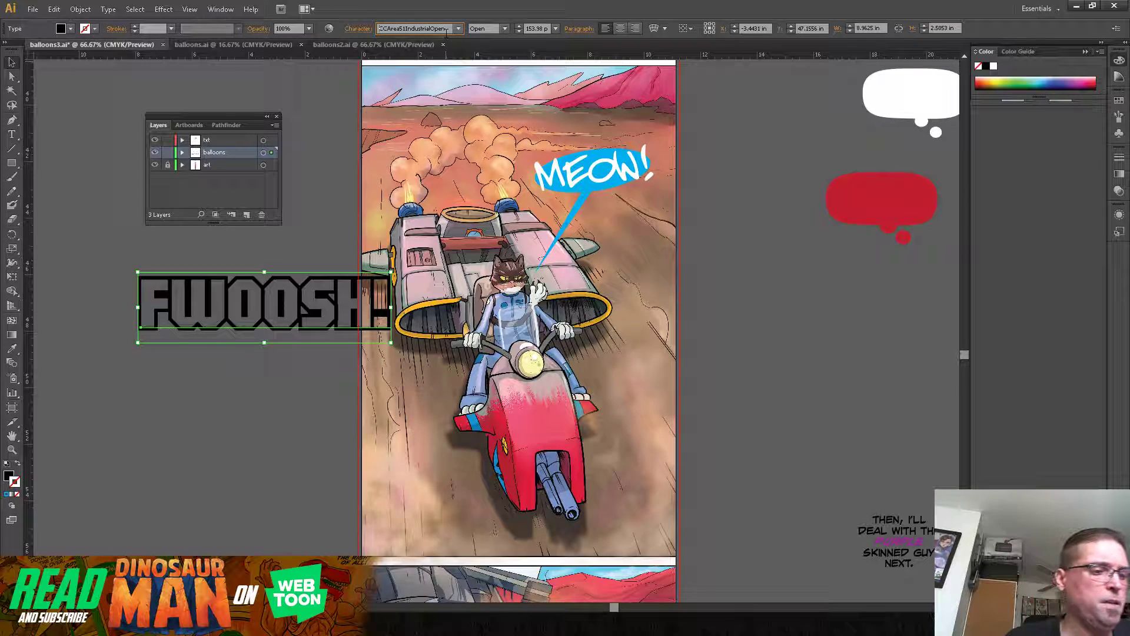
key(Down)
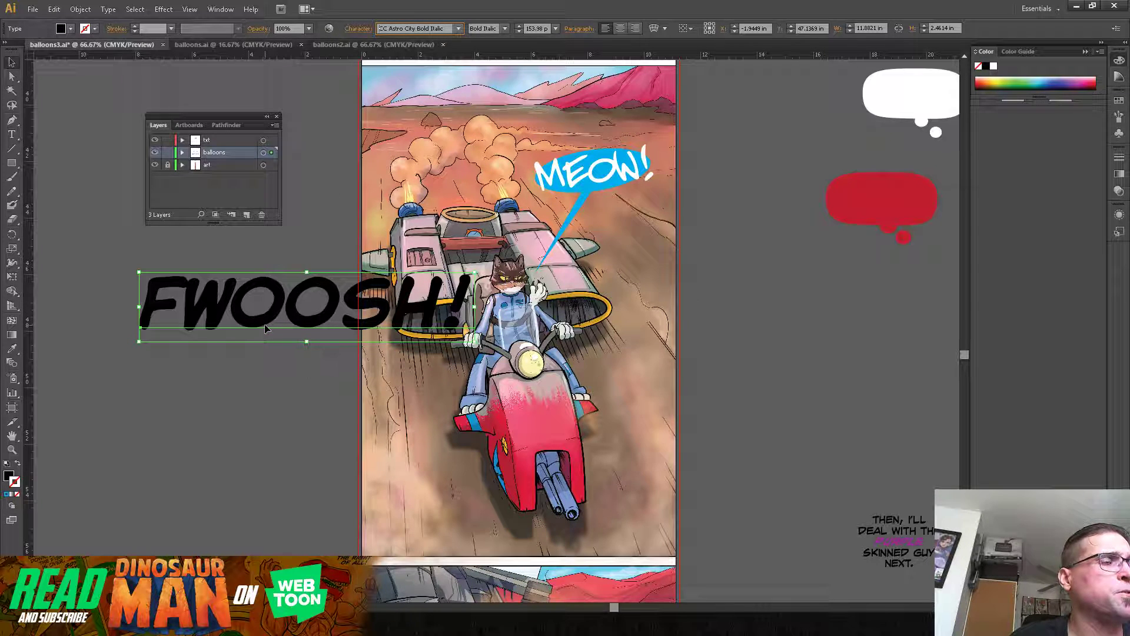
key(Down)
key(Down)
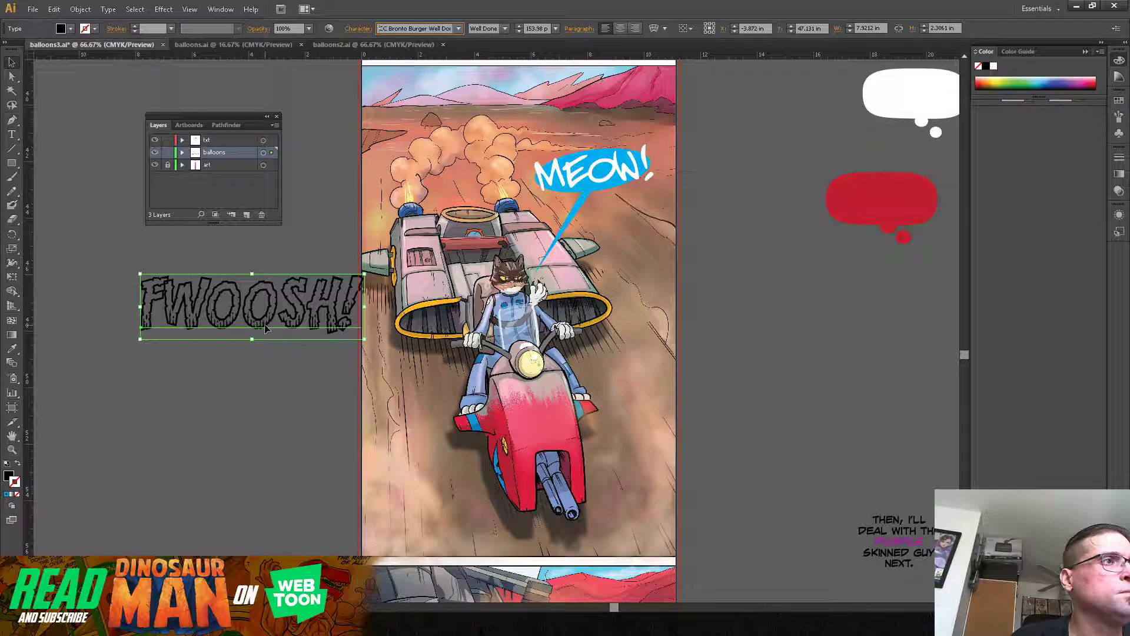
key(Down)
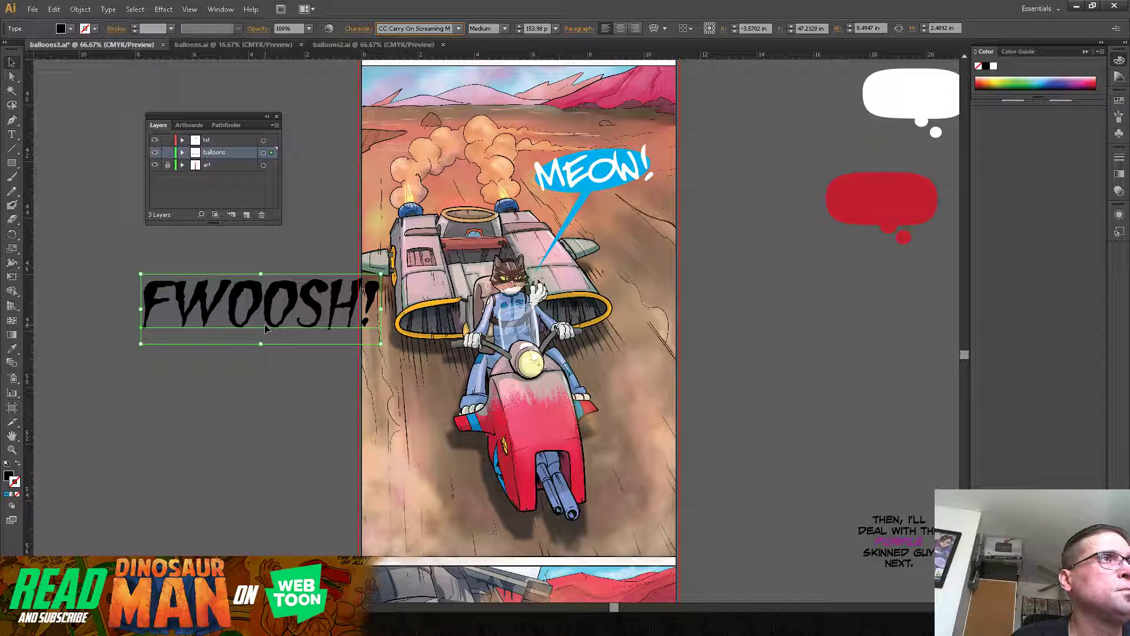
key(Down)
key(Down)
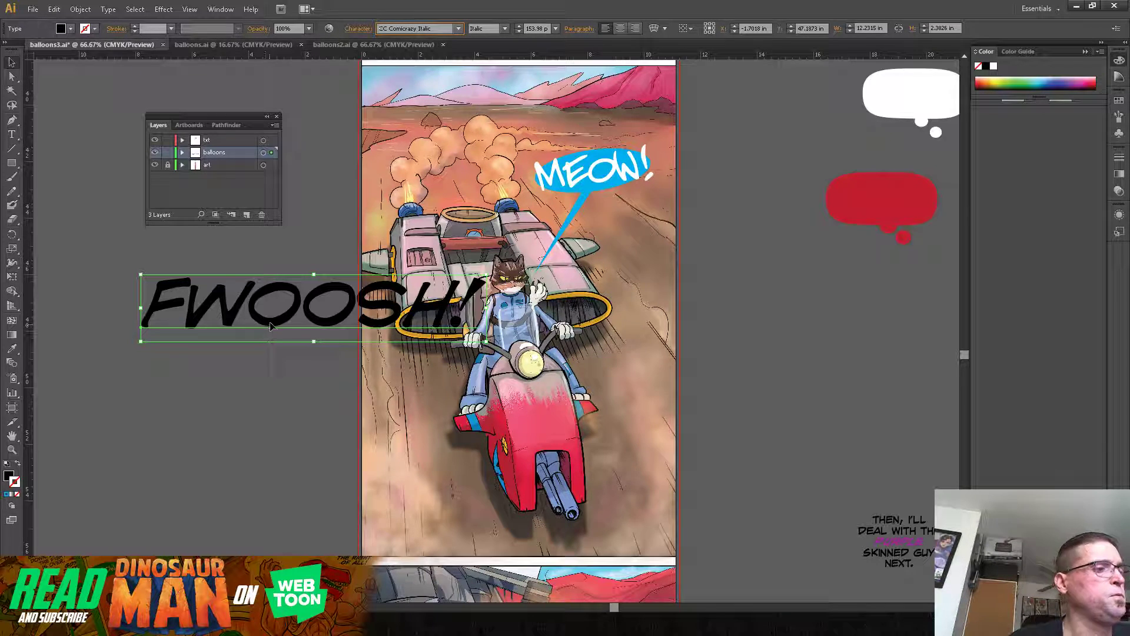
Step: Move "FWOOSH!" to the right side of the hoverbike panel, convert it to outlines, and ungroup it into separate letters
drag(323, 295, 771, 265)
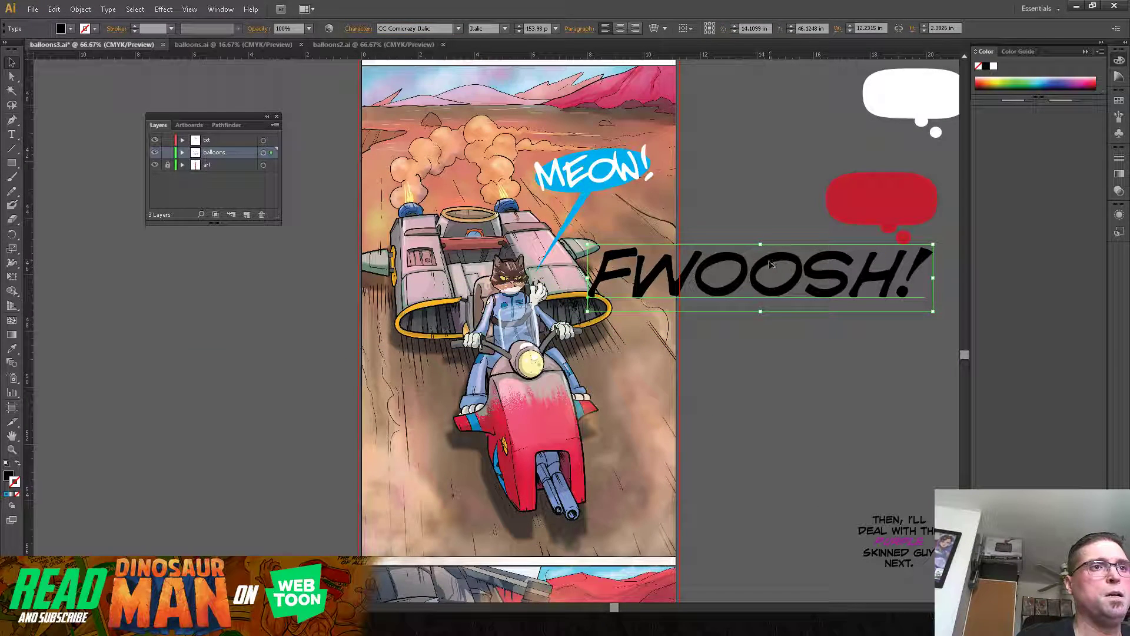
right_click(798, 270)
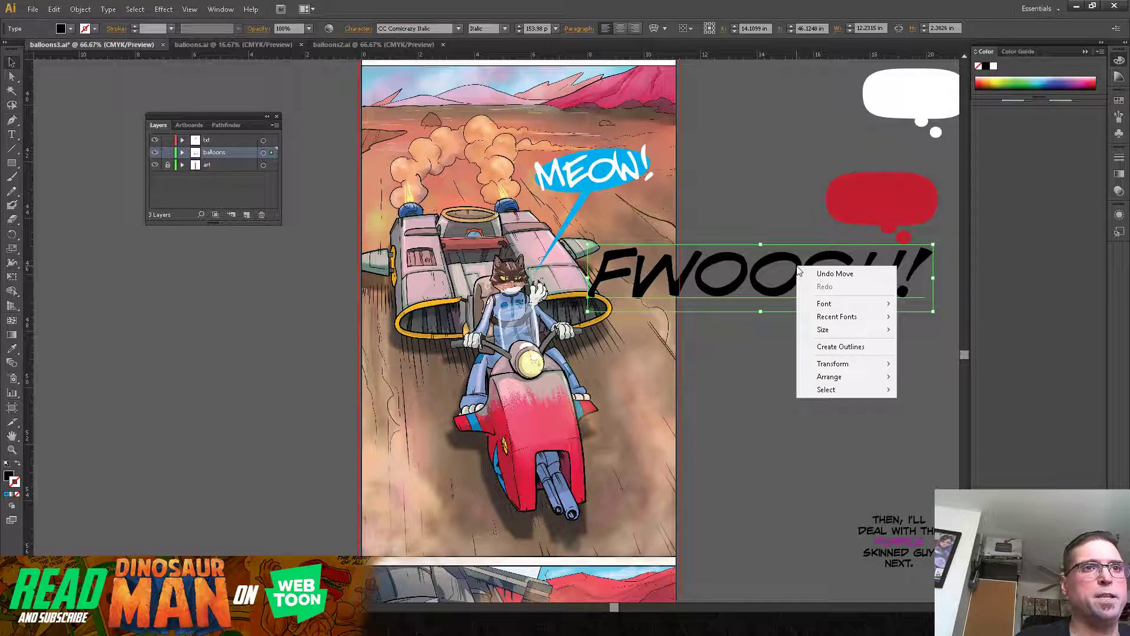
click(836, 347)
right_click(788, 280)
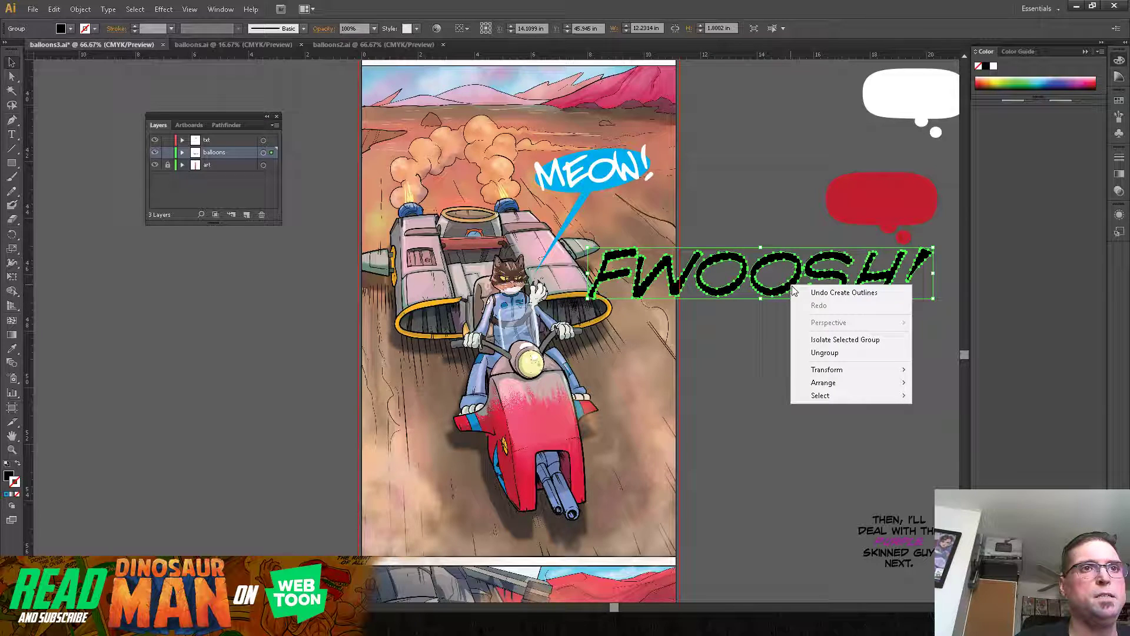
click(808, 354)
click(776, 397)
Step: Arrange the separate "FWOOSH!" letters in a diagonal running down from the hoverbike's left engine to below its front guns
drag(608, 276, 434, 354)
drag(665, 271, 456, 396)
drag(702, 289, 415, 463)
drag(791, 294, 484, 497)
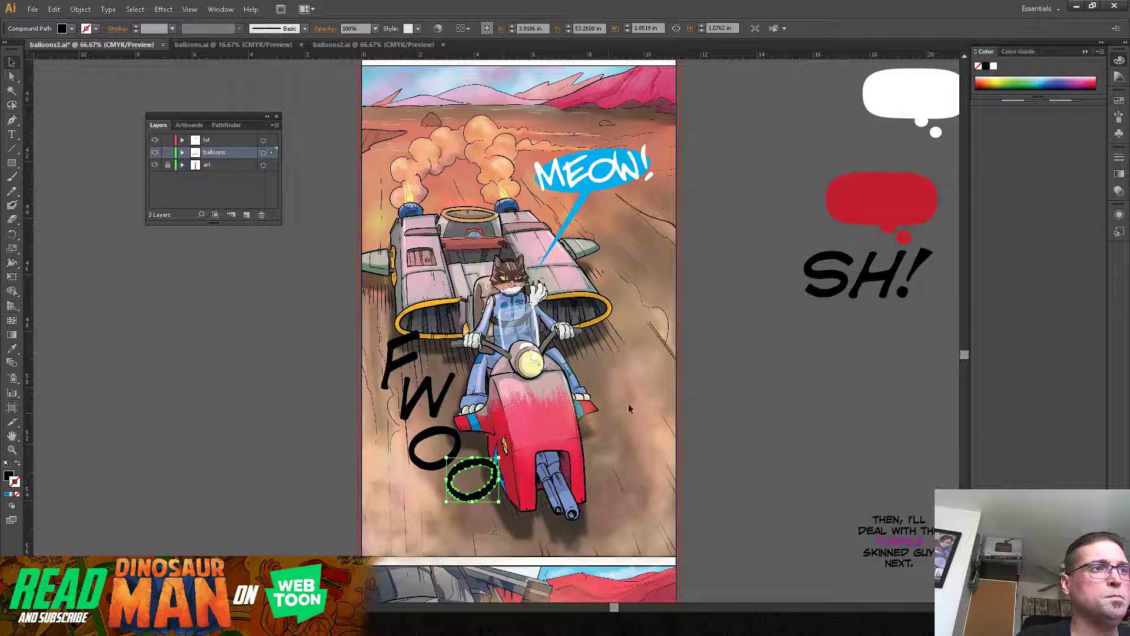
drag(807, 306, 498, 540)
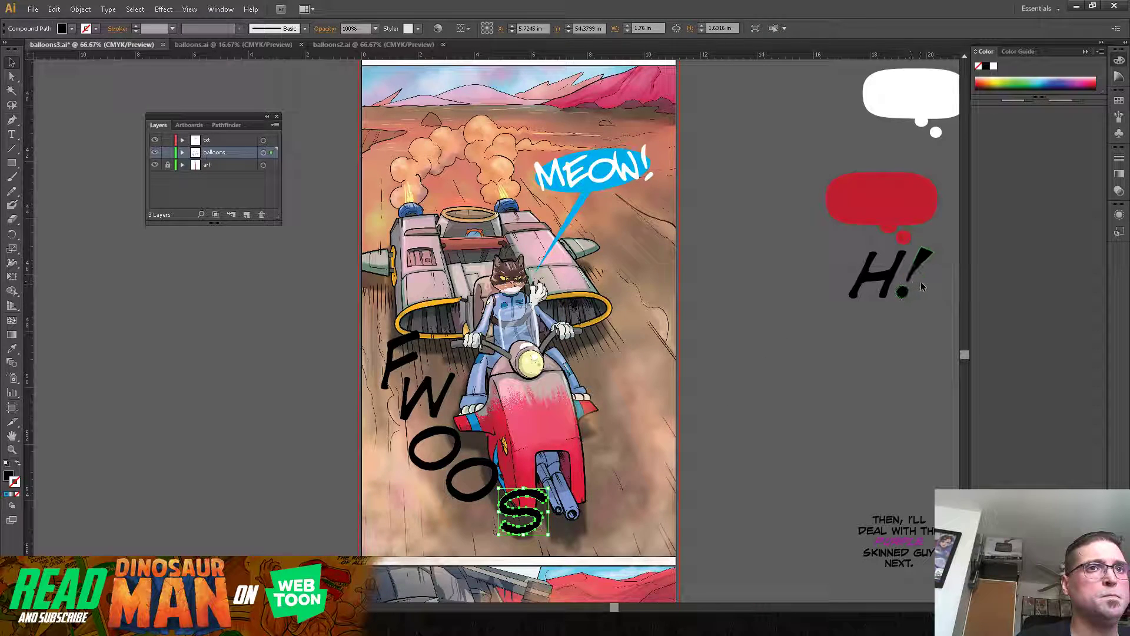
drag(889, 283, 576, 539)
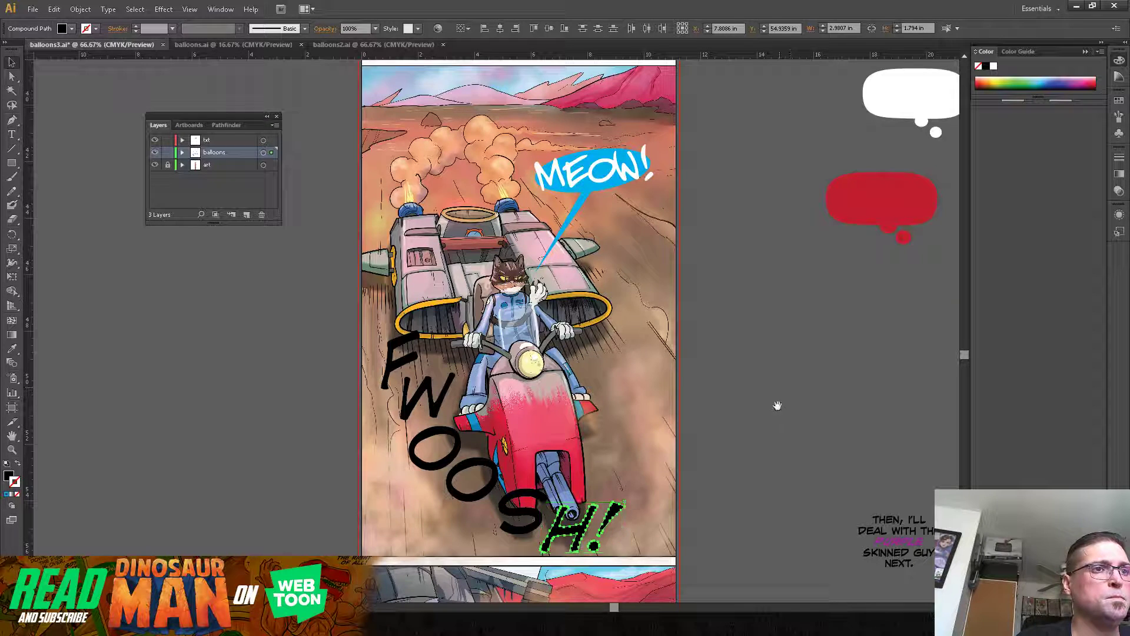
Step: Shift the F, W and first O of "FWOOSH!" slightly up and left to tighten the start of the letter trail
drag(777, 398, 774, 374)
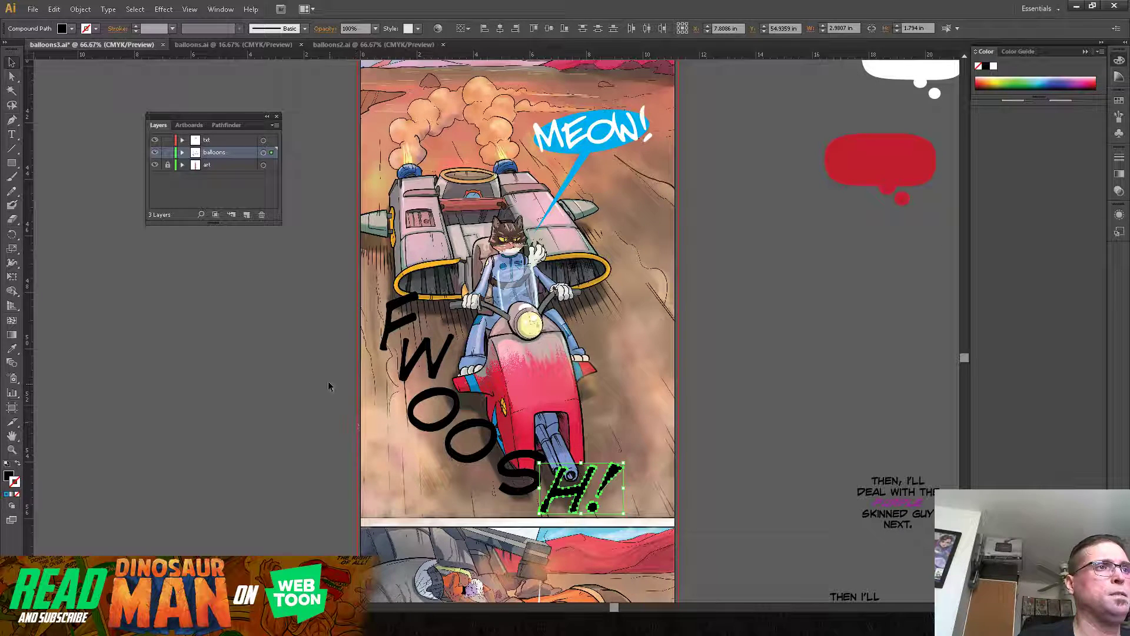
drag(392, 313, 393, 301)
drag(428, 352, 418, 343)
drag(432, 393, 428, 379)
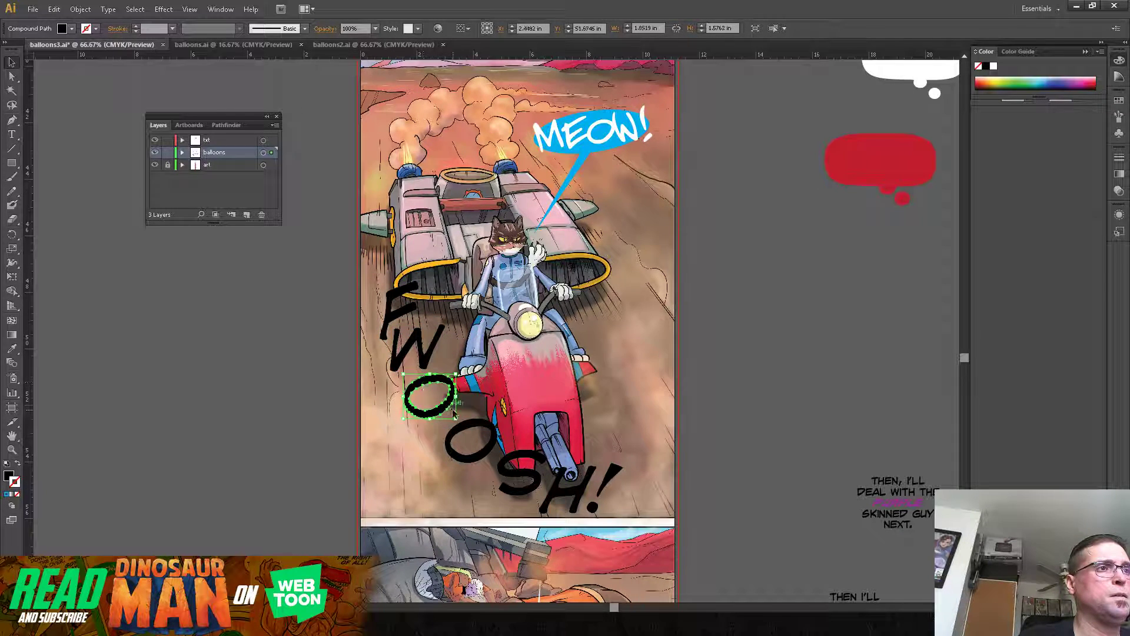
Step: Scale down the second O and the S, the S to about 1.2 by 1.1 in, and tuck them below the first O
click(492, 426)
drag(497, 419, 469, 434)
drag(515, 471, 476, 461)
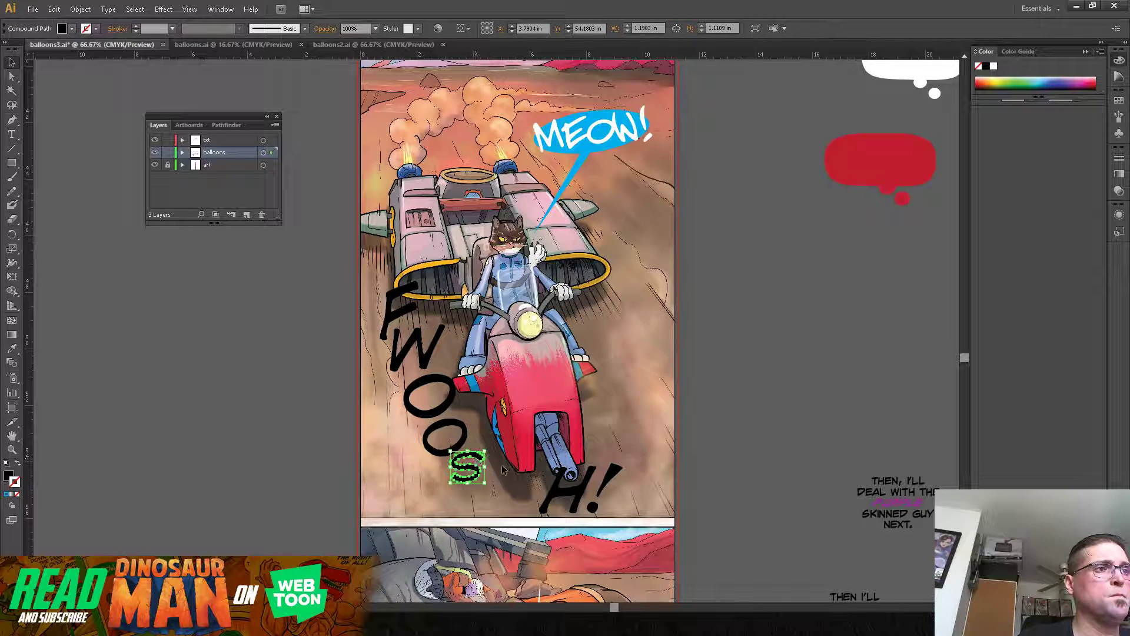
Step: Scale down the H to about 1.5 in wide and the exclamation mark to about 0.7 in, placing both after the S
click(575, 492)
drag(595, 467, 504, 499)
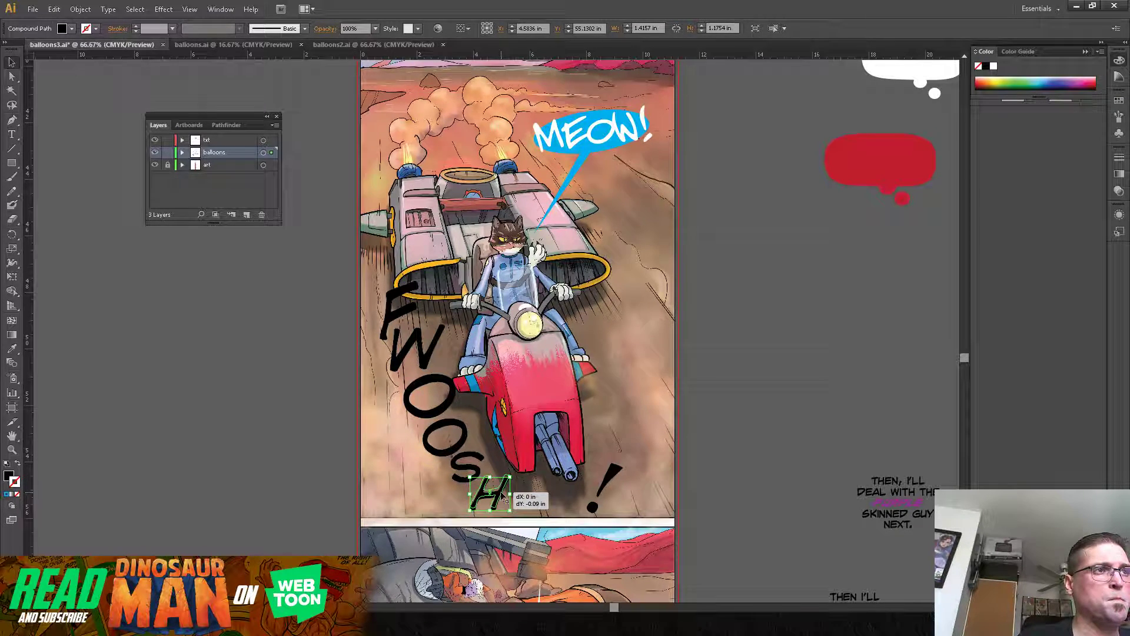
click(607, 480)
drag(622, 464, 519, 490)
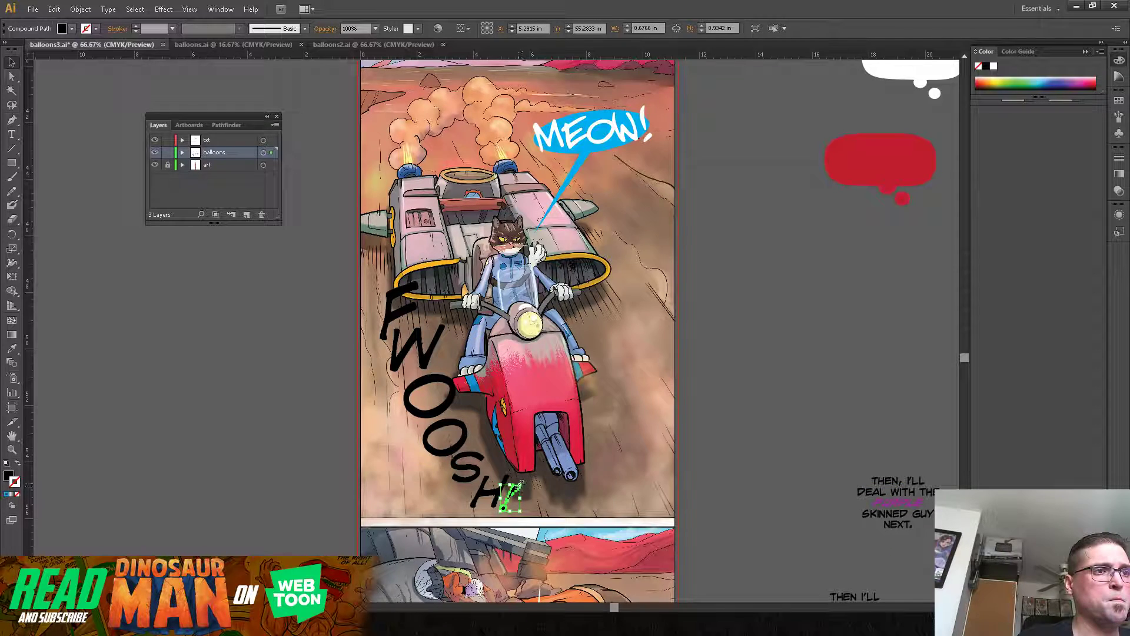
click(481, 498)
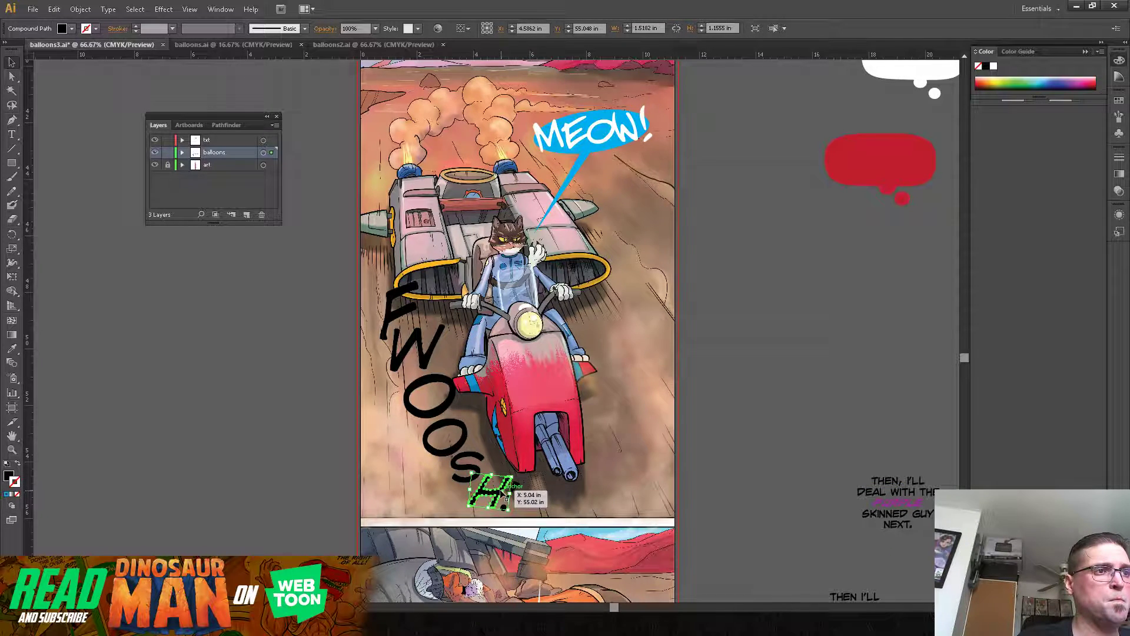
Step: Nudge the exclamation mark slightly closer to the H at the end of "FWOOSH!"
click(553, 502)
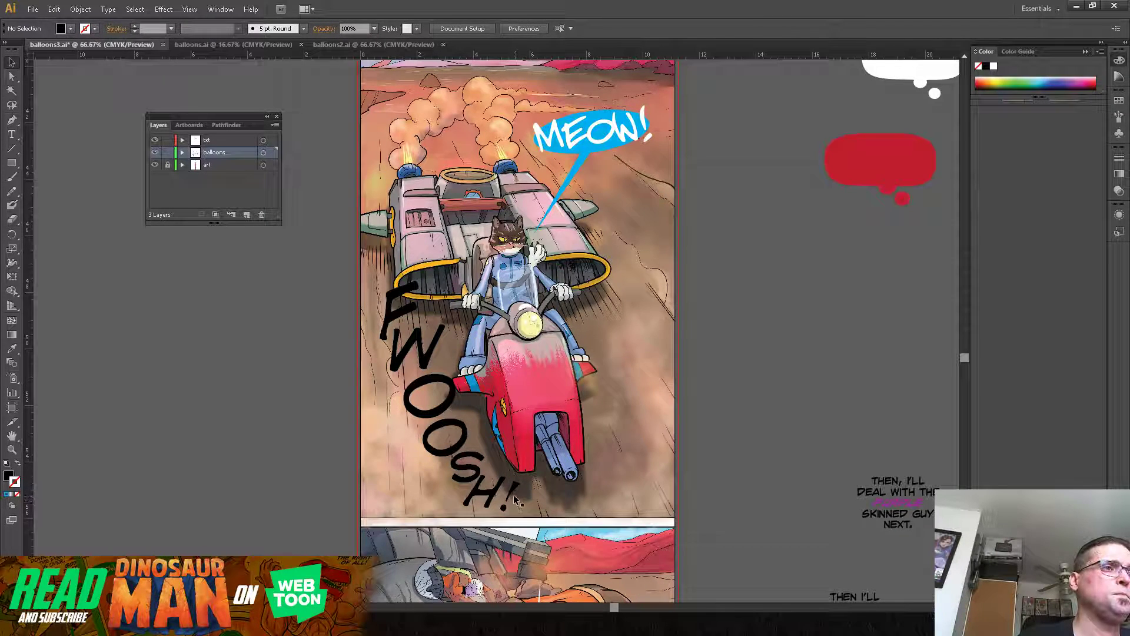
drag(505, 499, 506, 498)
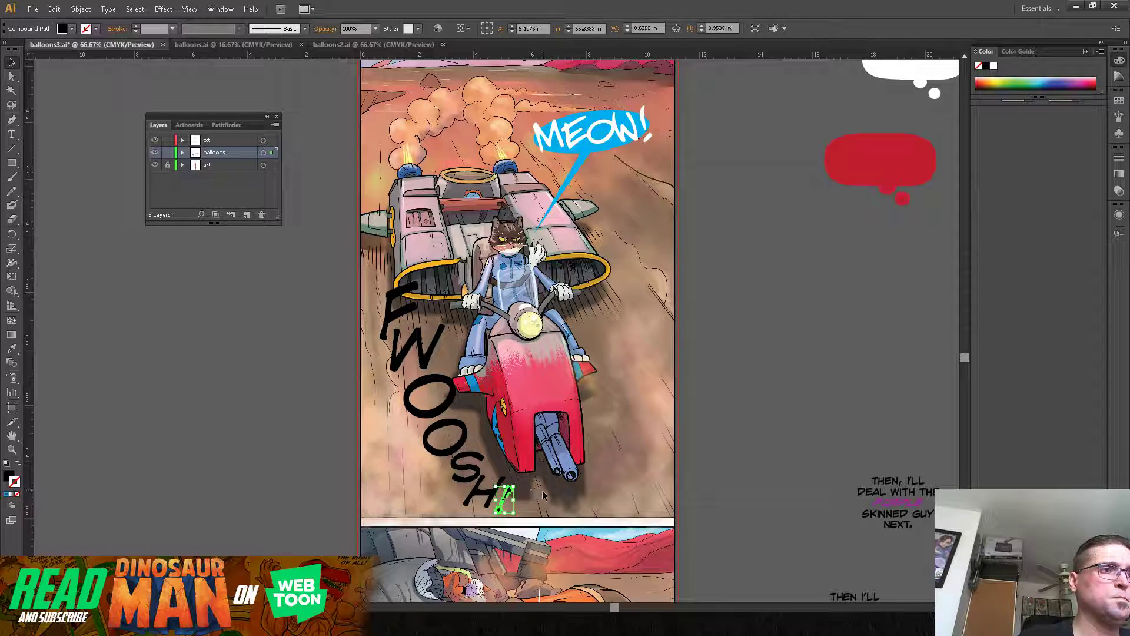
click(544, 498)
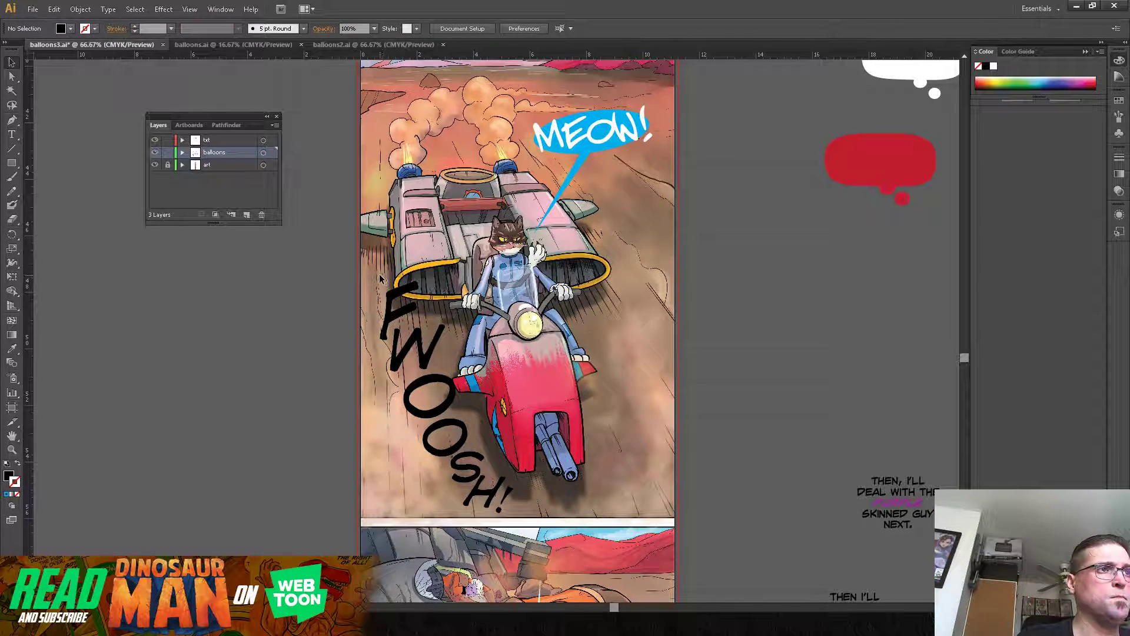
Step: Select all the "FWOOSH!" letters and shift them together slightly up and left, to about X 2.84 in, Y 51.45 in
click(391, 307)
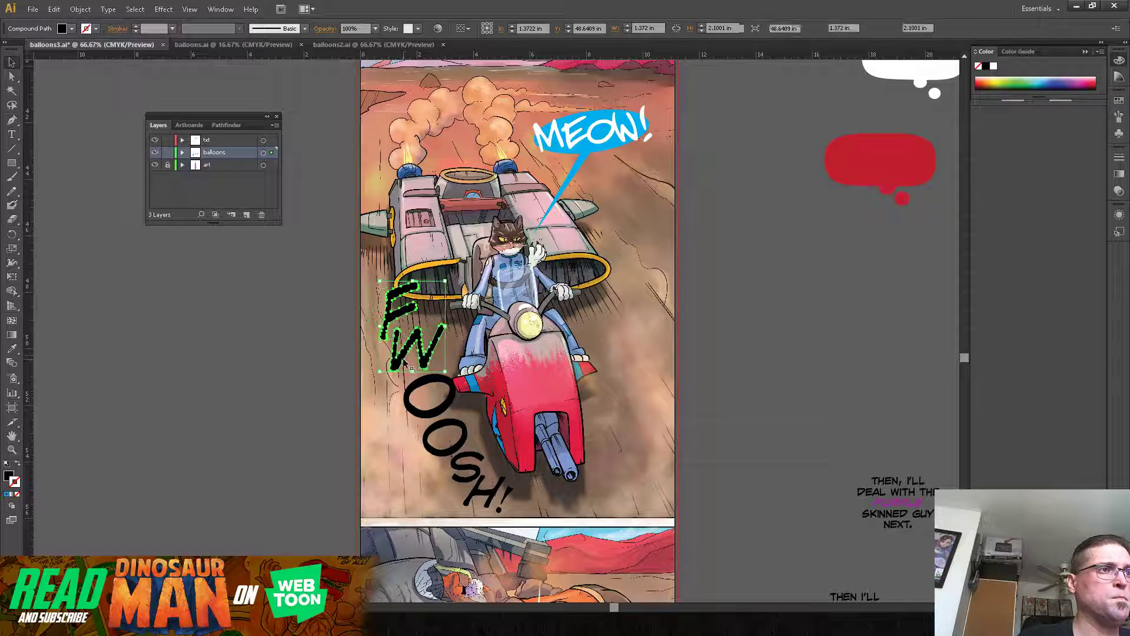
shift+click(434, 415)
shift+click(459, 454)
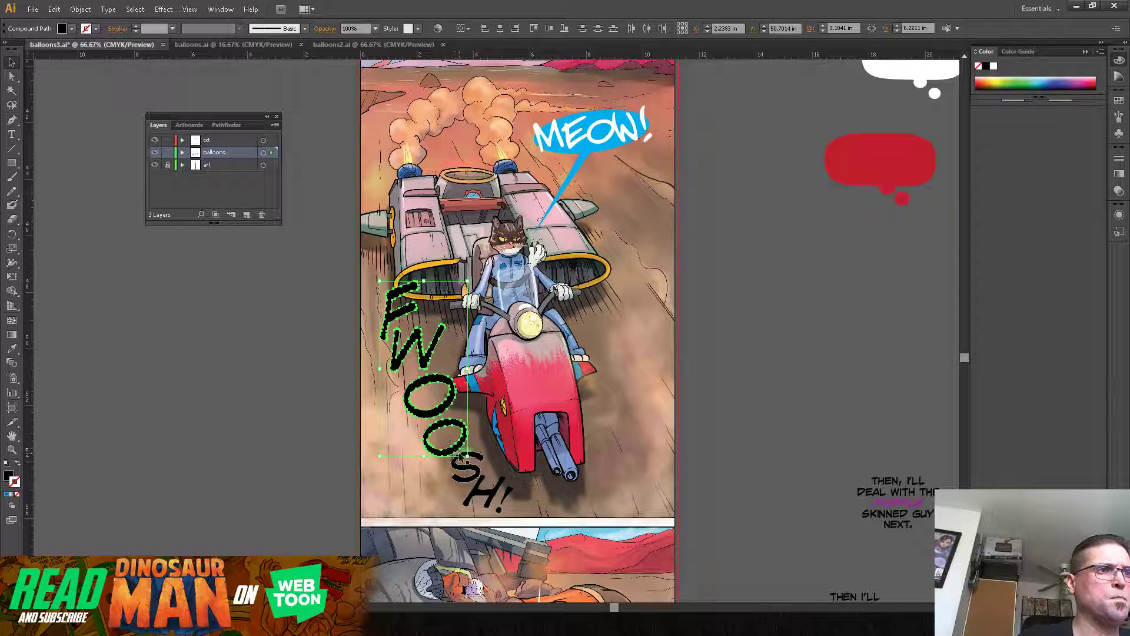
shift+click(461, 458)
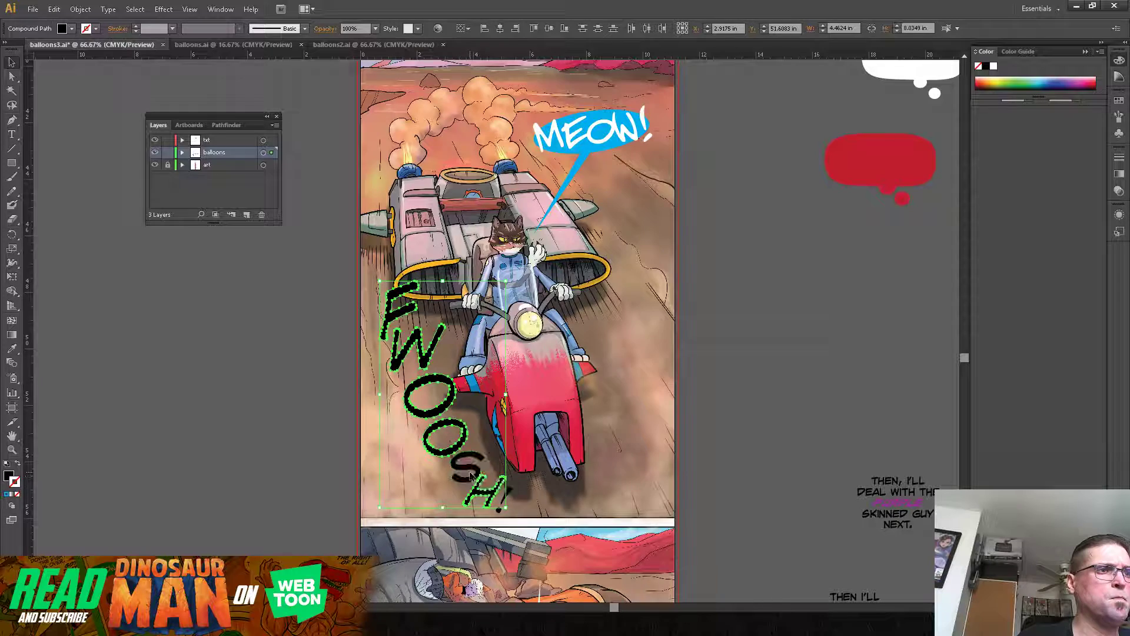
shift+click(495, 490)
shift+click(510, 492)
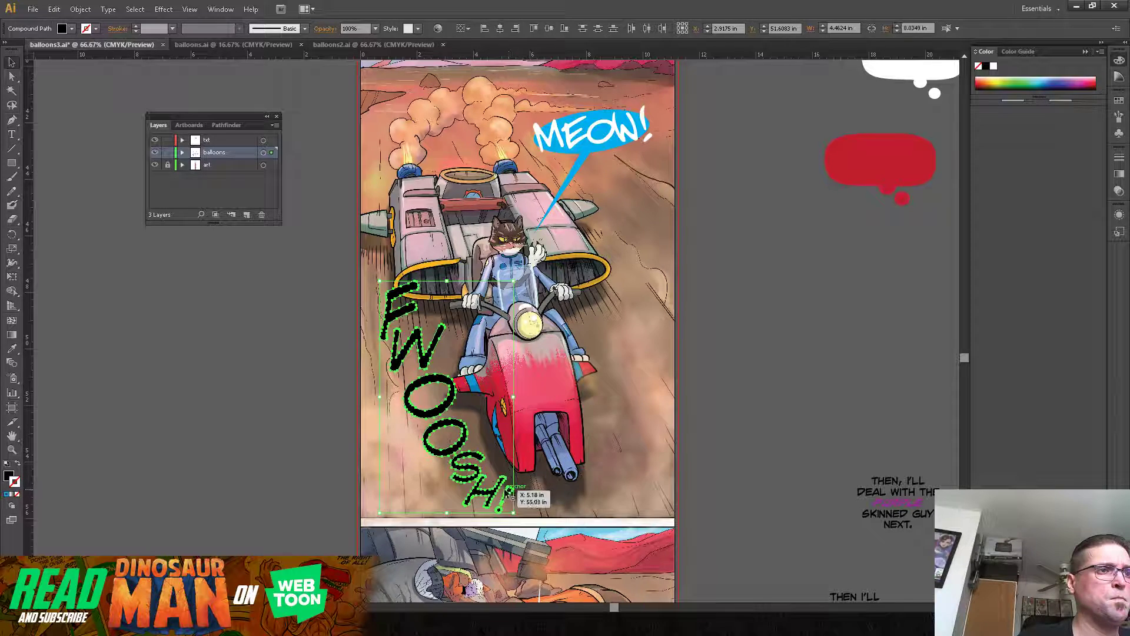
drag(492, 495, 479, 461)
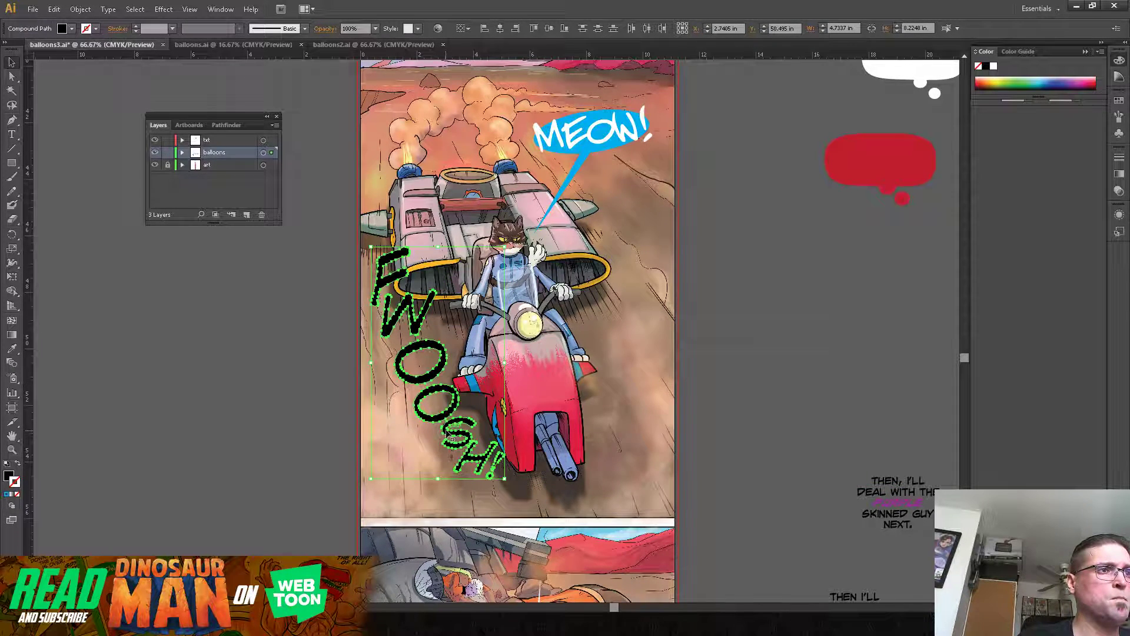
drag(452, 433, 458, 447)
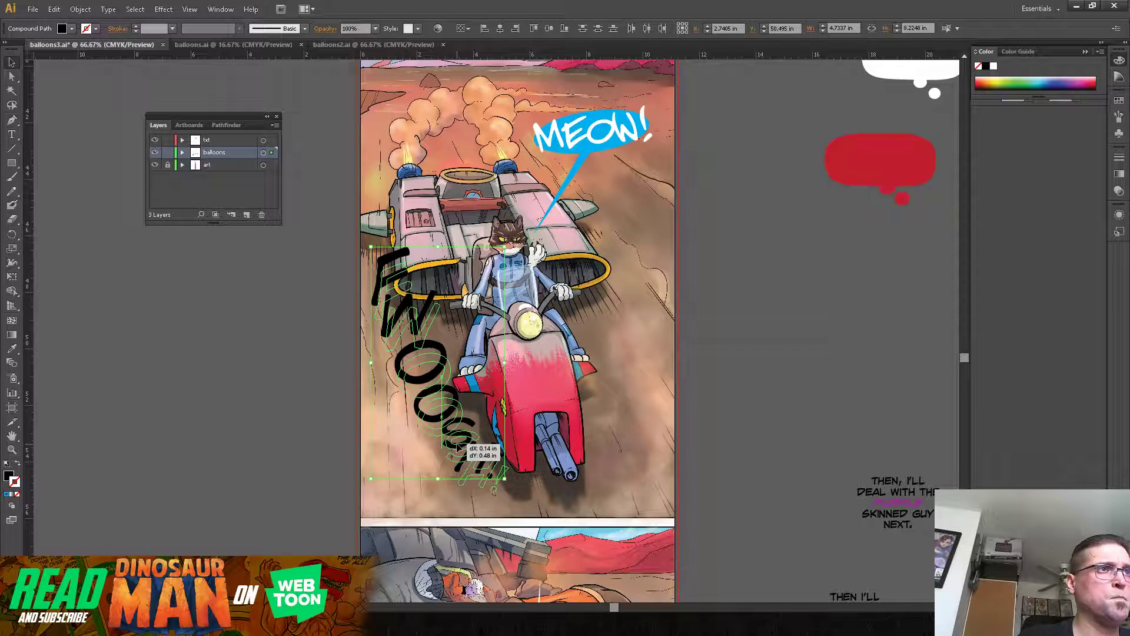
drag(460, 448, 460, 461)
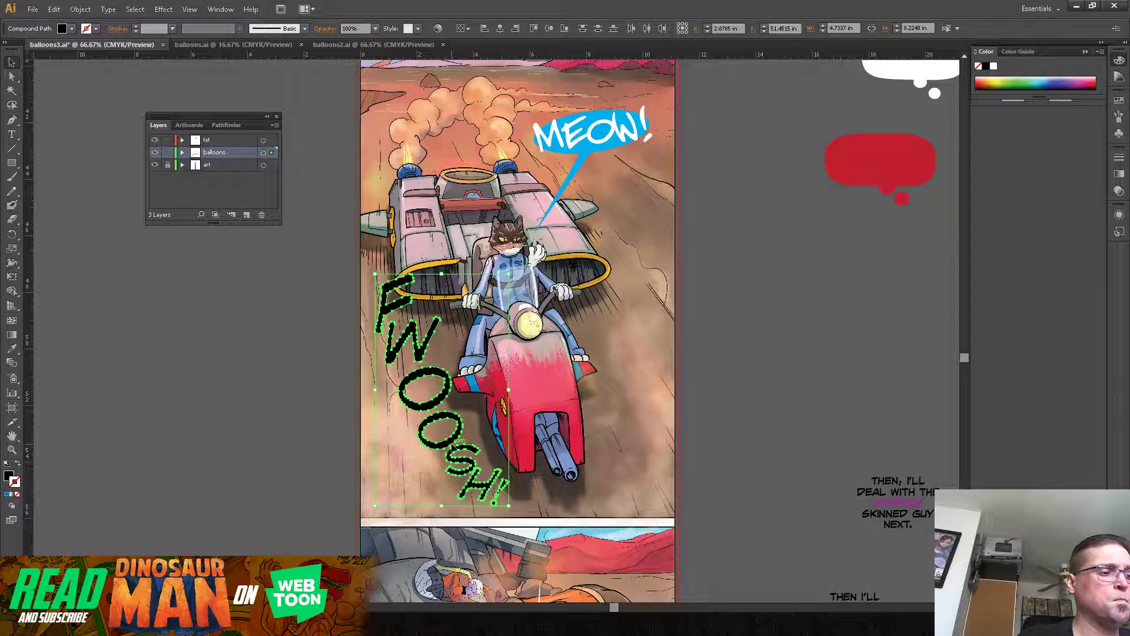
key(Left)
key(Left)
key(Left)
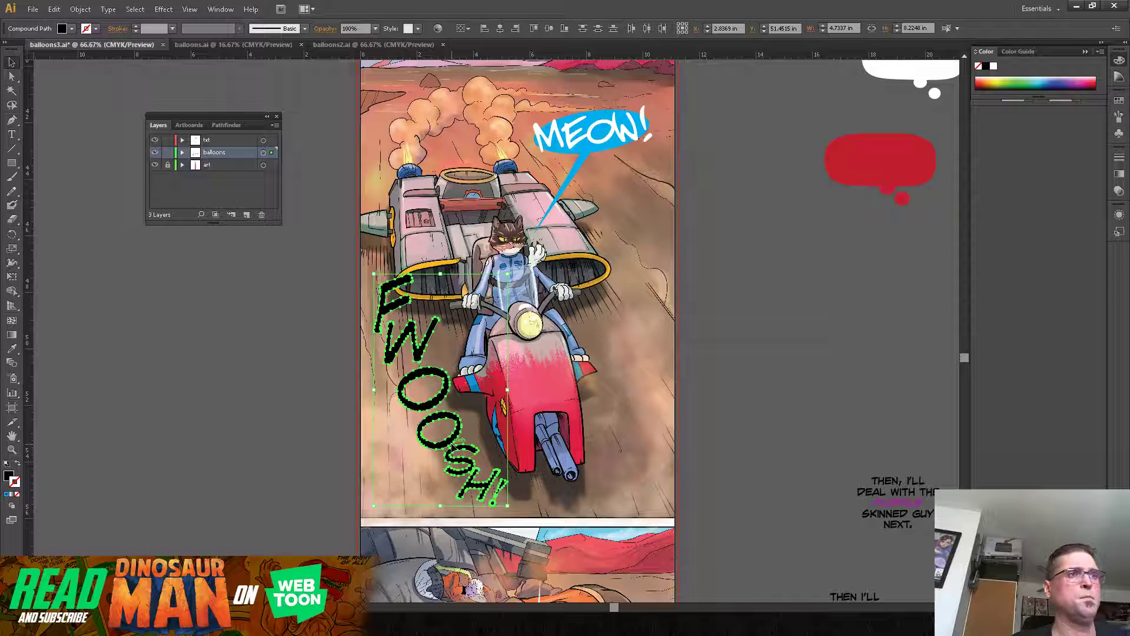
click(723, 319)
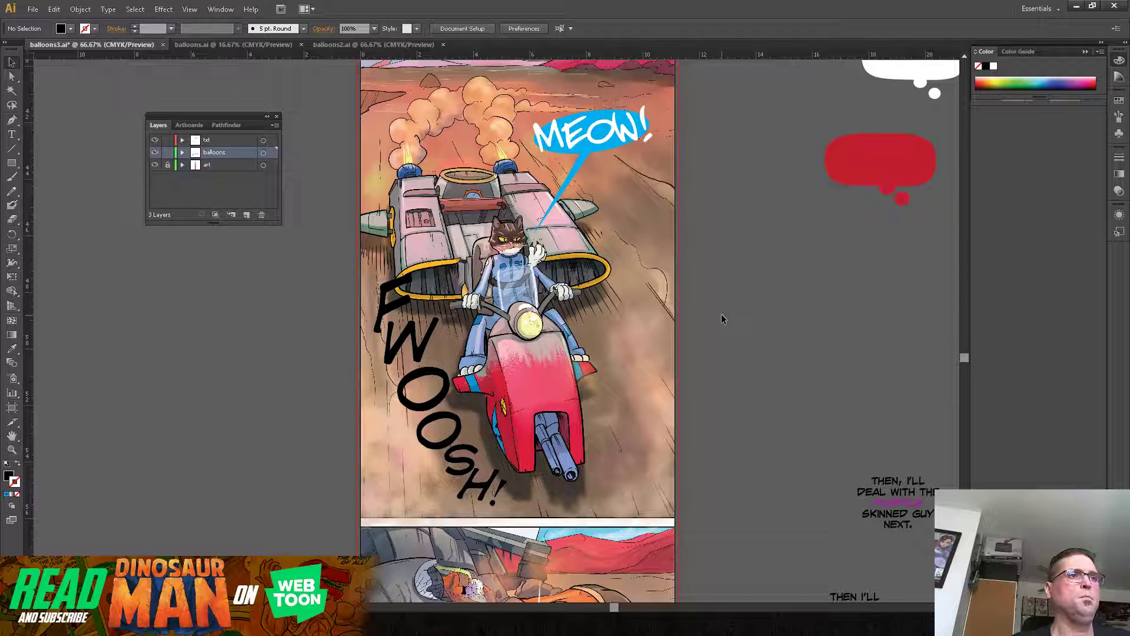
Step: Enlarge the first O, the W and the F to close the gaps between them, the F to about 1.6 by 2.45 in
click(433, 378)
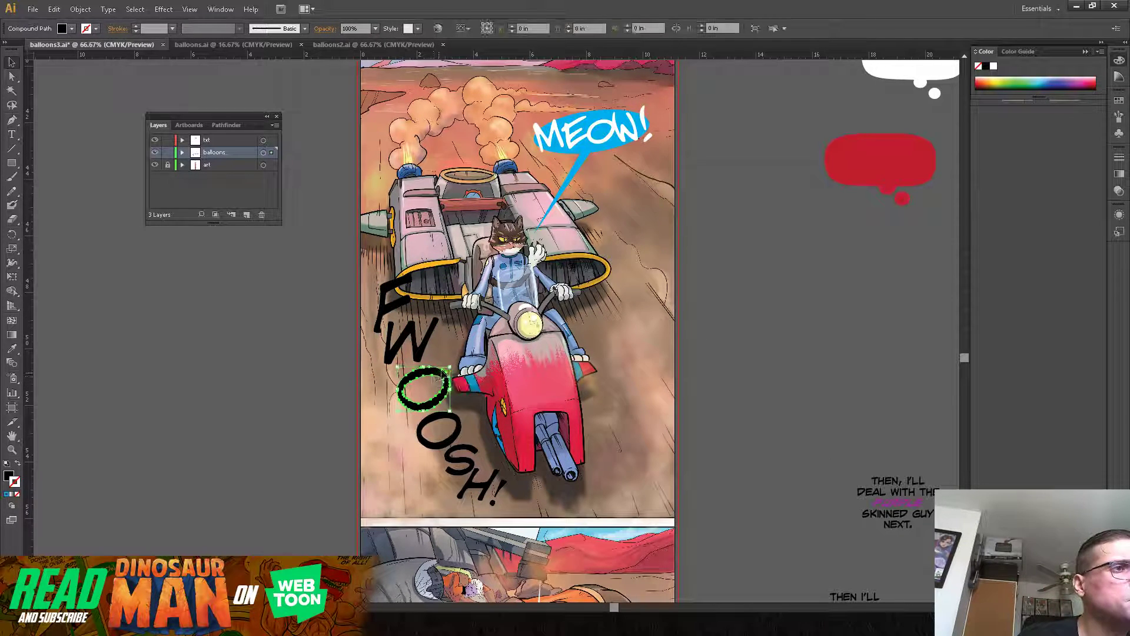
drag(453, 360, 438, 372)
click(429, 341)
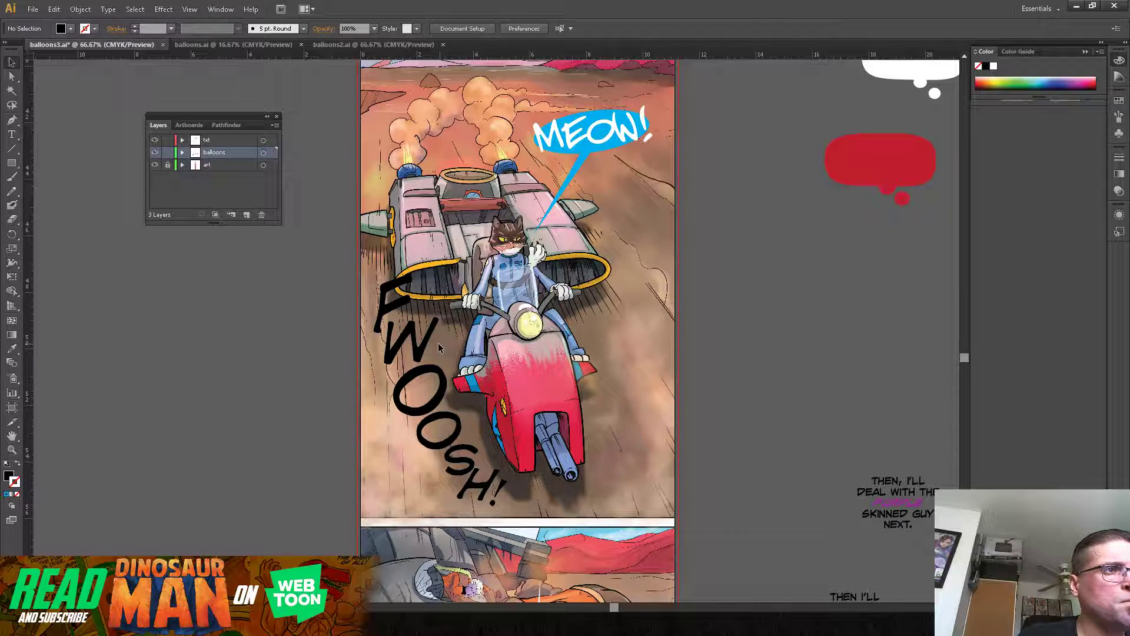
mouse_move(446, 342)
mouse_down()
mouse_move(441, 314)
mouse_move(433, 336)
mouse_up()
mouse_move(407, 285)
mouse_down()
mouse_move(420, 261)
mouse_move(401, 300)
mouse_up()
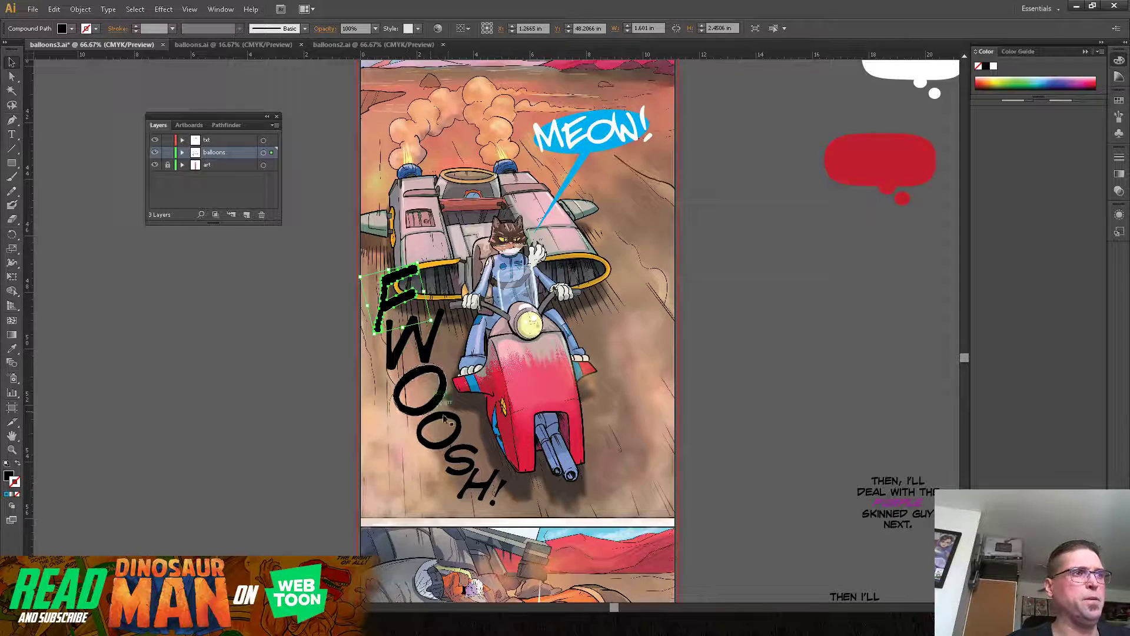
drag(483, 486, 462, 498)
click(537, 494)
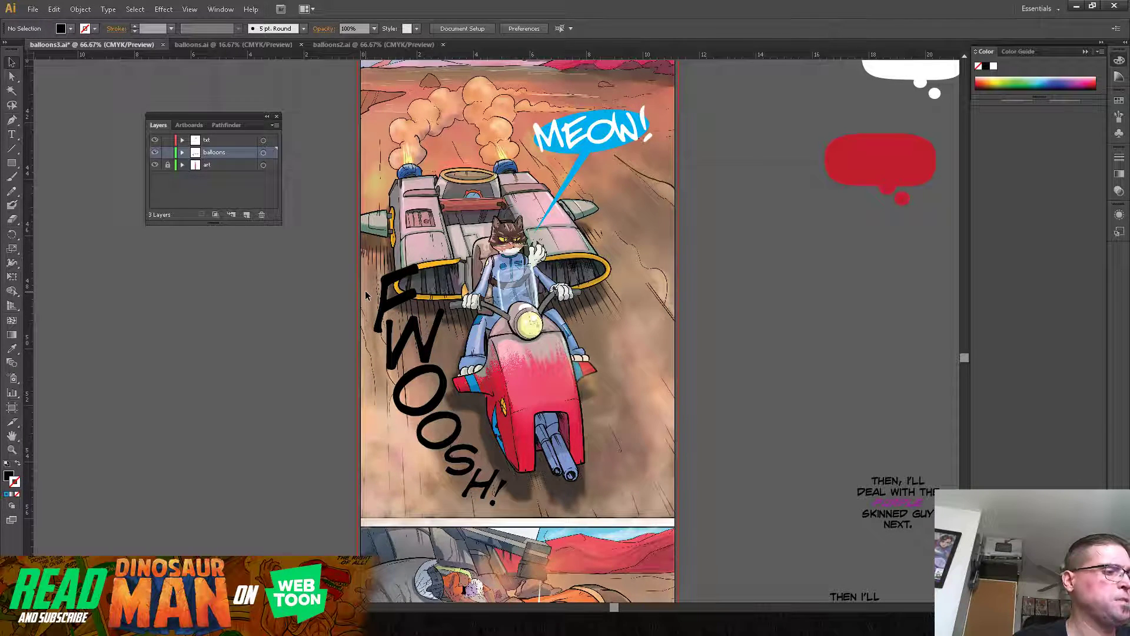
Step: Select every letter of "FWOOSH!" including the exclamation mark and combine them into one group
click(399, 331)
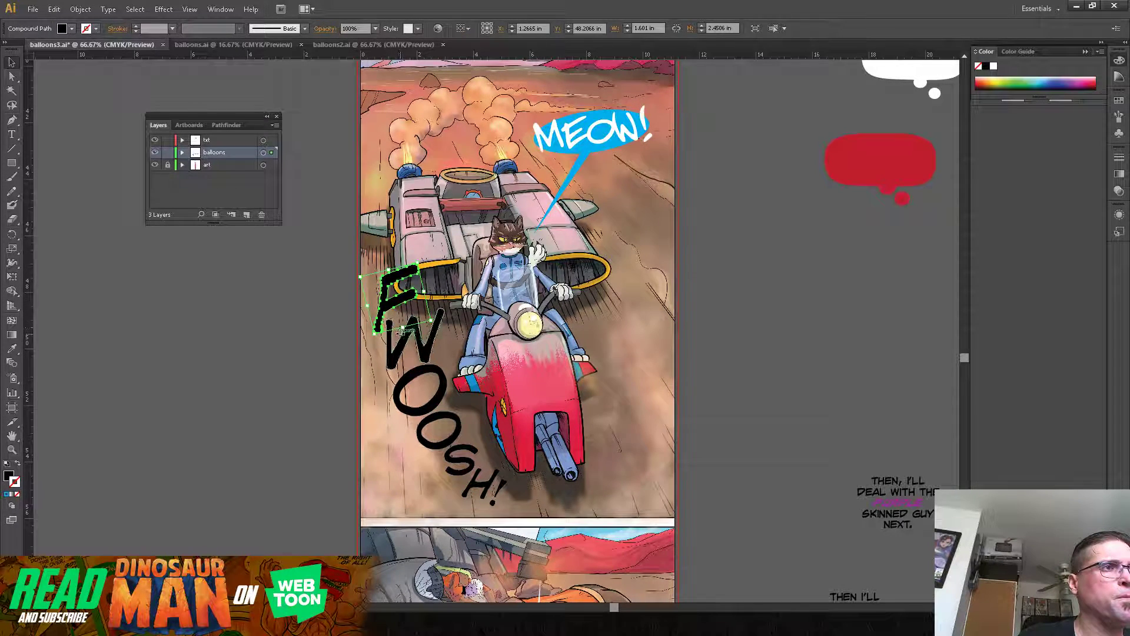
shift+click(412, 345)
shift+click(419, 389)
shift+click(425, 433)
shift+click(460, 460)
shift+click(474, 488)
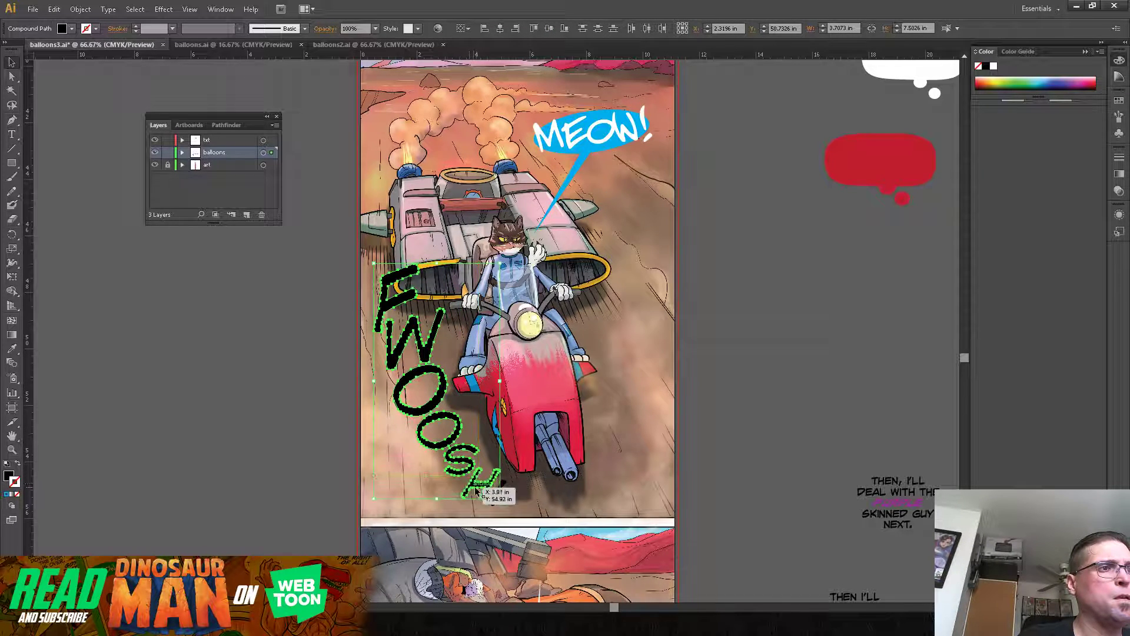
shift+click(498, 487)
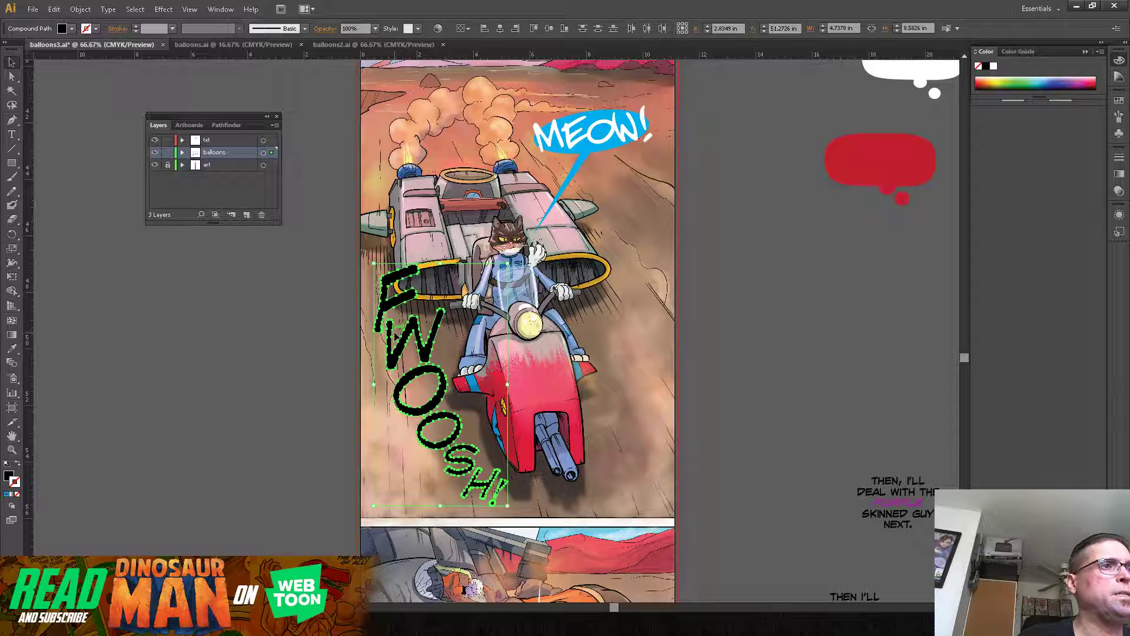
right_click(407, 346)
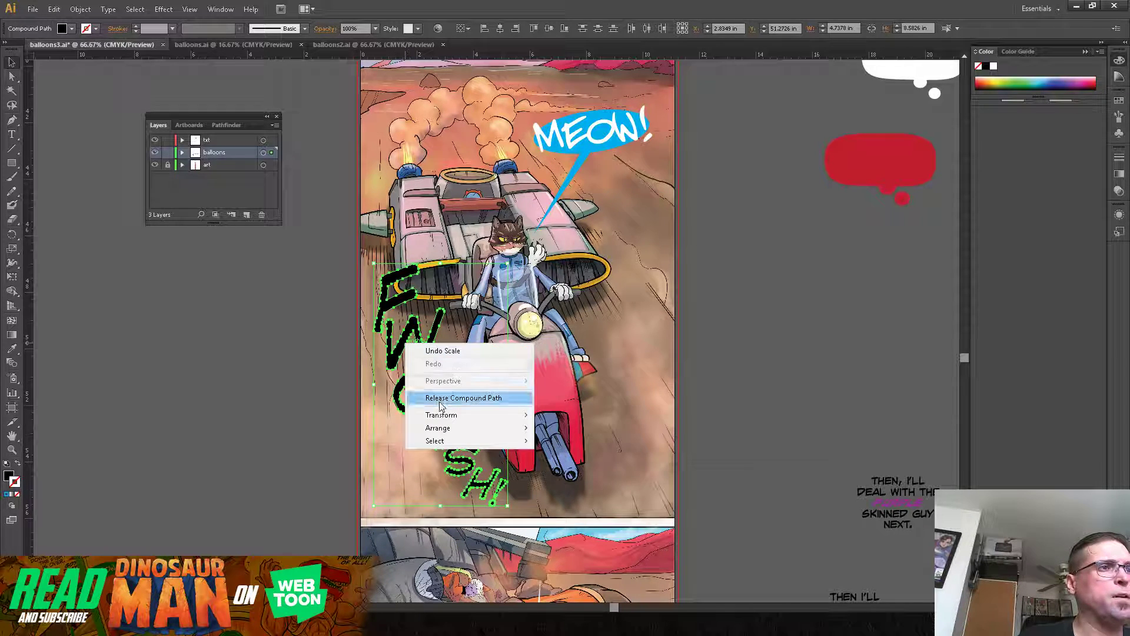
click(81, 9)
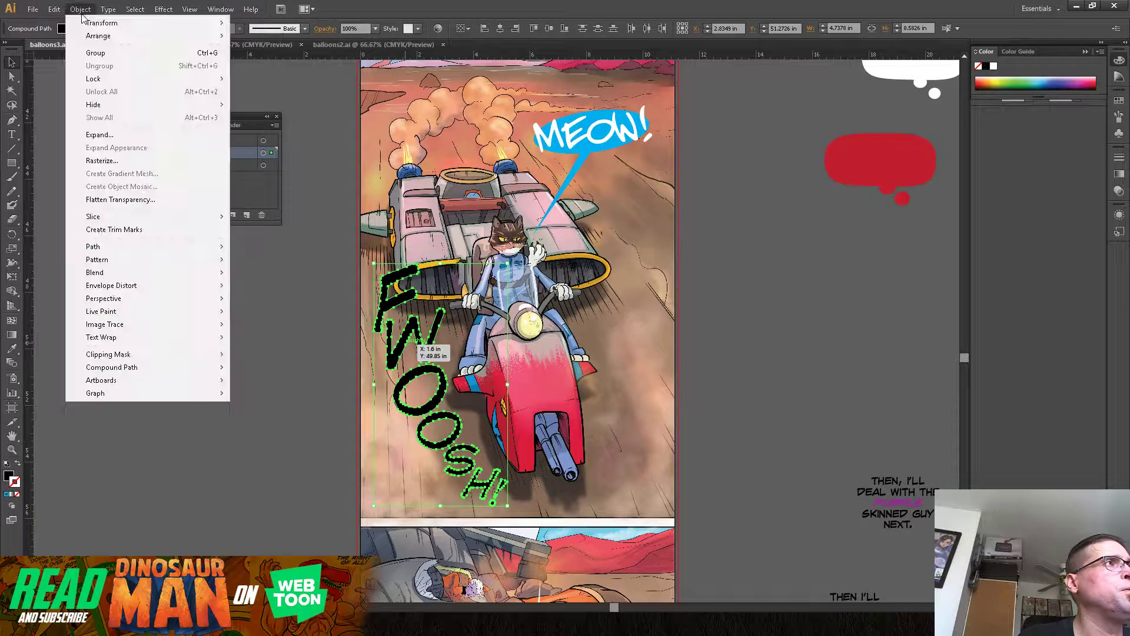
click(92, 53)
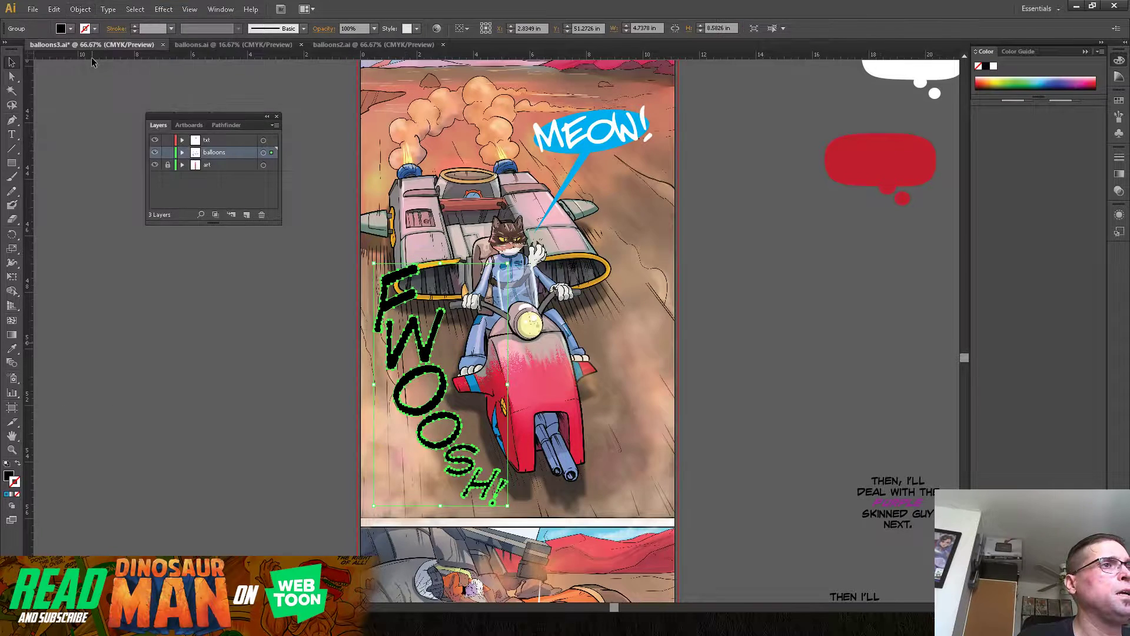
click(209, 366)
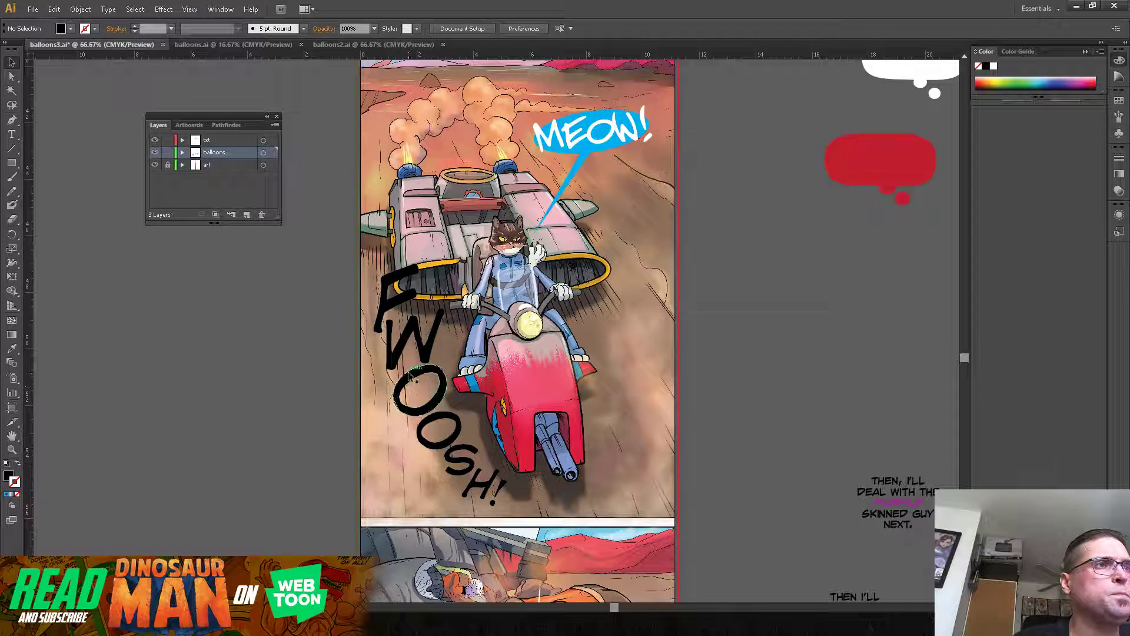
Step: Duplicate the "FWOOSH!" group, fill the copy white without a stroke, and lay it over the black original slightly up and left
click(392, 306)
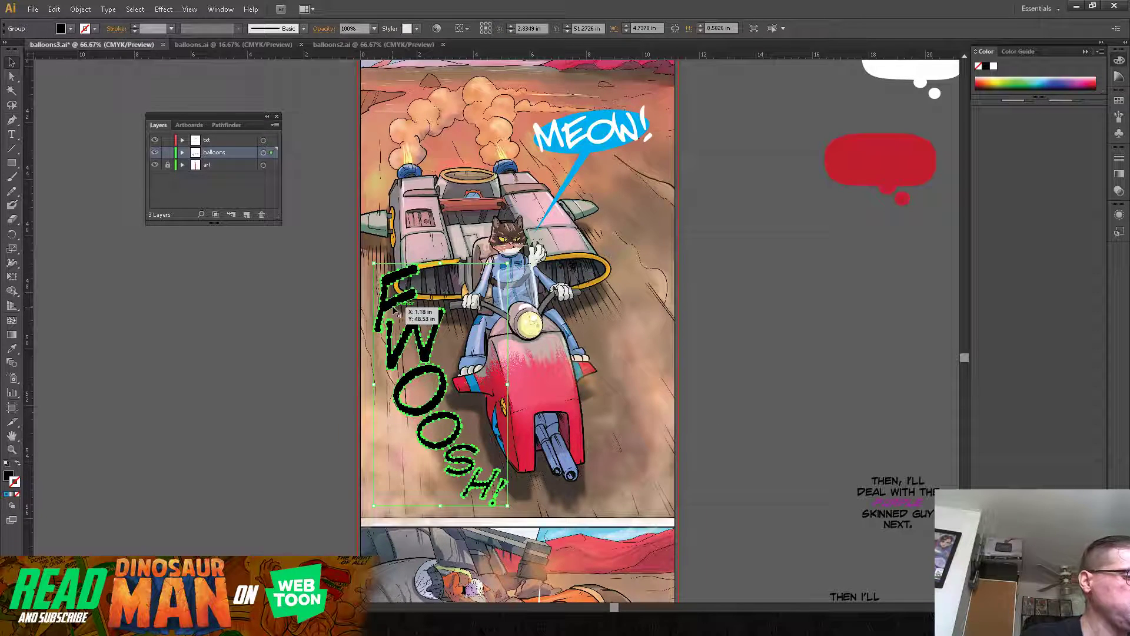
key(ctrl+c)
key(ctrl+v)
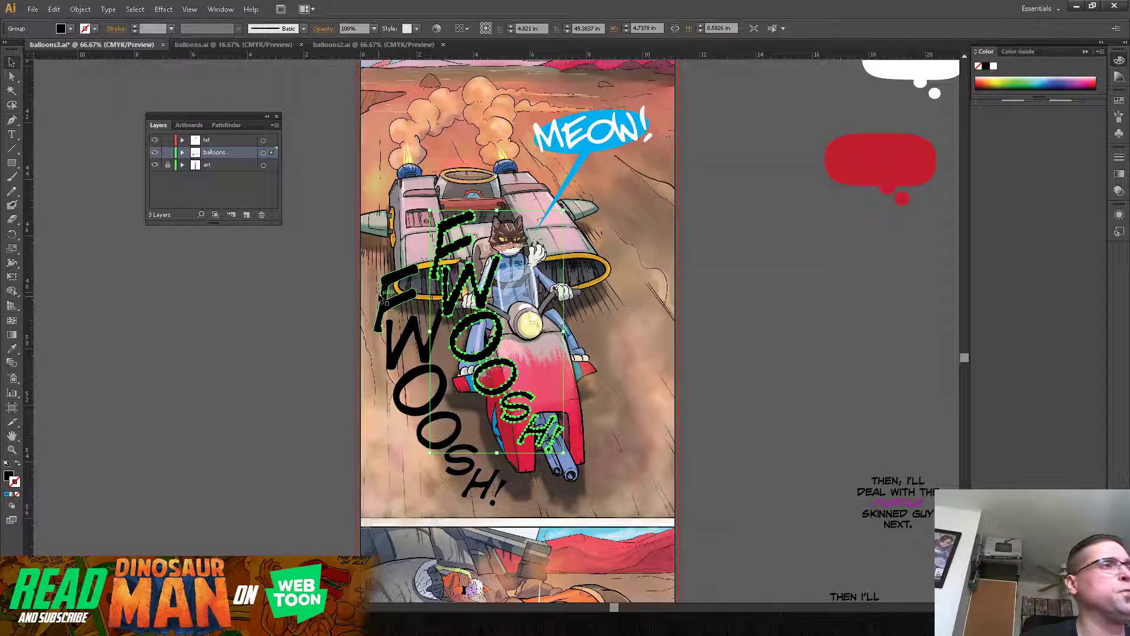
click(7, 464)
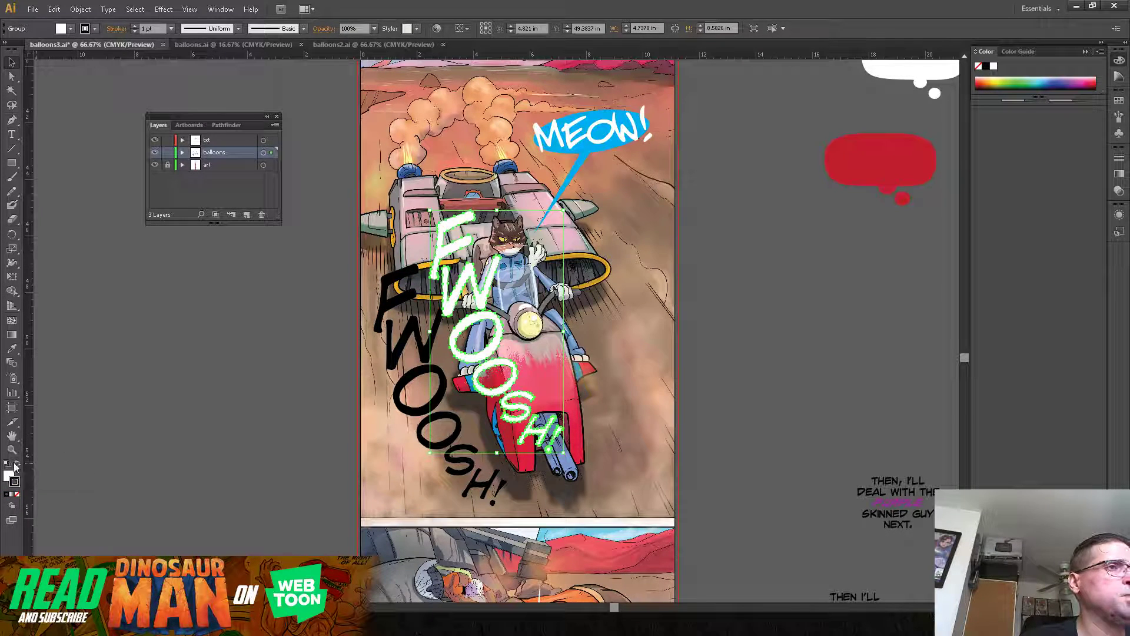
click(16, 494)
drag(466, 359, 407, 410)
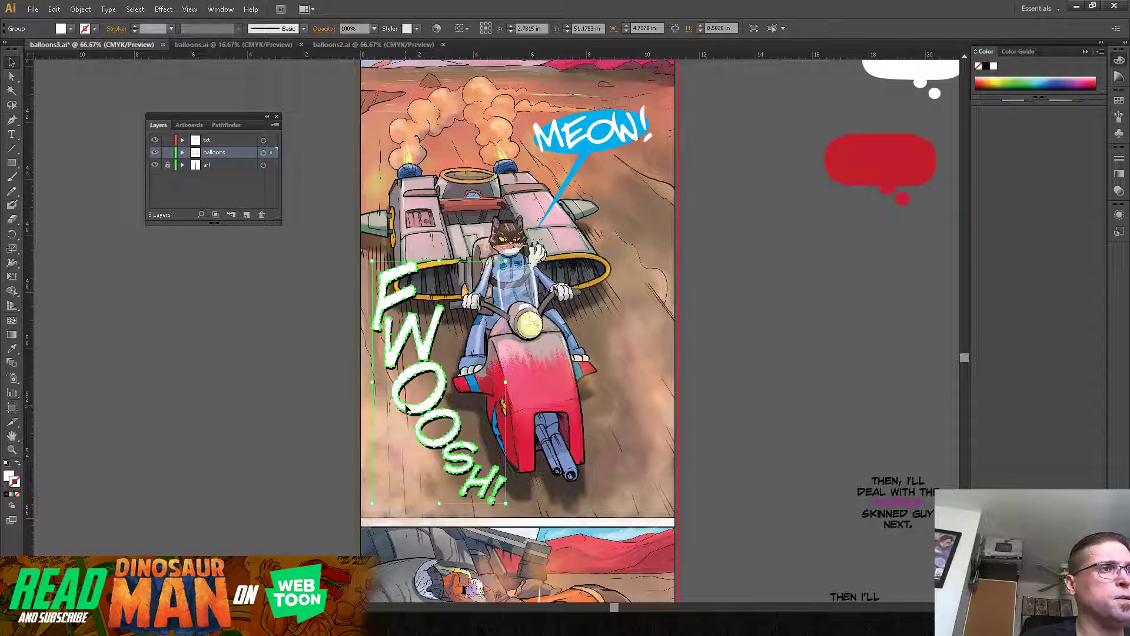
click(312, 363)
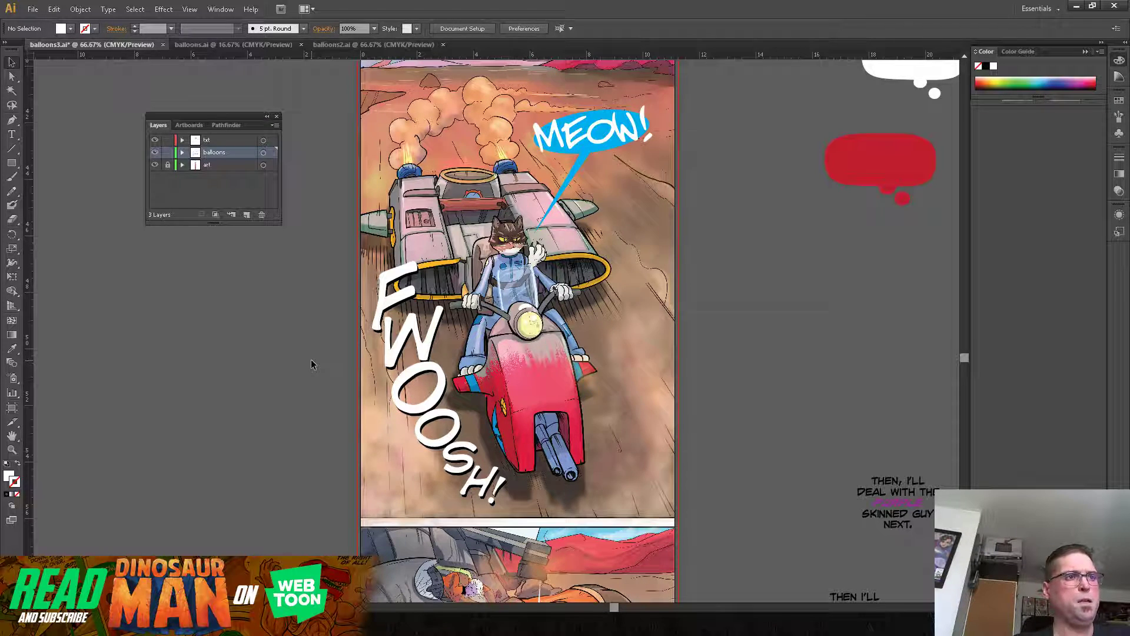
Step: Recolor the black "FWOOSH!" group behind the white copy to a red-orange swatch as a drop shadow
click(441, 404)
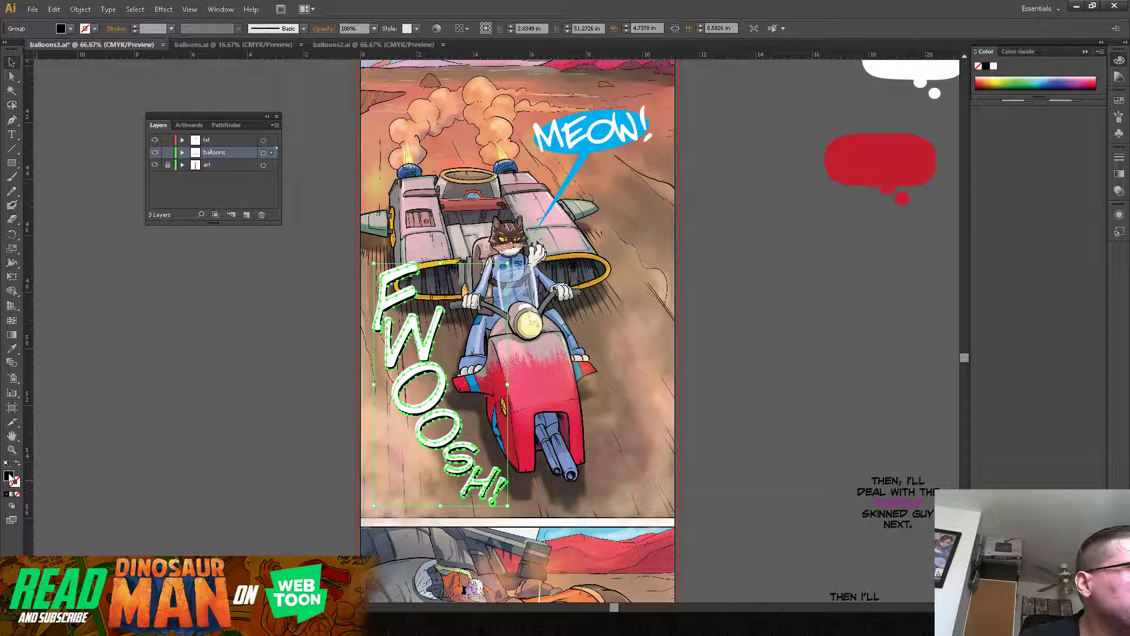
click(71, 28)
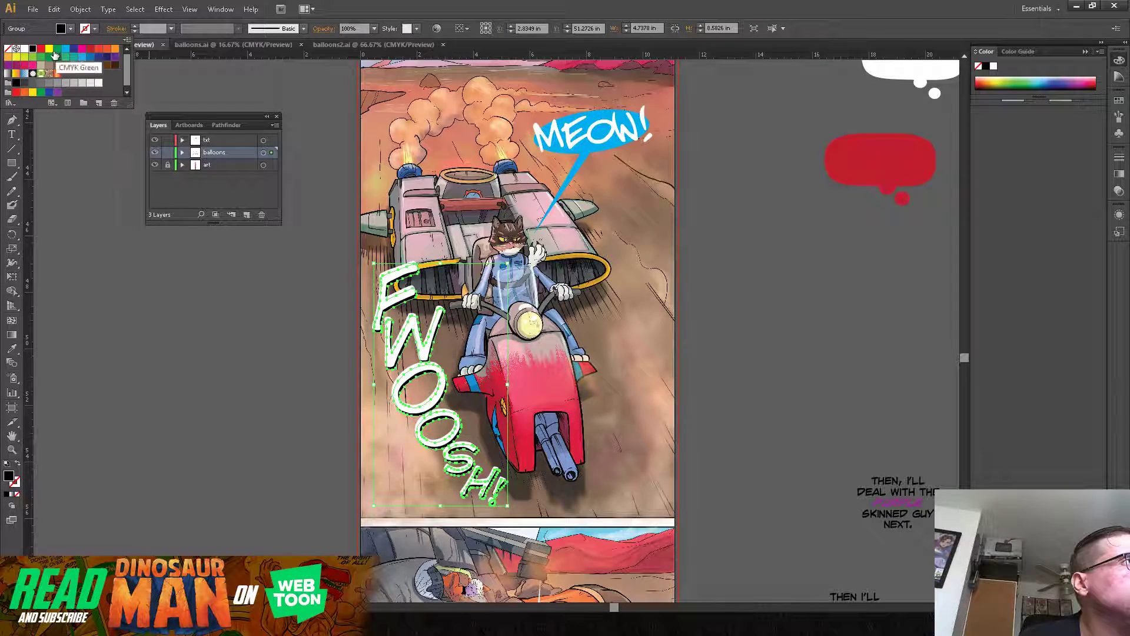
click(99, 49)
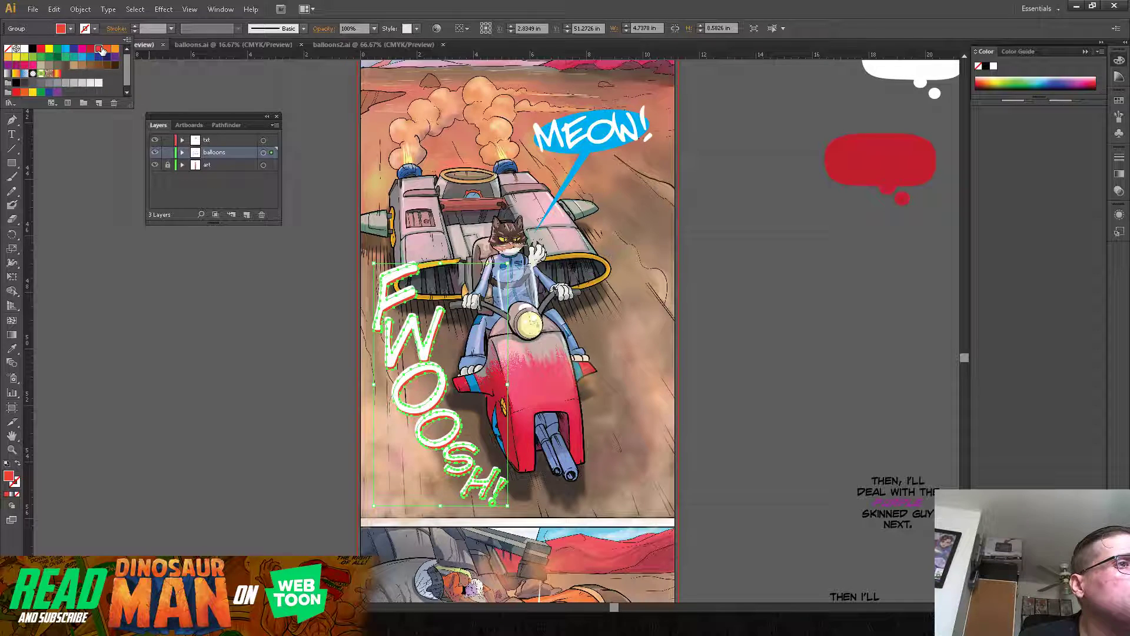
click(142, 312)
click(175, 377)
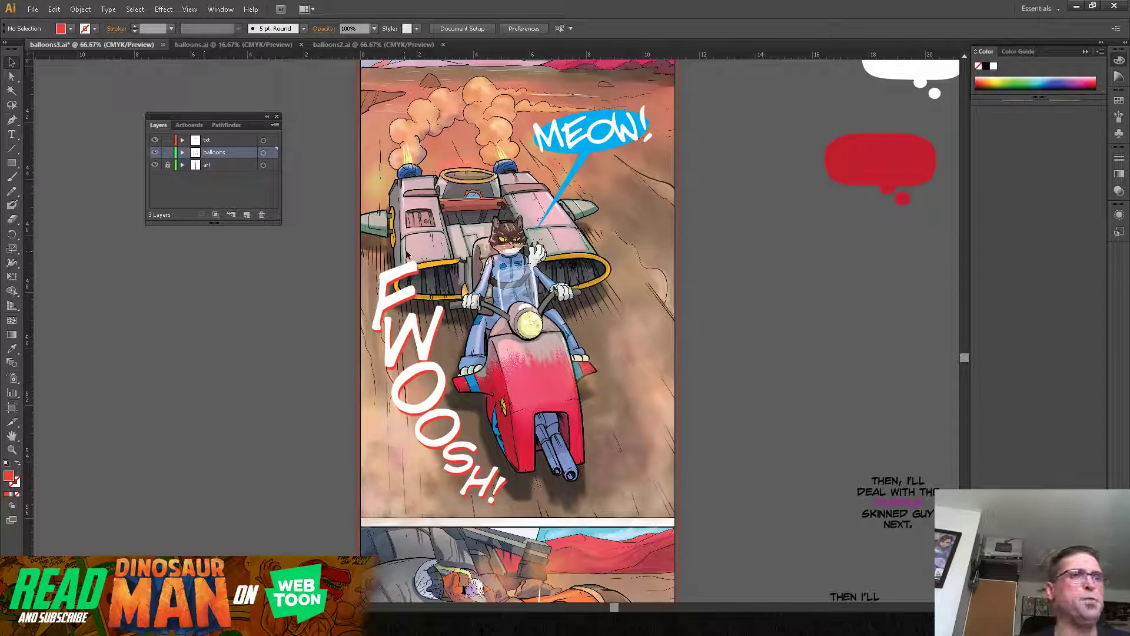
Step: Delete the empty white balloon, its curved tail and the "TO BE CONTINUED..." lettering from the last two panels
drag(730, 342, 692, 252)
mouse_move(692, 342)
mouse_down()
mouse_move(690, 268)
mouse_move(716, 167)
mouse_up()
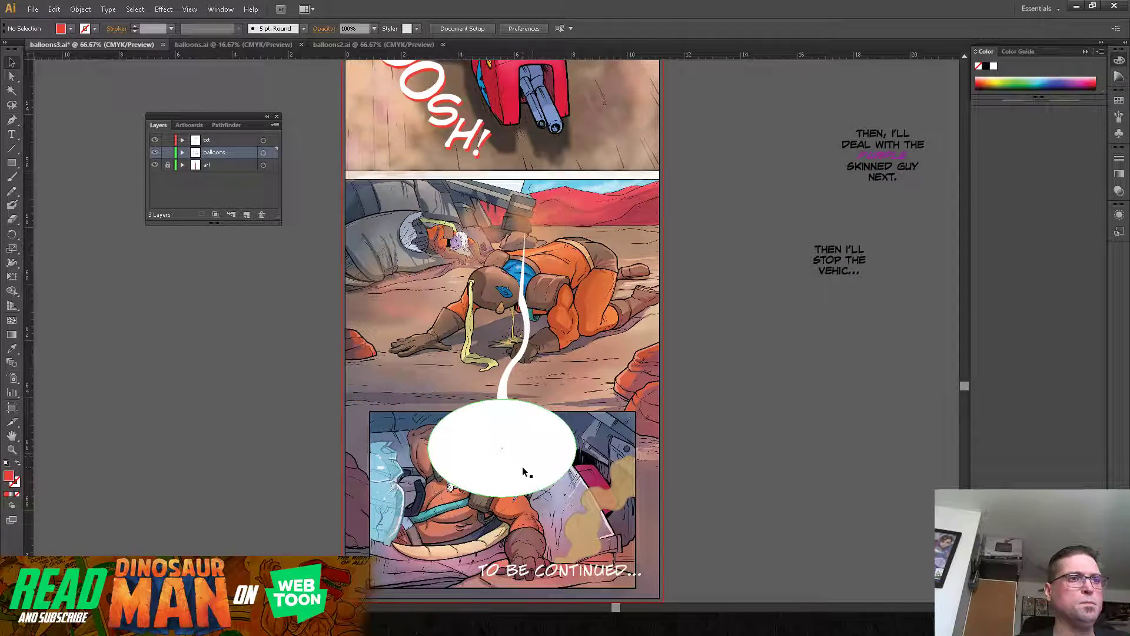
click(524, 471)
key(Delete)
click(504, 394)
key(Delete)
click(574, 571)
key(Delete)
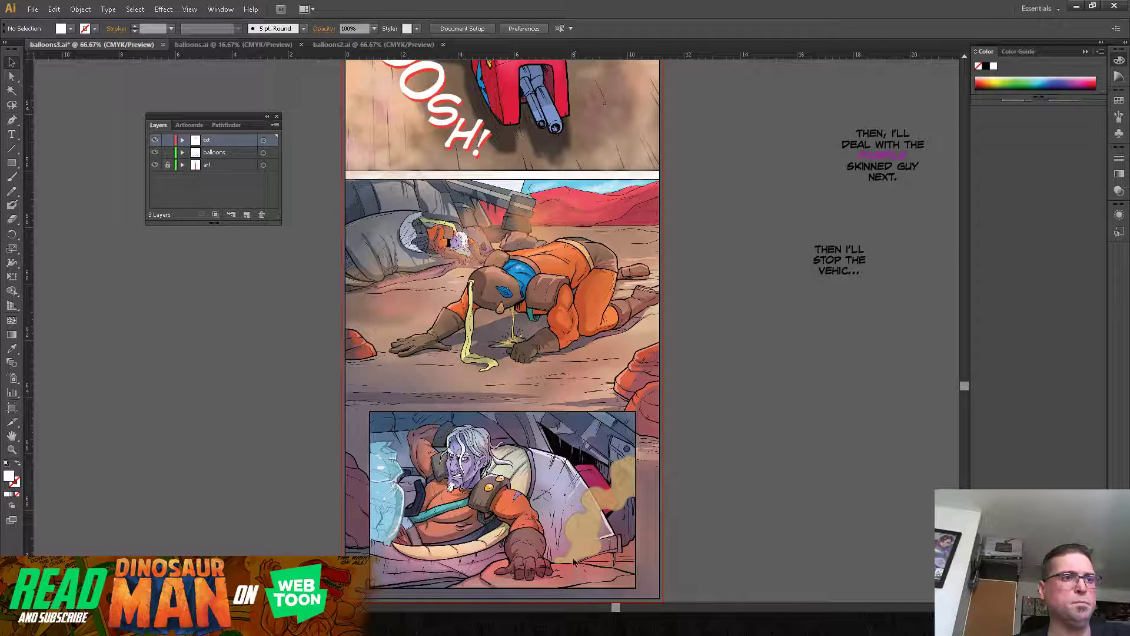
drag(546, 232, 570, 268)
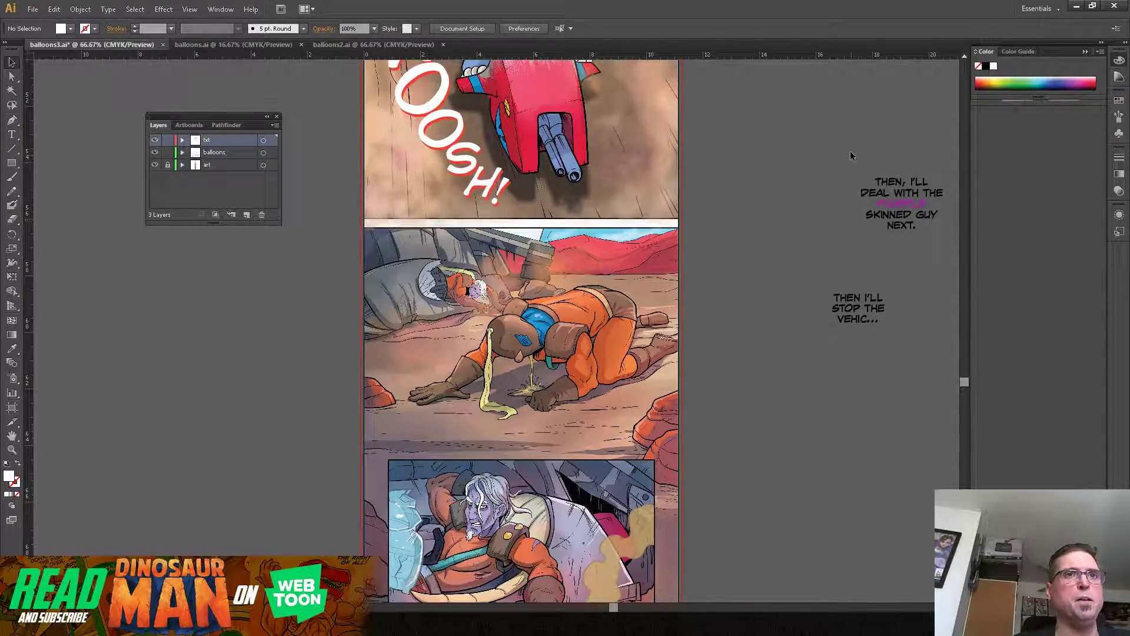
drag(852, 147, 695, 424)
drag(693, 284, 677, 498)
drag(697, 242, 161, 539)
drag(320, 579, 833, 195)
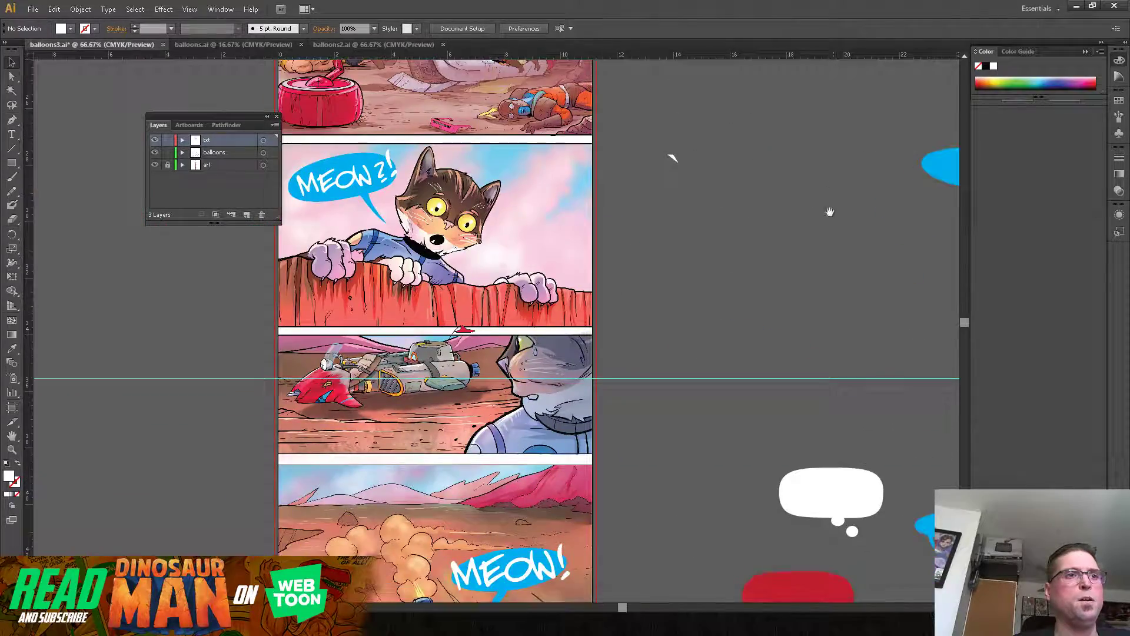
drag(724, 476, 742, 285)
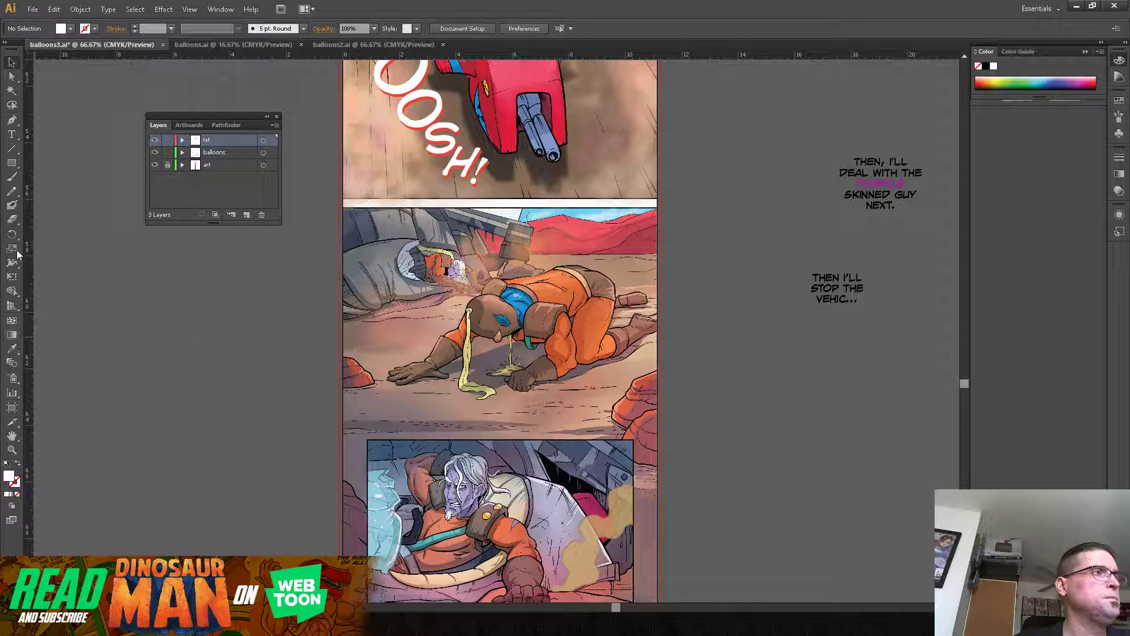
Step: Add the text "cough" on the empty canvas beside the panel with the crawling man
click(13, 135)
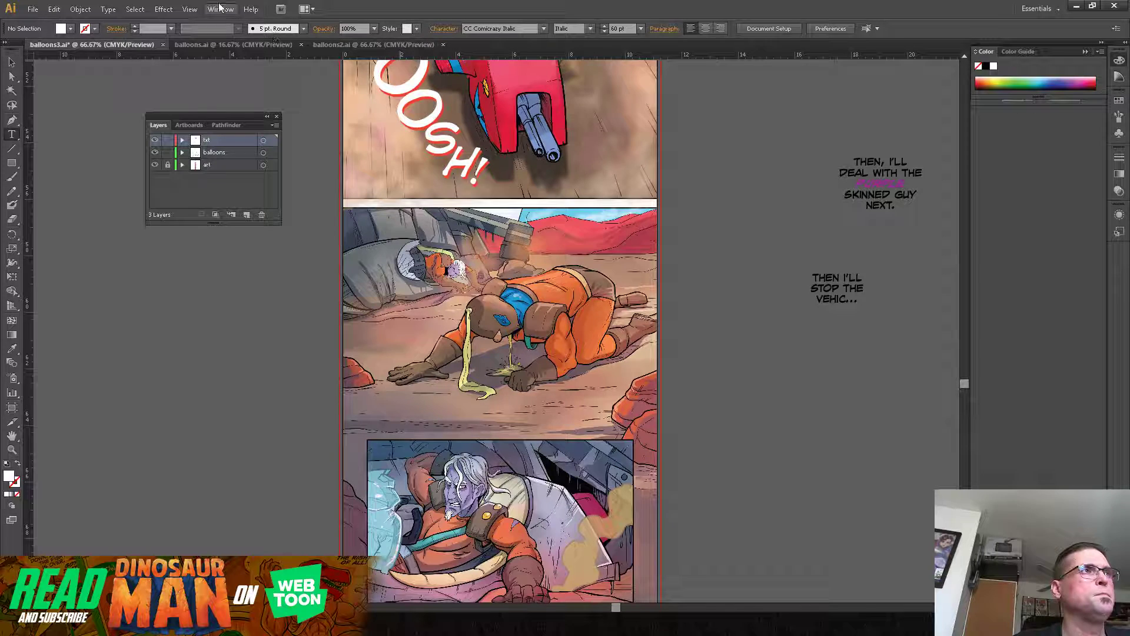
click(216, 370)
text(cough)
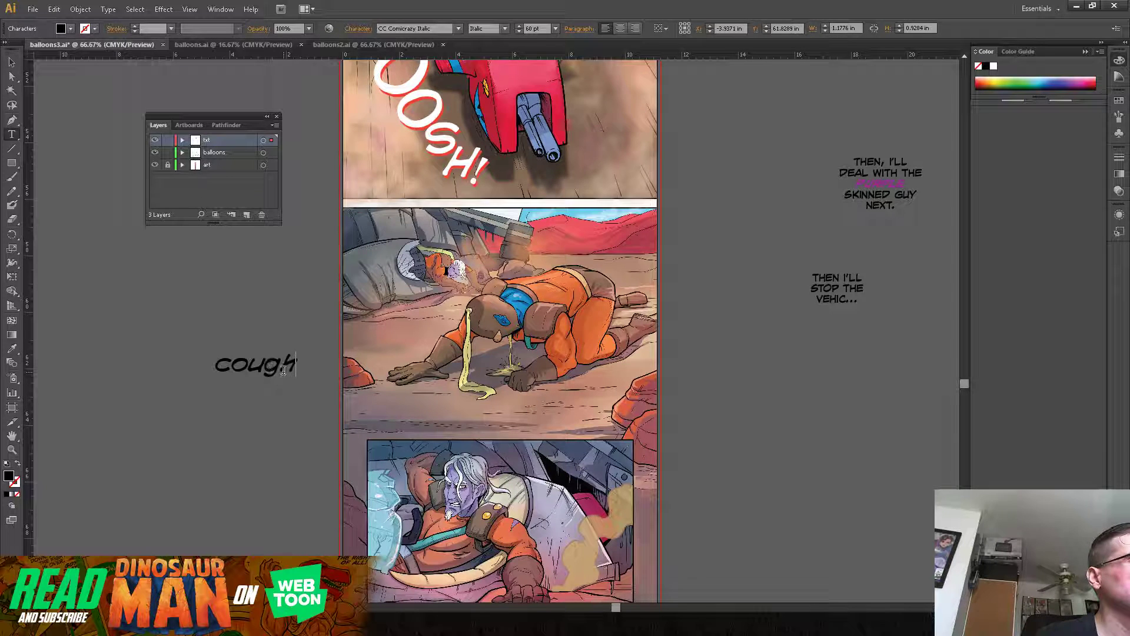
Step: Set the "cough" text in the CCGrimlyFiendish-Regular font and move it onto the panel just below the crawling man's hands
drag(299, 364, 156, 360)
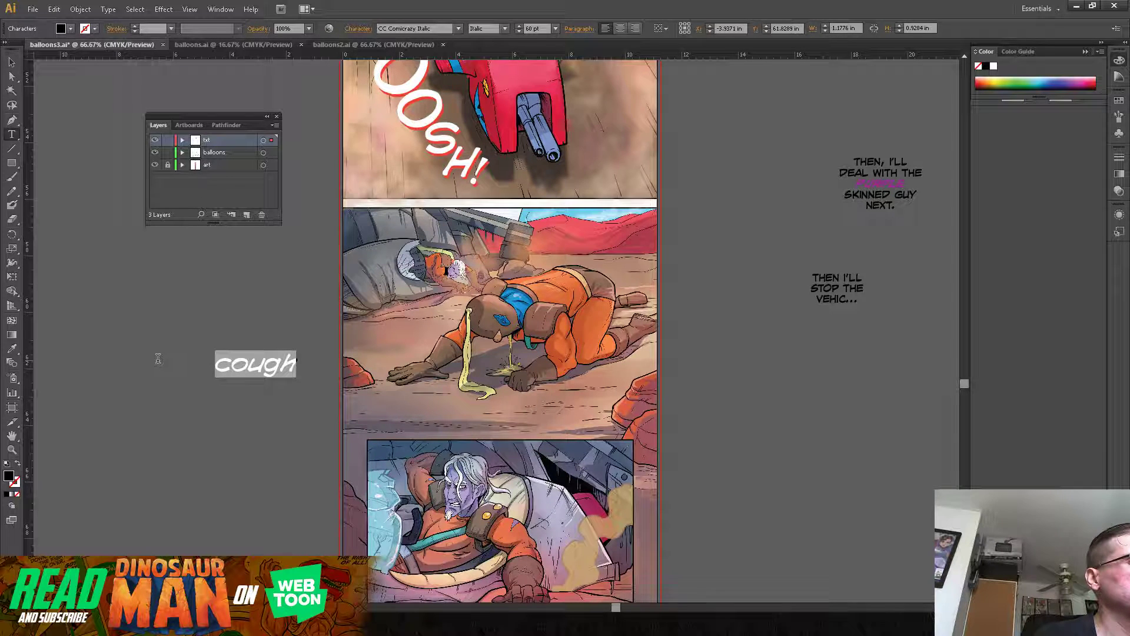
click(459, 28)
click(442, 28)
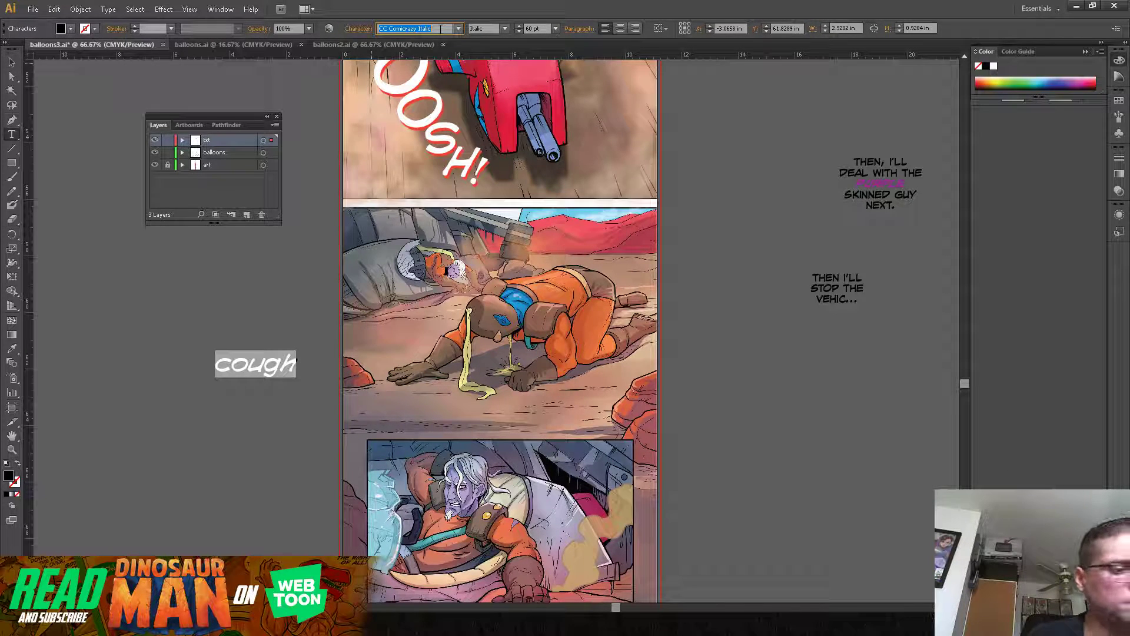
key(Down)
key(Down)
key(Down)
key(Down)
key(Down)
key(Down)
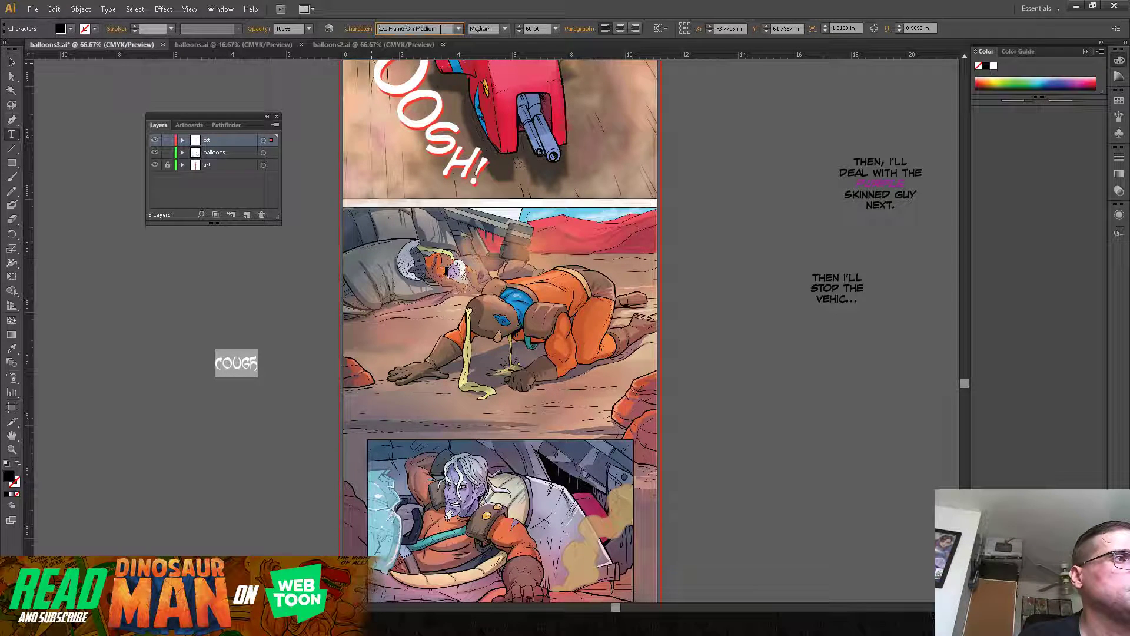
key(Down)
key(Down)
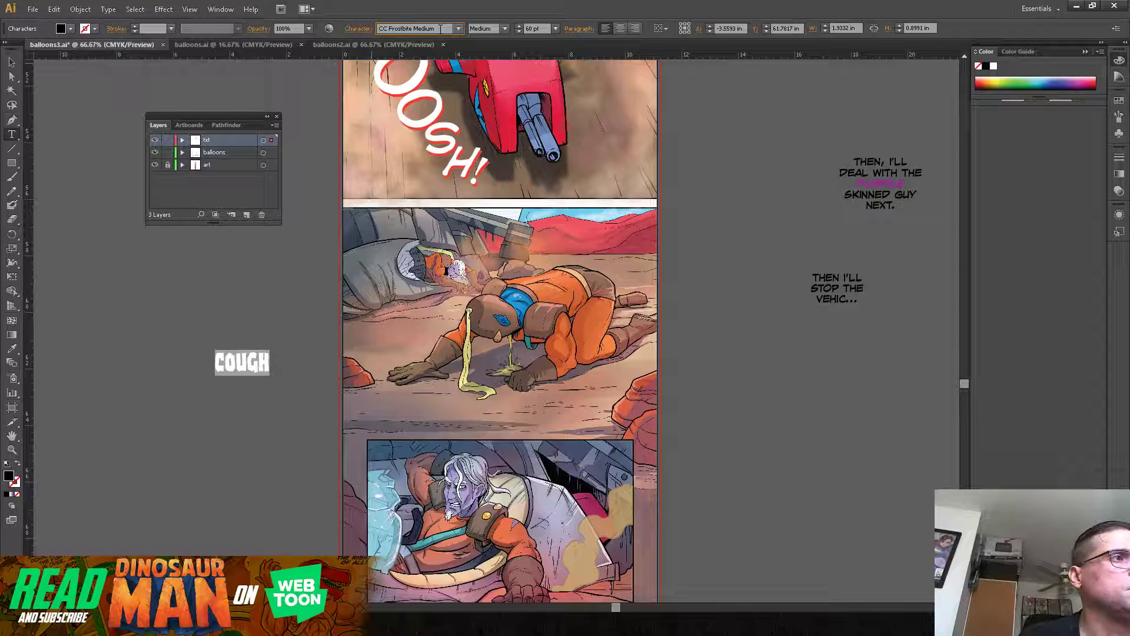
key(Down)
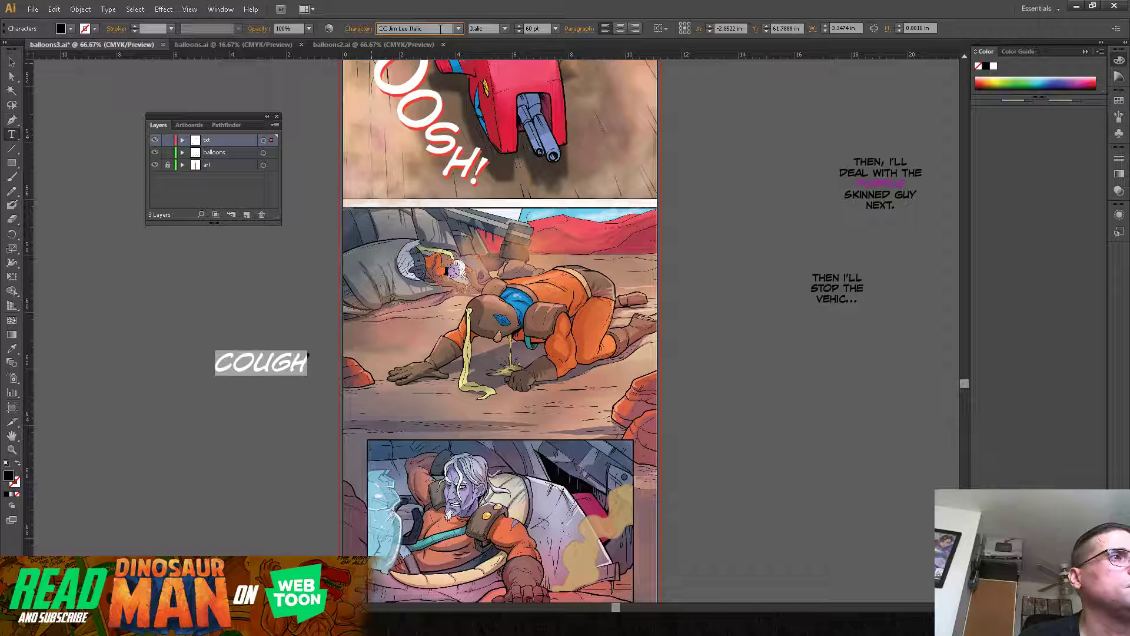
key(Down)
key(Down)
key(Down)
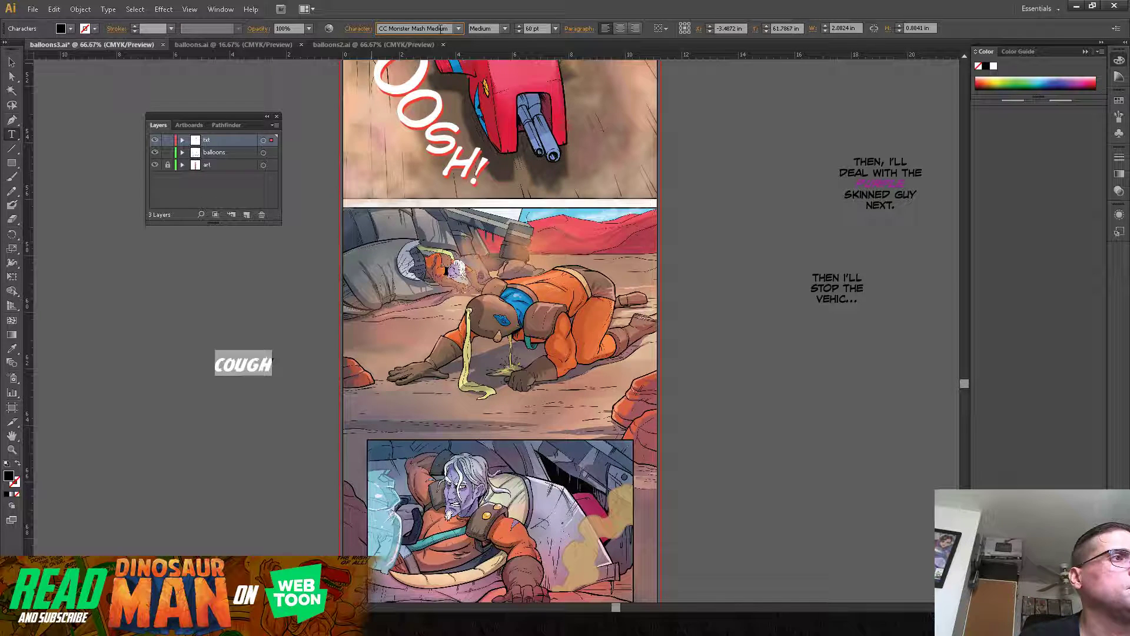
key(Down)
key(Down)
key(Down)
key(Down)
key(Down)
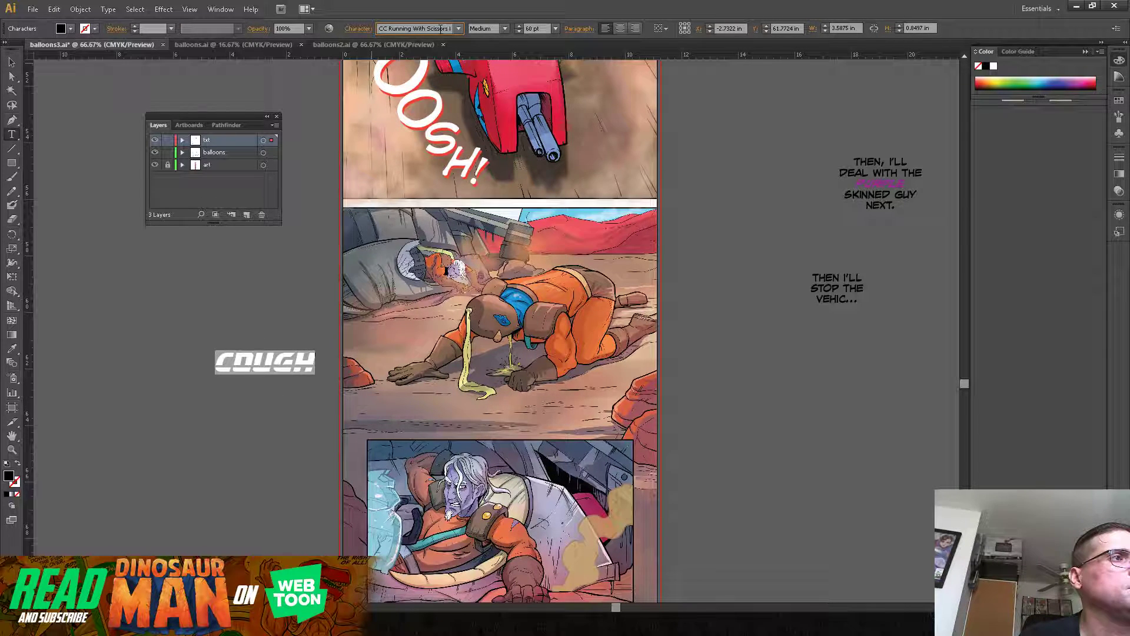
key(Down)
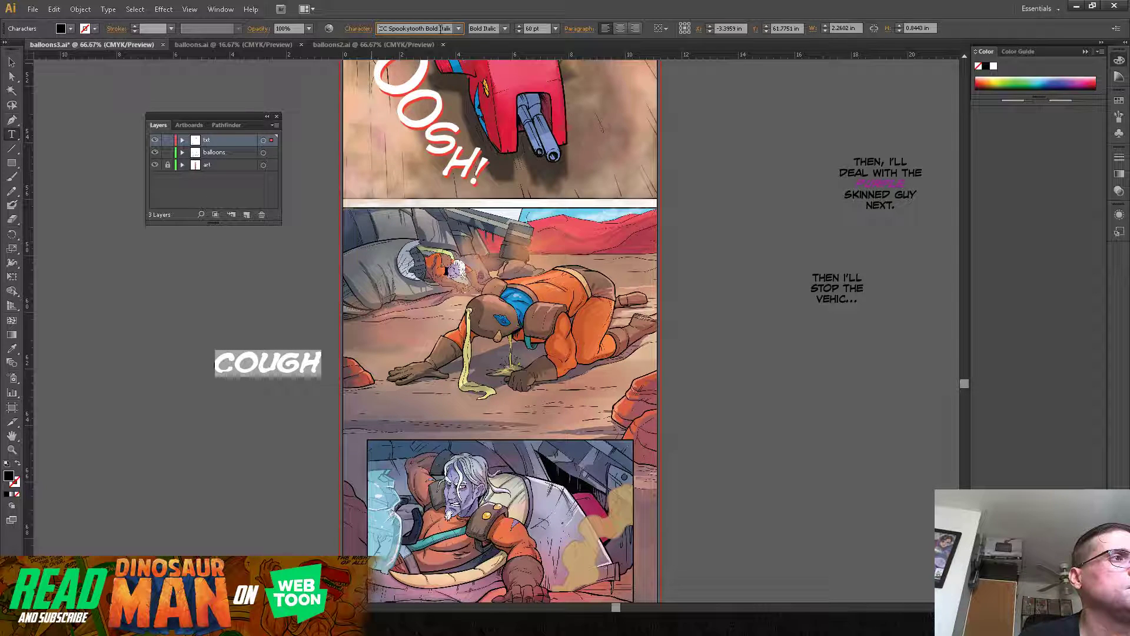
key(Down)
key(Down)
key(Down)
key(Down)
key(Down)
key(Down)
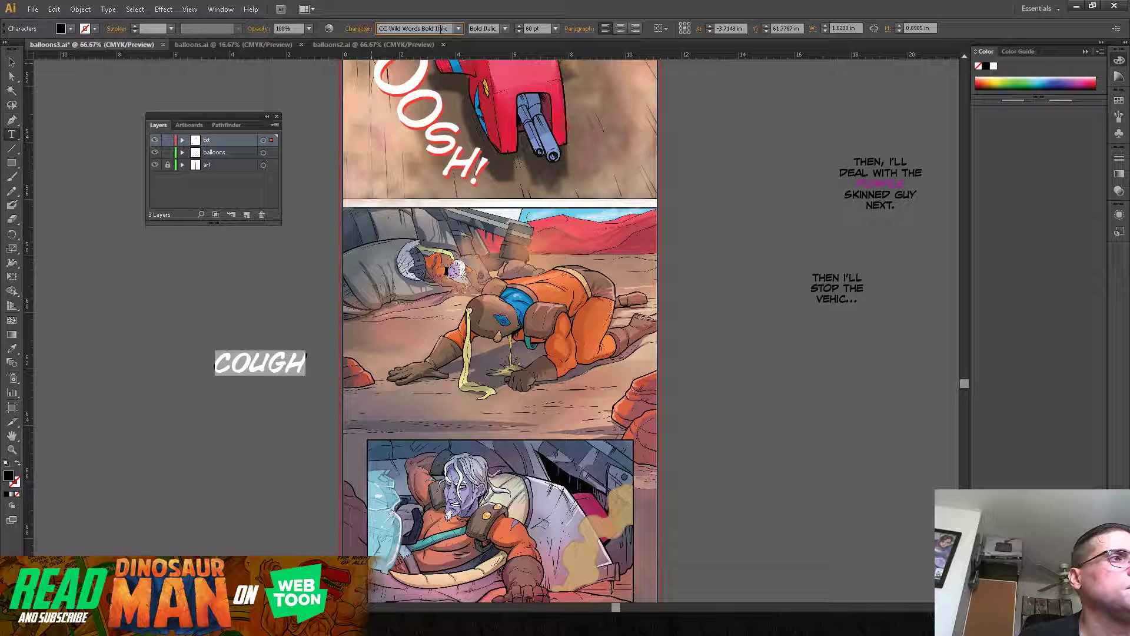
key(Up)
key(Up)
key(Up)
key(Up)
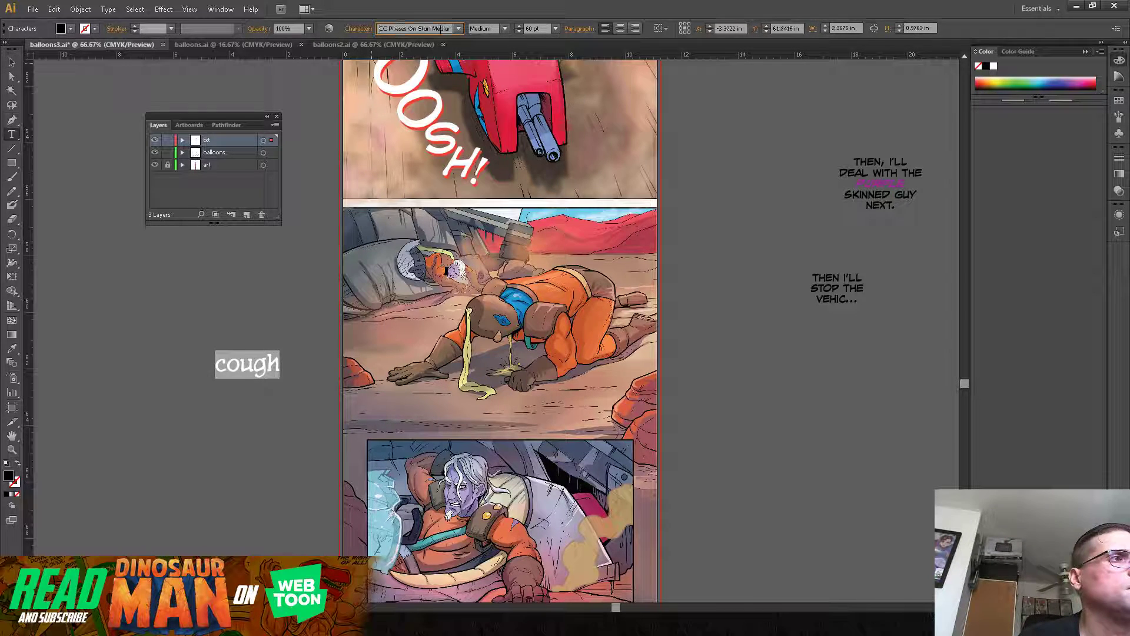
key(Up)
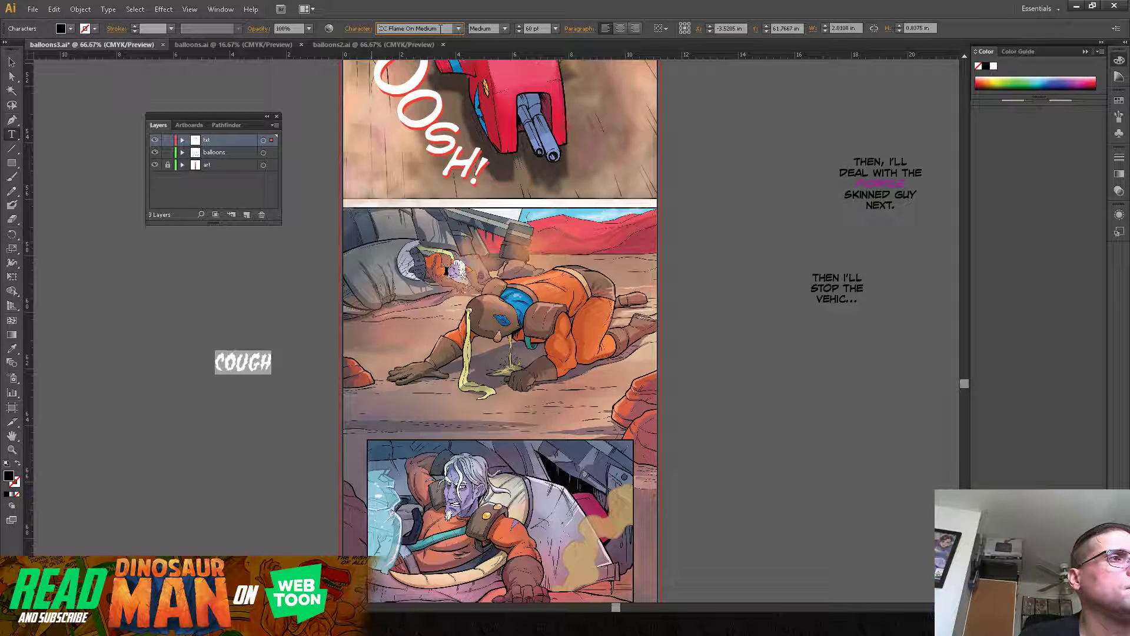
key(Up)
key(Up)
key(Up)
key(Up)
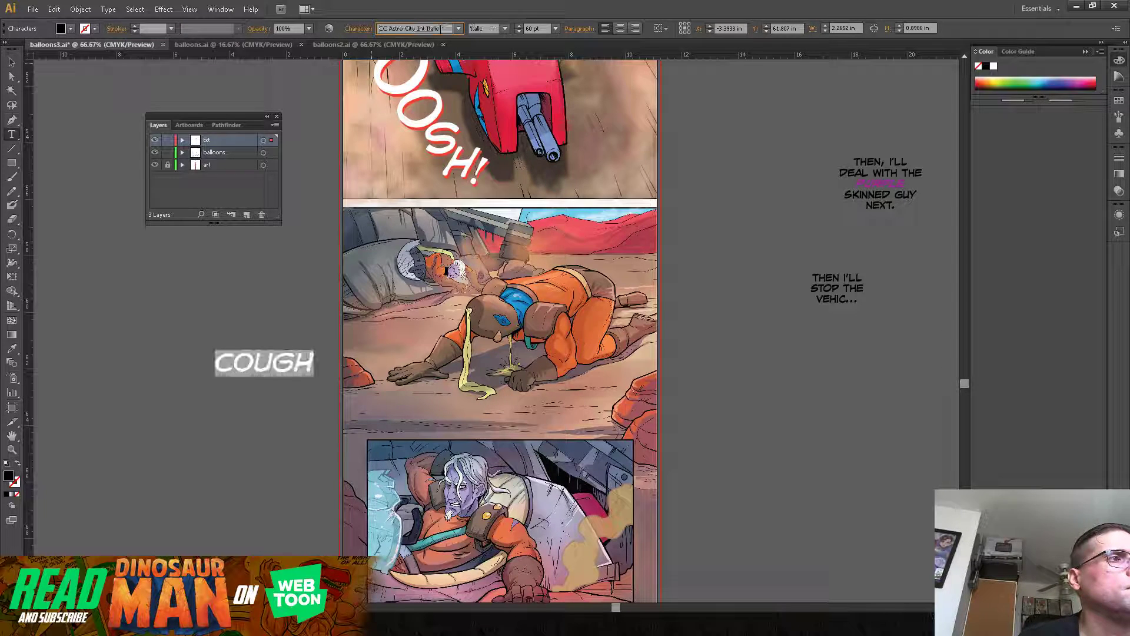
key(Up)
key(Up)
key(Up)
key(Up)
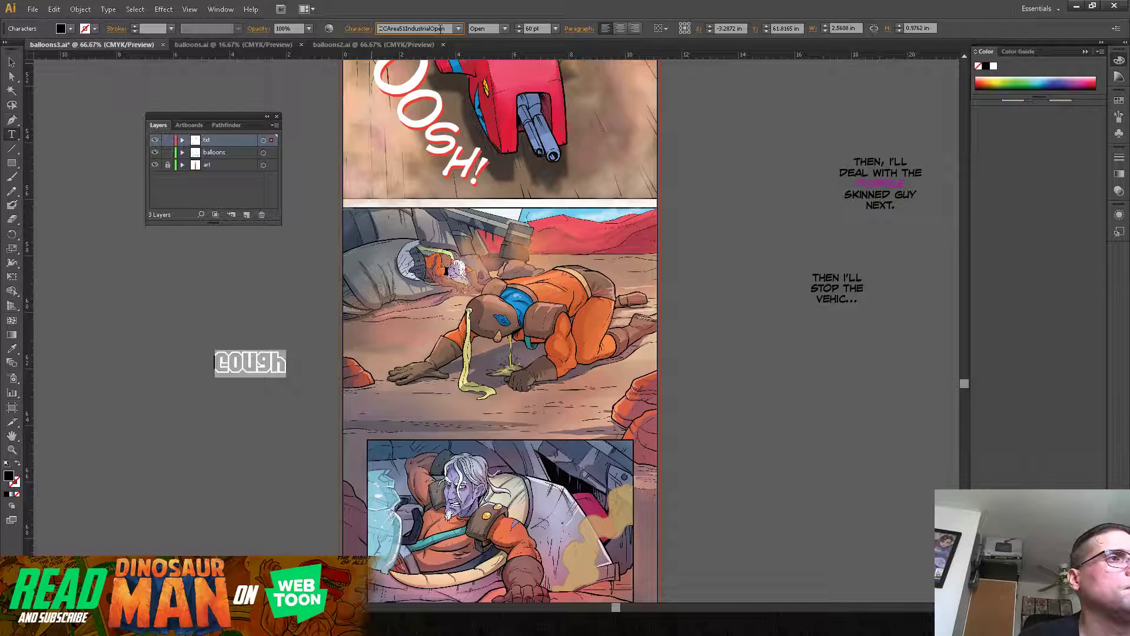
key(Up)
key(Up)
key(Up)
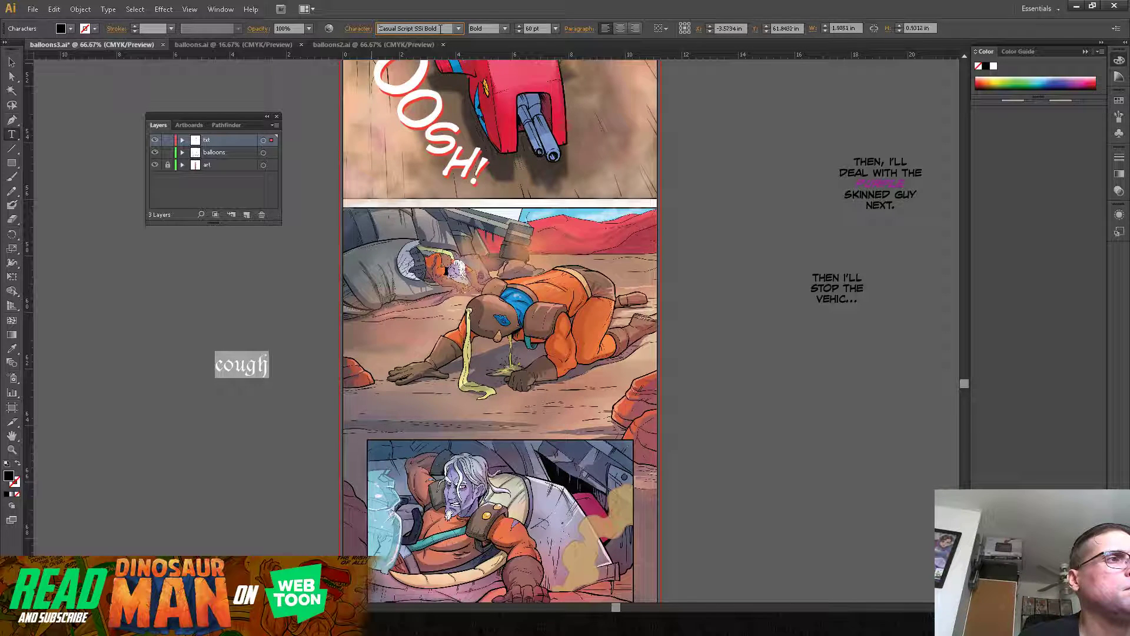
key(Down)
key(Down)
key(Down)
key(Down)
key(Down)
key(Down)
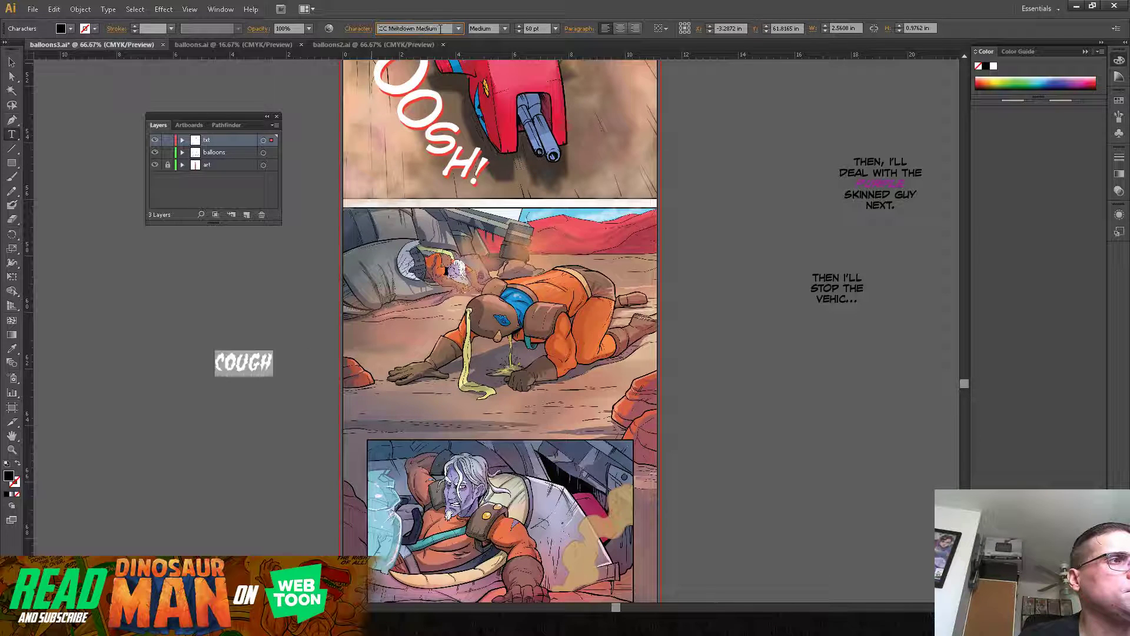
key(Down)
key(Down)
key(Down)
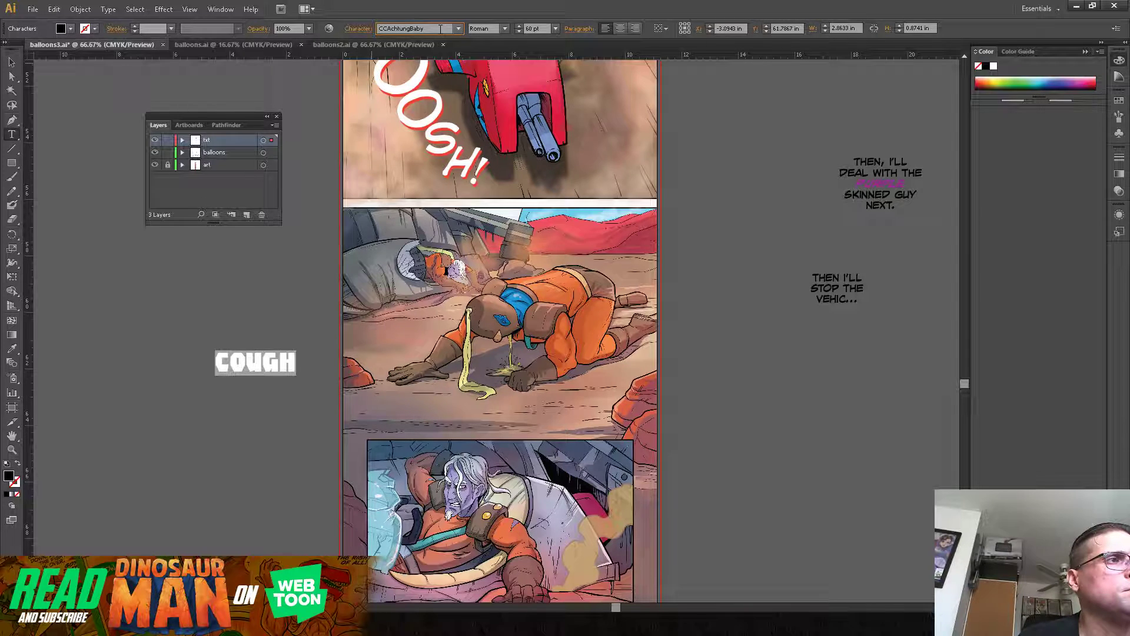
key(Down)
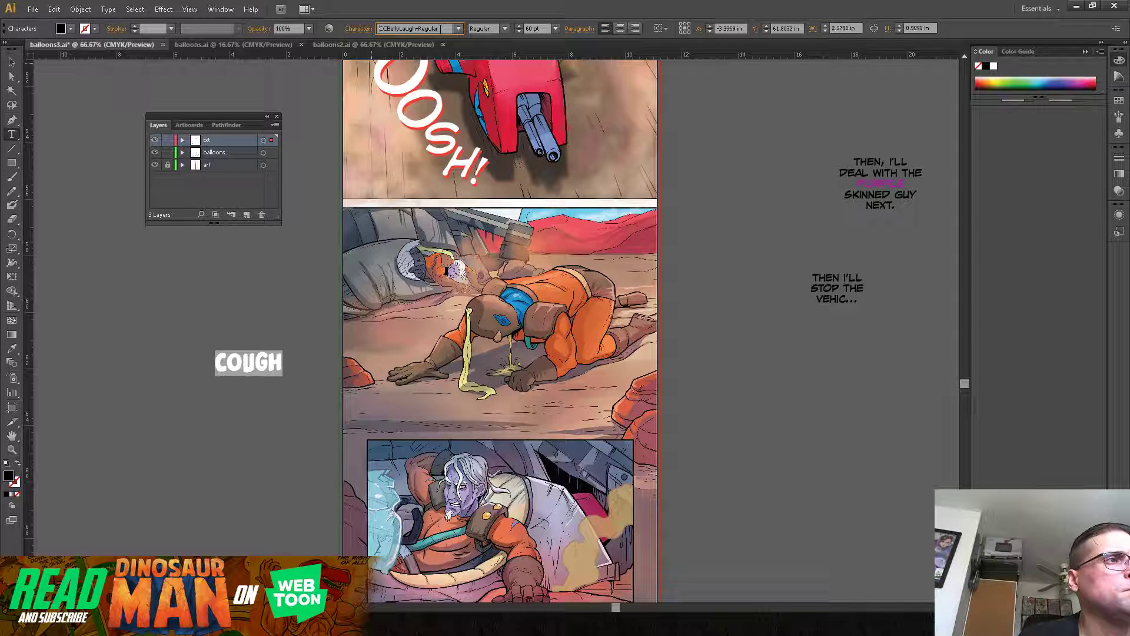
key(Down)
key(Down)
key(Down)
key(Down)
key(Down)
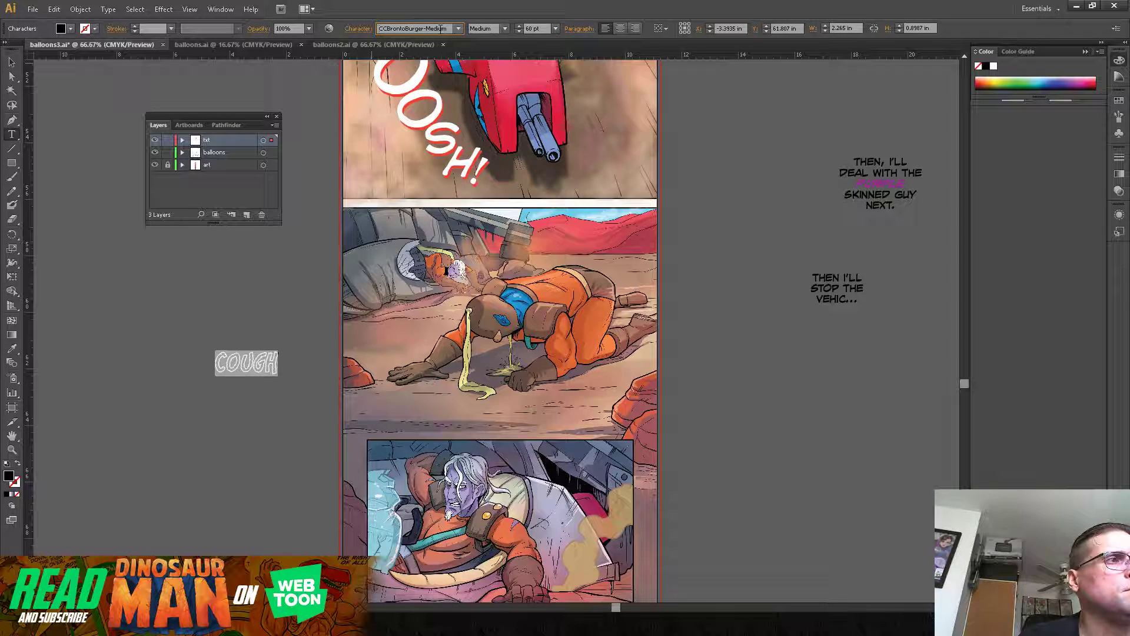
key(Down)
key(Down)
key(Down)
key(Down)
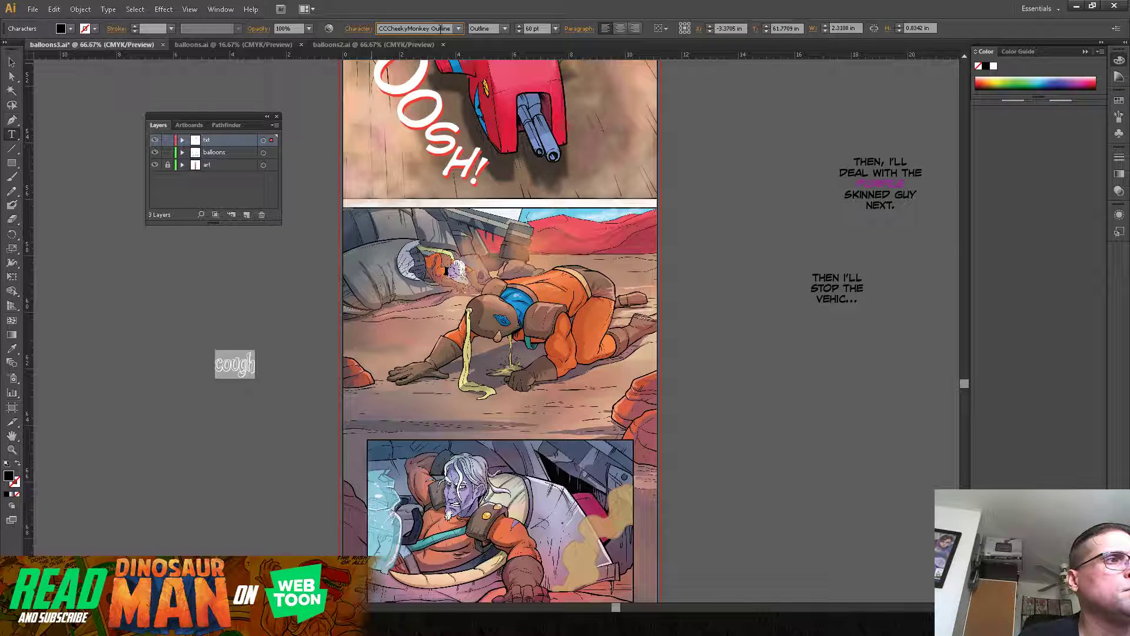
key(Down)
key(Down)
key(Down)
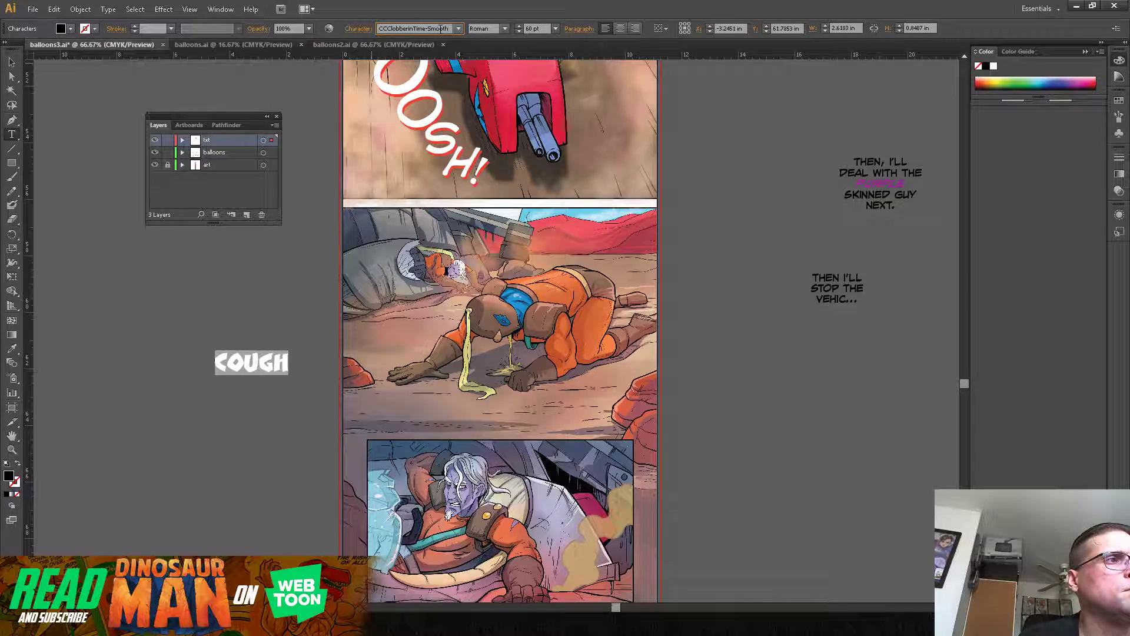
key(Down)
key(Down)
key(Down)
key(Down)
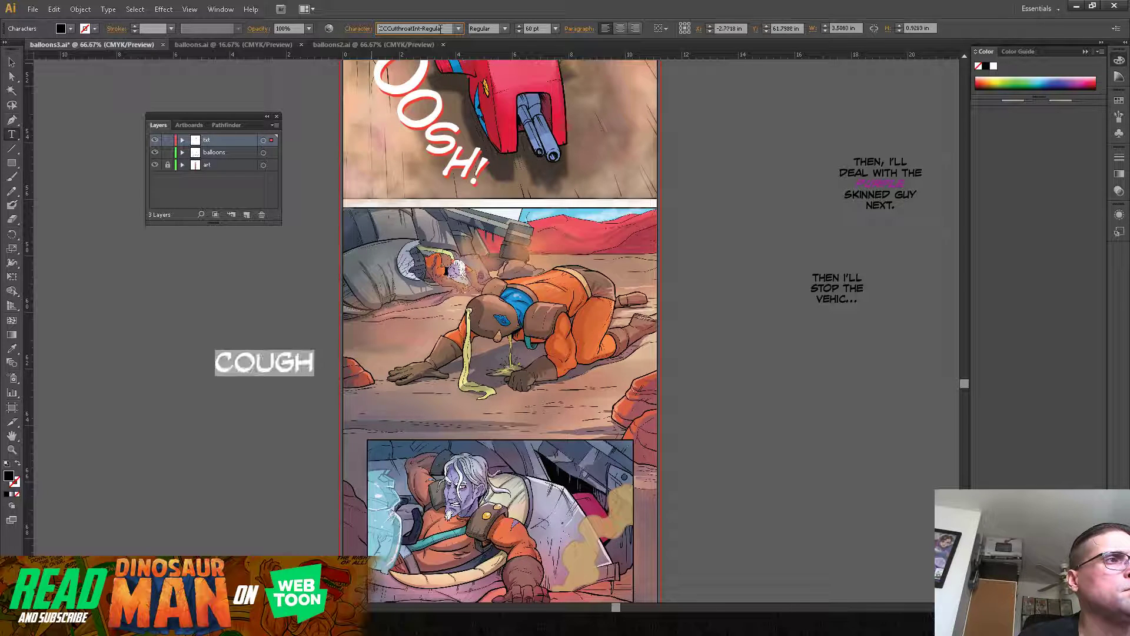
key(Down)
key(Down)
key(Up)
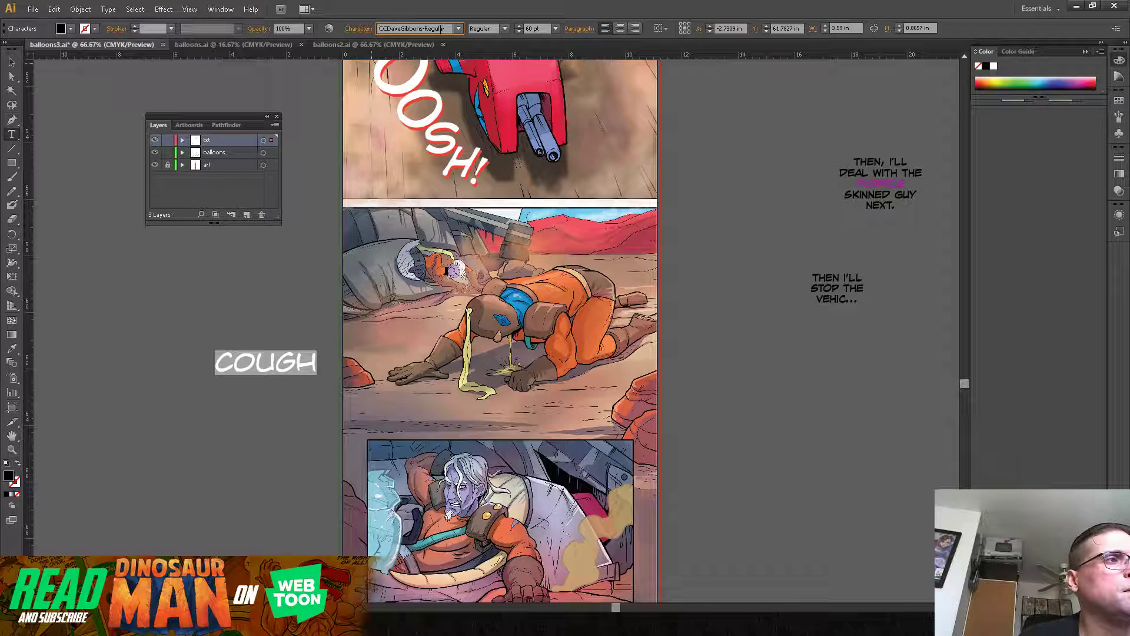
key(Down)
key(Down)
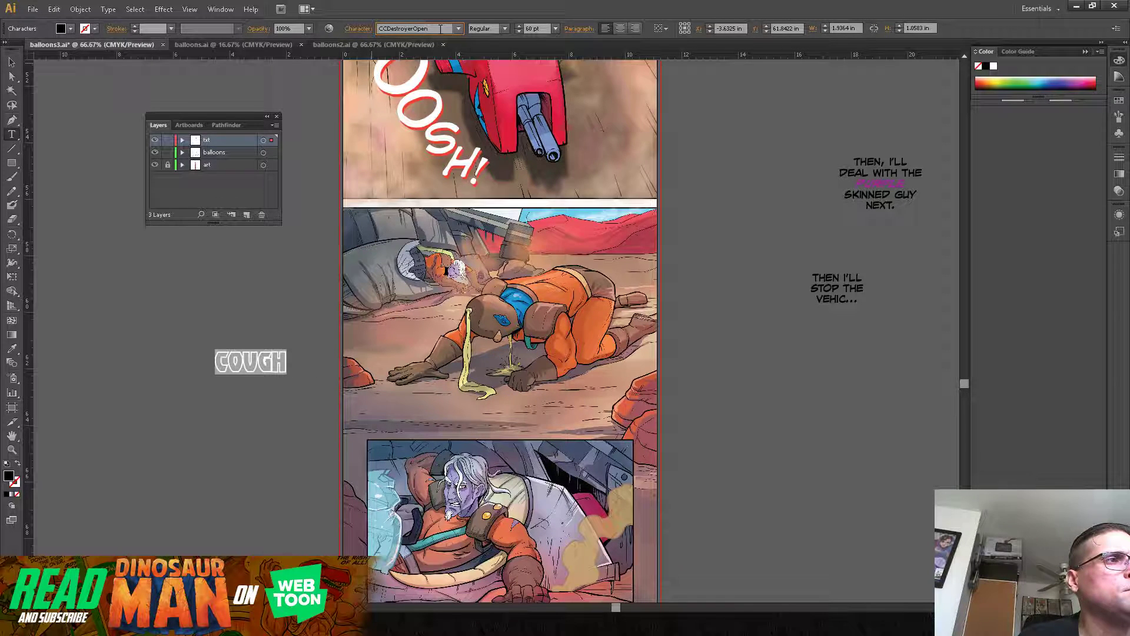
key(Down)
key(Down)
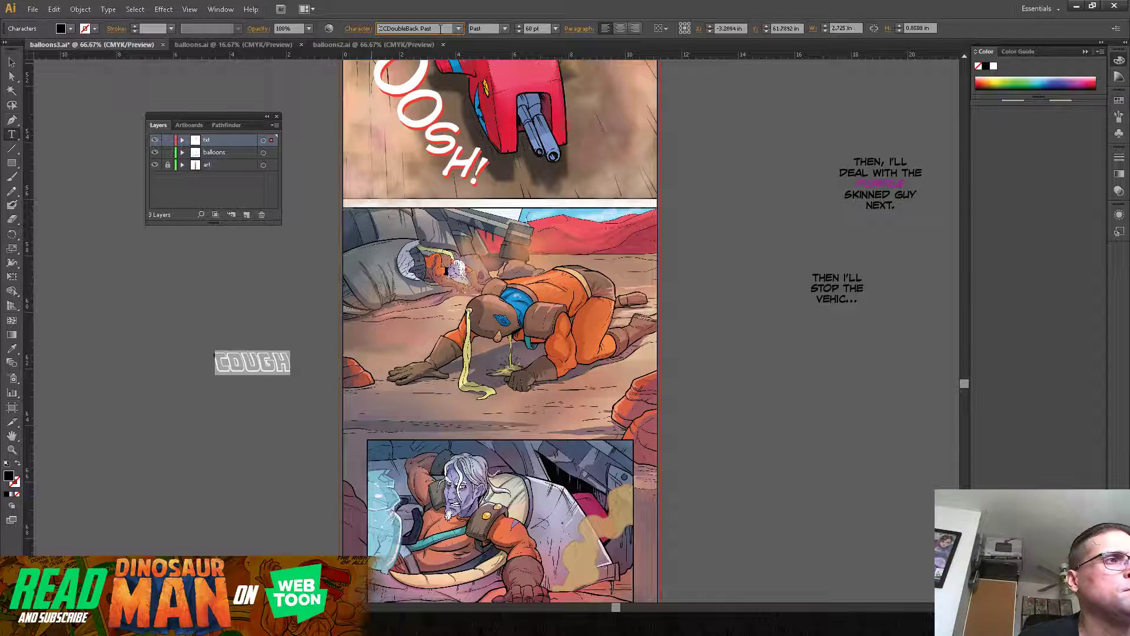
key(Down)
key(Down)
key(Down)
key(Down)
key(Down)
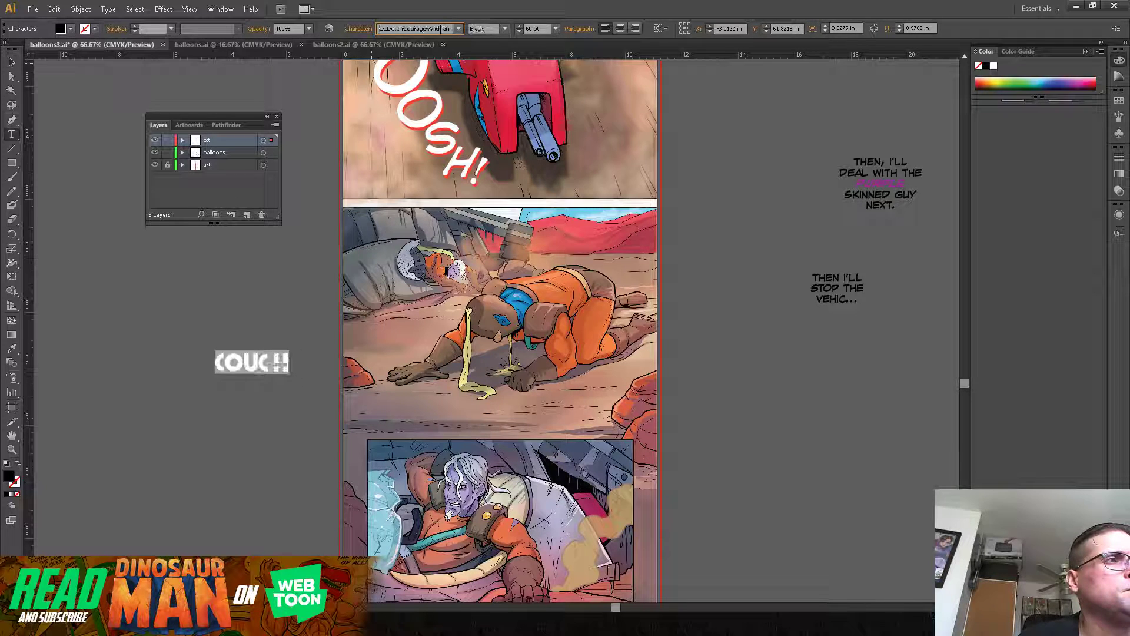
key(Down)
key(Down)
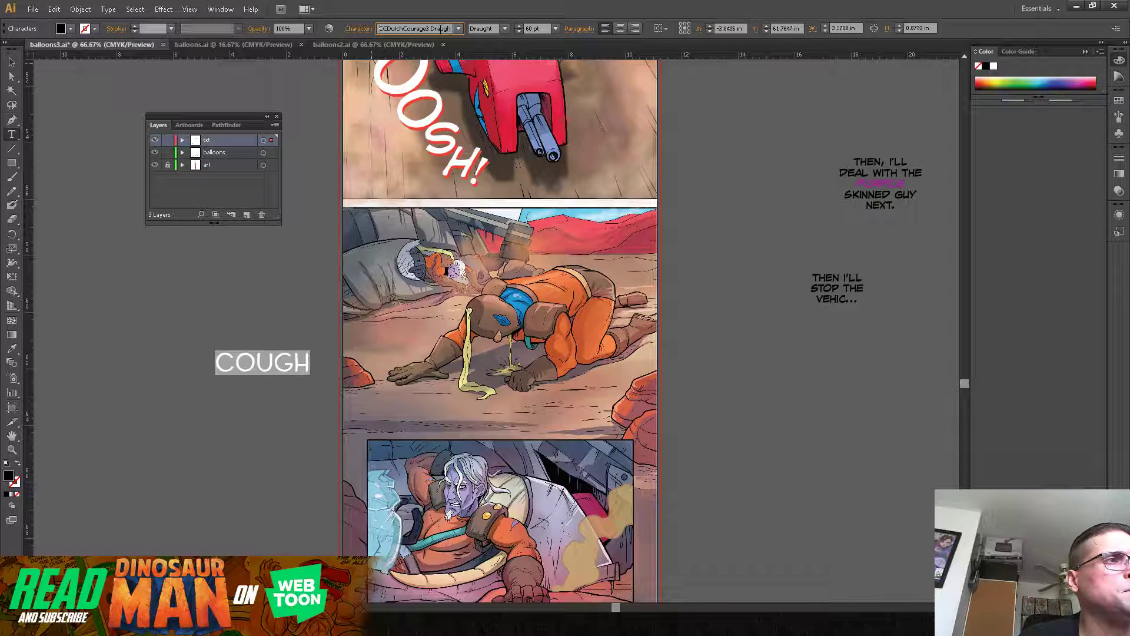
key(Down)
key(Down)
key(Down)
key(Down)
key(Down)
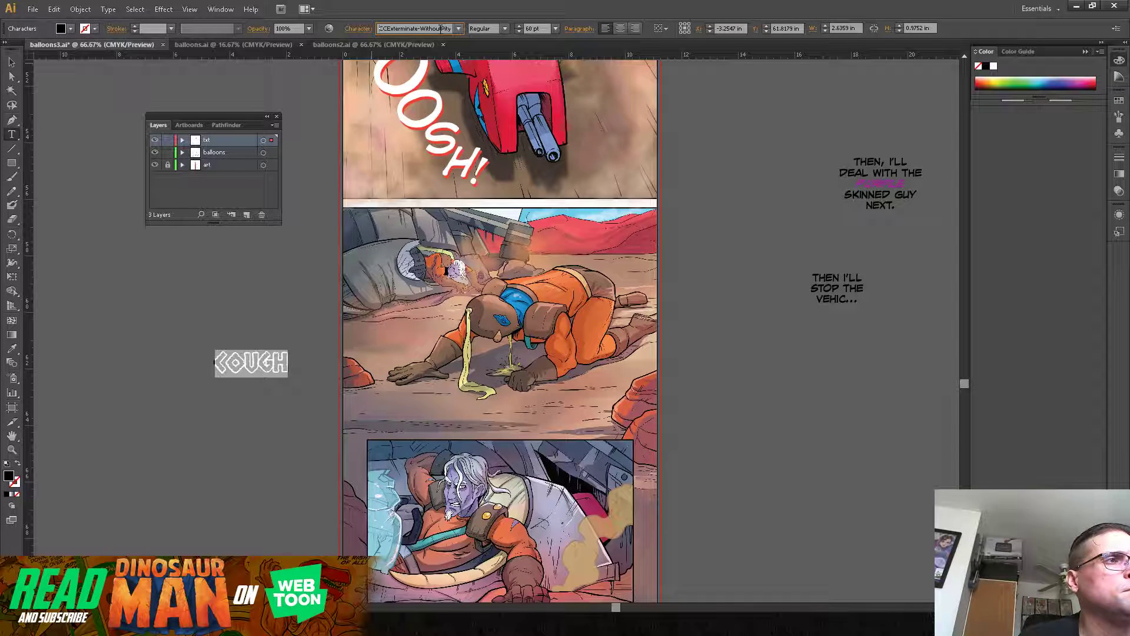
key(Down)
key(Down)
key(Down)
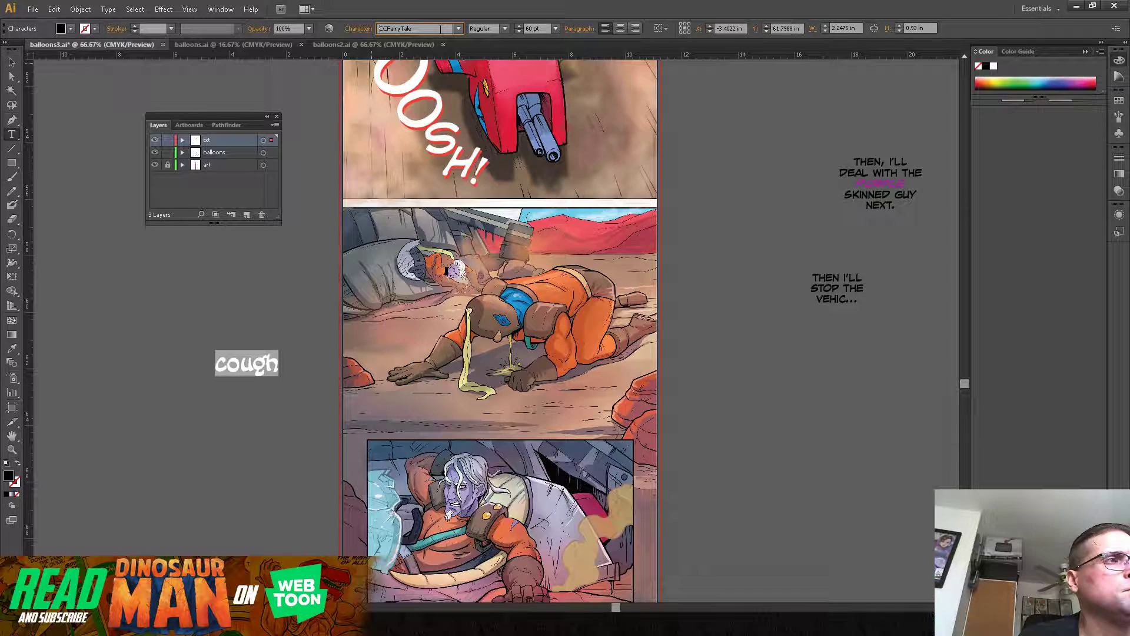
key(Down)
key(Down)
key(Down)
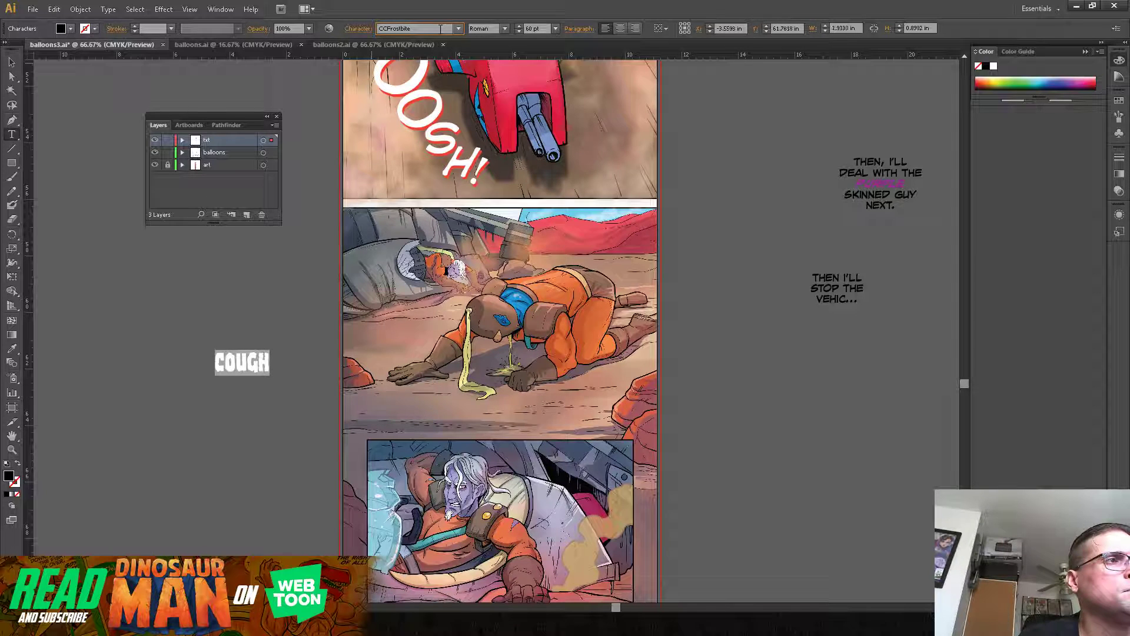
key(Down)
key(Down)
key(Down)
key(Down)
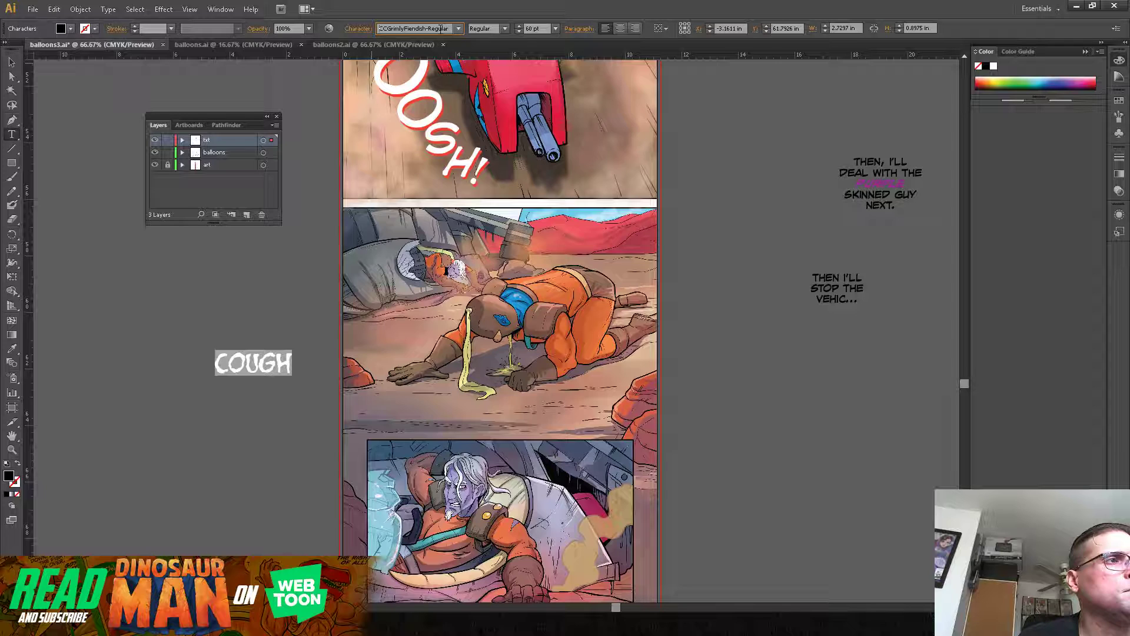
click(12, 61)
drag(283, 367, 466, 408)
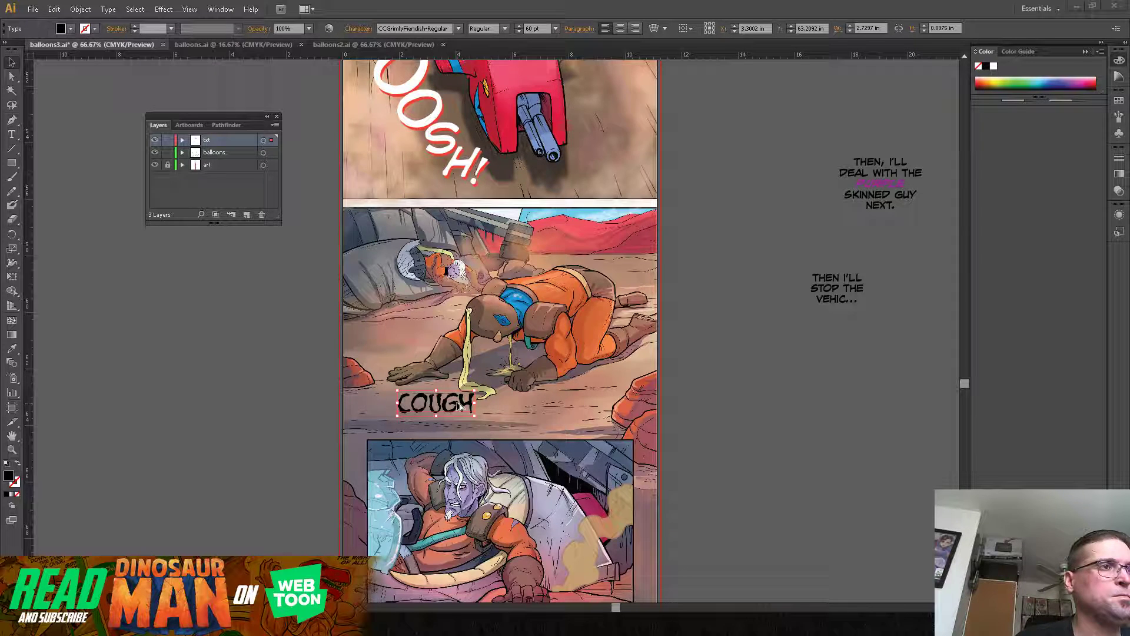
Step: Duplicate the "COUGH" lettering beside itself on the ground of the crawling-man panel and retype the copy as "ACK*"
drag(451, 406, 608, 402)
key(t)
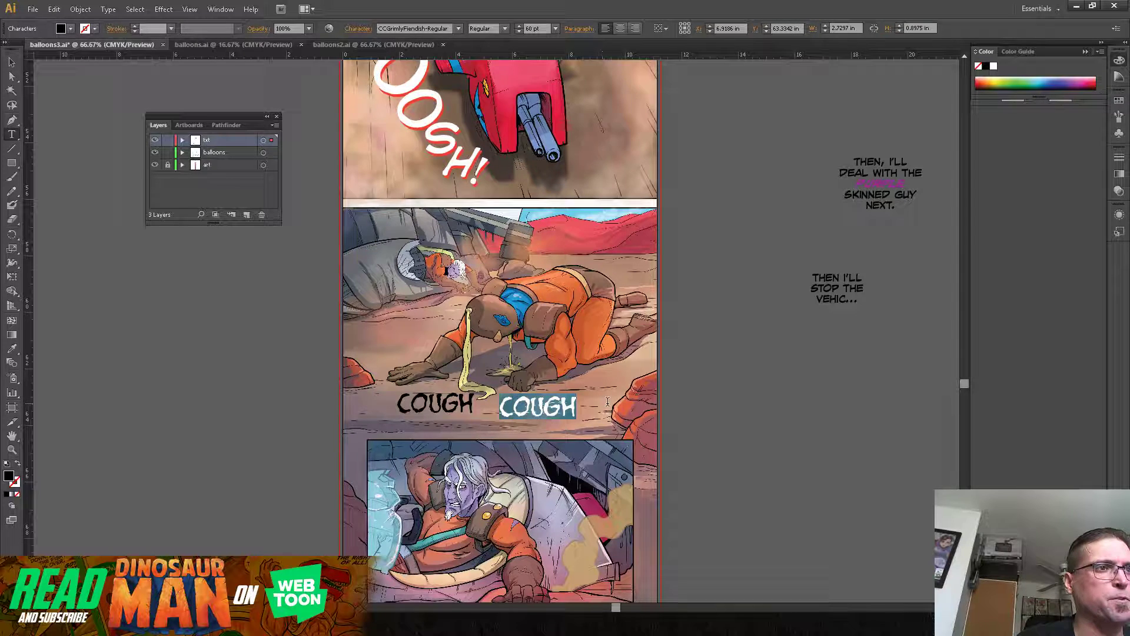
text(ACK*)
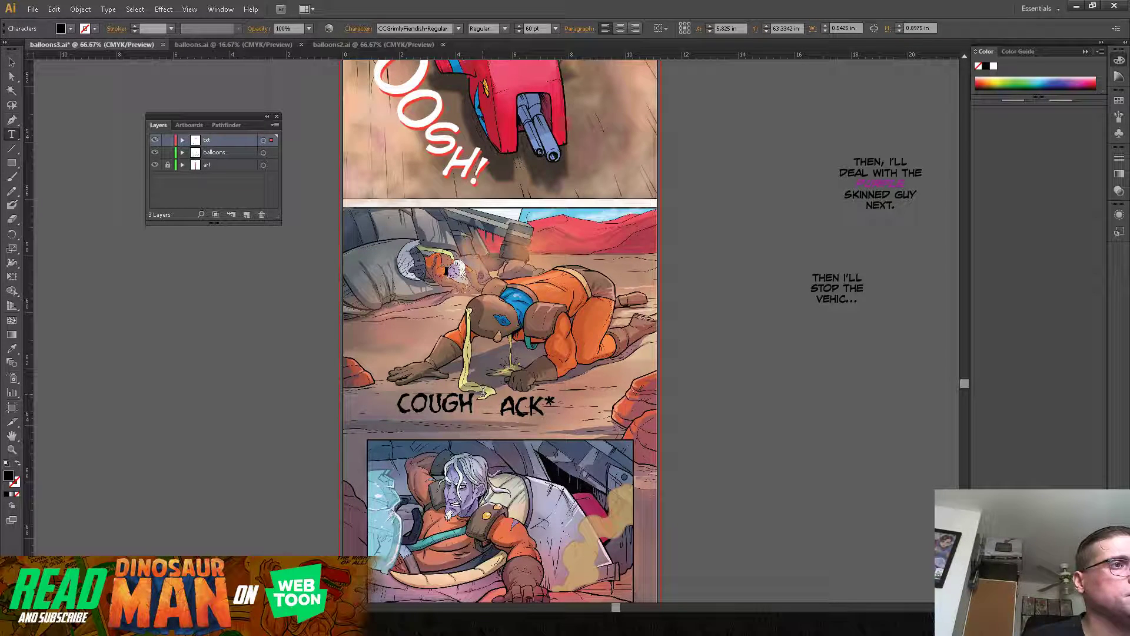
Step: Add an asterisk after the original "COUGH" lettering so it reads "COUGH*"
click(476, 397)
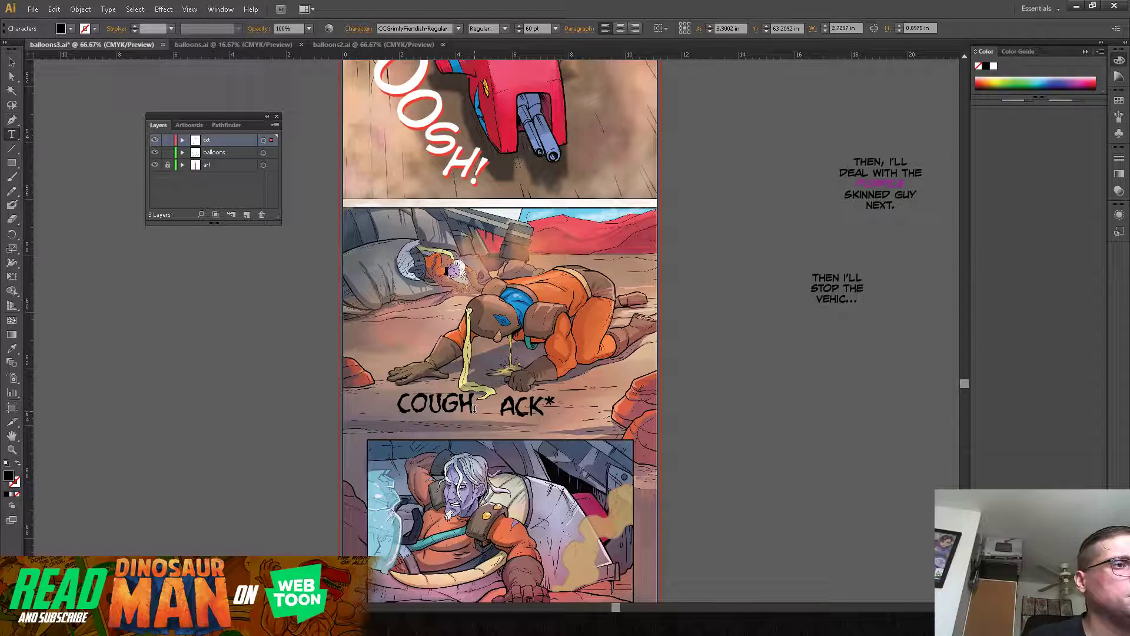
text(*)
click(12, 62)
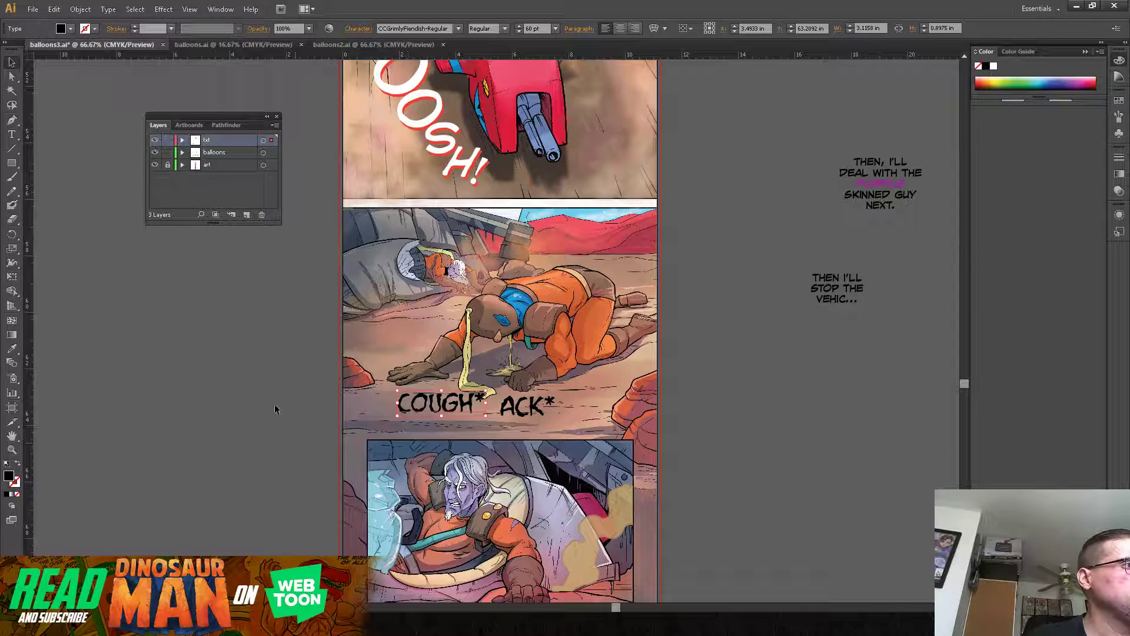
Step: Nudge the "COUGH*" text up slightly, then convert it to outlines and ungroup it into separate letters
click(12, 450)
click(523, 394)
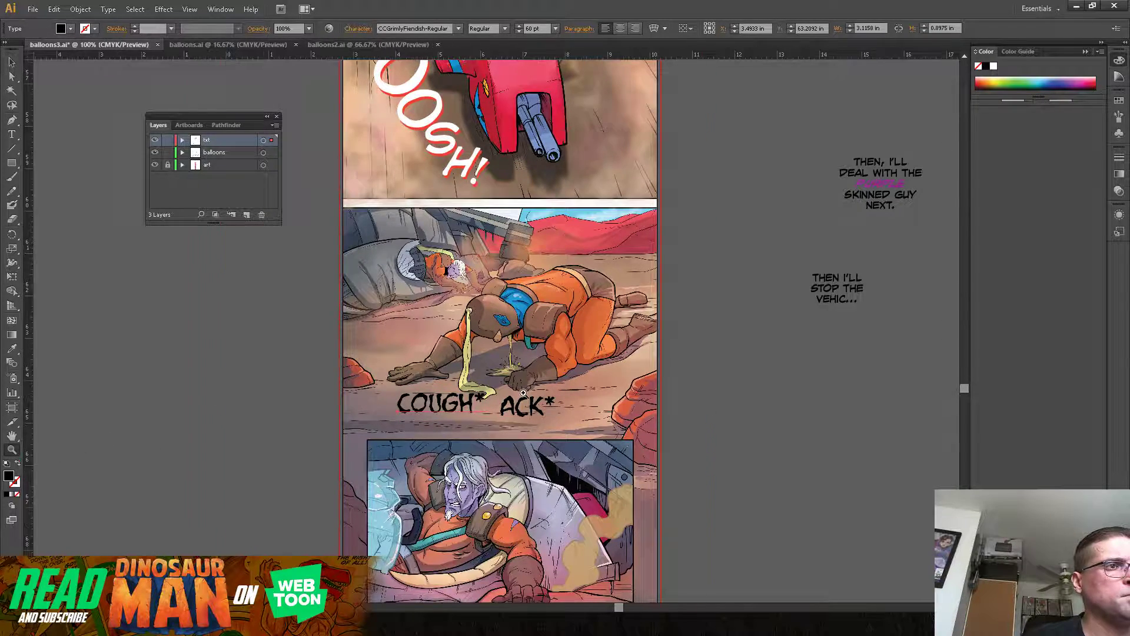
click(524, 394)
drag(474, 126, 536, 299)
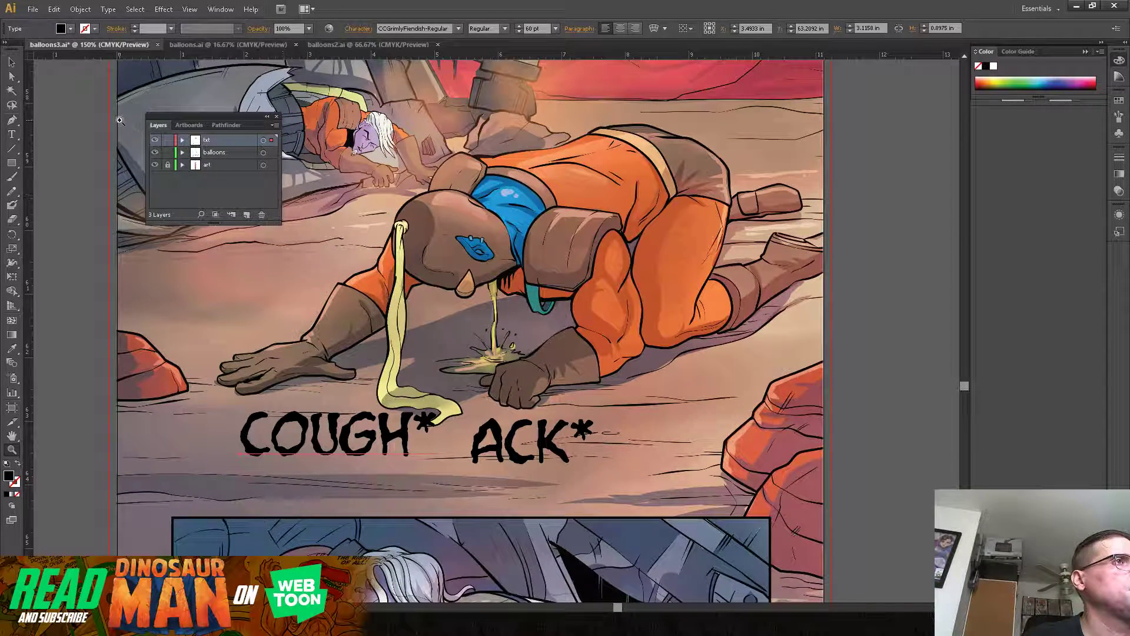
click(12, 61)
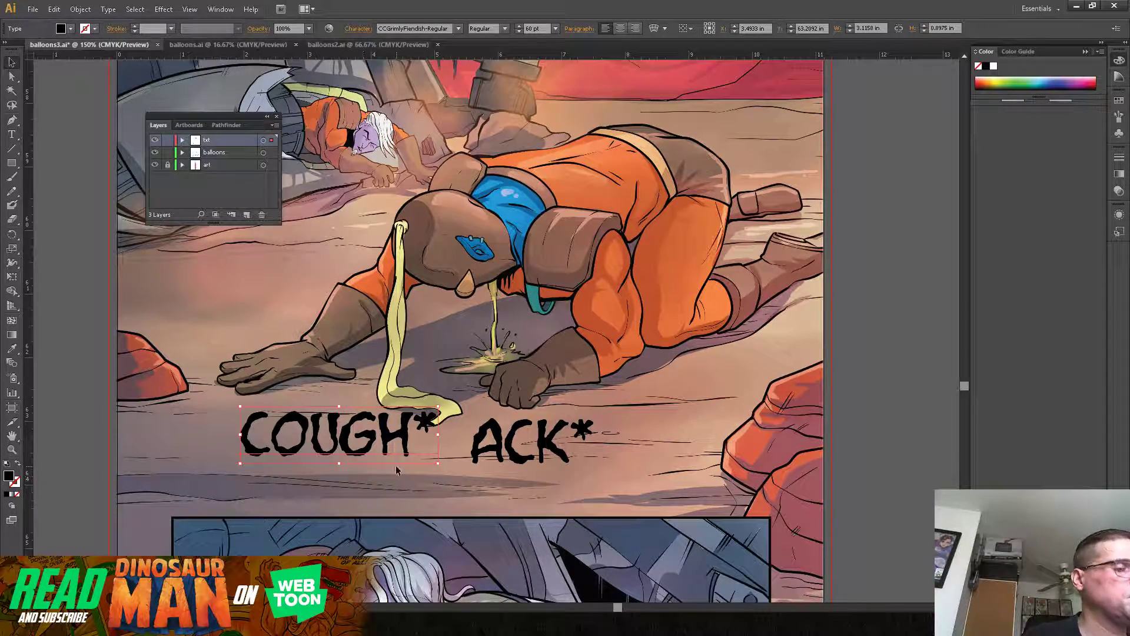
drag(408, 437, 405, 424)
right_click(399, 428)
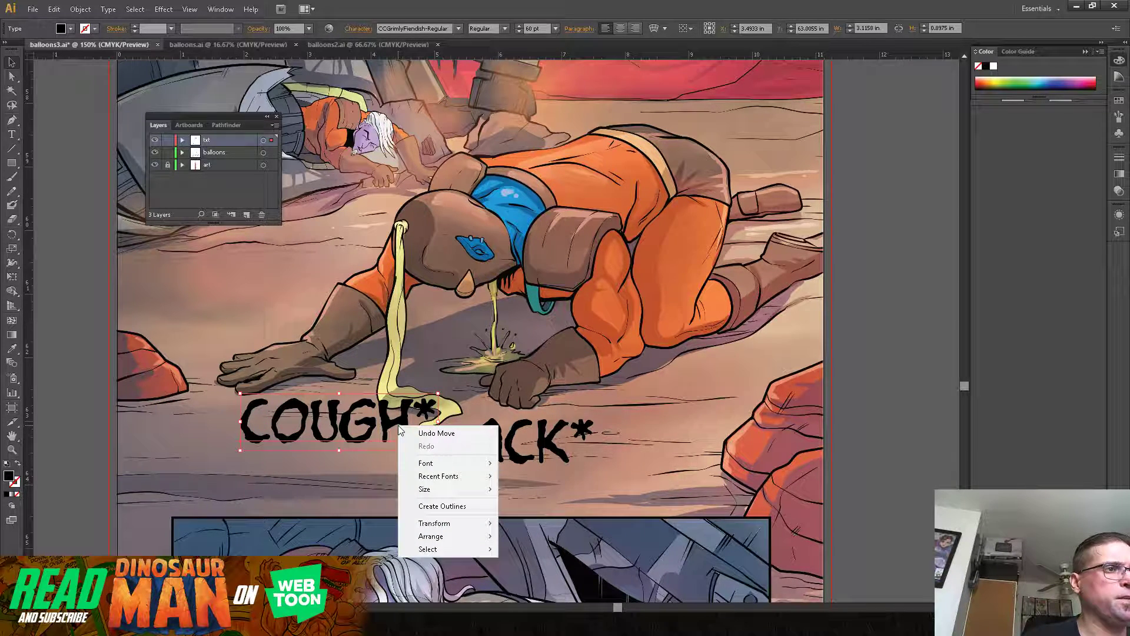
click(427, 506)
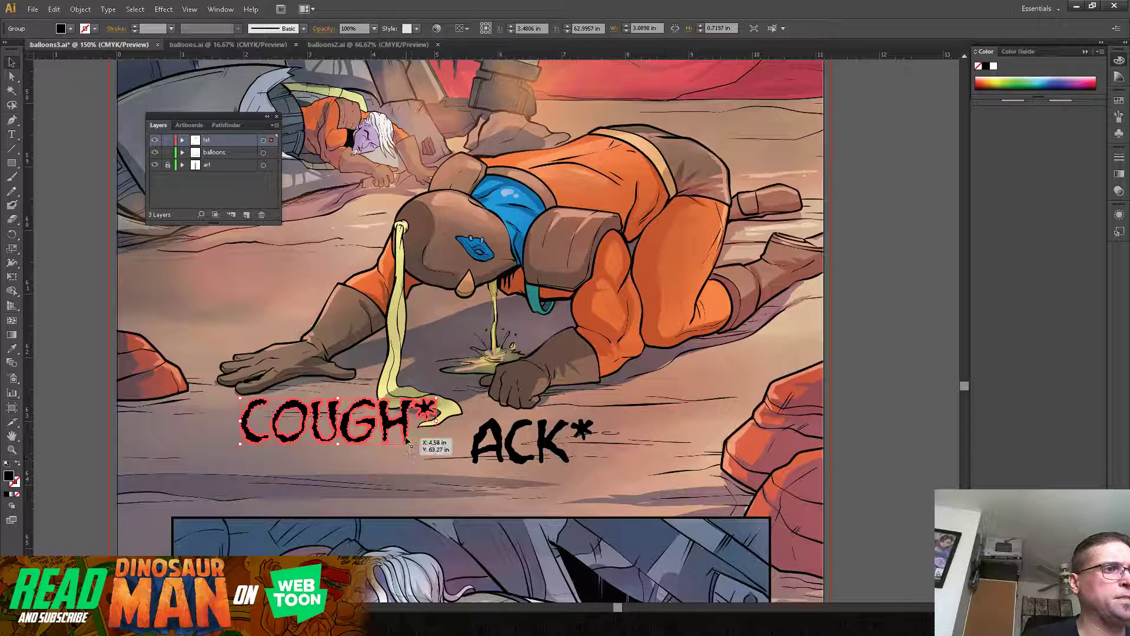
right_click(406, 430)
click(415, 497)
click(369, 488)
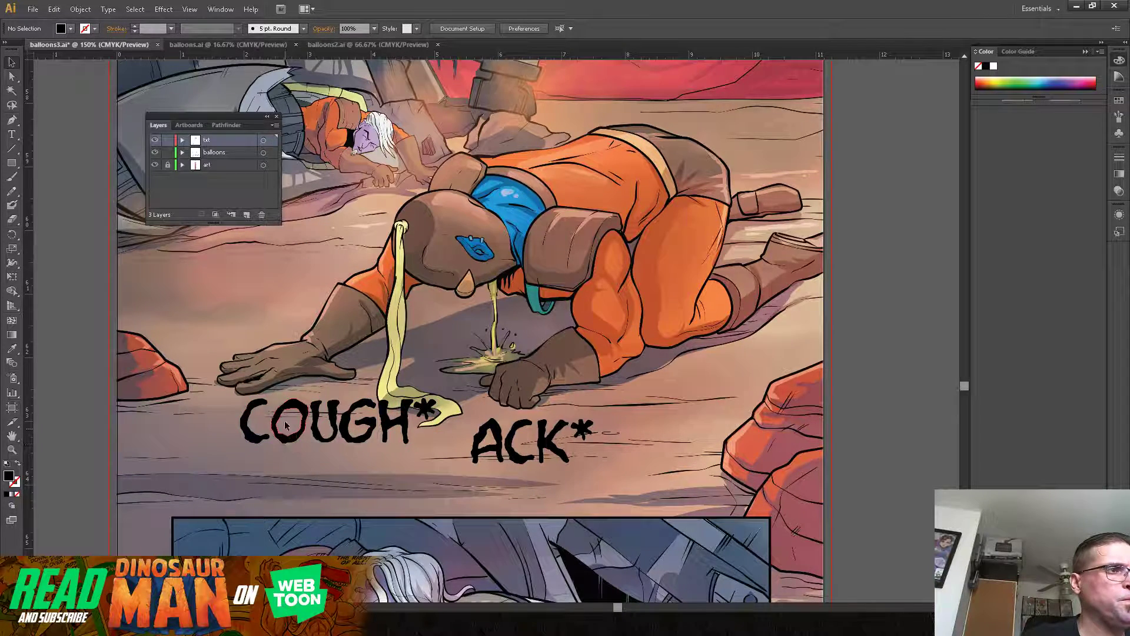
Step: Shift the individual "COUGH*" letters and asterisk up, down and closer together for an uneven, bouncing baseline
drag(287, 411, 281, 398)
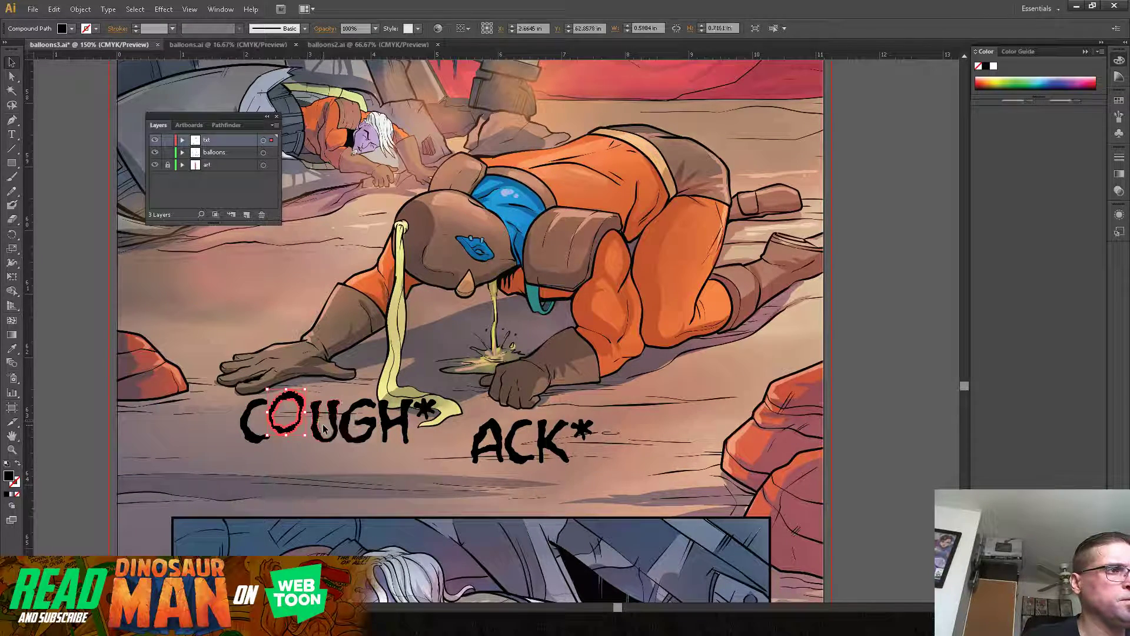
drag(321, 438, 314, 438)
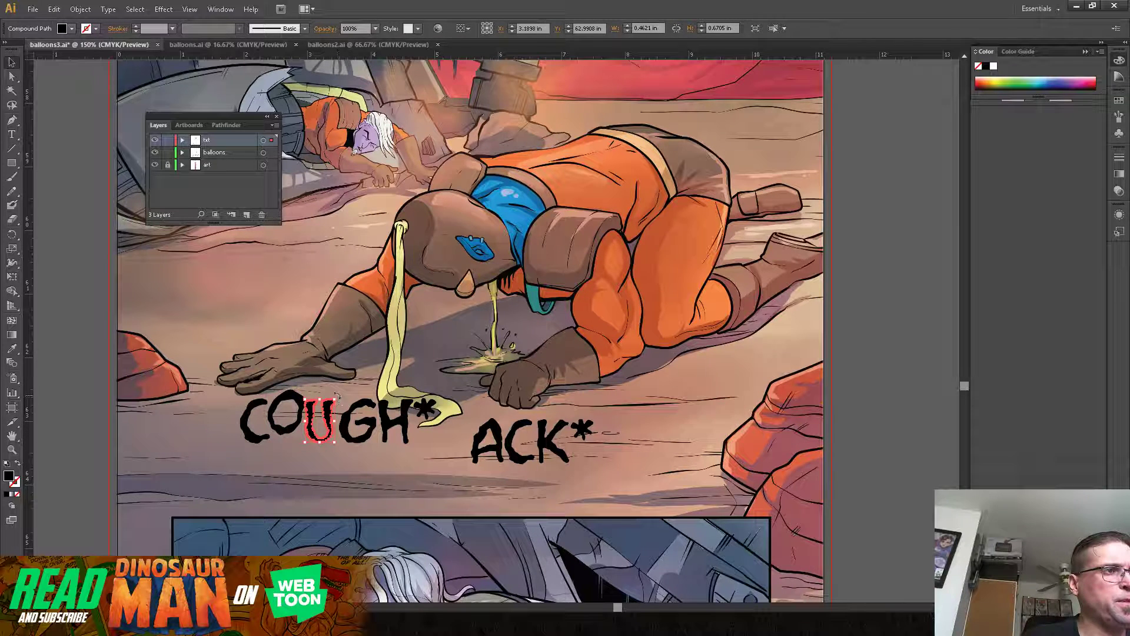
drag(339, 396, 339, 396)
drag(372, 434, 423, 403)
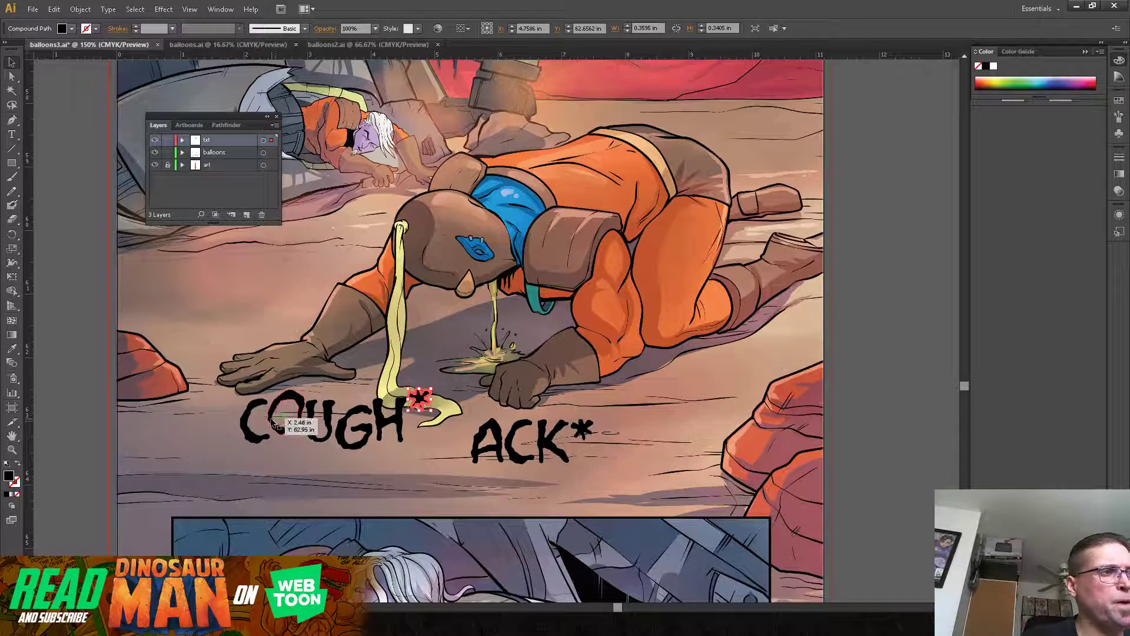
Step: Convert the "ACK*" text to outlines and ungroup it into separate letters
right_click(498, 455)
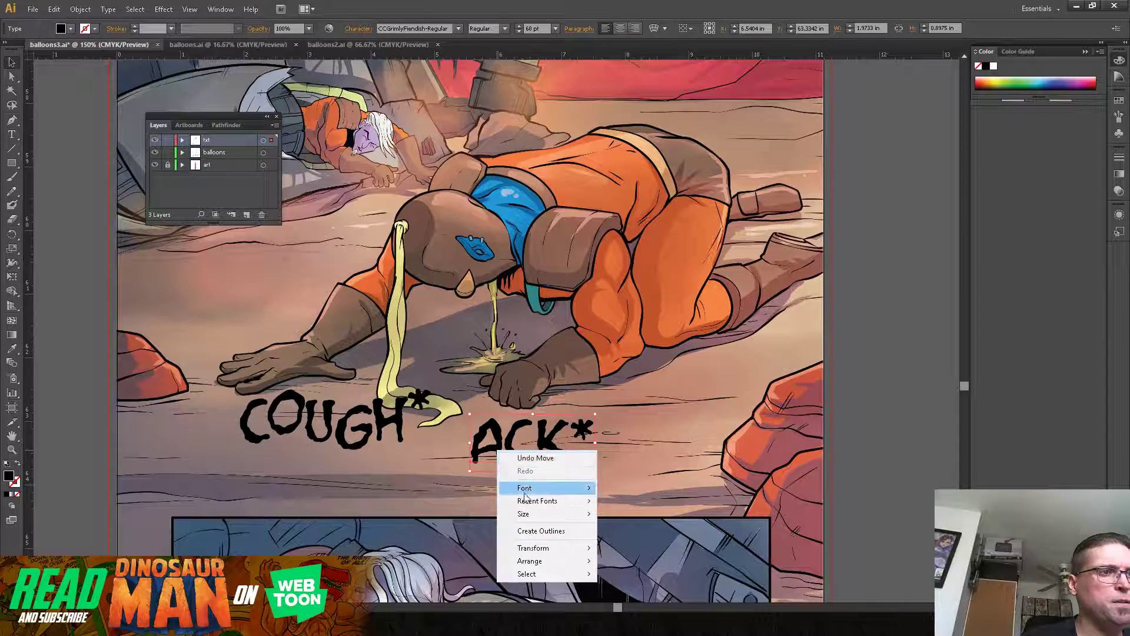
click(533, 530)
right_click(514, 456)
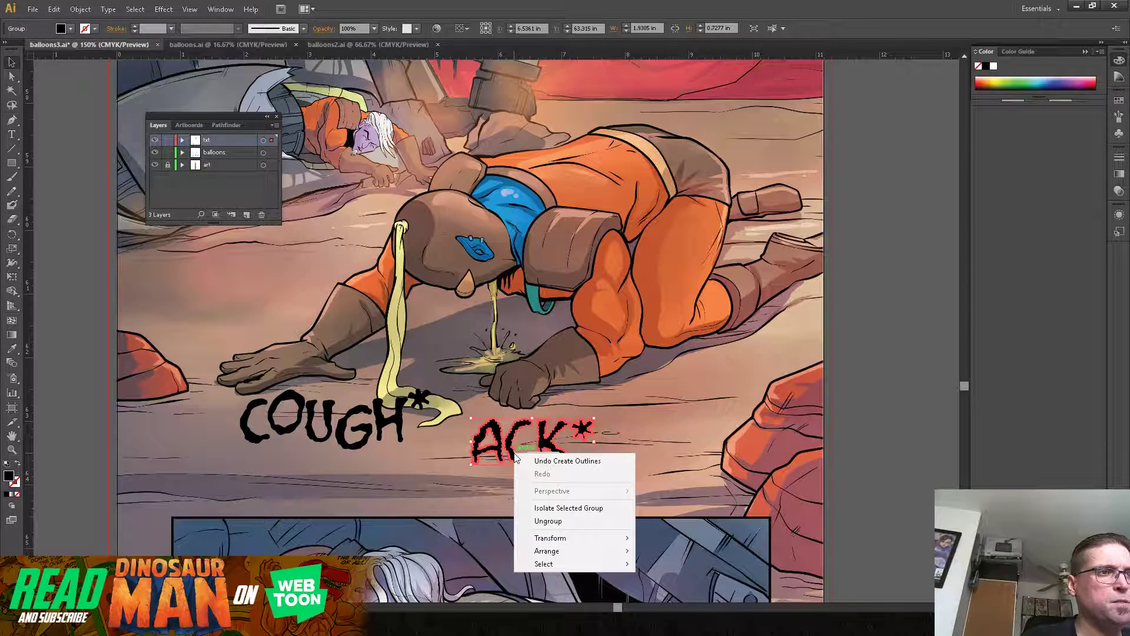
click(546, 517)
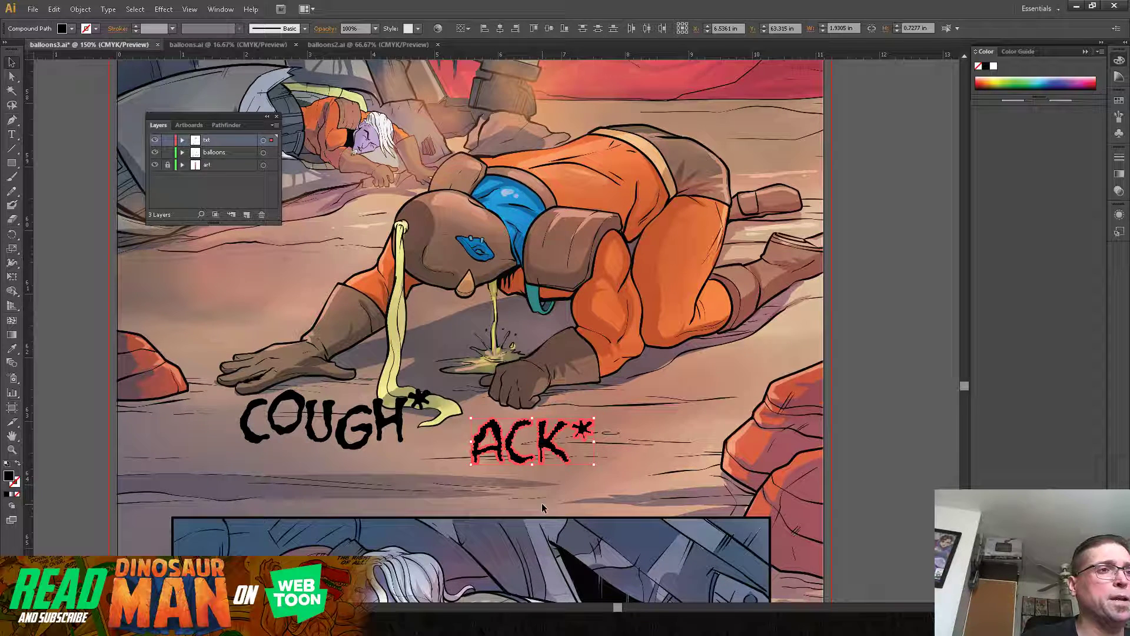
Step: Stagger the "ACK*" letters by lowering the C and tightening the spacing of the K and asterisk
click(502, 452)
click(503, 457)
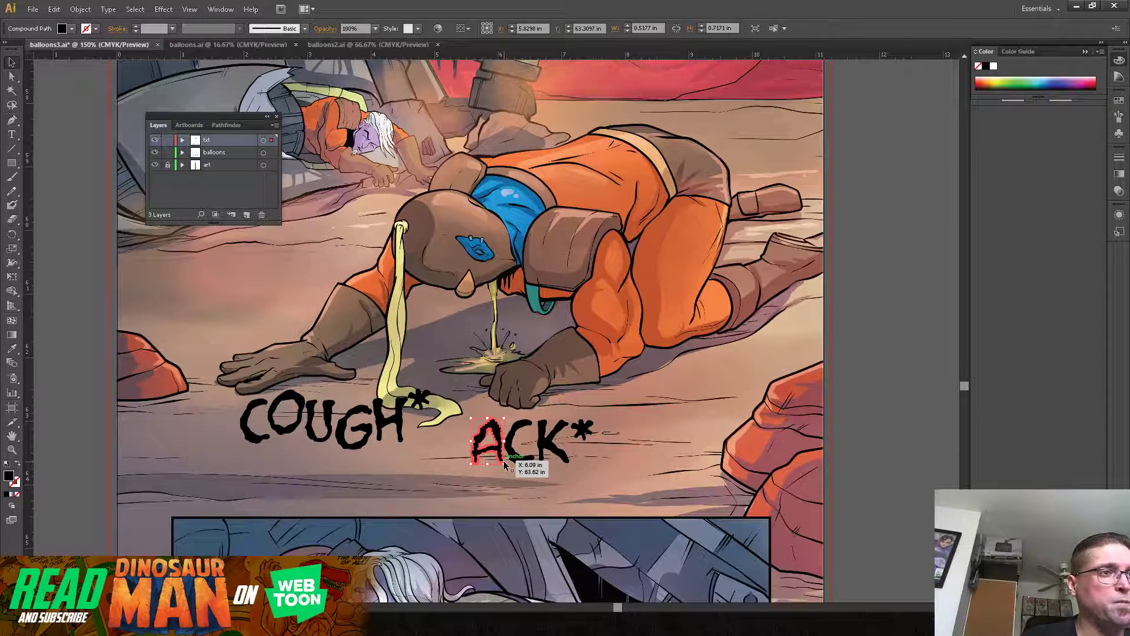
drag(503, 461, 513, 465)
drag(531, 427, 567, 429)
Step: Group the loose "ACK*" letters into one object and the loose "COUGH*" letters into another
drag(469, 481, 580, 427)
right_click(569, 425)
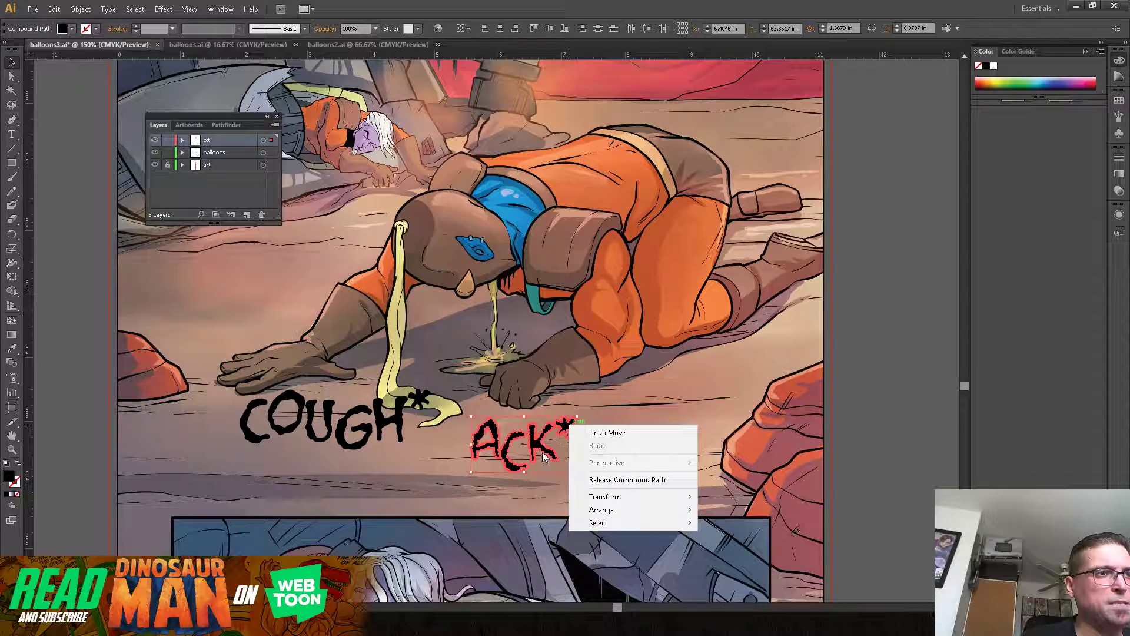
click(540, 449)
click(80, 9)
click(94, 48)
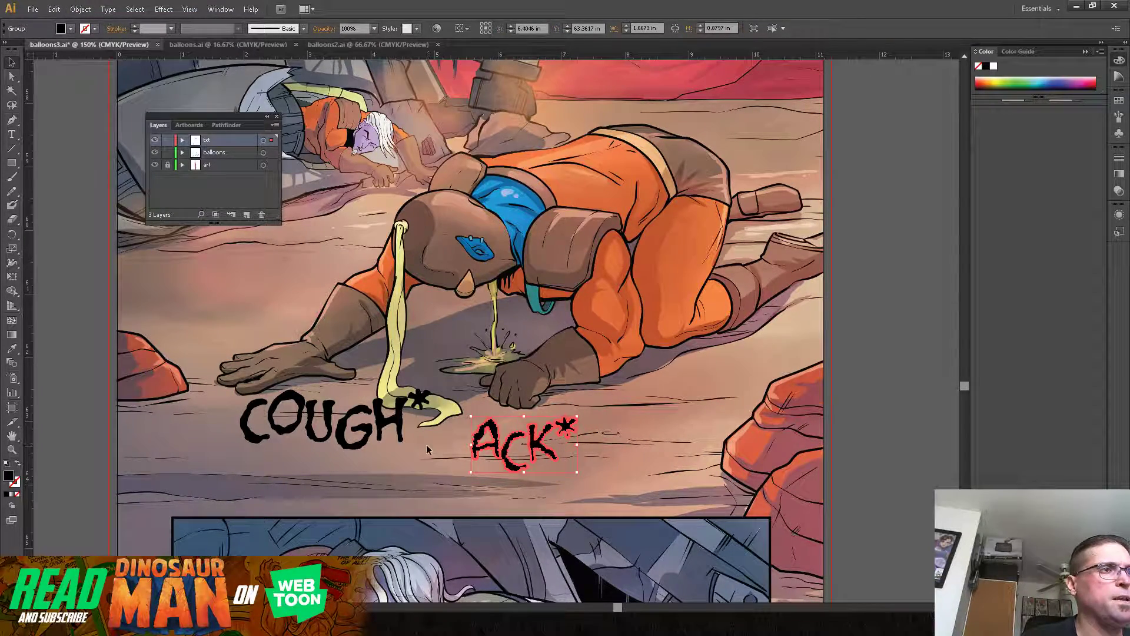
click(190, 468)
click(427, 404)
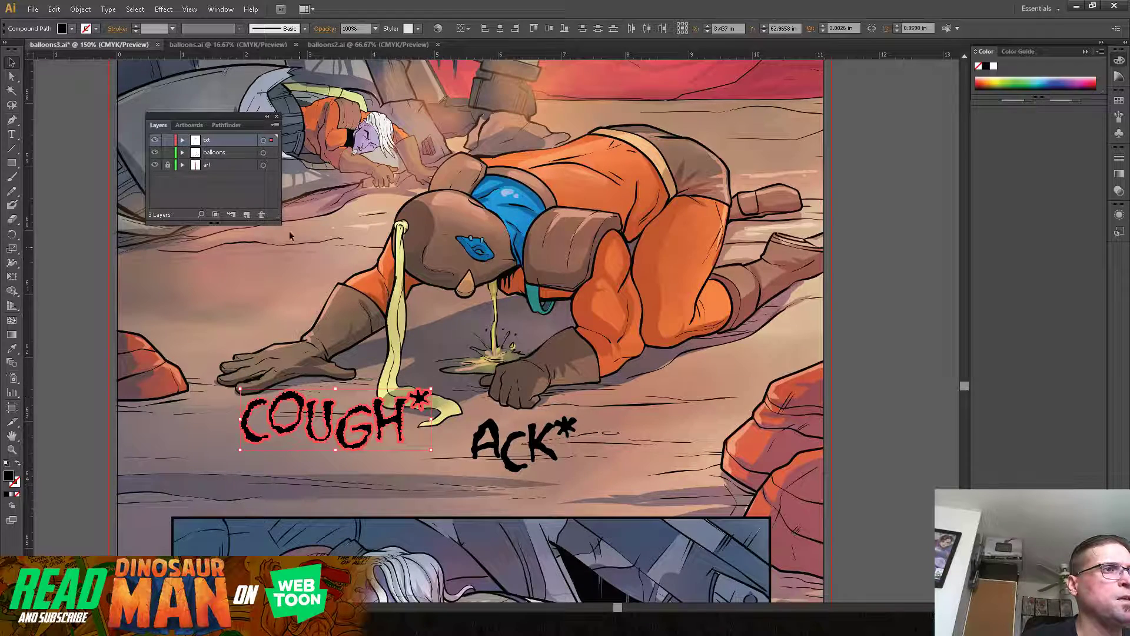
click(80, 9)
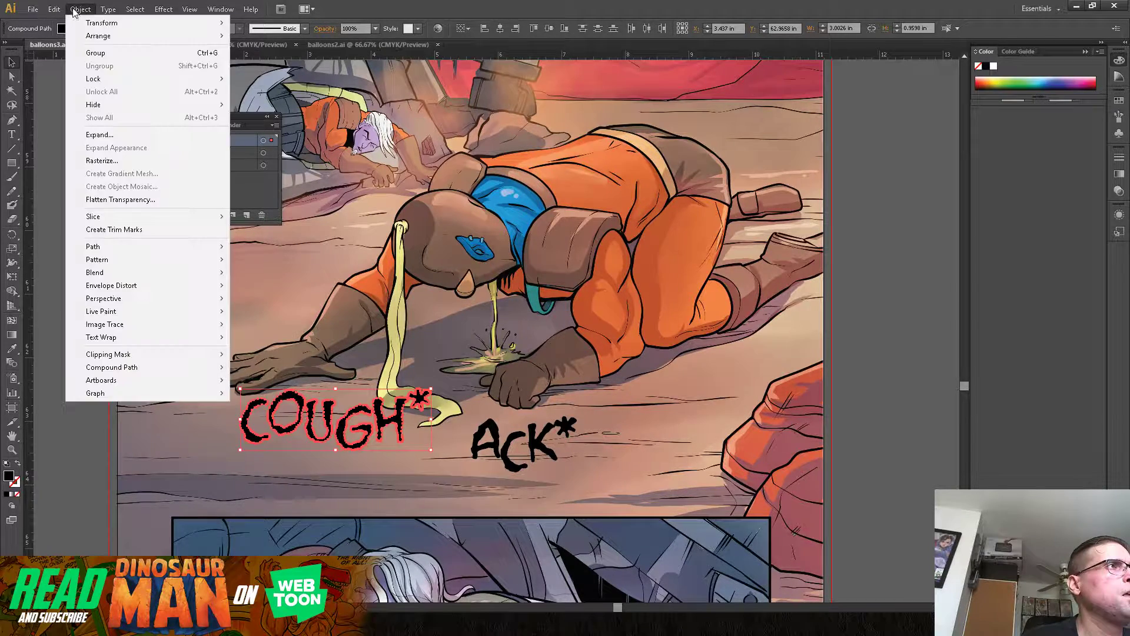
click(92, 54)
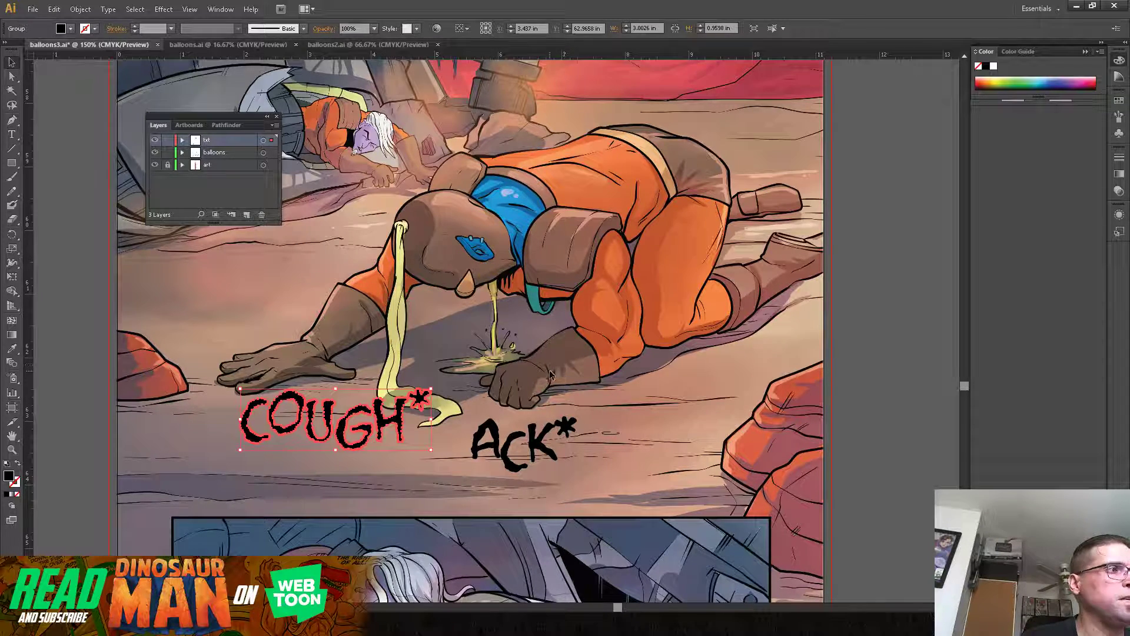
Step: Fill the "COUGH*" group with the yellow swatch
click(70, 29)
click(49, 48)
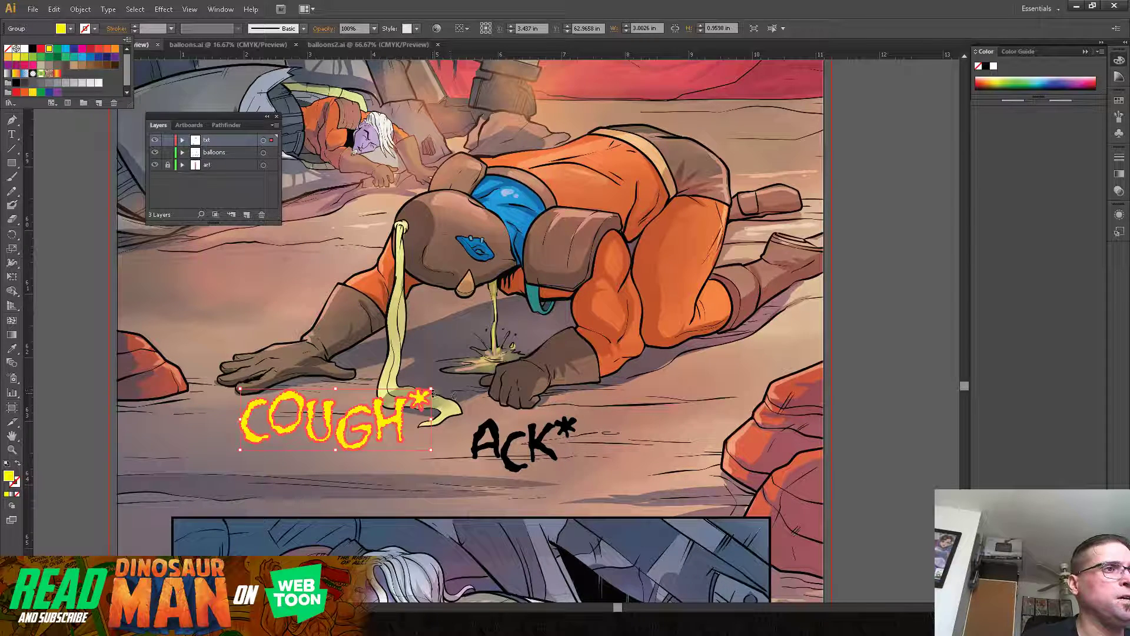
click(428, 393)
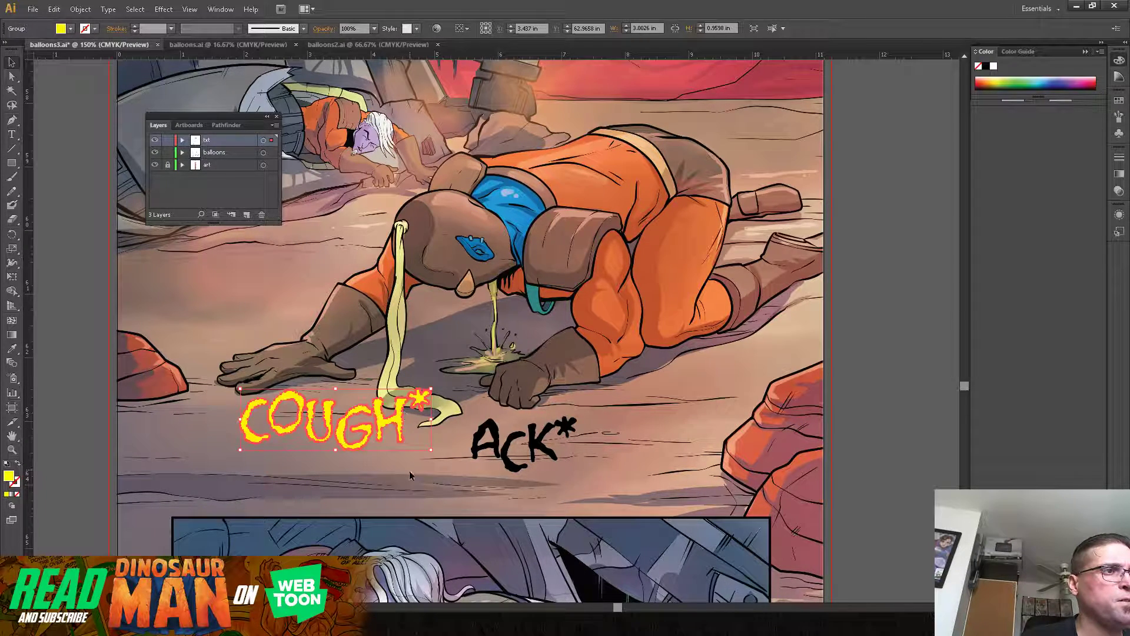
Step: Shrink the "COUGH*" group to about 1.47 in wide and place it just below the crawling man's face
drag(432, 389, 337, 437)
drag(310, 436, 491, 318)
drag(469, 322, 470, 329)
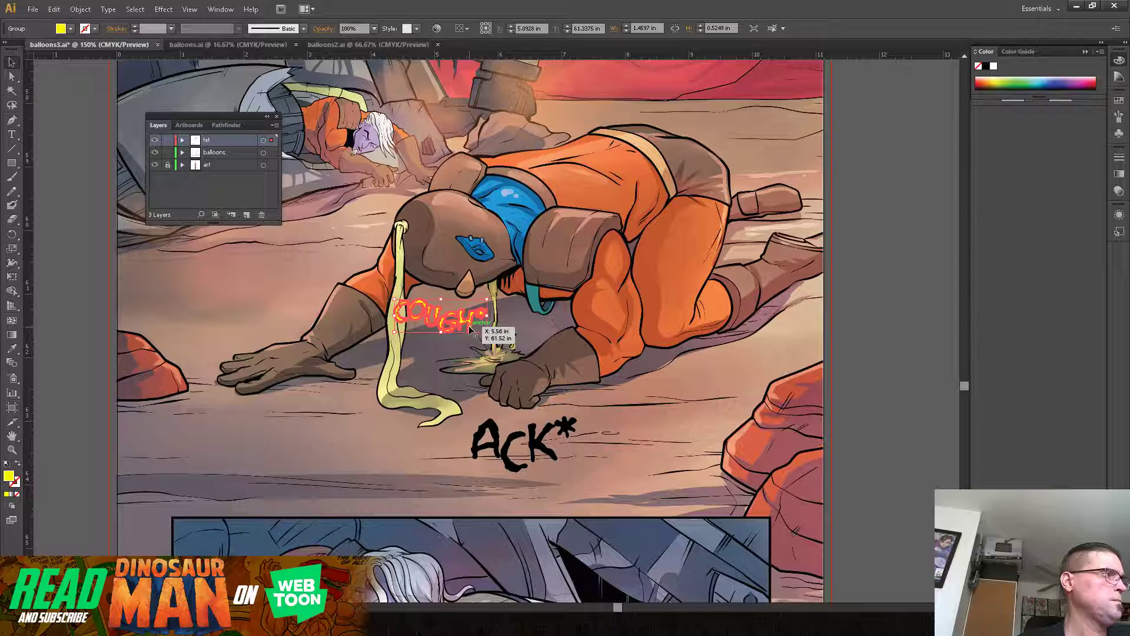
click(456, 353)
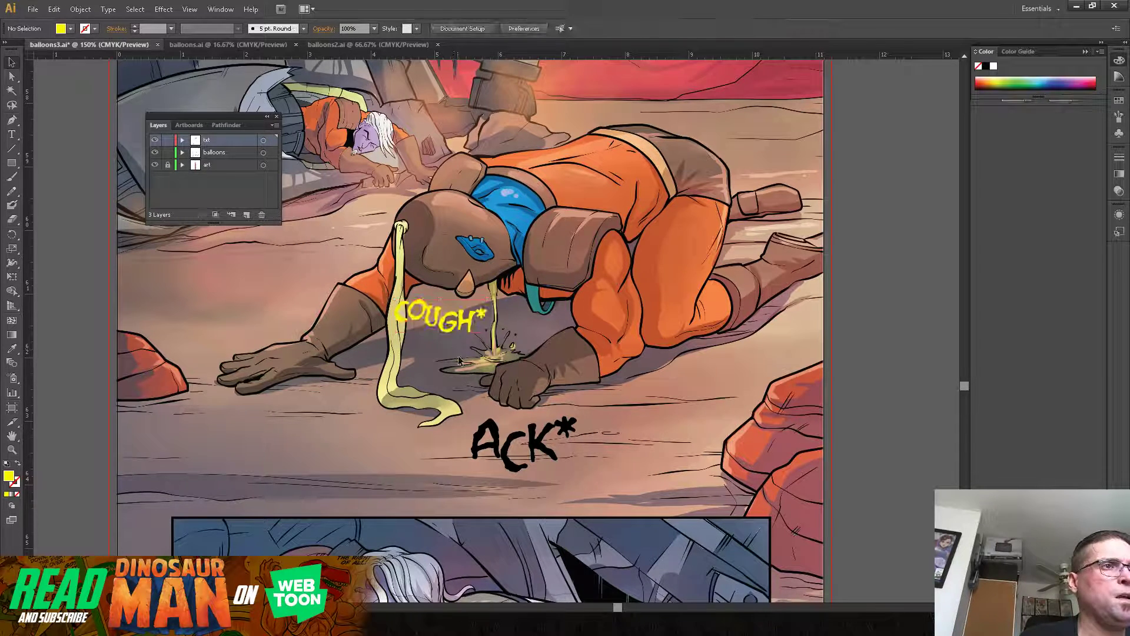
Step: Fill the "ACK*" group with the yellow swatch, then shrink it and place it over the man's near forearm, beside "COUGH*"
click(507, 450)
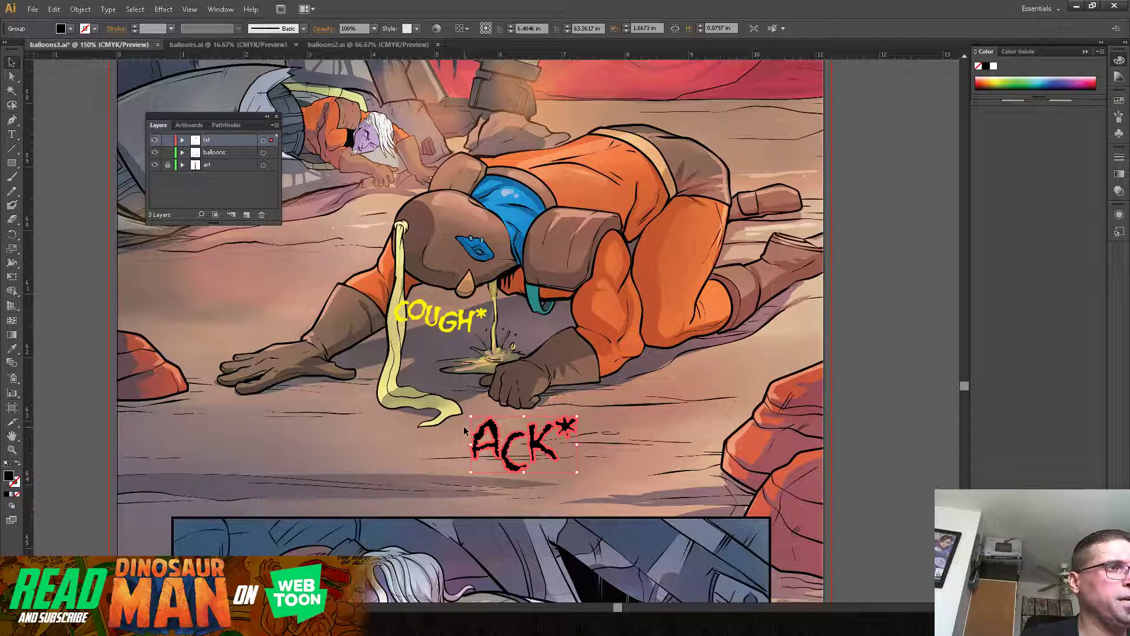
click(70, 29)
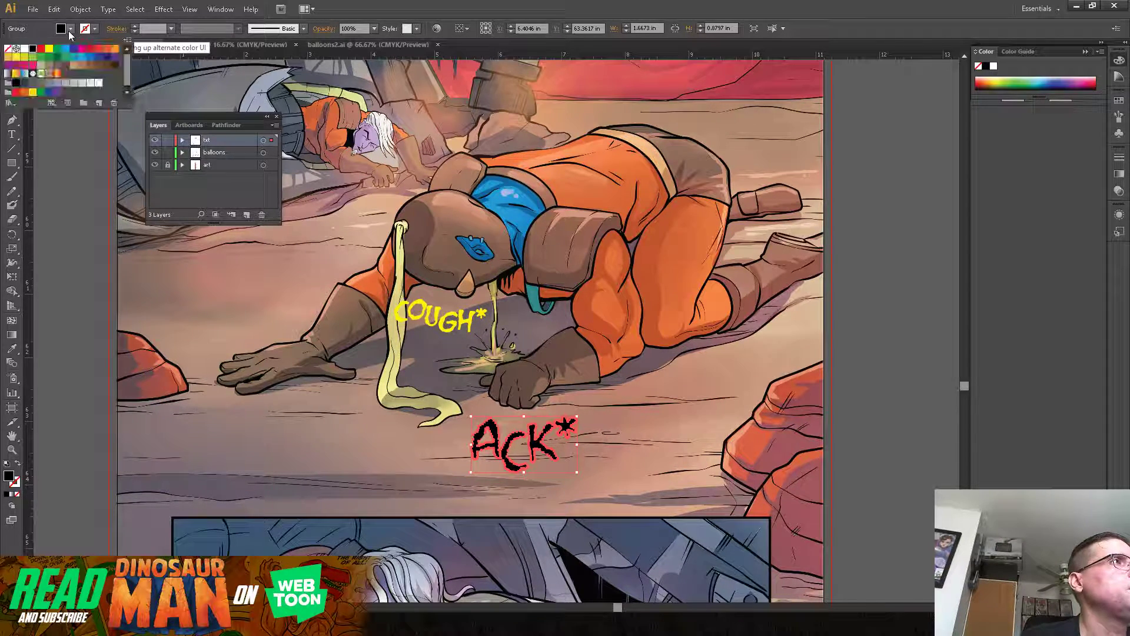
click(49, 49)
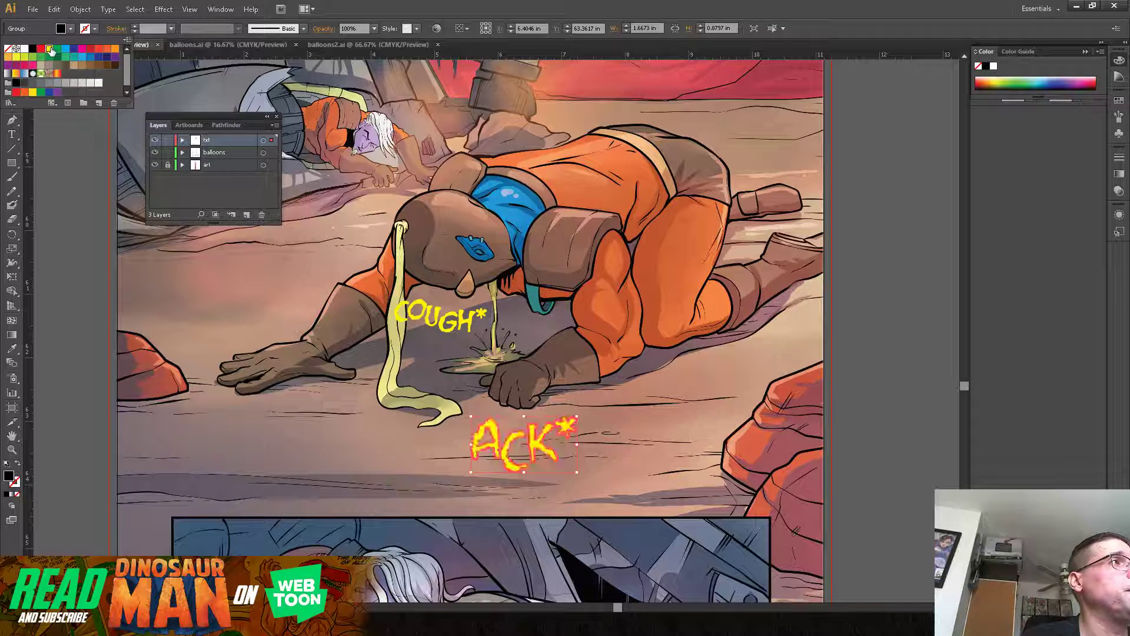
click(572, 469)
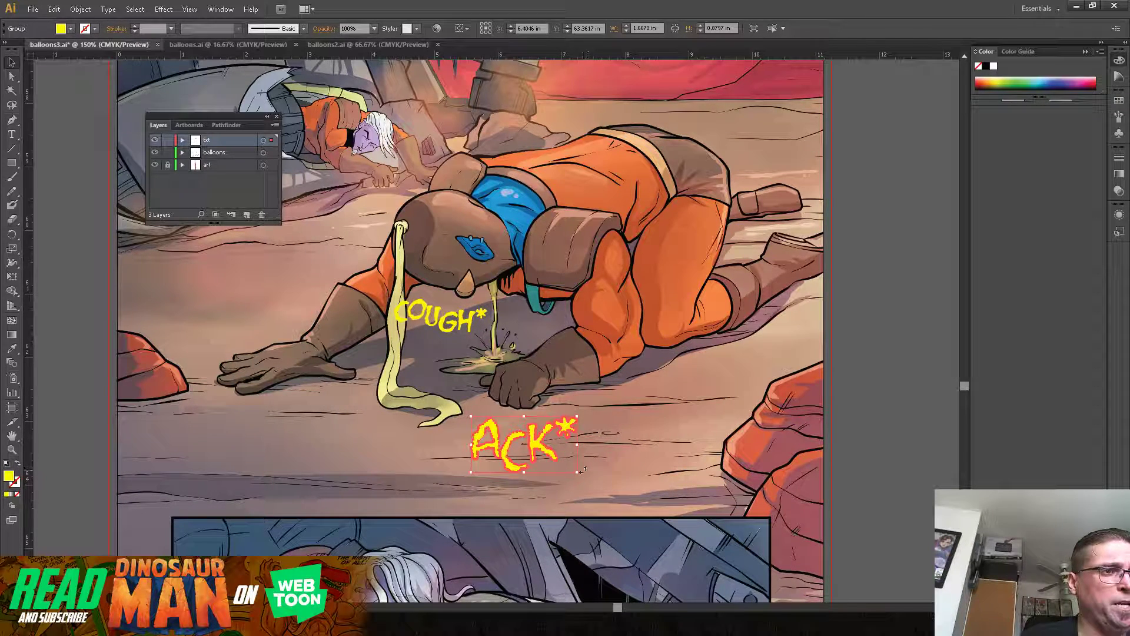
drag(577, 471, 574, 345)
click(599, 437)
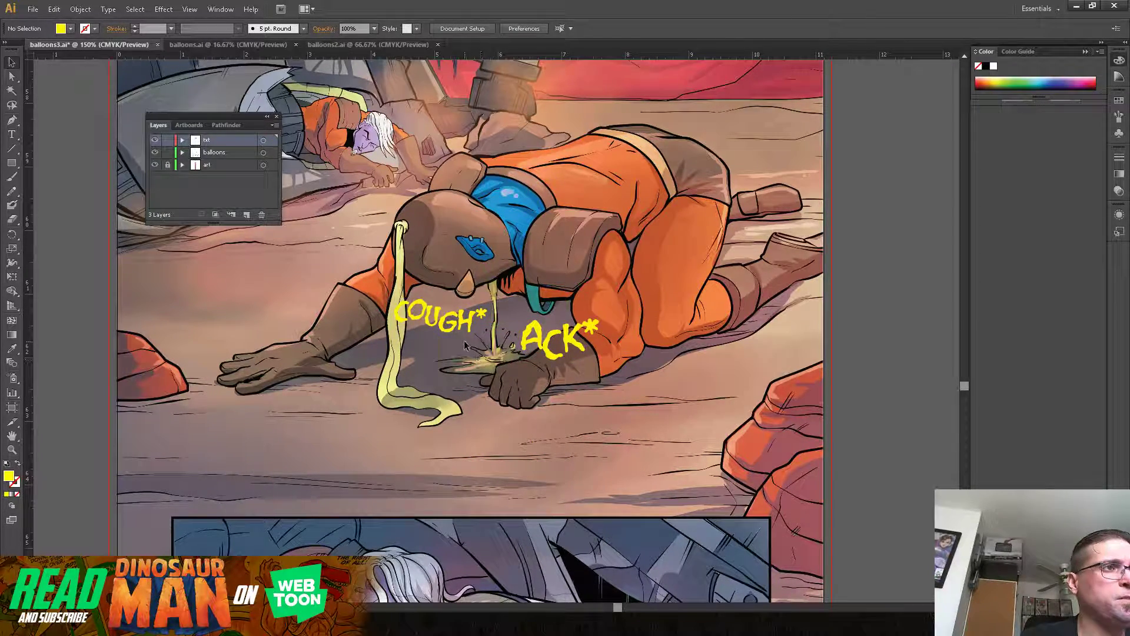
Step: Move the yellow "COUGH*" group closer to "ACK*" and rotate it slightly counterclockwise
drag(464, 329, 472, 341)
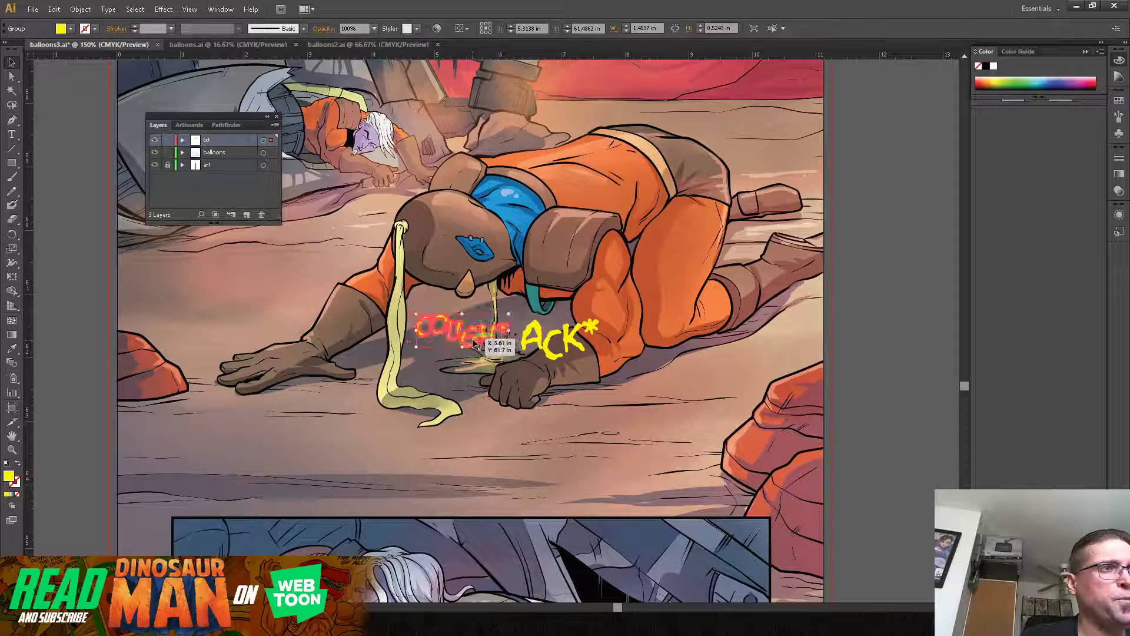
click(498, 452)
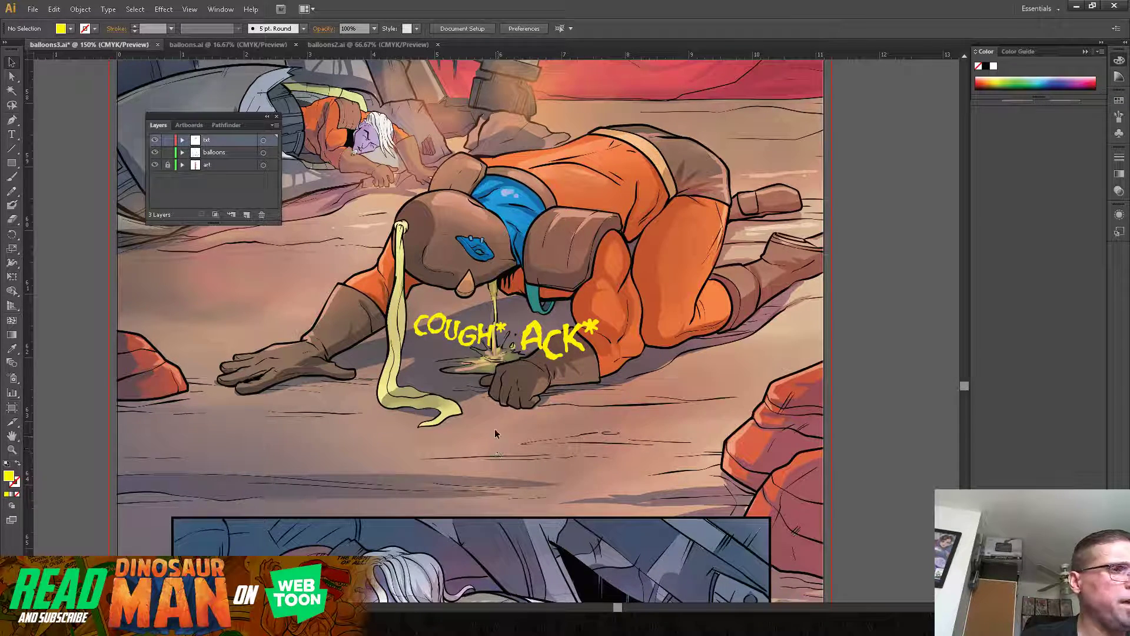
click(507, 335)
drag(510, 330, 514, 314)
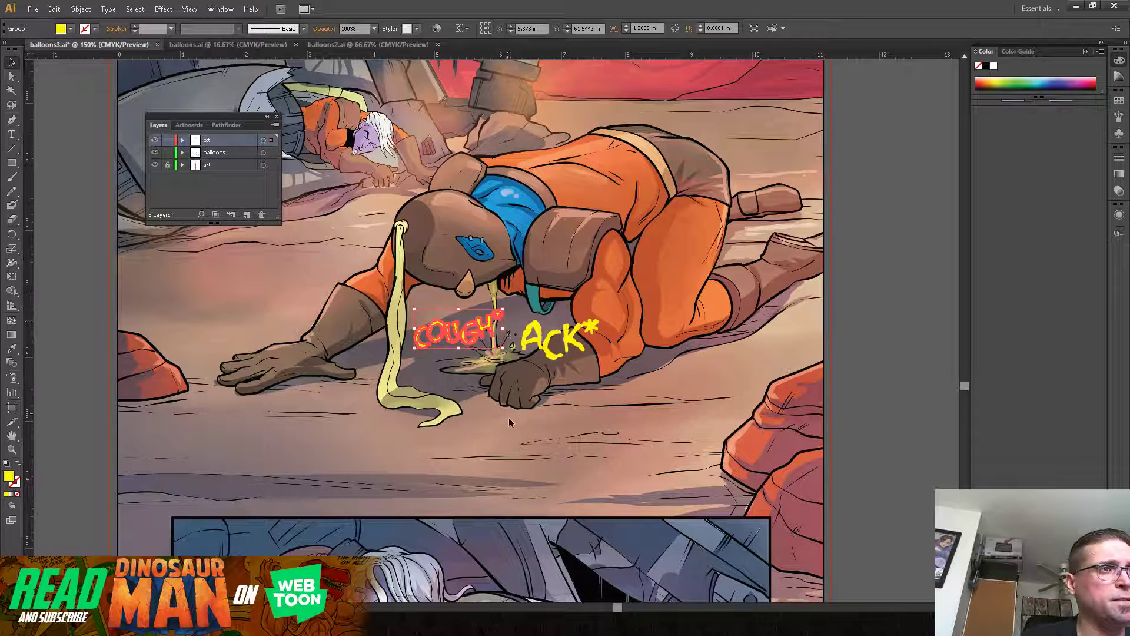
click(520, 440)
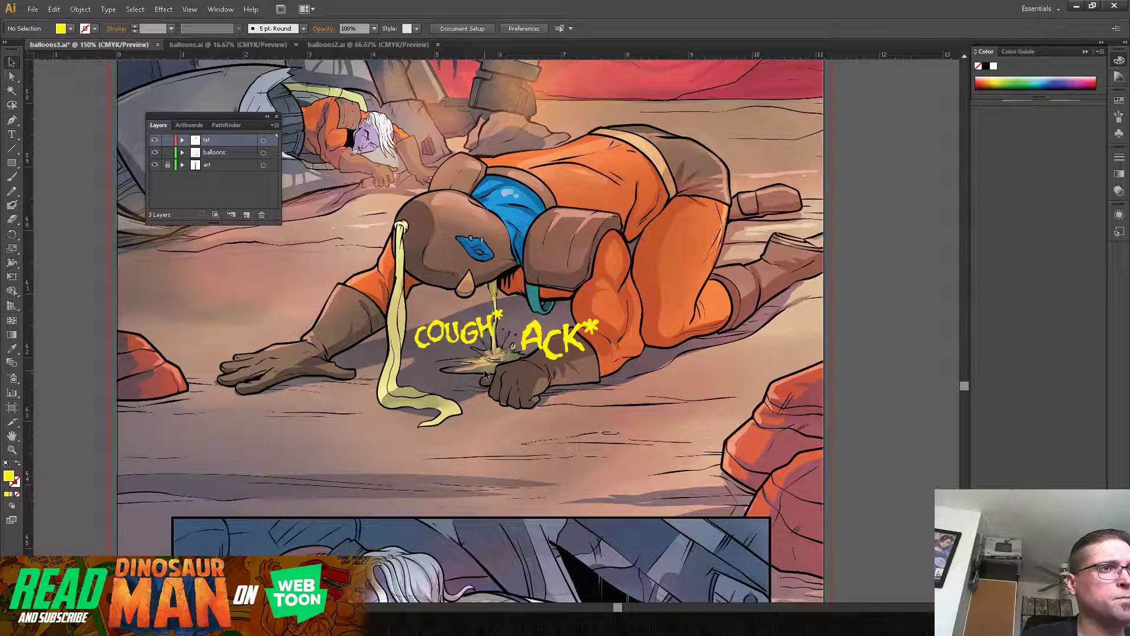
Step: Nudge the "COUGH*" group up closer to the crawling man's mouth and deselect it
drag(488, 330, 487, 317)
click(461, 411)
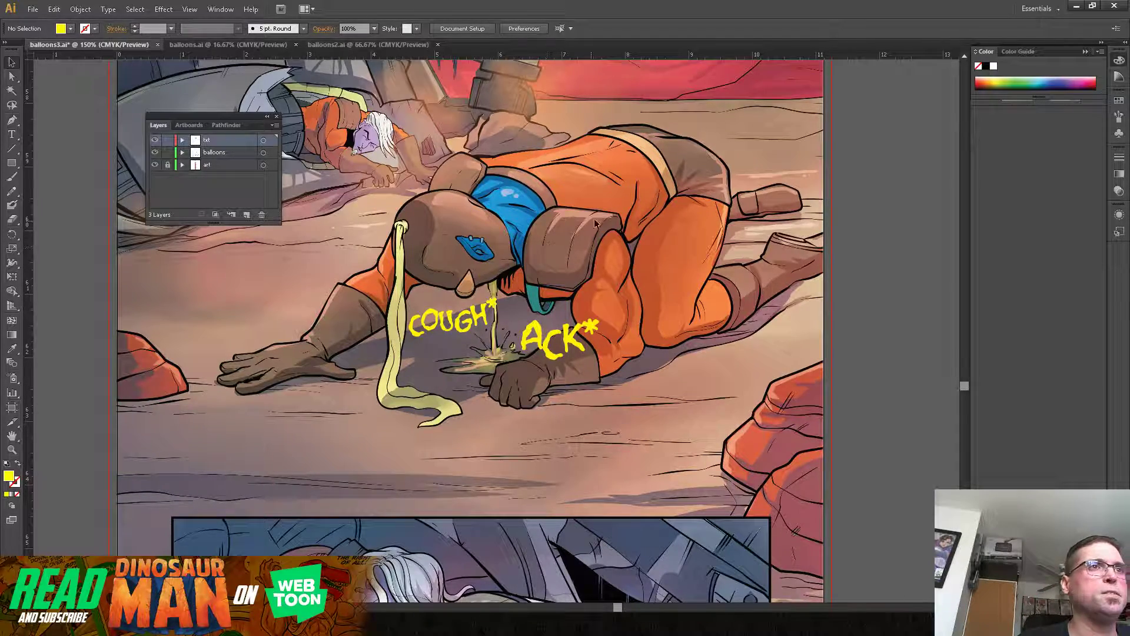
drag(625, 193, 665, 357)
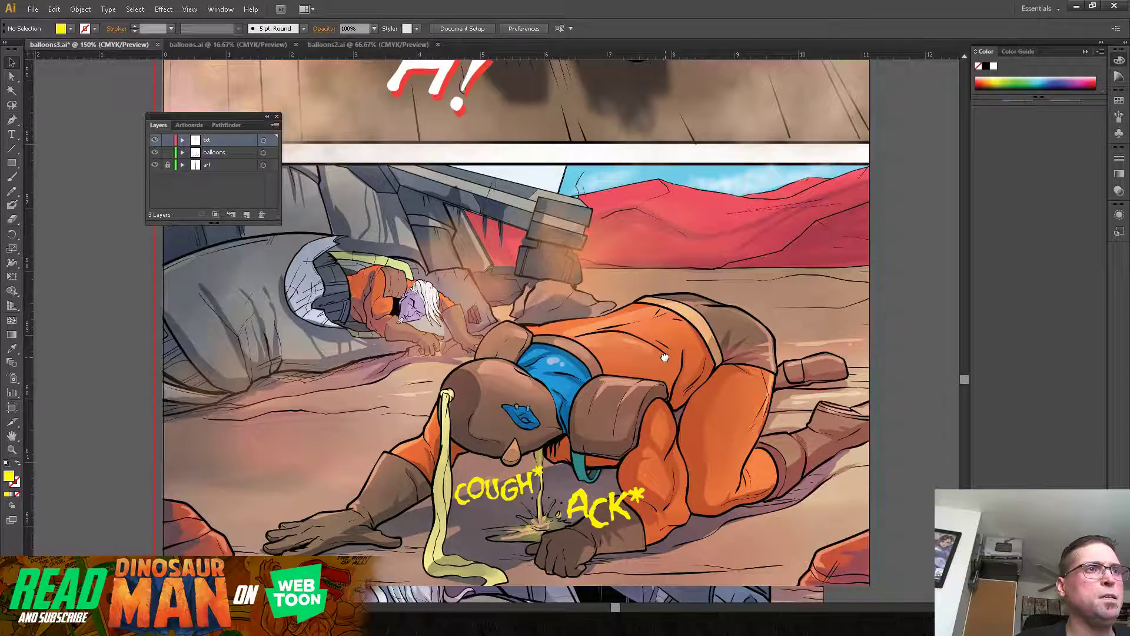
drag(665, 357, 625, 246)
mouse_move(642, 426)
mouse_down()
mouse_move(665, 238)
mouse_move(695, 149)
mouse_up()
drag(660, 308, 687, 515)
scroll(704, 400, up, 5)
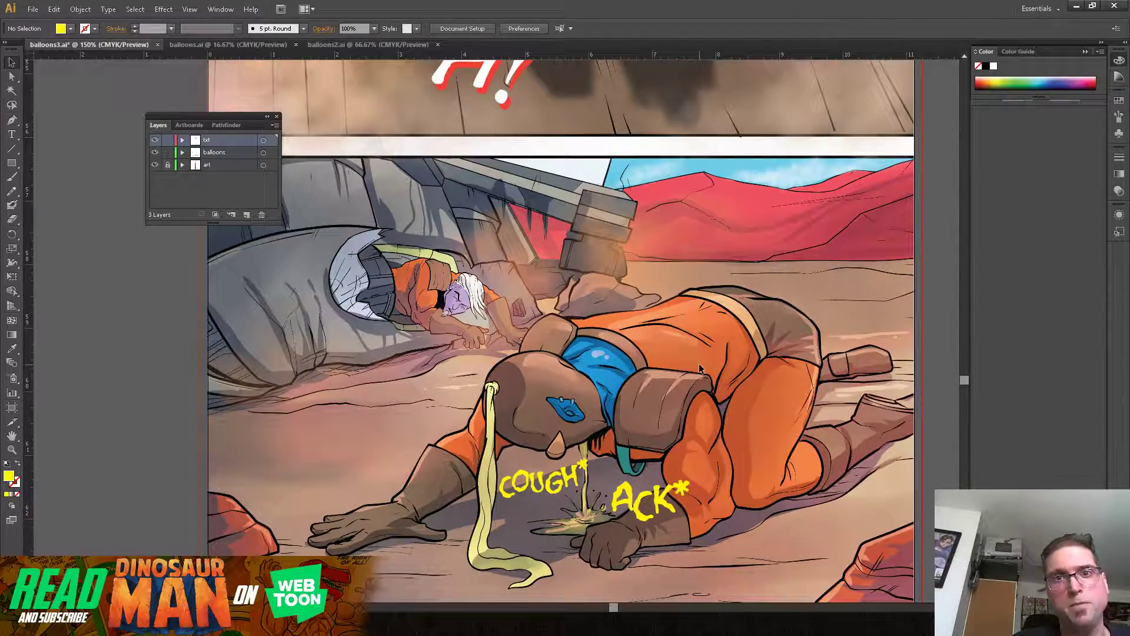
drag(692, 335, 660, 247)
drag(730, 514, 752, 467)
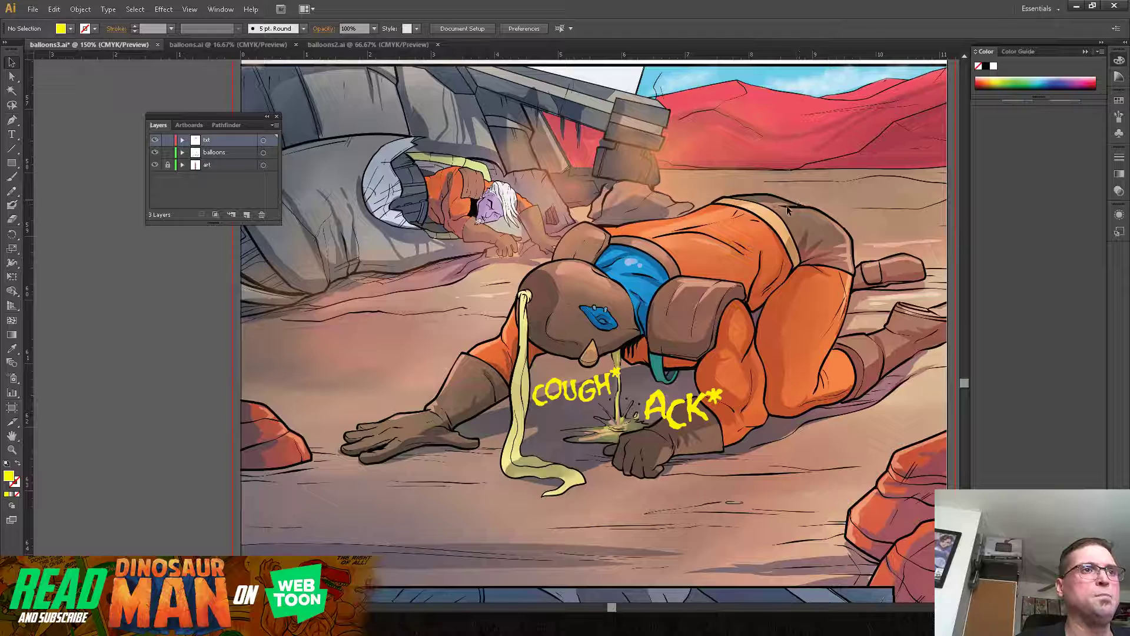
Step: Try the "ACK*" group up over the wreckage beside the sky, then undo the move
drag(715, 415, 664, 123)
click(687, 277)
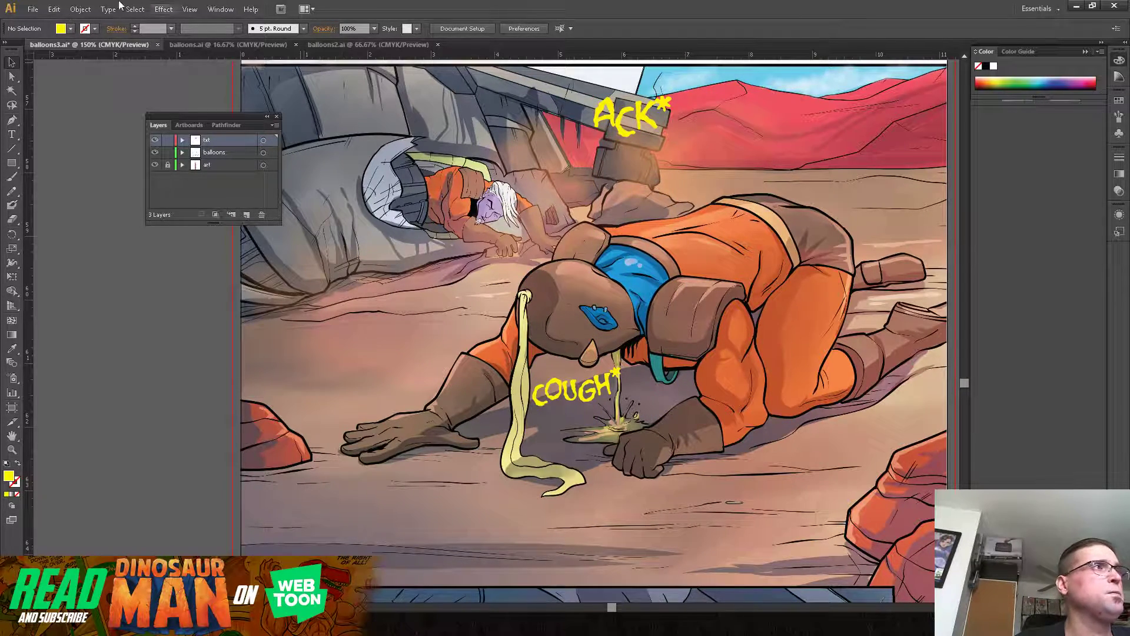
click(54, 9)
click(69, 18)
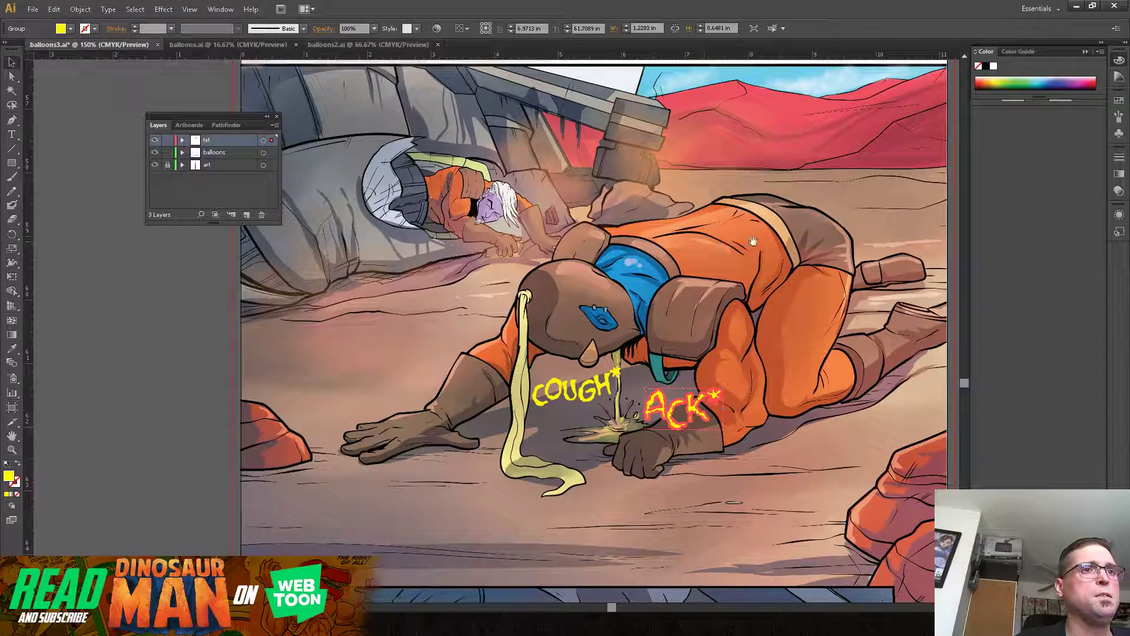
Step: Bring the "THEN, I'LL DEAL WITH THE PURPLE SKINNED GUY NEXT." text into the crash panel, on the ground beside the crawling man's head
click(803, 264)
drag(780, 255, 572, 385)
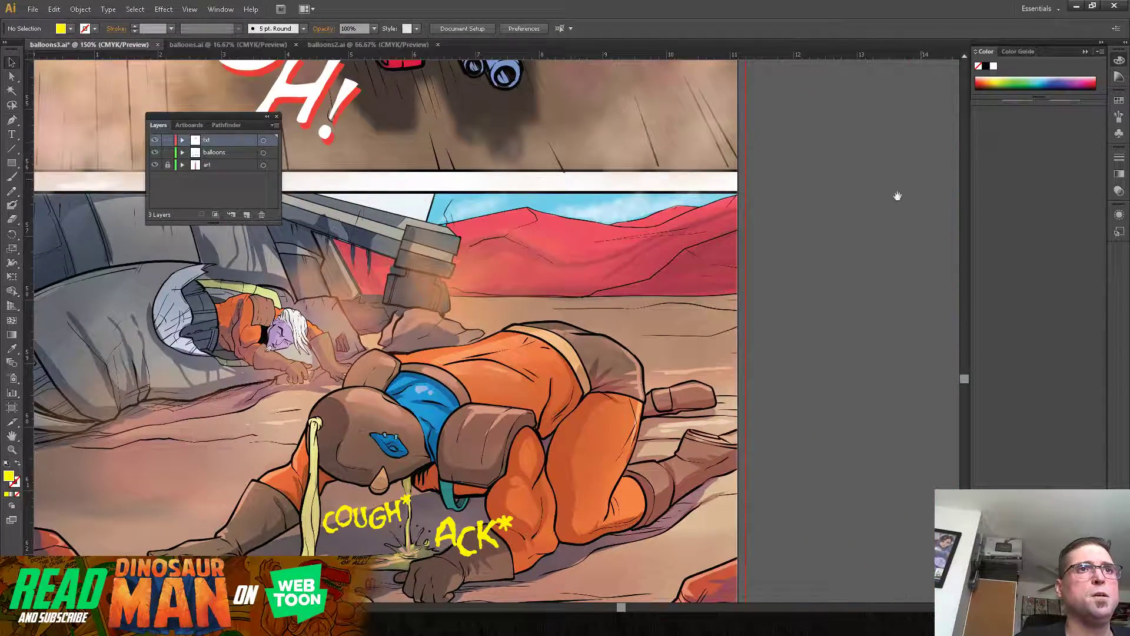
drag(725, 236, 449, 444)
drag(633, 225, 454, 161)
drag(688, 353, 807, 147)
drag(847, 210, 853, 273)
drag(861, 172, 349, 301)
drag(547, 362, 1001, 274)
drag(833, 192, 282, 392)
drag(434, 310, 540, 312)
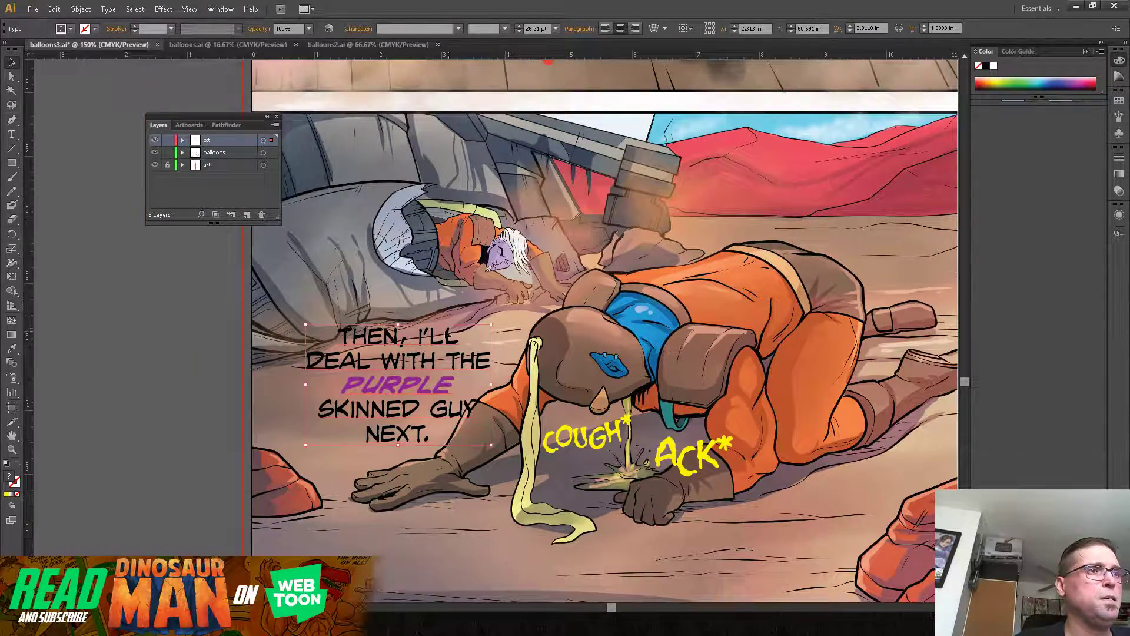
Step: Replace the whole "PURPLE SKINNED GUY" text with "JO'TA!" and "HEY..." on two lines
double_click(417, 341)
drag(338, 339, 466, 459)
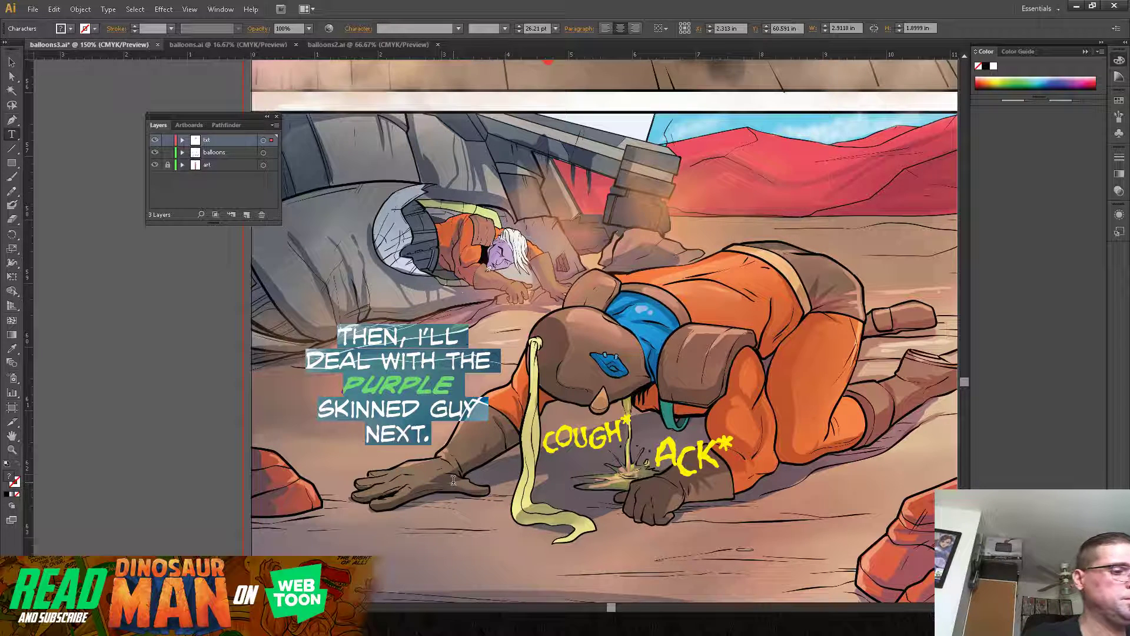
text(JO)
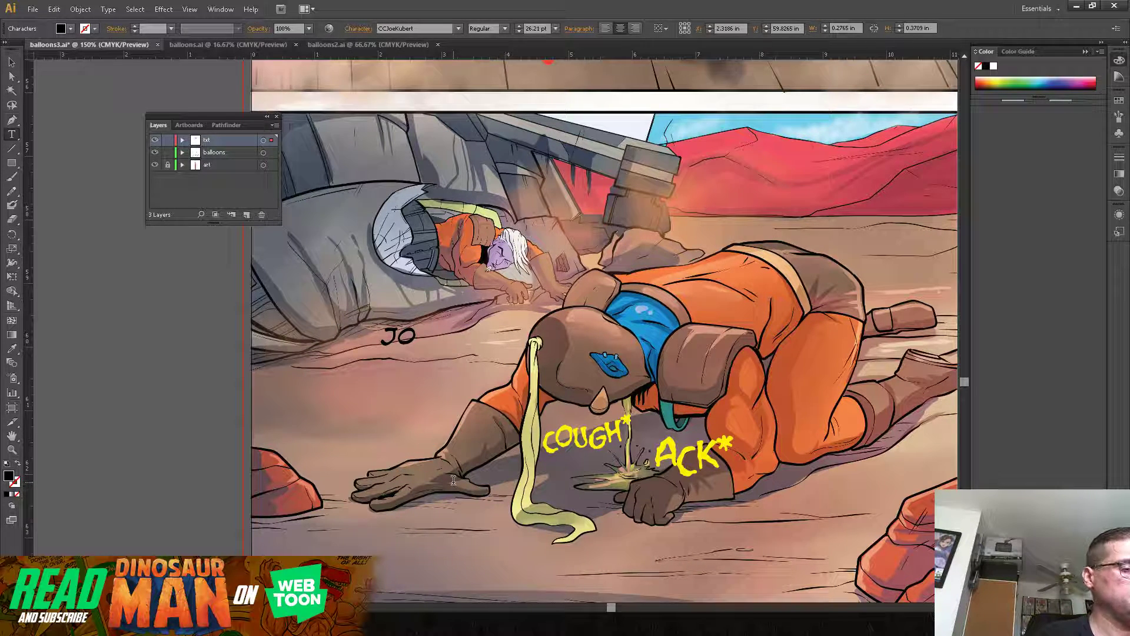
text('TA)
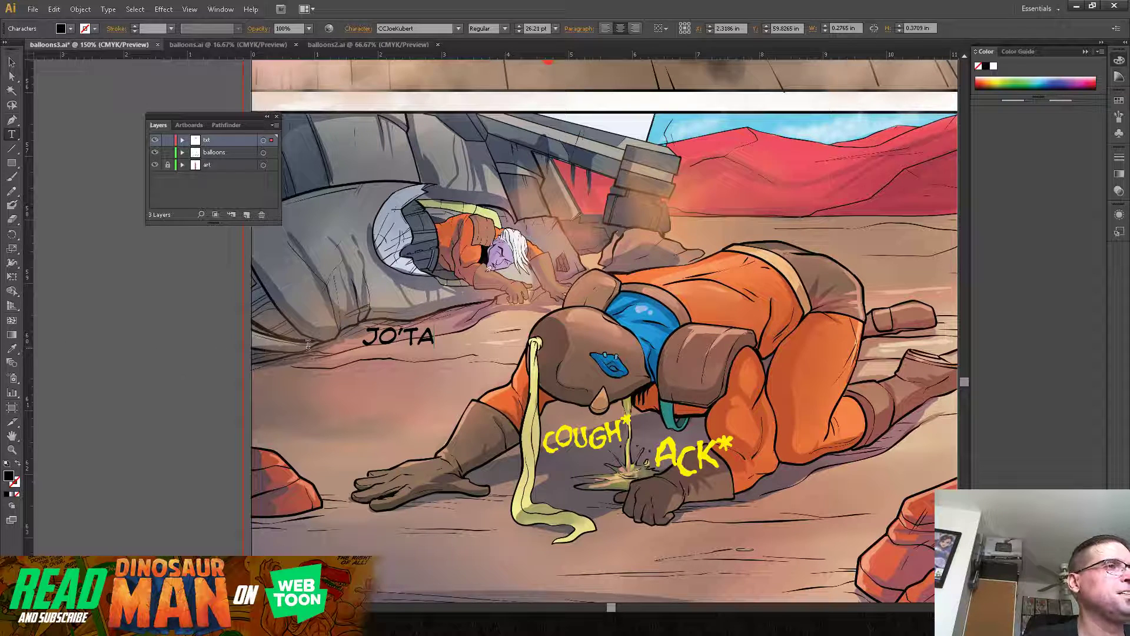
text(!)
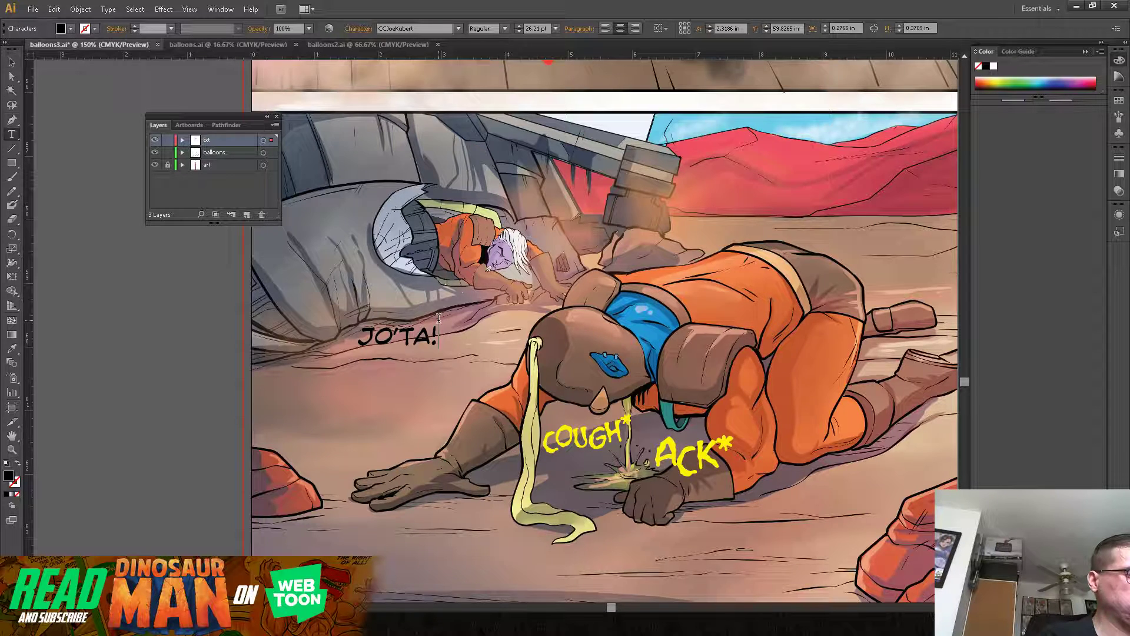
key(Return)
text(HEY)
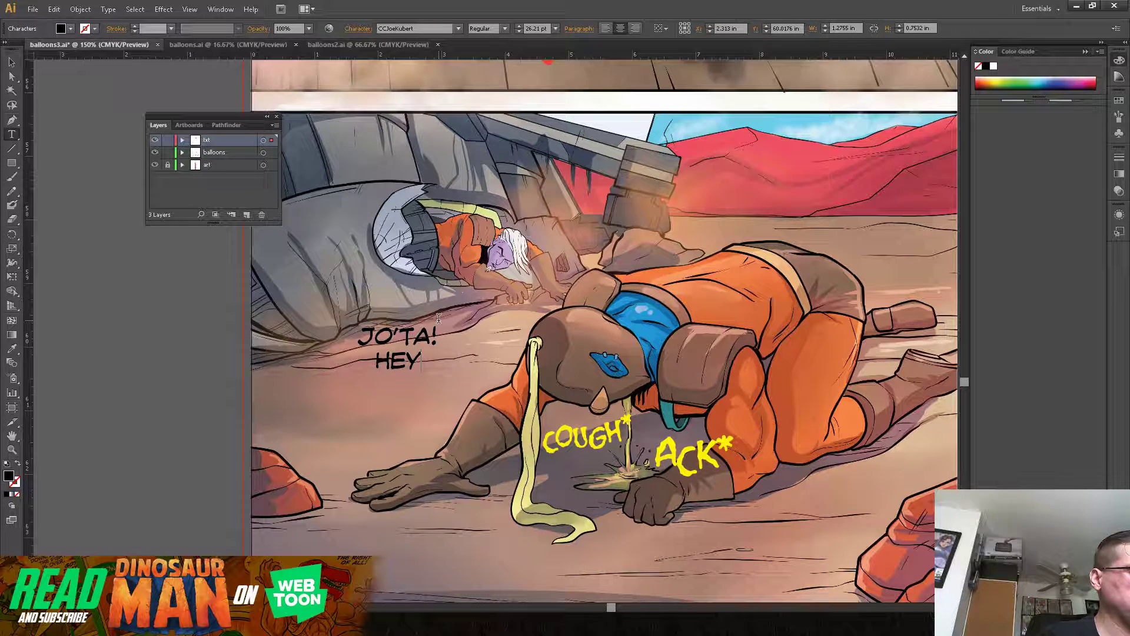
text(...)
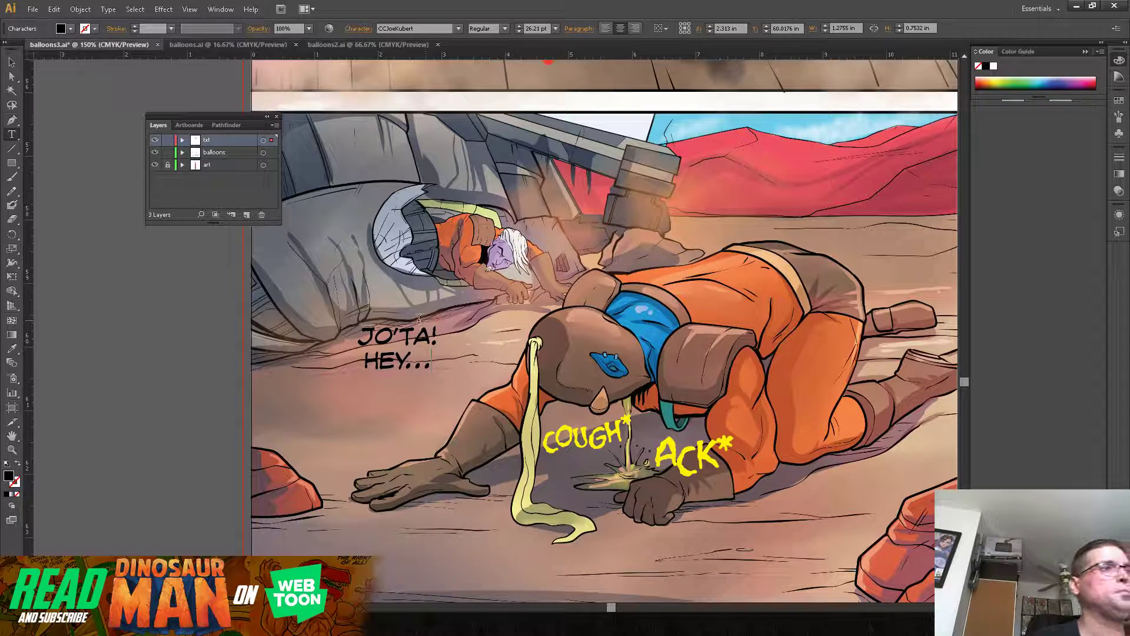
Step: Set "JO'TA!" to Bold Italic and move the two-line text up toward the white-haired man in the wreck
drag(364, 329, 458, 331)
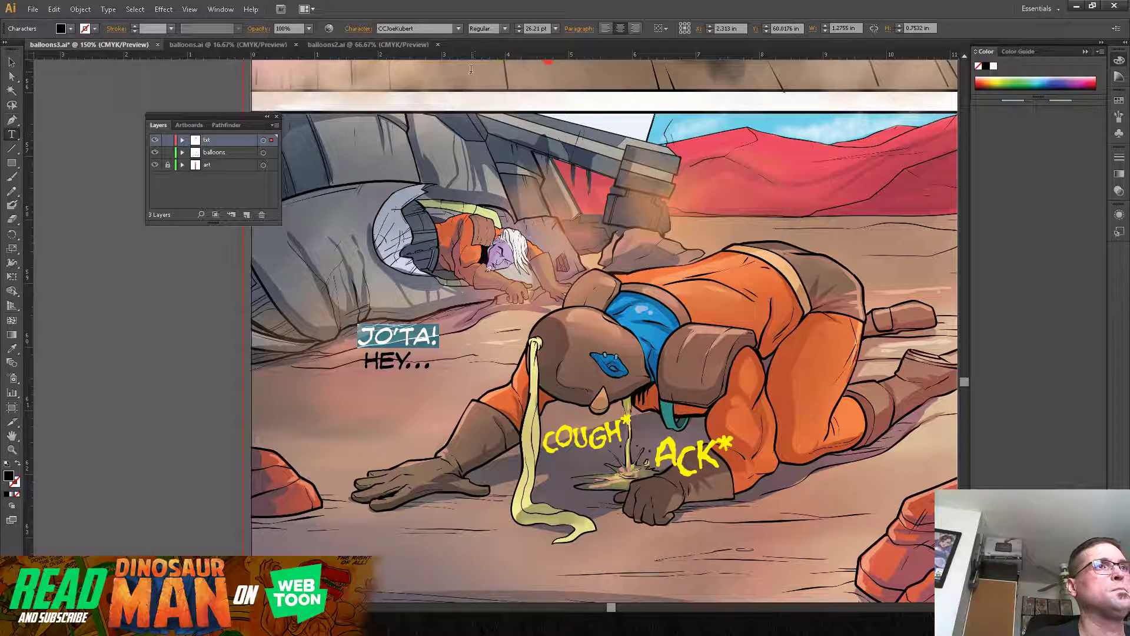
click(504, 31)
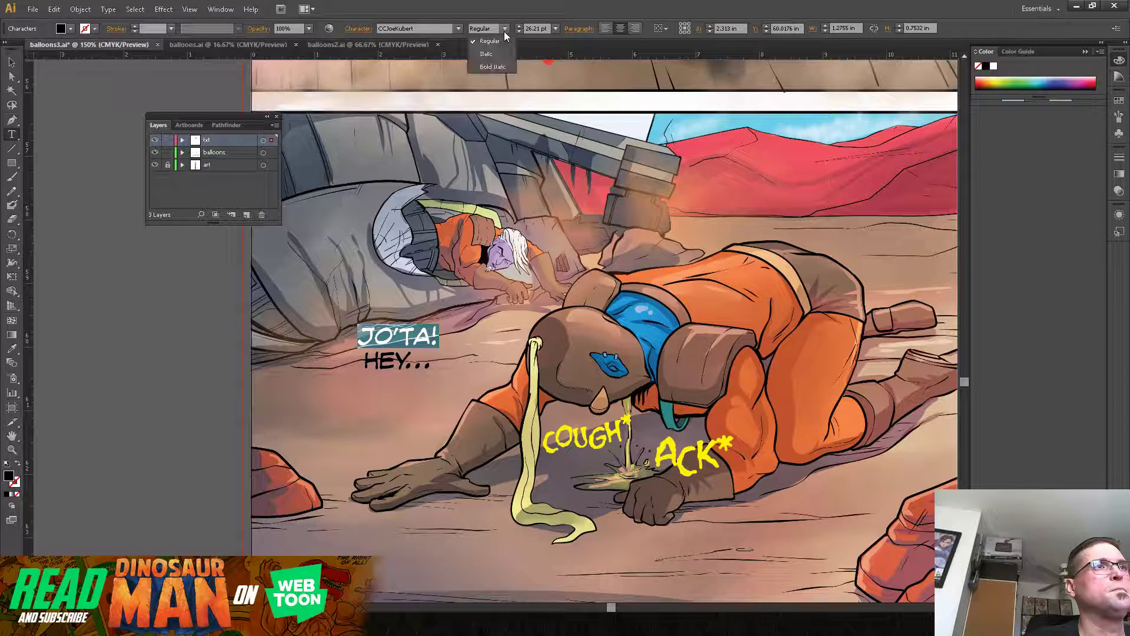
click(504, 64)
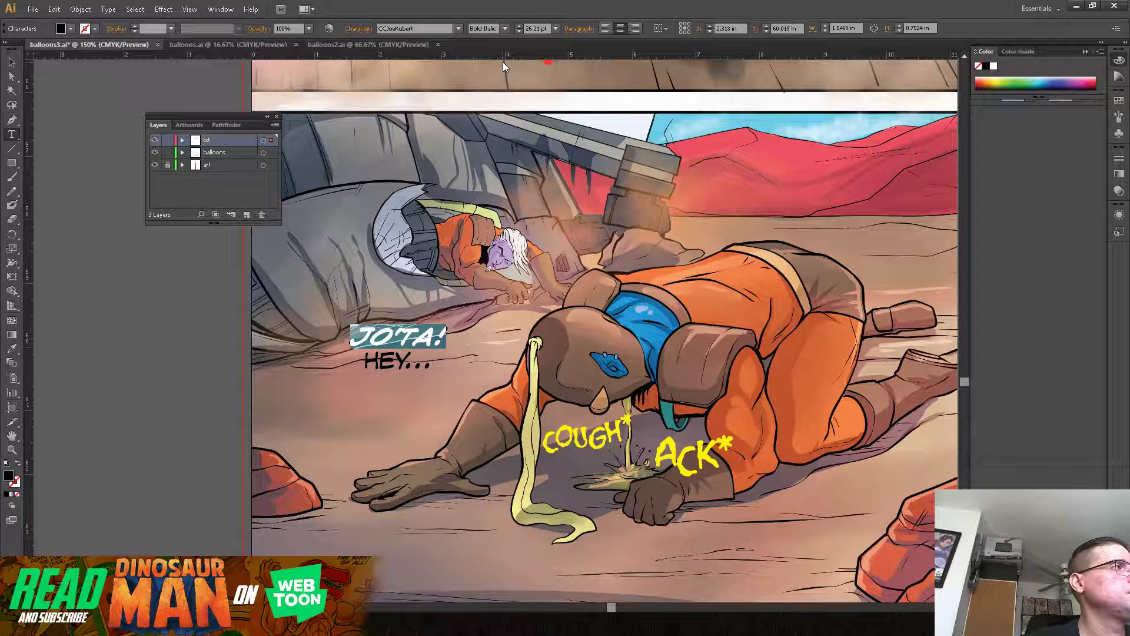
click(12, 62)
drag(400, 339, 446, 325)
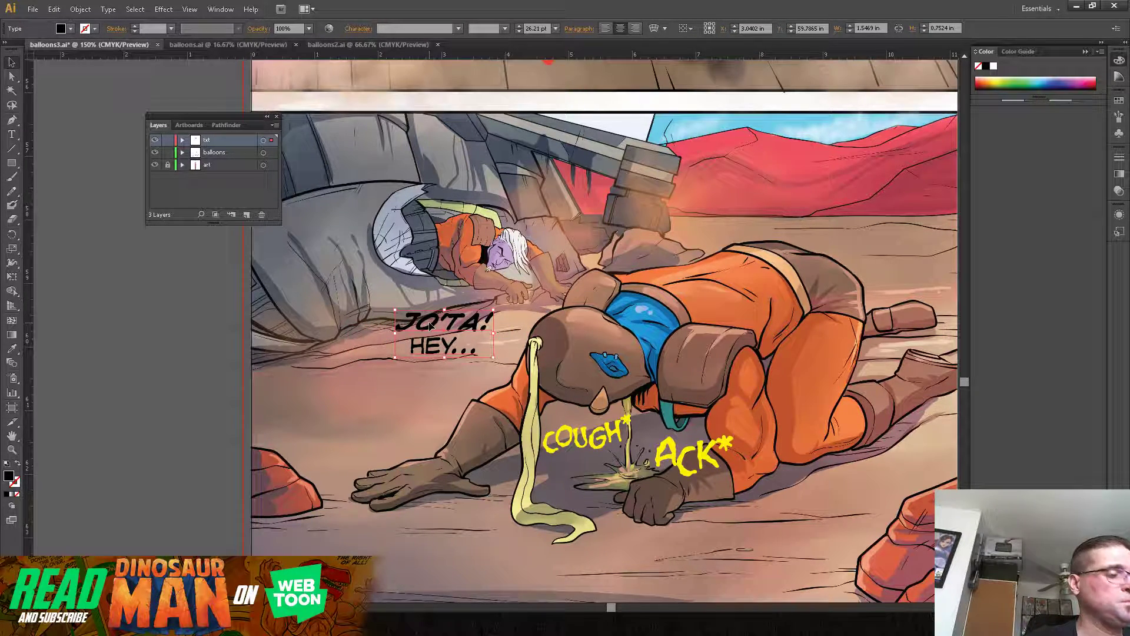
Step: Duplicate the "JO'TA! HEY..." text to the ground below the man's legs and change the copy to "YOU ALIVE?!" on two lines
alt+drag(433, 327, 819, 501)
drag(756, 546, 571, 428)
key(t)
drag(599, 373, 731, 406)
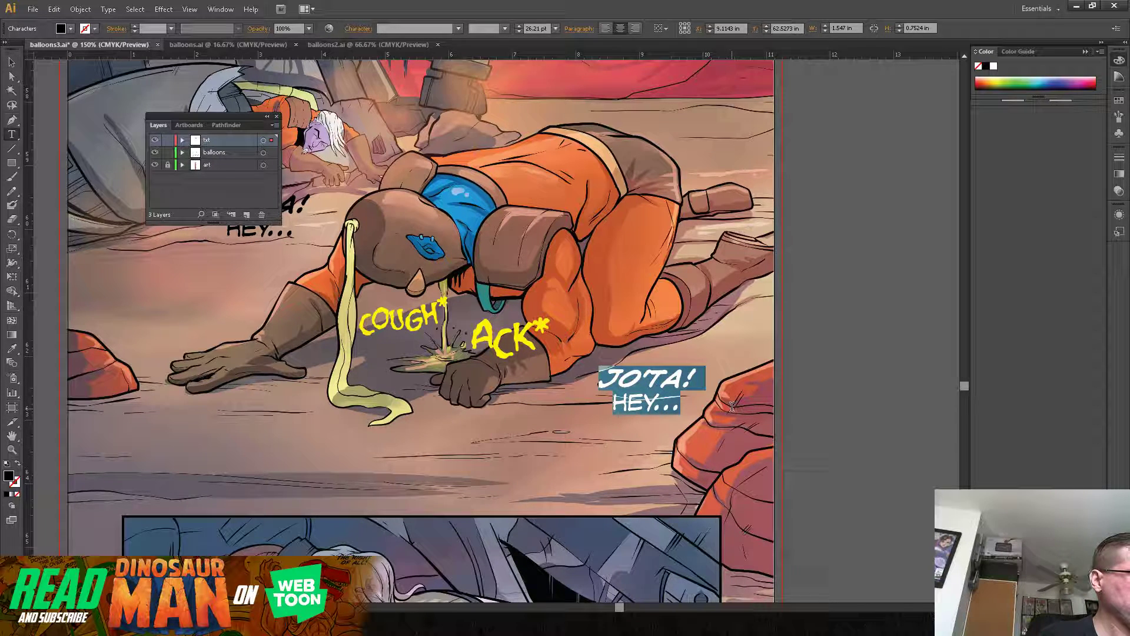
text(YOU)
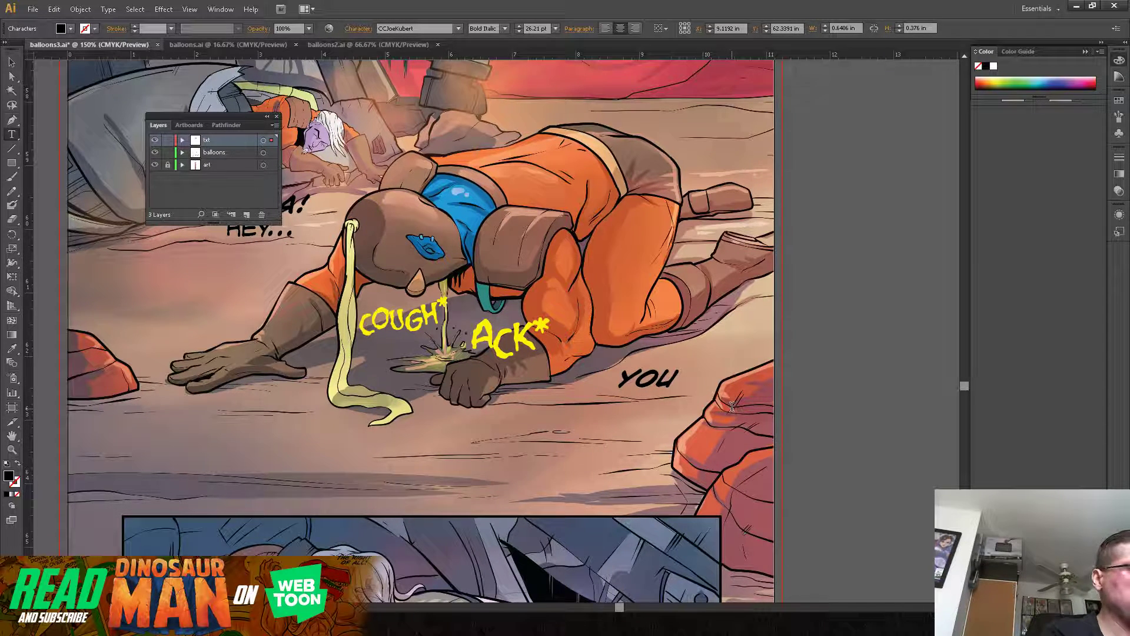
key(Return)
text(ALIVE)
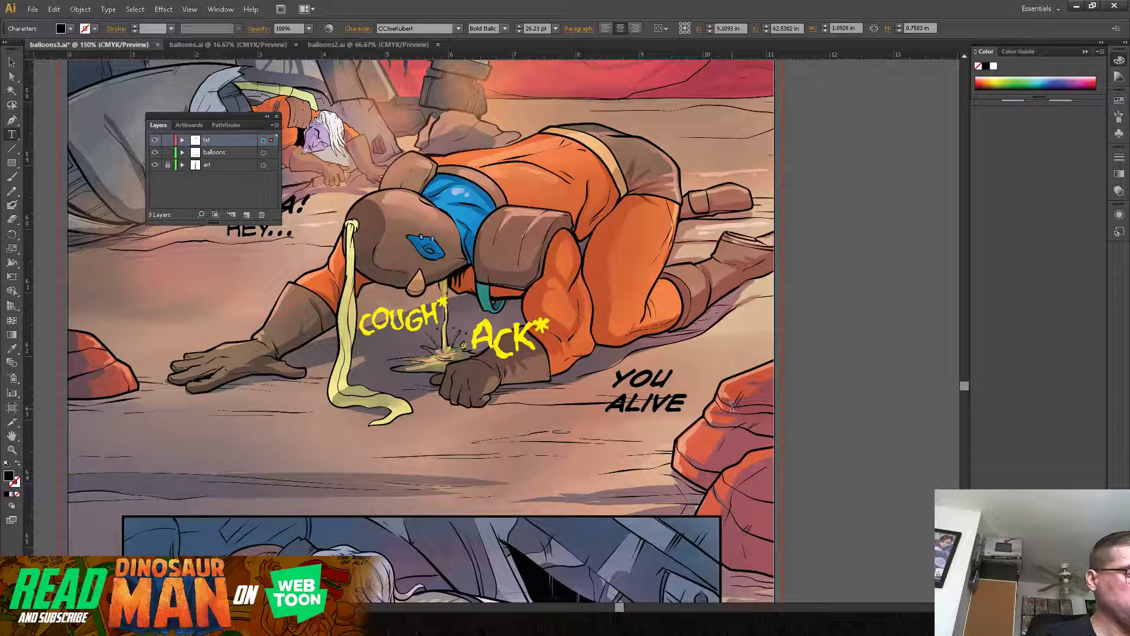
text(?!)
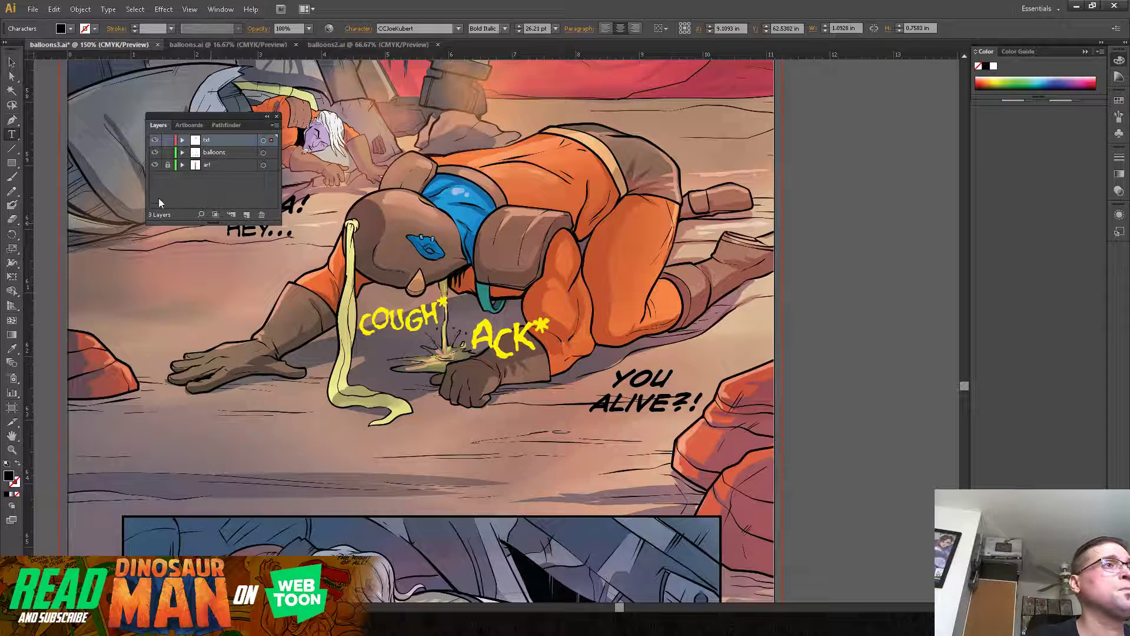
click(12, 62)
drag(662, 386, 634, 394)
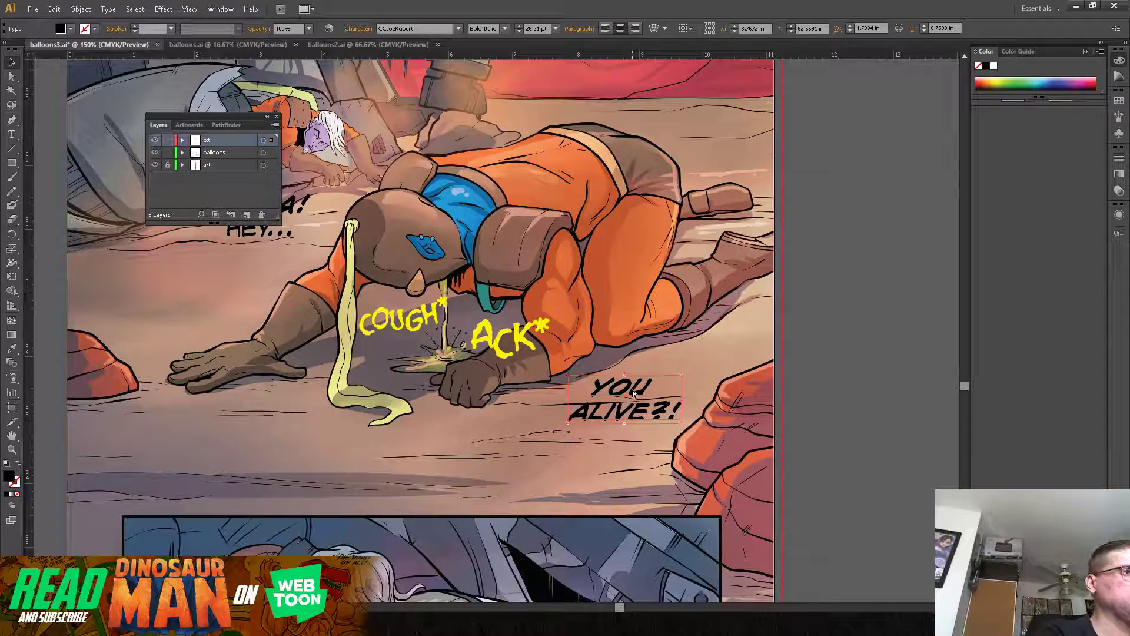
Step: Try a white fill with no stroke while "YOU ALIVE?!" is still selected, then undo the colour changes
key(ctrl+minus)
drag(675, 228, 644, 245)
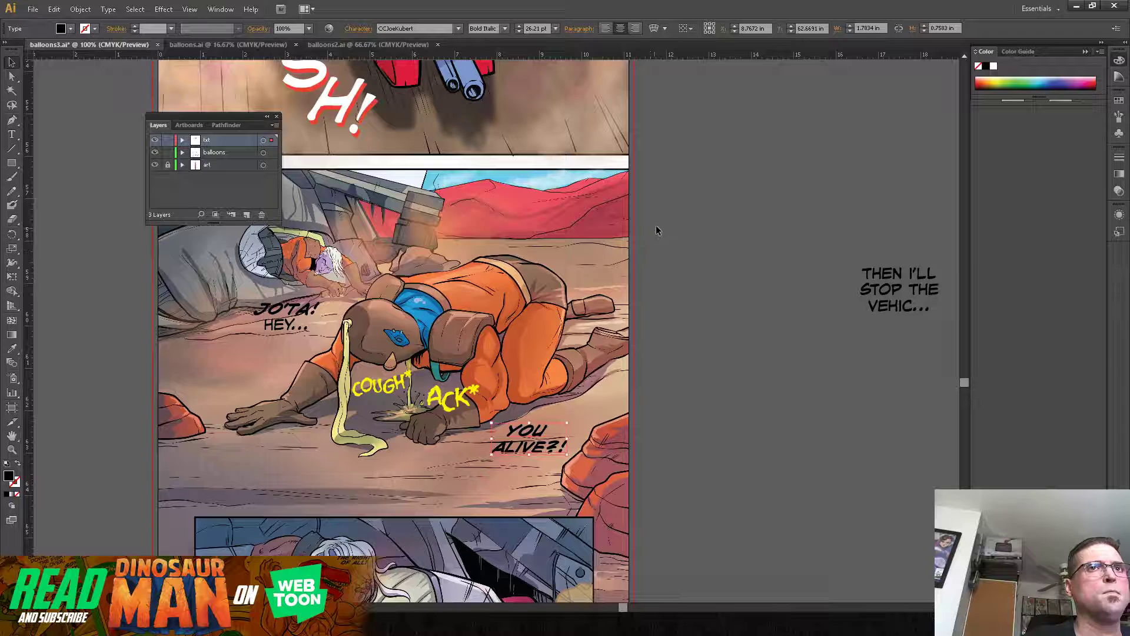
click(240, 154)
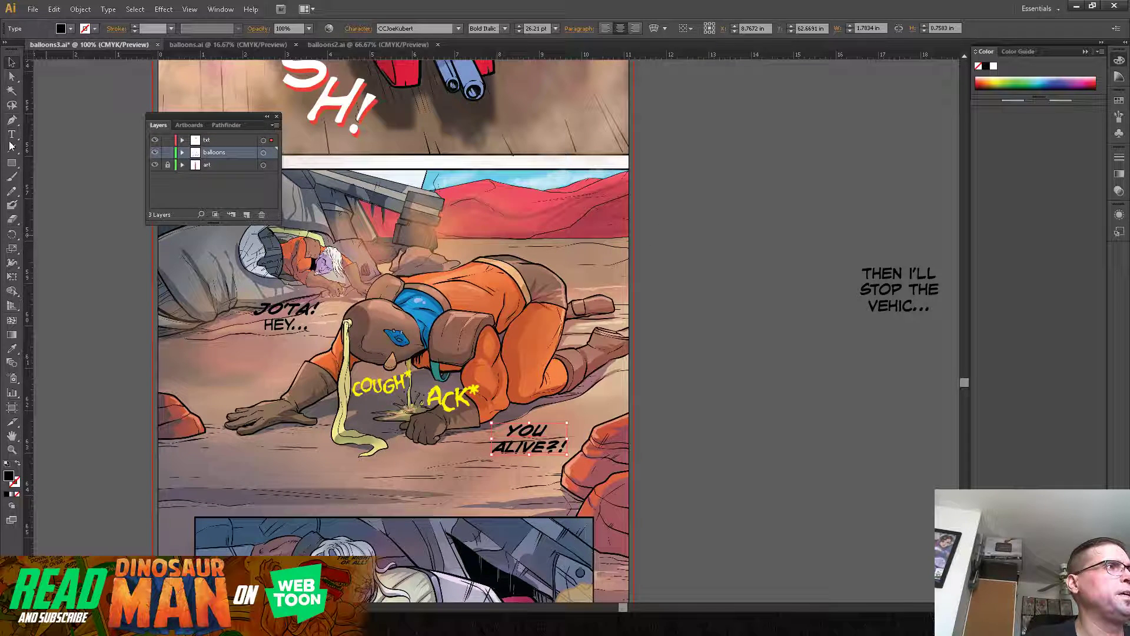
drag(18, 169, 38, 185)
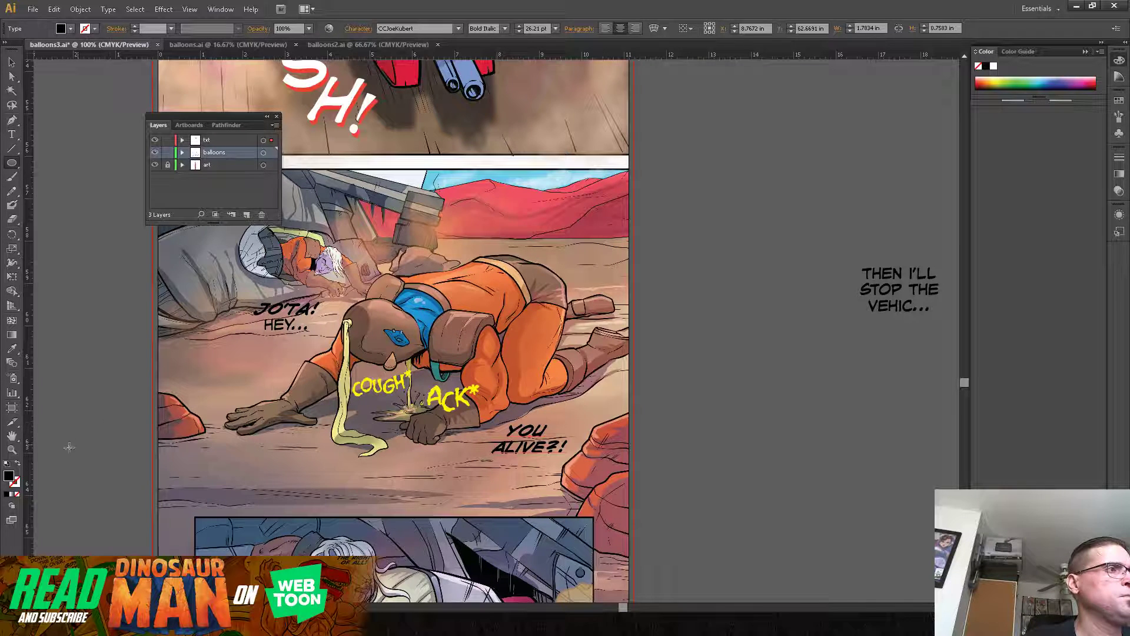
click(6, 464)
click(15, 484)
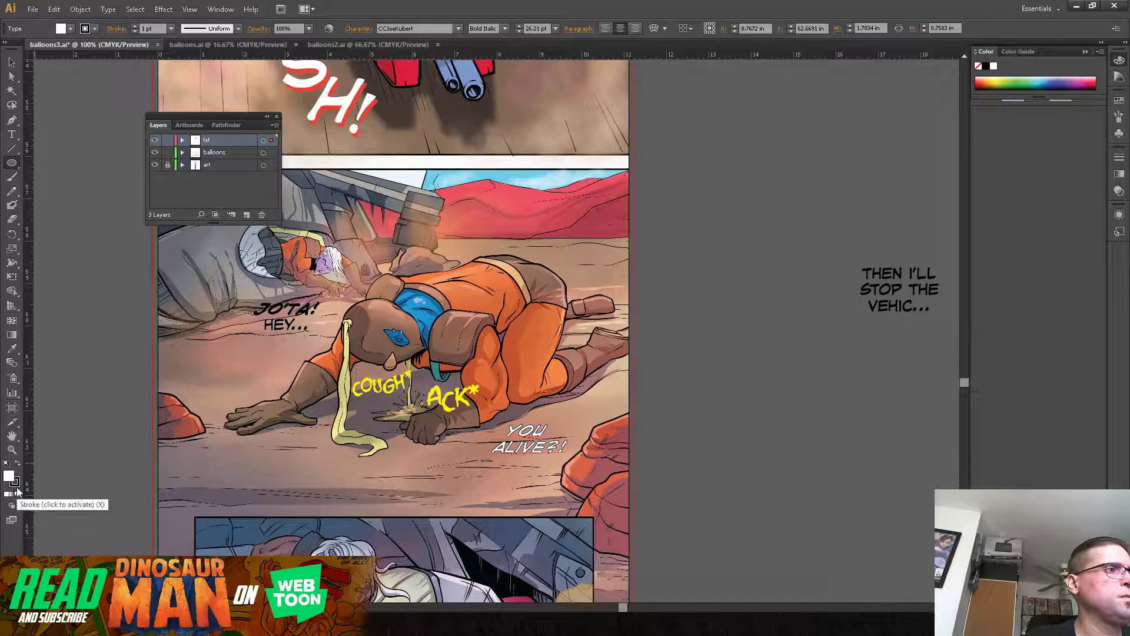
click(16, 494)
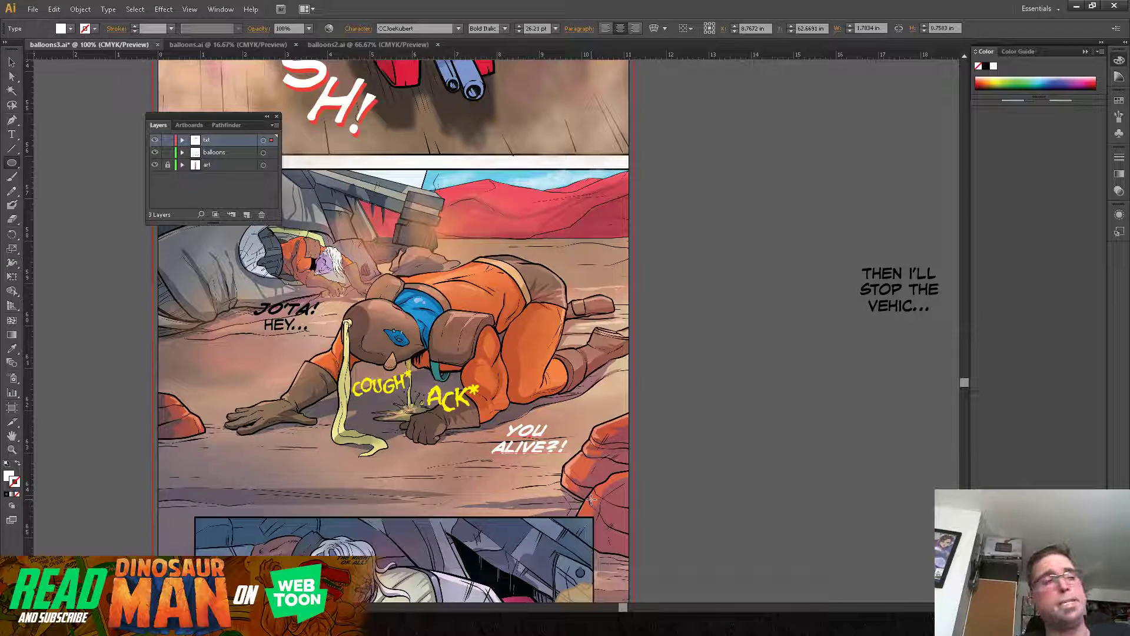
click(54, 10)
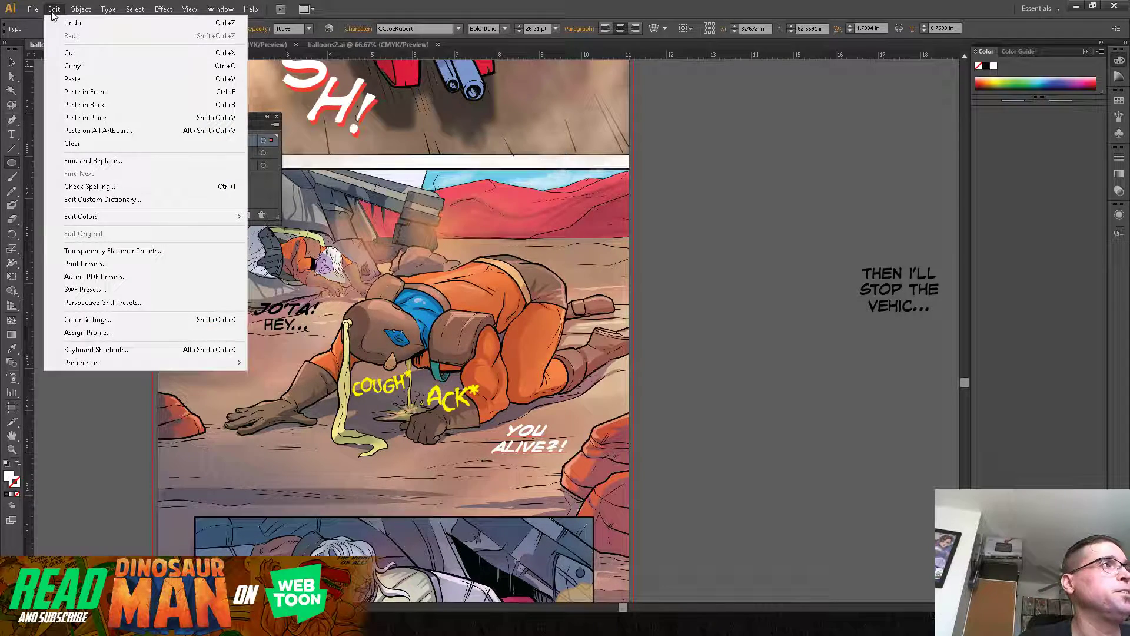
click(59, 23)
click(54, 9)
click(59, 23)
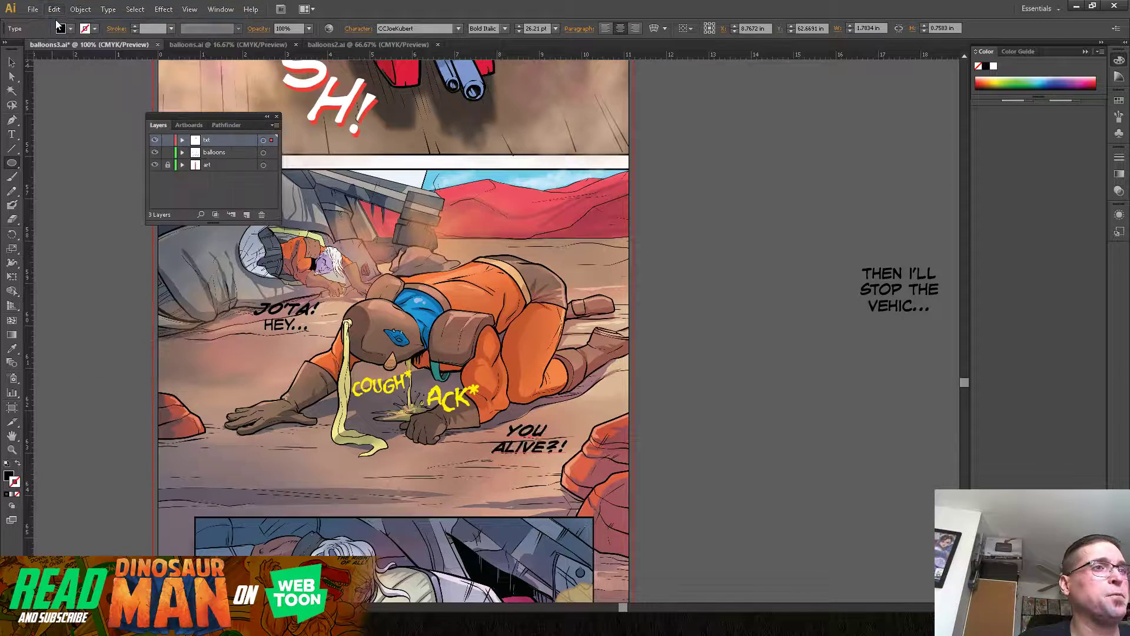
Step: Deselect the "YOU ALIVE?!" text and prepare the Ellipse tool with a white fill and no stroke
click(12, 62)
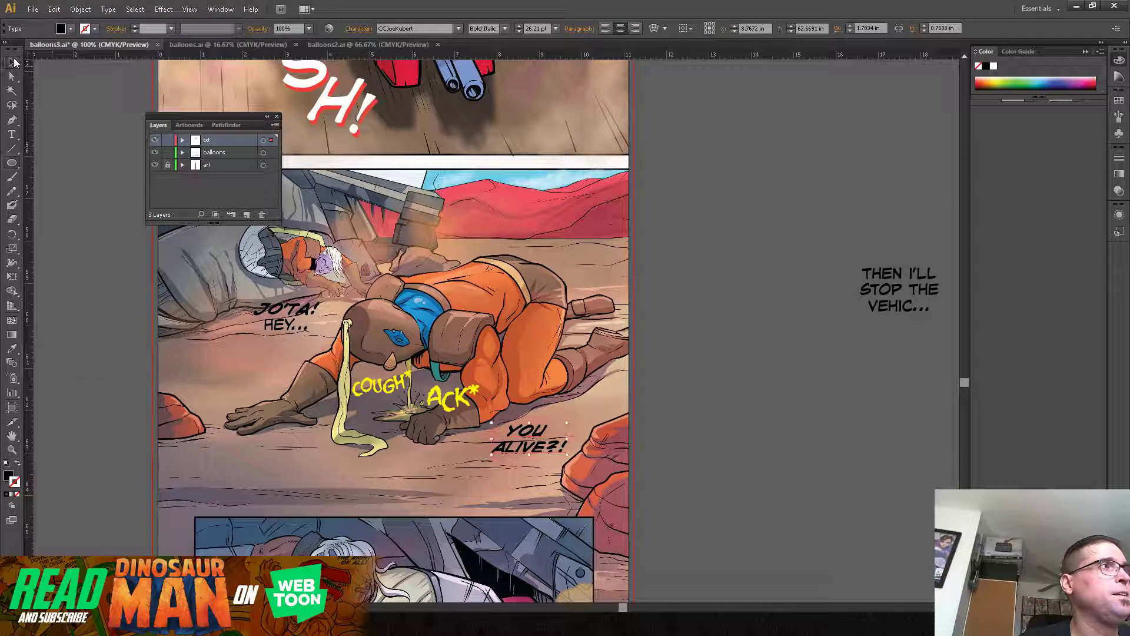
click(60, 113)
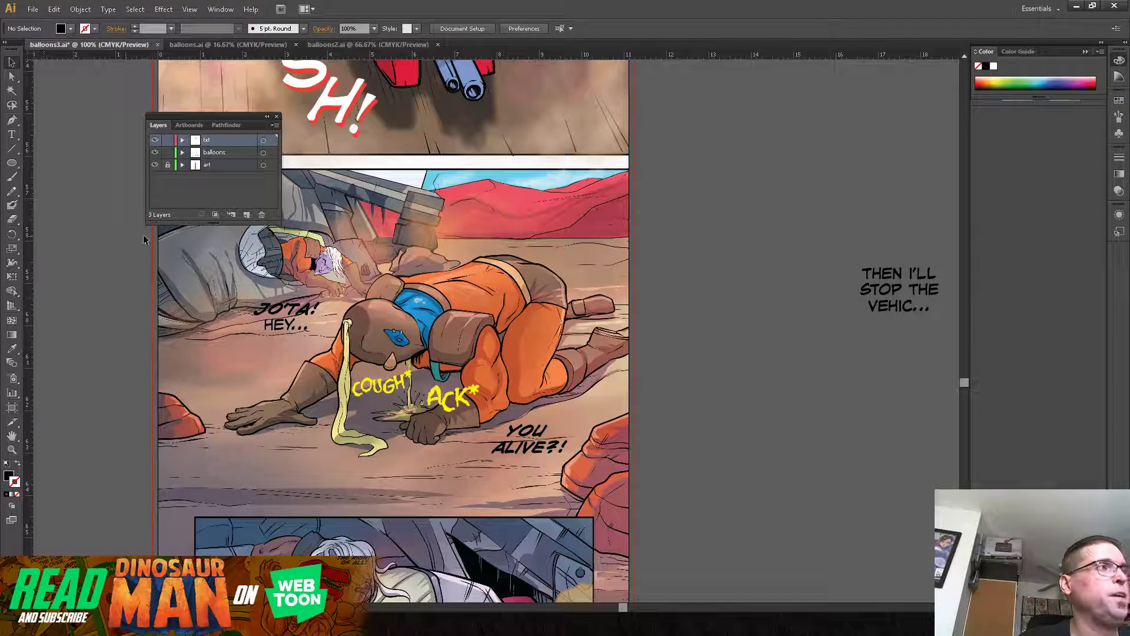
click(12, 163)
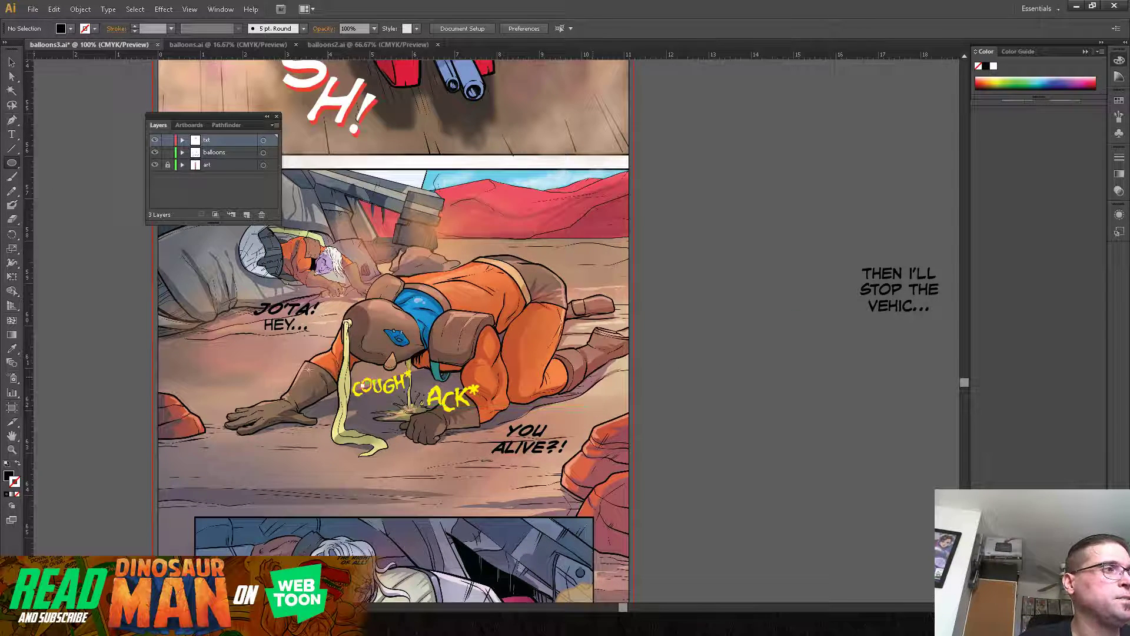
click(6, 465)
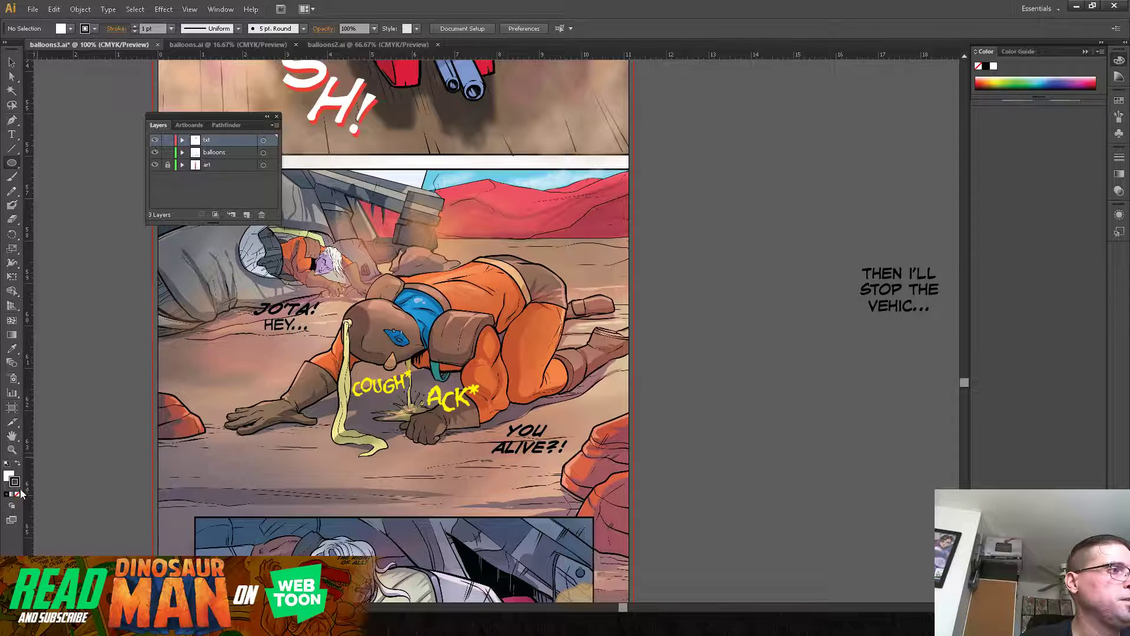
click(18, 496)
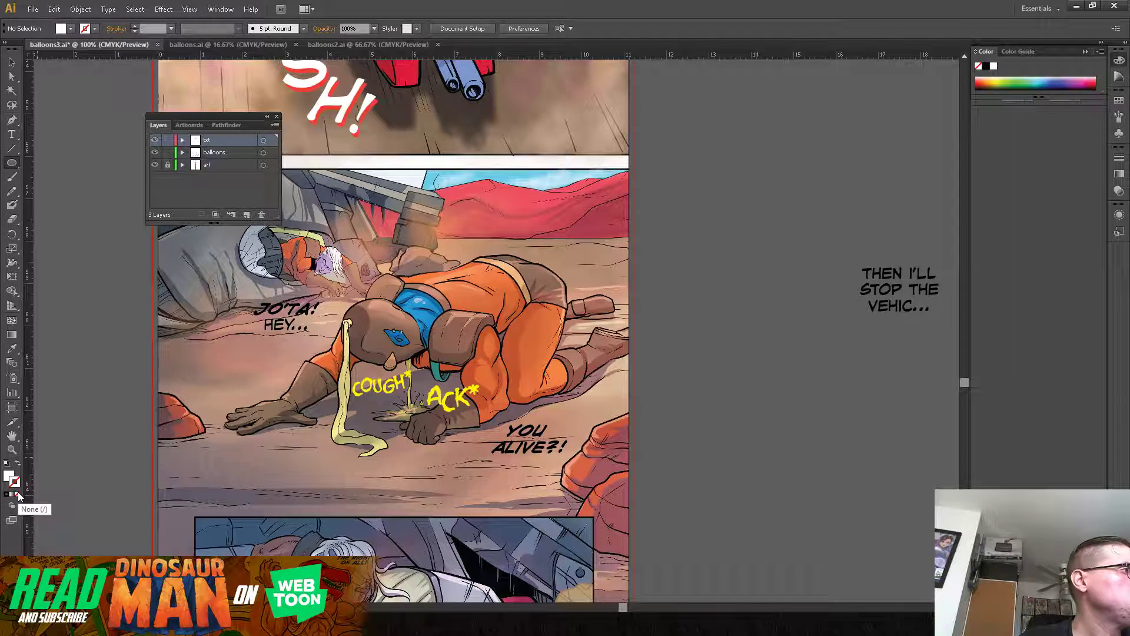
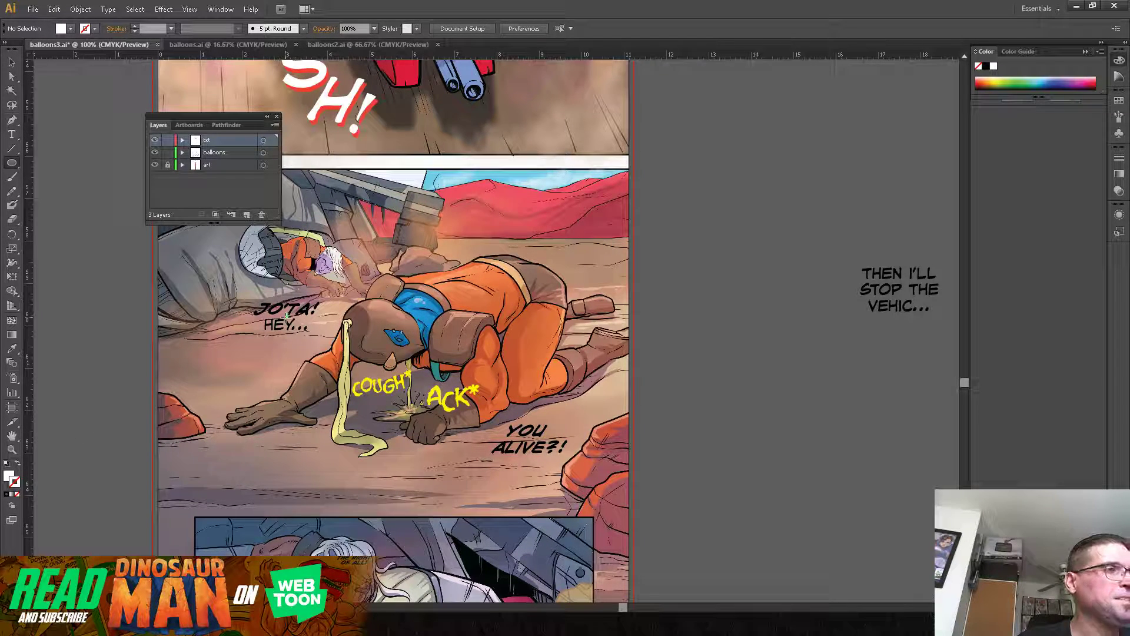
drag(287, 316, 330, 292)
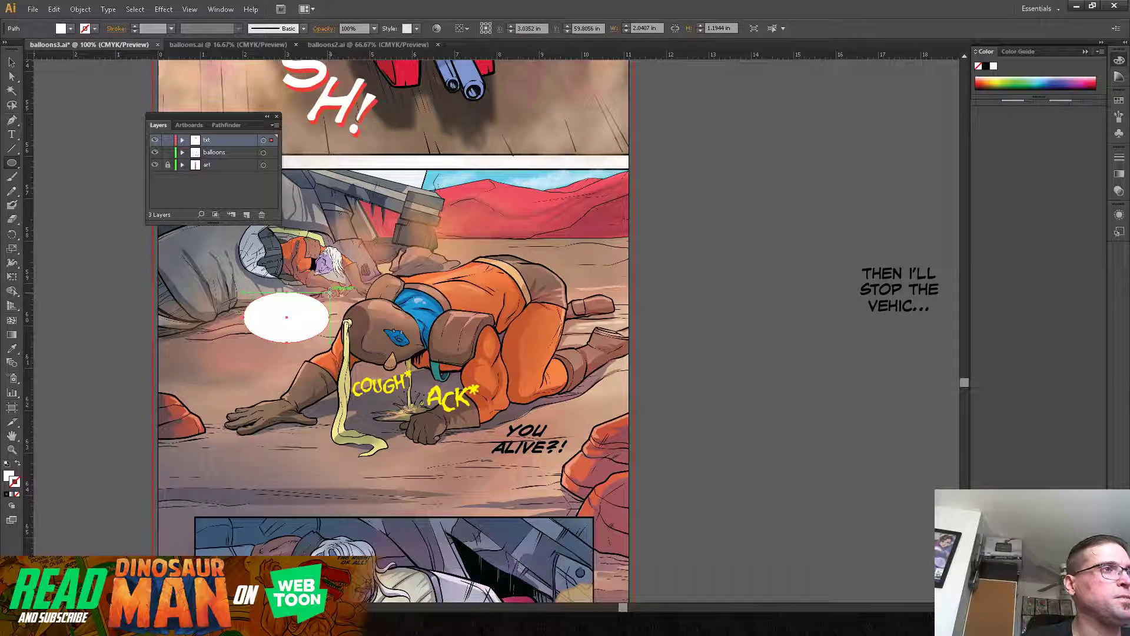
click(11, 62)
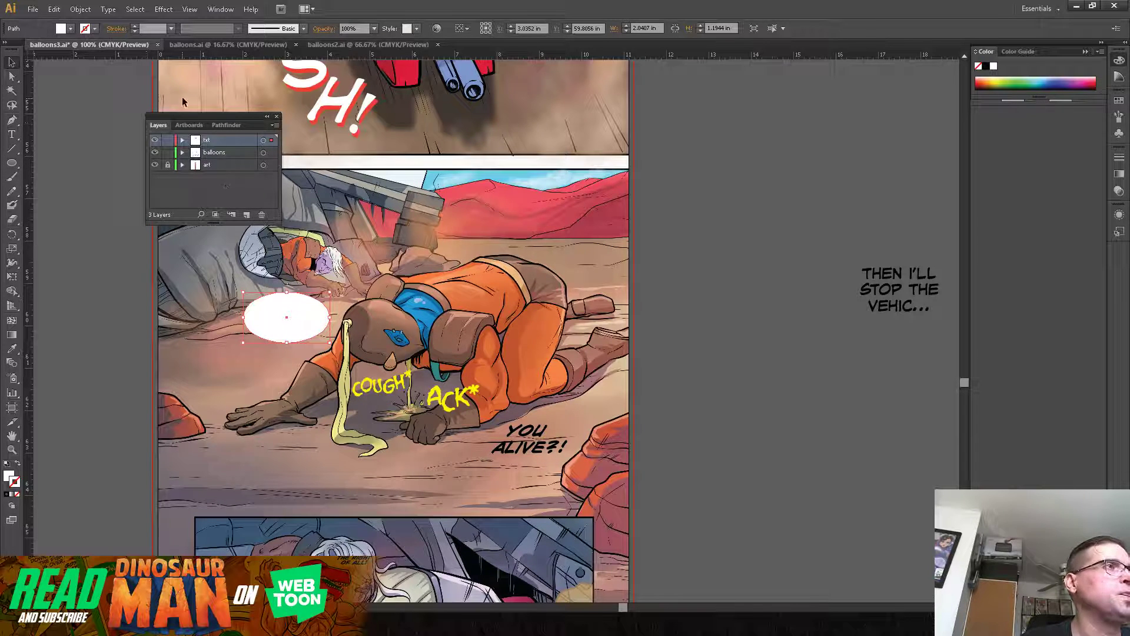
key(ctrl+x)
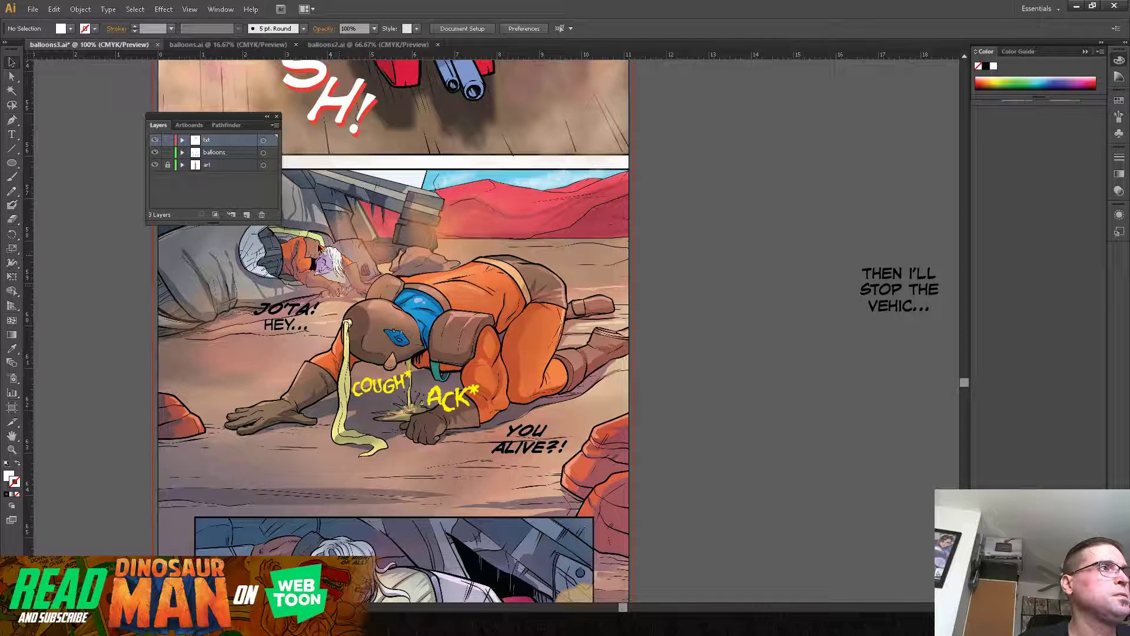
Step: Lock the txt layer and draw a white ellipse about 2.13 × 1.3 in on the balloons layer behind "JO'TA! HEY..."
click(167, 140)
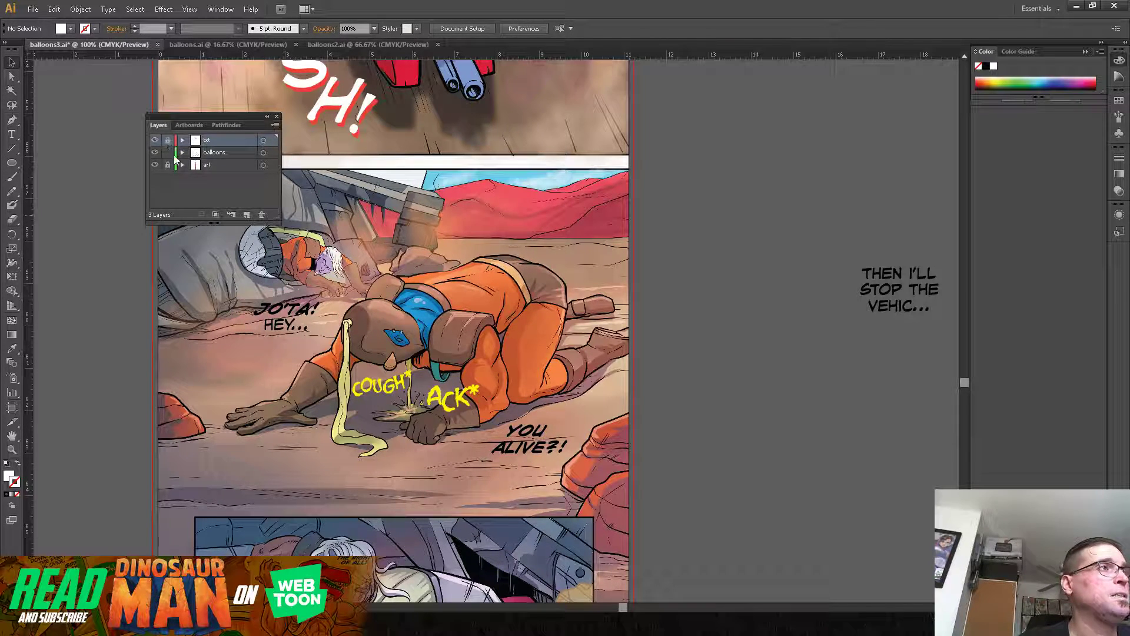
click(238, 154)
click(12, 162)
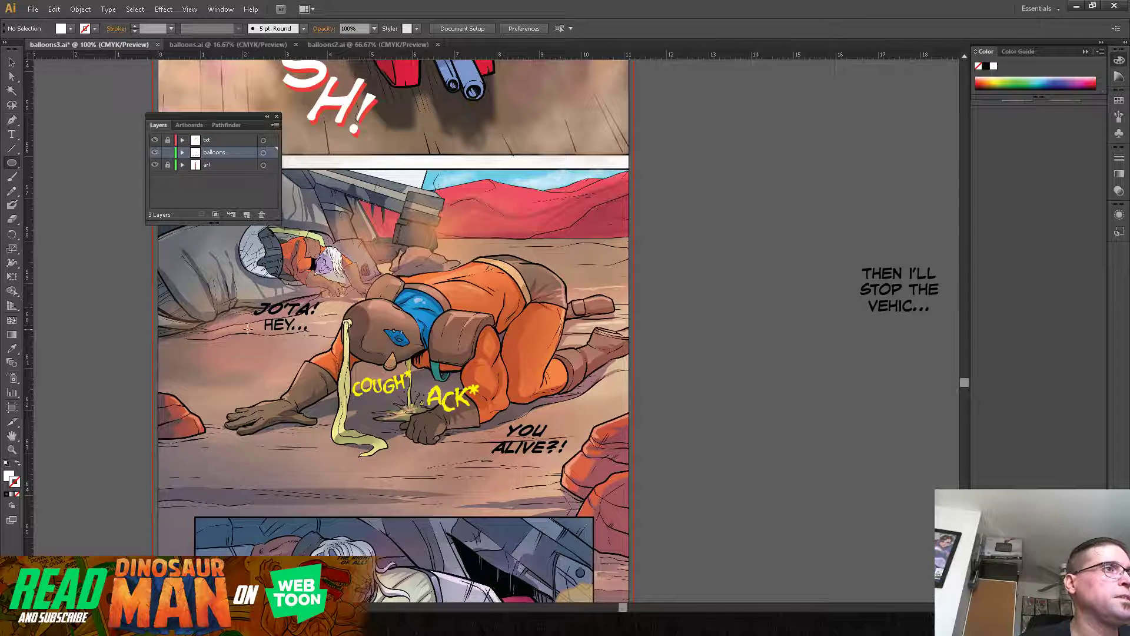
drag(284, 312, 329, 287)
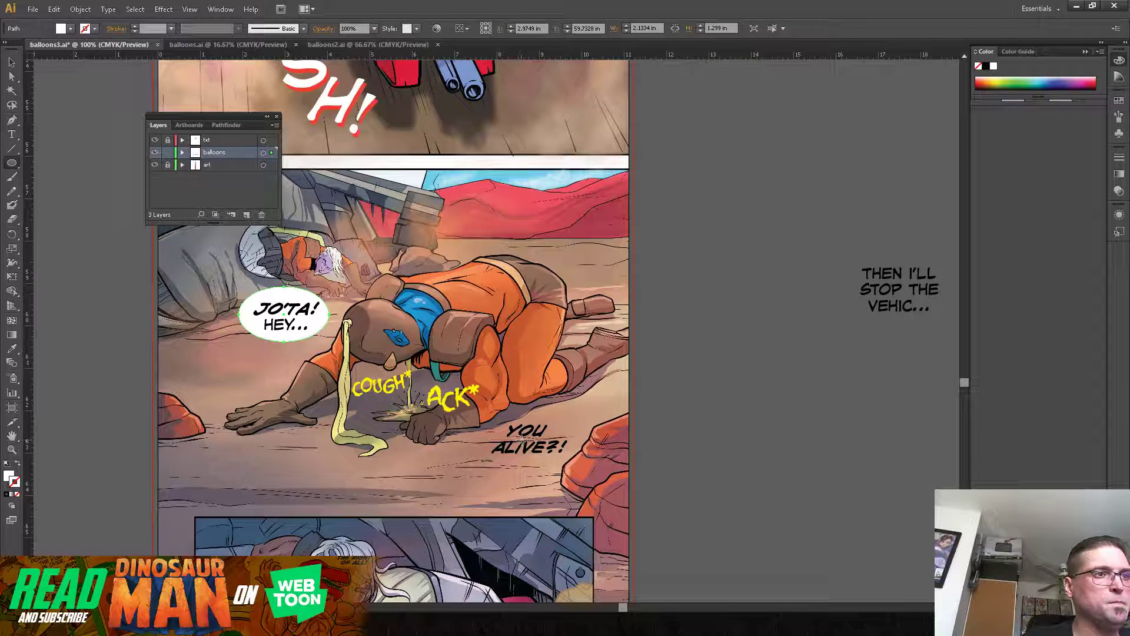
Step: Draw a white ellipse about 1.94 × 1 in behind "YOU ALIVE?!" and nudge it down and to the right
drag(524, 436, 564, 415)
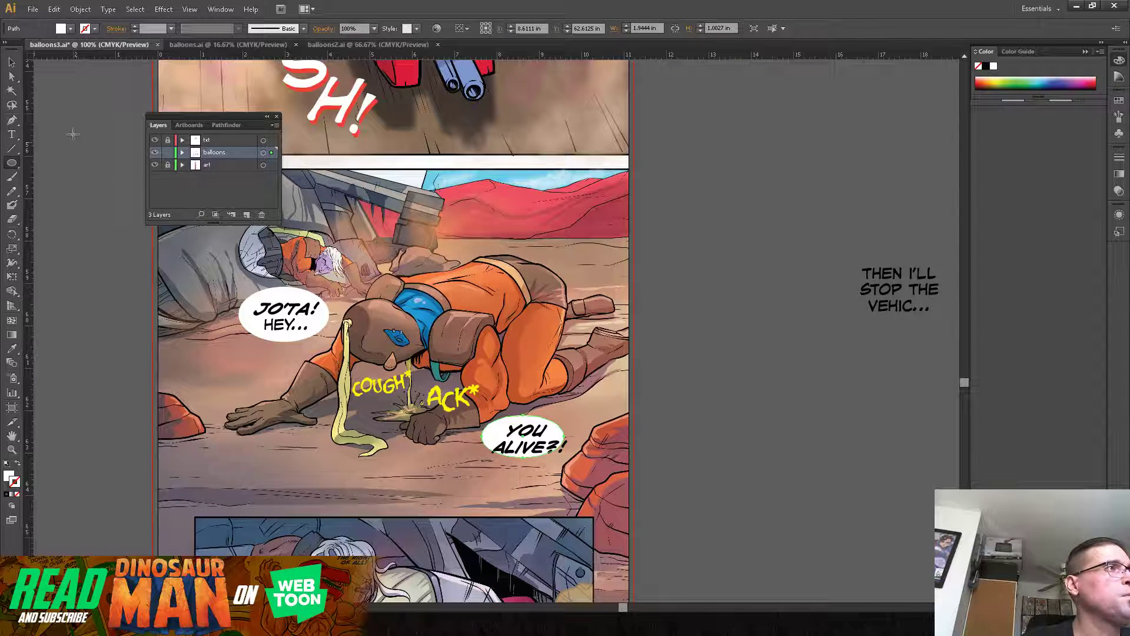
key(v)
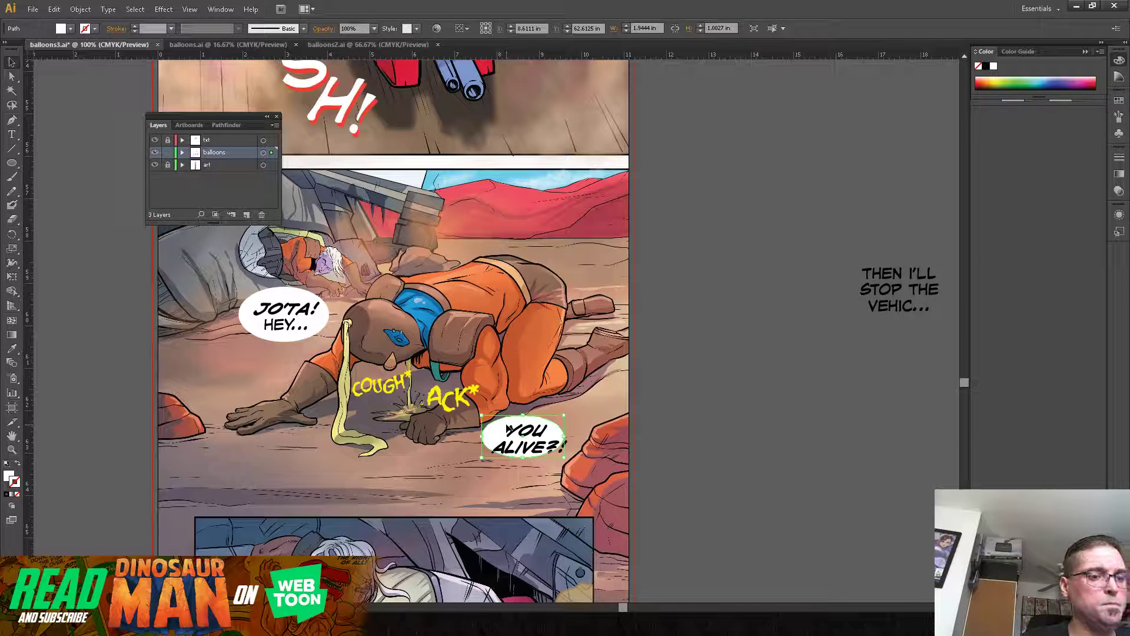
key(Down)
key(Down)
key(Down)
key(Down)
key(Down)
key(Down)
key(Down)
key(Right)
key(Right)
key(Right)
key(Right)
key(Right)
key(Right)
key(Right)
key(Right)
Step: Enlarge the "YOU ALIVE?!" balloon to about 2.03 × 1.1 in, centre it around the text and deselect it
mouse_move(567, 463)
mouse_down()
mouse_move(586, 471)
mouse_move(570, 469)
mouse_move(574, 447)
mouse_up()
key(Left)
key(Left)
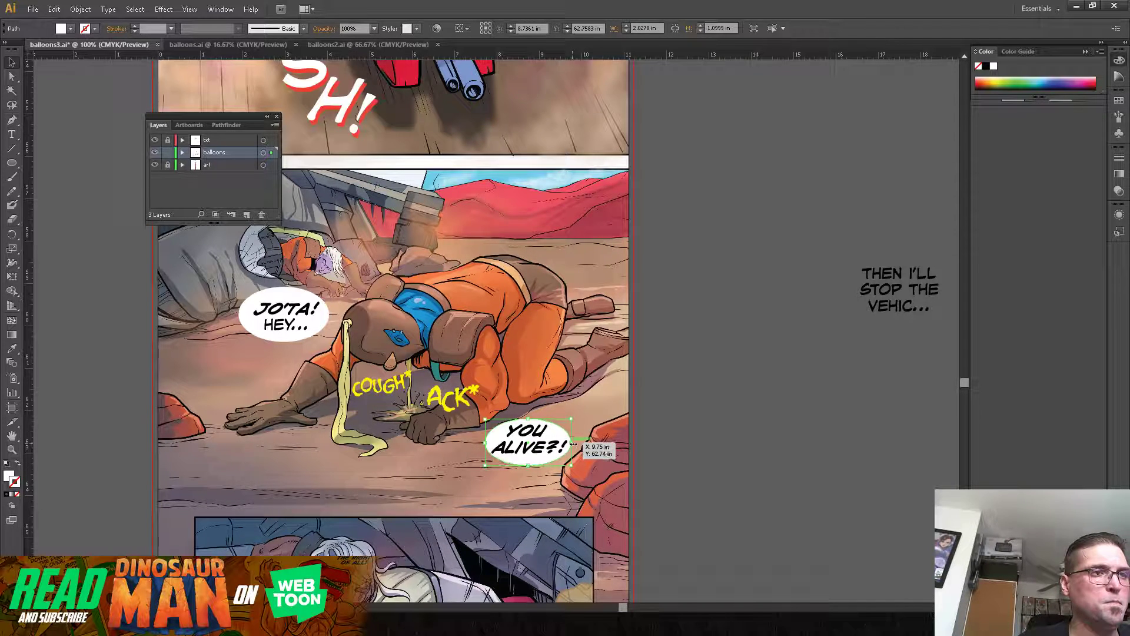
key(Up)
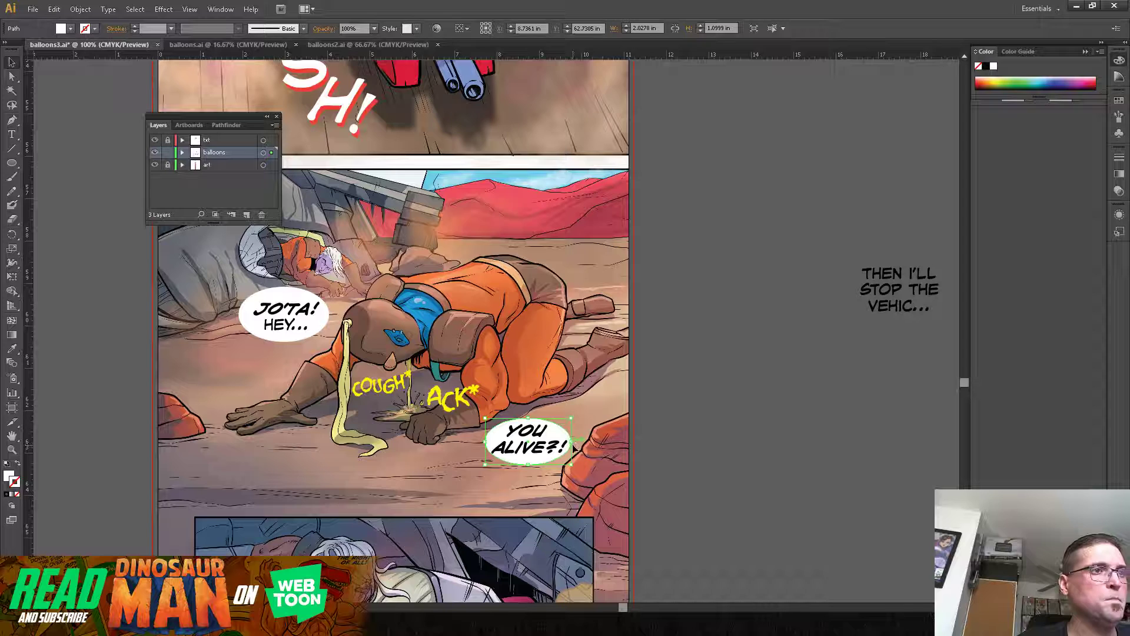
click(690, 371)
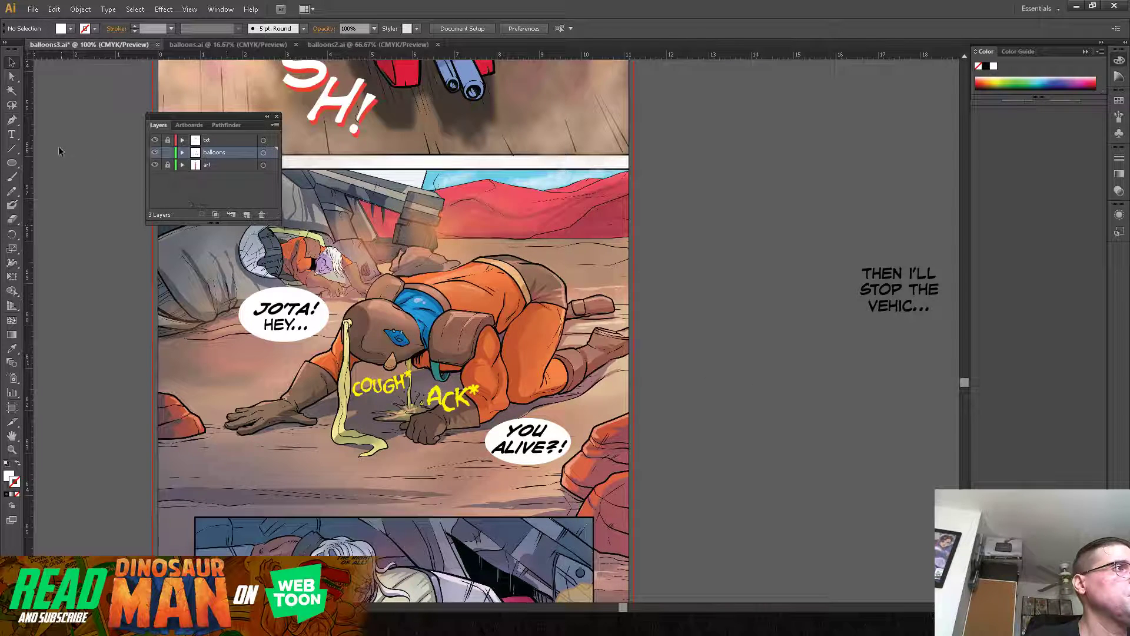
Step: Draw a pointed white tail with the Pen tool from the "JO'TA! HEY..." balloon toward the crouching man's shoulder
click(11, 119)
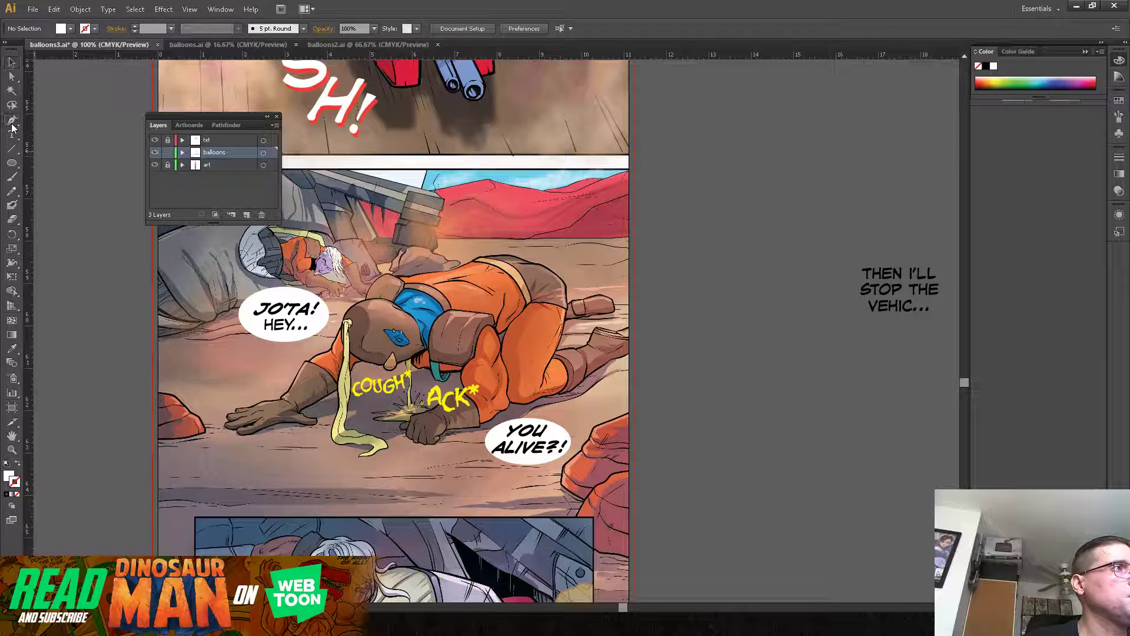
click(306, 340)
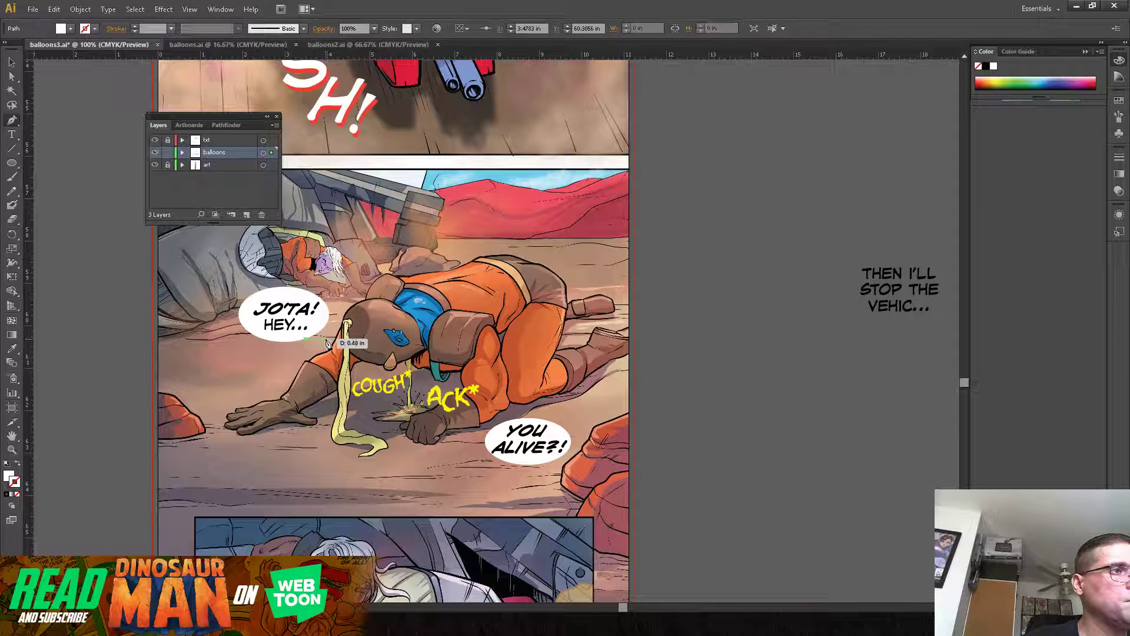
click(337, 354)
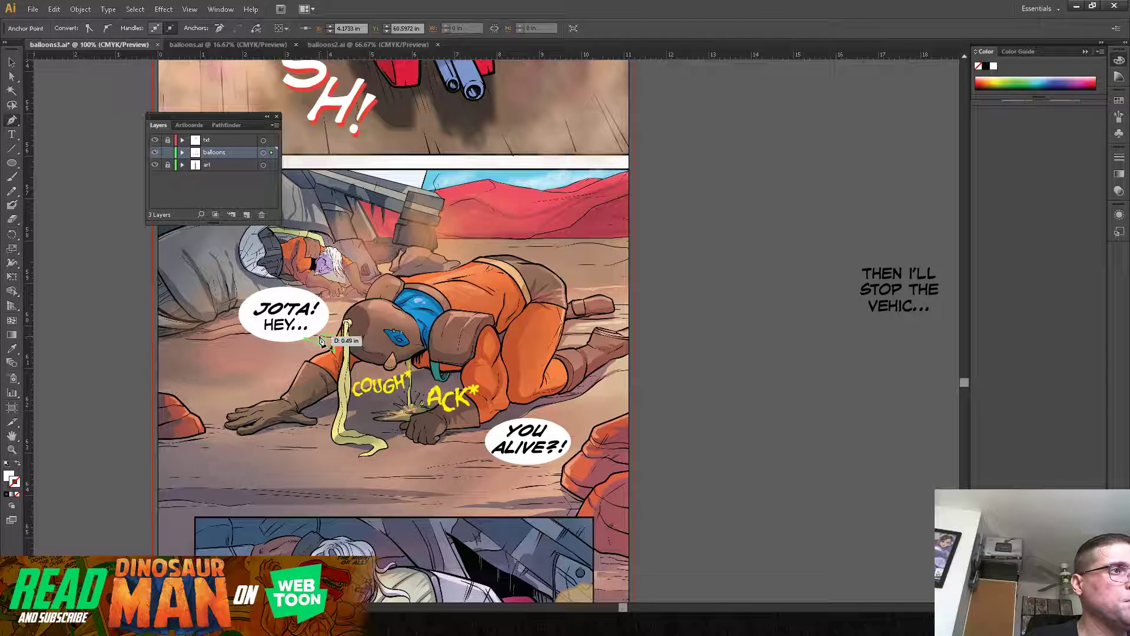
click(312, 336)
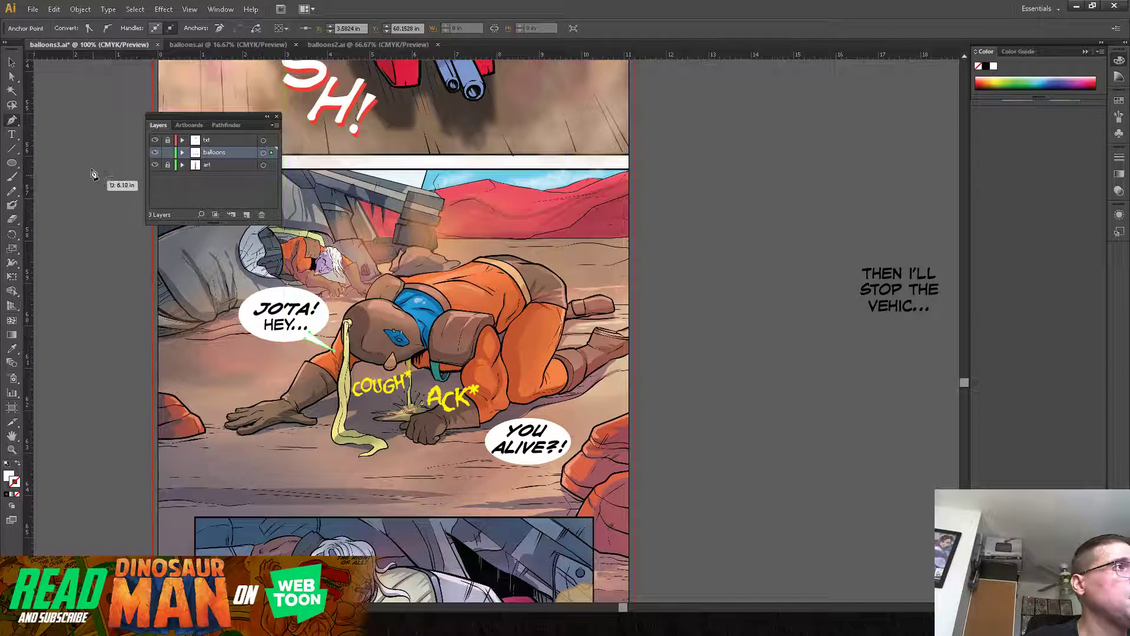
click(12, 62)
click(56, 184)
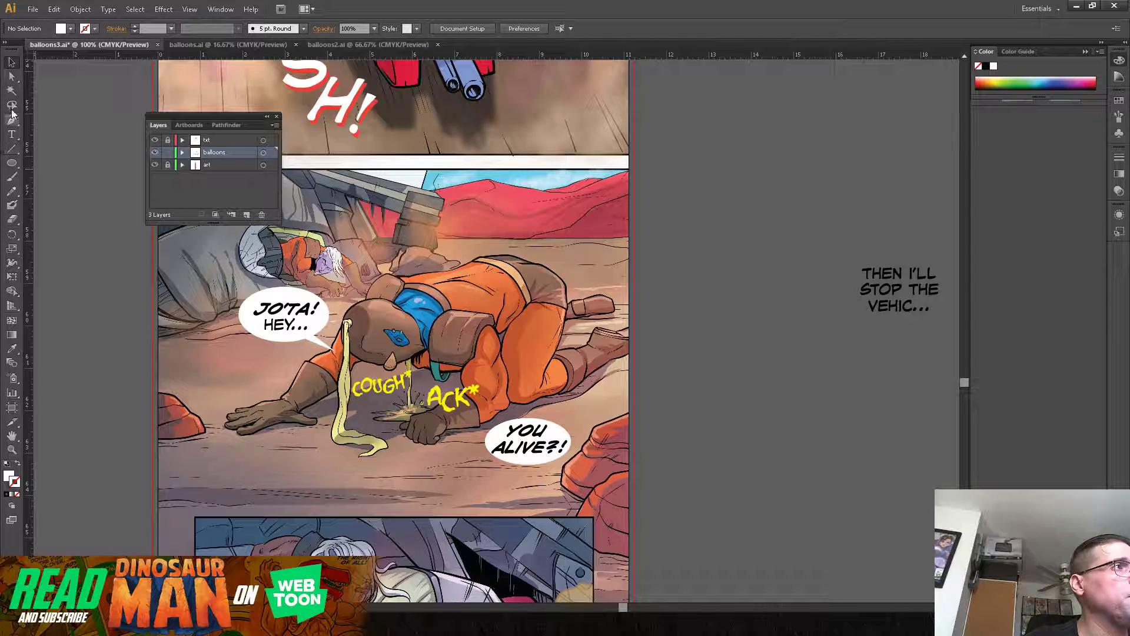
Step: Draw a pointed white tail with the Pen tool from the "YOU ALIVE?!" balloon up toward the crouching man's forearm
click(11, 119)
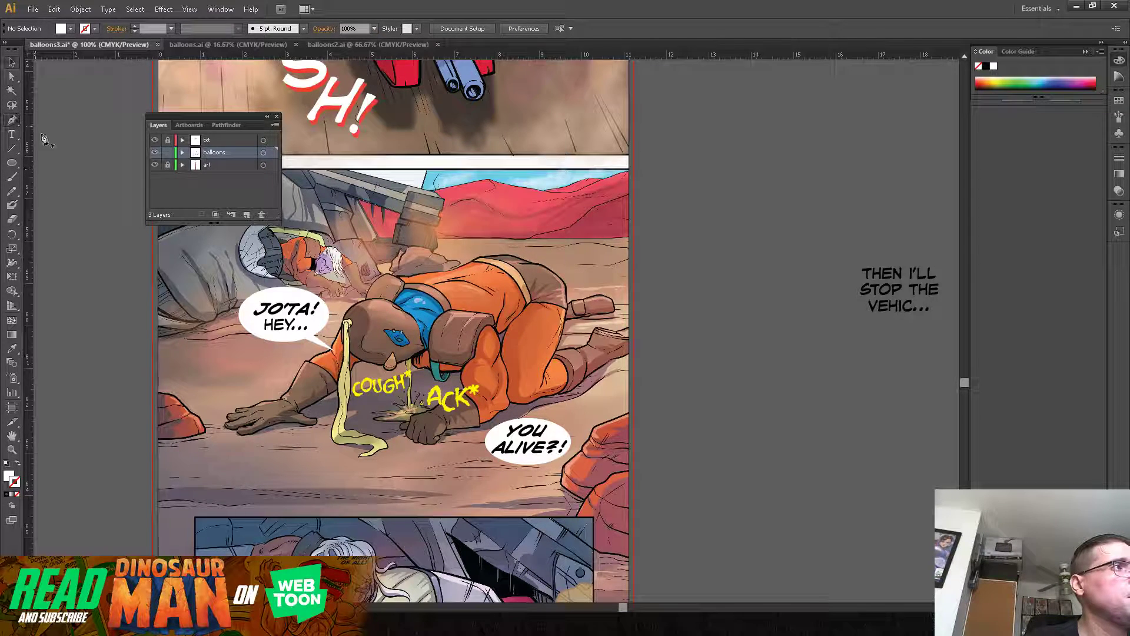
click(496, 434)
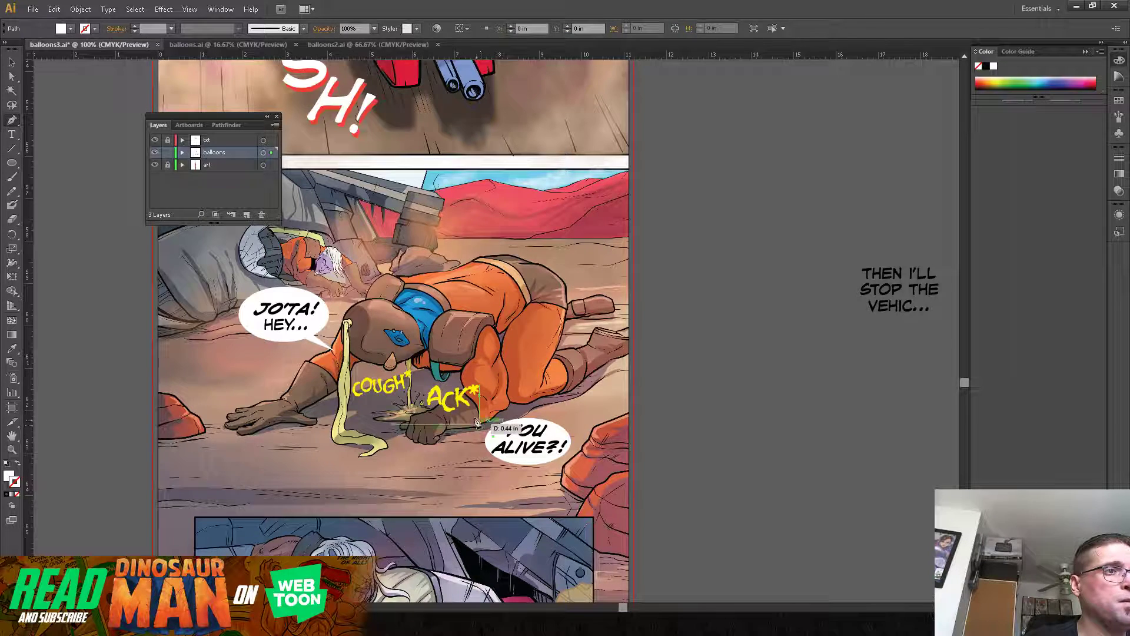
click(475, 412)
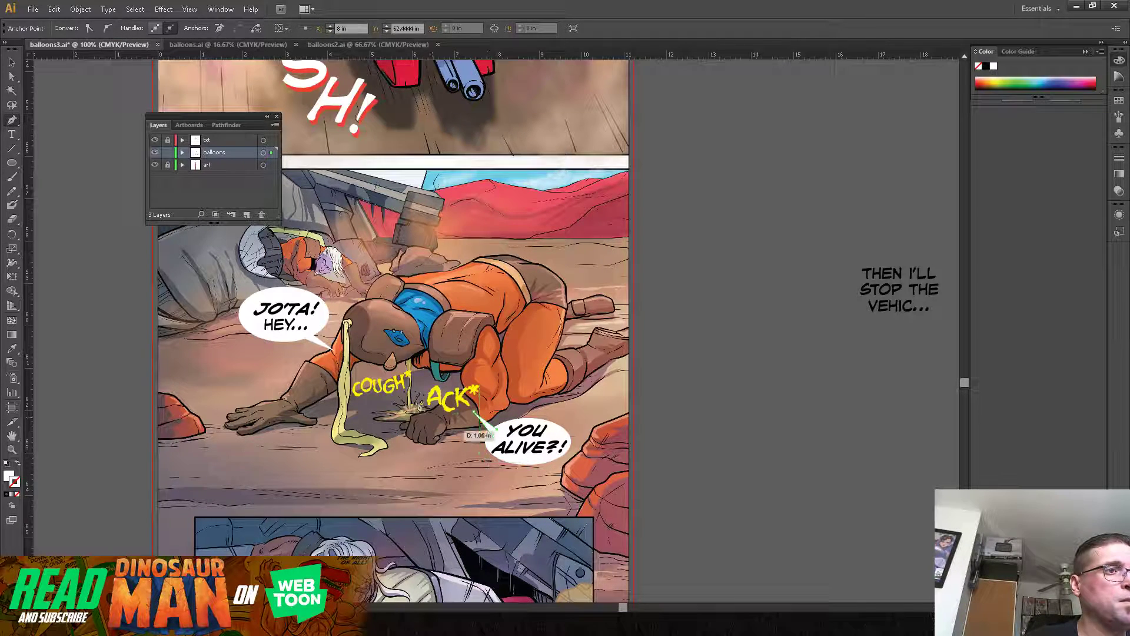
key(v)
click(73, 250)
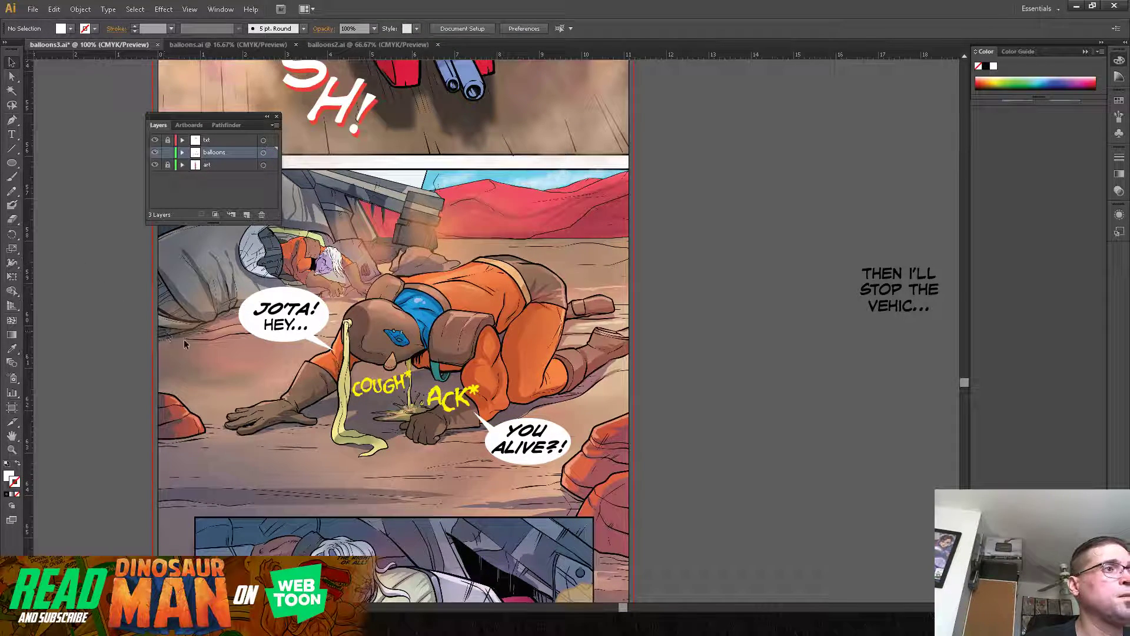
Step: Switch to the browser to look at the opening panels of published Dinosaur Man episode #2, and return to Illustrator
drag(488, 319, 492, 285)
mouse_move(467, 448)
mouse_down()
mouse_move(498, 410)
mouse_move(503, 374)
mouse_move(488, 372)
mouse_move(482, 400)
mouse_up()
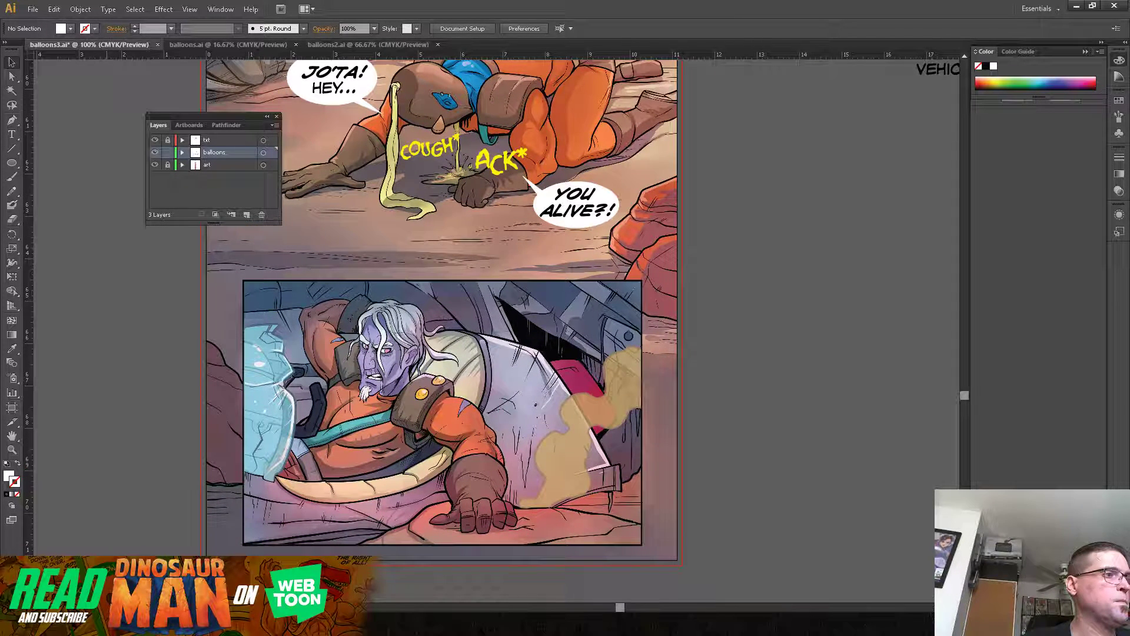
mouse_move(108, 624)
click(170, 579)
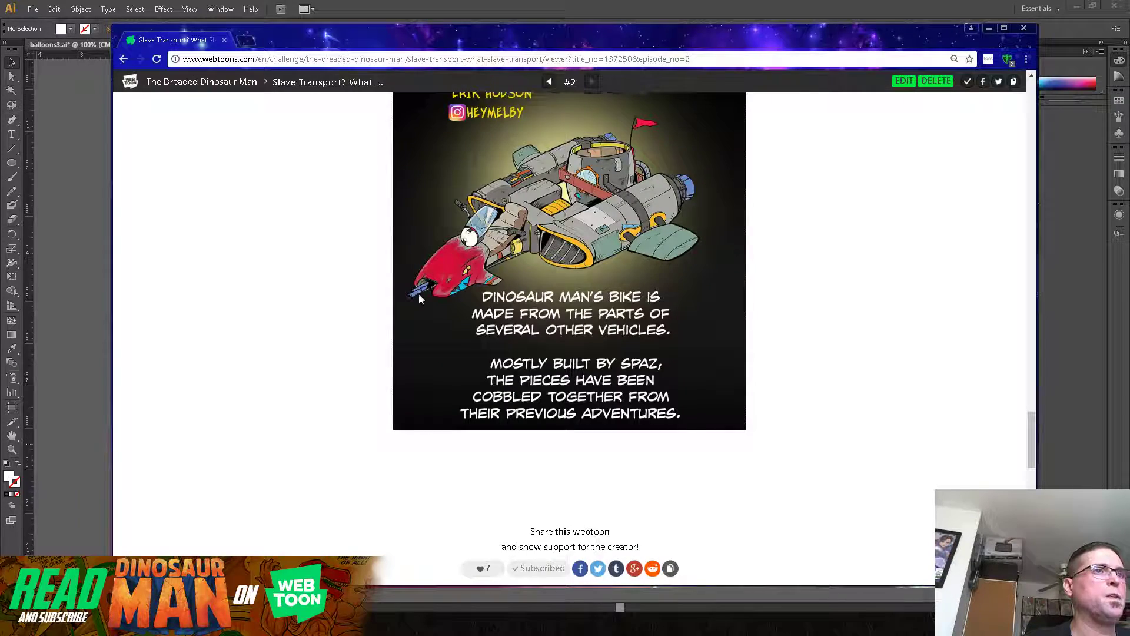
drag(1027, 433, 1000, 106)
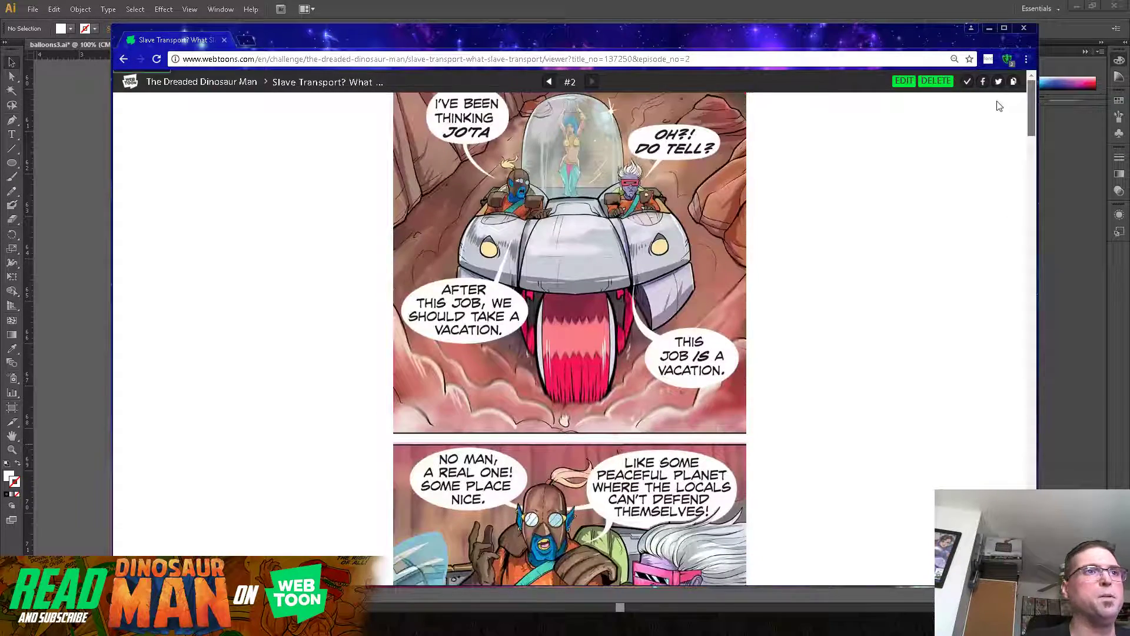
click(990, 28)
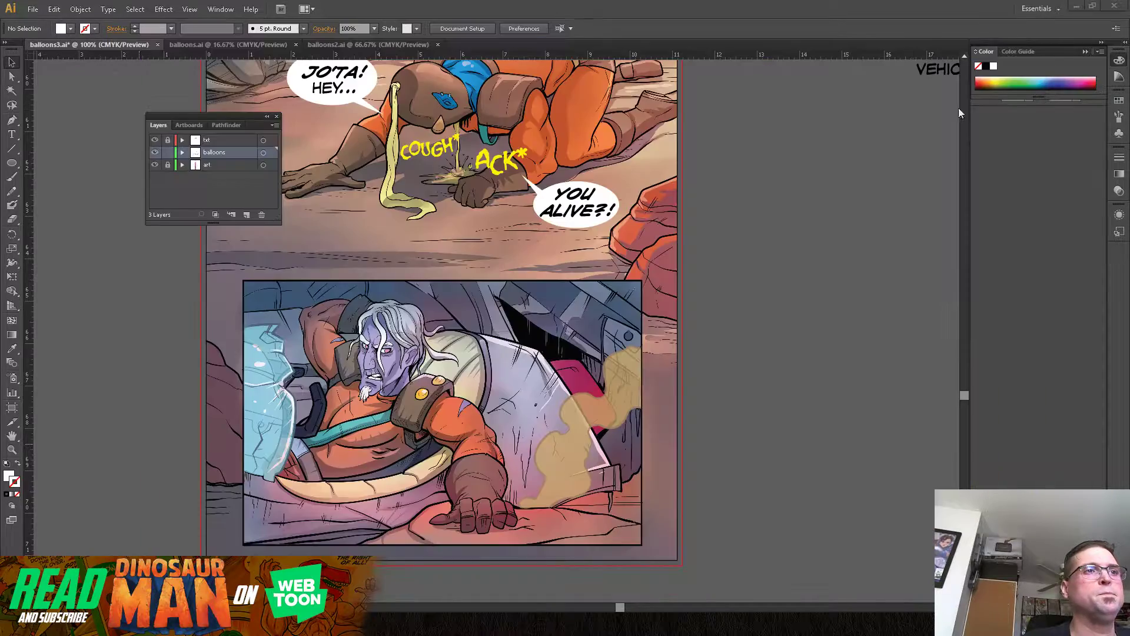
Step: Unlock and activate the txt layer and duplicate the "JO'TA! HEY..." text into the panel below, beside the white-haired man's head
drag(712, 303, 762, 313)
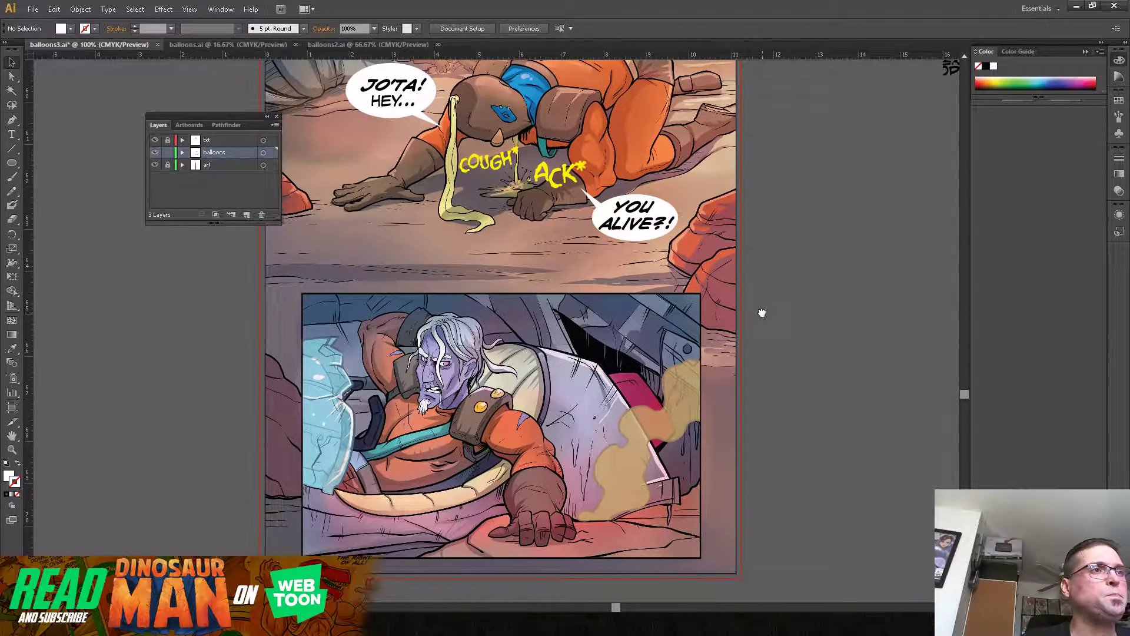
drag(835, 238, 840, 273)
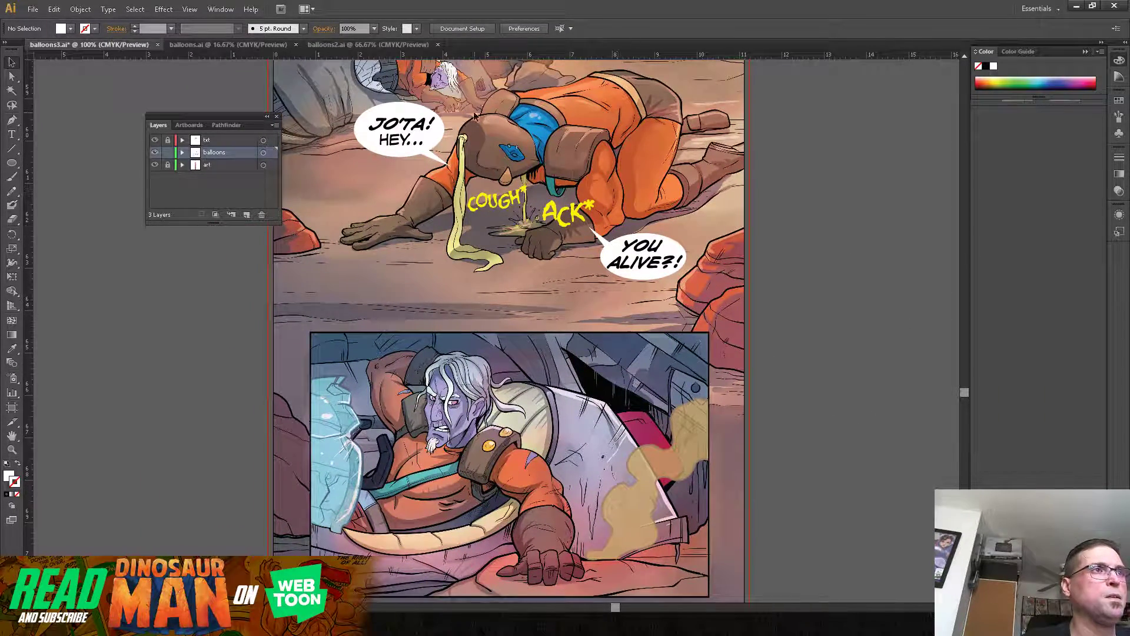
click(401, 137)
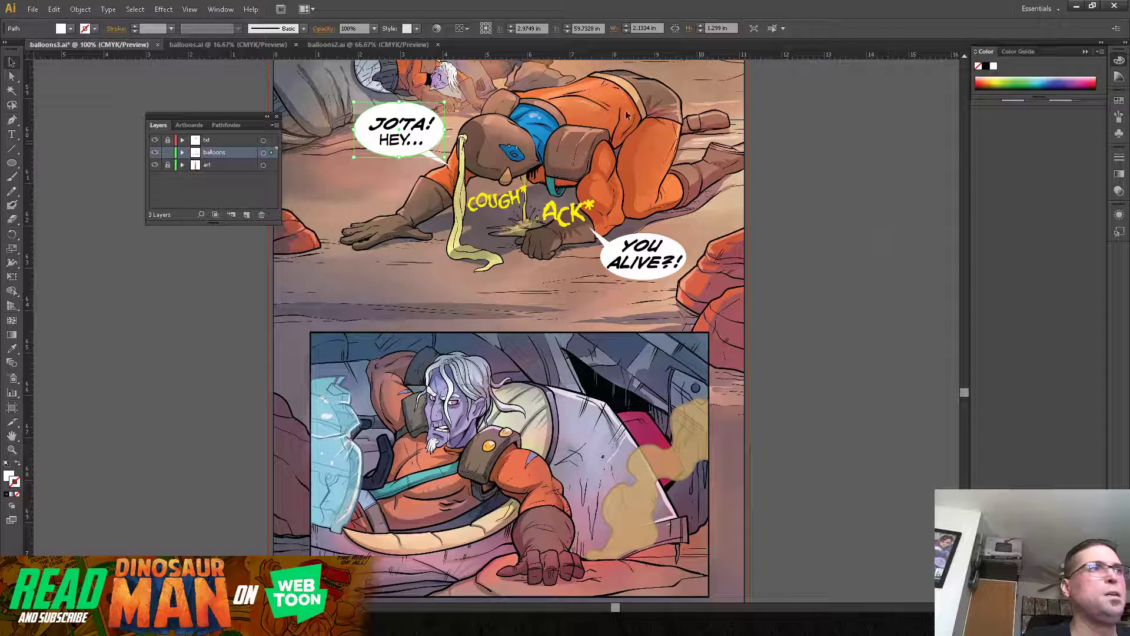
click(167, 141)
click(214, 143)
click(227, 248)
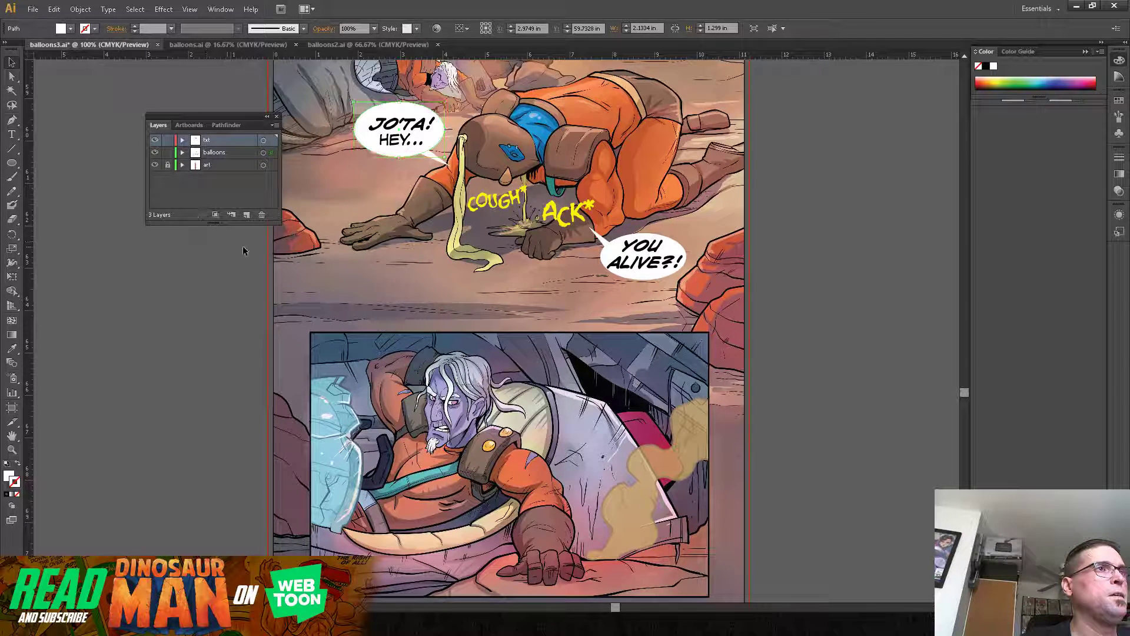
click(396, 126)
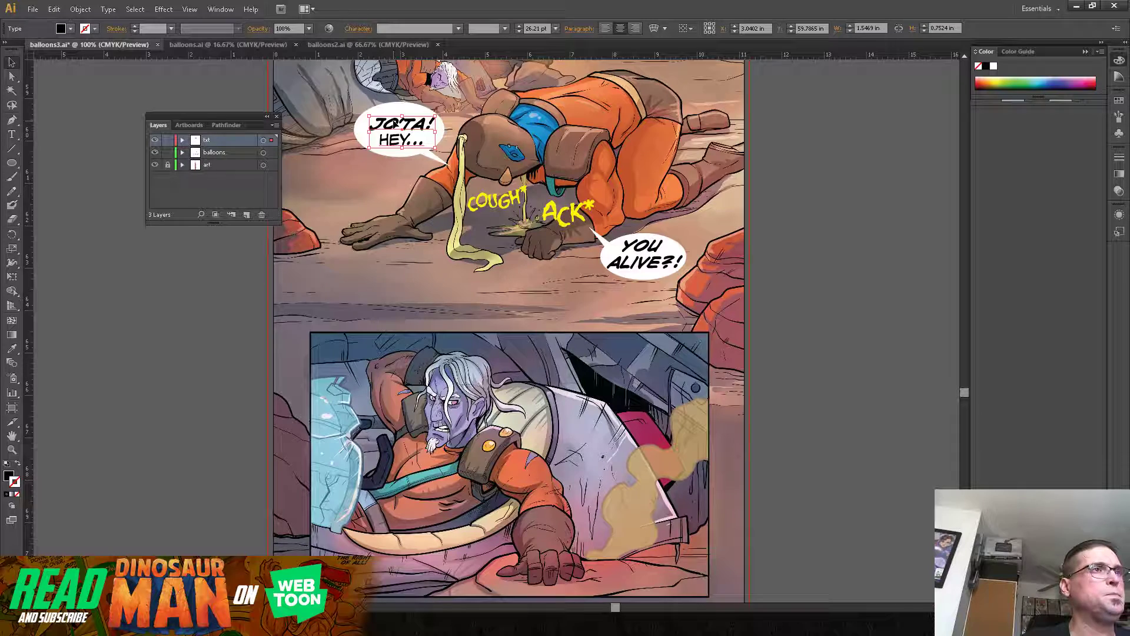
drag(396, 125, 419, 399)
Step: Replace the copied text beside the white-haired man with "ME?! I TOLD YOU TO FASTEN YOUR SAFTY HARNESS!" broken over five lines
double_click(373, 378)
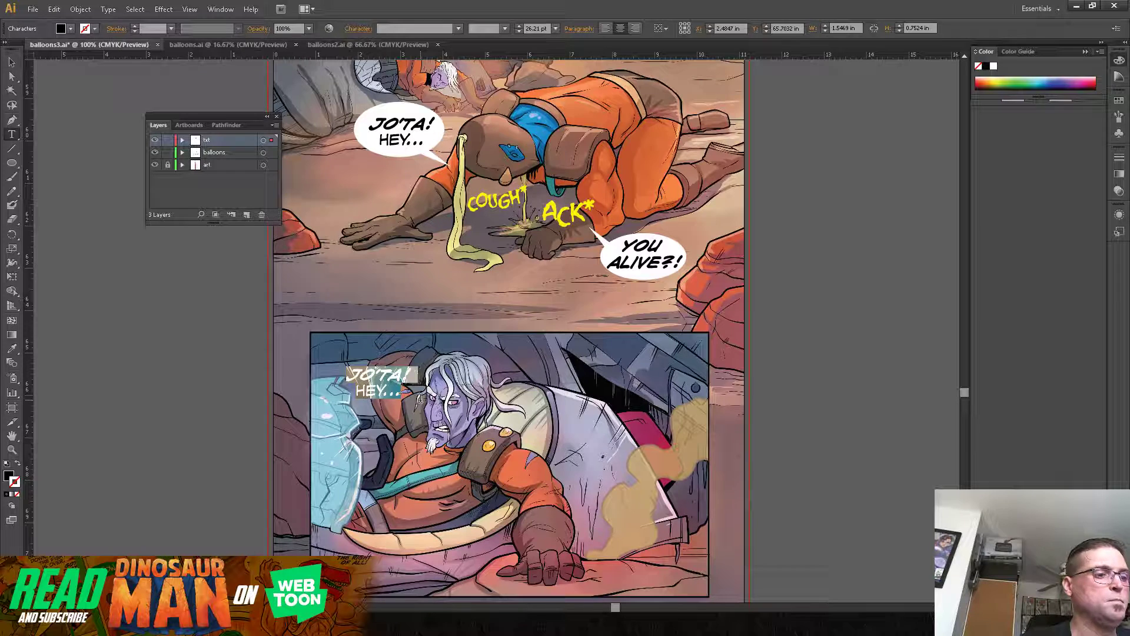
text(ME)
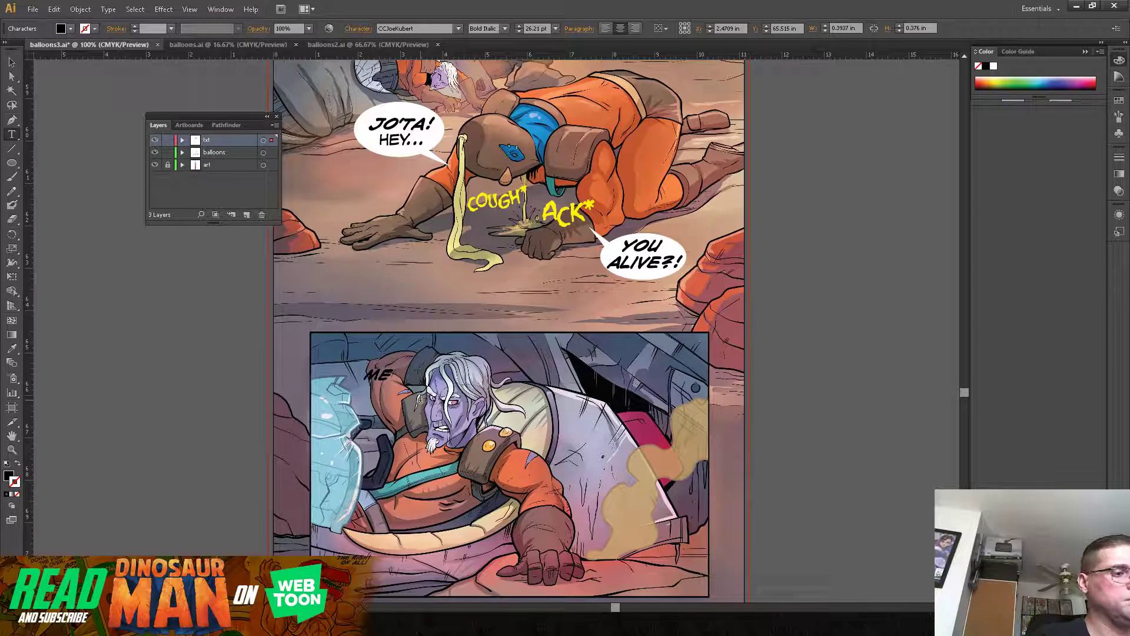
text(?!)
key(Return)
text(I TOLD YOU)
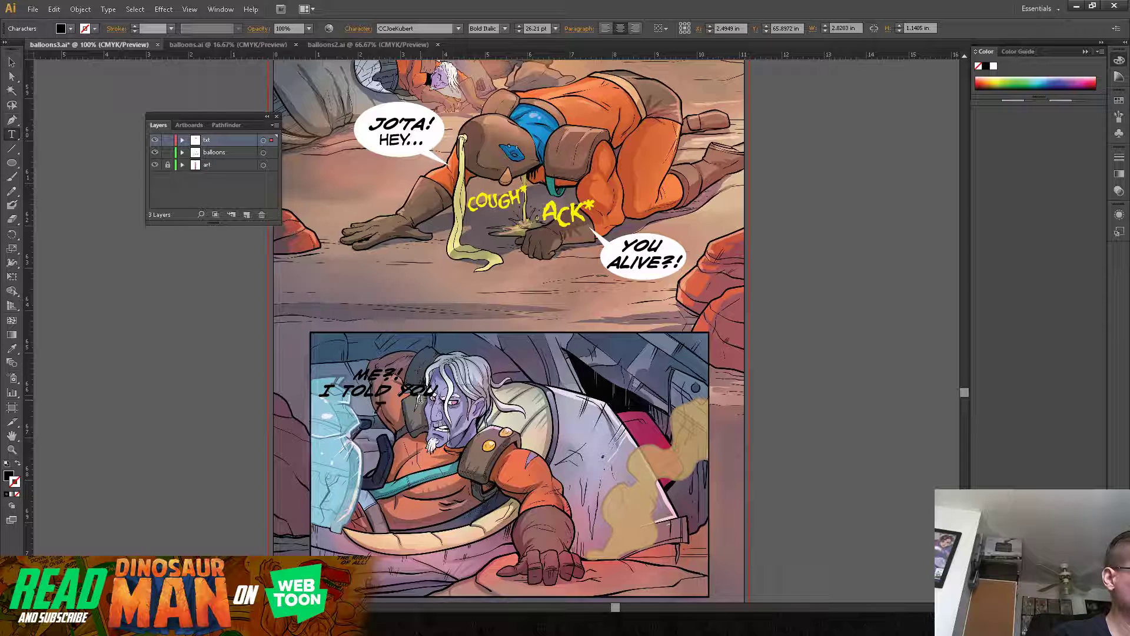
key(Return)
text(TO FASTEN)
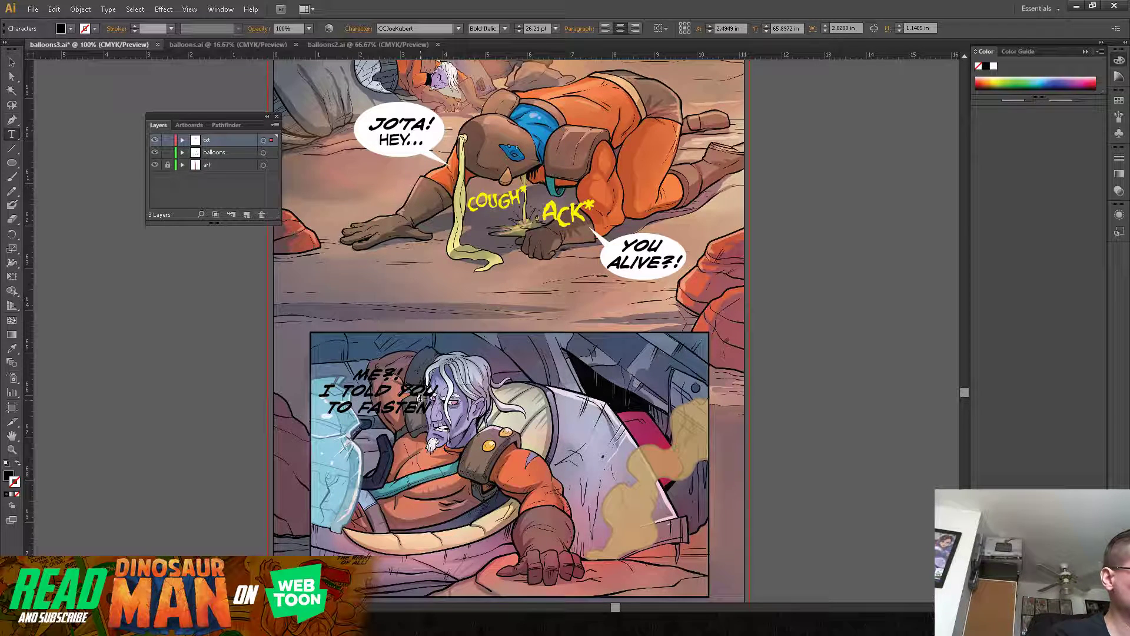
text( YOUR SAFTY)
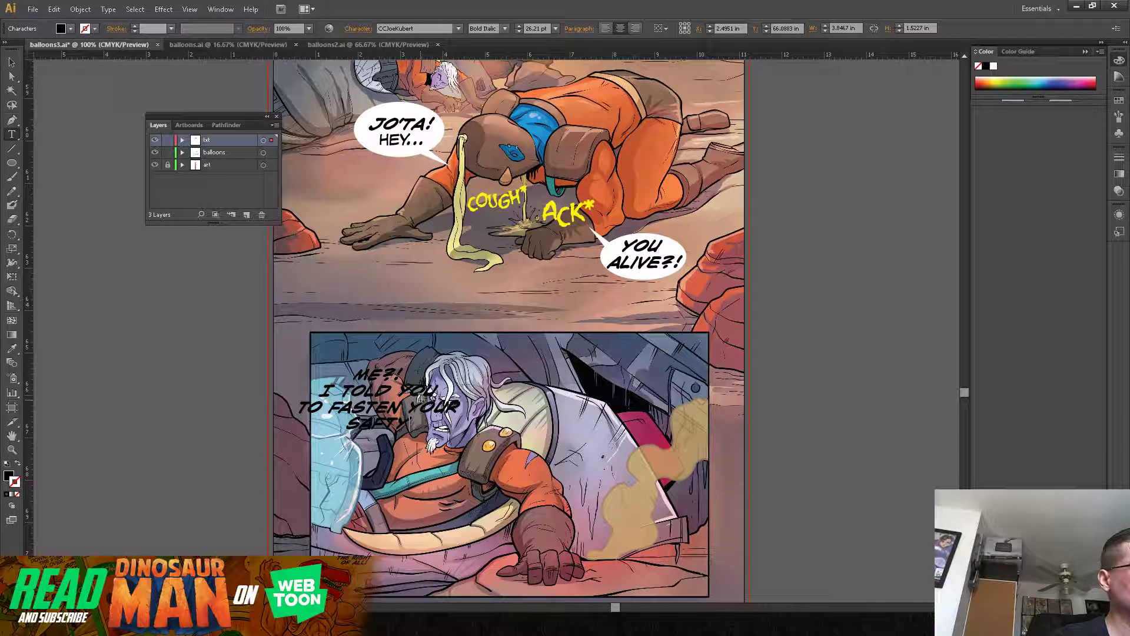
key(Return)
text(HARNESS)
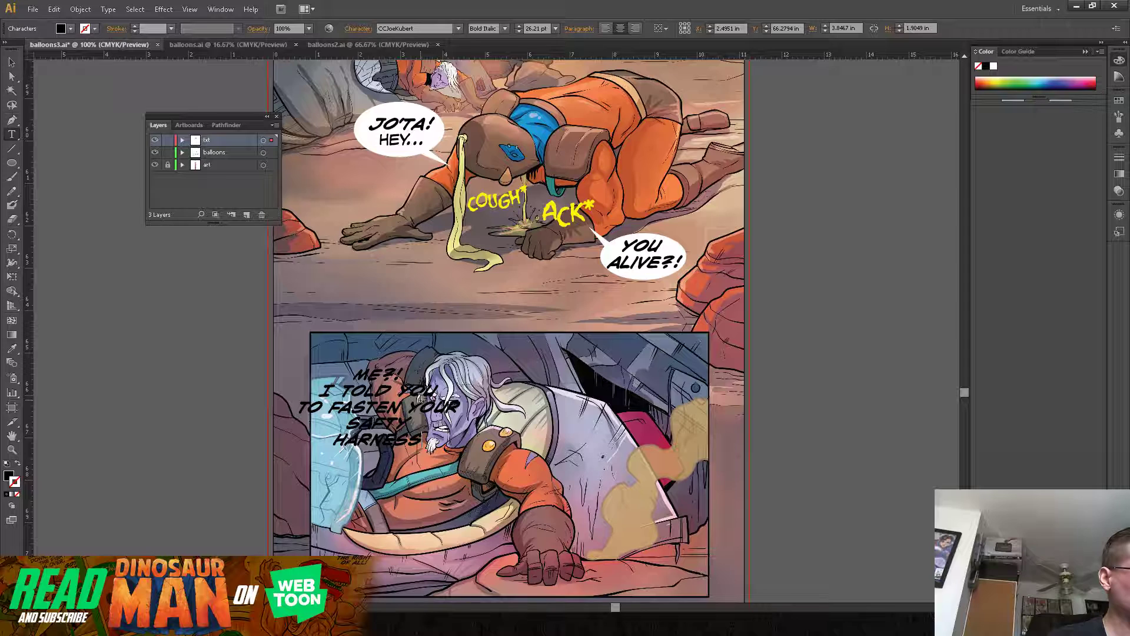
text(.)
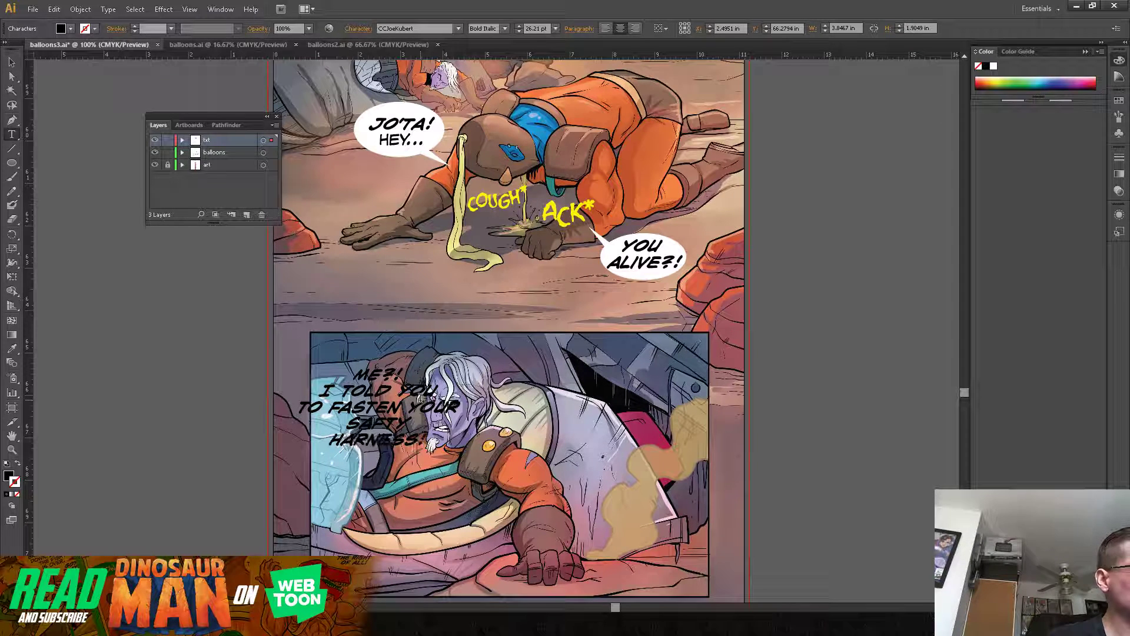
Step: Set the lines from "I TOLD YOU" through "HARNESS!" to the Regular font style
drag(324, 392, 426, 440)
click(505, 28)
click(500, 44)
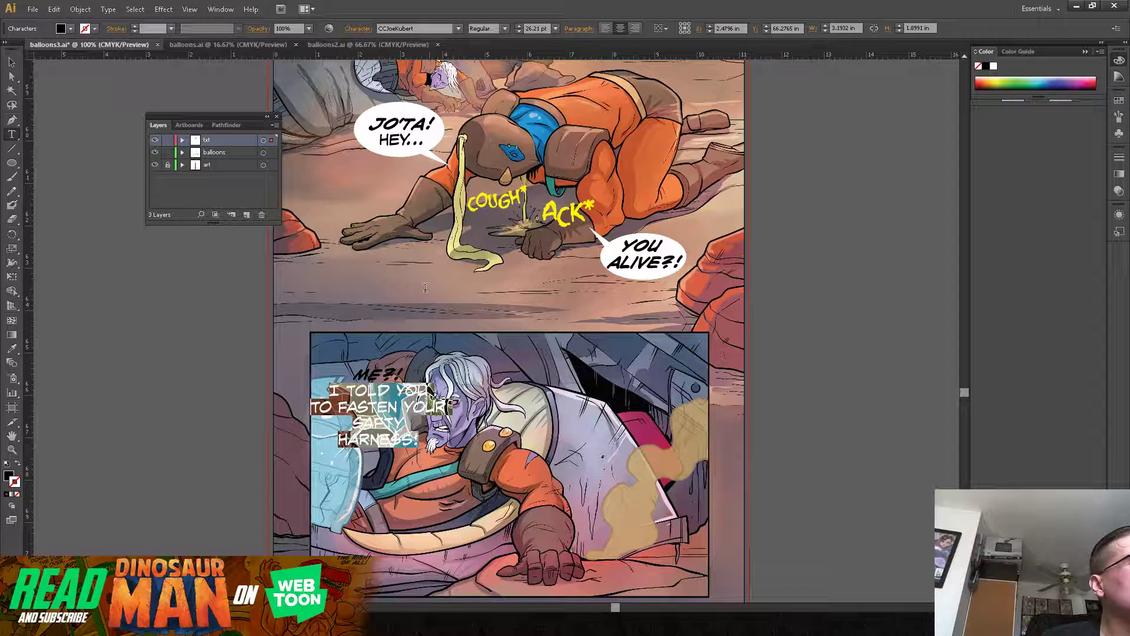
Step: Enlarge the "ME?!" line to 48 pt
drag(355, 371, 406, 374)
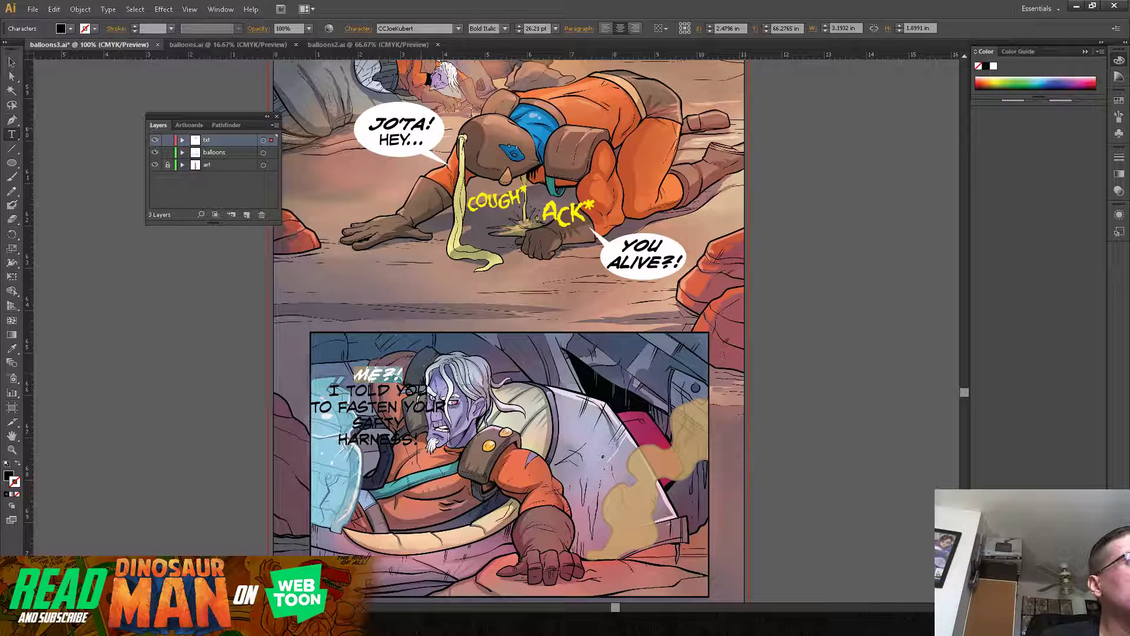
click(555, 30)
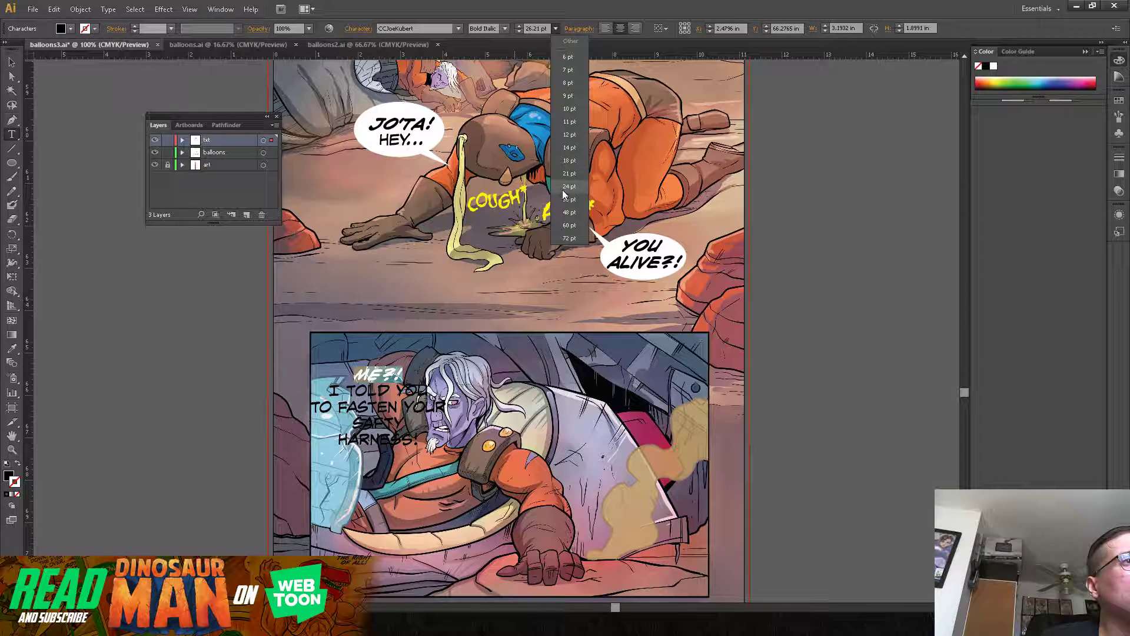
click(569, 214)
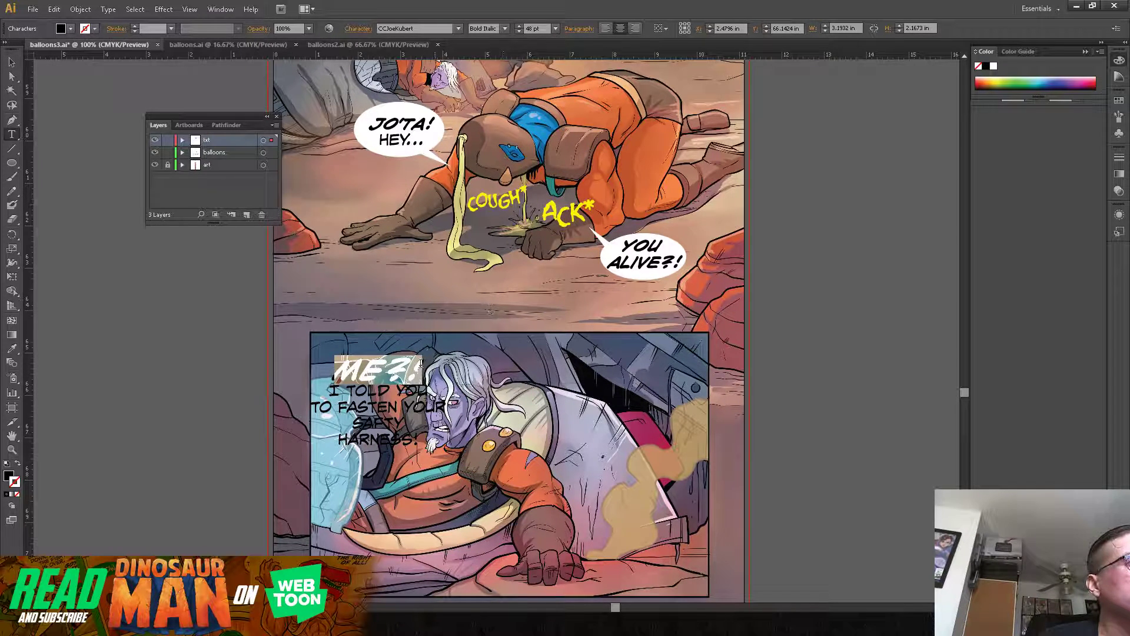
click(380, 362)
key(Escape)
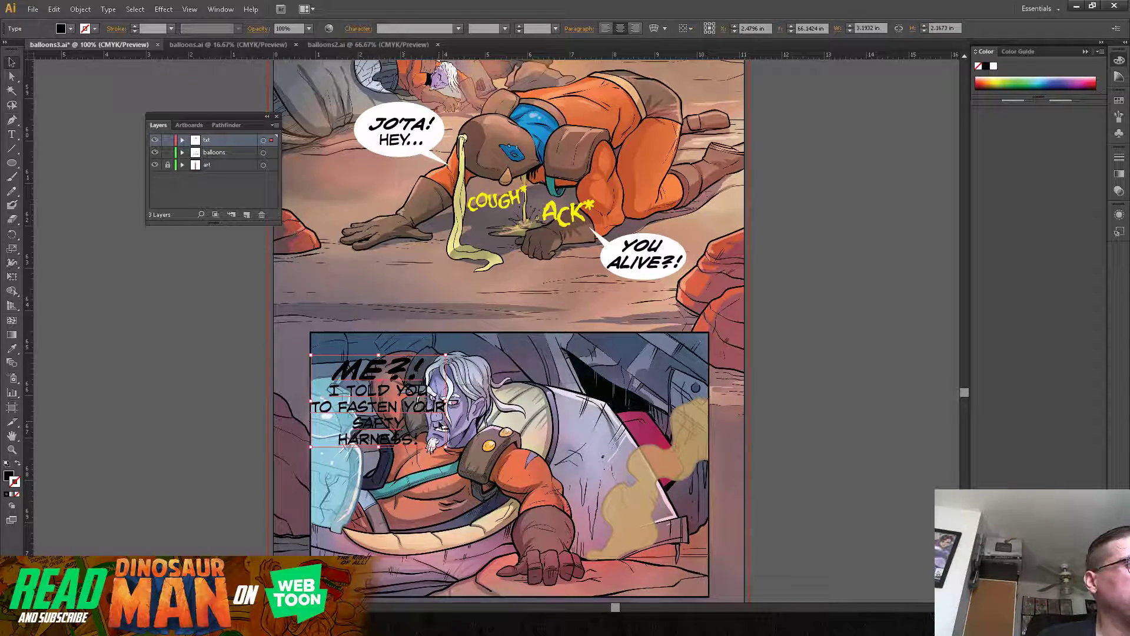
Step: Move the dialogue up over the panel's upper border and tighten the leading of the lines below "ME?!"
drag(375, 386, 412, 368)
key(t)
click(358, 334)
key(alt+Up)
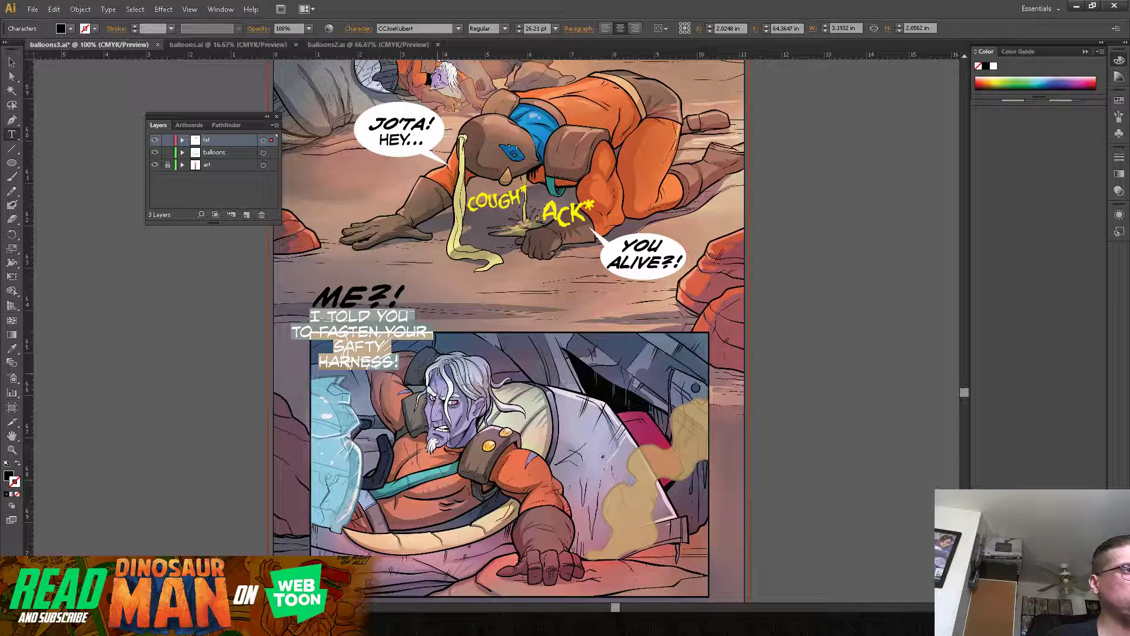
key(alt+Up)
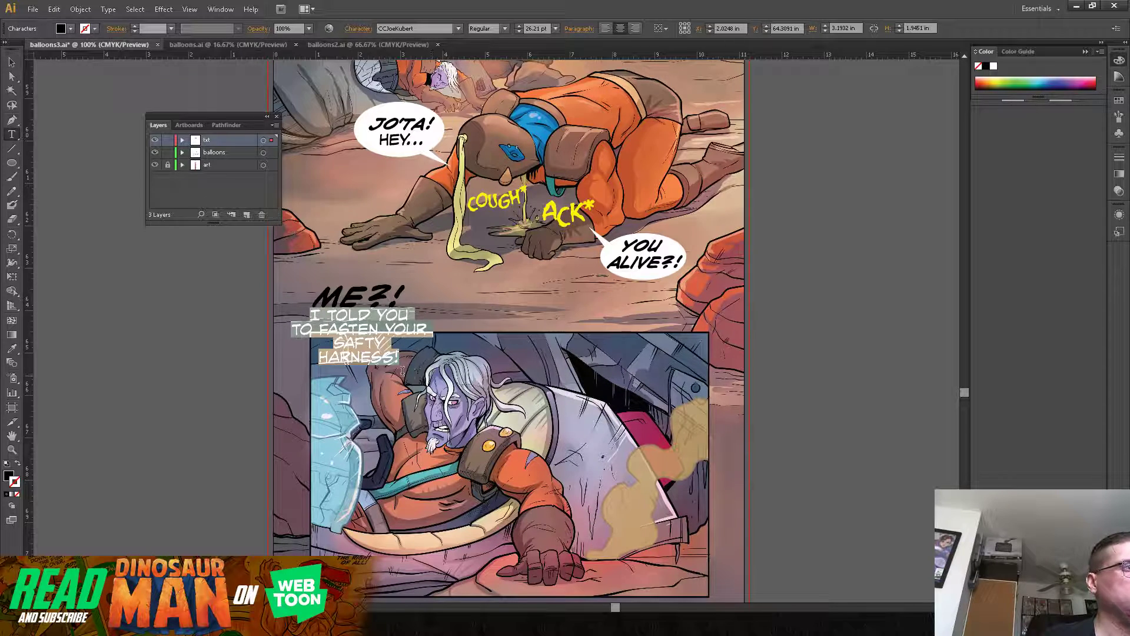
Step: Rebreak the dialogue lines so they read "TO FASTEN", "YOUR SAFTY" and "HARNESS!"
click(370, 343)
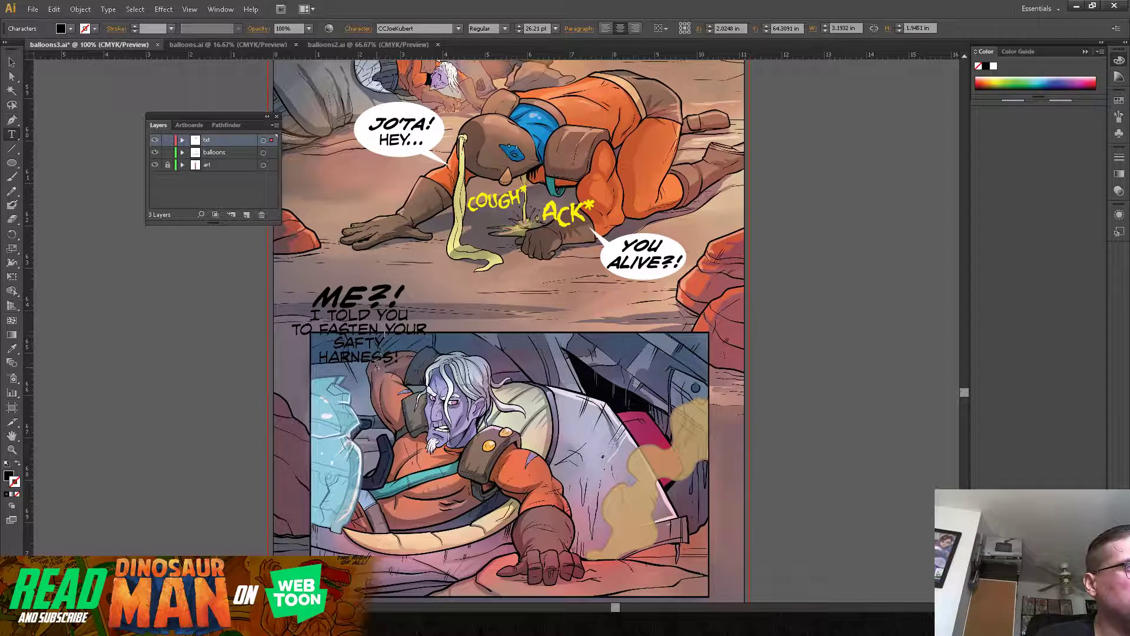
key(Return)
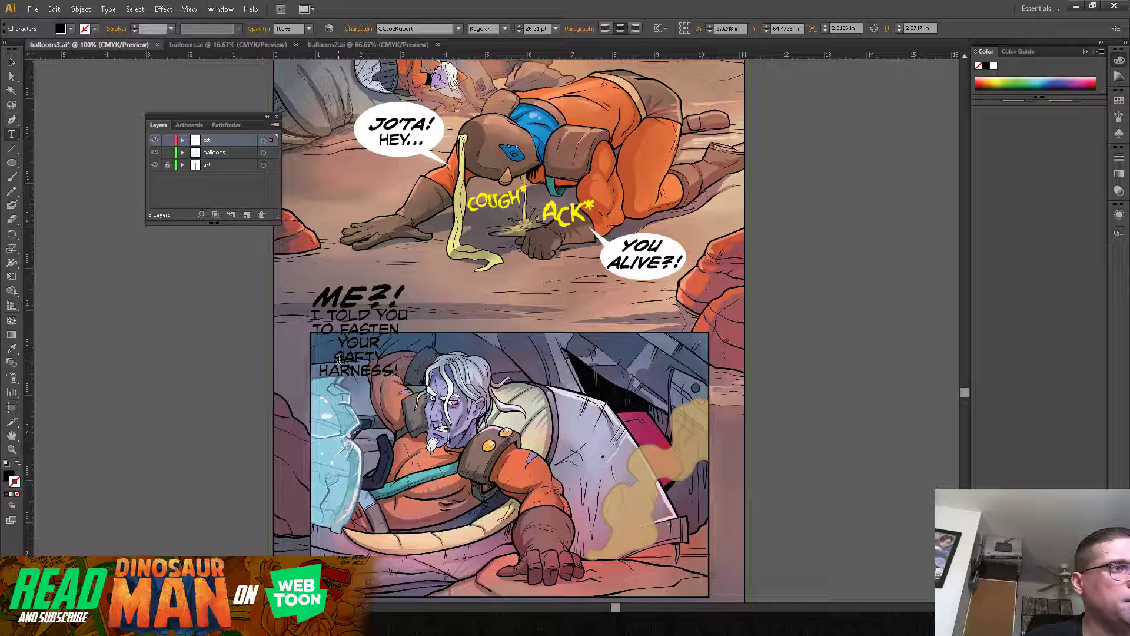
key(BackSpace)
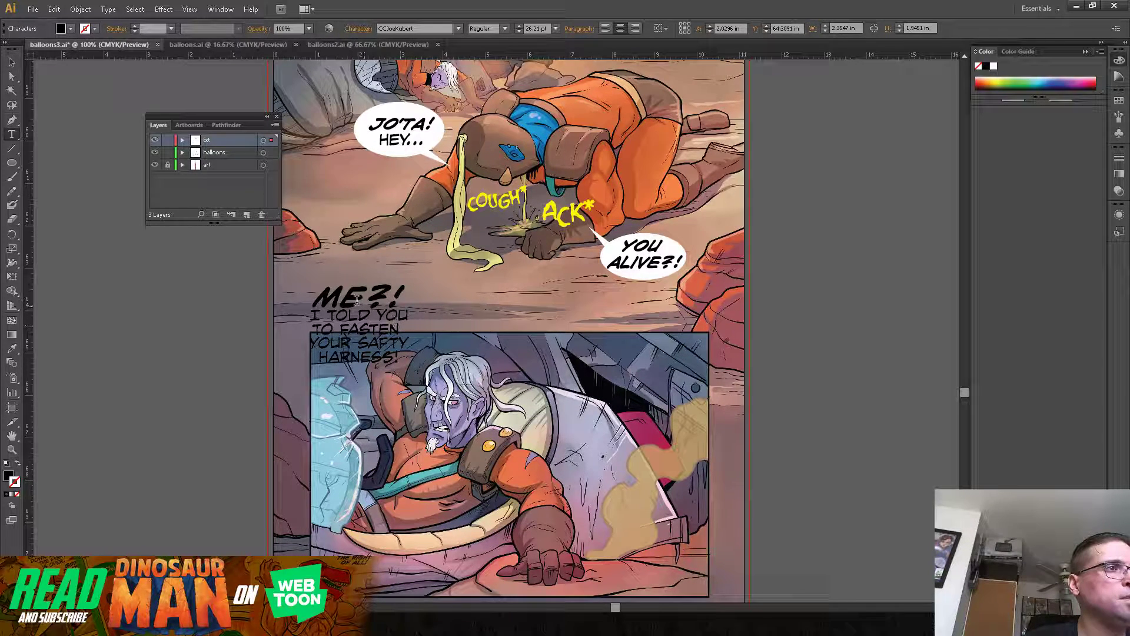
Step: Recolor the "ME?!" line with a hot pink fill and deselect the text
drag(318, 295, 405, 297)
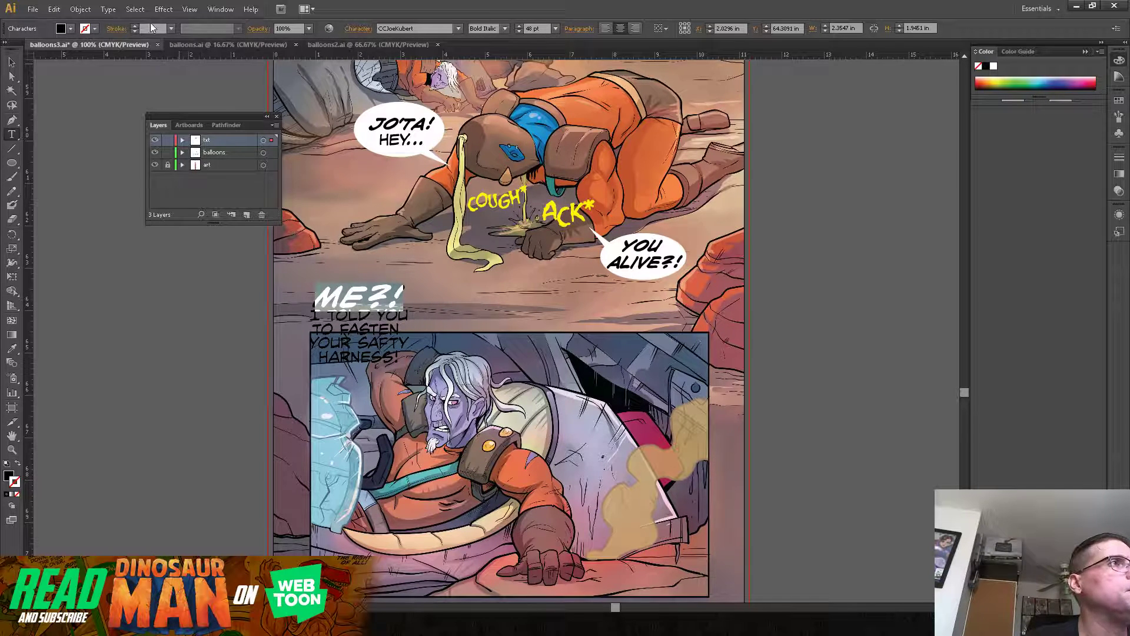
click(96, 29)
click(71, 30)
click(71, 30)
click(114, 58)
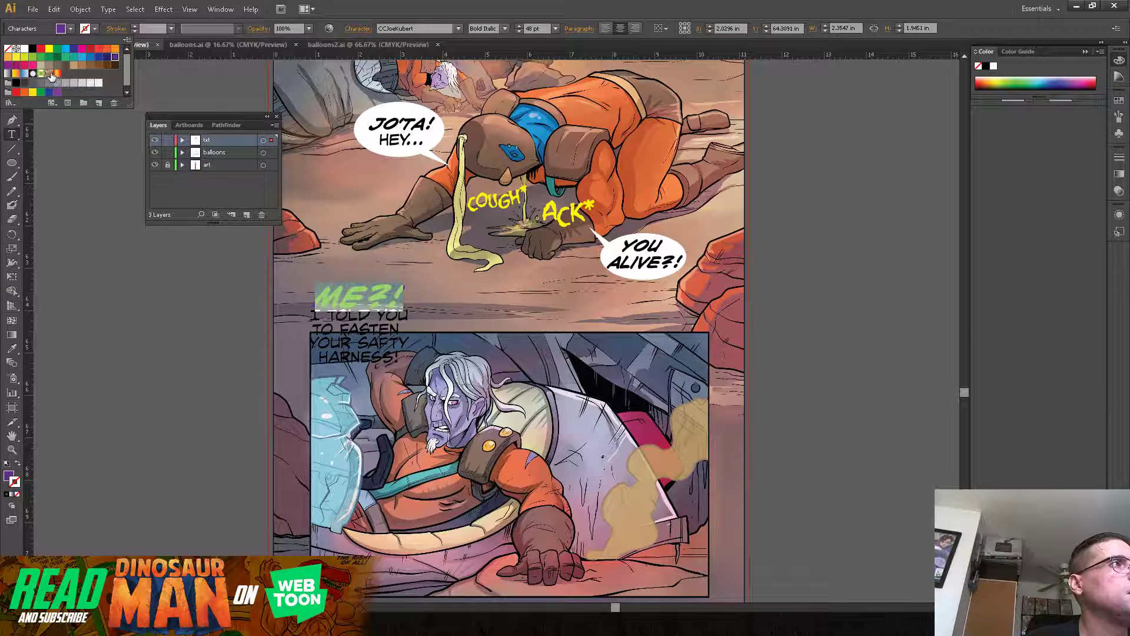
click(33, 66)
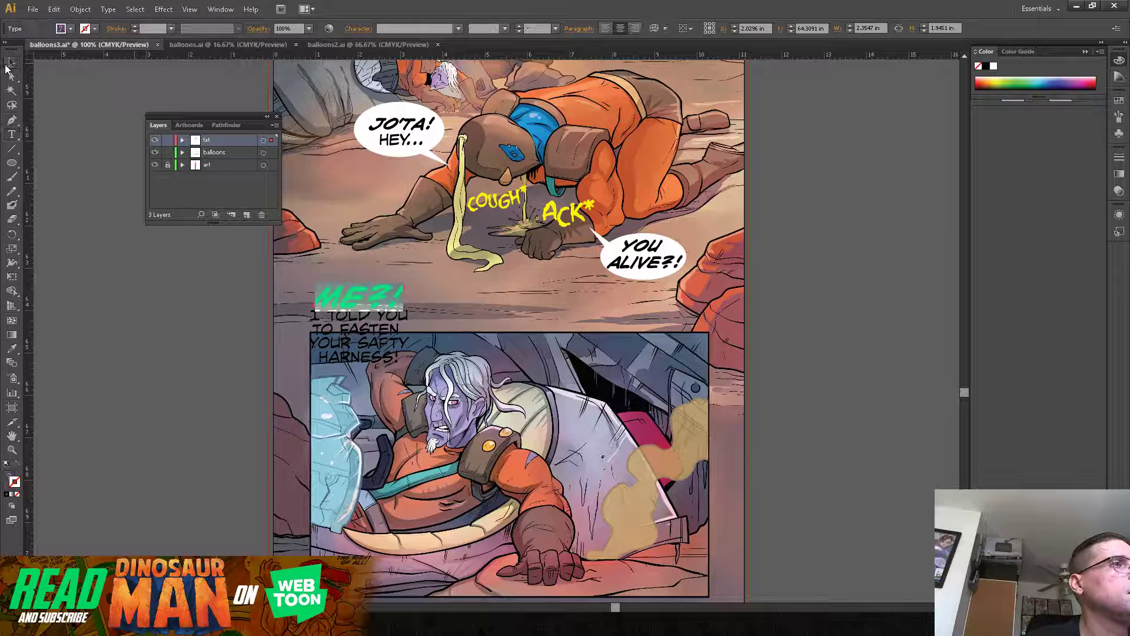
key(Escape)
click(110, 287)
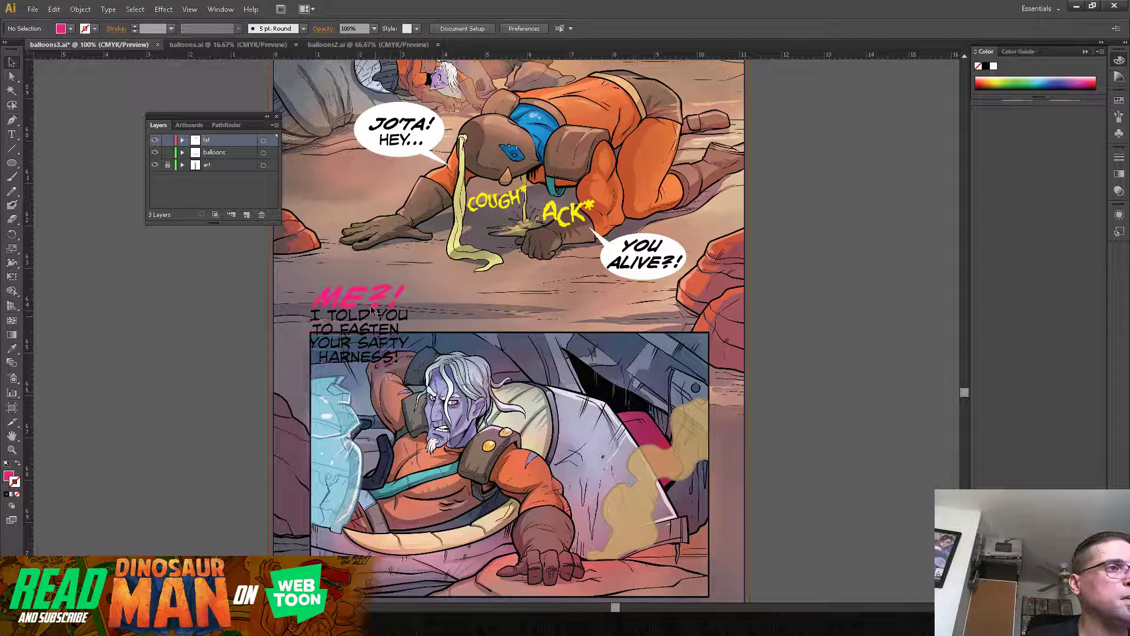
Step: Draw a white ellipse without a stroke, about 2.93 by 1.97 in, behind the "ME?!" dialogue on the balloons layer
click(219, 154)
click(8, 163)
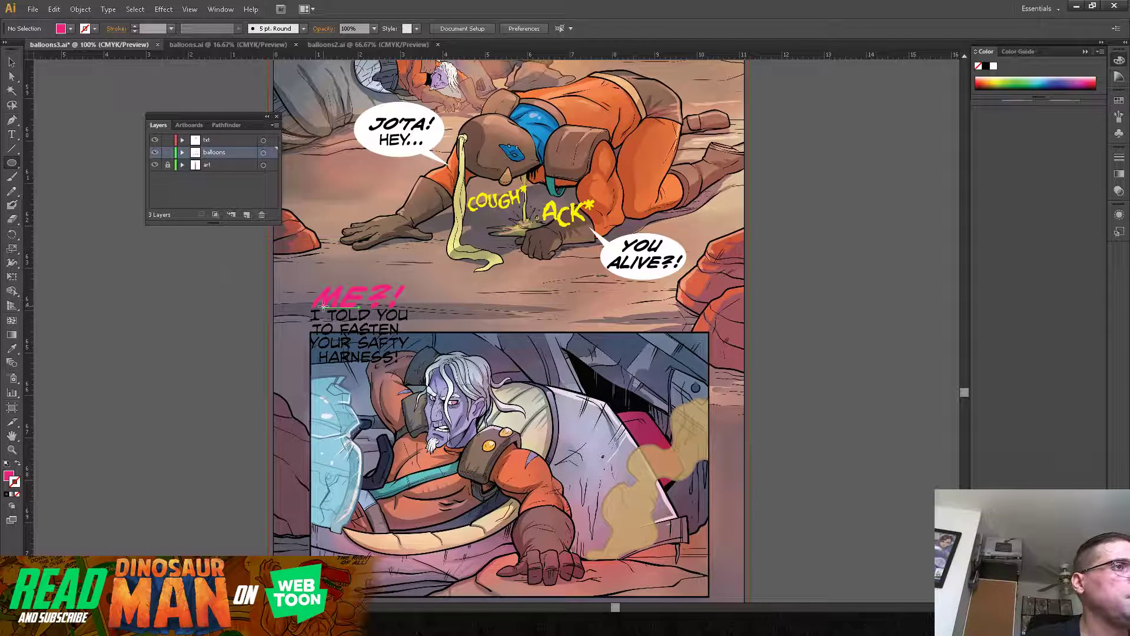
click(6, 464)
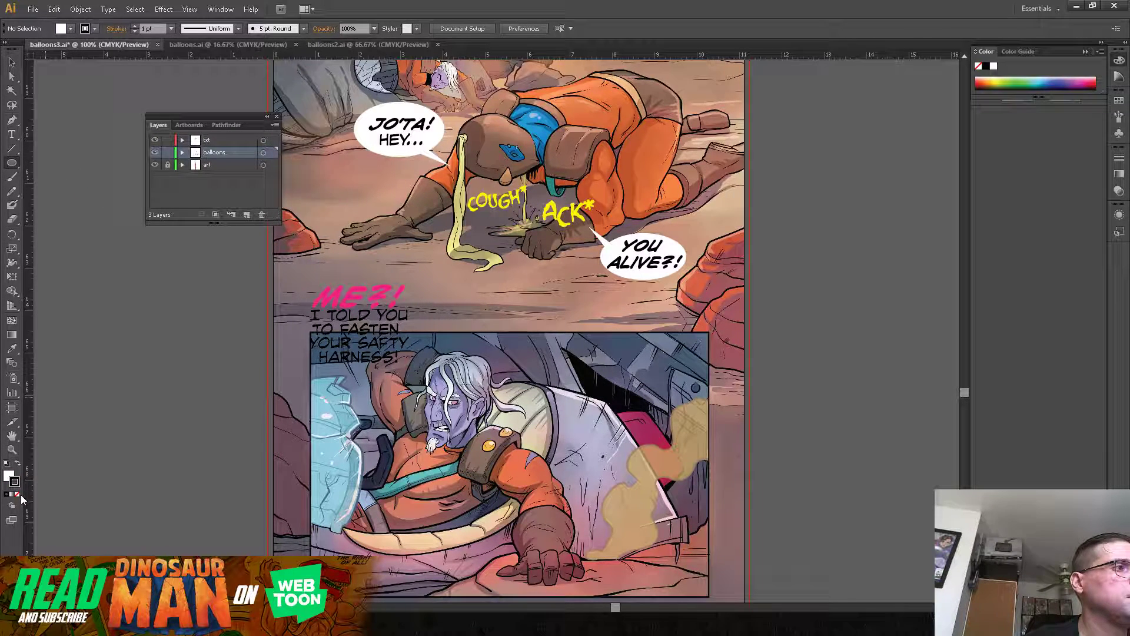
click(18, 495)
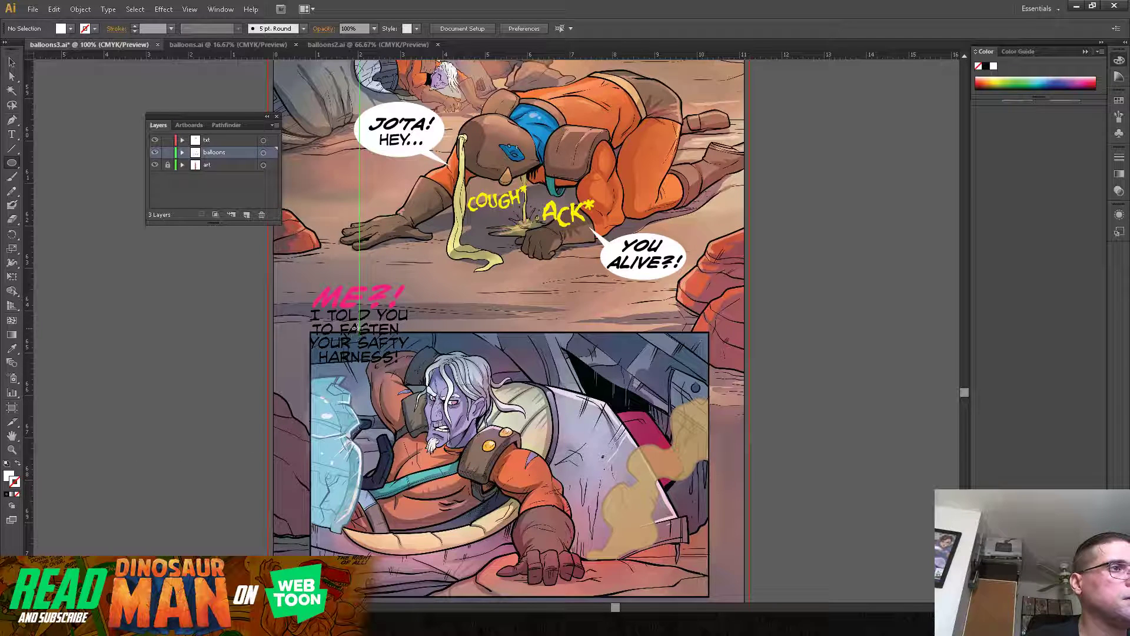
drag(354, 325, 417, 285)
Step: Enlarge the "ME?!" balloon to about 3.17 by 2.14 in and nudge it to fit around its text
click(12, 62)
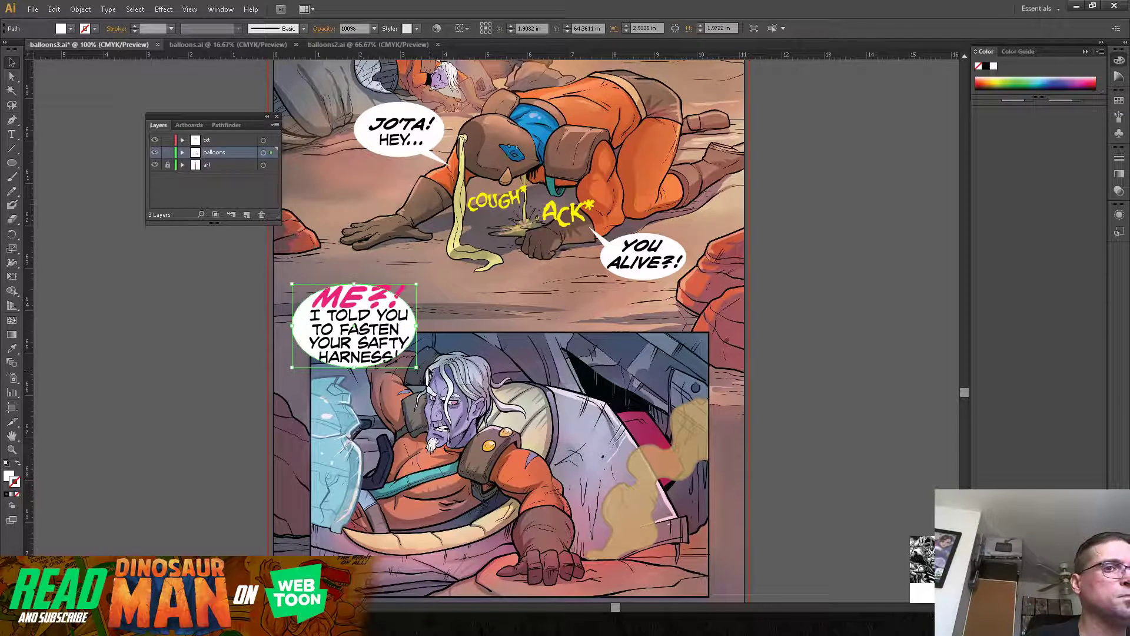
drag(416, 367, 427, 373)
drag(417, 327, 412, 326)
key(Right)
key(Right)
key(Right)
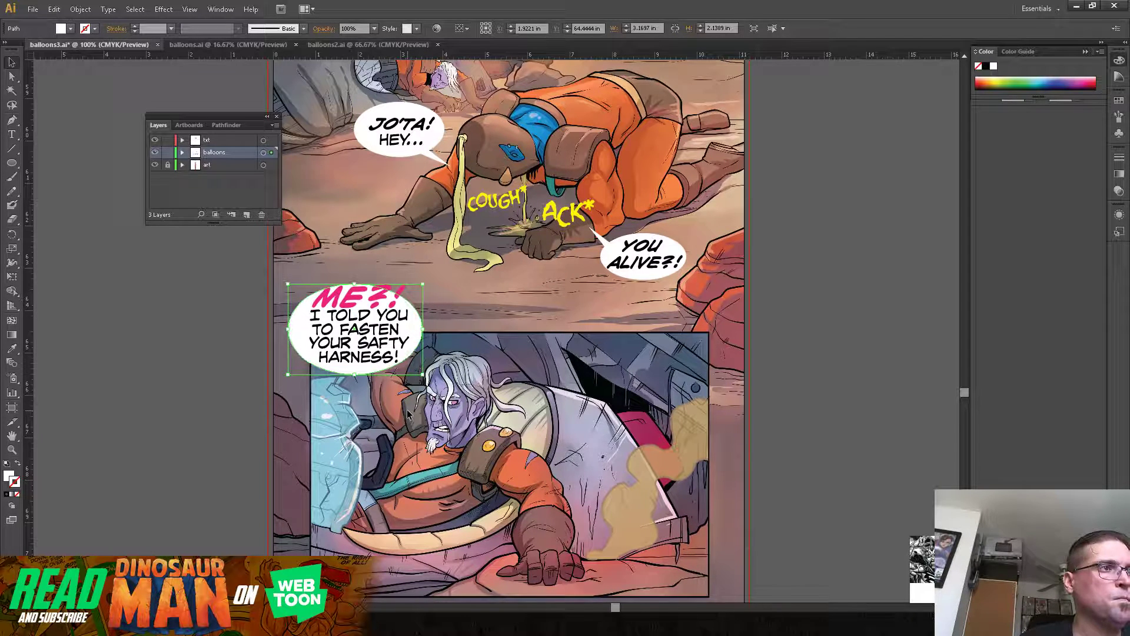
key(Right)
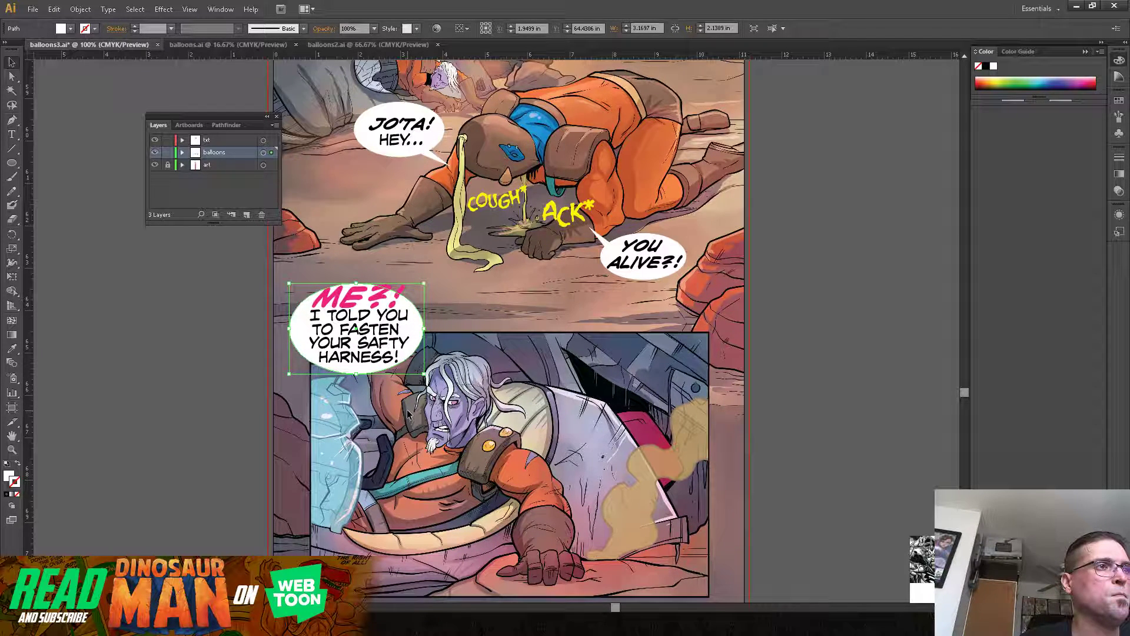
Step: Draw a curved, pointed white tail with the Pen tool from the "ME?!" balloon toward the white-haired man's mouth
click(12, 120)
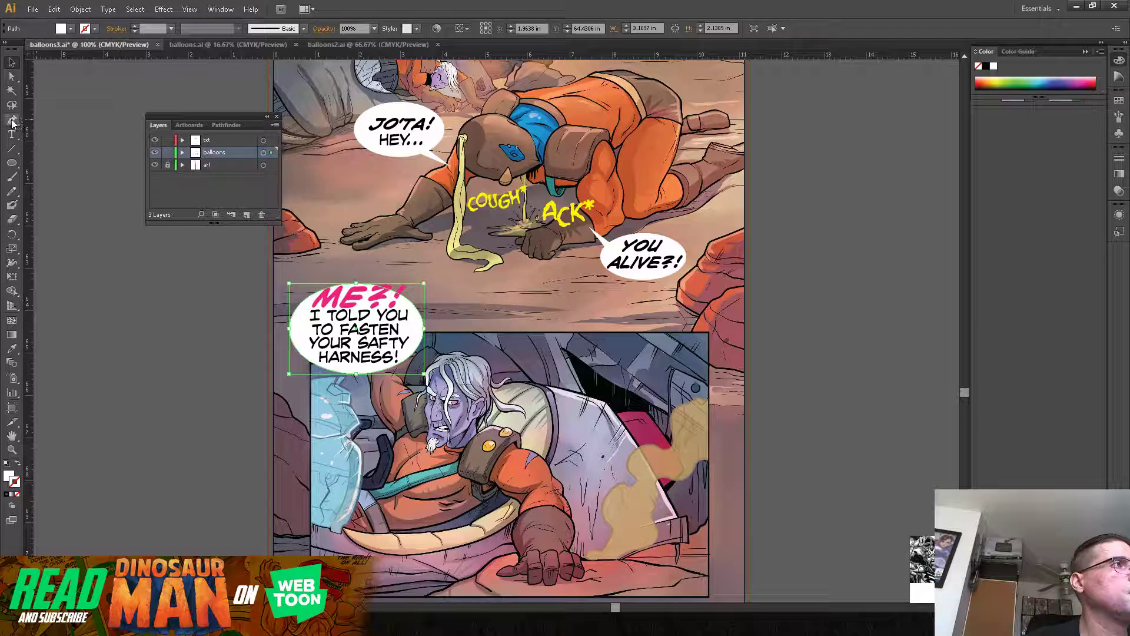
click(360, 368)
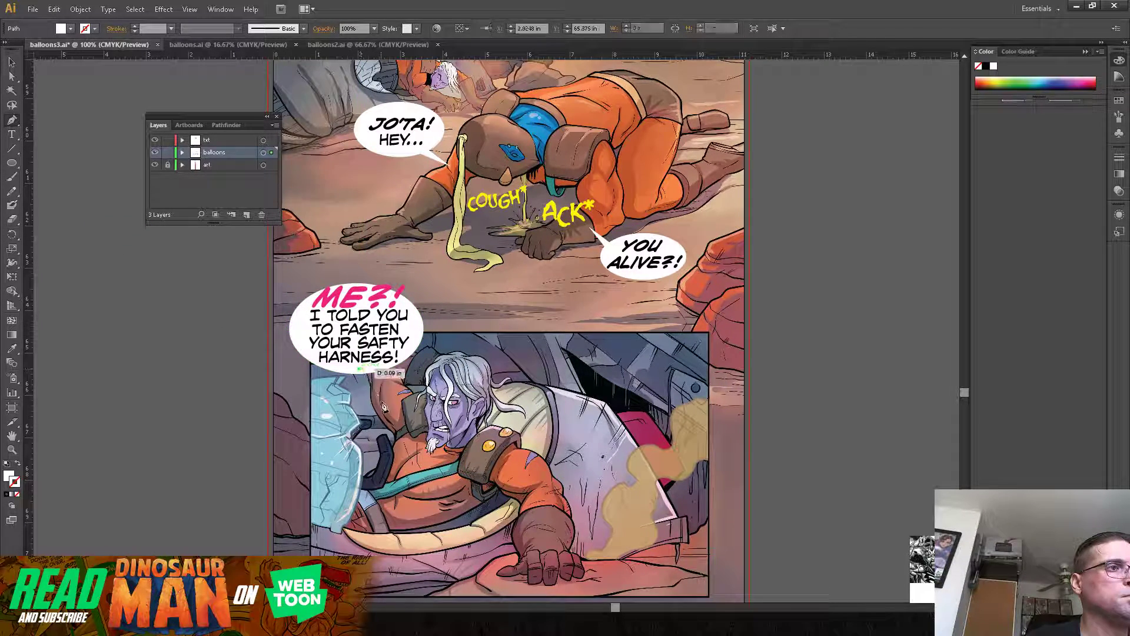
drag(396, 419, 416, 420)
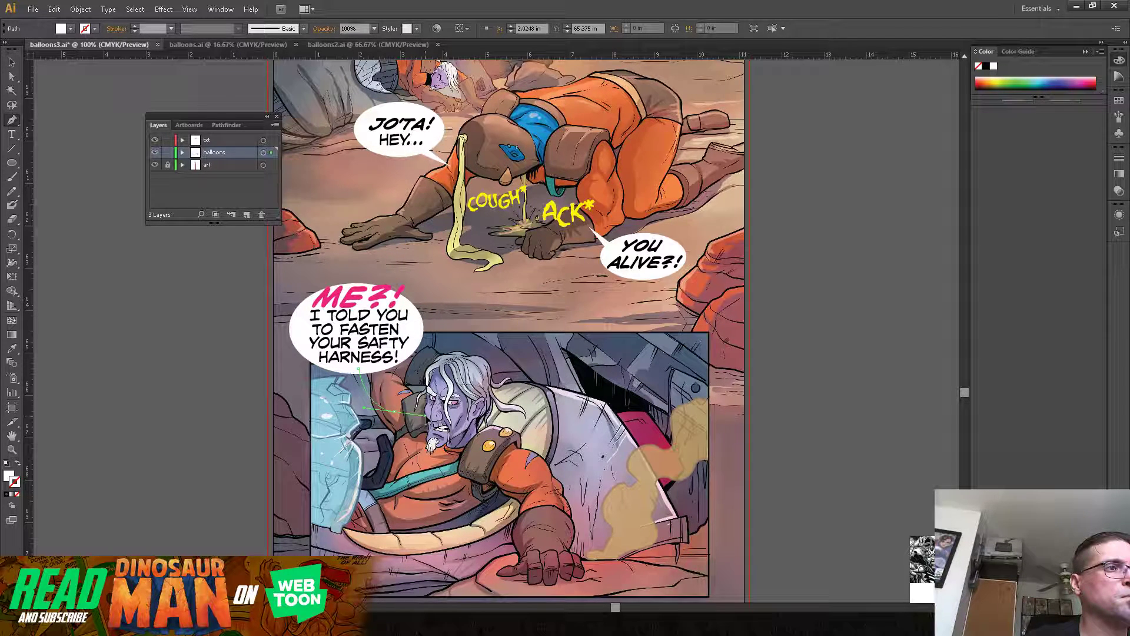
click(394, 413)
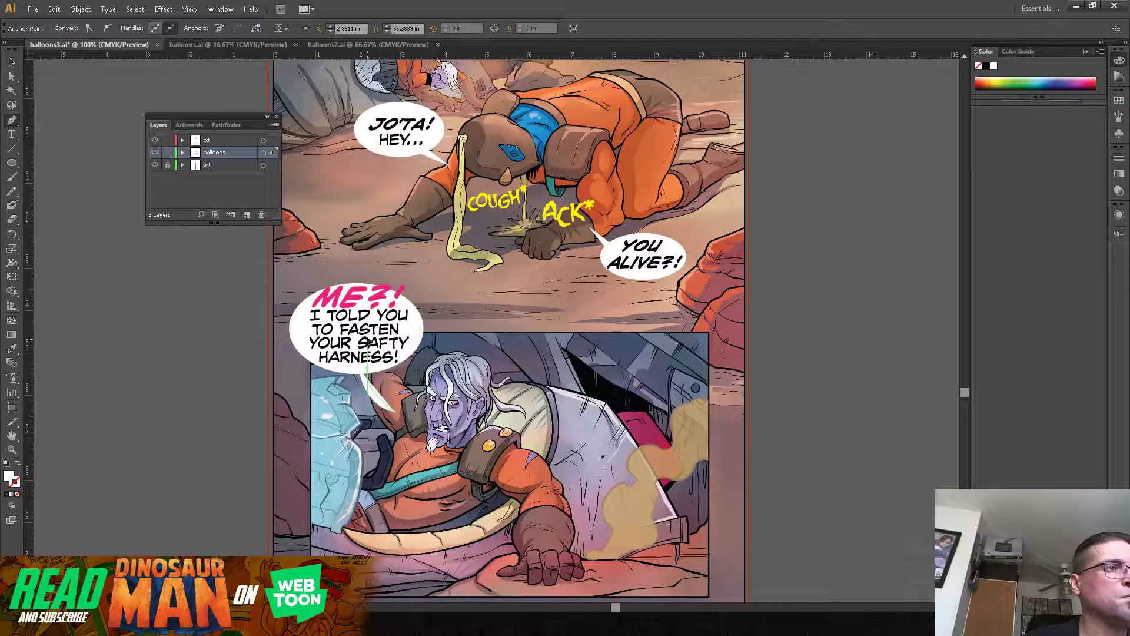
key(v)
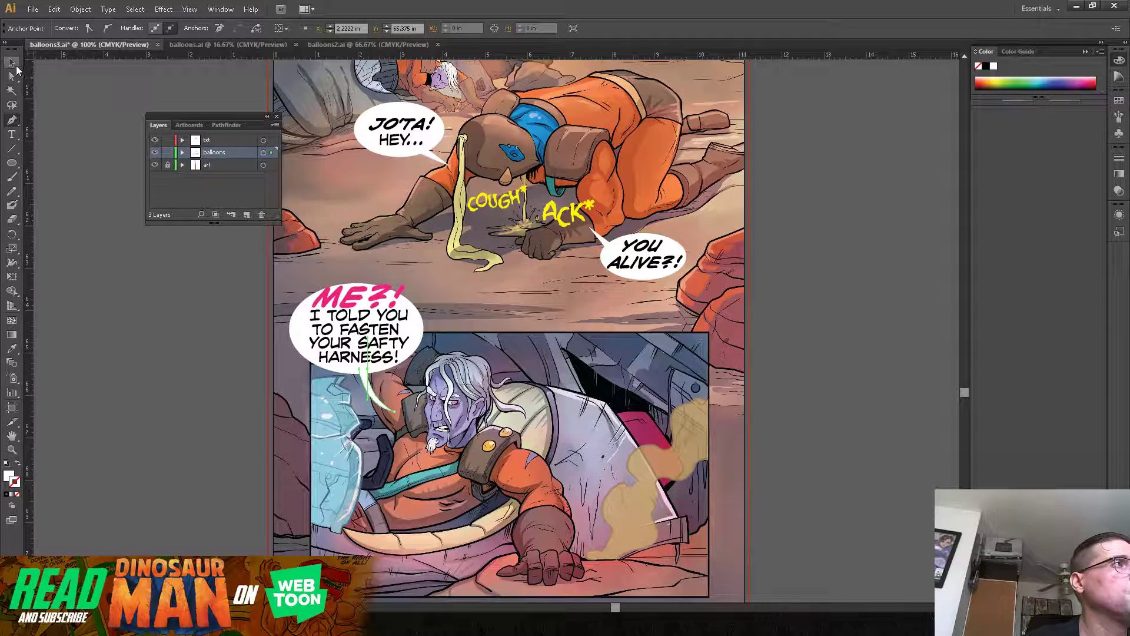
click(88, 333)
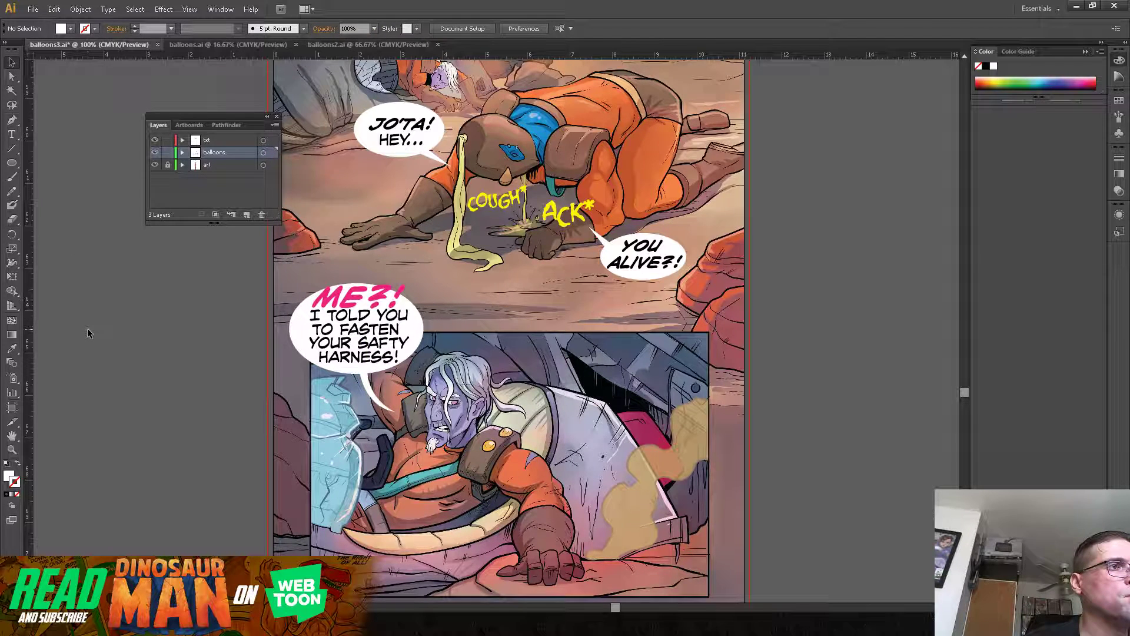
Step: Nudge the "ME?!" dialogue slightly left and down inside its balloon
click(363, 325)
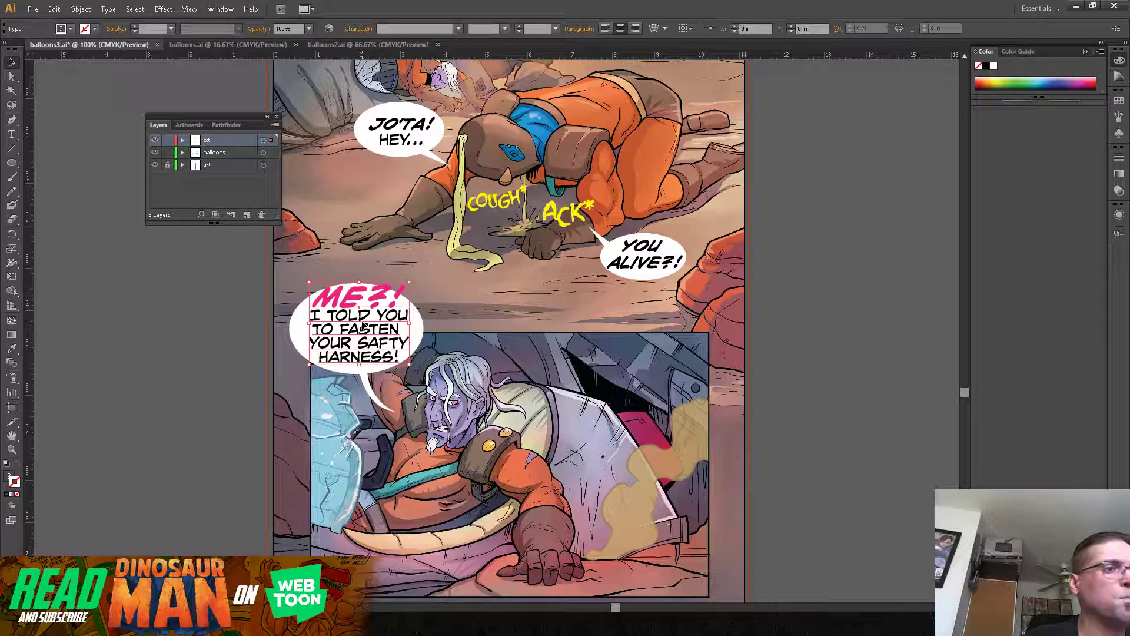
key(Left)
key(Left)
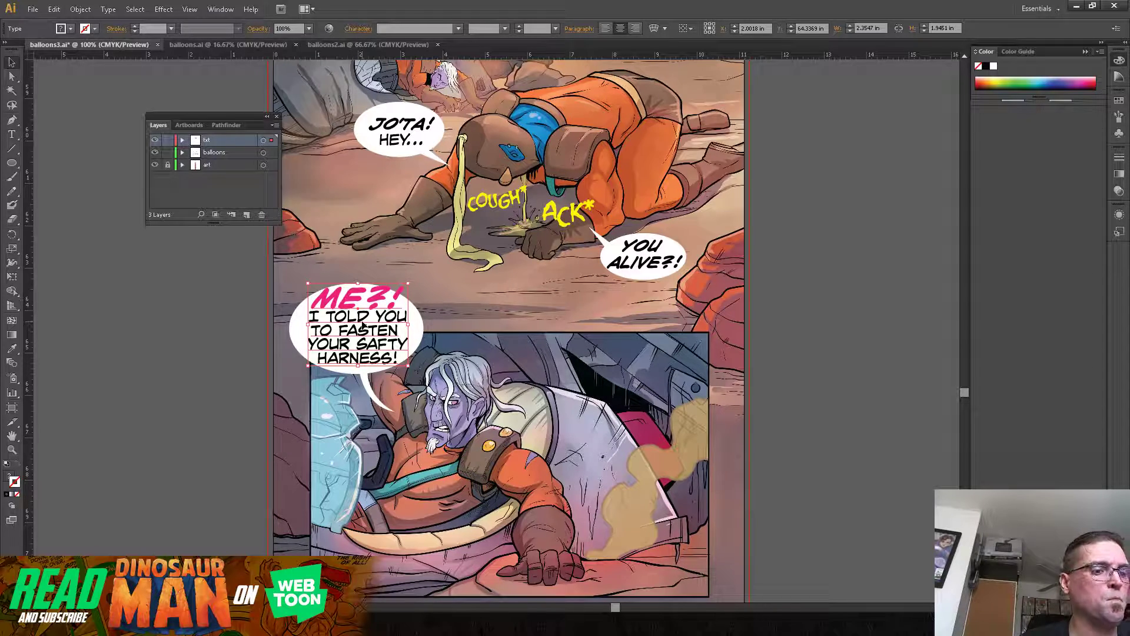
Step: Nudge the "ME?!" dialogue slightly left and up inside its balloon and deselect it
key(Left)
key(Left)
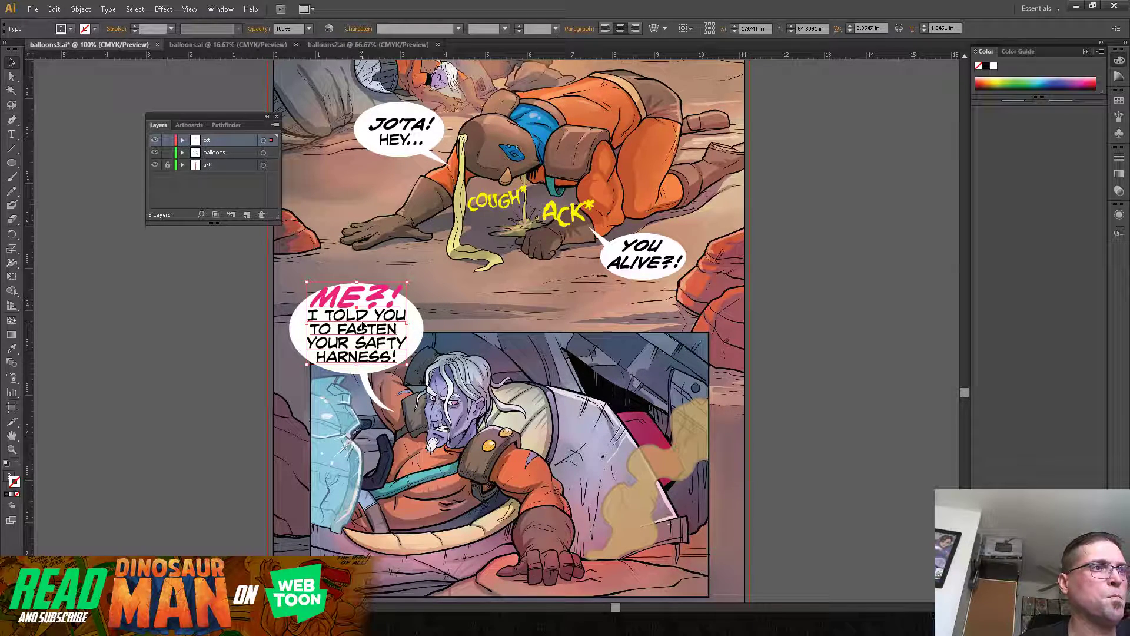
click(215, 319)
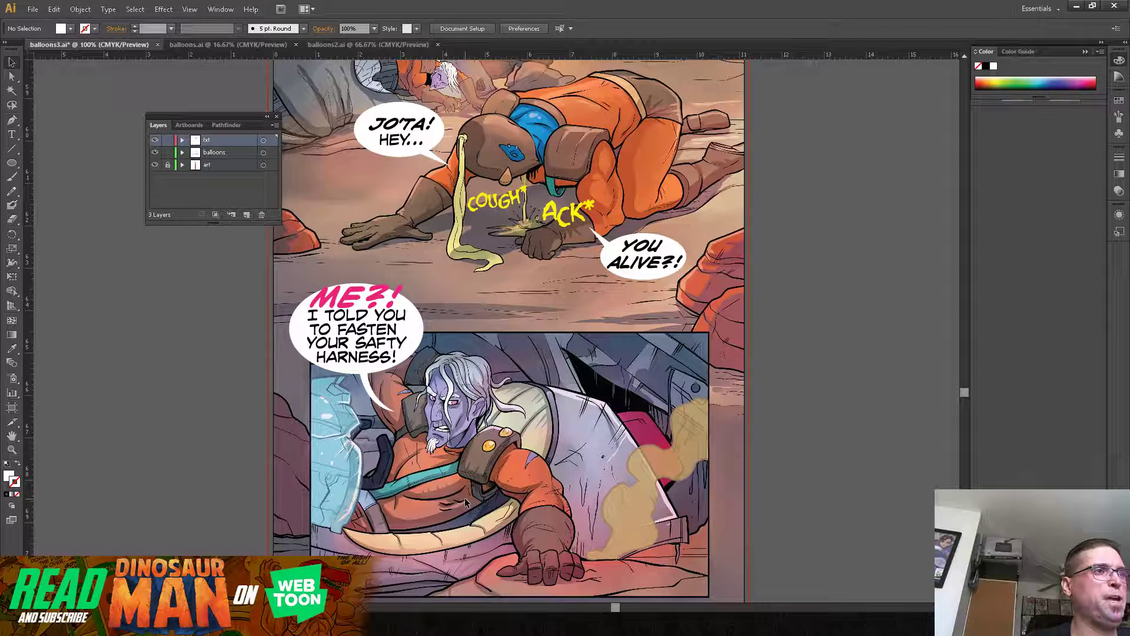
Step: Duplicate the "ME?!" dialogue onto the empty pasteboard beside the page, clear its text and set it to black CCJoeKubert Regular at 26.21 pt
drag(593, 498, 551, 428)
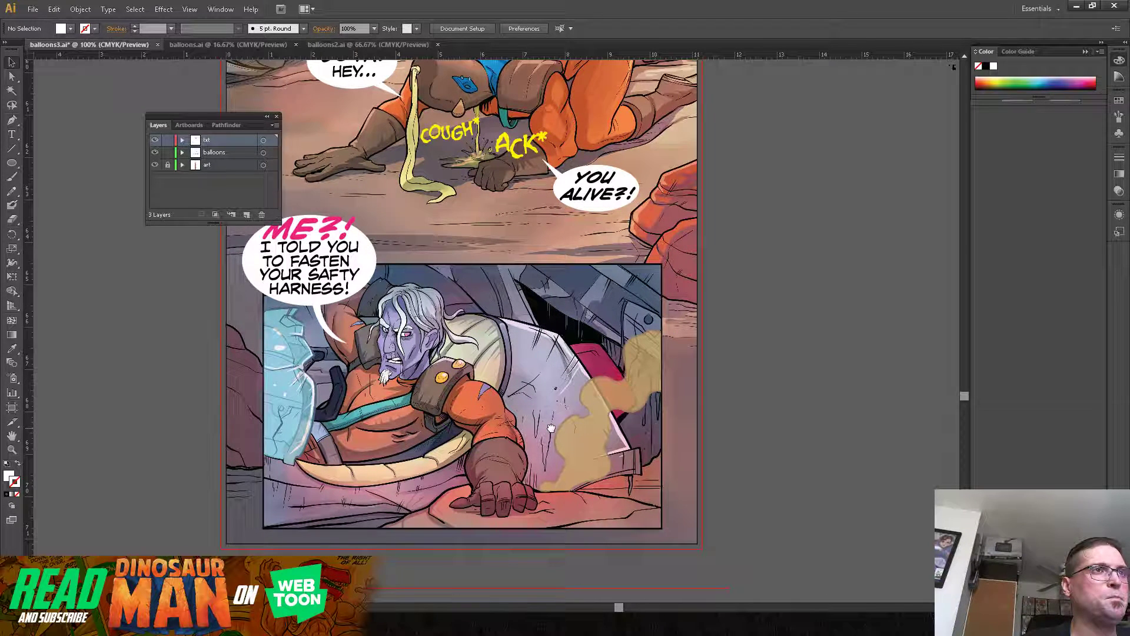
drag(551, 428, 550, 435)
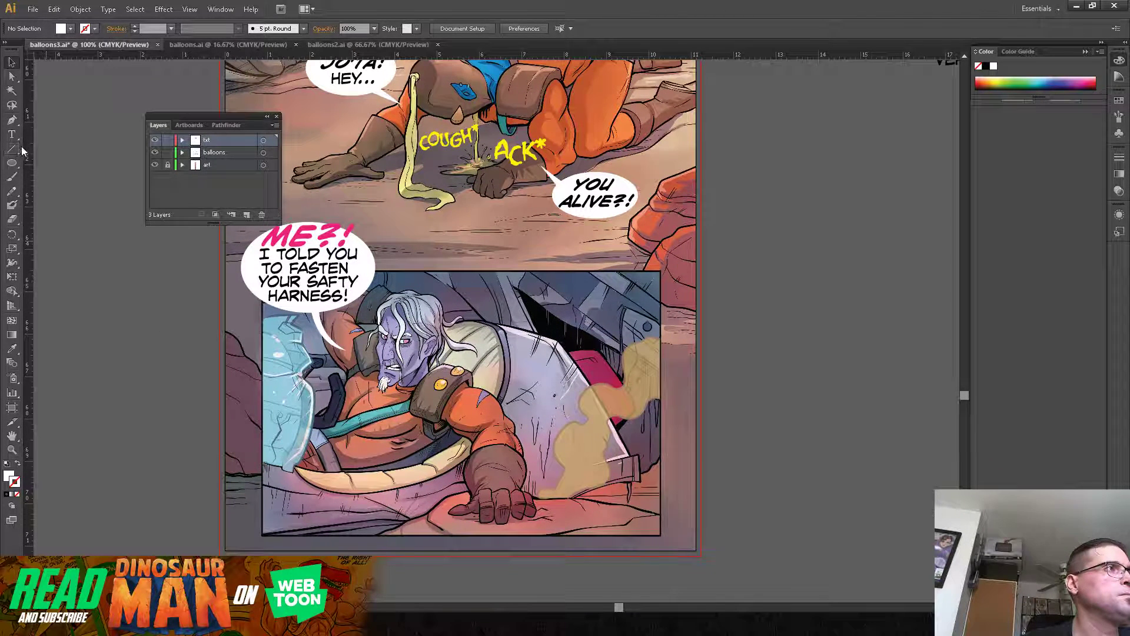
click(311, 281)
drag(310, 281, 868, 315)
key(t)
drag(822, 262, 976, 373)
key(BackSpace)
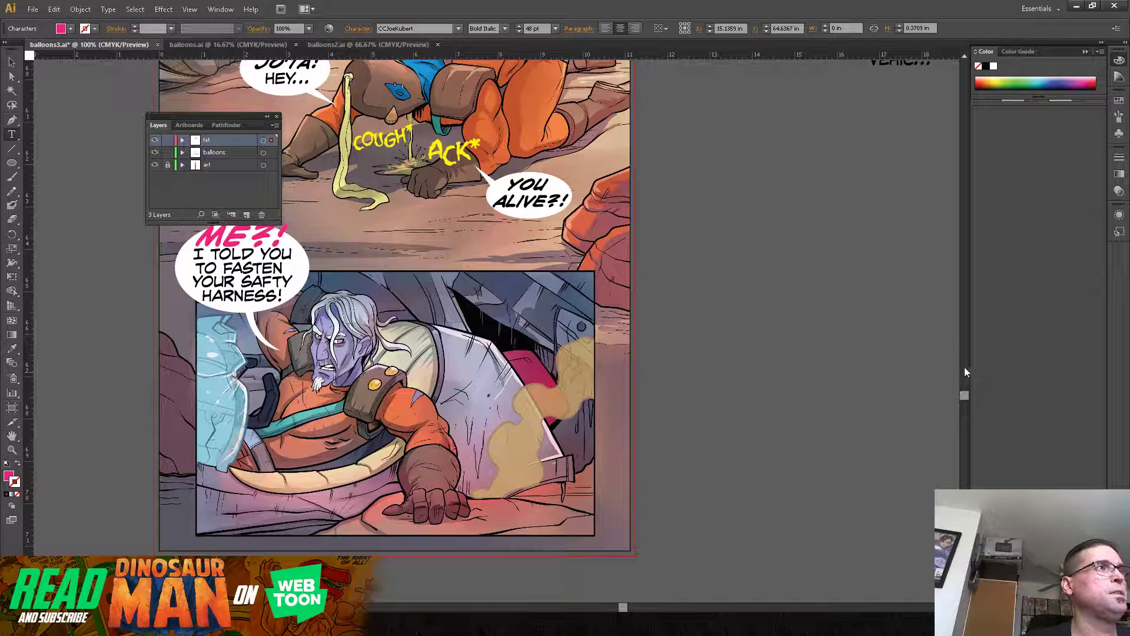
click(70, 28)
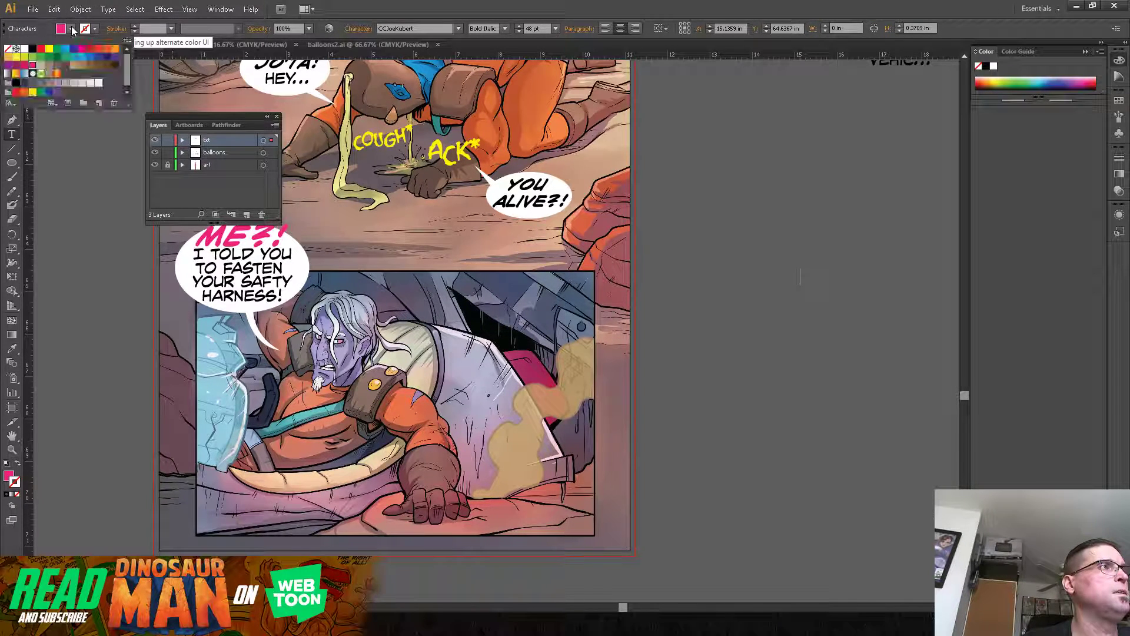
click(33, 48)
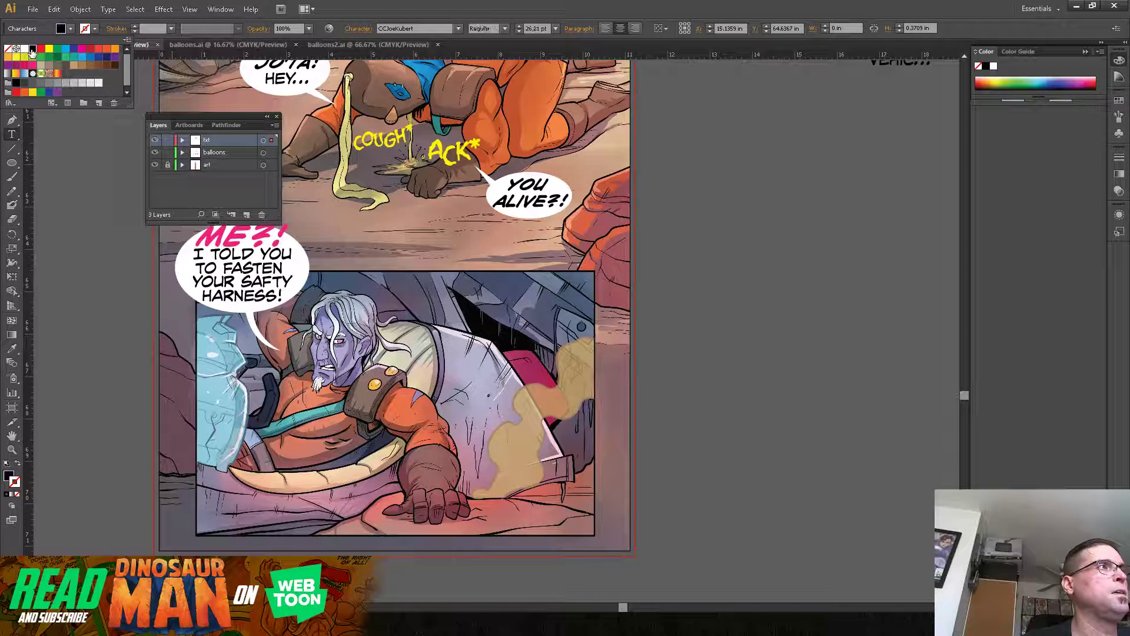
click(355, 5)
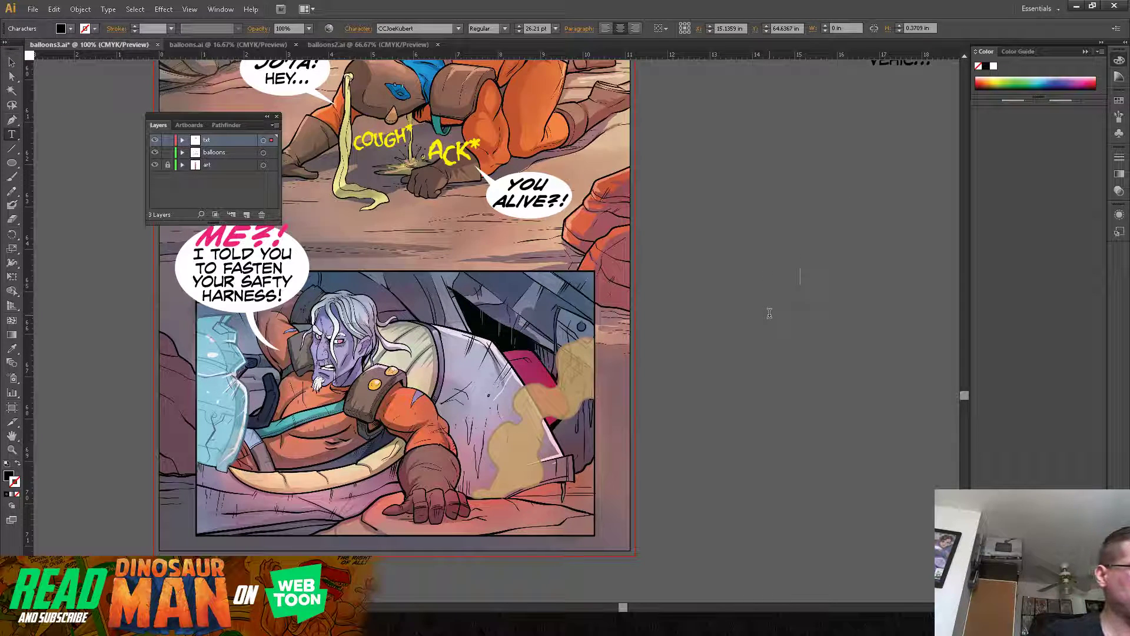
Step: Enter the dialogue "I GOT A BUMP ON MY NOGGIN, YOU'RE", breaking the lines after "A" and "MY"
text(GOT)
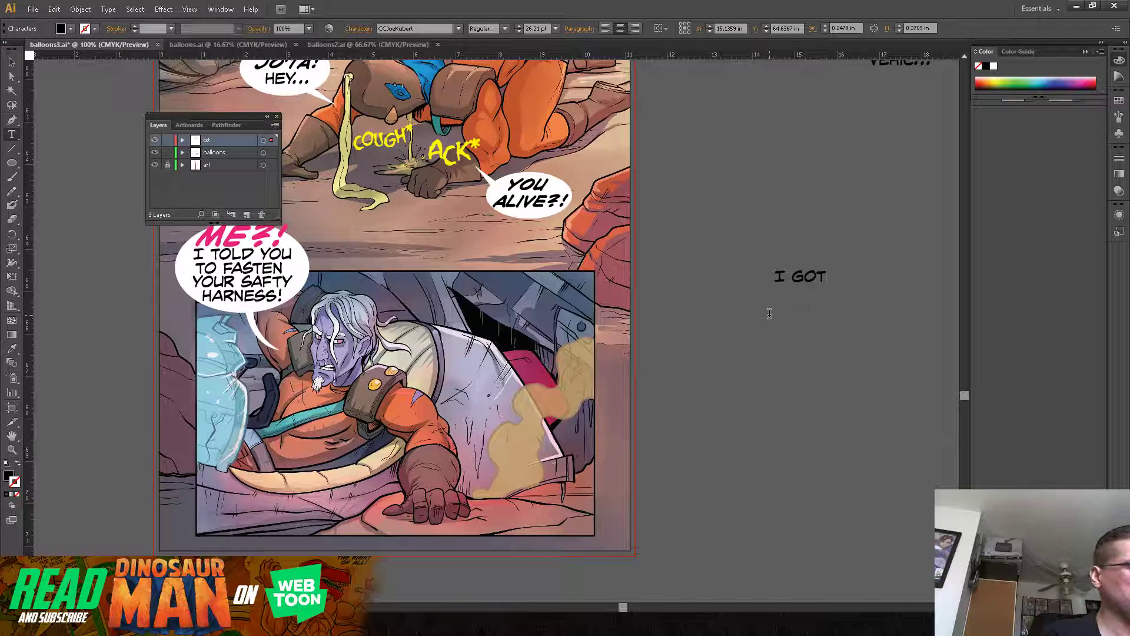
text( A)
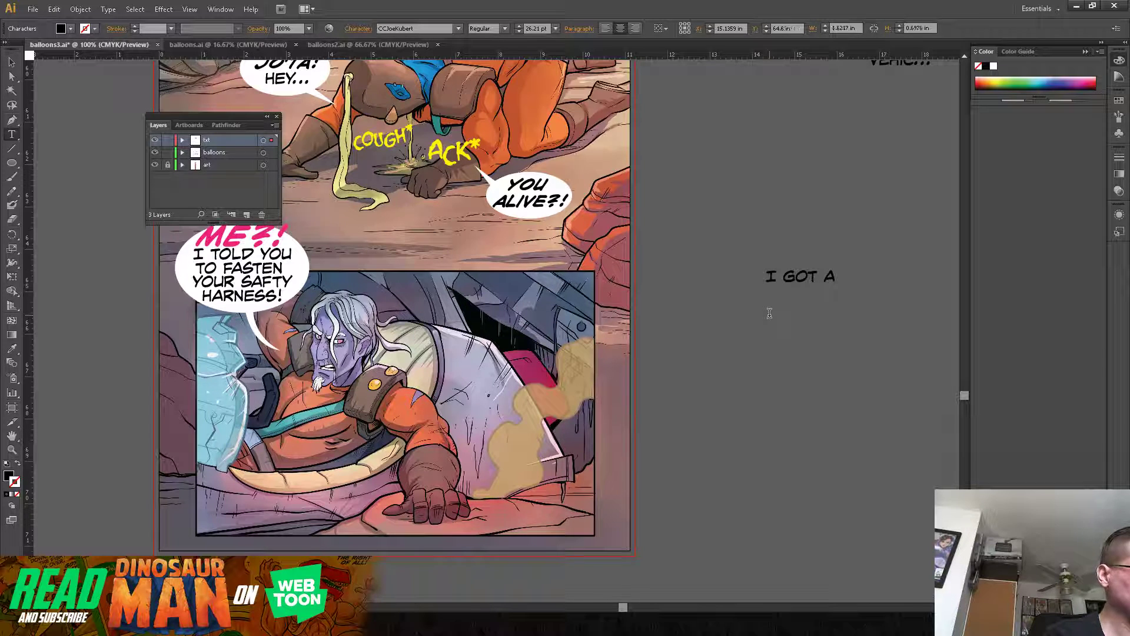
key(Return)
text(BUM)
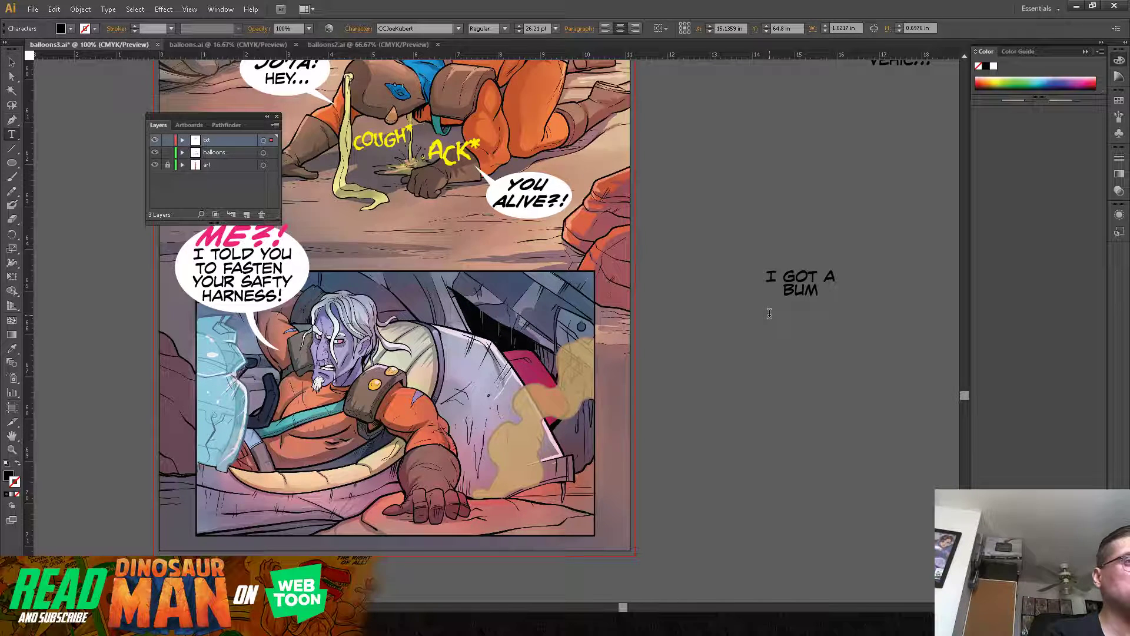
text(P)
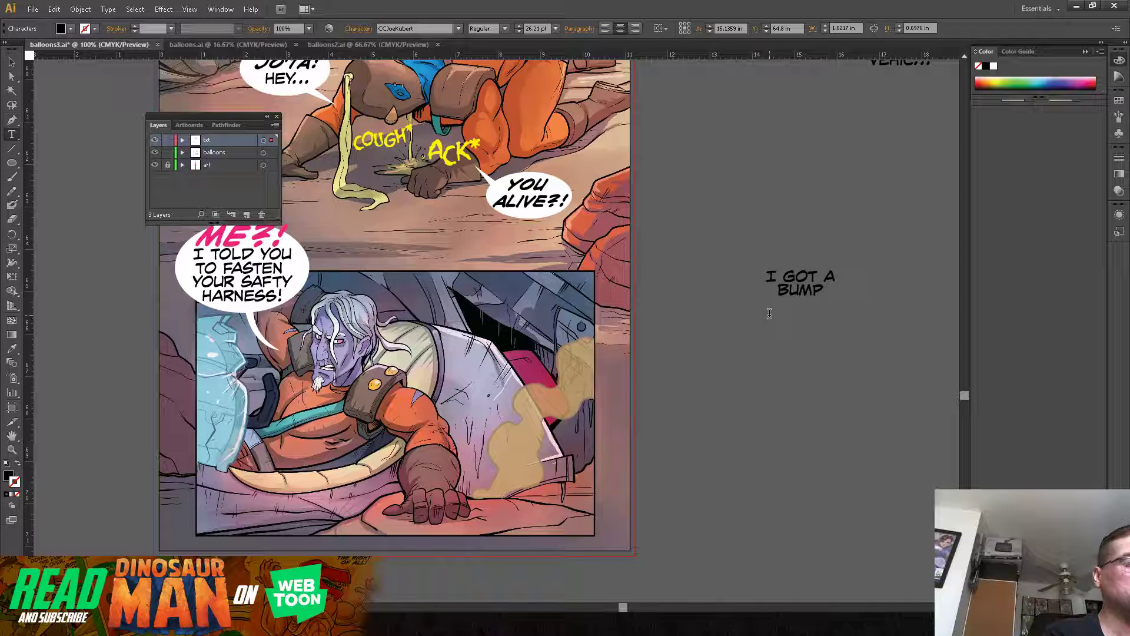
text( ON MY NOGGIN)
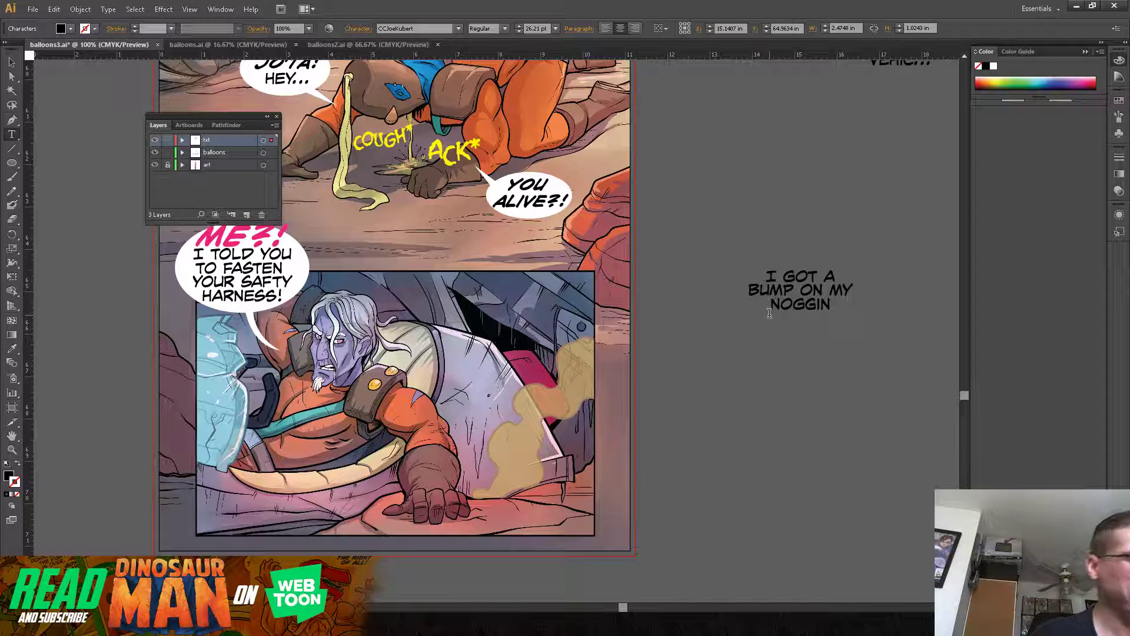
text(,)
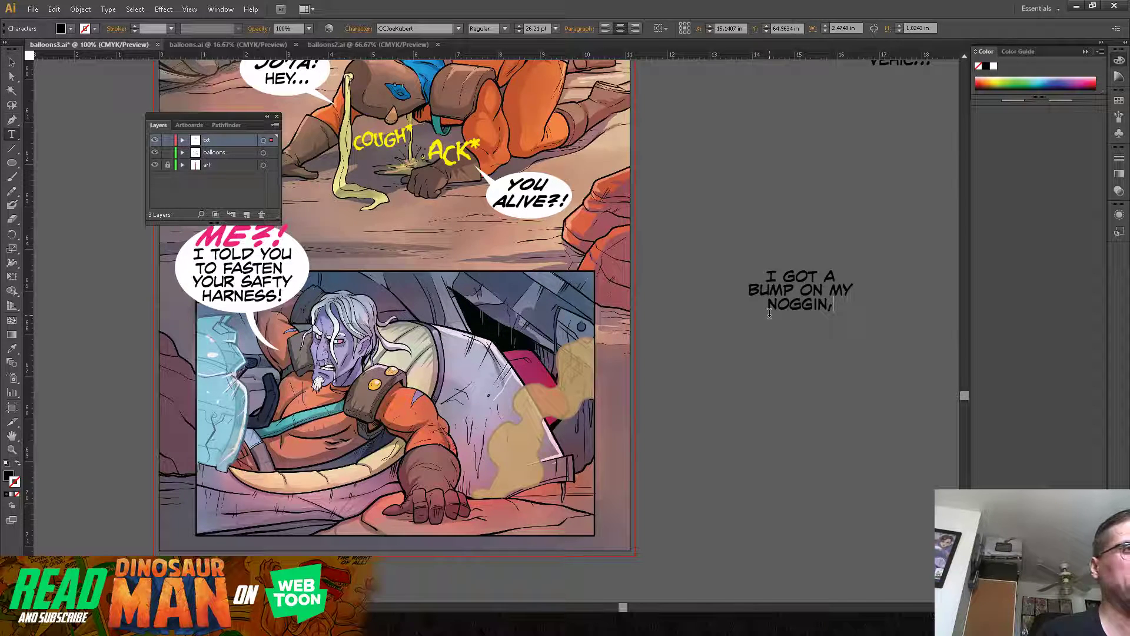
text( YO)
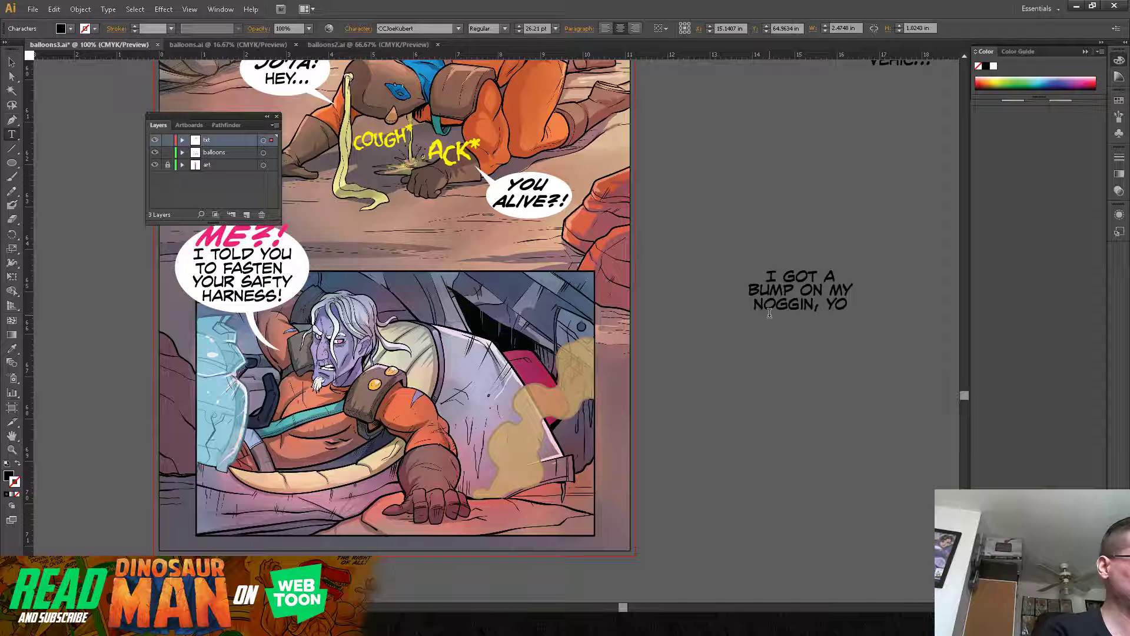
text(U'RE)
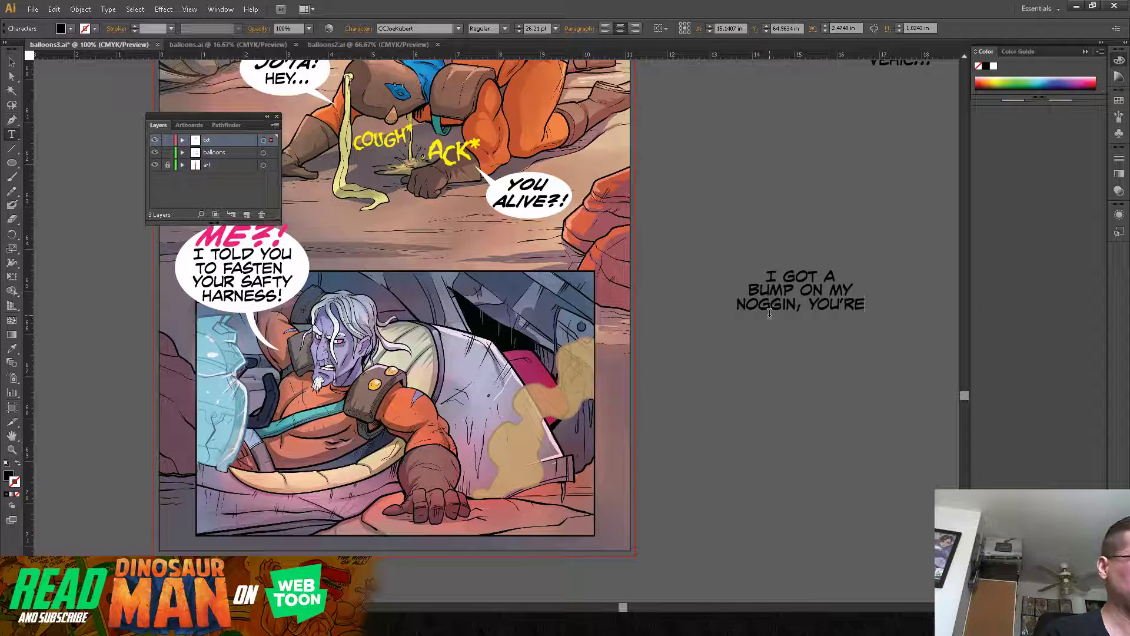
Step: Continue the dialogue with the lines "LUCKY YOU'RE", "NOT PART OF THE" and "ROCKS"
key(Return)
text(LUCKY)
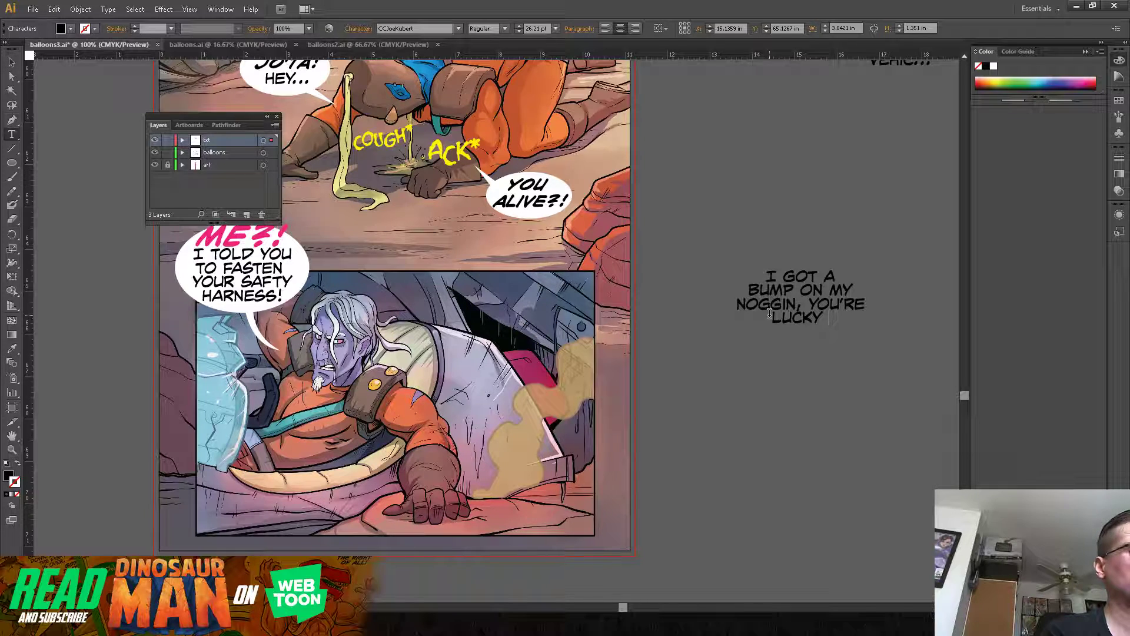
text( YOU'RE)
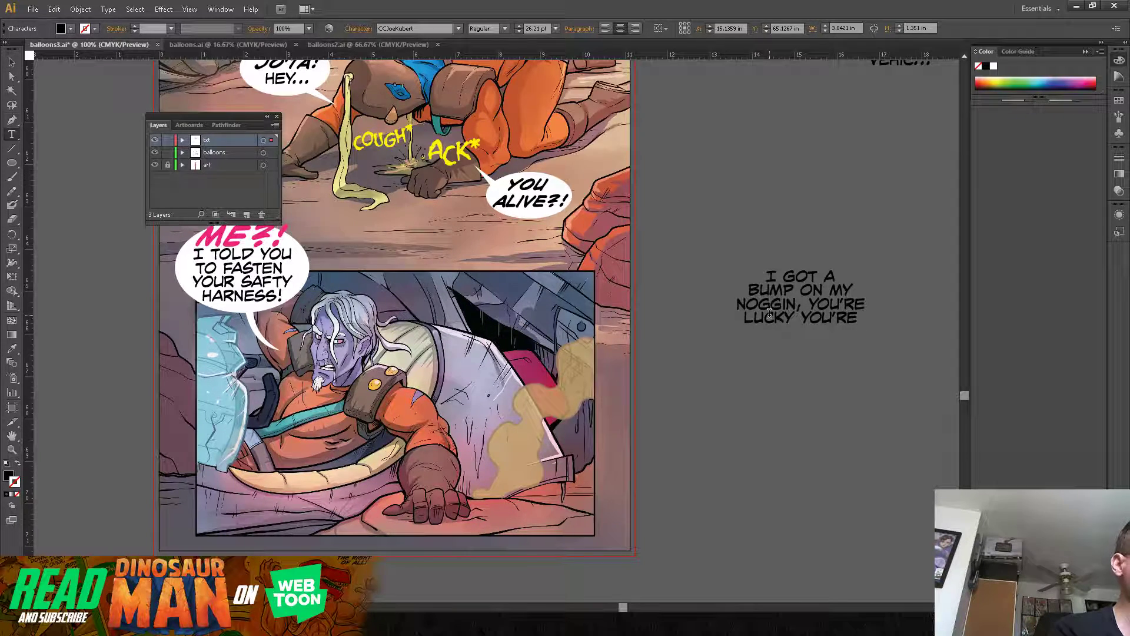
key(Return)
text(N)
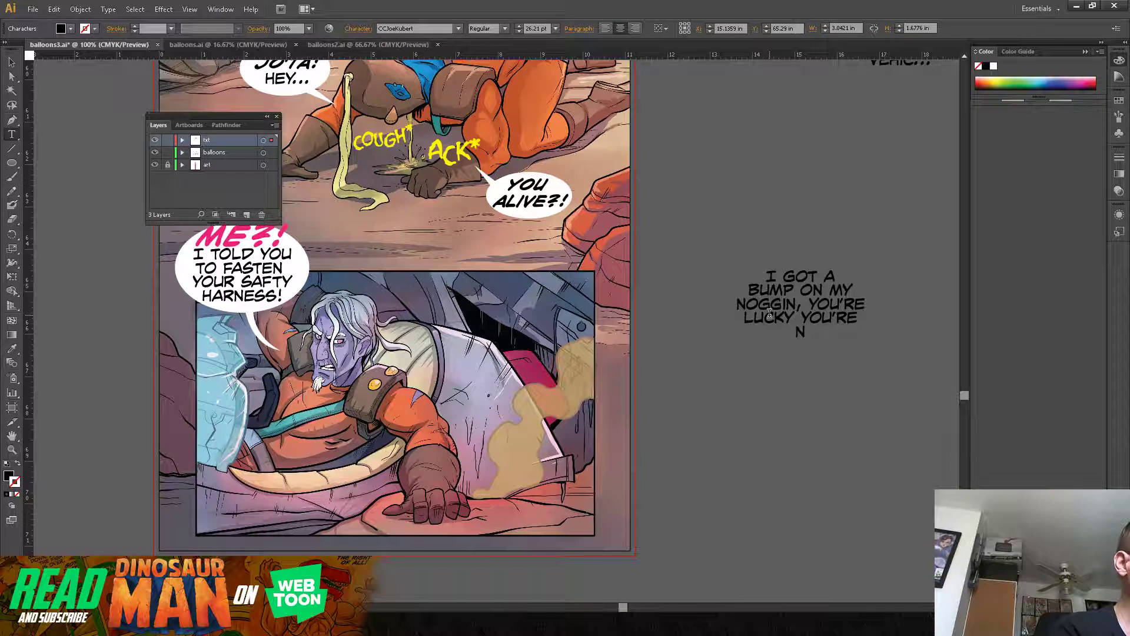
text(OT PART OF THE)
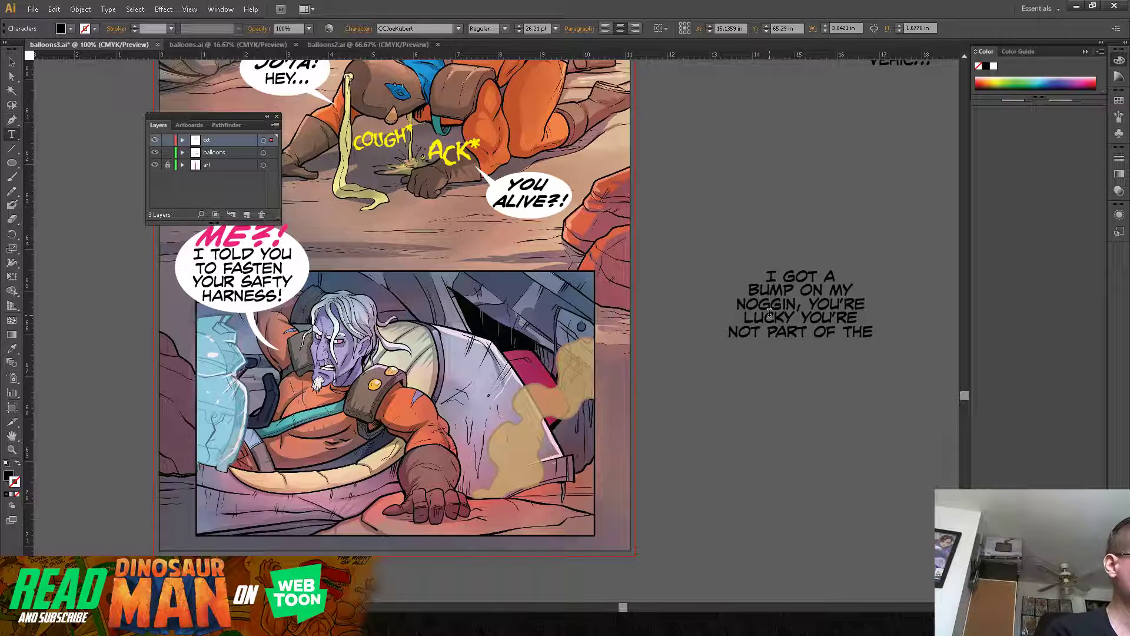
key(Return)
text(ROCKS)
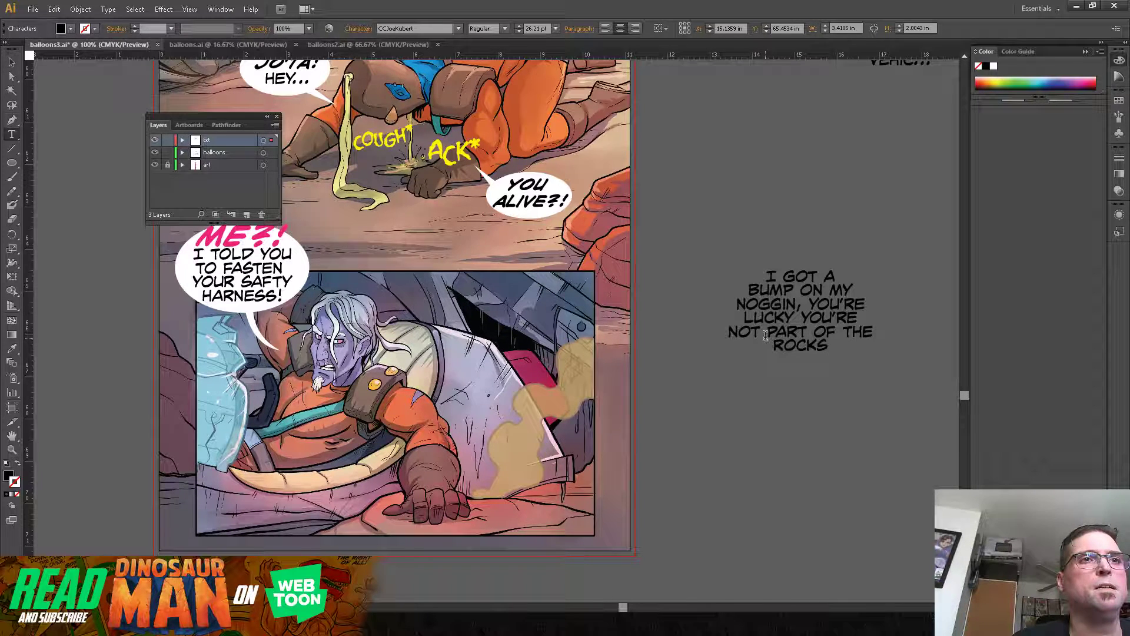
Step: Replace "PART OF THE ROCKS" with "SMEARED ALL OVER THE ROCKS!", breaking the lines after "SMEARED" and "OVER"
drag(768, 333, 828, 361)
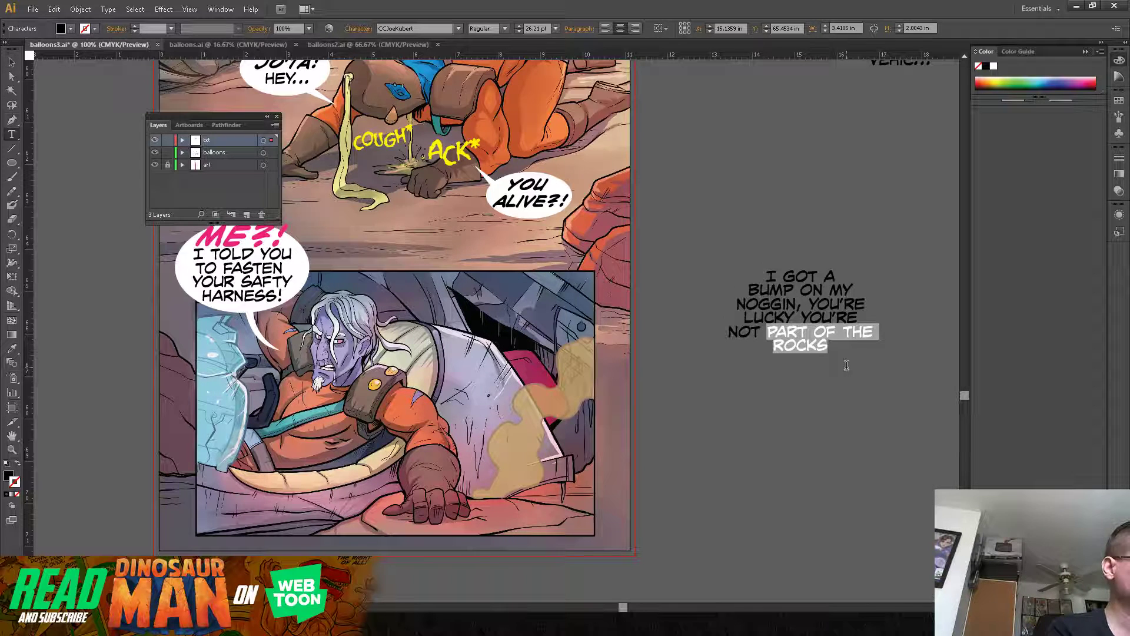
text(SMEAR)
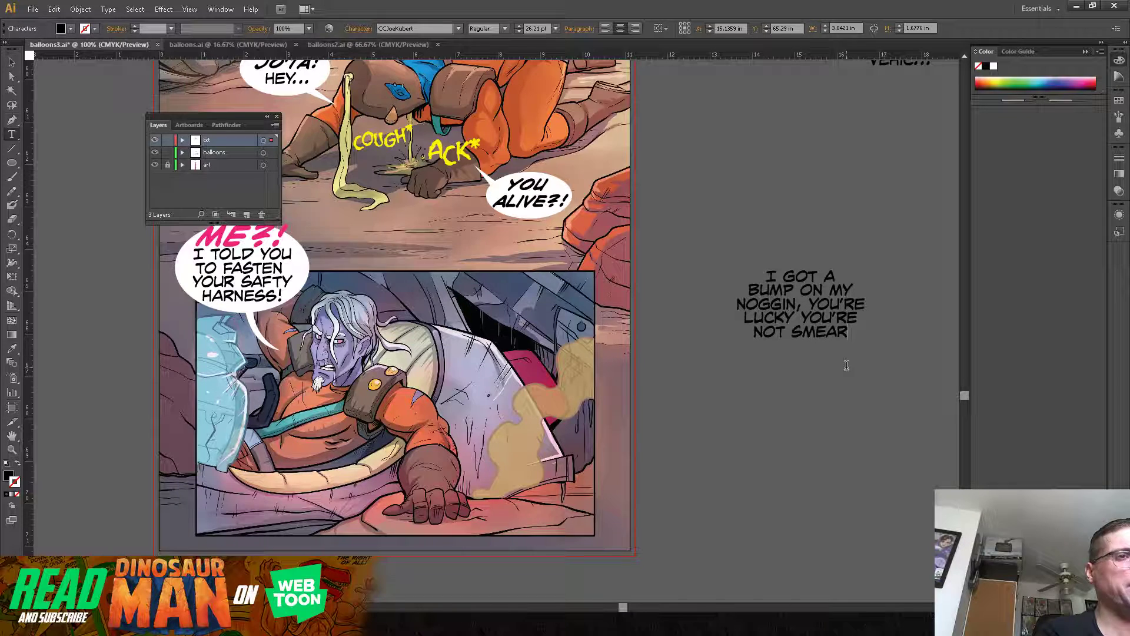
text(ED)
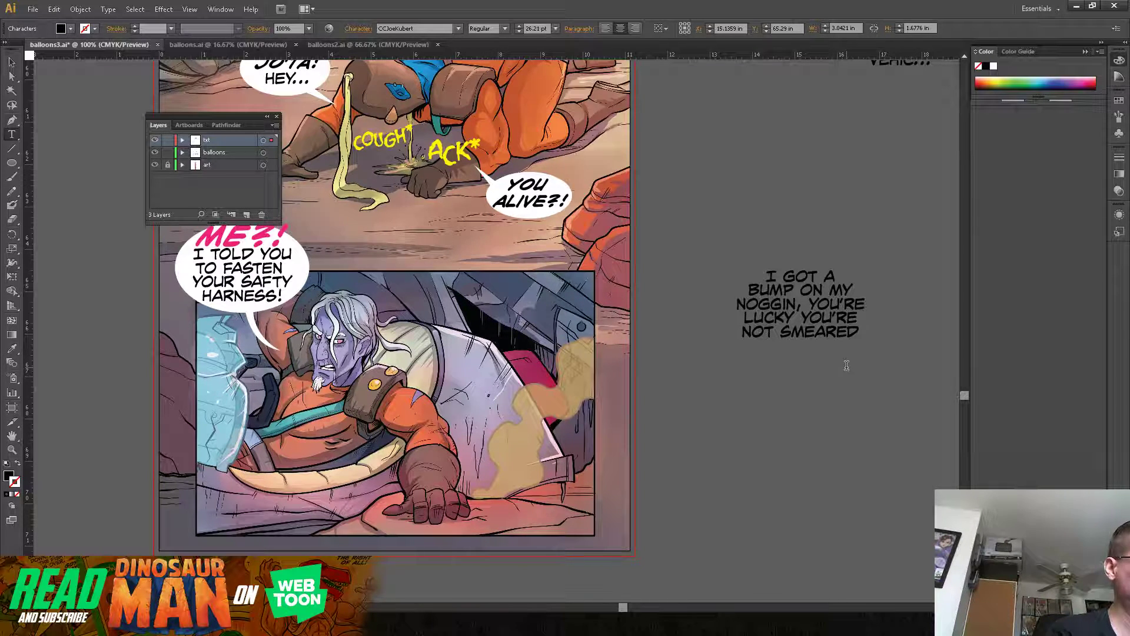
key(Return)
text(ALL OVER)
key(Return)
text(THE ROCKS)
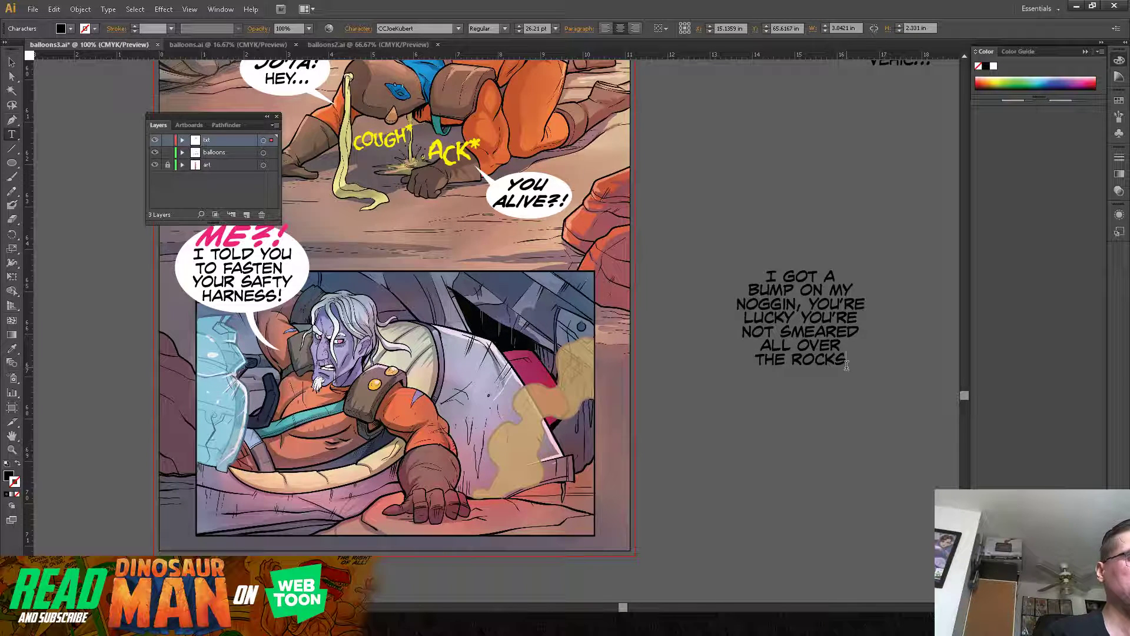
text(!)
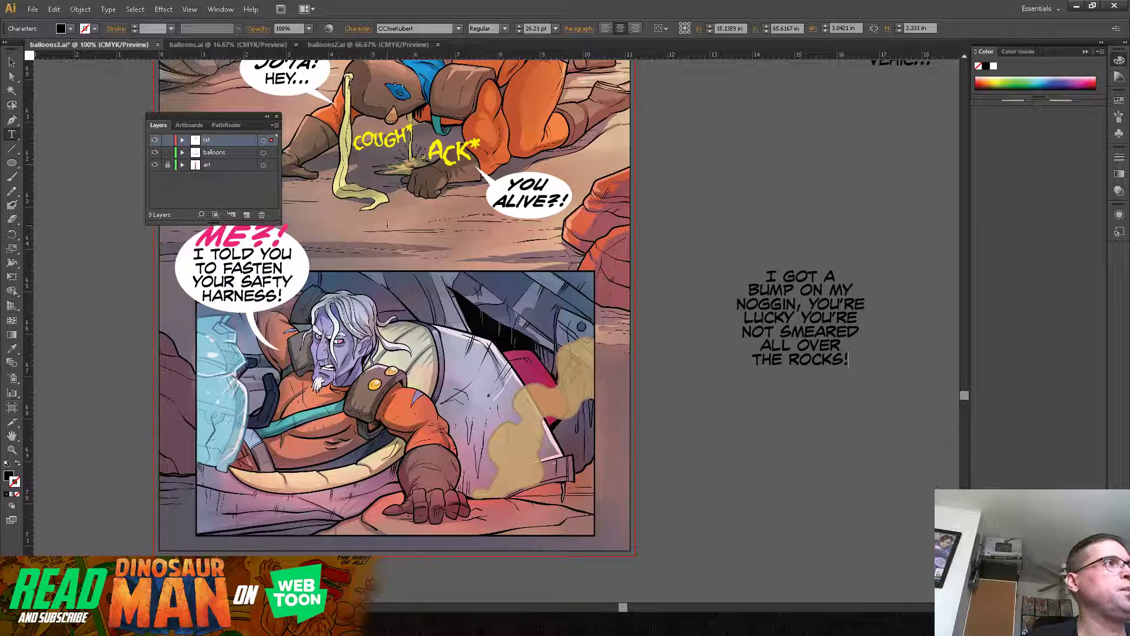
Step: Place the "I GOT A BUMP" dialogue over the yellow smoke in the bottom panel, set it to 24 pt and tighten its line spacing
click(10, 62)
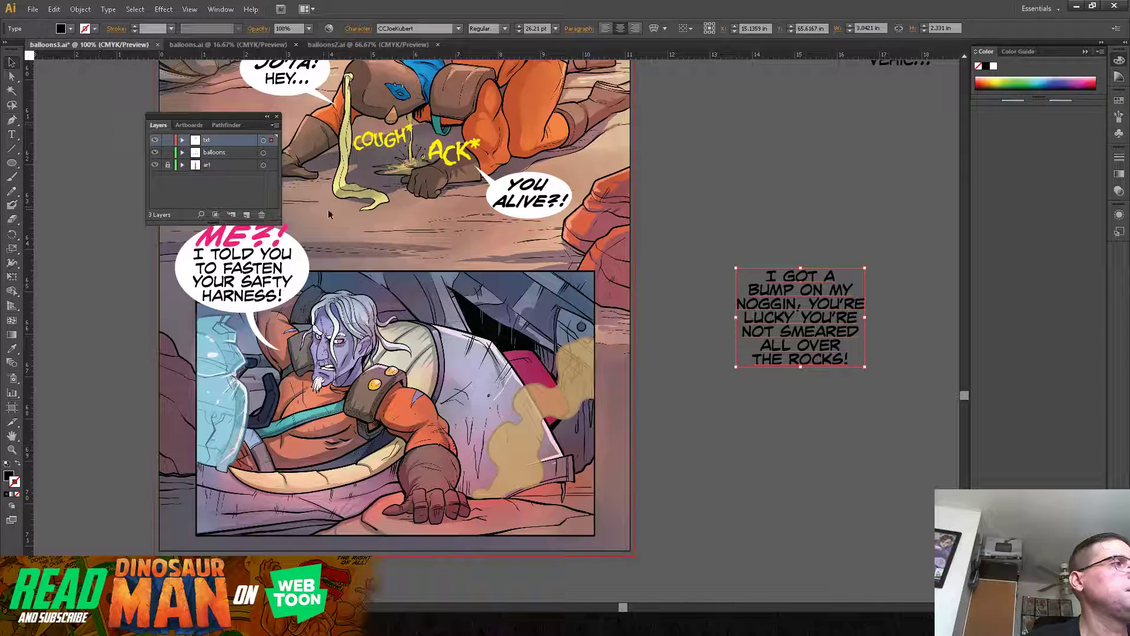
drag(839, 327, 580, 414)
click(556, 28)
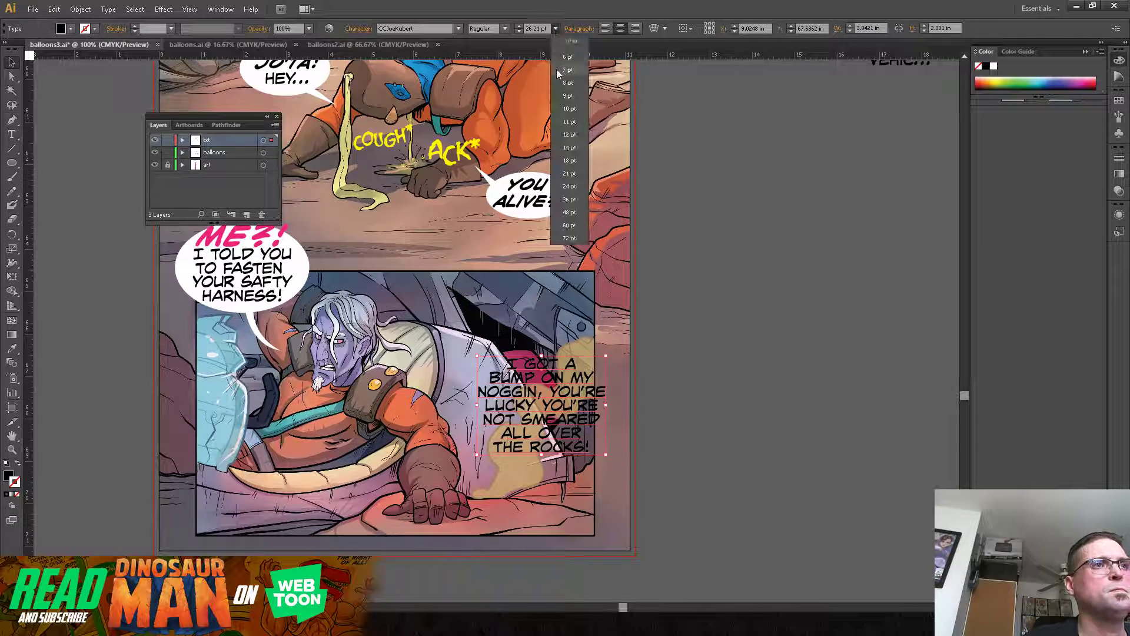
click(580, 186)
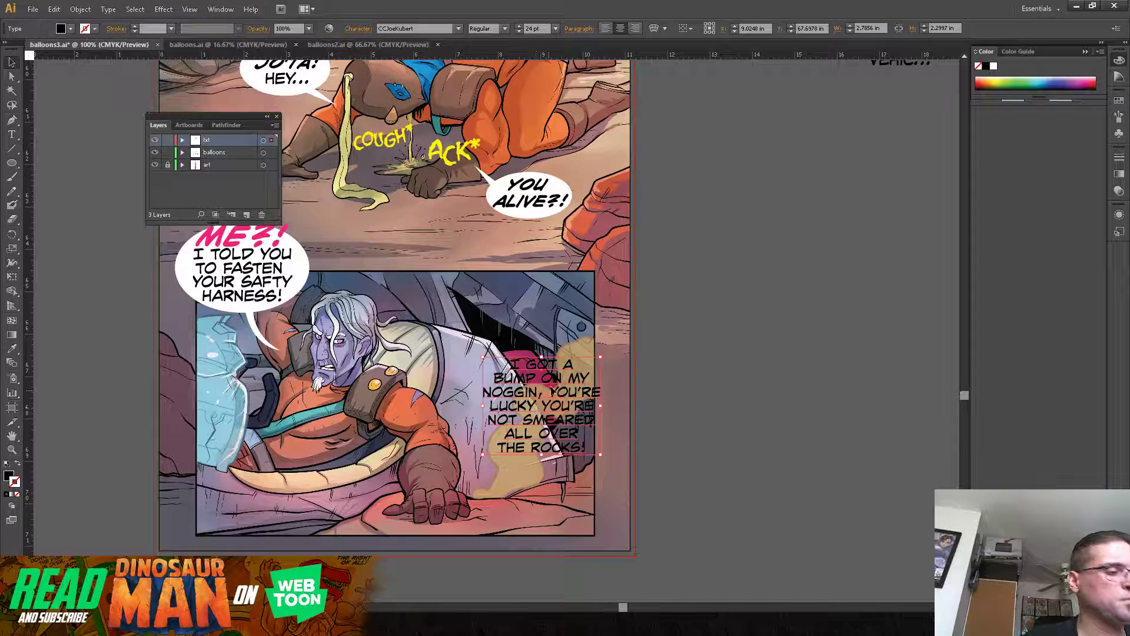
key(alt+Up)
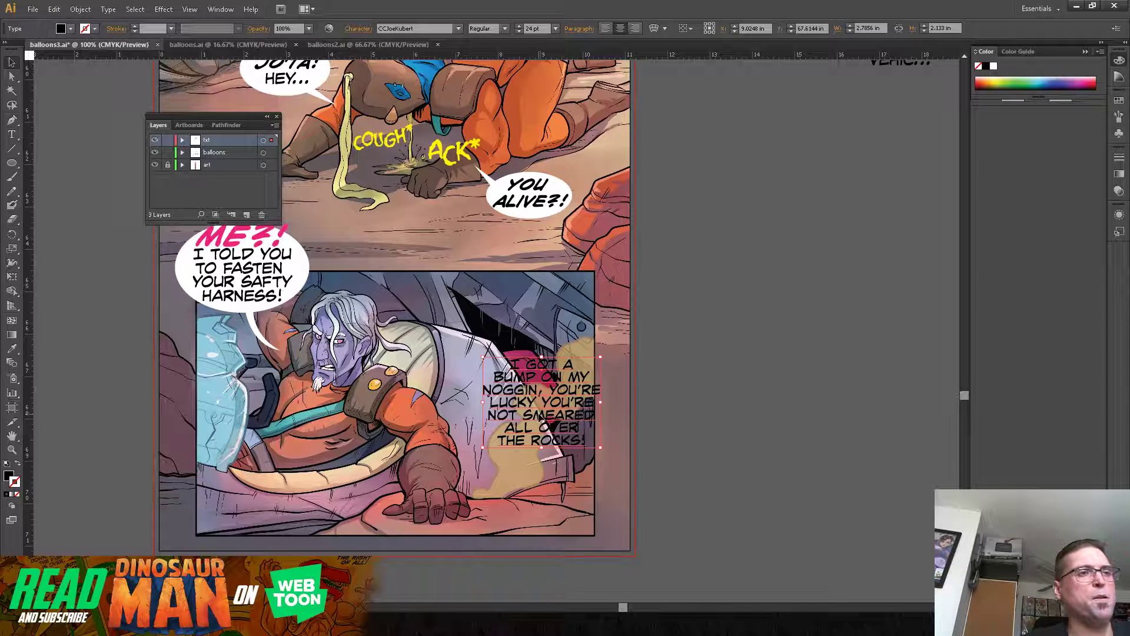
Step: Split the dialogue after "NOGGIN," by cutting "YOU'RE LUCKY YOU'RE NOT SMEARED ALL OVER THE ROCKS!" and pasting it as a separate text object
double_click(551, 401)
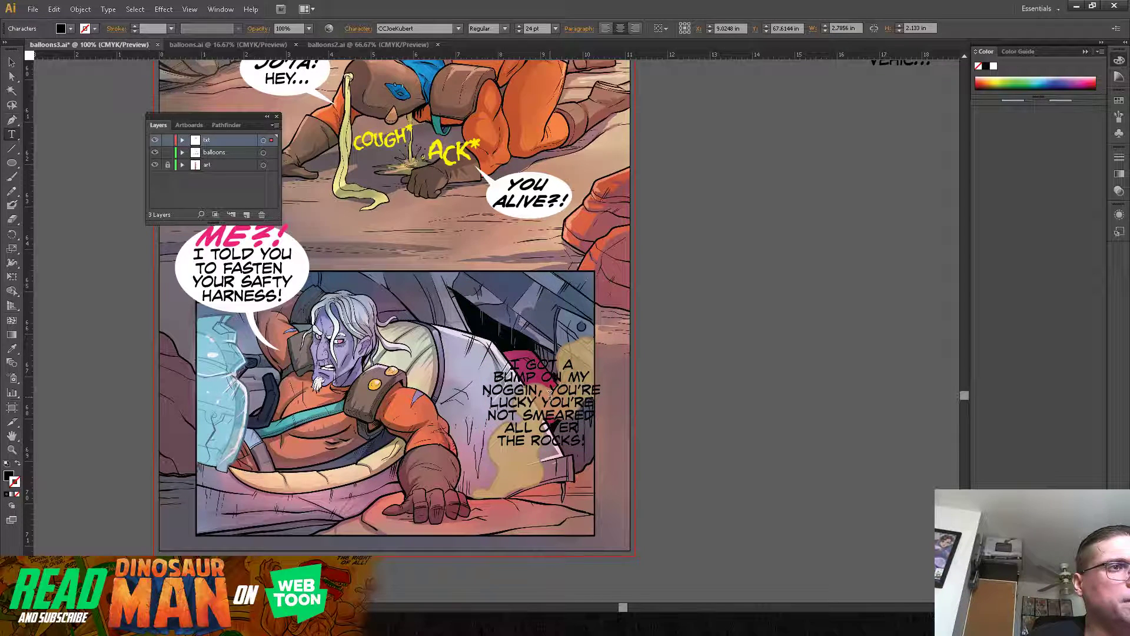
key(Return)
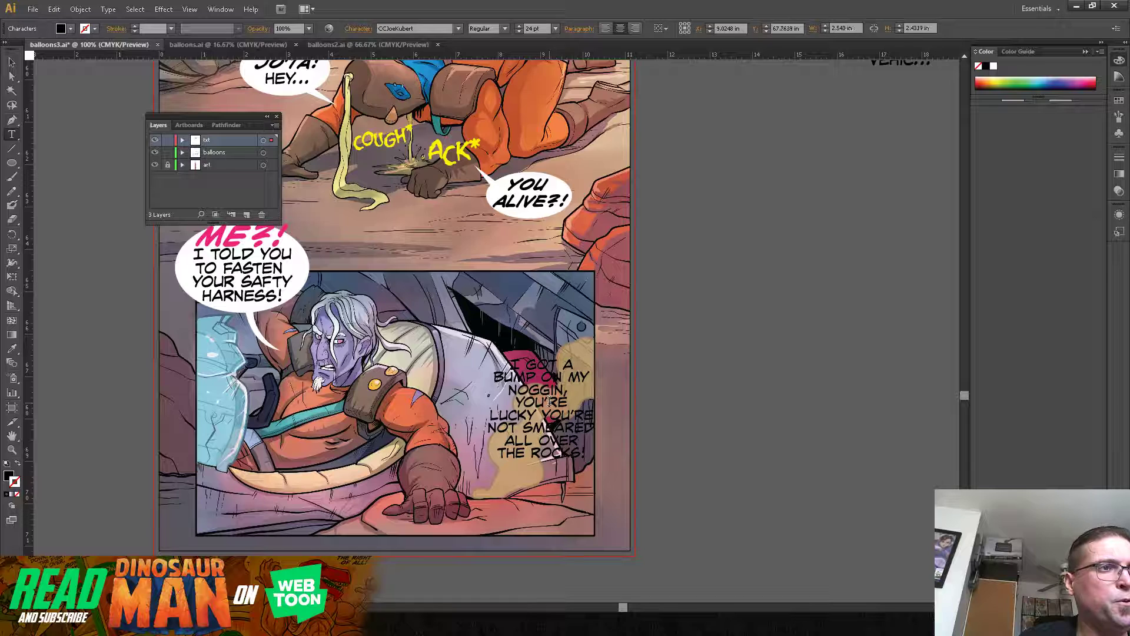
key(Return)
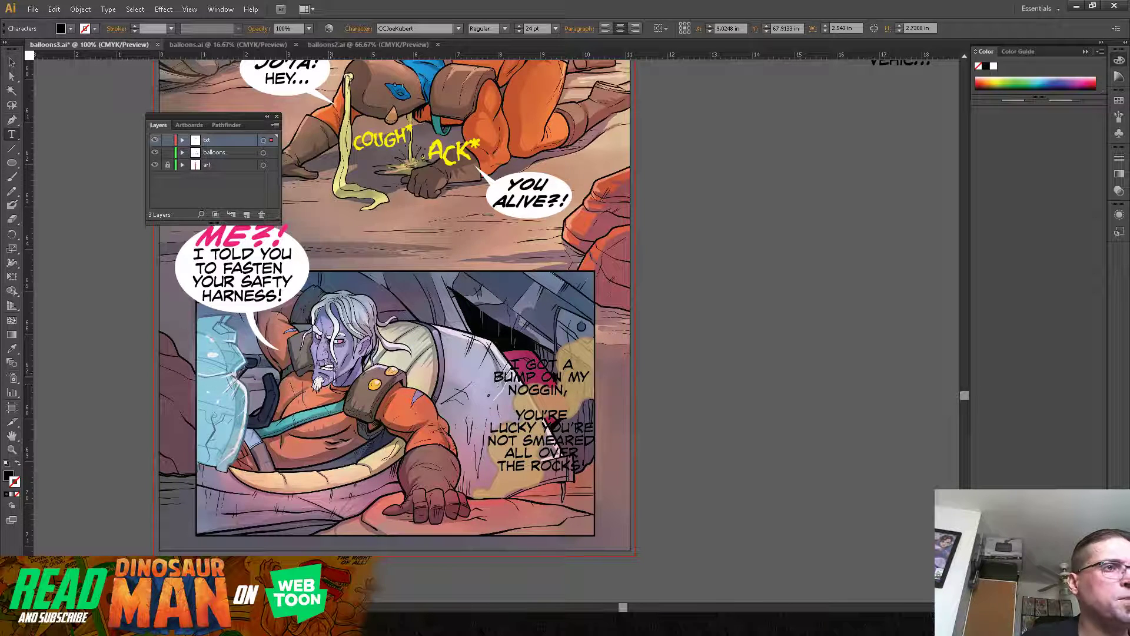
drag(519, 416, 634, 493)
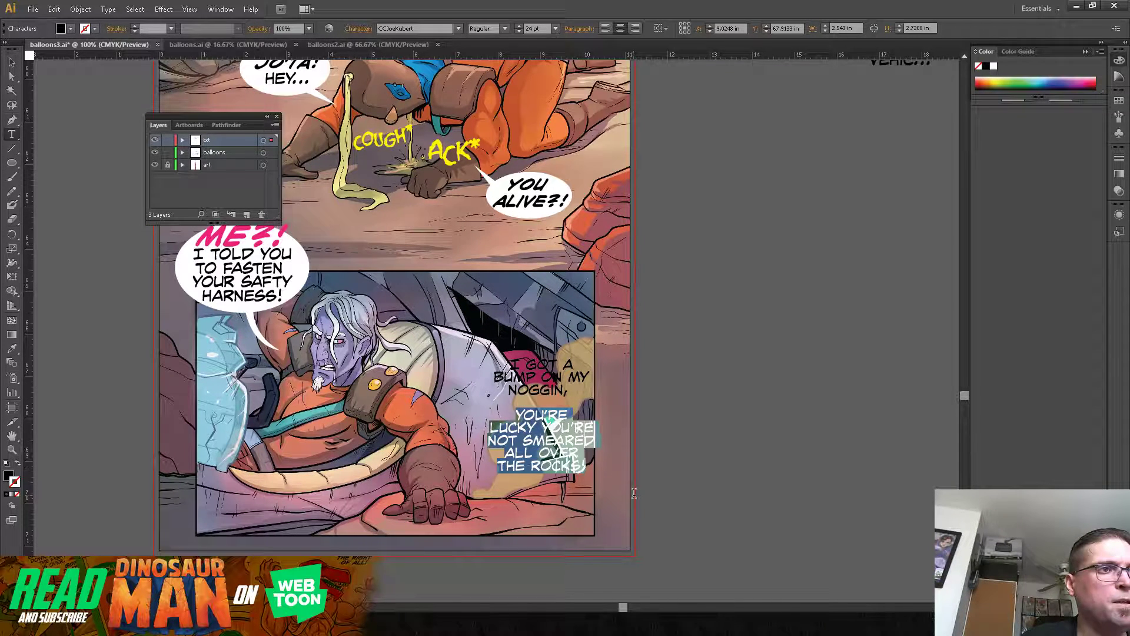
key(BackSpace)
click(12, 63)
key(ctrl+z)
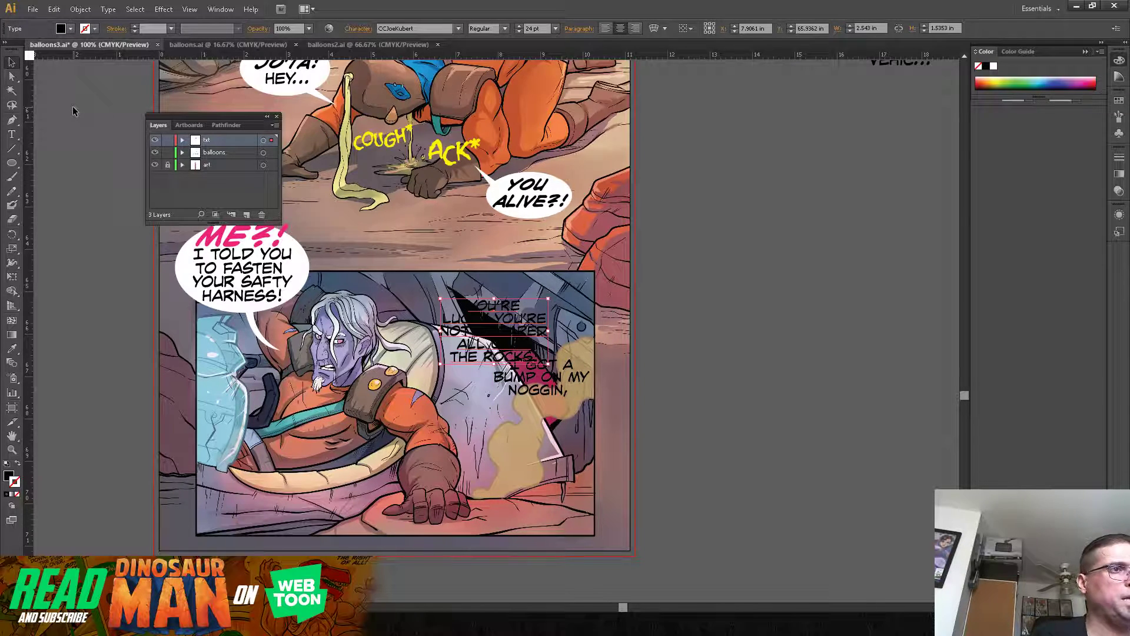
Step: Place the "YOU'RE LUCKY" text just below the "NOGGIN," text and shift both together inside the bottom panel
drag(518, 315, 602, 416)
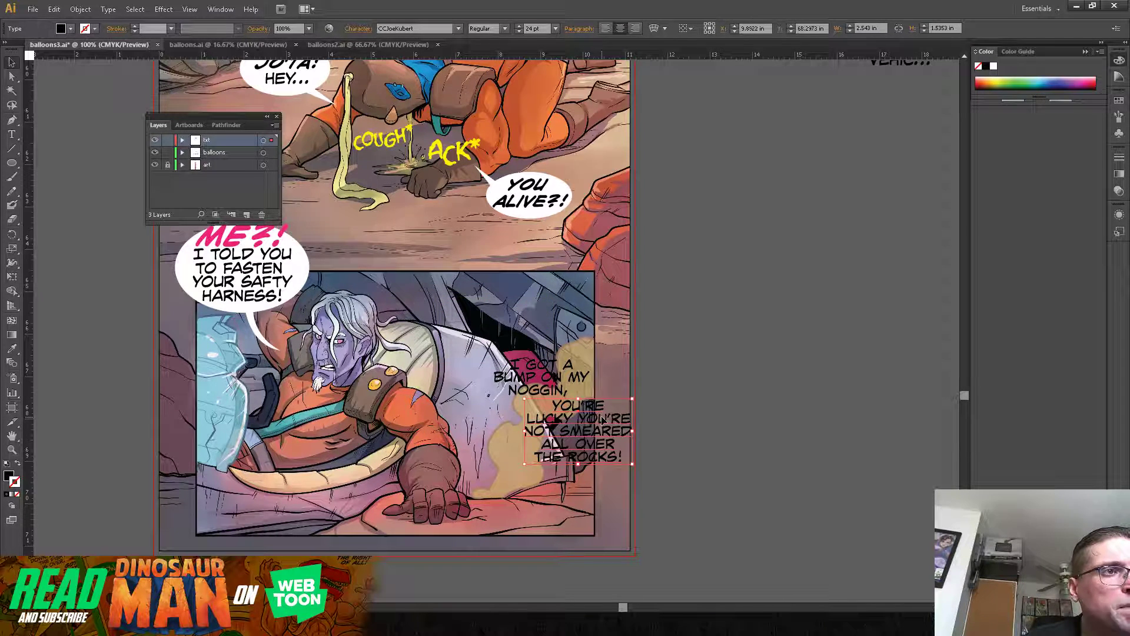
click(533, 390)
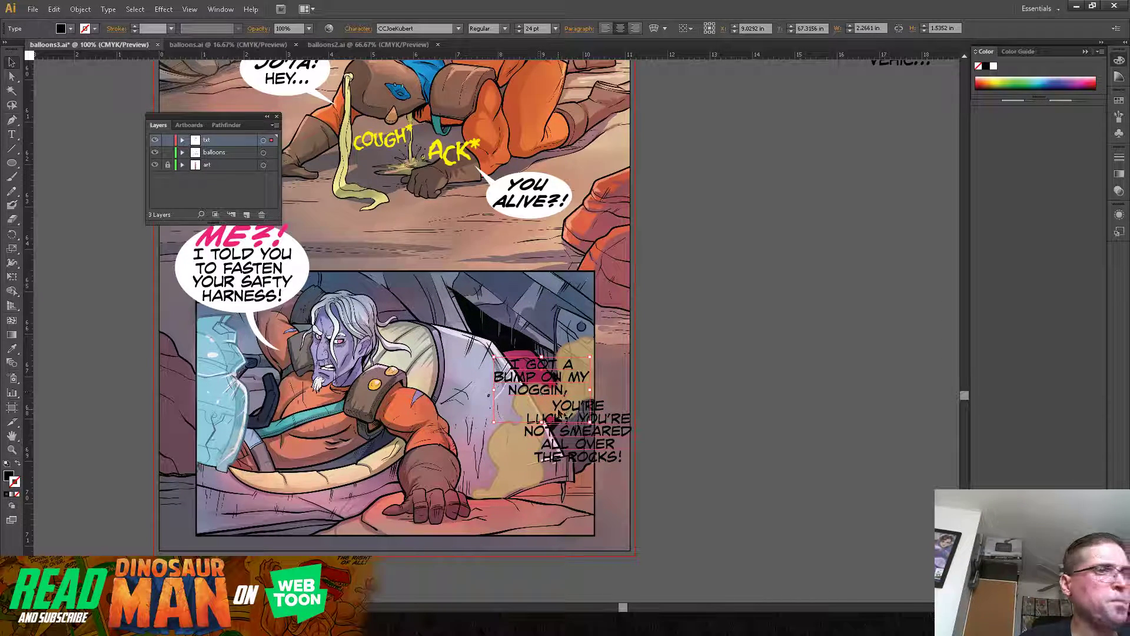
shift+click(581, 448)
drag(581, 448, 557, 414)
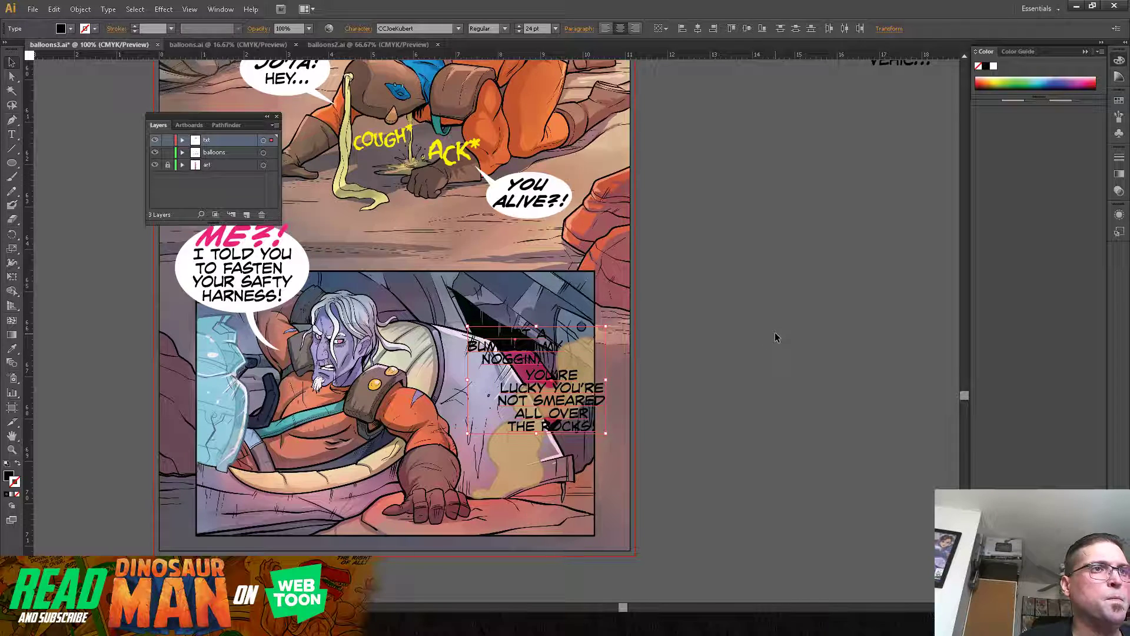
click(775, 335)
Step: On the balloons layer, draw white ellipses without a stroke behind the "I GOT A BUMP" and "YOU'RE LUCKY" dialogue, slightly overlapping each other
click(224, 152)
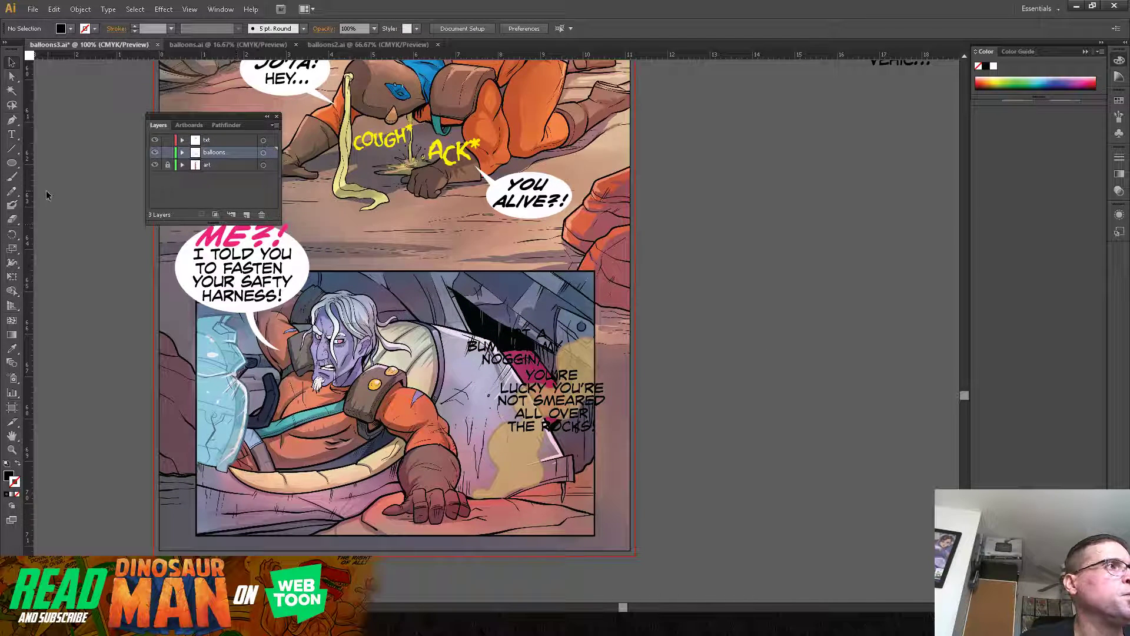
click(9, 175)
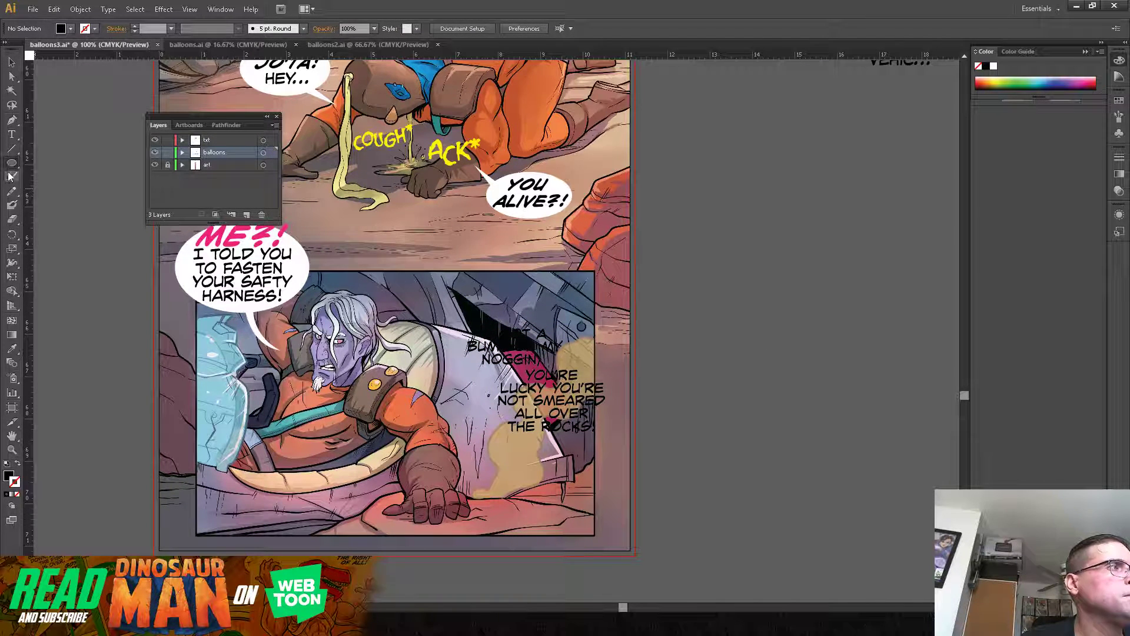
click(7, 464)
click(17, 495)
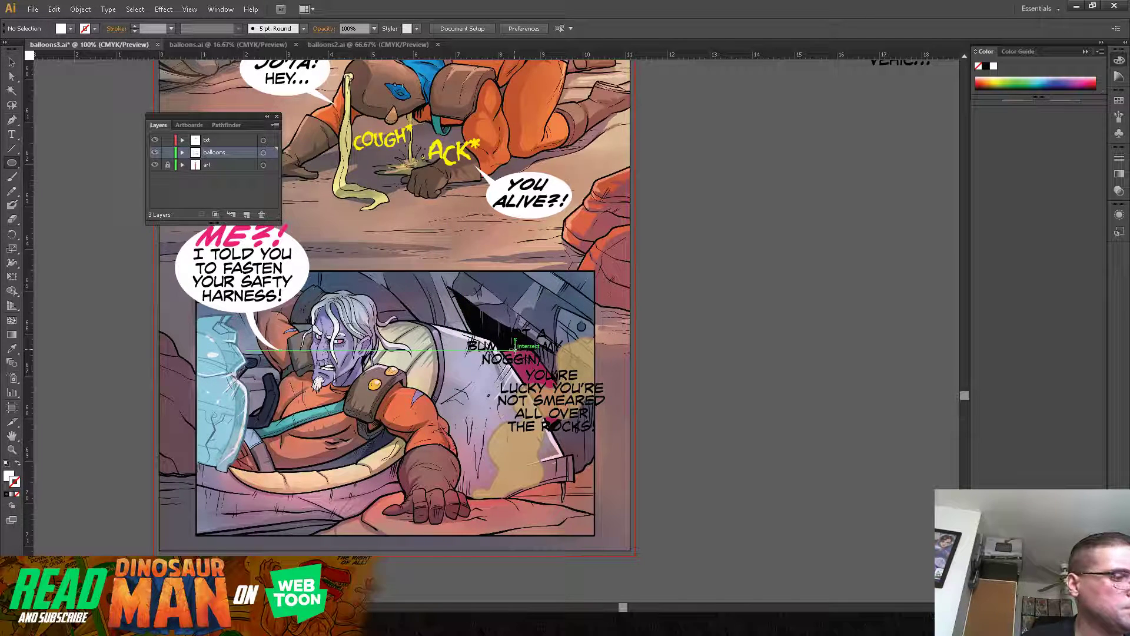
drag(516, 348, 570, 321)
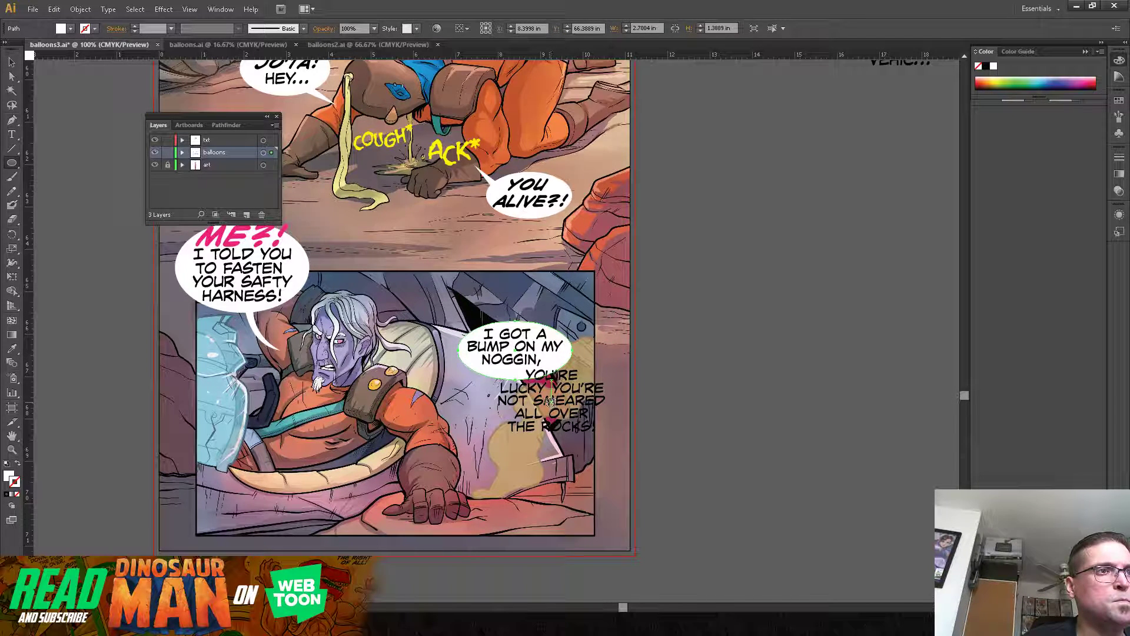
drag(549, 403, 615, 362)
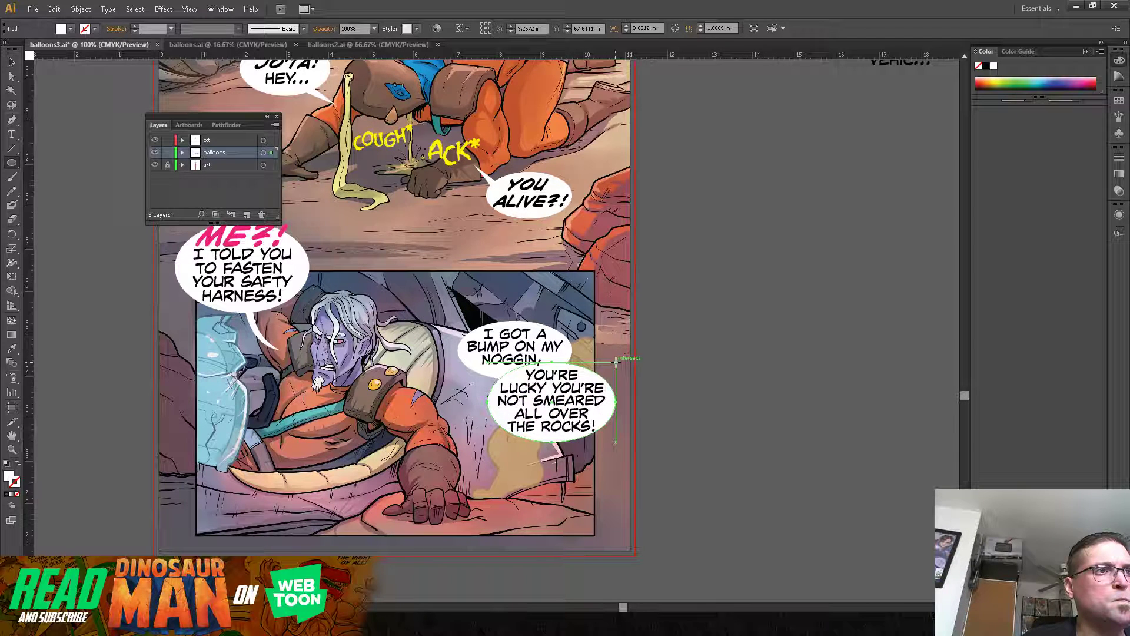
click(12, 61)
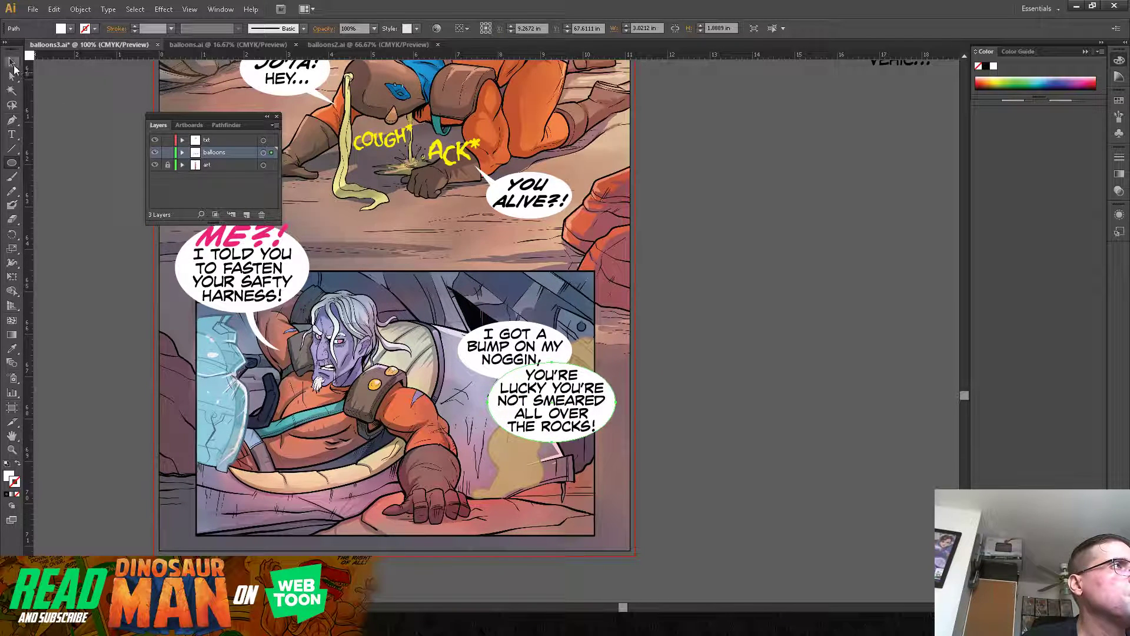
click(822, 386)
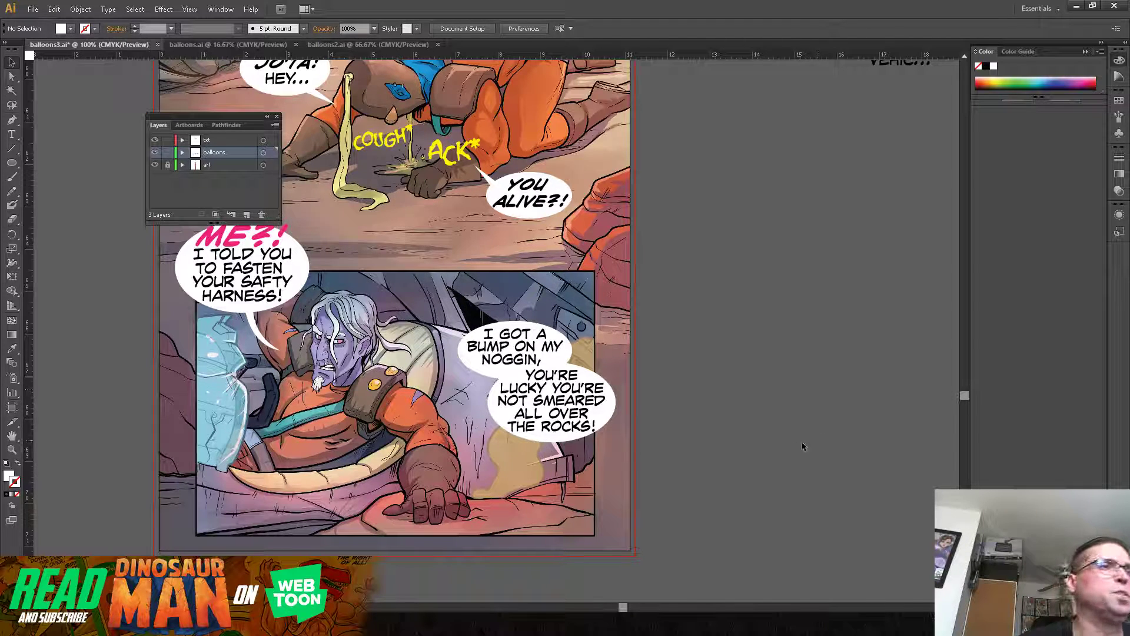
Step: Draw a small curved white tail with the Pen tool from the "YOU'RE LUCKY" balloon toward the white-haired man
click(11, 120)
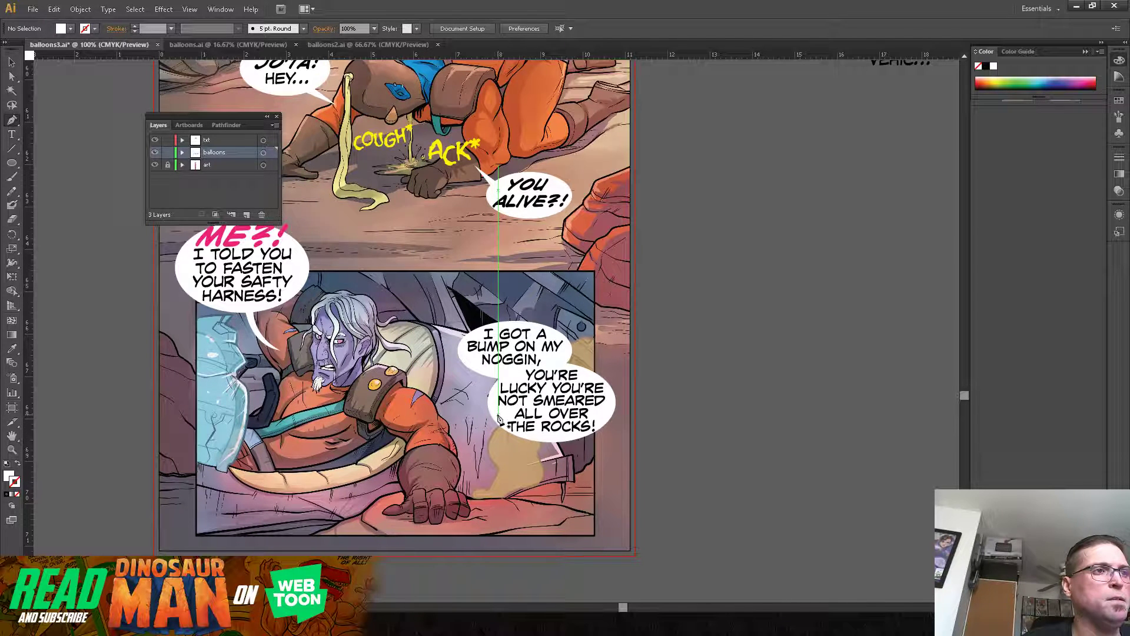
drag(497, 413, 444, 417)
click(470, 428)
drag(505, 419, 516, 397)
click(12, 62)
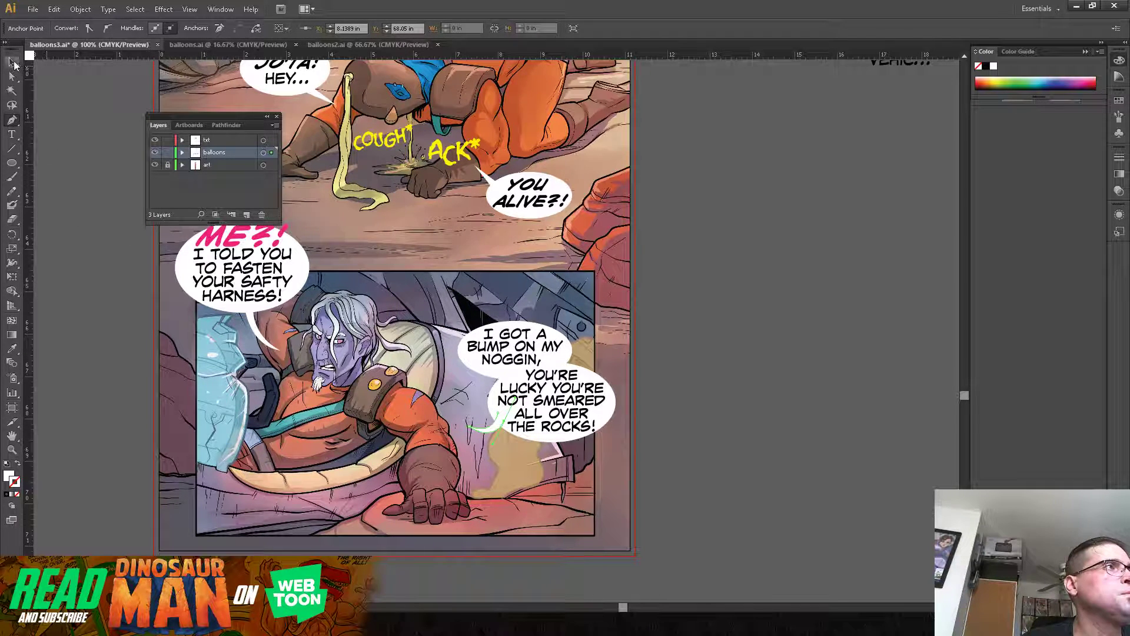
click(65, 194)
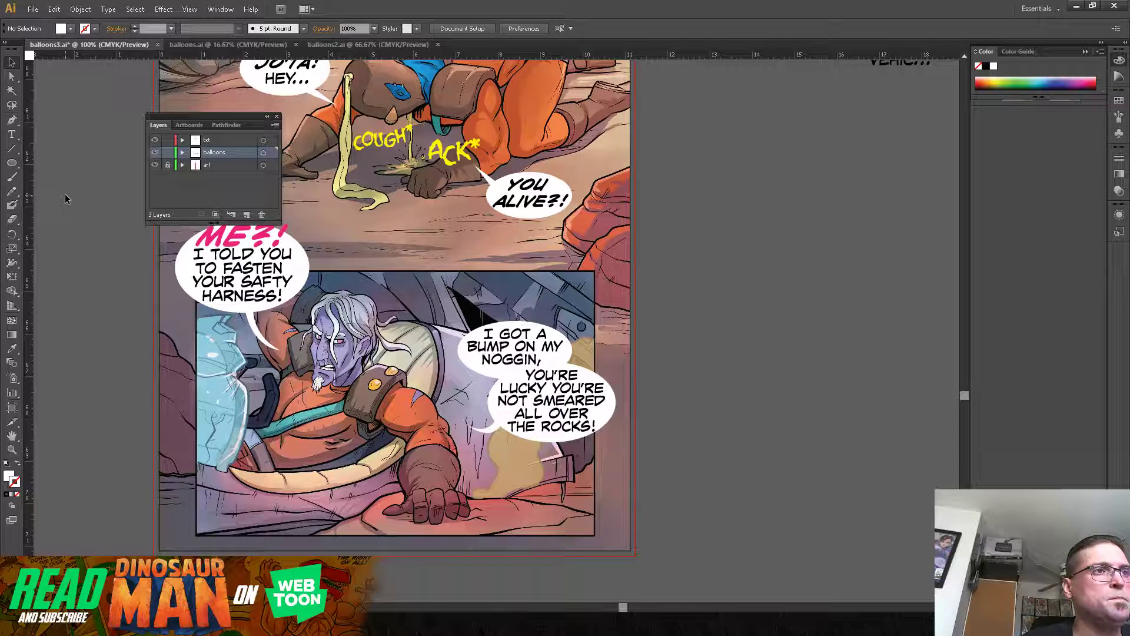
Step: Set the word "NOGGIN," in the upper balloon to Italic
key(t)
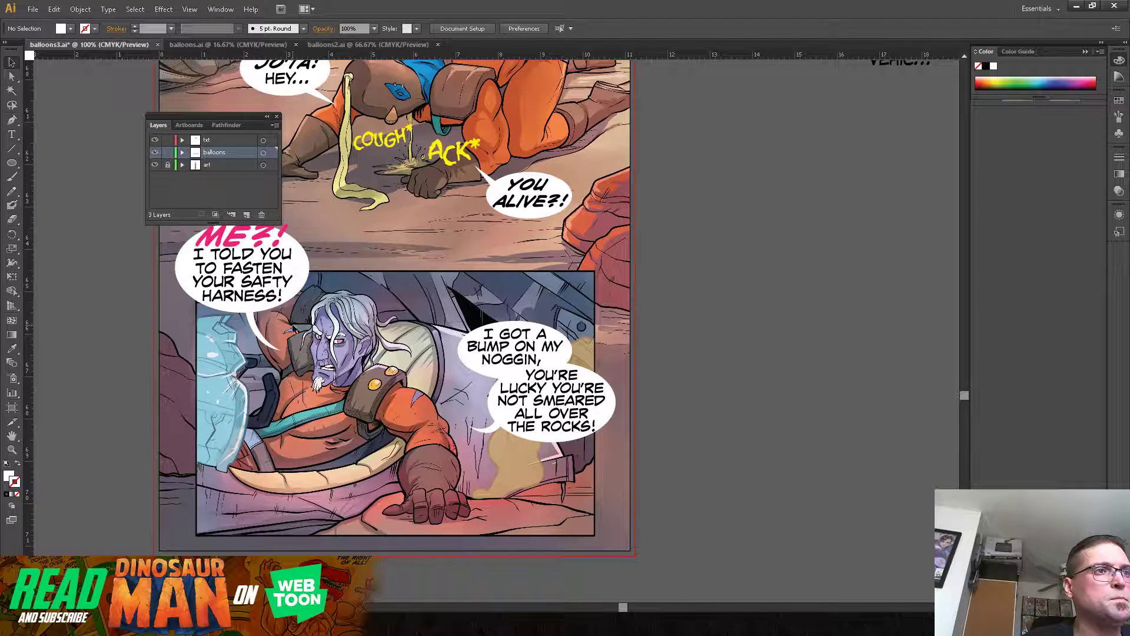
click(483, 359)
drag(483, 360, 547, 352)
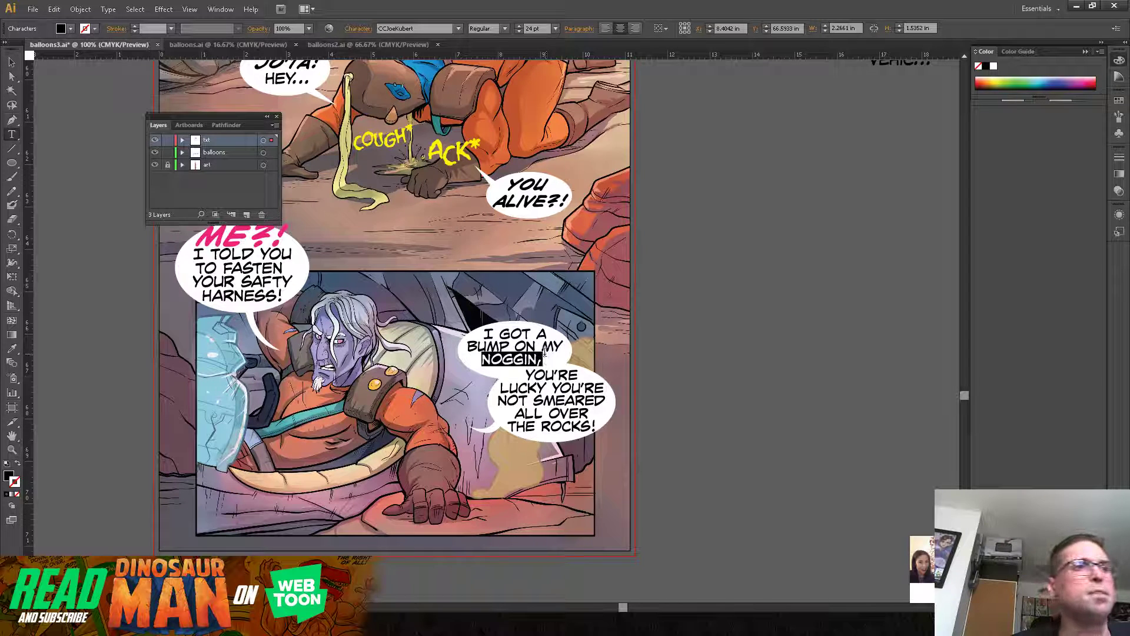
click(504, 29)
click(502, 54)
click(542, 343)
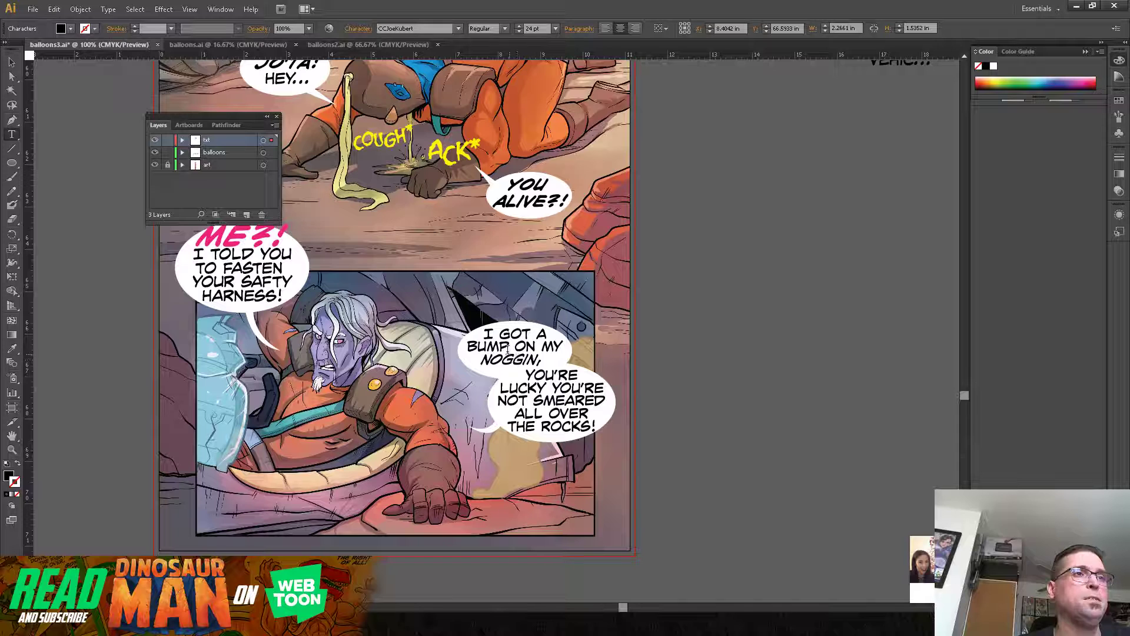
Step: Set the word "GOT" in the upper balloon to Bold Italic
drag(498, 334, 530, 335)
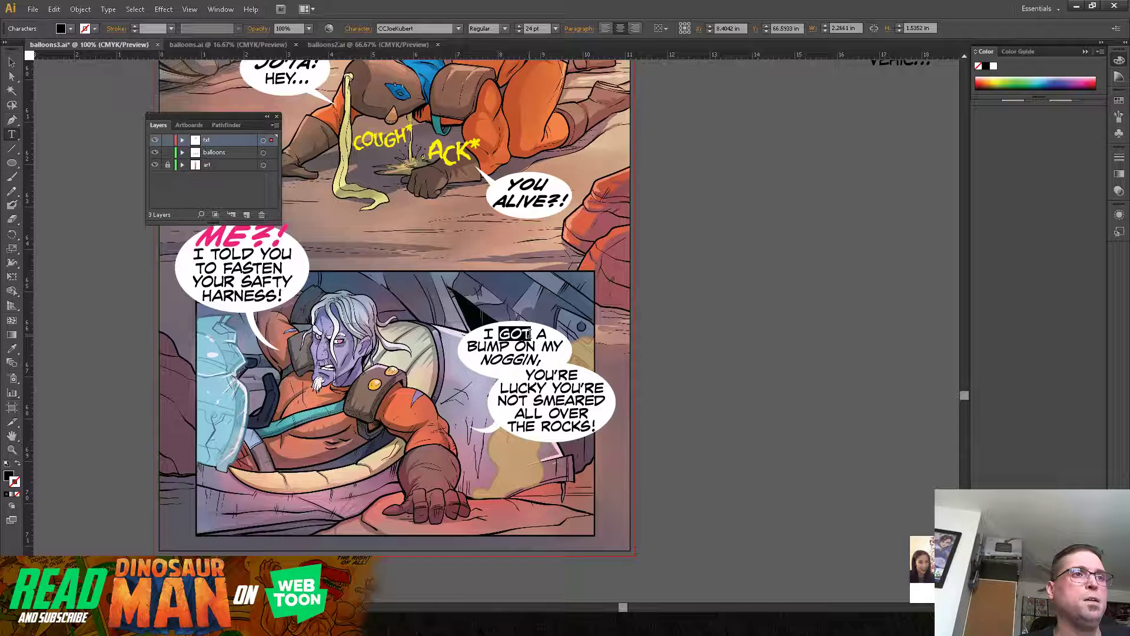
click(505, 29)
click(502, 66)
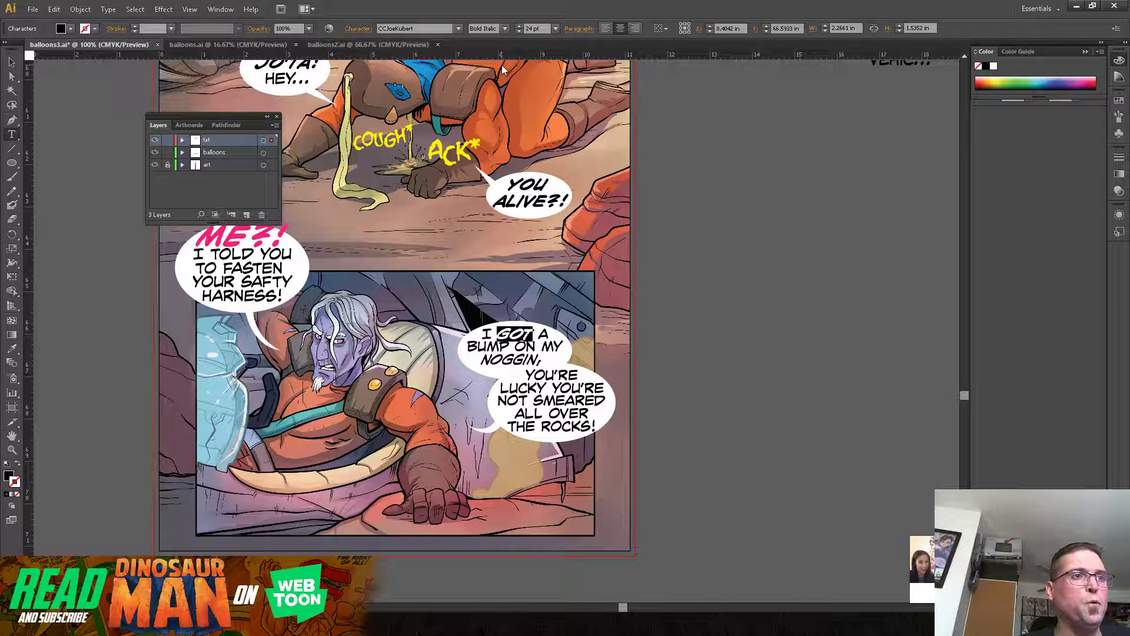
click(551, 340)
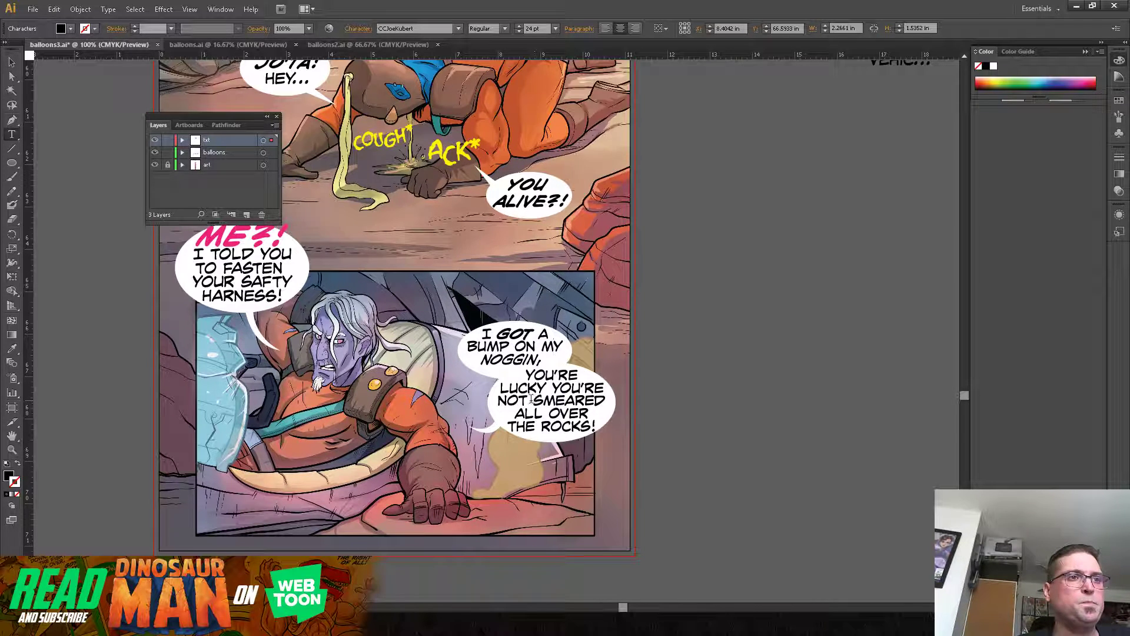
Step: In the lower balloon, set "SMEARED" to Bold Italic and "ALL OVER THE ROCKS!" to Italic
drag(534, 400, 607, 400)
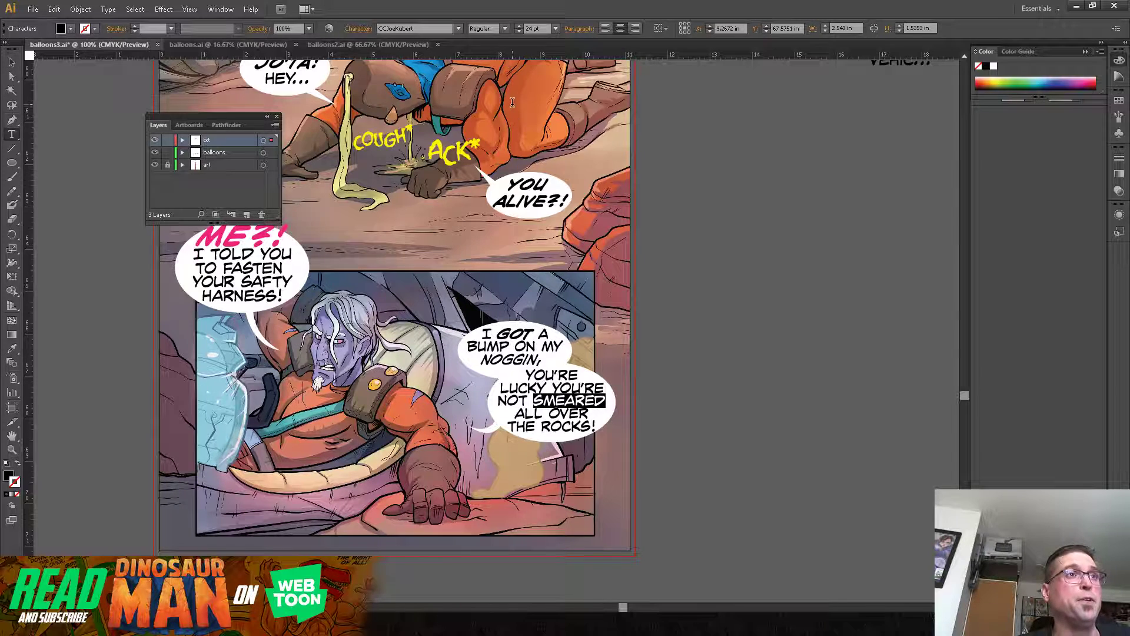
click(506, 30)
click(504, 67)
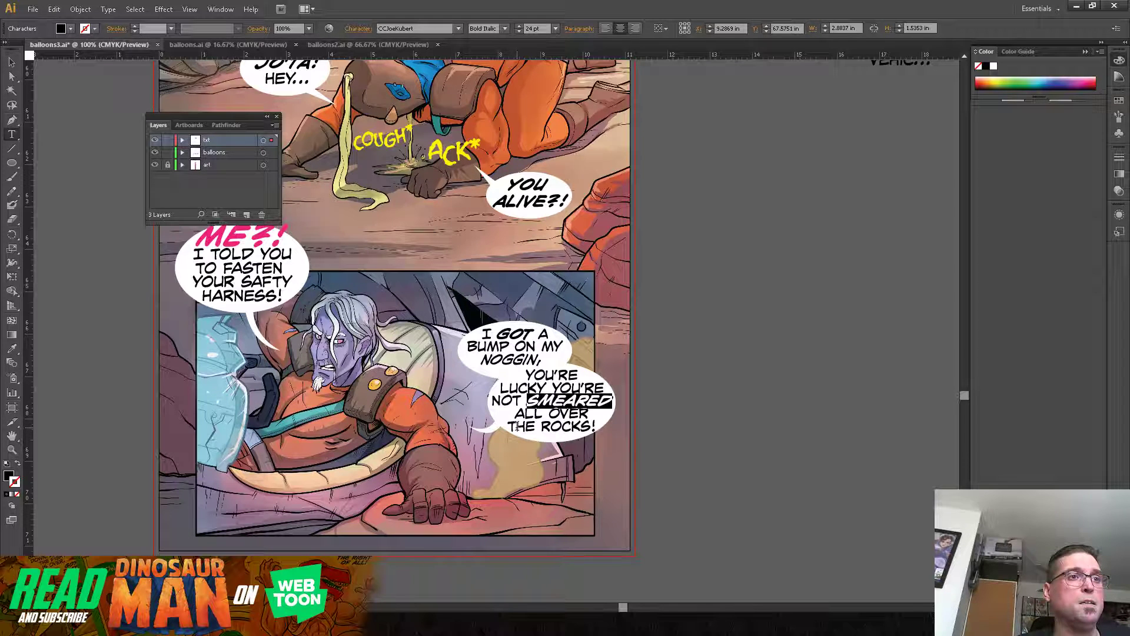
drag(514, 411, 597, 430)
click(505, 28)
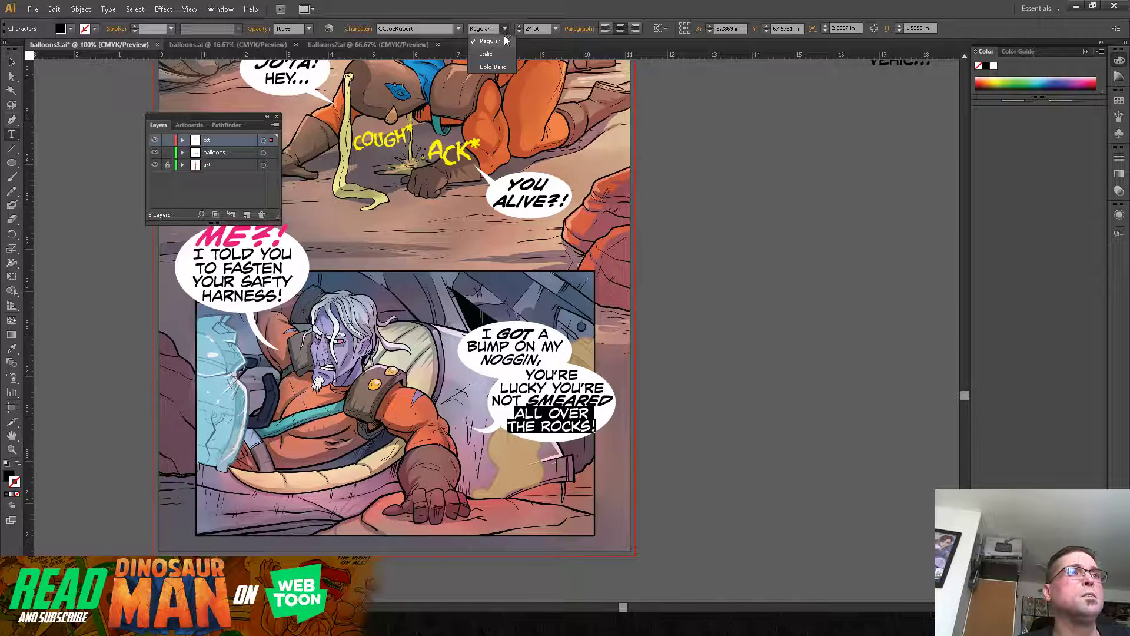
click(499, 50)
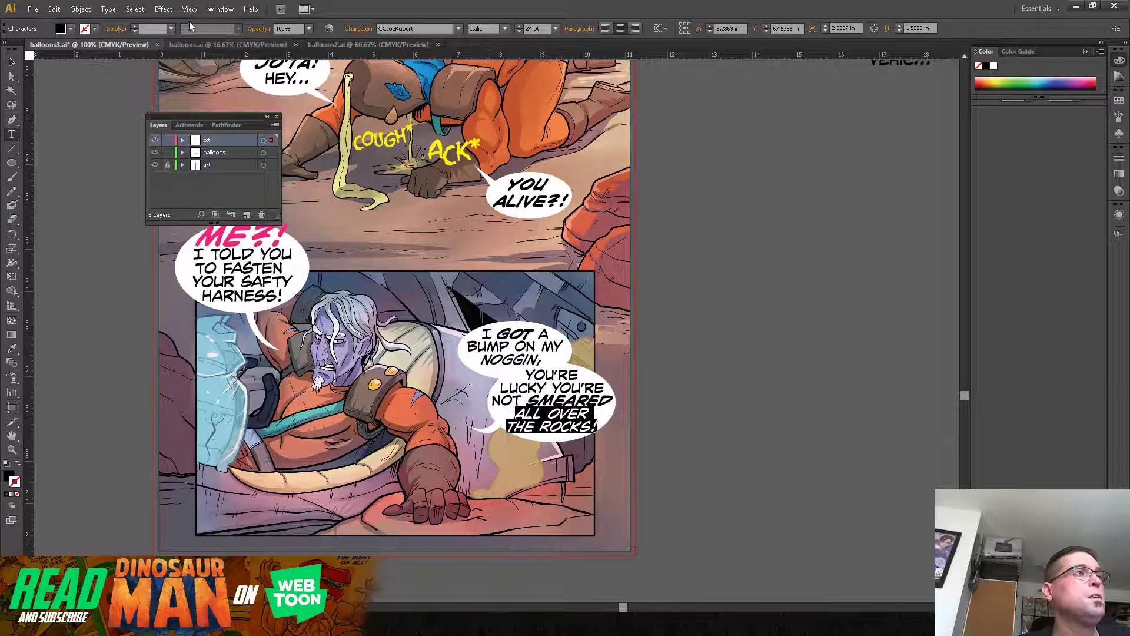
click(12, 62)
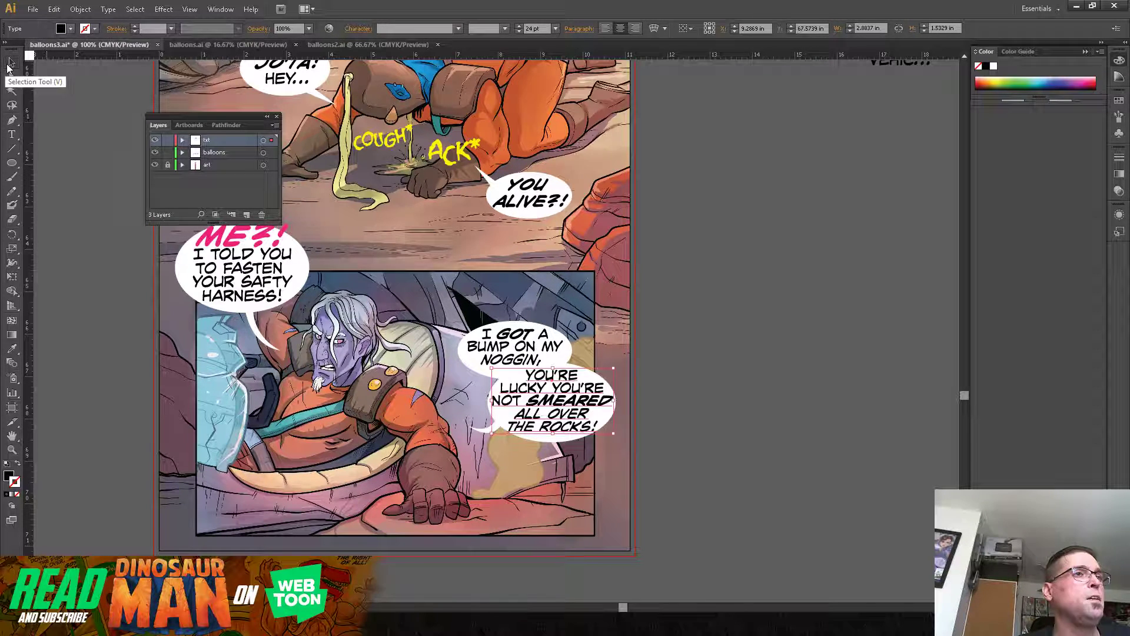
click(691, 349)
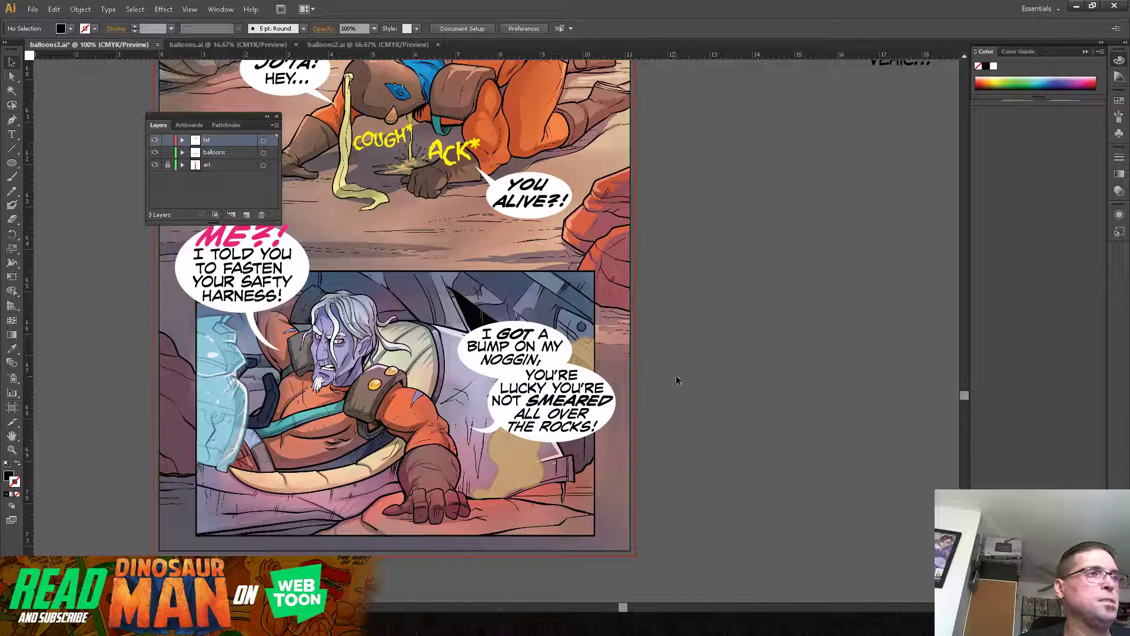
Step: Review the lettered episode from the bottom panel up to the opening sky panel
drag(652, 279, 709, 421)
key(ctrl+minus)
key(ctrl+minus)
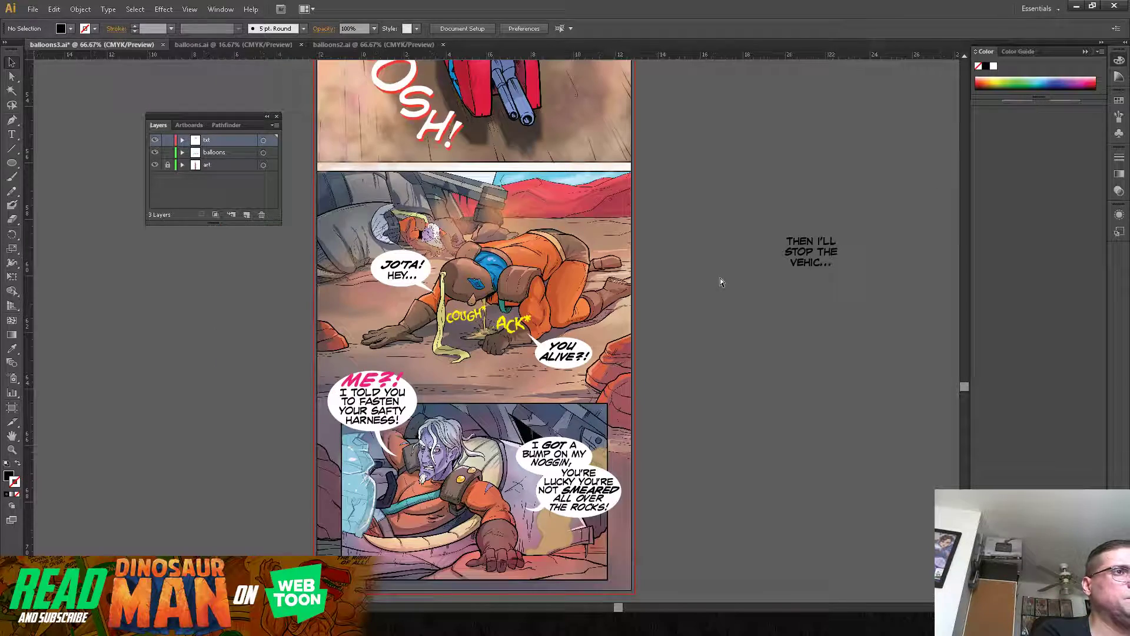
drag(647, 152, 640, 342)
drag(640, 254, 636, 422)
drag(659, 226, 652, 327)
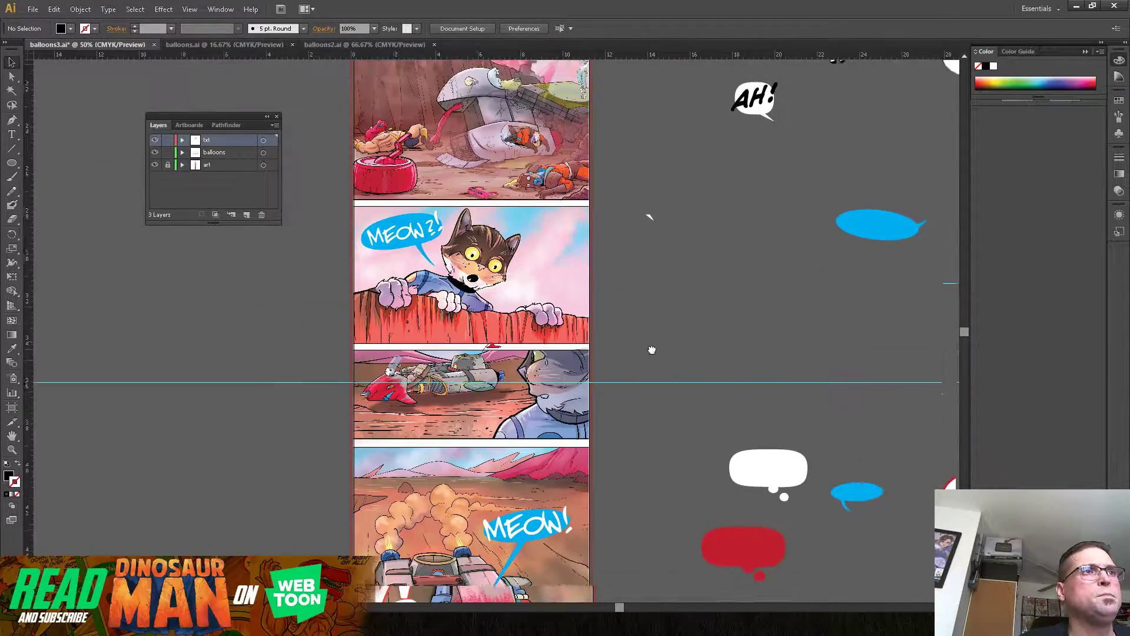
drag(651, 188, 652, 272)
drag(653, 217, 620, 319)
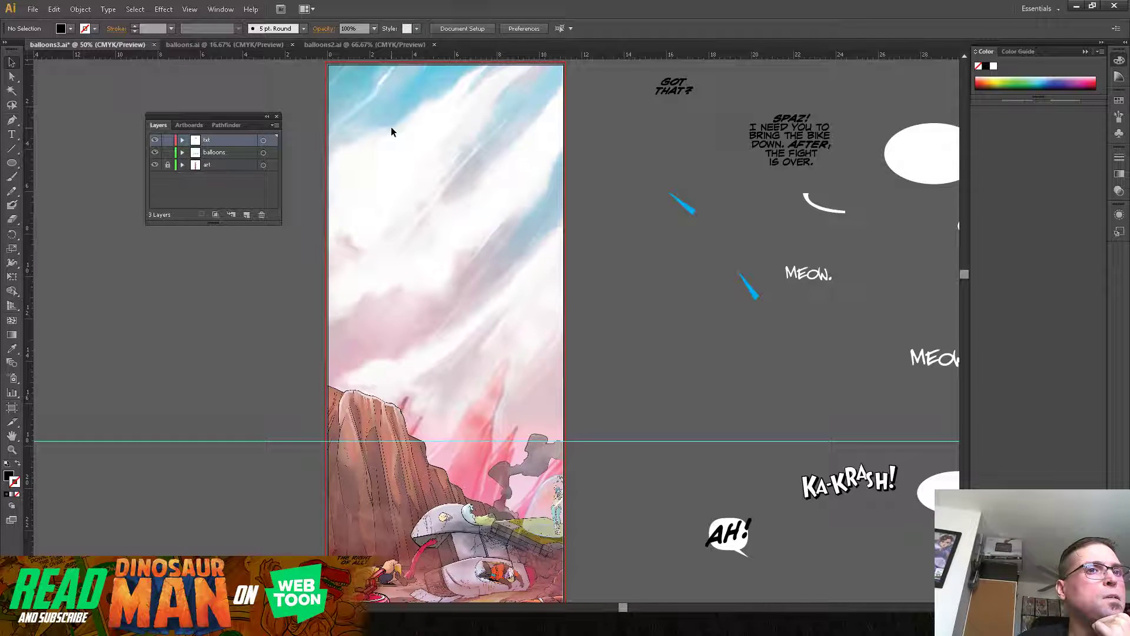
Step: Copy the "ONE OF THE SEVEN SACRED WORLDS..." caption from balloons.ai into balloons3.ai and place it in the opening panel's upper-left sky
click(190, 45)
click(346, 347)
click(61, 9)
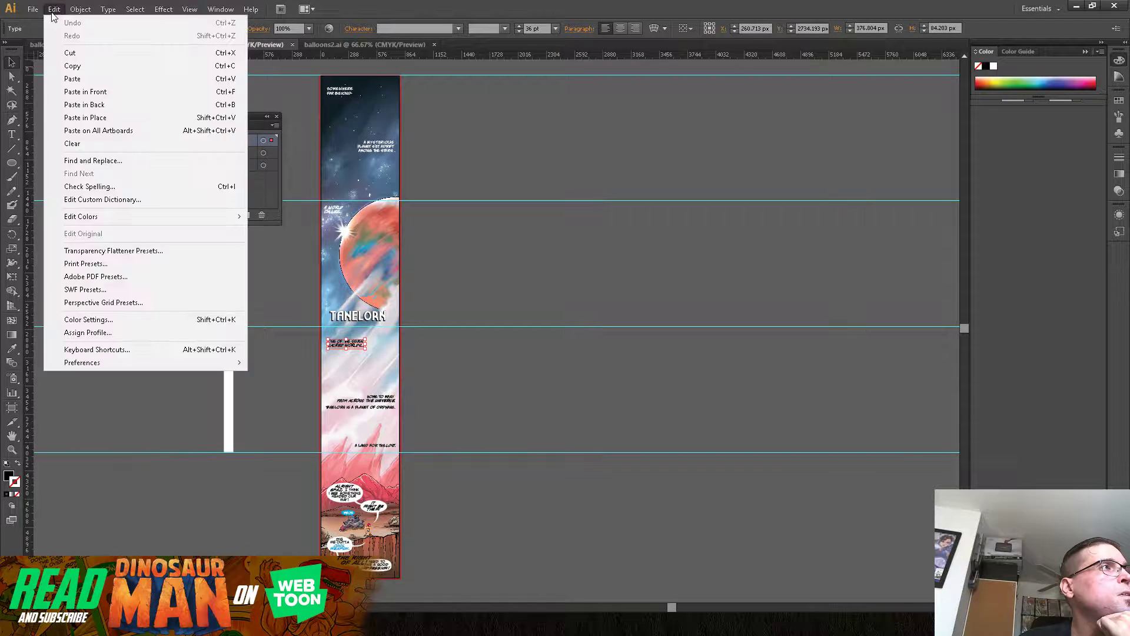
click(66, 68)
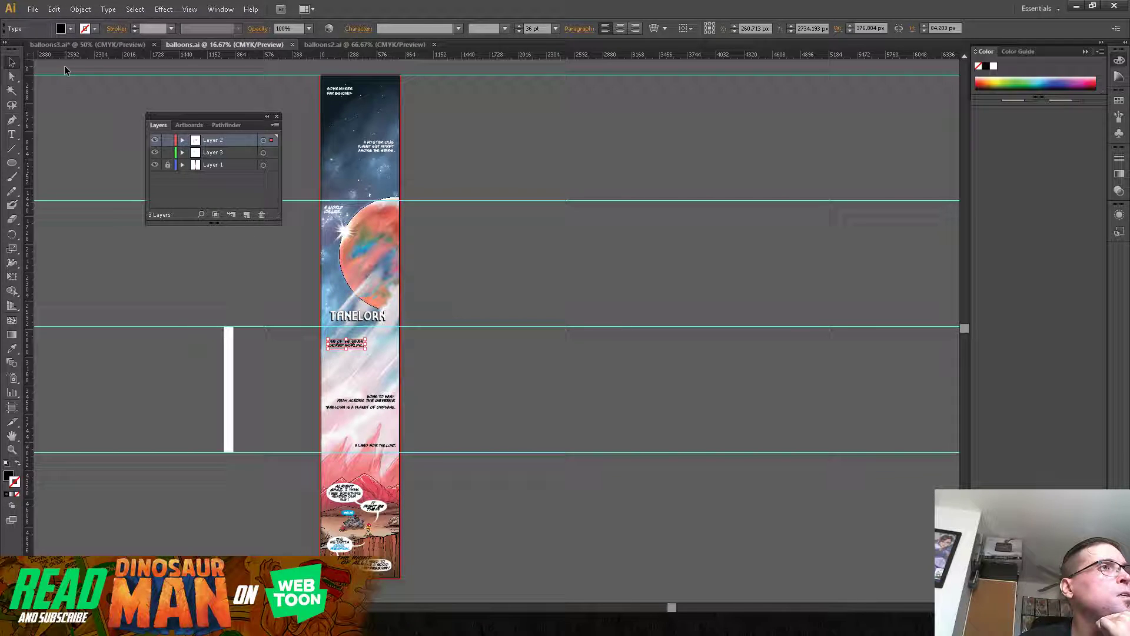
click(313, 45)
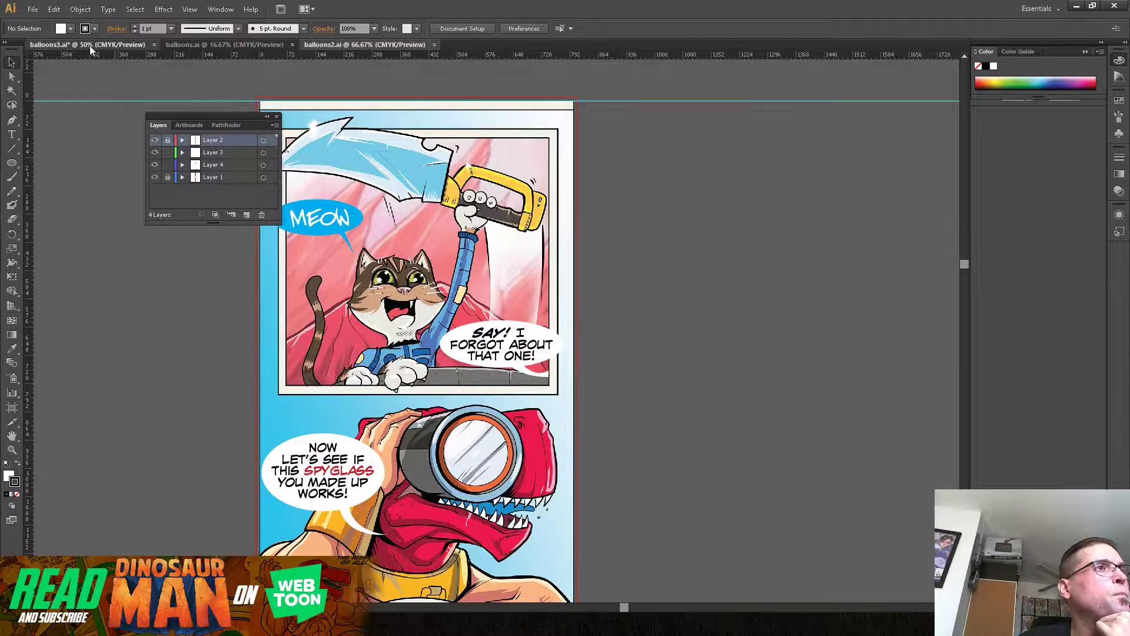
click(67, 44)
click(53, 9)
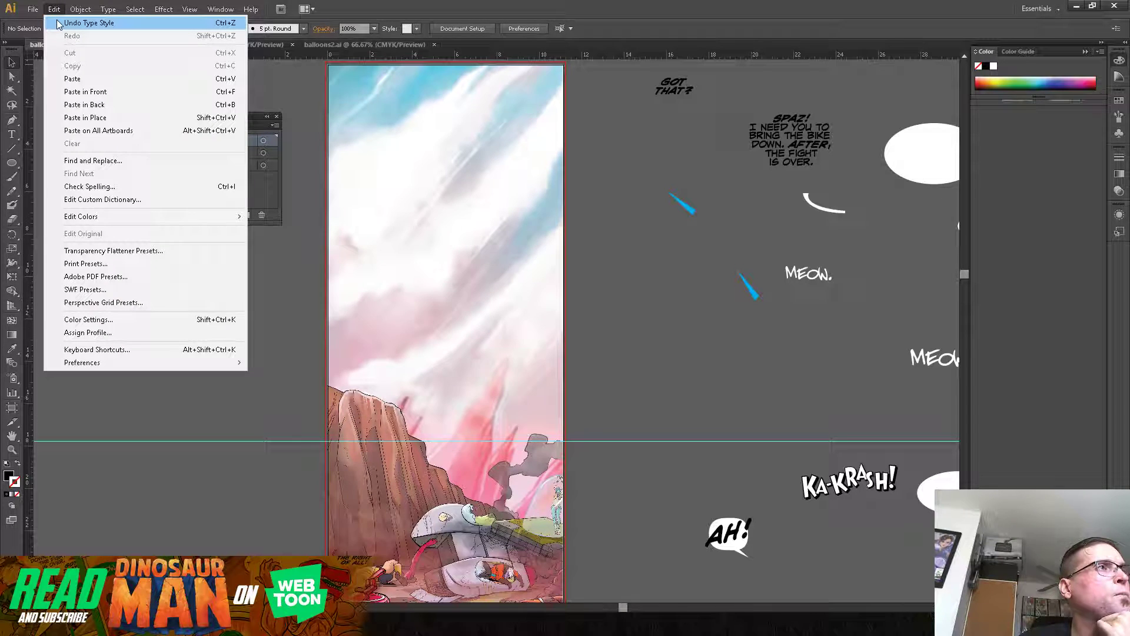
click(72, 79)
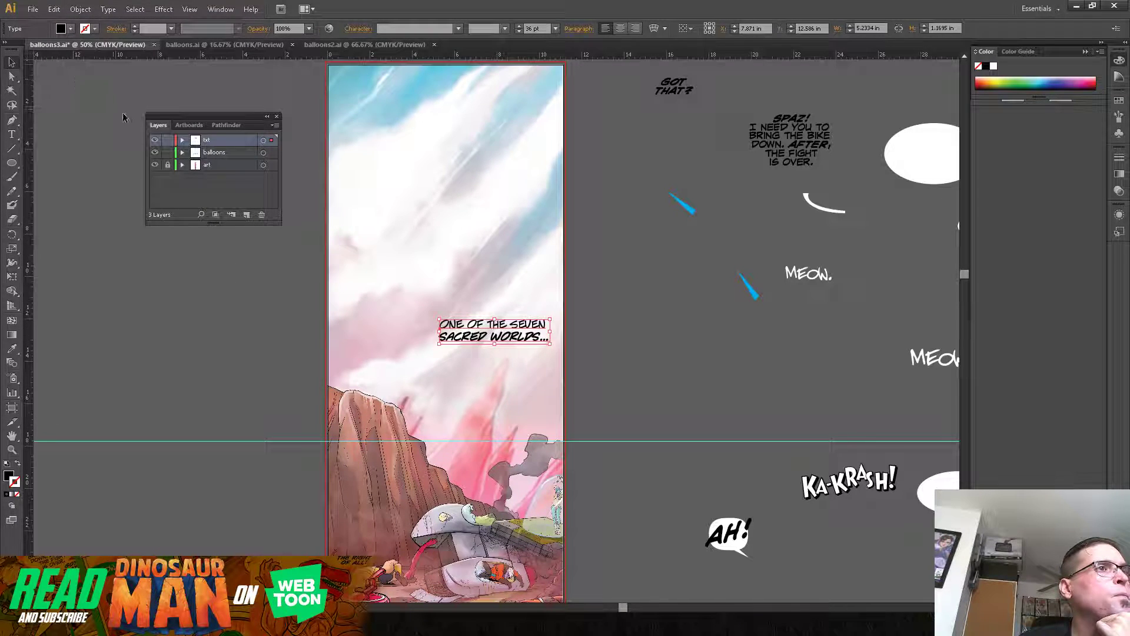
drag(480, 328, 462, 128)
Step: Replace the opening sky caption's text with "TANELORN"
key(t)
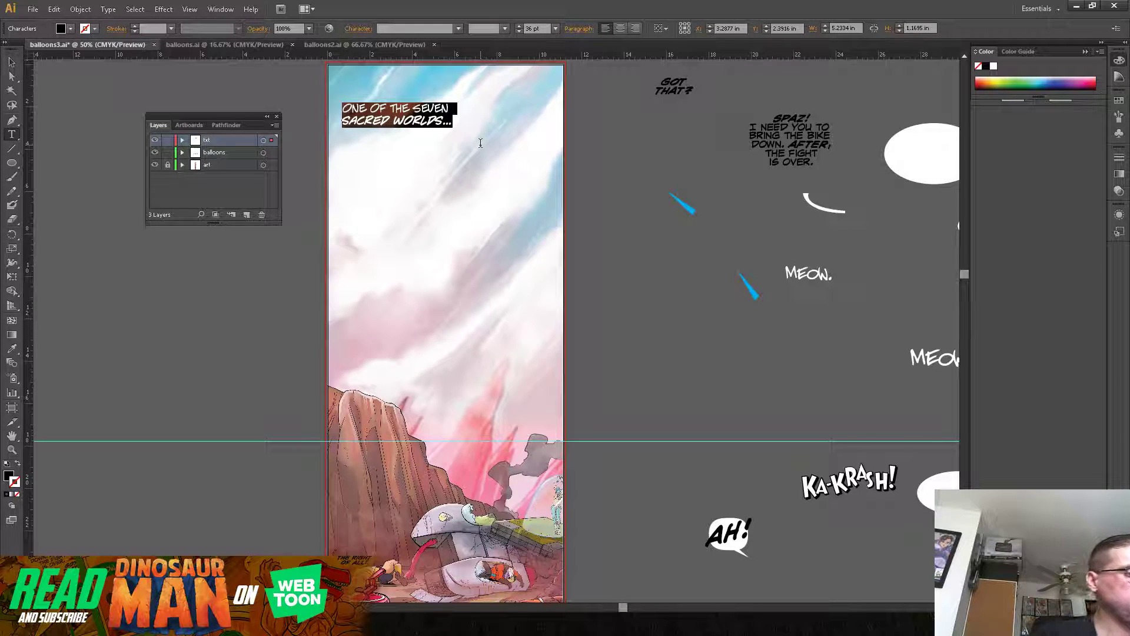
text(TAN)
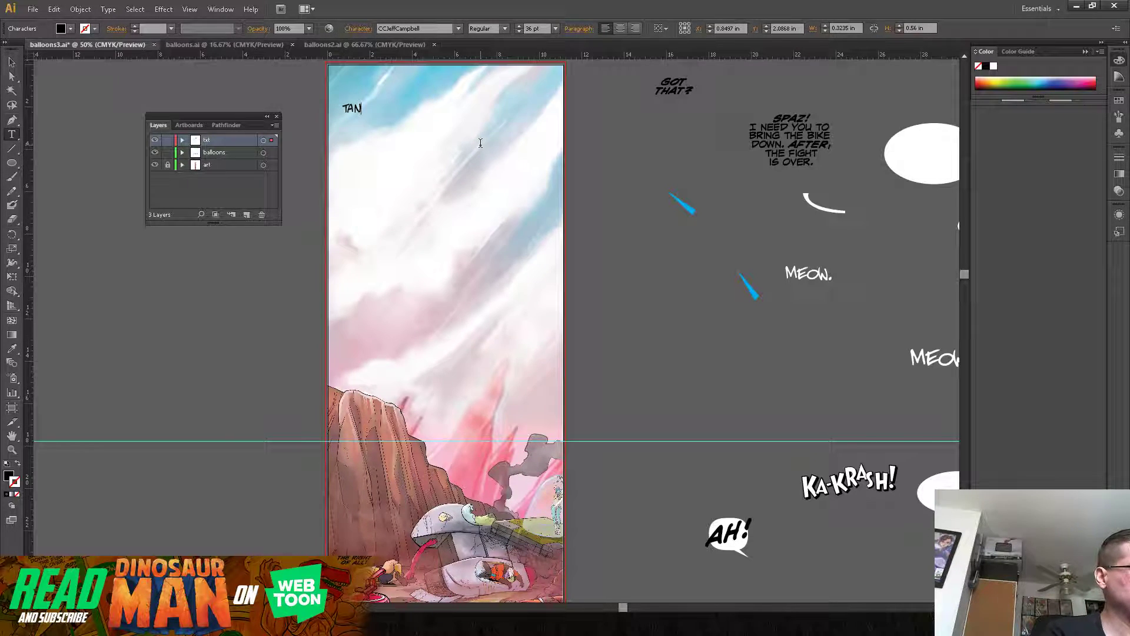
text(ELORN)
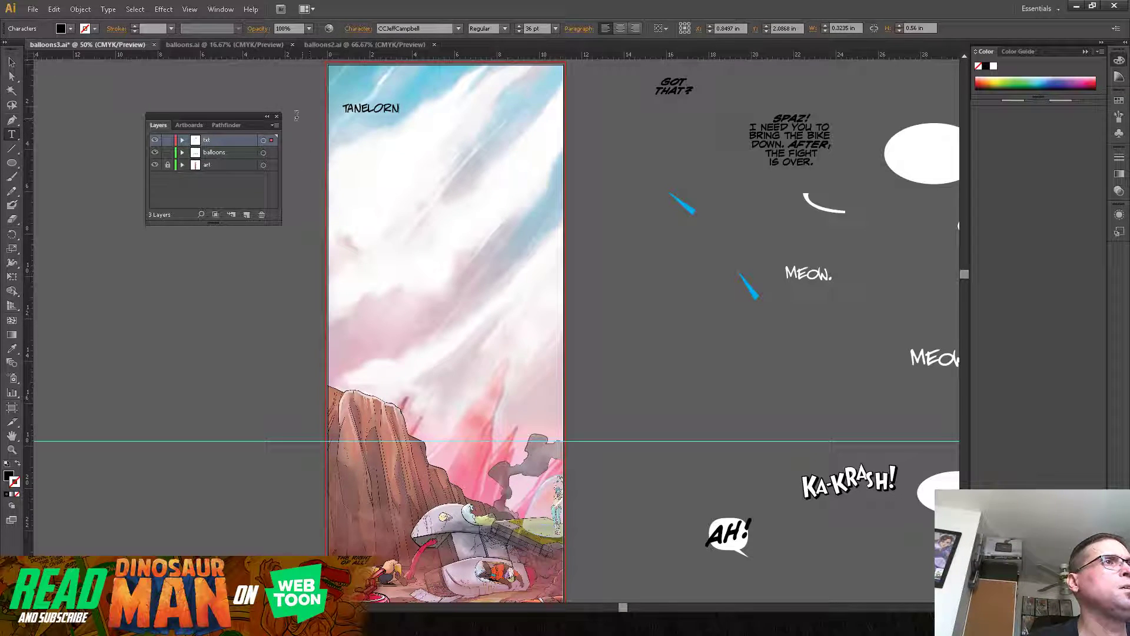
Step: Move the "TANELORN" caption straight down in the sky, keeping it near the panel's left edge
click(11, 63)
click(11, 63)
drag(363, 112, 399, 180)
Step: Replace the caption's text with "A PLANET OF LOST SOULS FROM ACROSS THE UNIVERSE." on three lines, breaking after "LOST" and "ACROSS"
key(t)
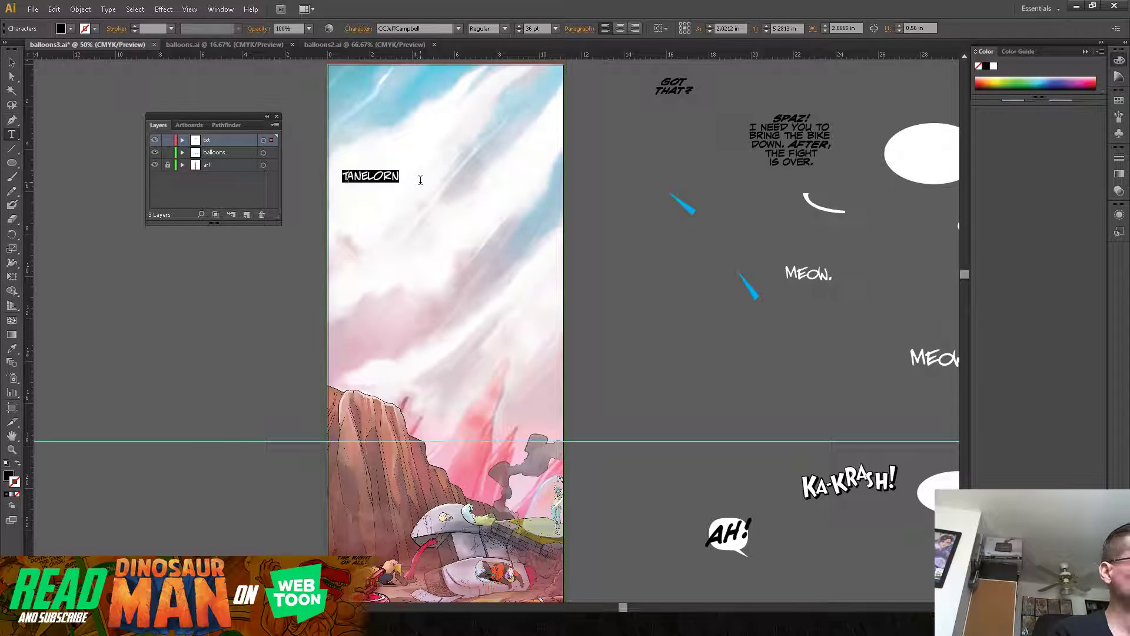
text(A PLANE)
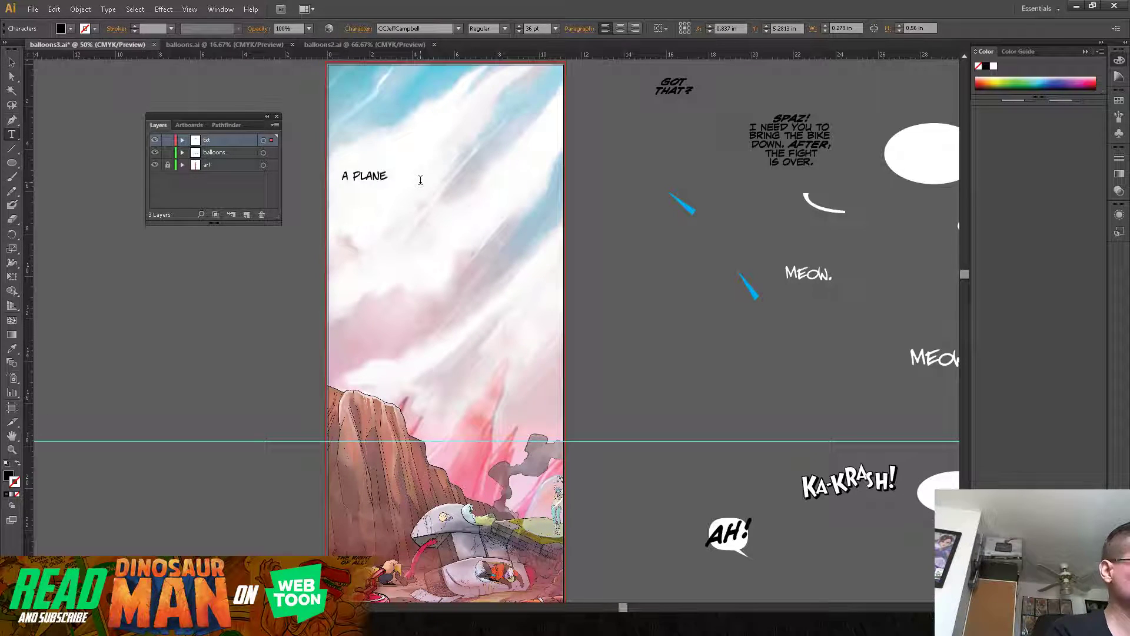
text(T OF)
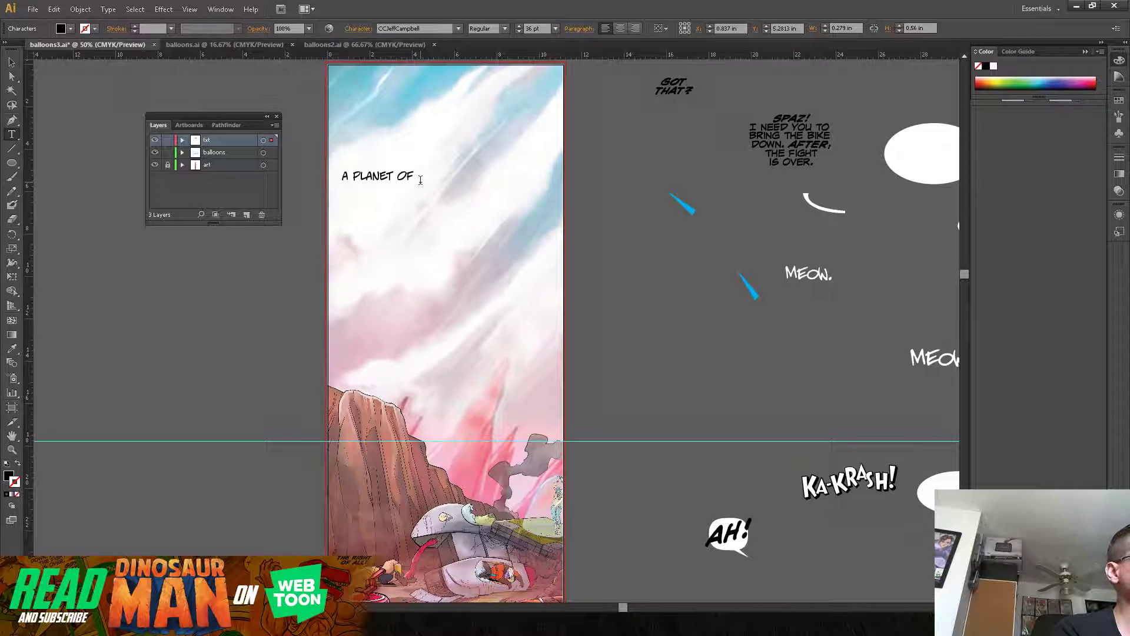
text( LOS)
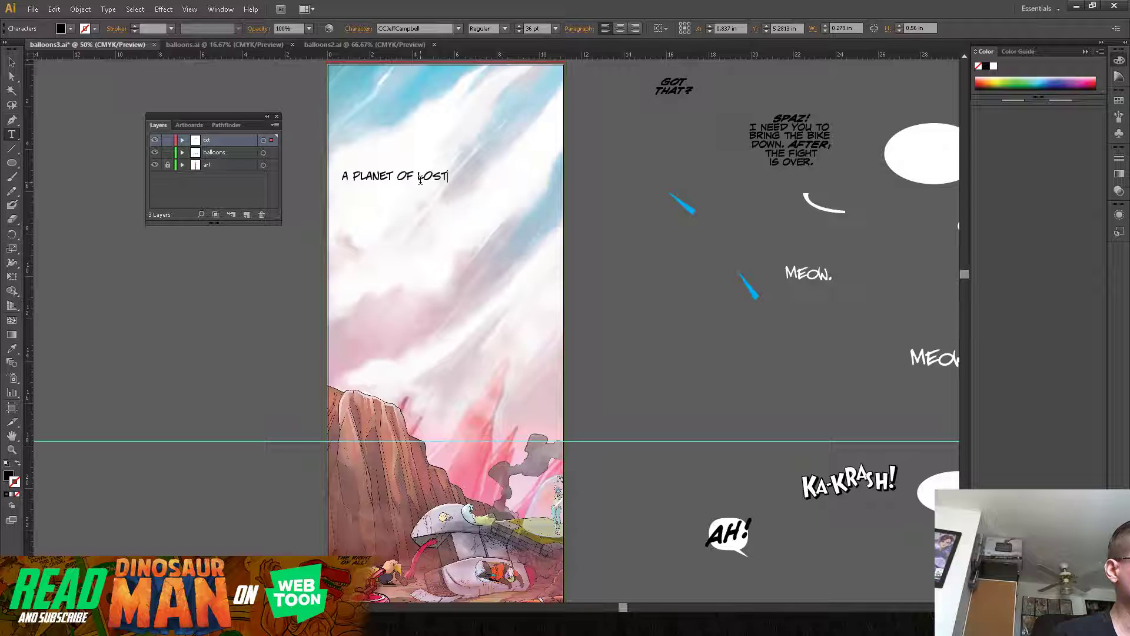
text(T)
key(Return)
text(SOULD)
key(BackSpace)
text(S)
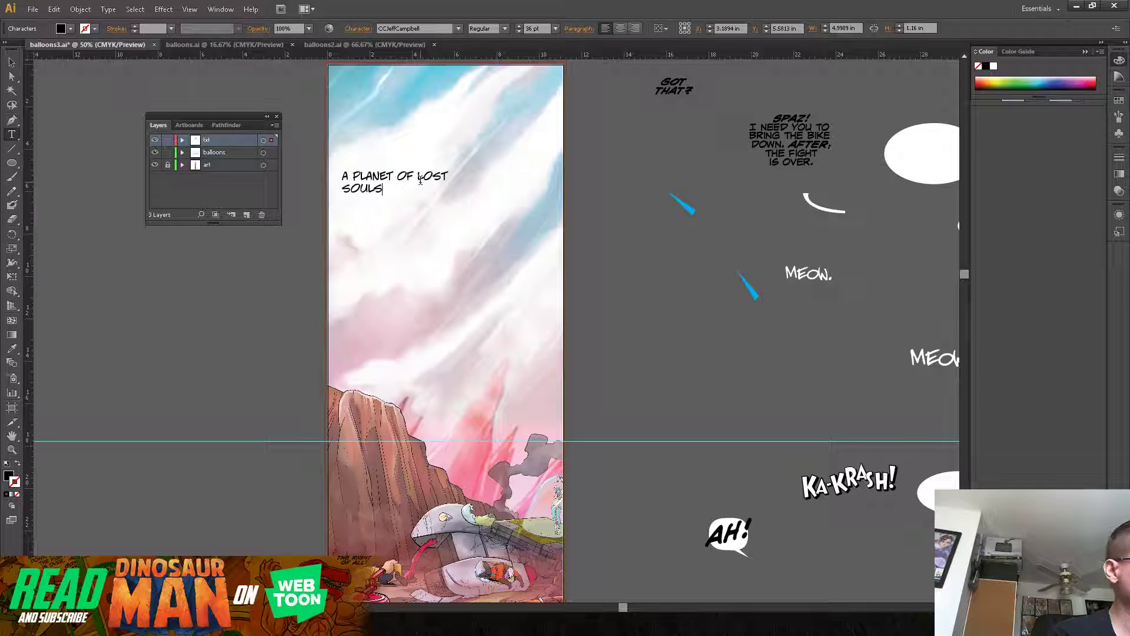
text( FROM ACROSS)
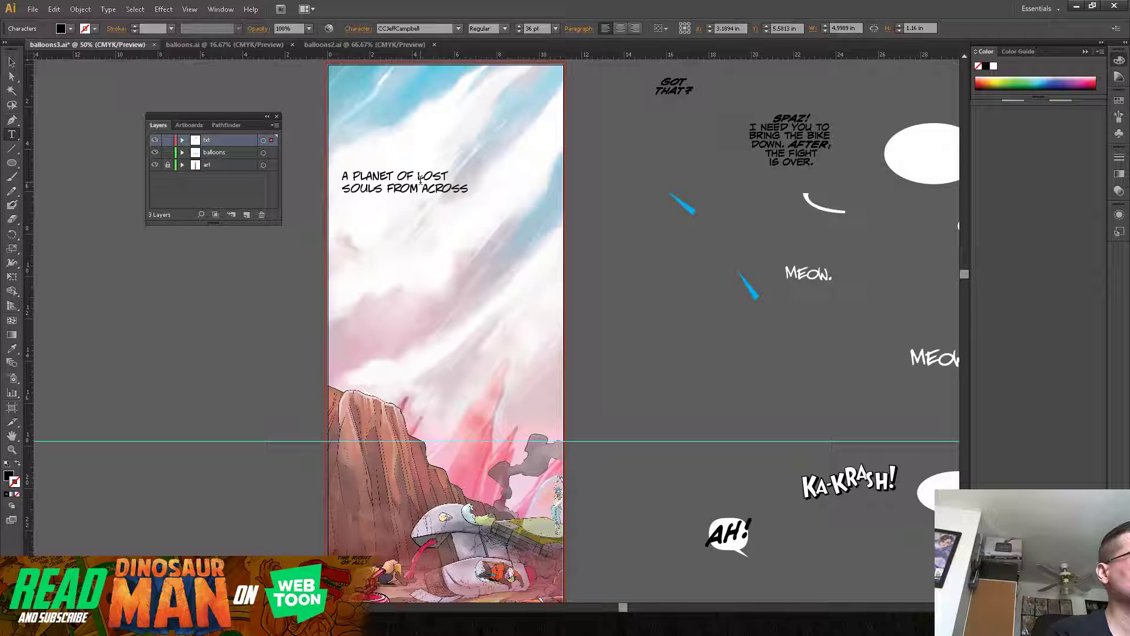
key(Return)
text(THE)
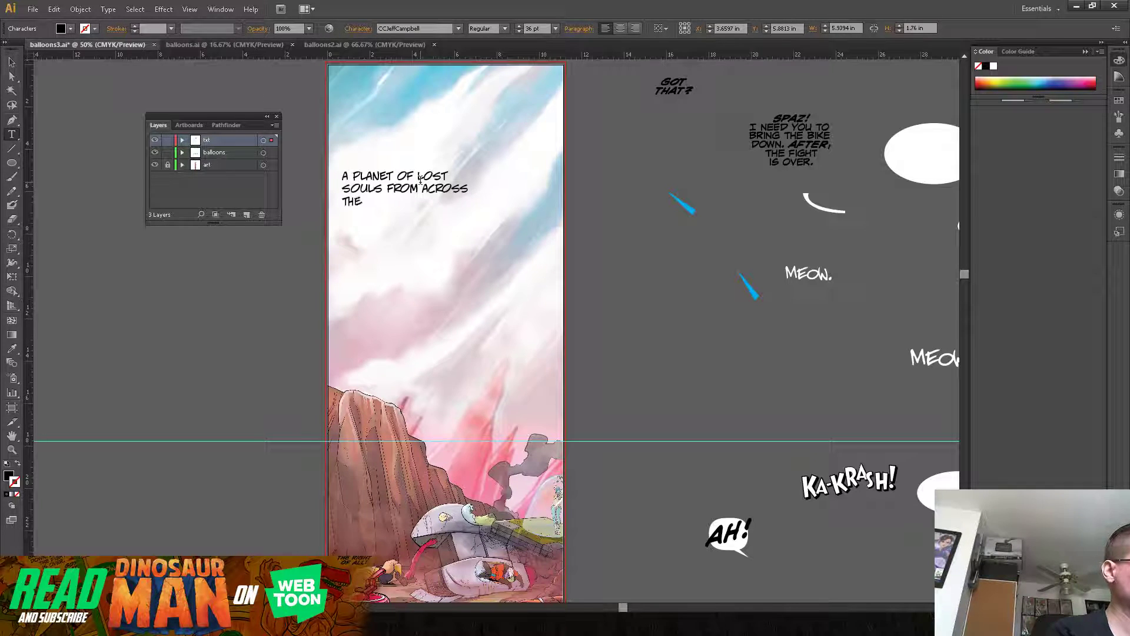
text( UNIVERSE.)
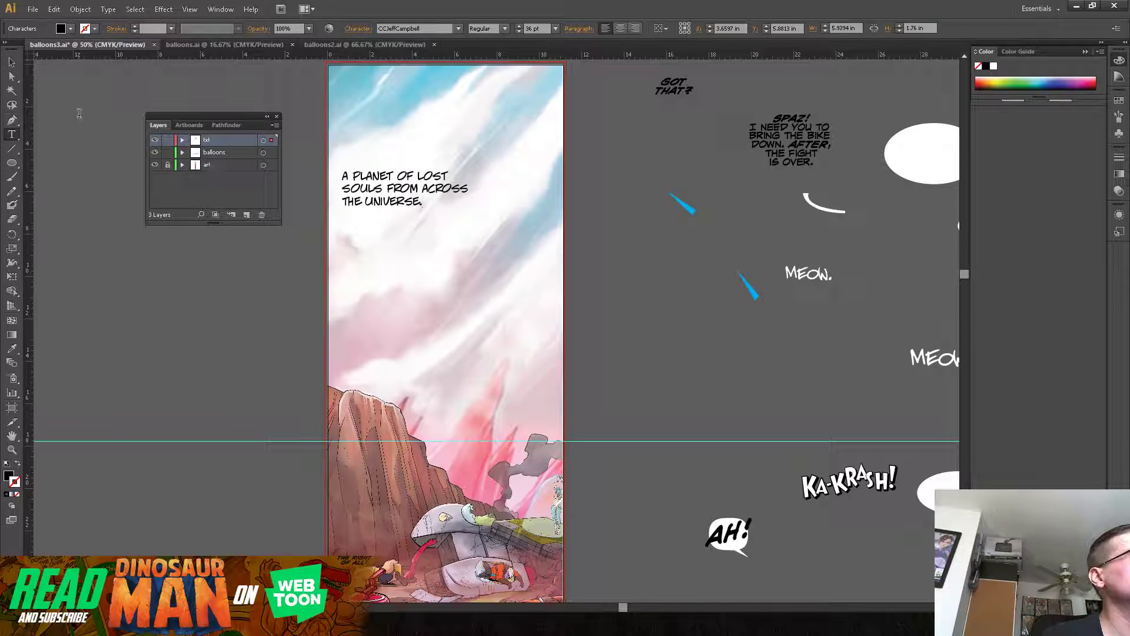
Step: Duplicate the caption lower in the sky, right-align the copy and position it near the panel's right edge
click(12, 62)
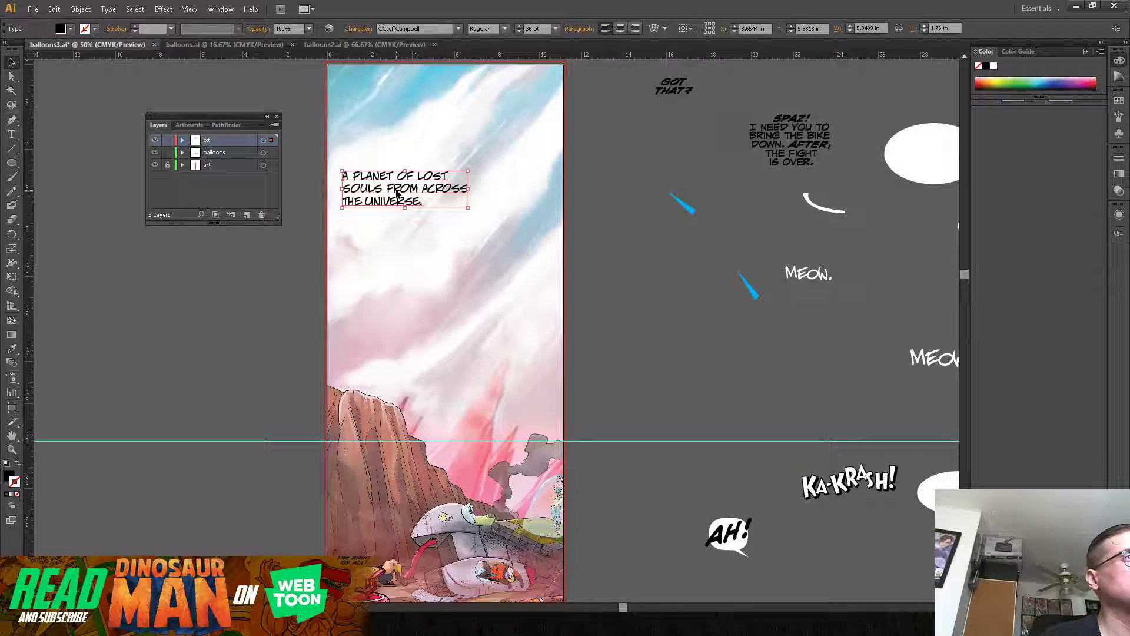
drag(411, 195, 504, 294)
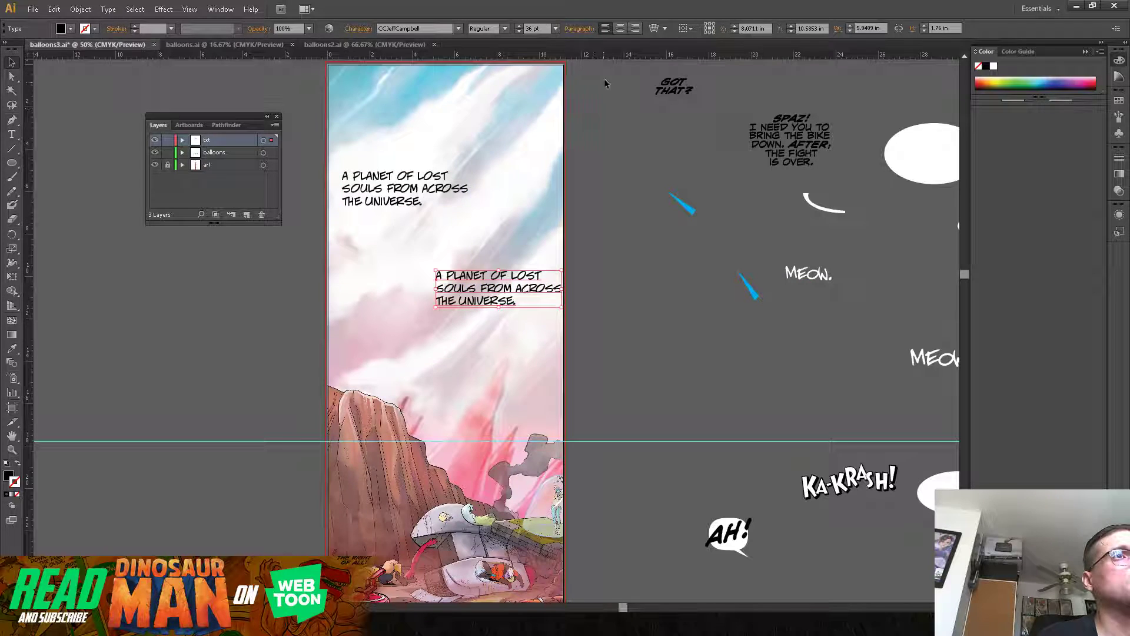
click(635, 28)
drag(415, 290, 531, 305)
Step: Change the lower caption to read "A PLANET WHERE ANYTHING CAN HAPPEN." on two lines, breaking after "WHERE"
double_click(518, 298)
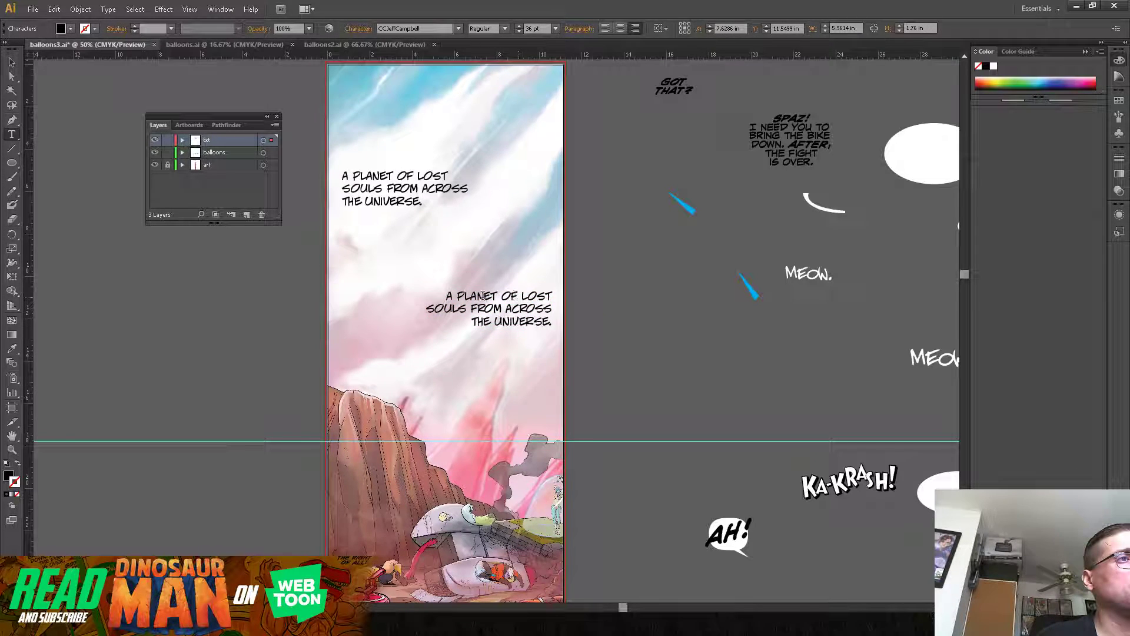
drag(444, 297, 551, 323)
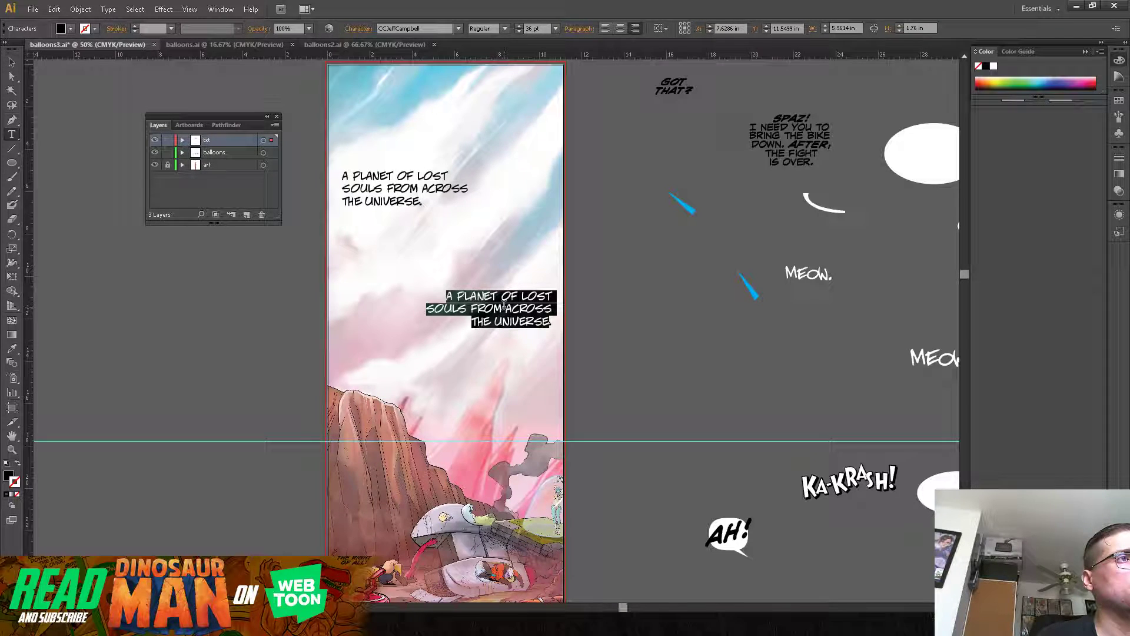
click(484, 298)
drag(502, 296, 551, 323)
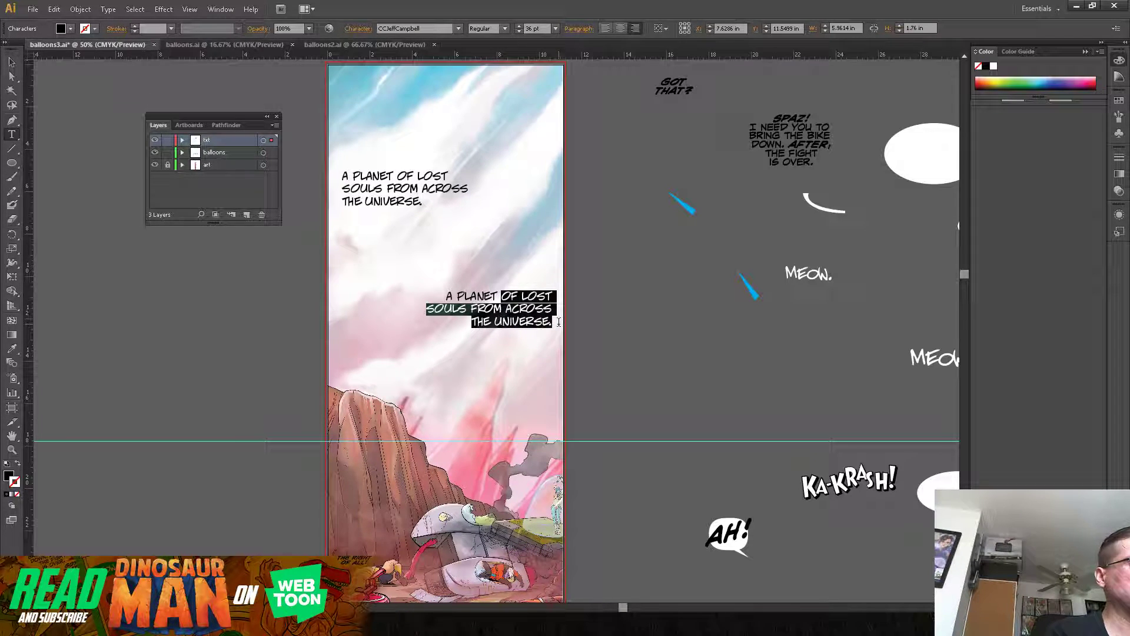
drag(449, 294, 570, 319)
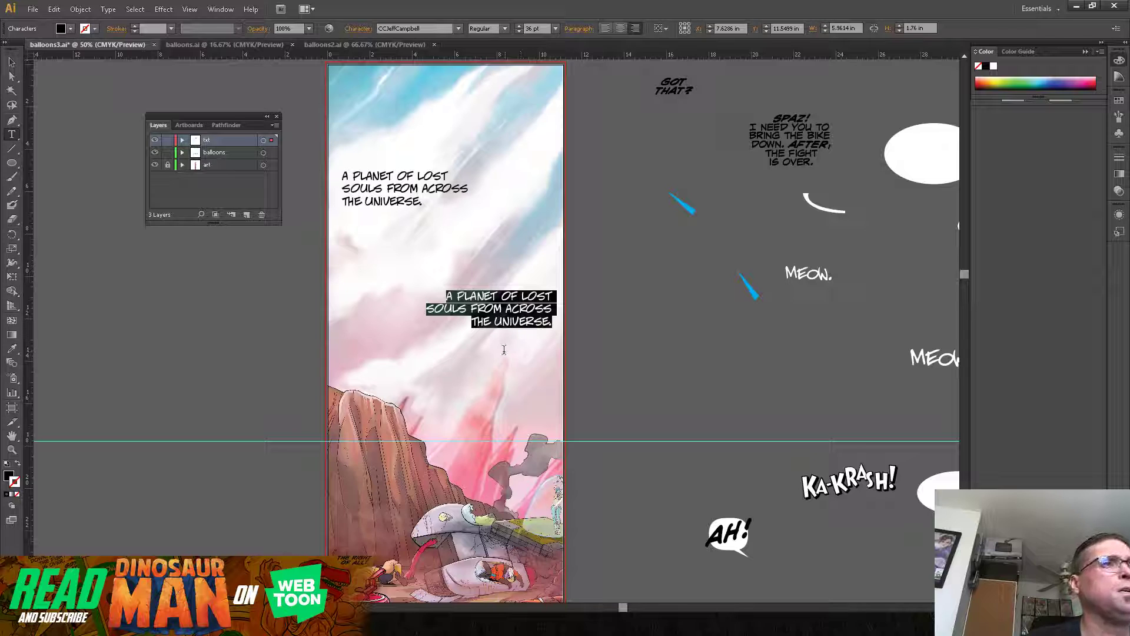
click(443, 295)
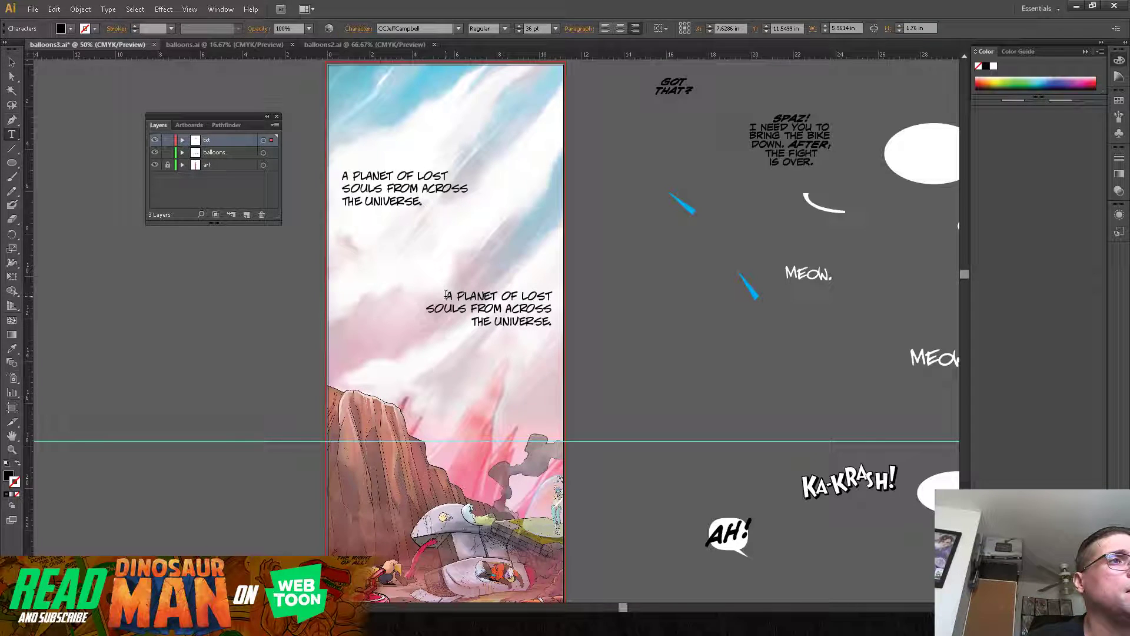
key(ctrl+a)
click(506, 297)
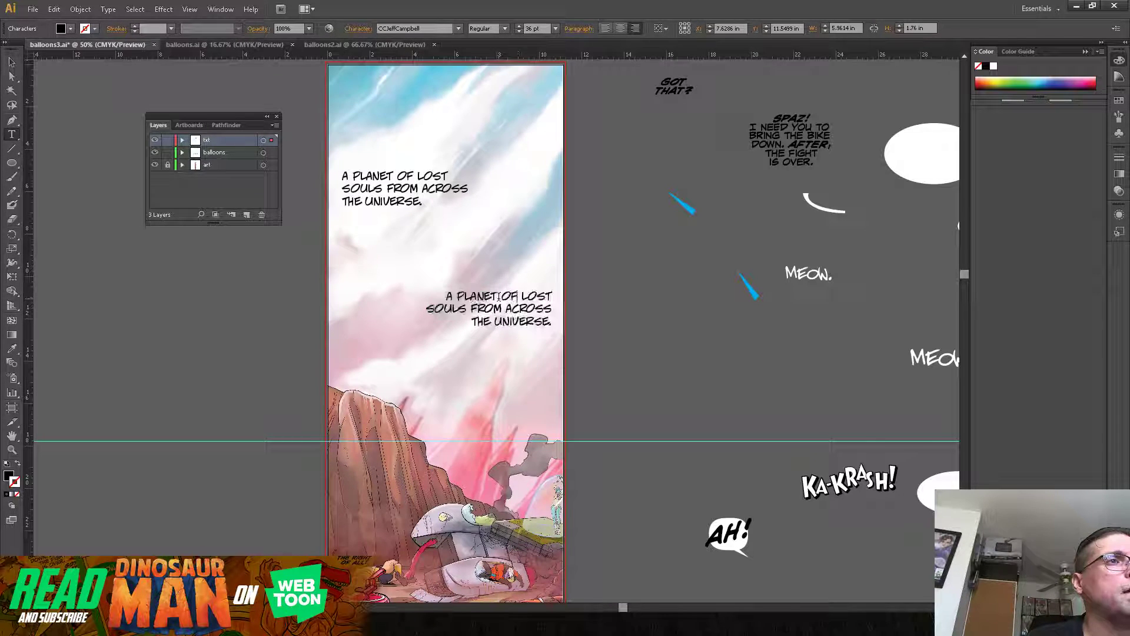
drag(503, 296, 552, 321)
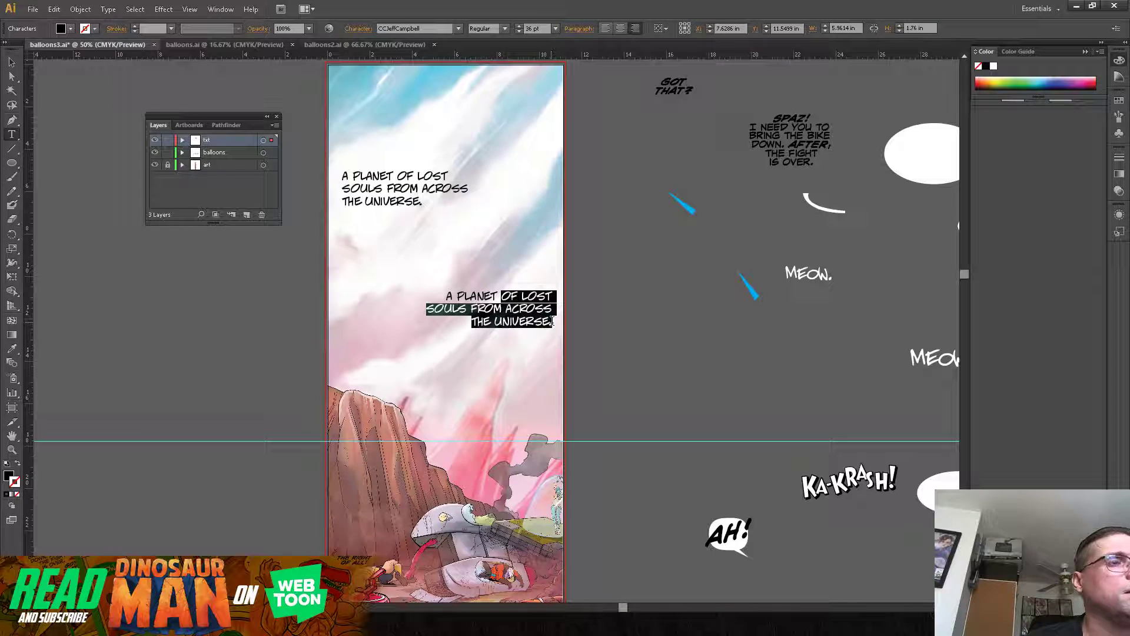
text(WHERE AN)
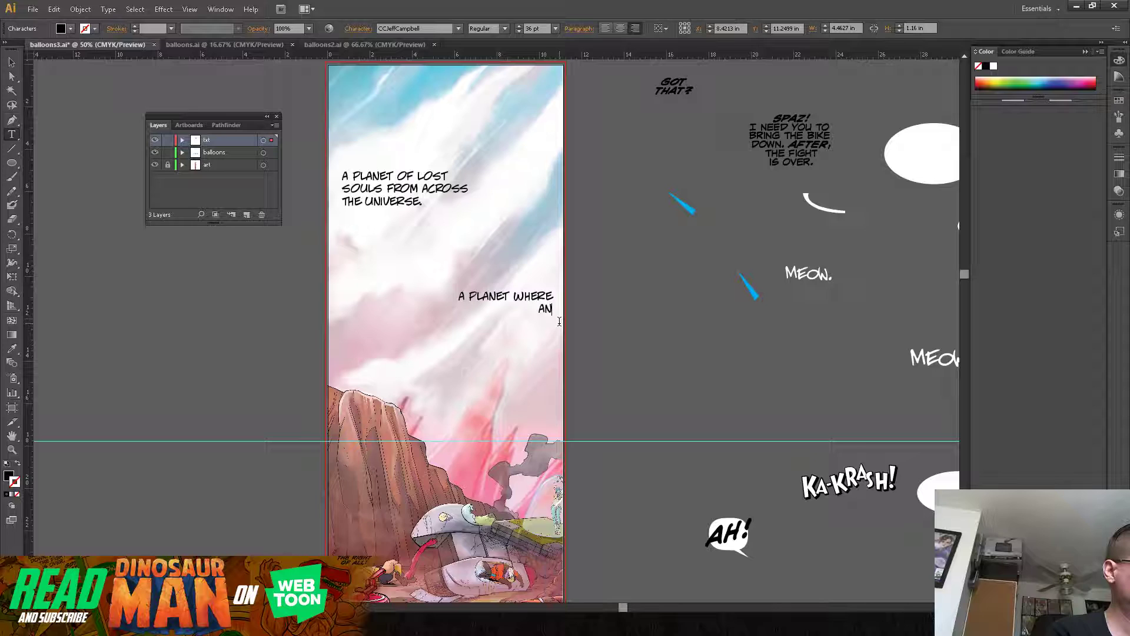
text(YTHING )
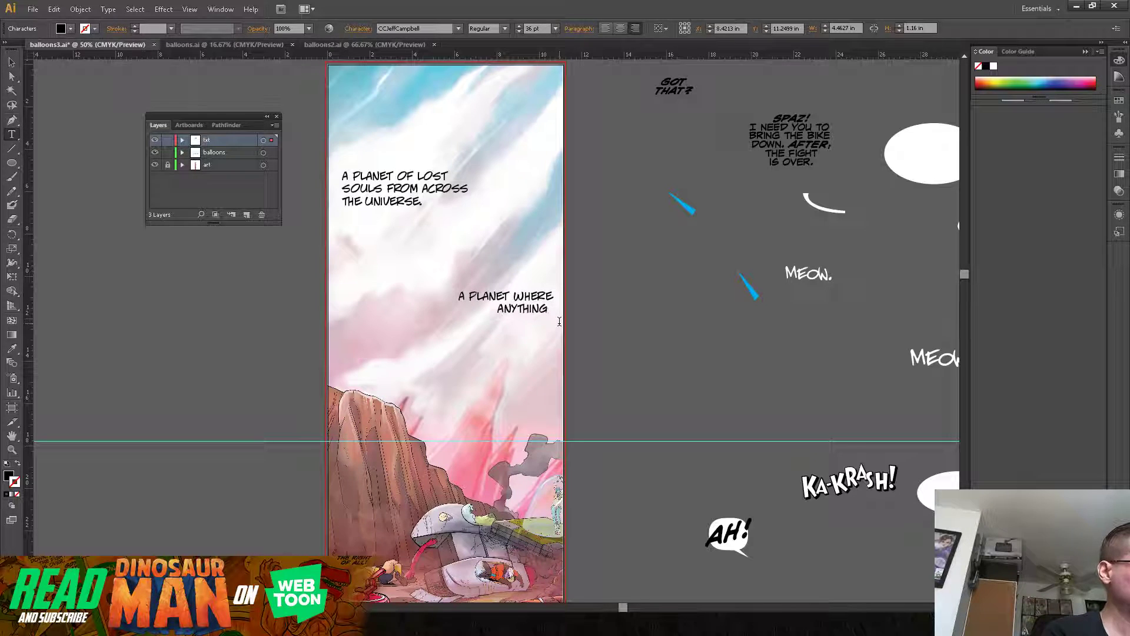
text(CAN)
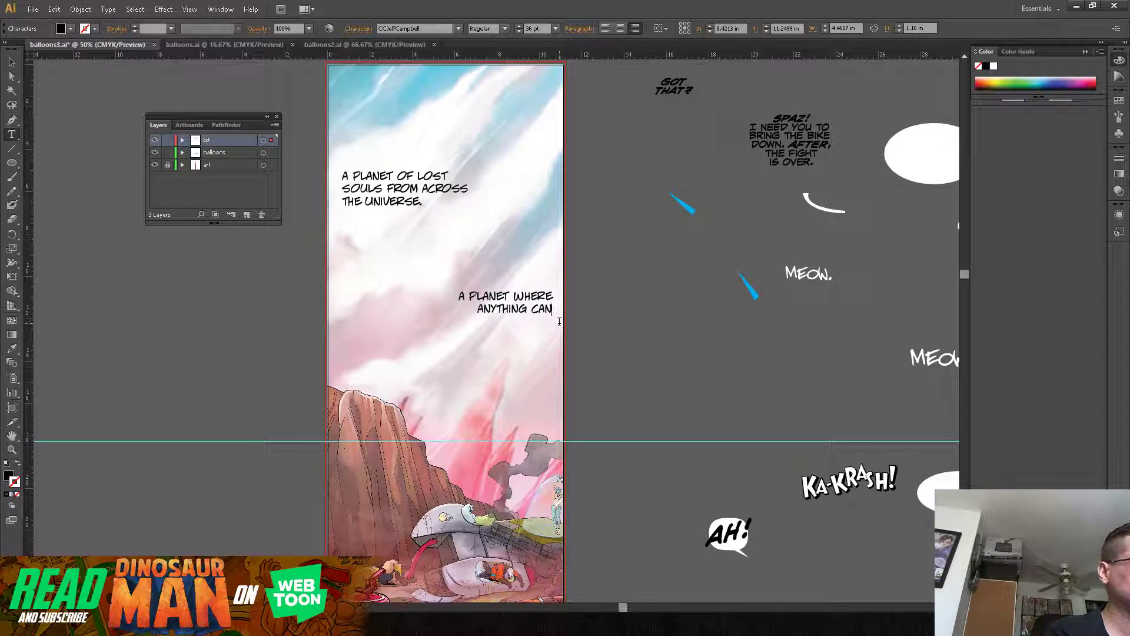
text( HAPPEN)
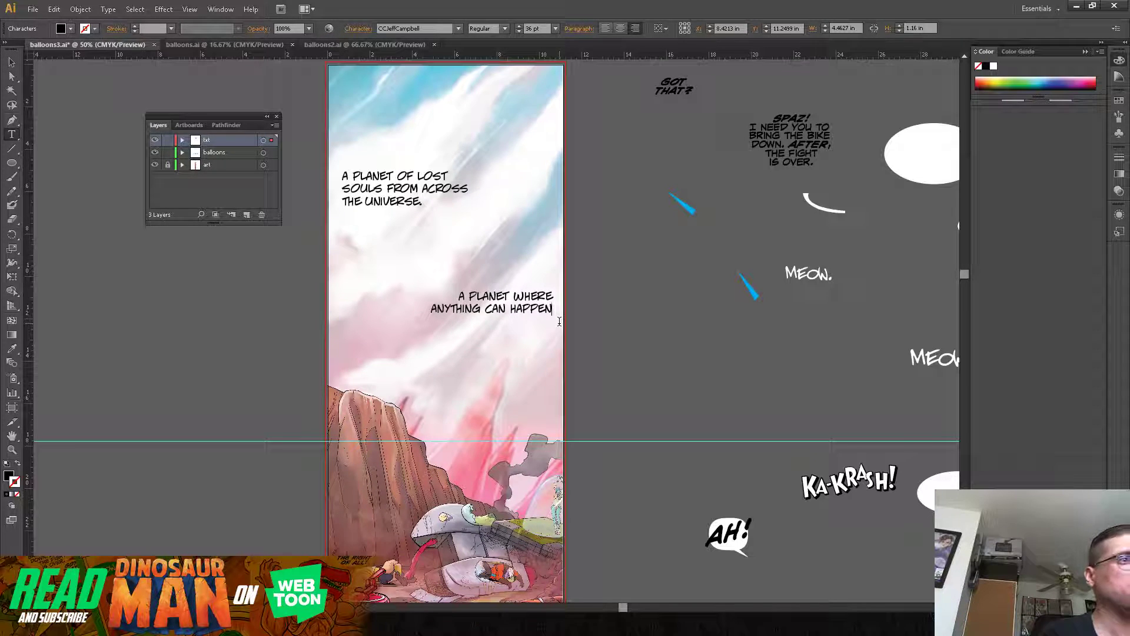
text(.)
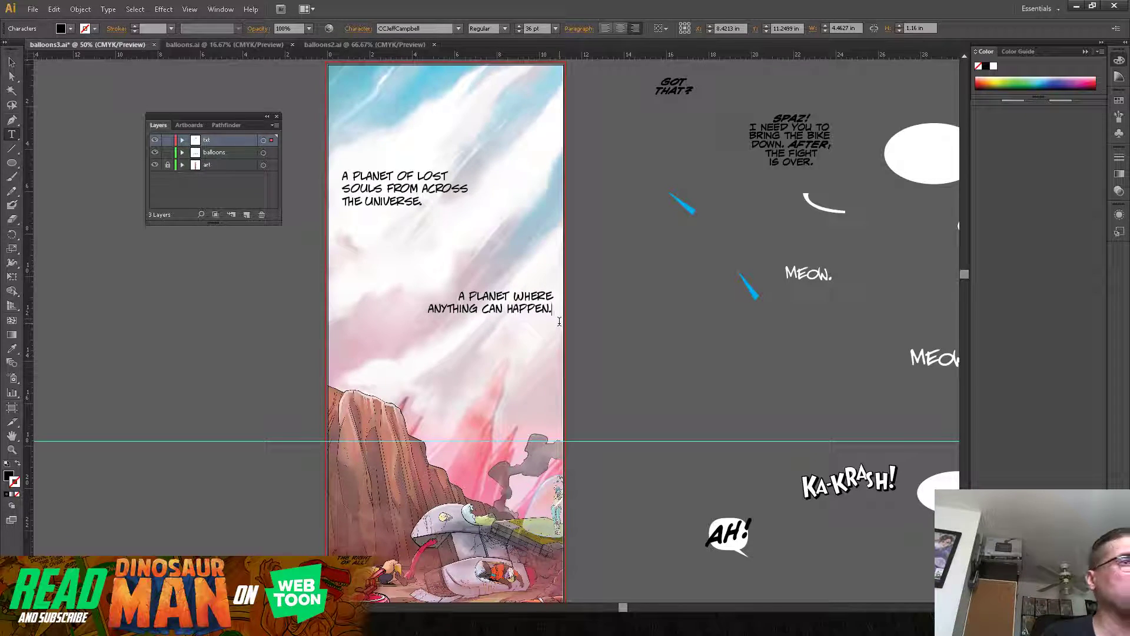
Step: Extend the final period of both sky captions to an ellipsis, after "UNIVERSE" and after "HAPPEN"
click(422, 203)
text(..)
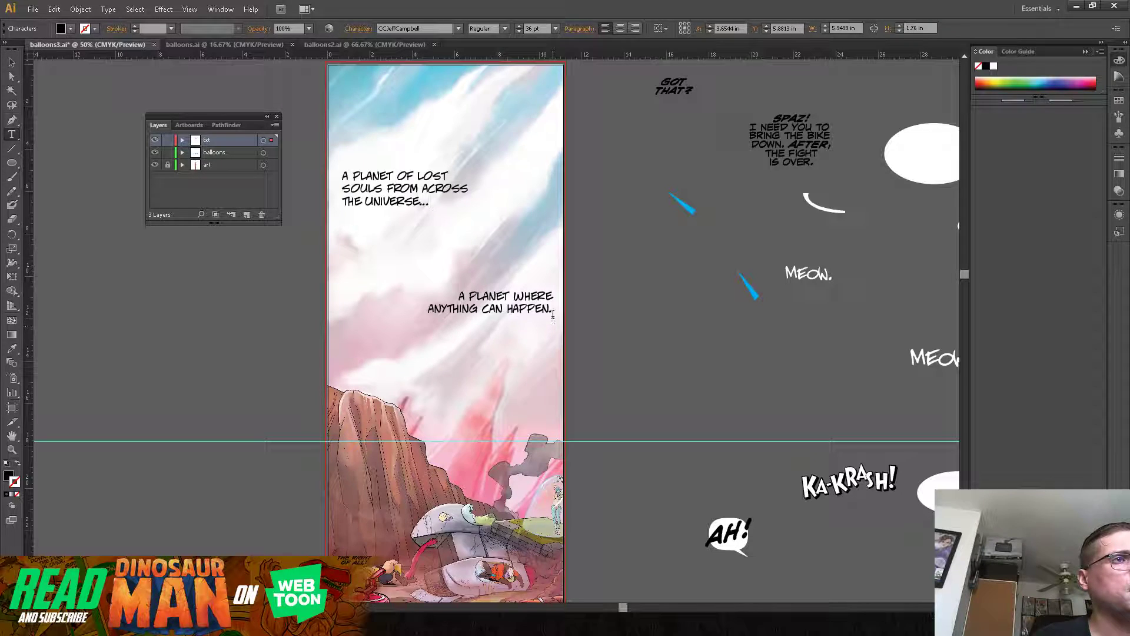
key(Escape)
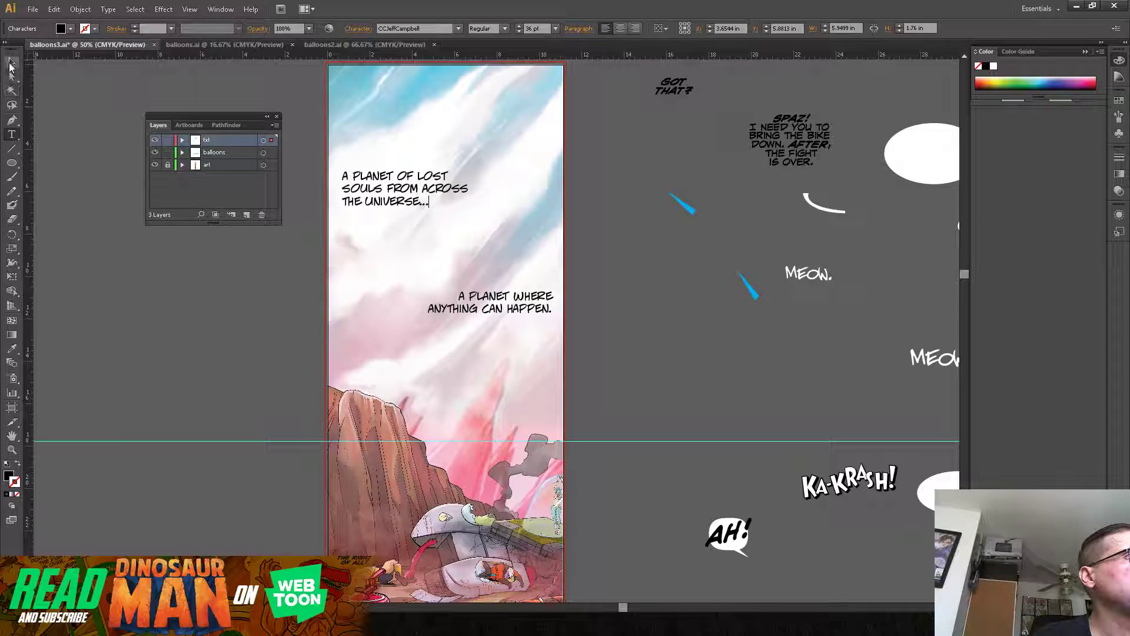
click(382, 281)
click(471, 309)
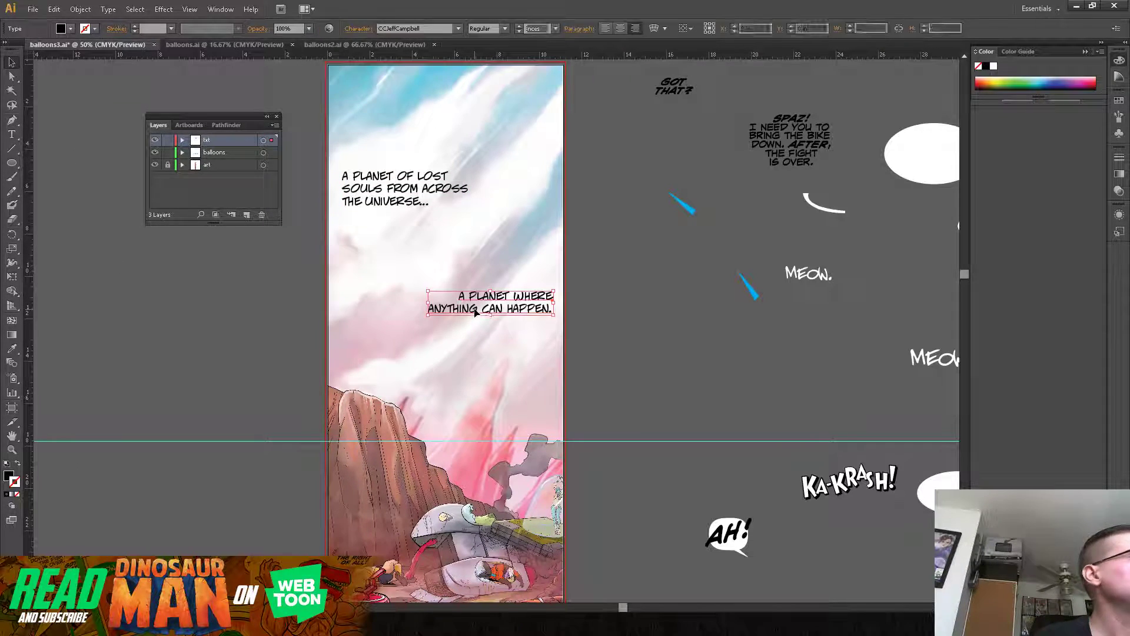
click(12, 134)
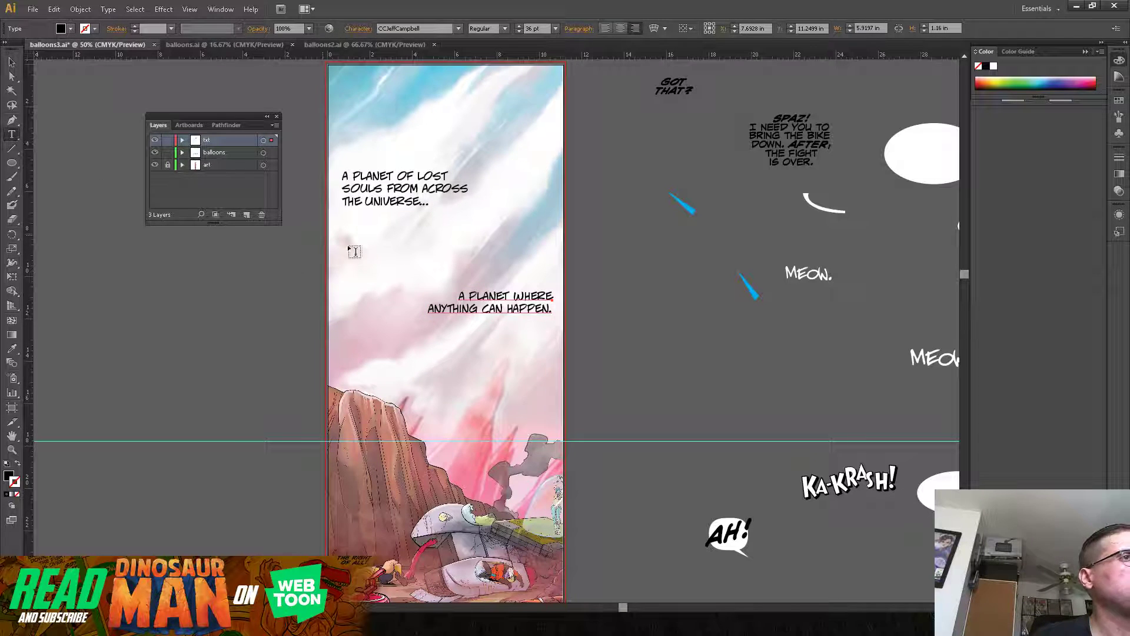
click(549, 308)
text(...)
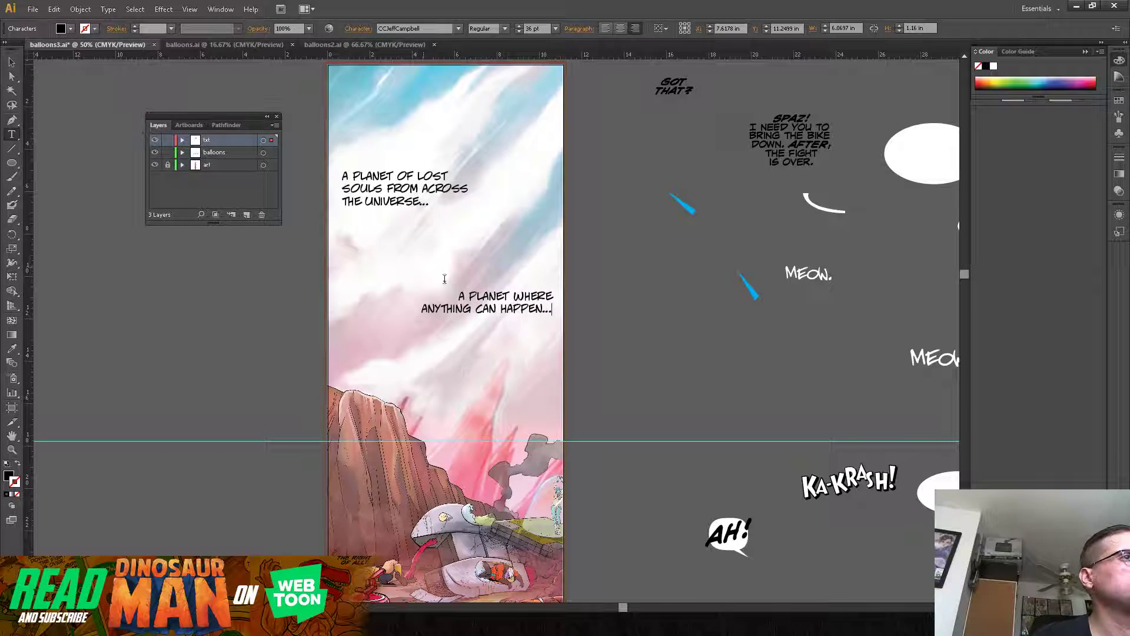
Step: Center-align the "A PLANET WHERE ANYTHING CAN HAPPEN..." caption and move it back inside the panel's right edge
drag(459, 296, 652, 315)
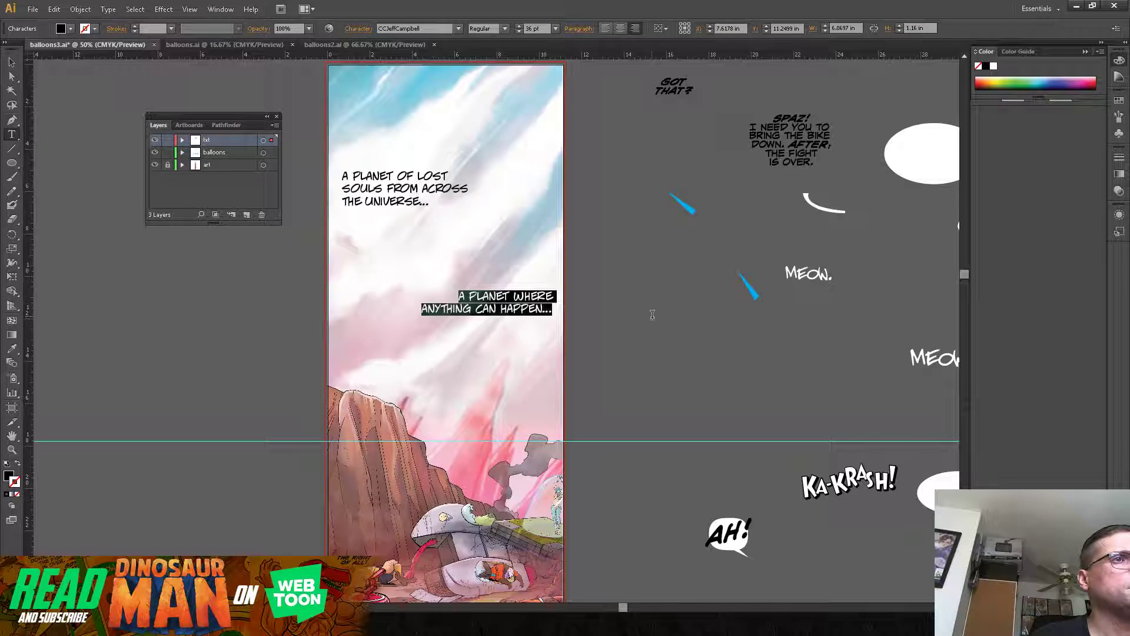
click(622, 28)
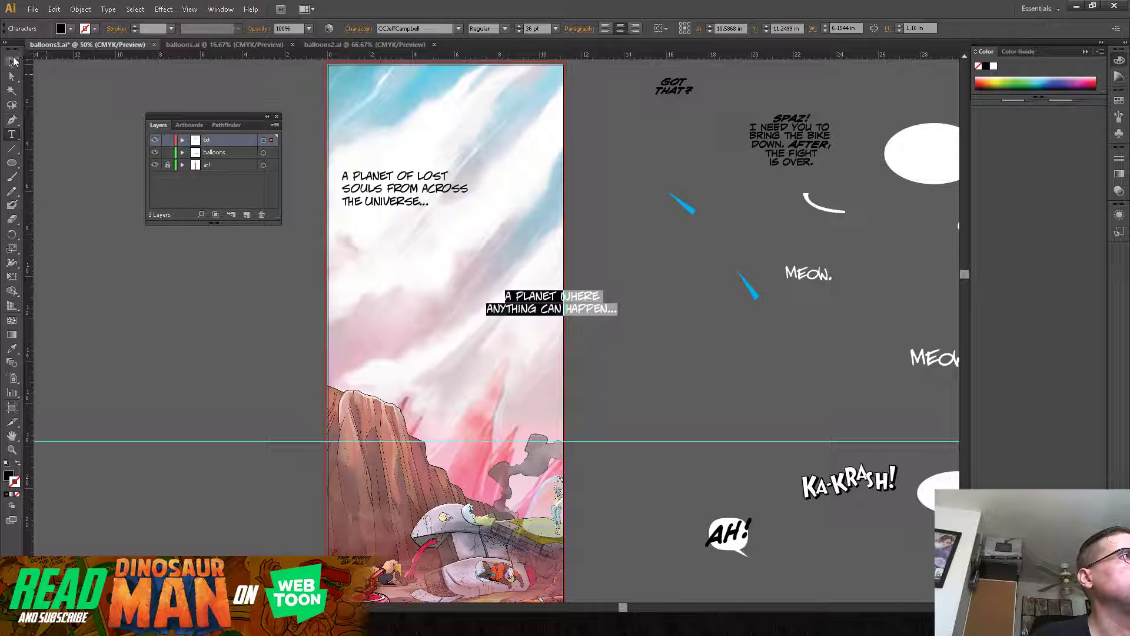
key(Escape)
drag(545, 299, 486, 294)
click(597, 296)
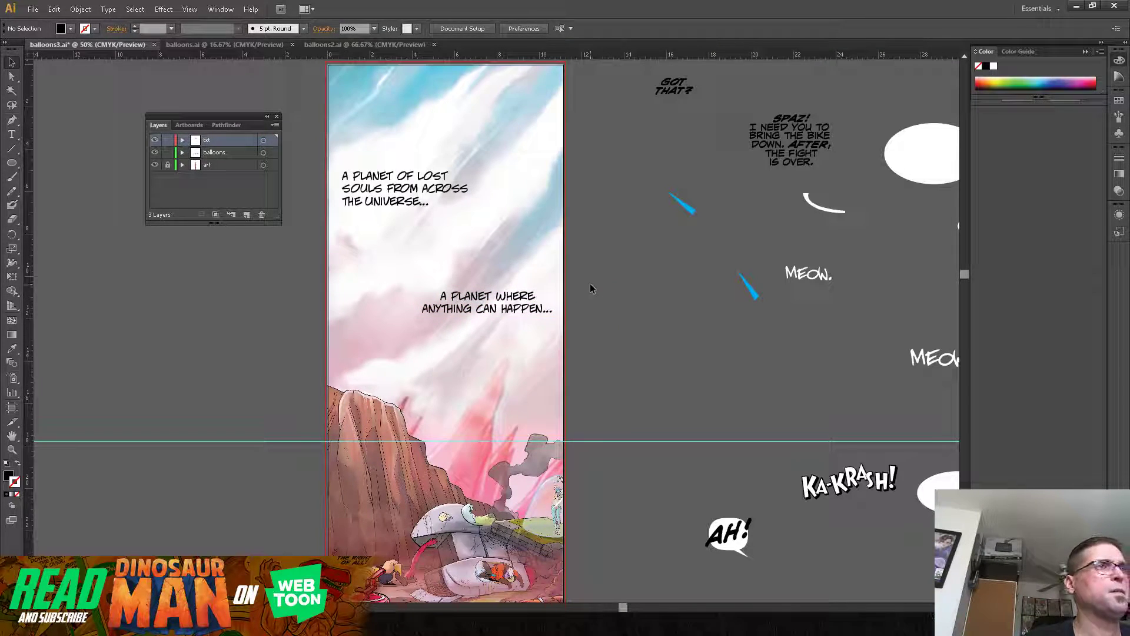
Step: Duplicate the "A PLANET WHERE ANYTHING CAN HAPPEN..." caption outside the panel and change the copy to read "INCLUDING THIS."
drag(601, 328, 663, 222)
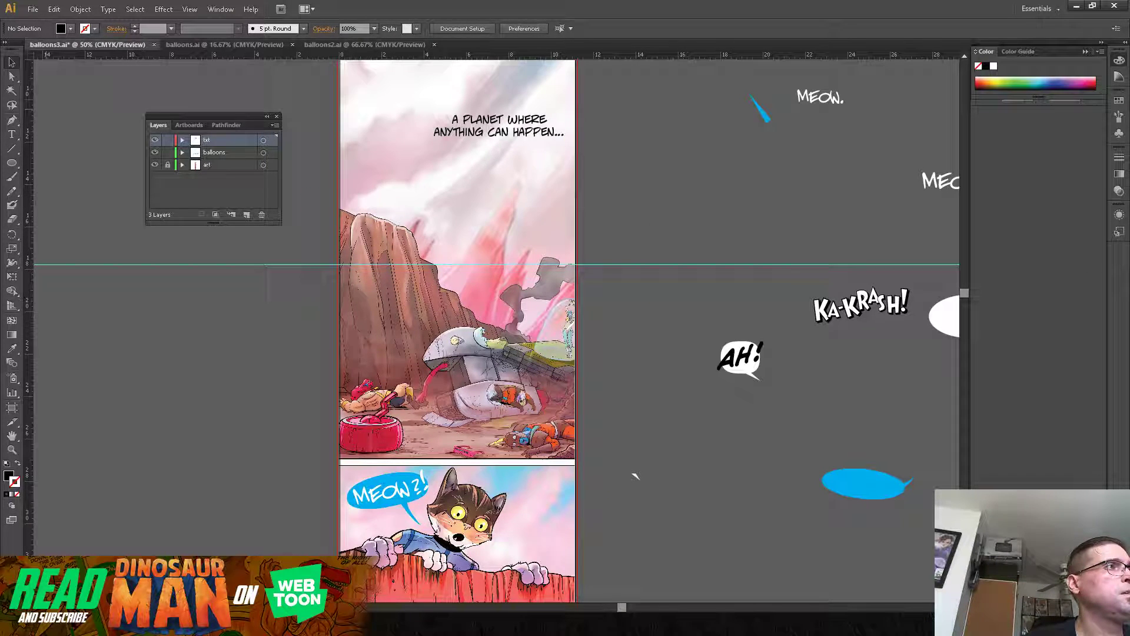
drag(473, 122, 343, 331)
double_click(250, 309)
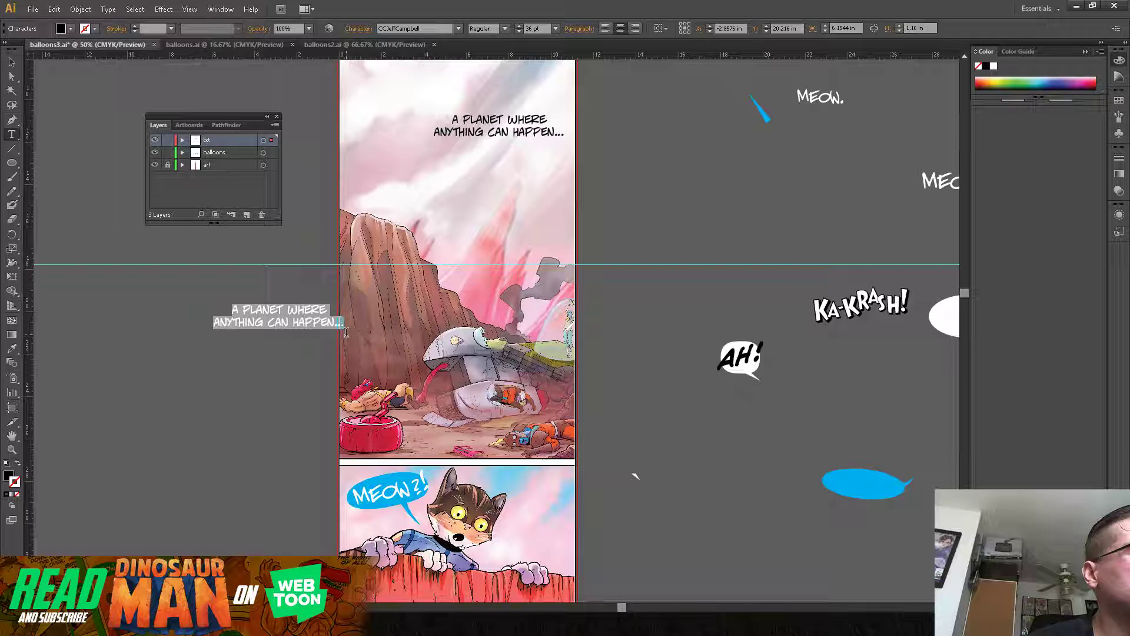
text(INCLUDING)
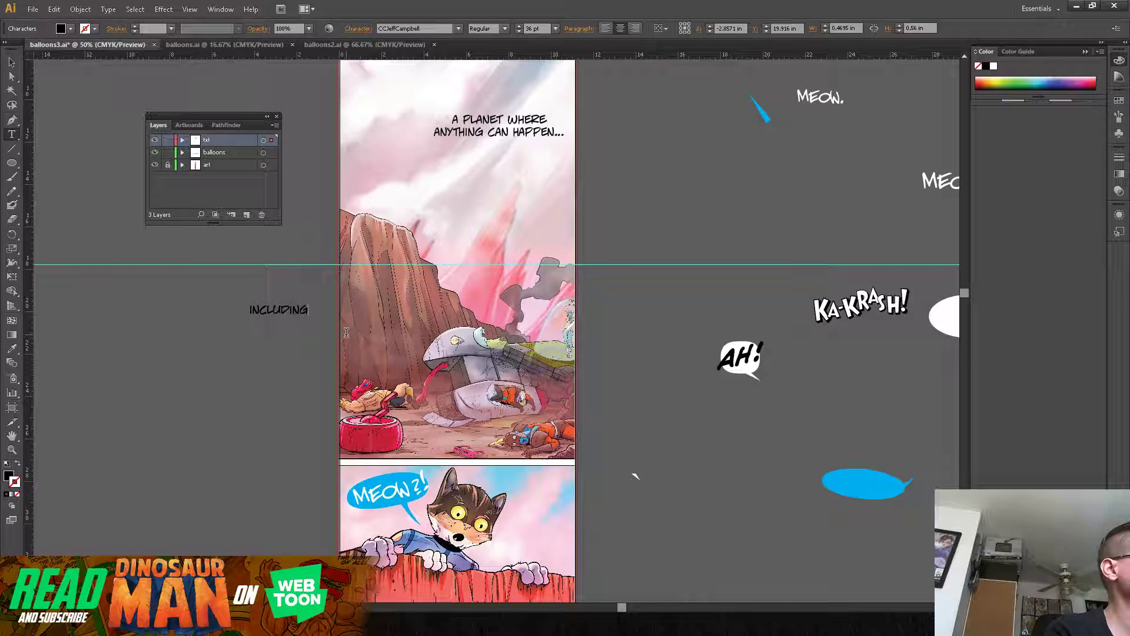
text( THIS.)
Step: Move the "INCLUDING THIS." caption onto the upper part of the cliff in the opening panel and deselect it
click(12, 62)
drag(256, 316, 372, 285)
click(610, 172)
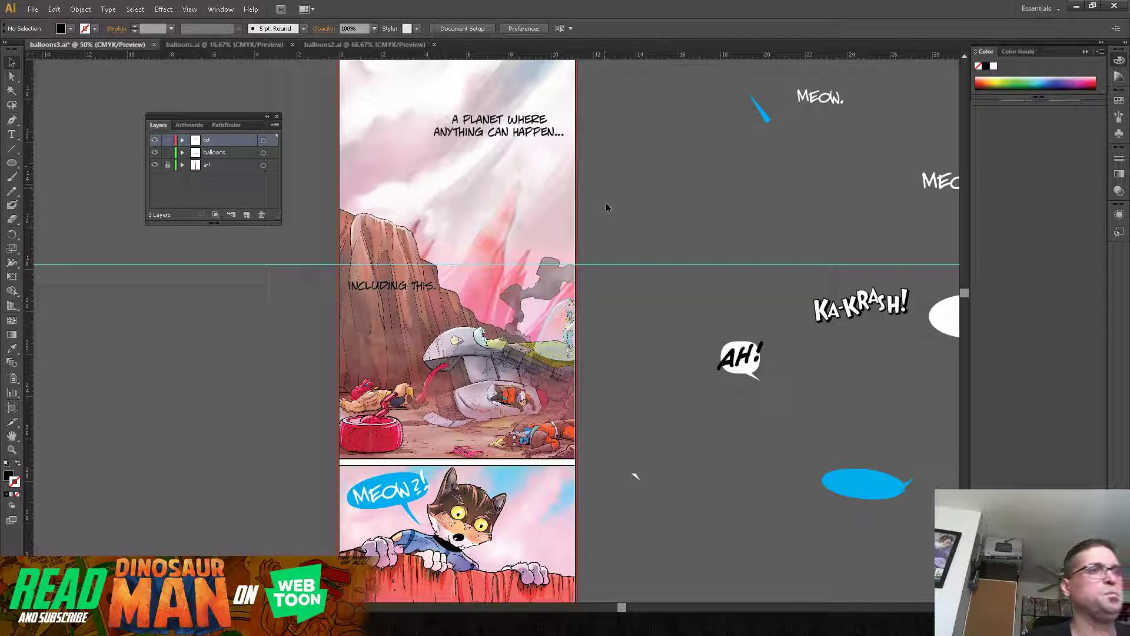
Step: Review the lettering and panel flow from the opening panel down to the "JOTA! HEY..." dialogue and back up to the sky
drag(619, 371, 631, 286)
drag(646, 445, 625, 407)
drag(612, 475, 608, 394)
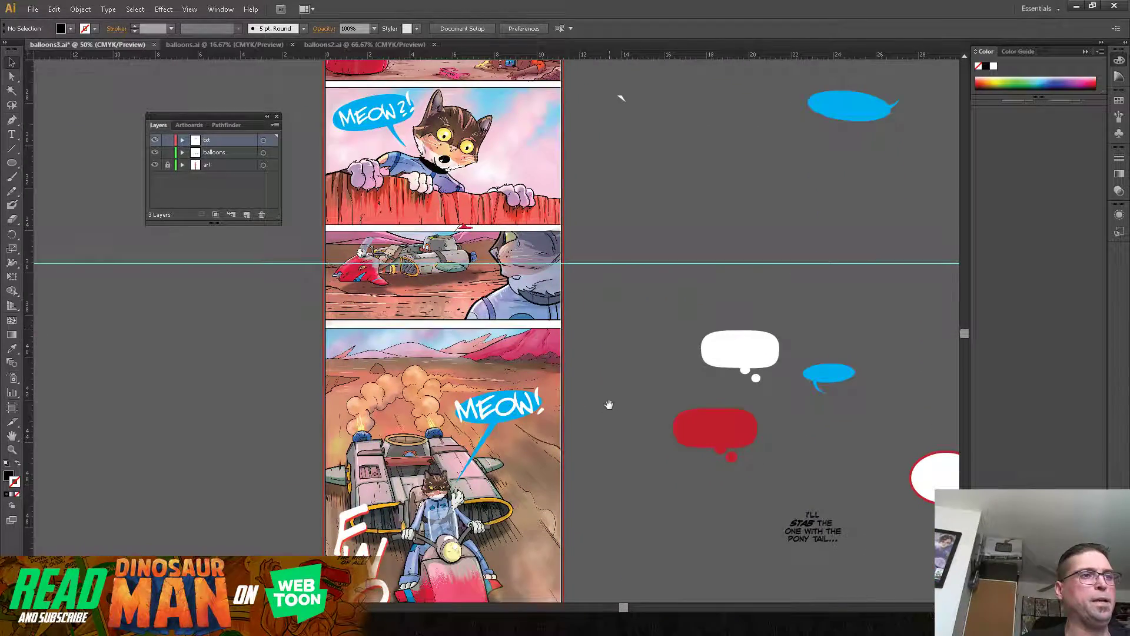
drag(608, 485, 611, 382)
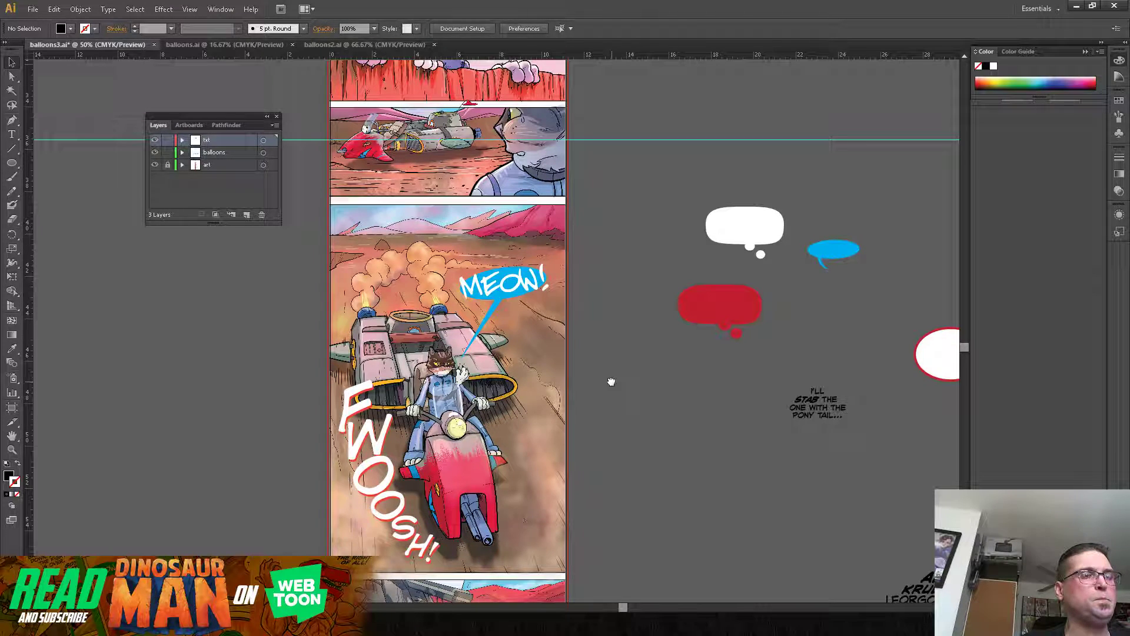
drag(611, 382, 598, 299)
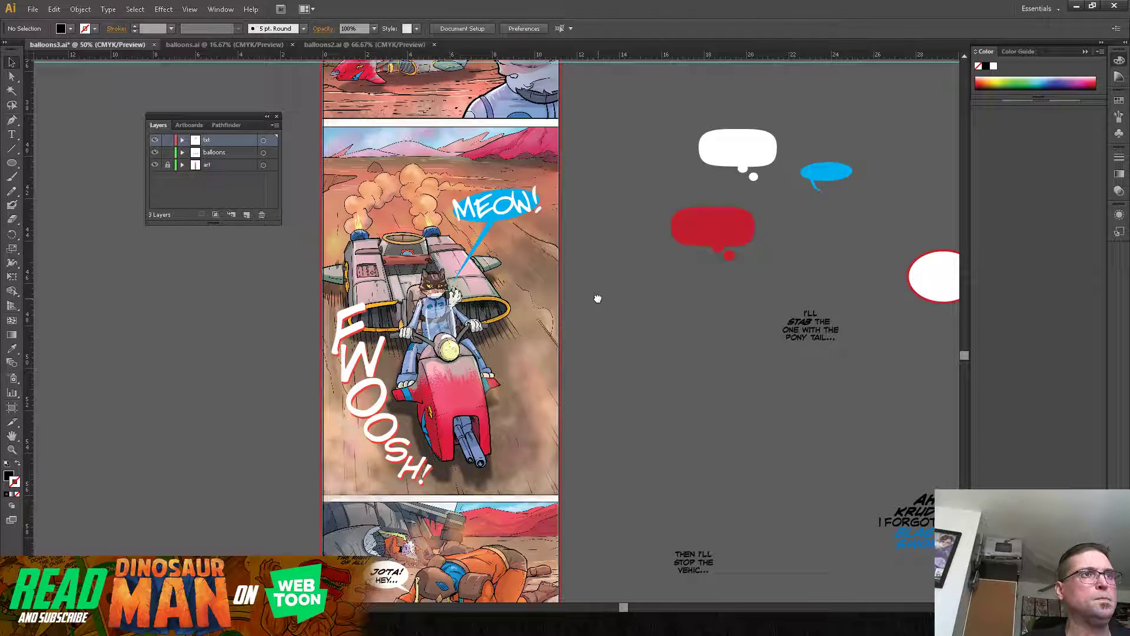
drag(598, 299, 601, 312)
drag(600, 234, 609, 365)
drag(610, 159, 623, 353)
drag(624, 227, 643, 287)
drag(645, 242, 642, 340)
drag(641, 448, 662, 277)
drag(685, 420, 665, 334)
drag(651, 439, 650, 288)
drag(650, 412, 634, 291)
drag(644, 452, 633, 291)
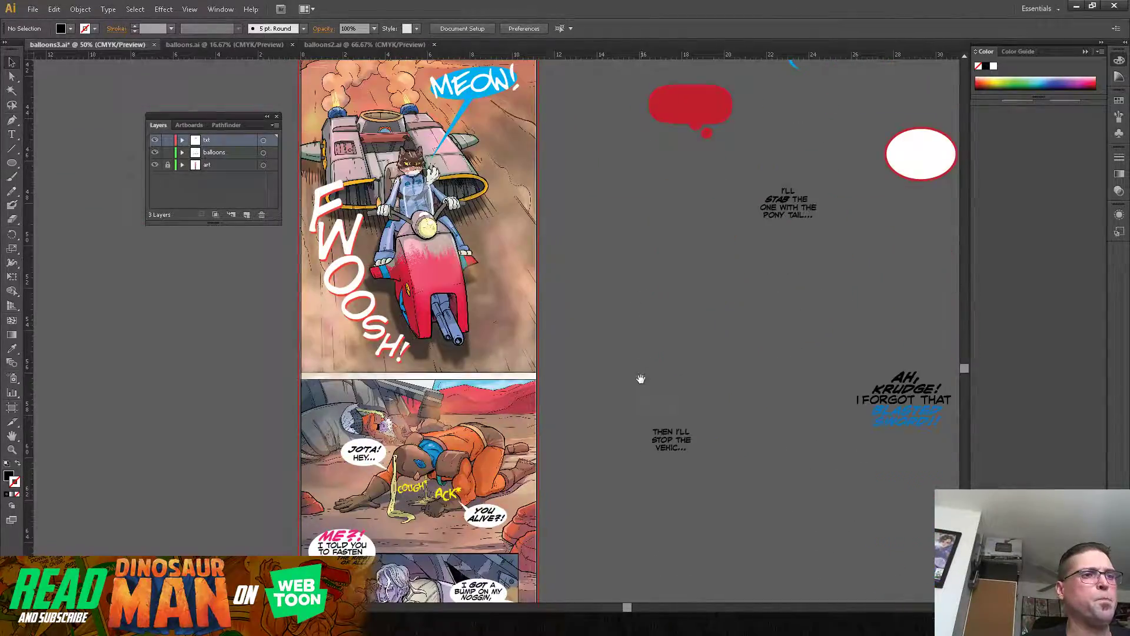
drag(640, 375, 652, 207)
drag(606, 136, 613, 321)
drag(614, 218, 616, 356)
drag(618, 277, 625, 387)
drag(624, 337, 611, 482)
drag(647, 343, 647, 475)
drag(640, 274, 647, 419)
drag(652, 194, 638, 361)
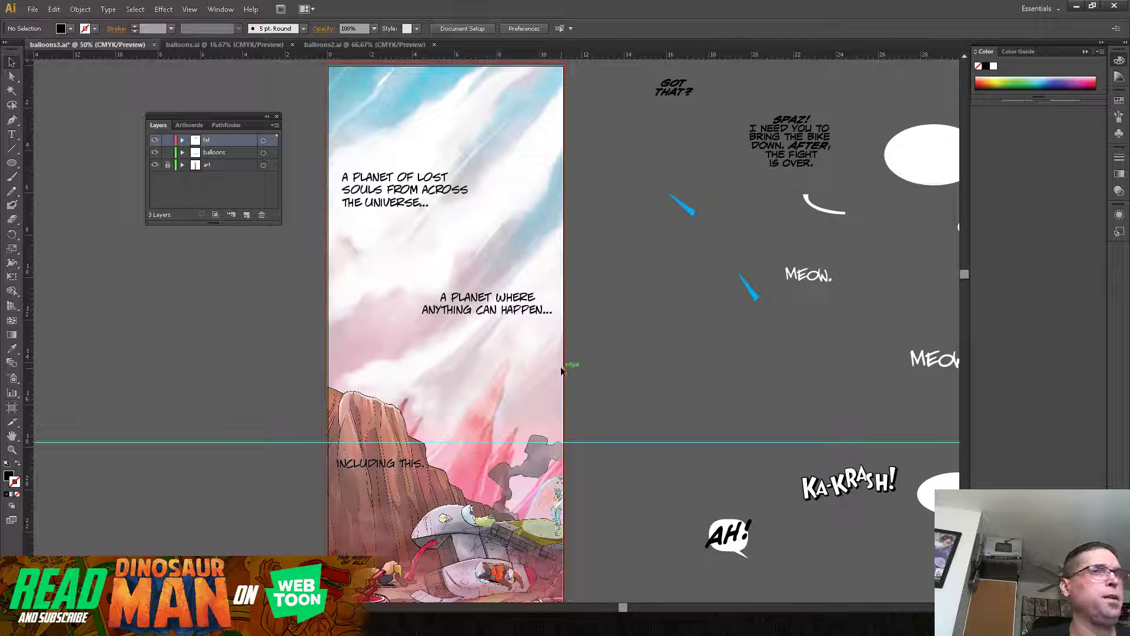
Step: Lock the txt and balloons layers, unlock the art layer and make it the active layer
click(167, 152)
click(168, 140)
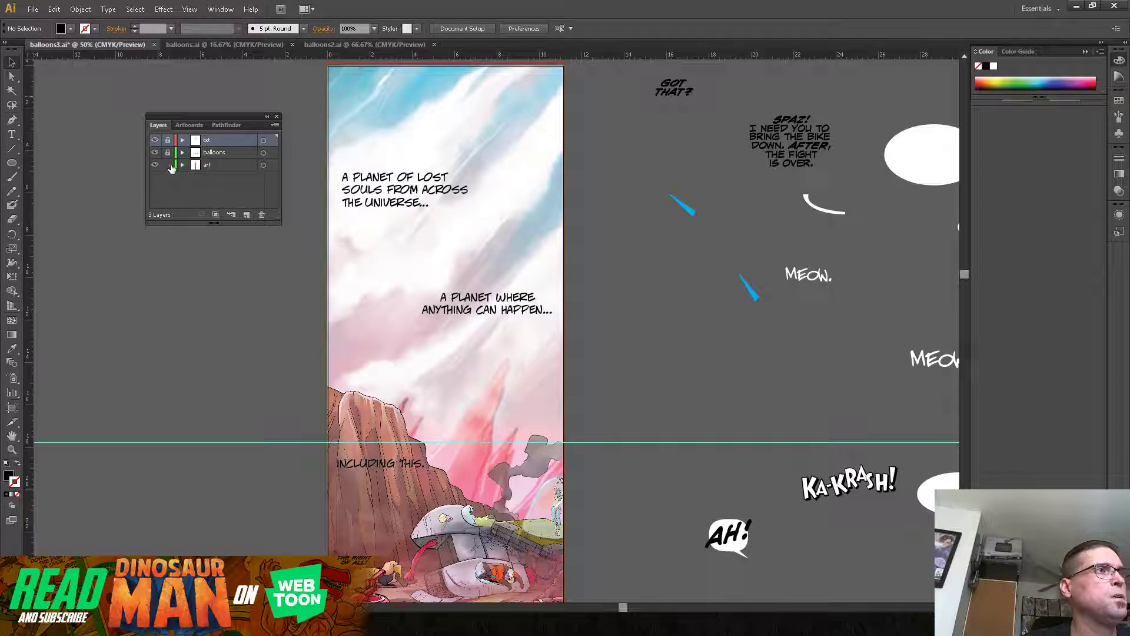
click(325, 250)
click(293, 293)
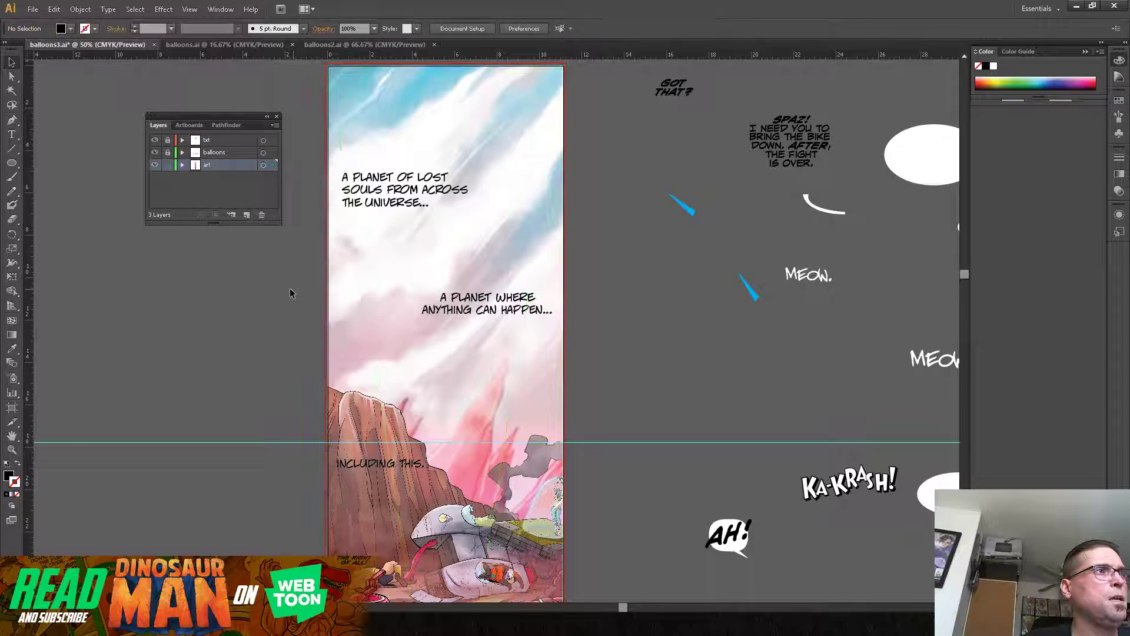
Step: Draw a rectangle without fill, about 11.36 by 17.9 in, from the artboard's top-left corner to the guide on the art layer, and relock that layer
drag(12, 163, 34, 157)
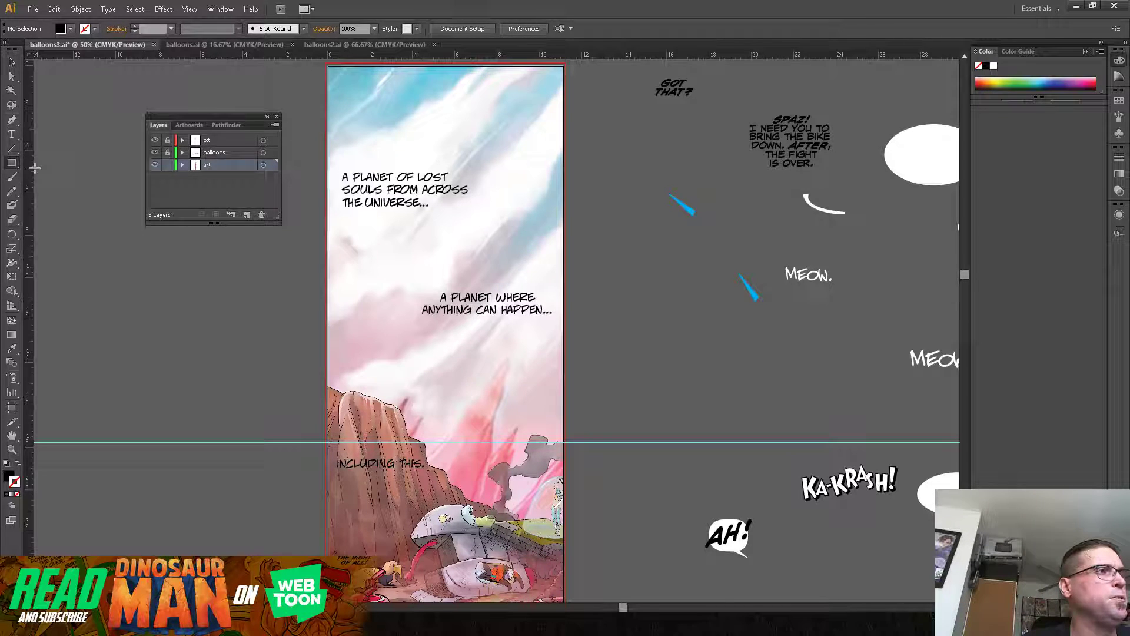
click(15, 498)
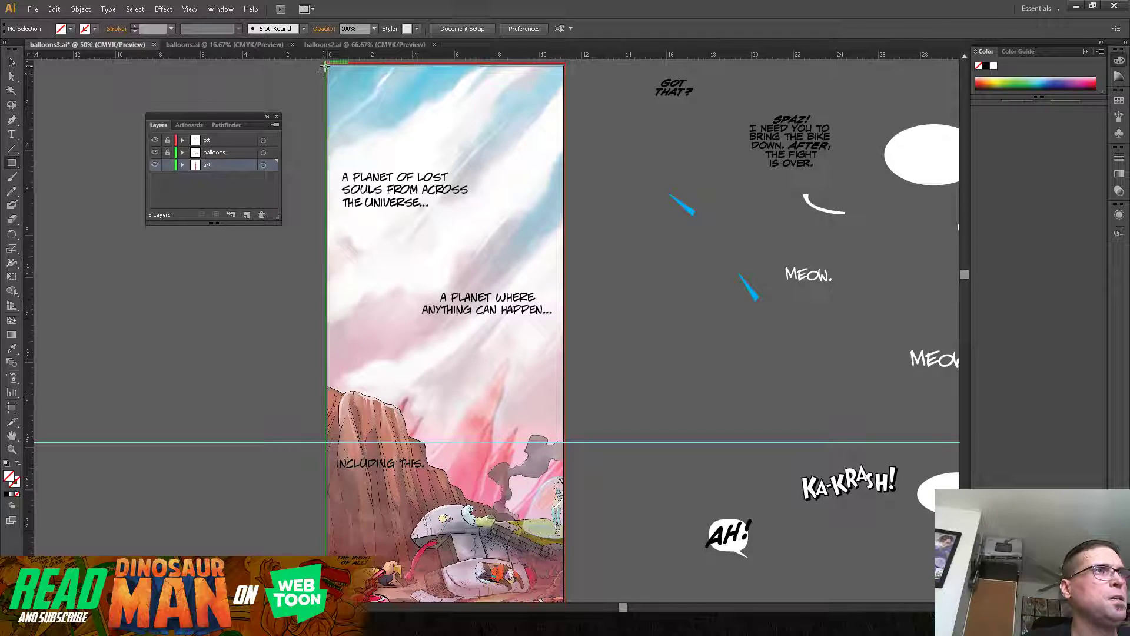
drag(326, 64, 566, 442)
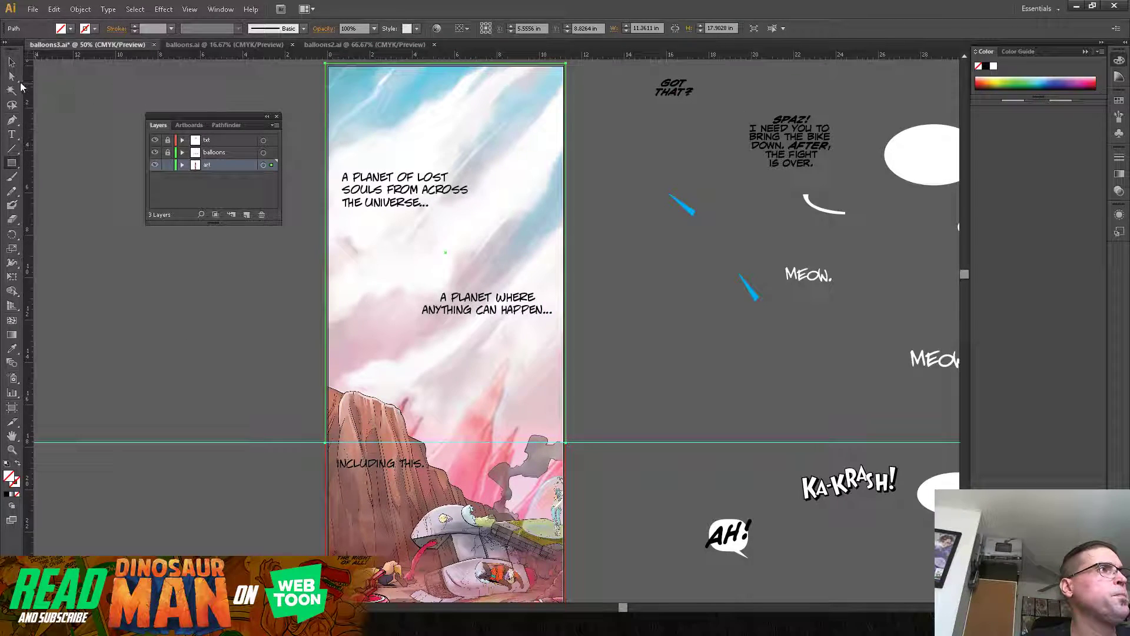
click(10, 63)
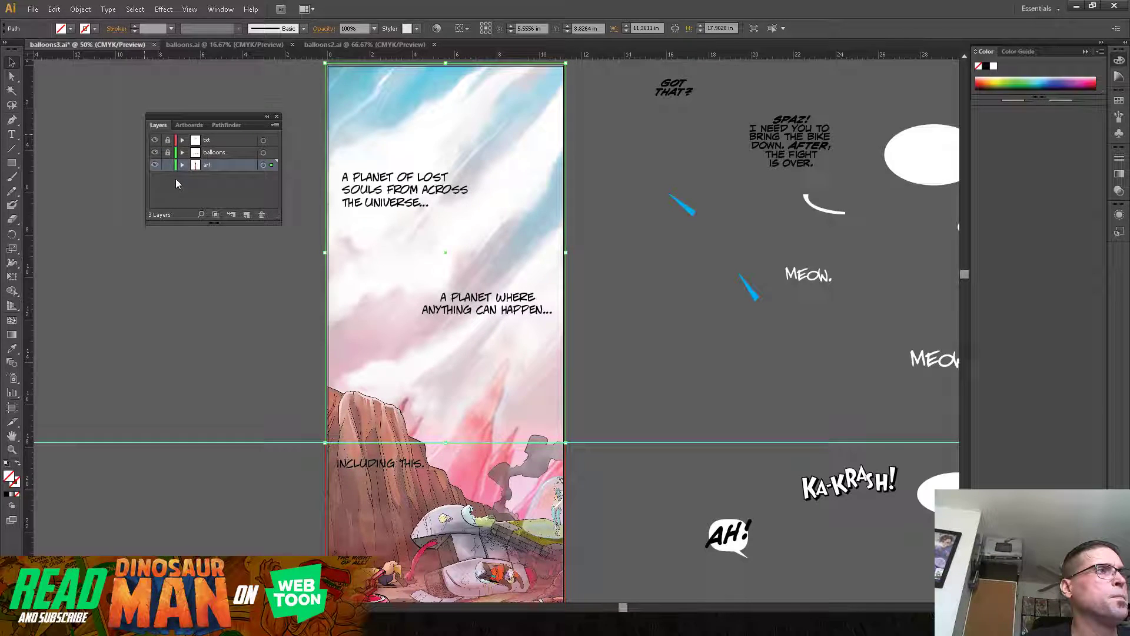
click(168, 165)
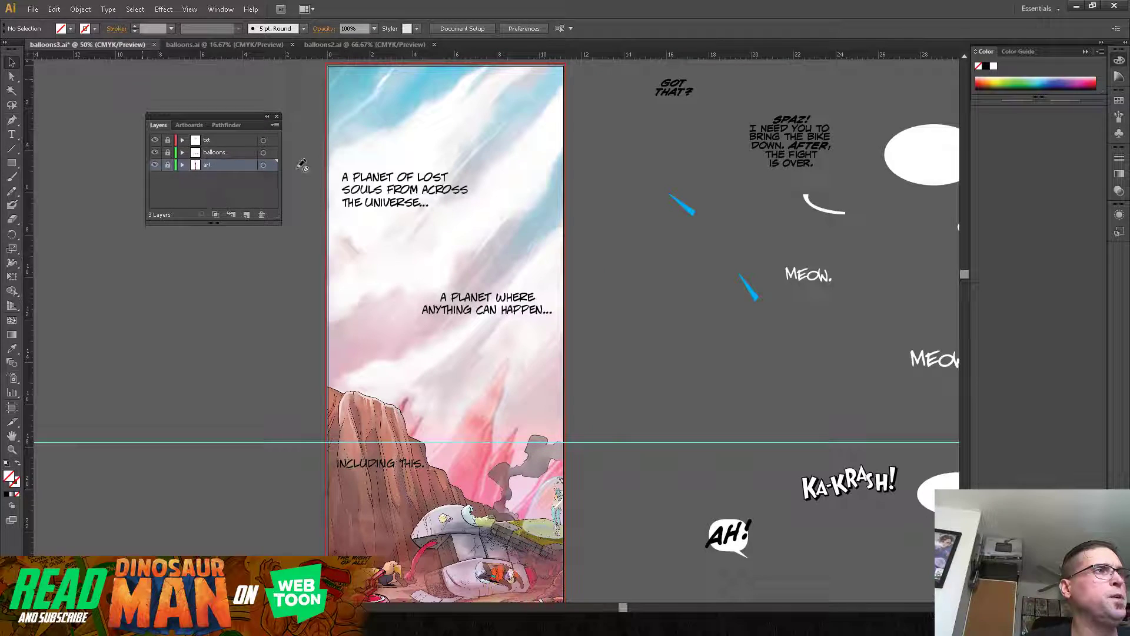
Step: Unlock the txt and balloons layers and draw a matching 11.36 by 17.9 in unfilled rectangle around the sky on the txt layer
click(217, 142)
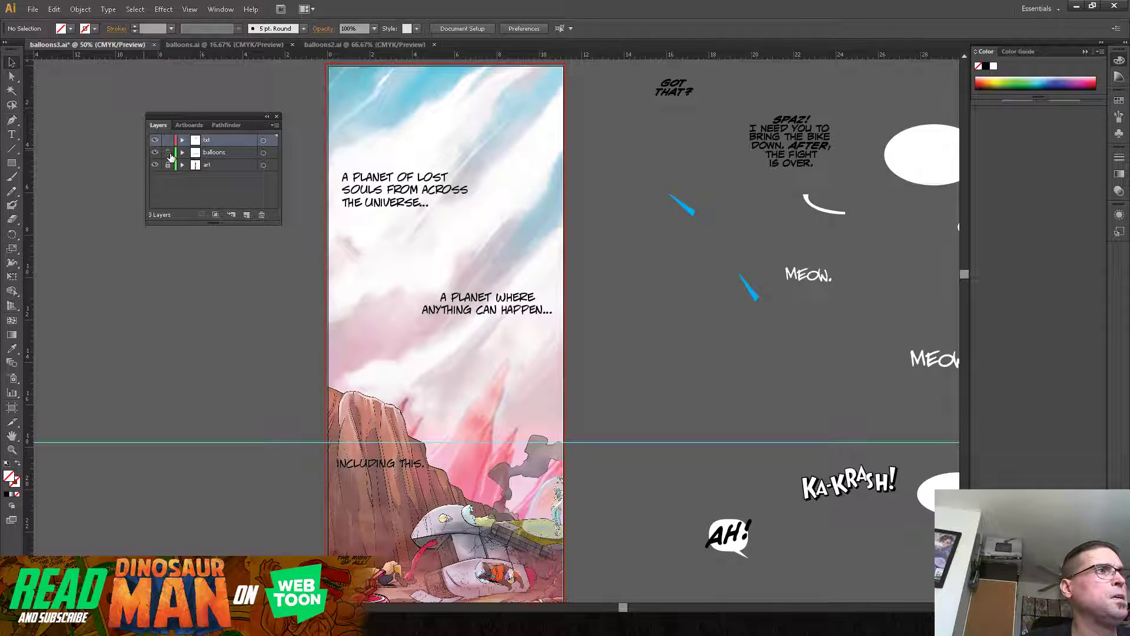
click(12, 163)
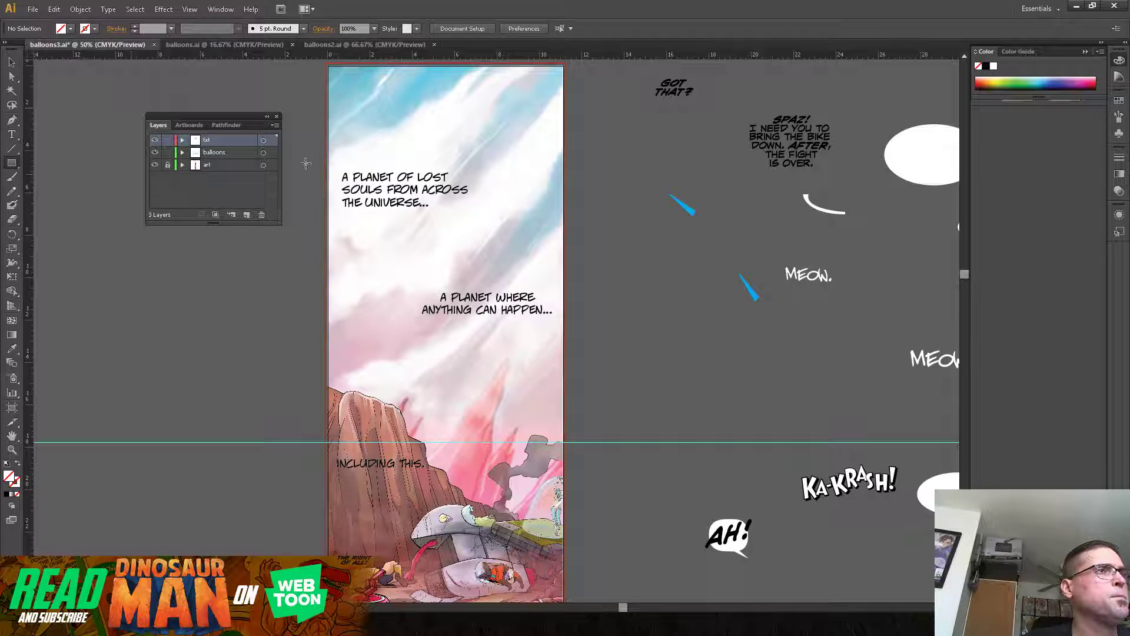
mouse_move(335, 81)
mouse_down()
mouse_move(505, 317)
mouse_move(567, 444)
mouse_up()
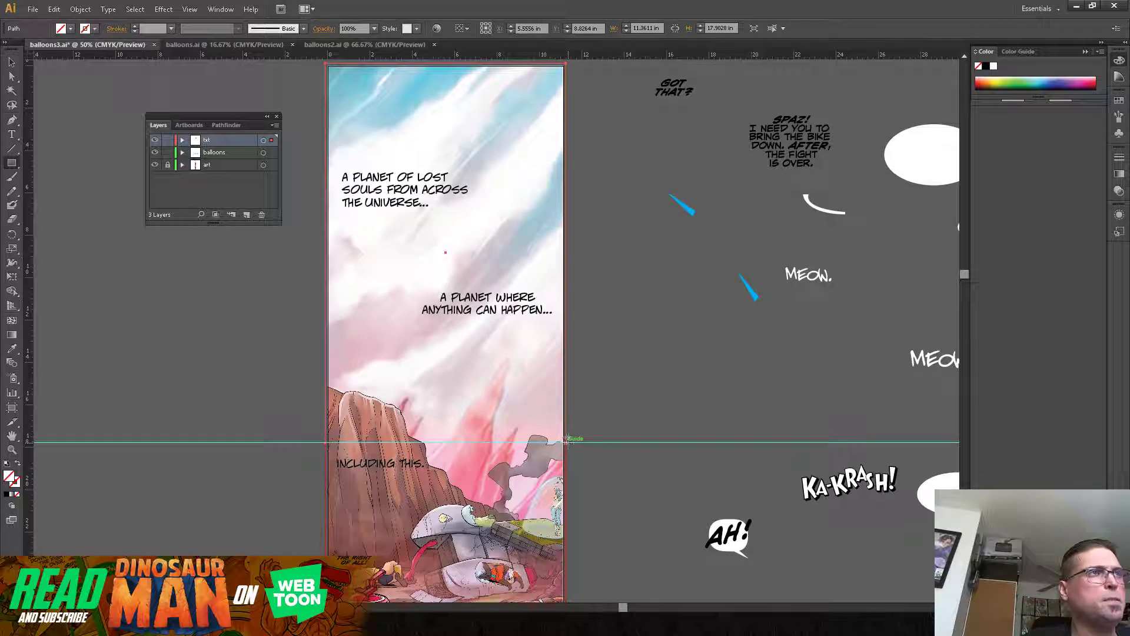
click(12, 62)
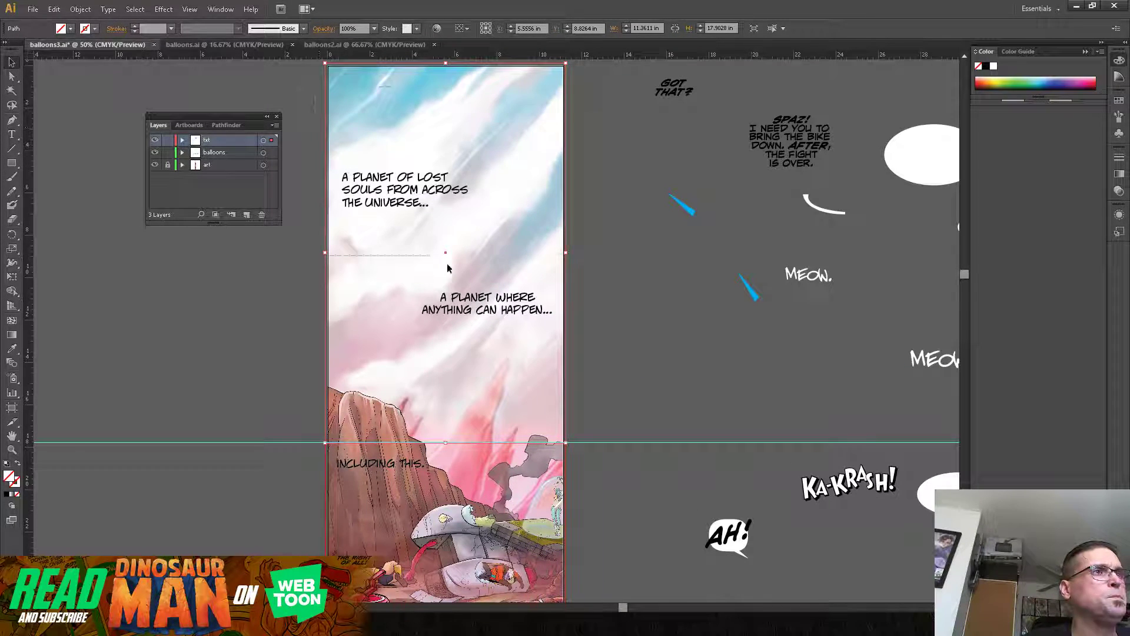
Step: Select the two sky captions together with the framing rectangle and copy them
drag(588, 347, 594, 357)
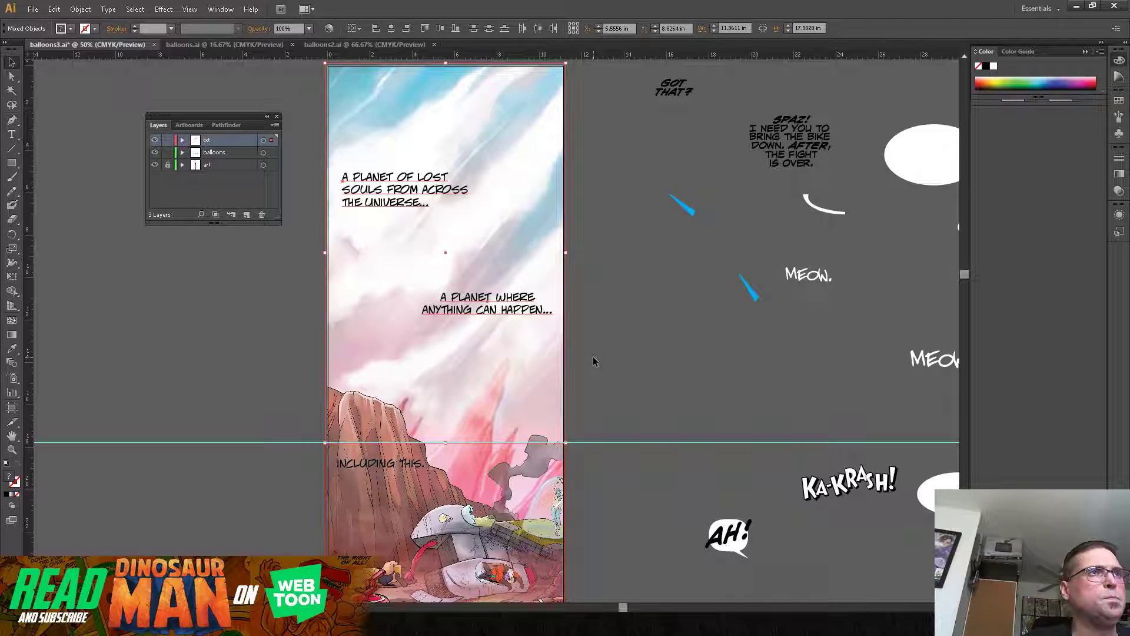
click(54, 8)
click(77, 63)
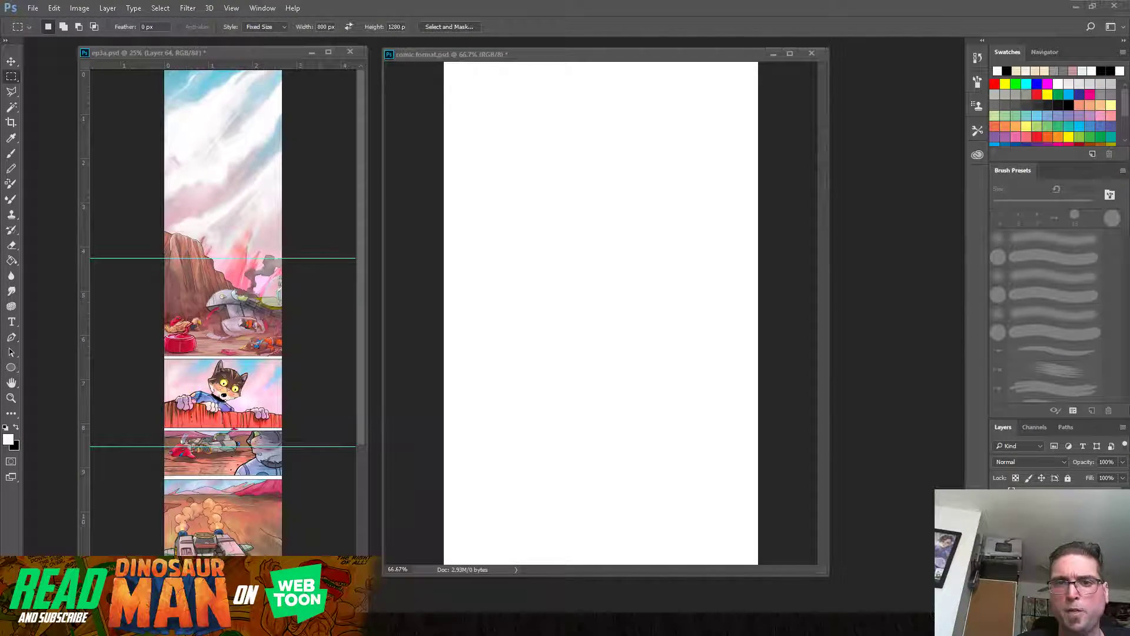
Step: Switch to Photoshop and try to paste the captions into ep3a.psd as a library-linked smart object placed over the sky
click(51, 10)
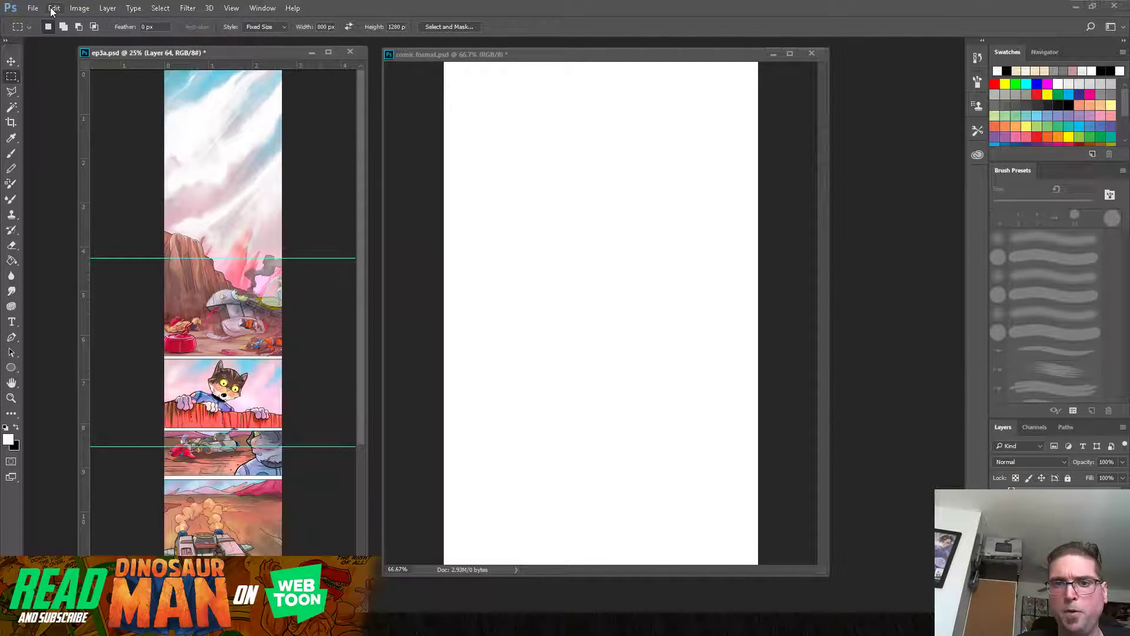
click(53, 10)
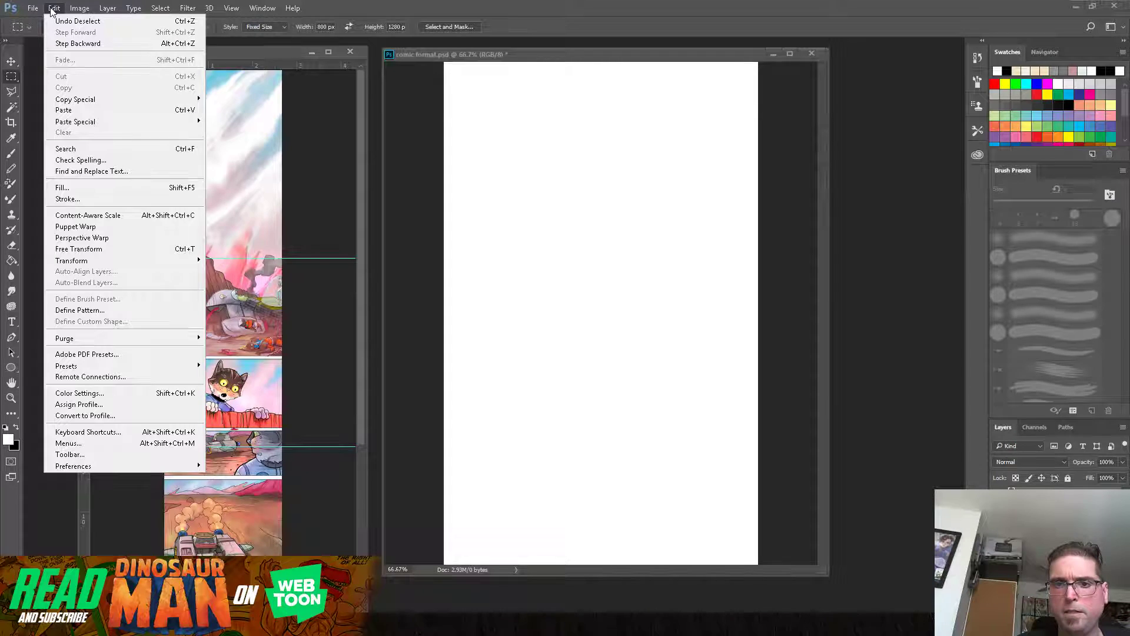
click(76, 111)
click(536, 196)
click(615, 191)
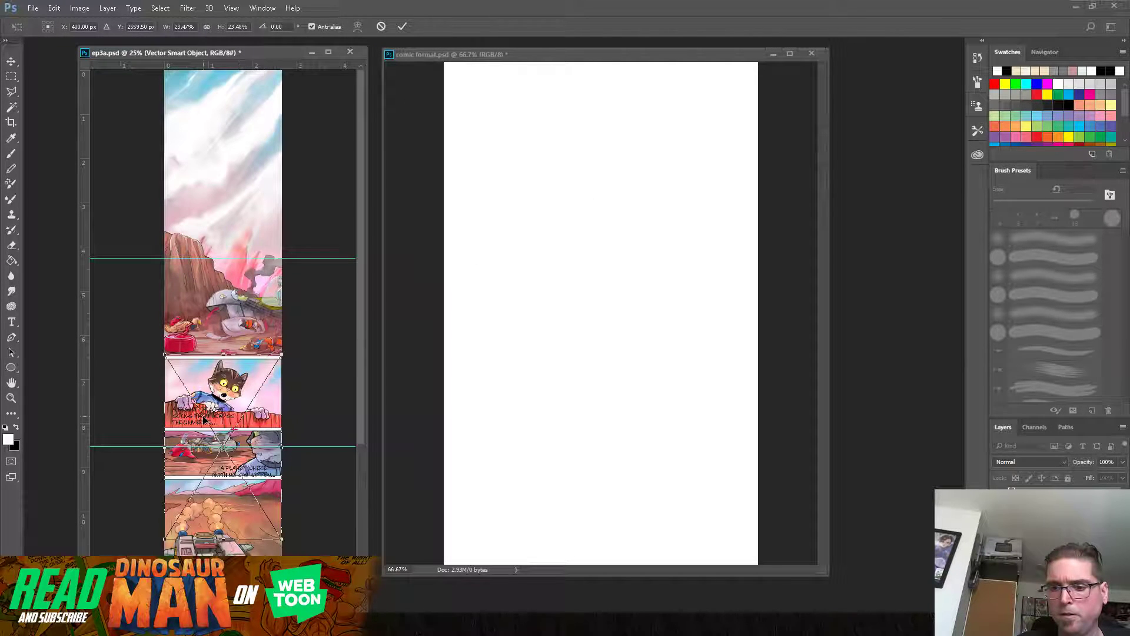
drag(212, 421, 212, 137)
key(Return)
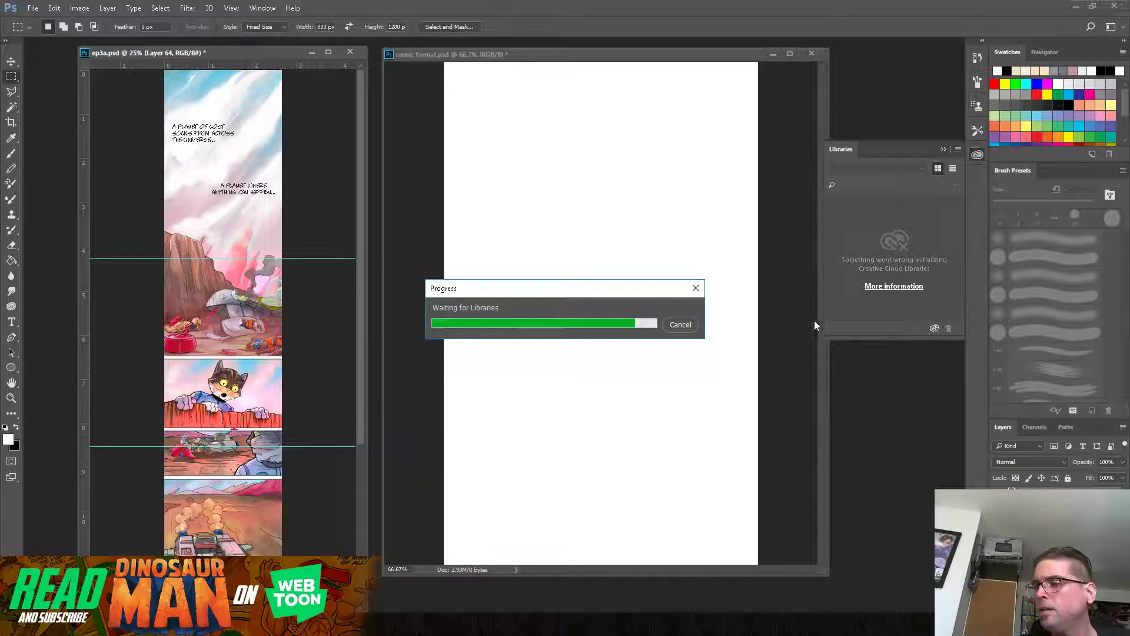
click(687, 328)
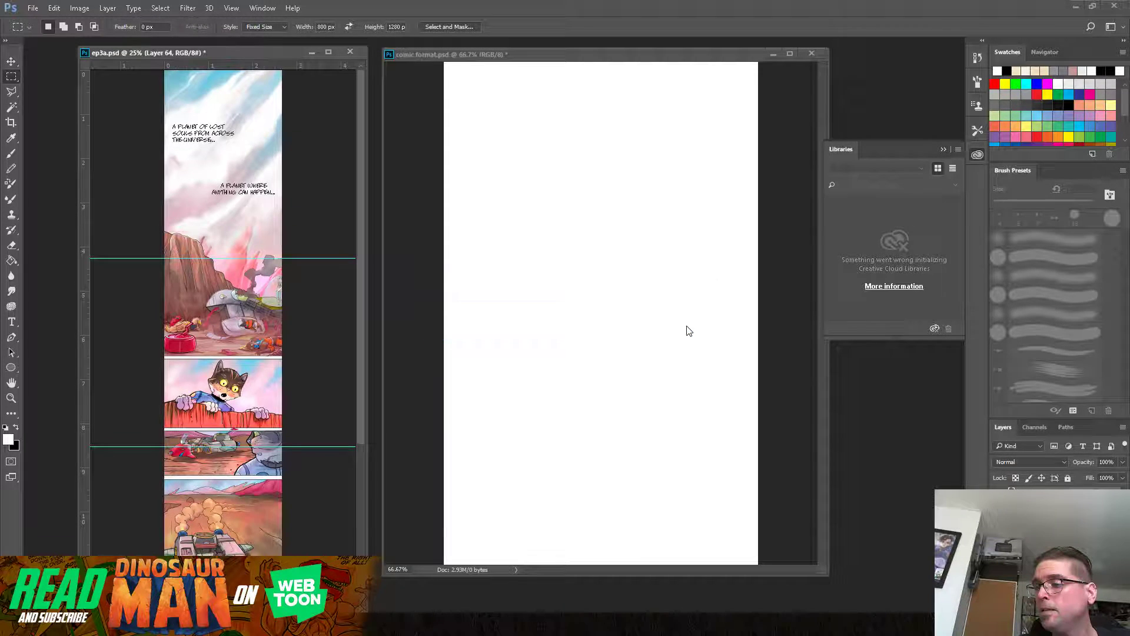
Step: Paste the captions into ep3a.psd as a smart object without adding them to the library, and place them over the opening panel's sky
click(53, 8)
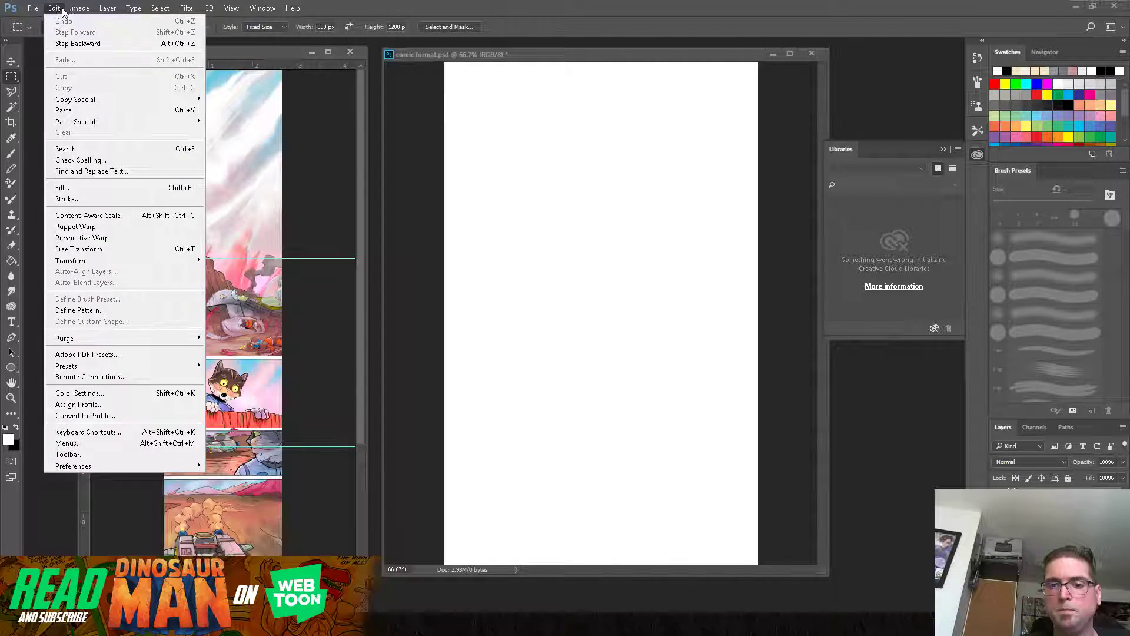
mouse_move(155, 122)
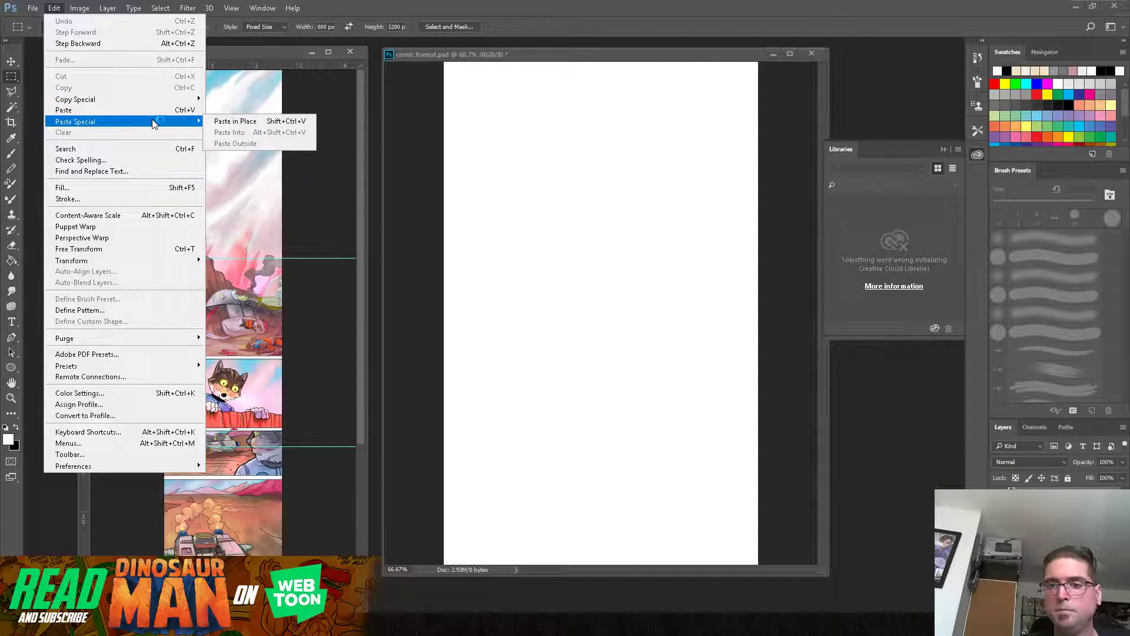
click(113, 110)
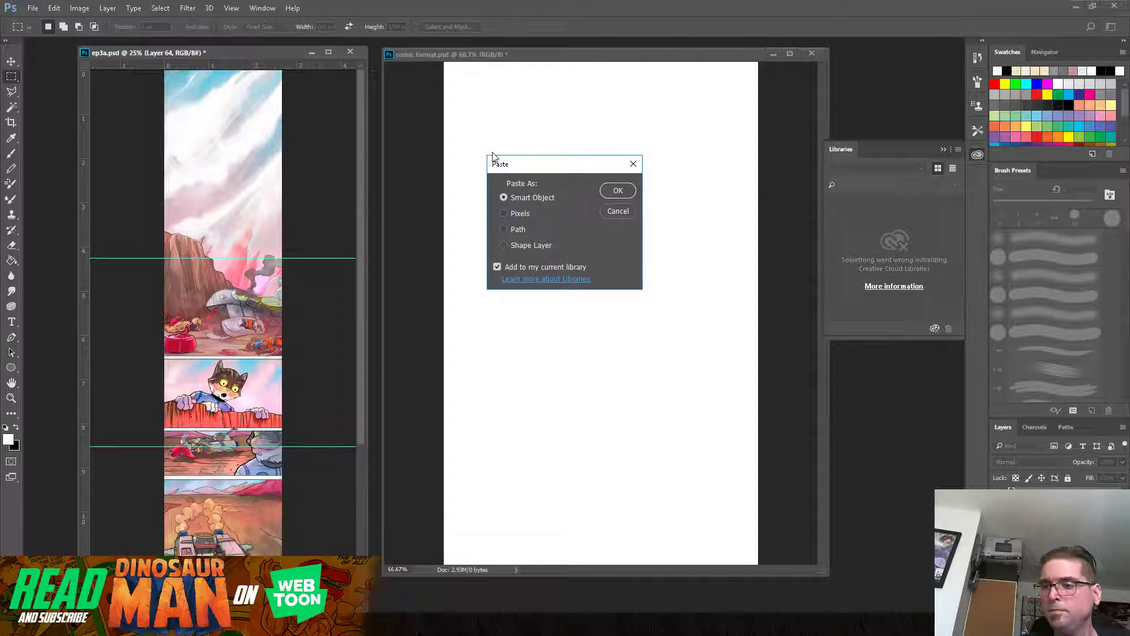
click(497, 268)
click(618, 190)
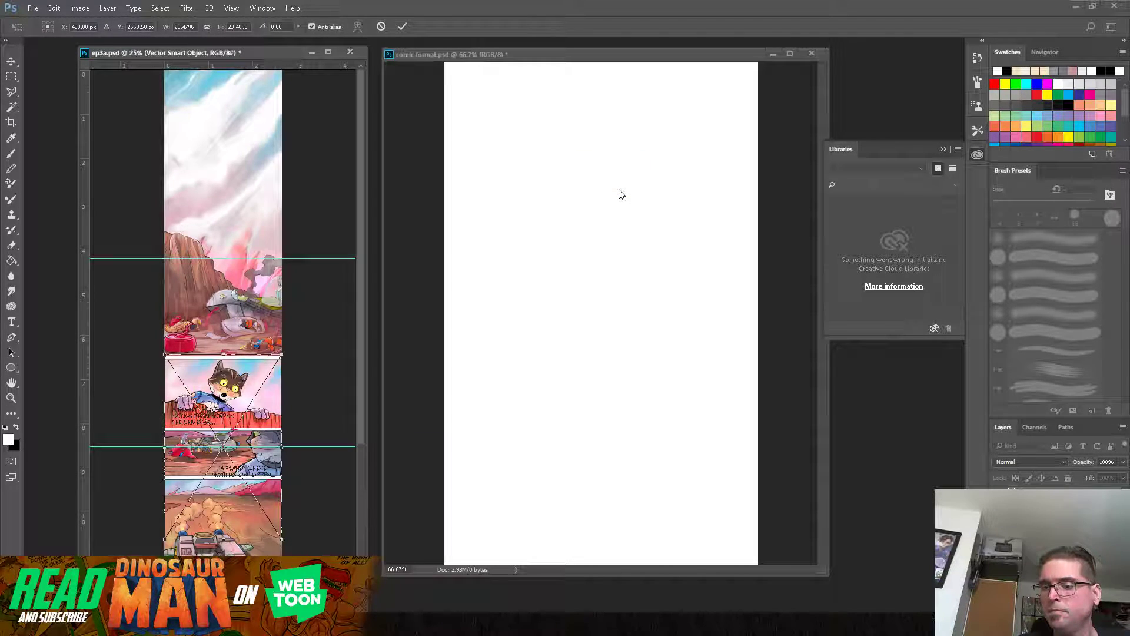
drag(284, 505, 261, 190)
key(Return)
key(m)
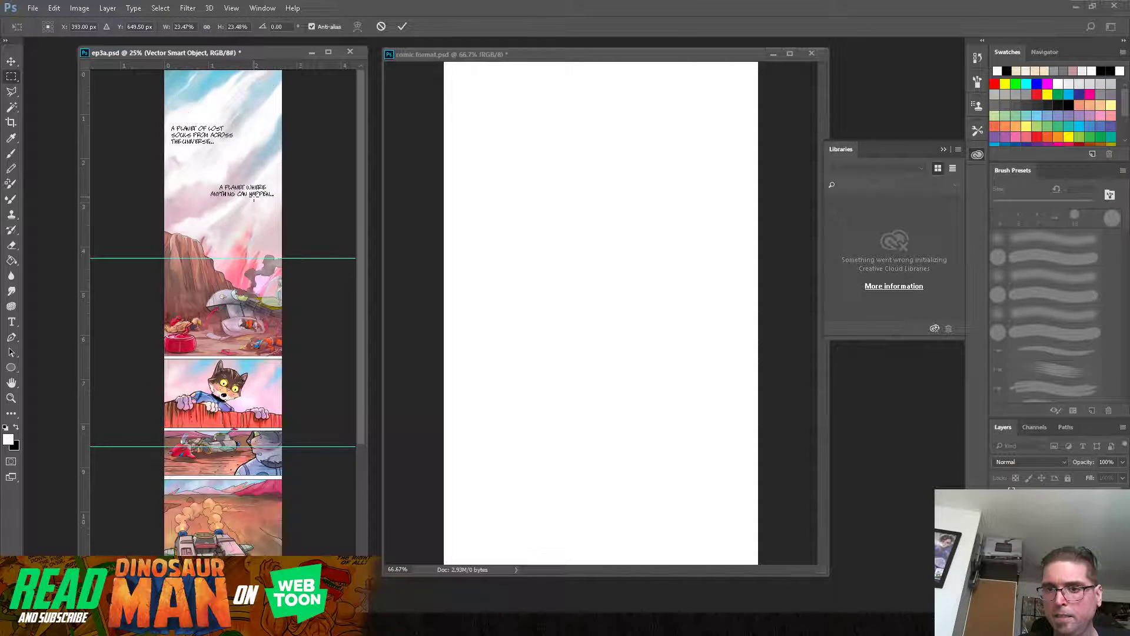
Step: Open number1.psd from the New folder inside the webtoons folder
click(34, 8)
click(117, 74)
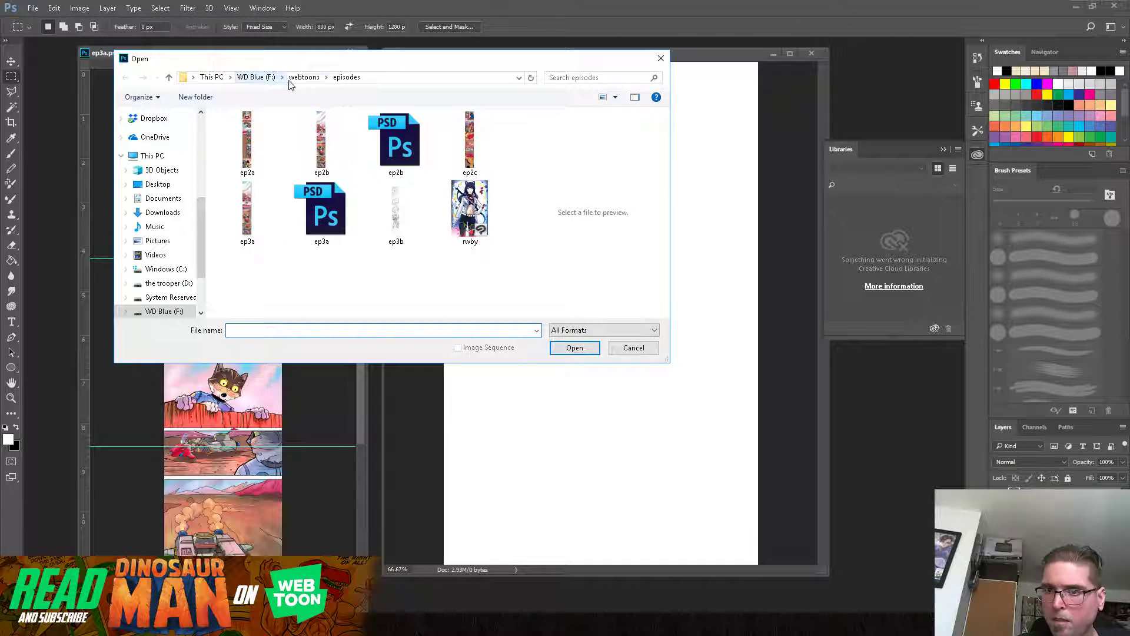
click(304, 78)
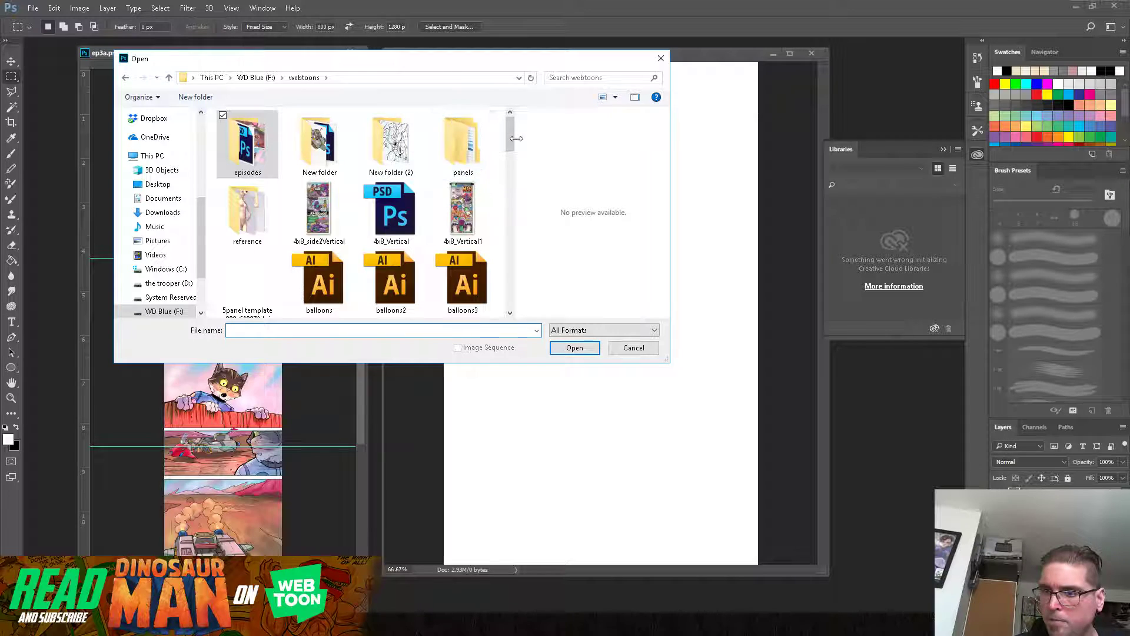
drag(511, 139, 518, 271)
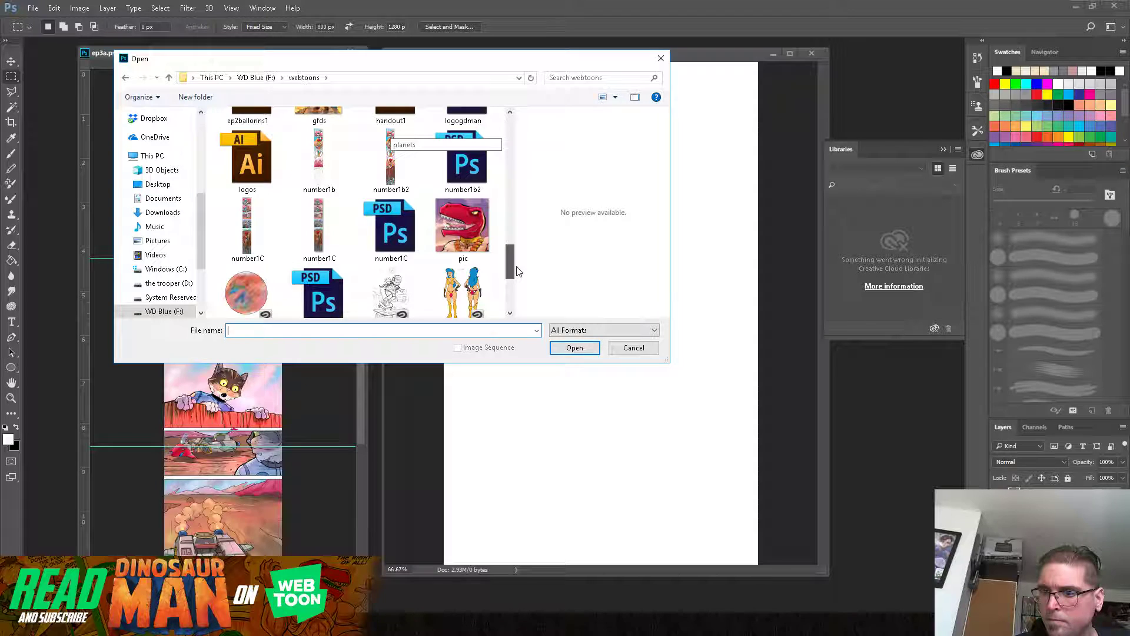
drag(518, 271, 470, 133)
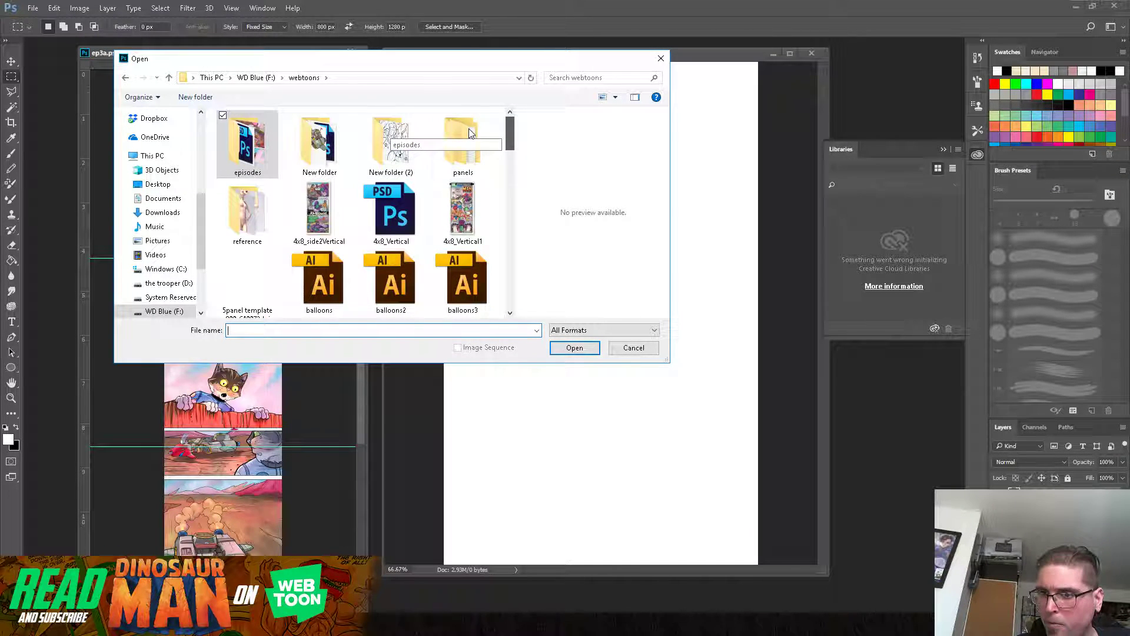
double_click(313, 140)
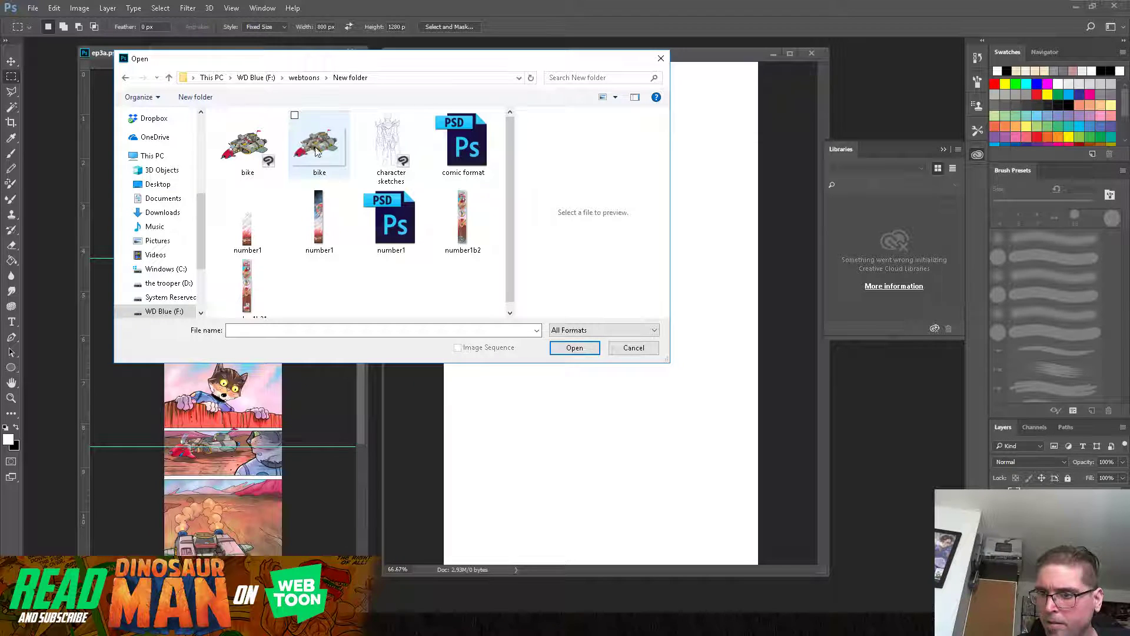
click(392, 219)
click(574, 348)
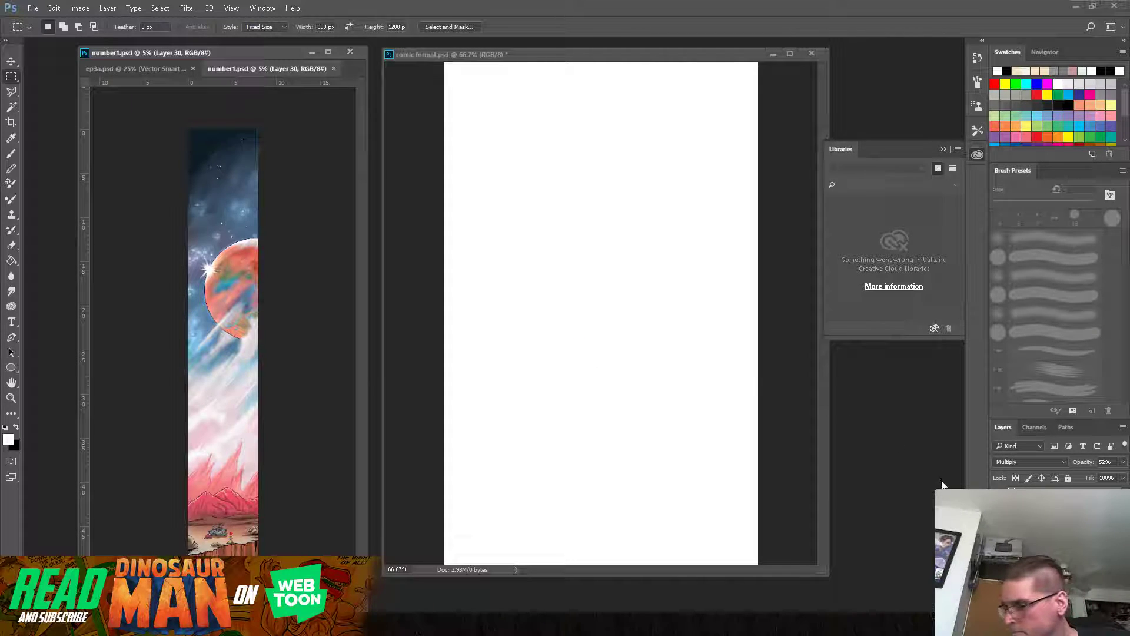
Step: Close number1.psd without saving its changes
click(242, 140)
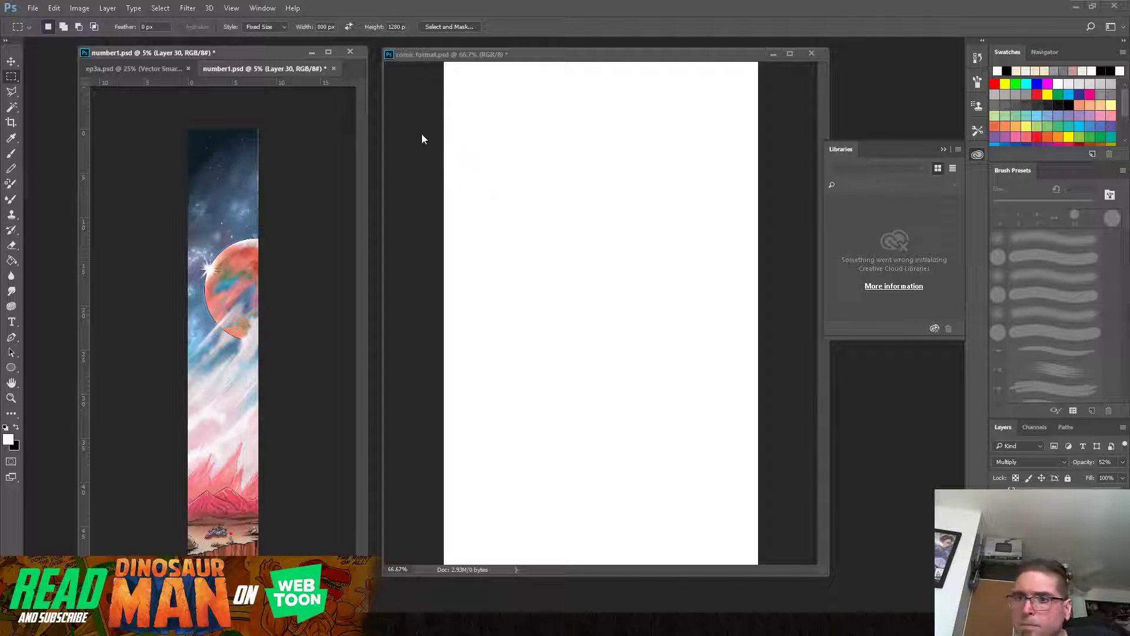
click(333, 69)
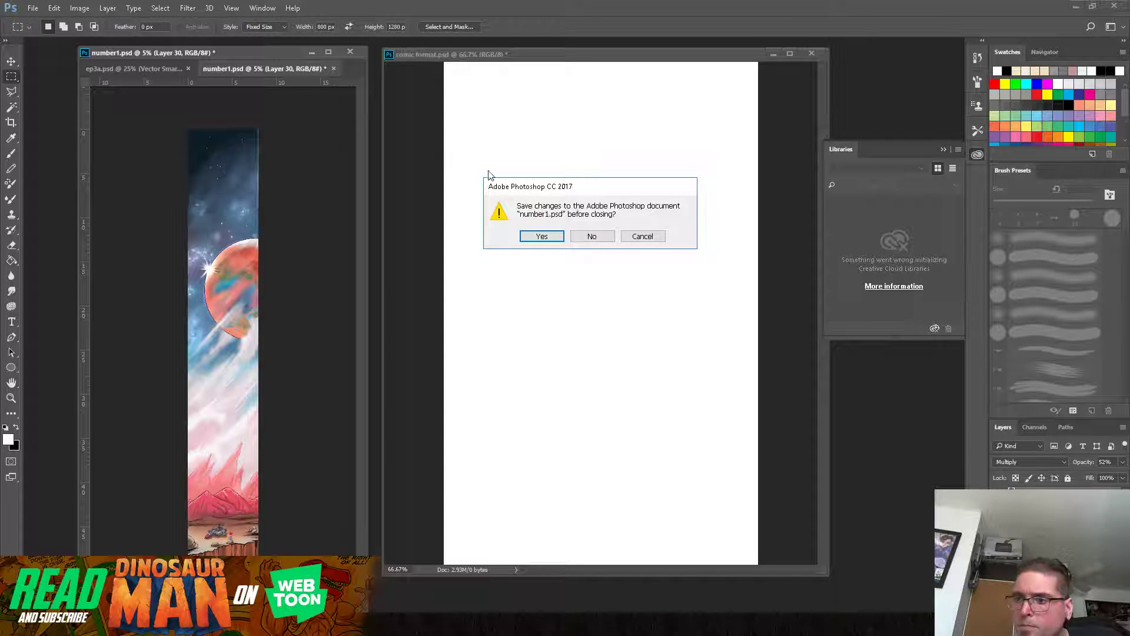
click(592, 236)
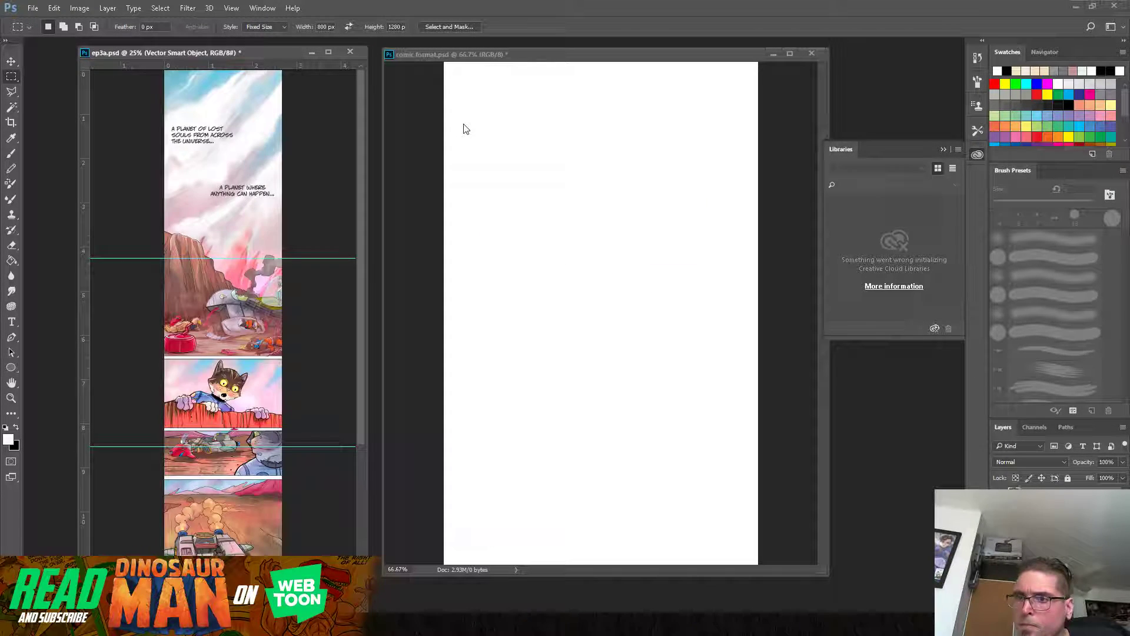
Step: Save the blank comic format document as a separate Photoshop file named comic format1
click(33, 8)
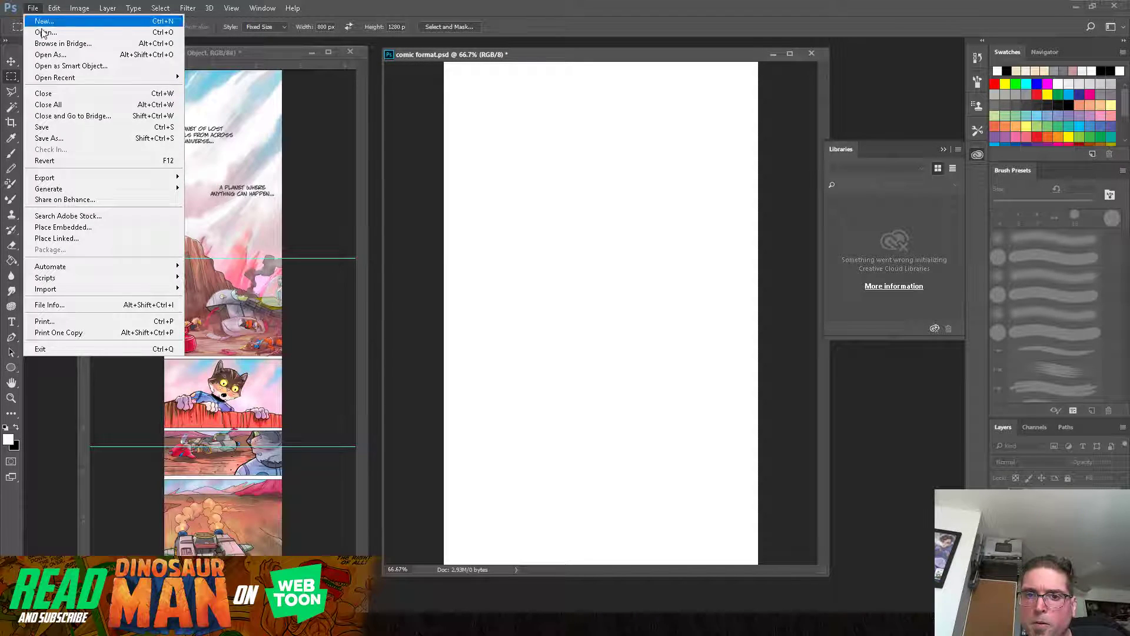
click(66, 137)
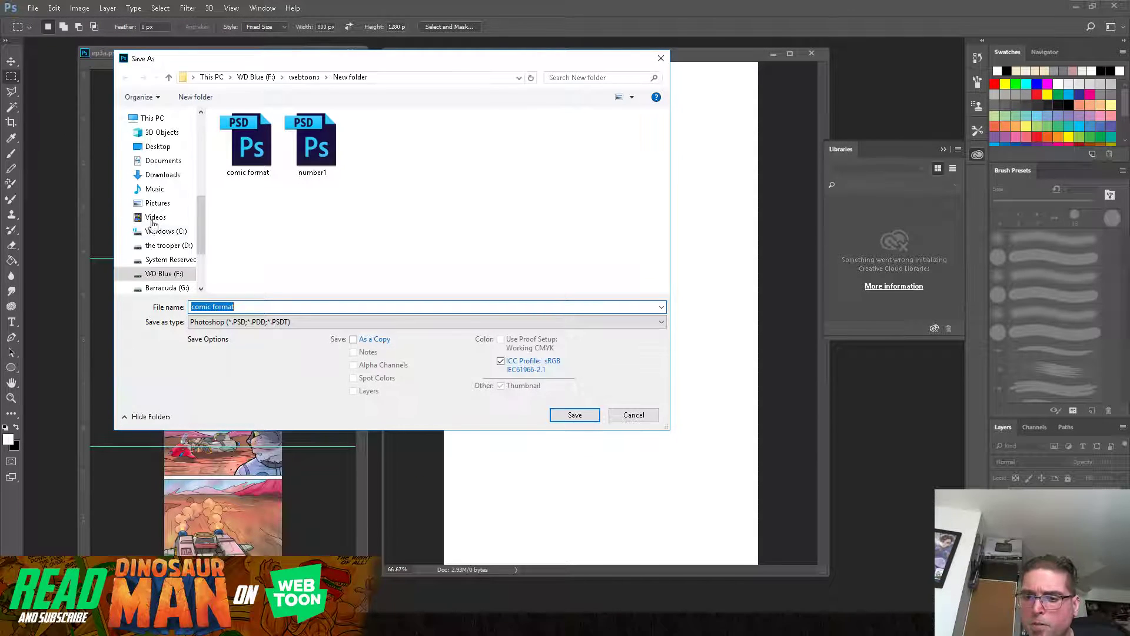
click(240, 306)
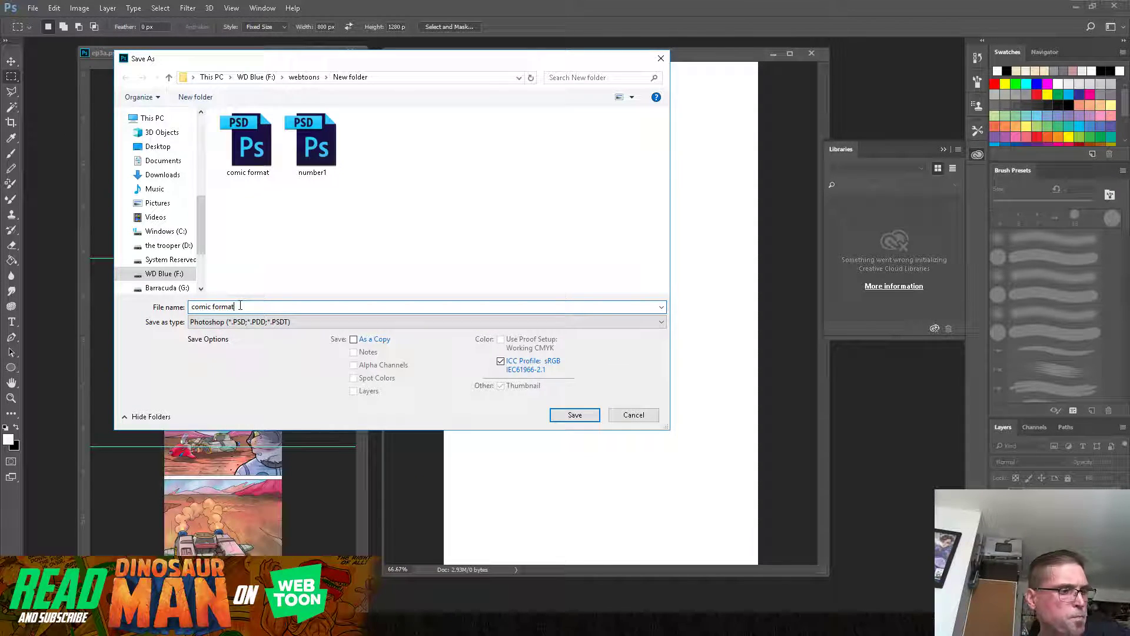
click(575, 416)
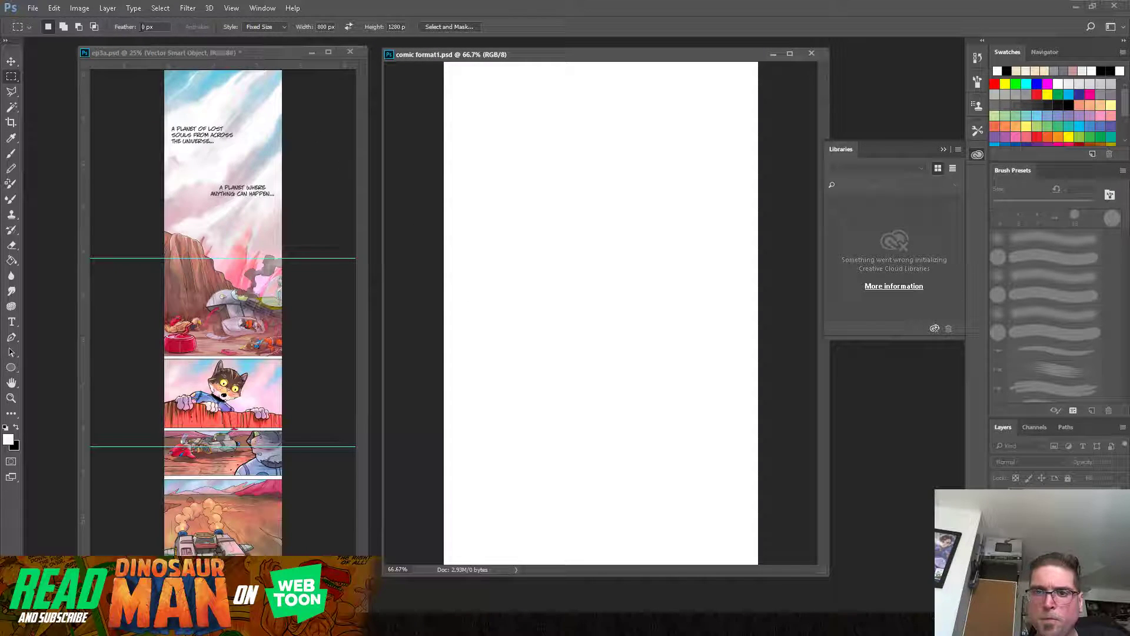
Step: Open comic format.psd from the list of recently used files
click(32, 8)
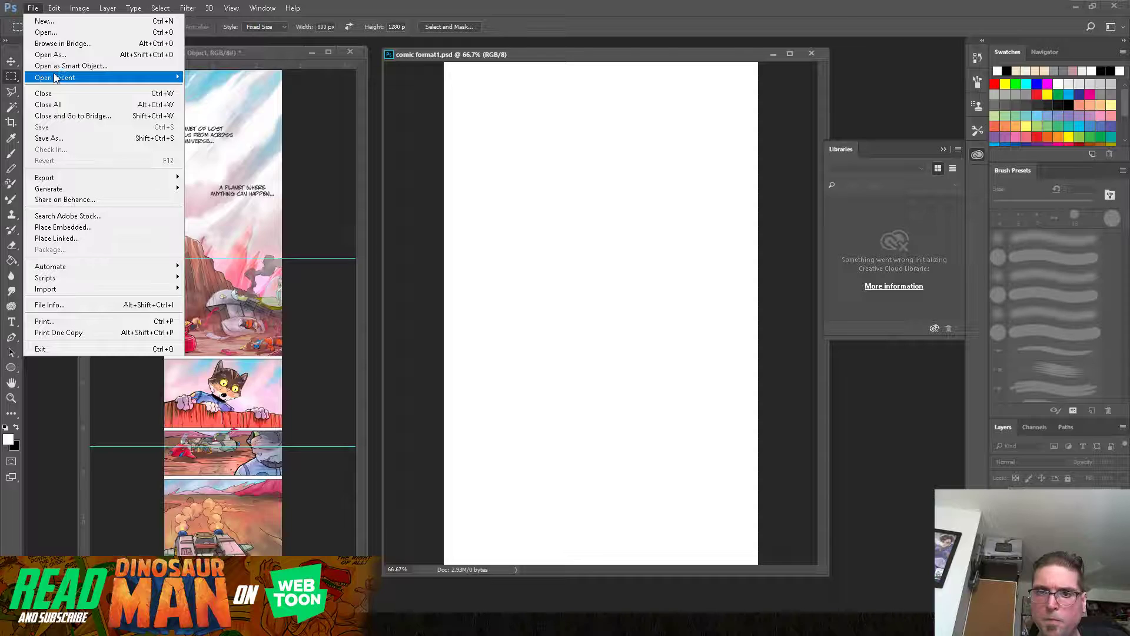
mouse_move(55, 78)
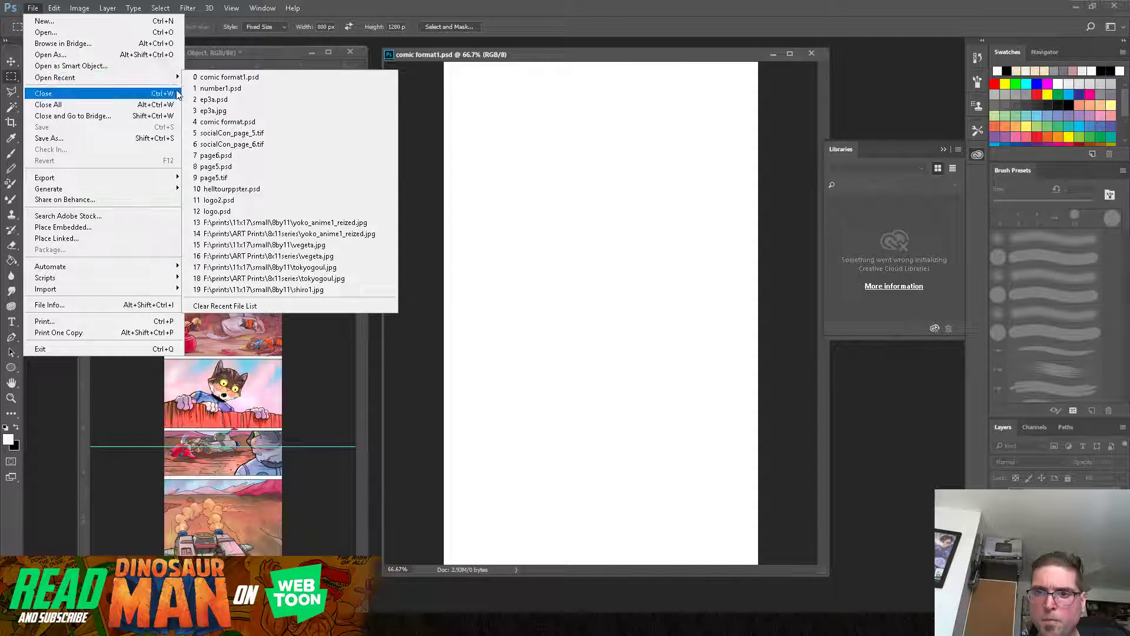
click(244, 122)
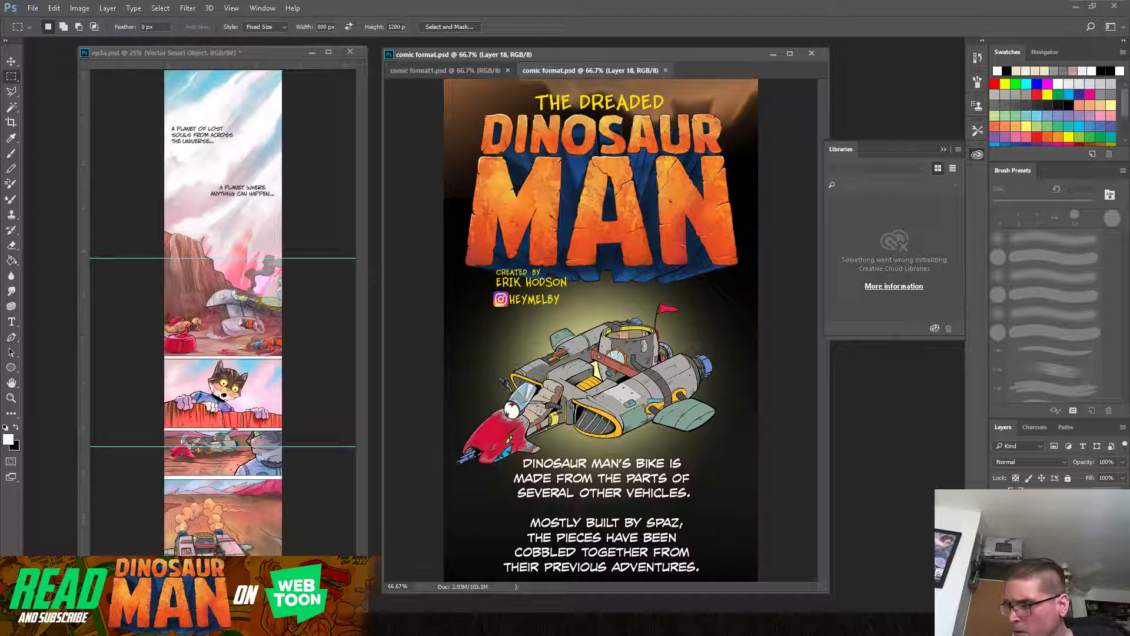
Step: Toggle layer visibility in comic format.psd to find the page carrying the TANELORN title
key(ctrl+v)
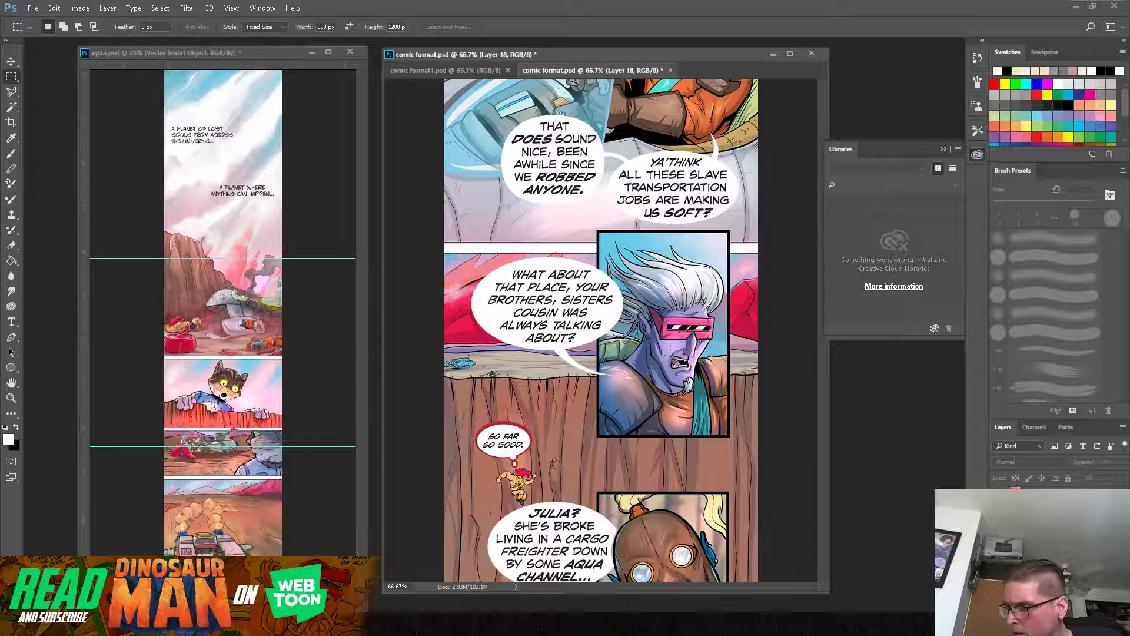
click(1048, 524)
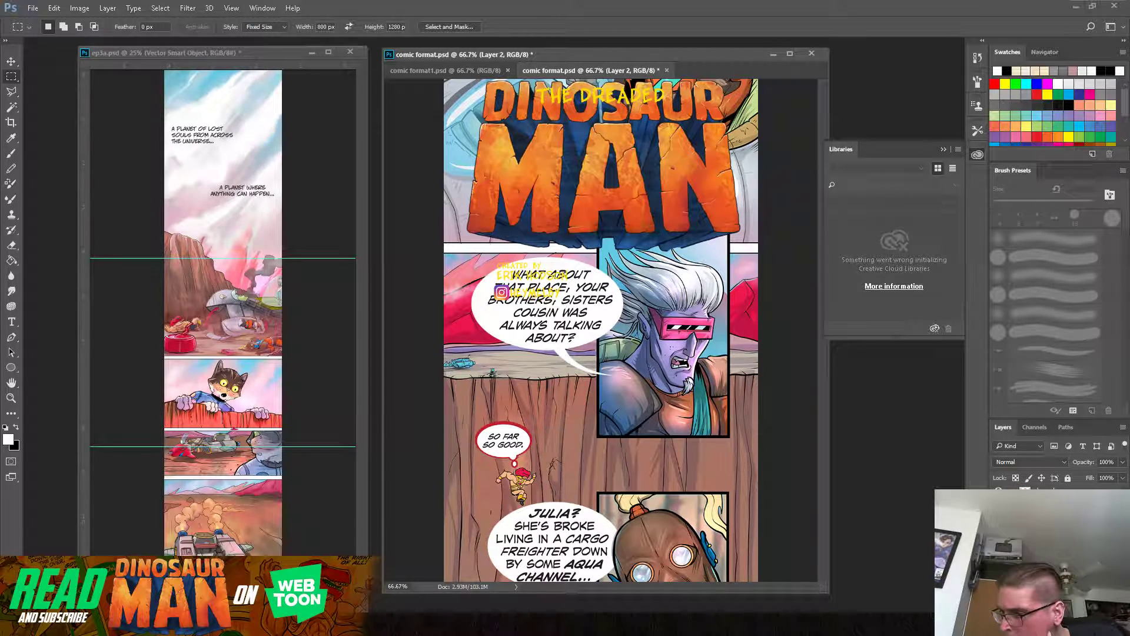
click(999, 545)
click(999, 563)
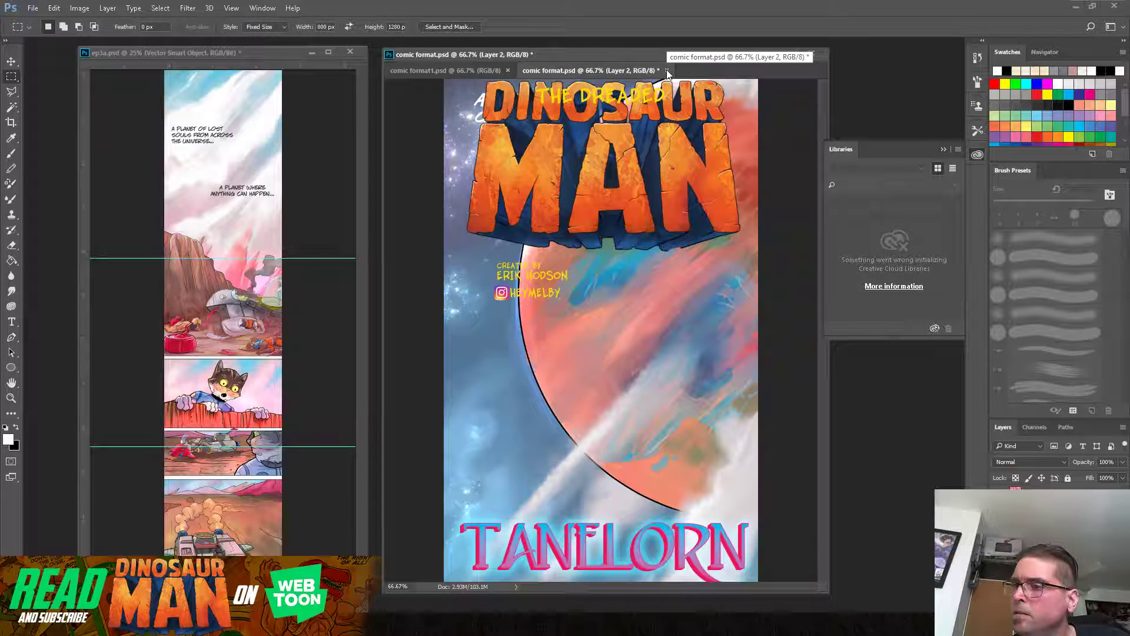
Step: Return to comic format1.psd and browse the New folder and episodes folders for the file containing the title logo
click(411, 73)
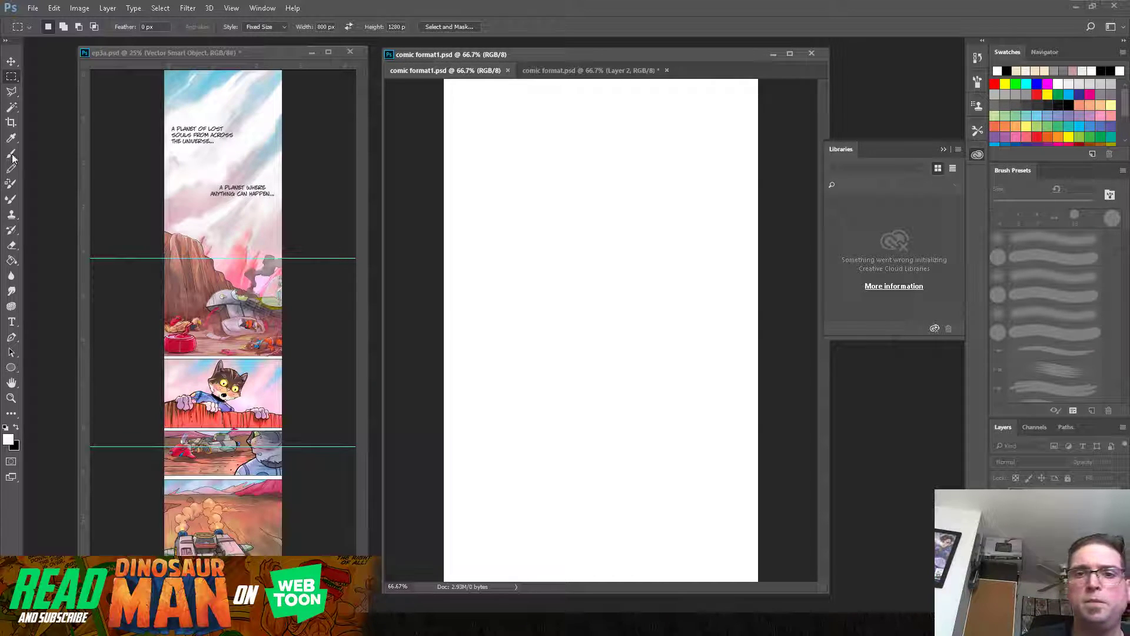
click(32, 8)
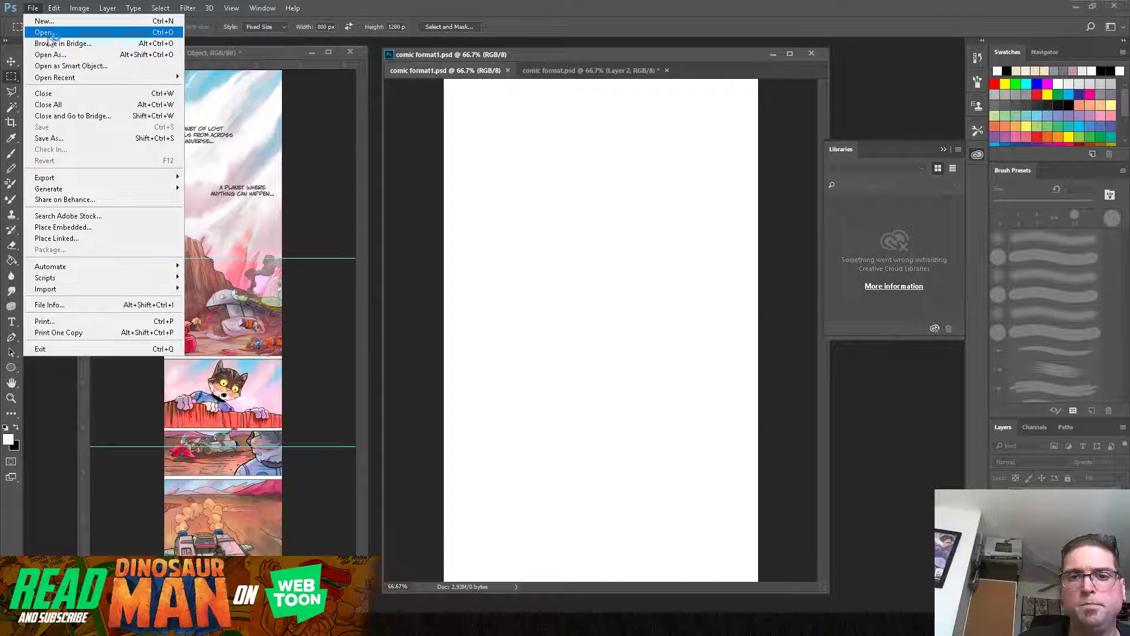
click(48, 32)
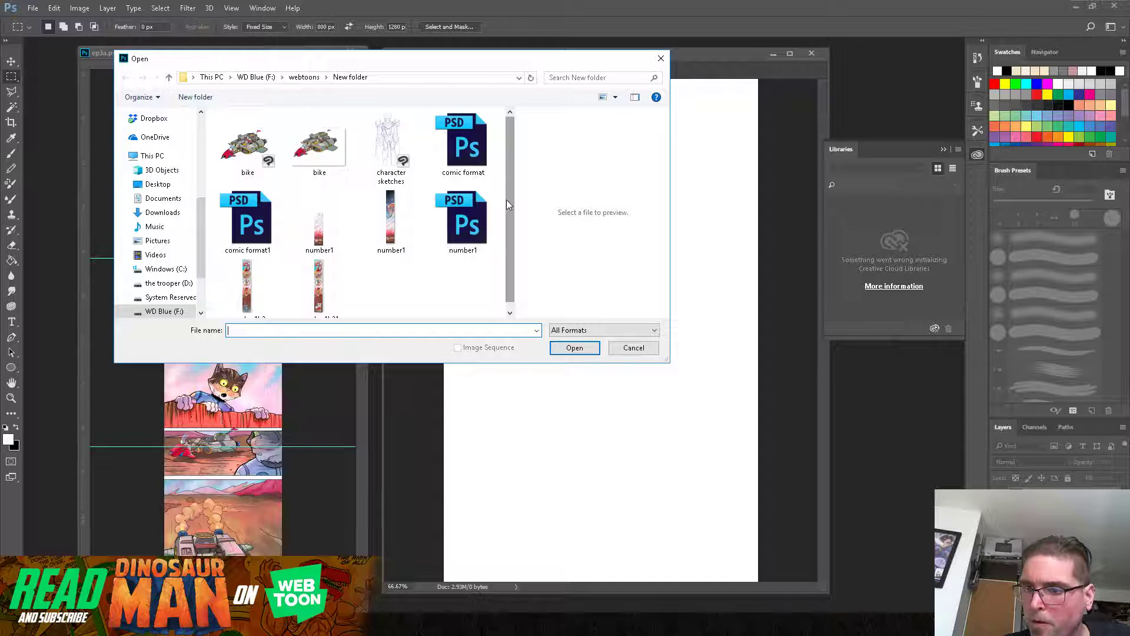
drag(508, 206, 511, 220)
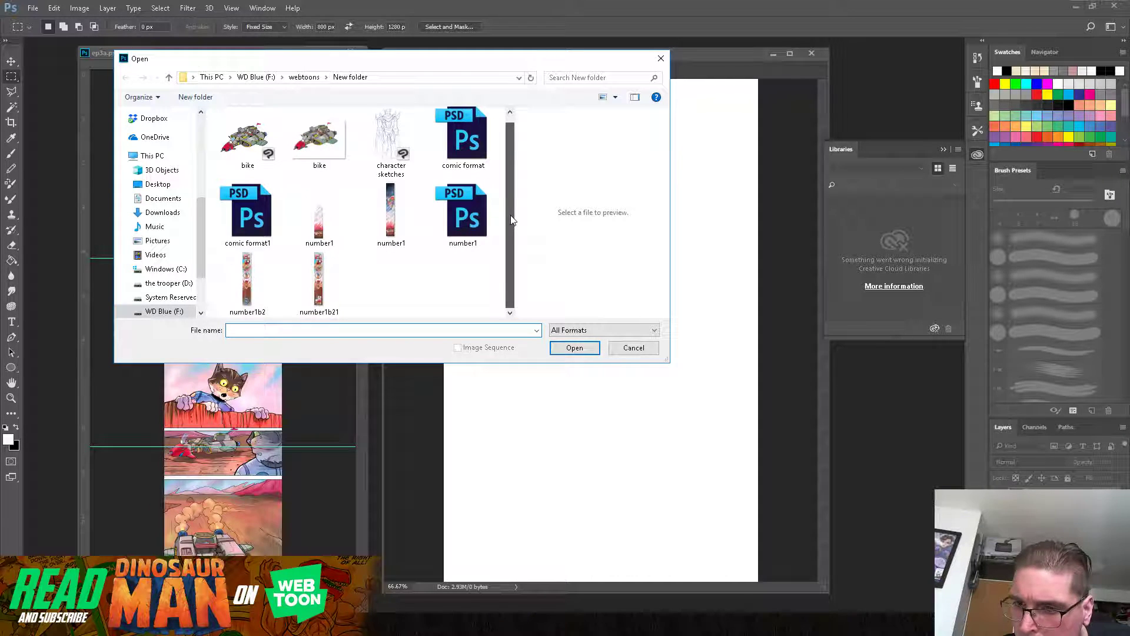
click(256, 223)
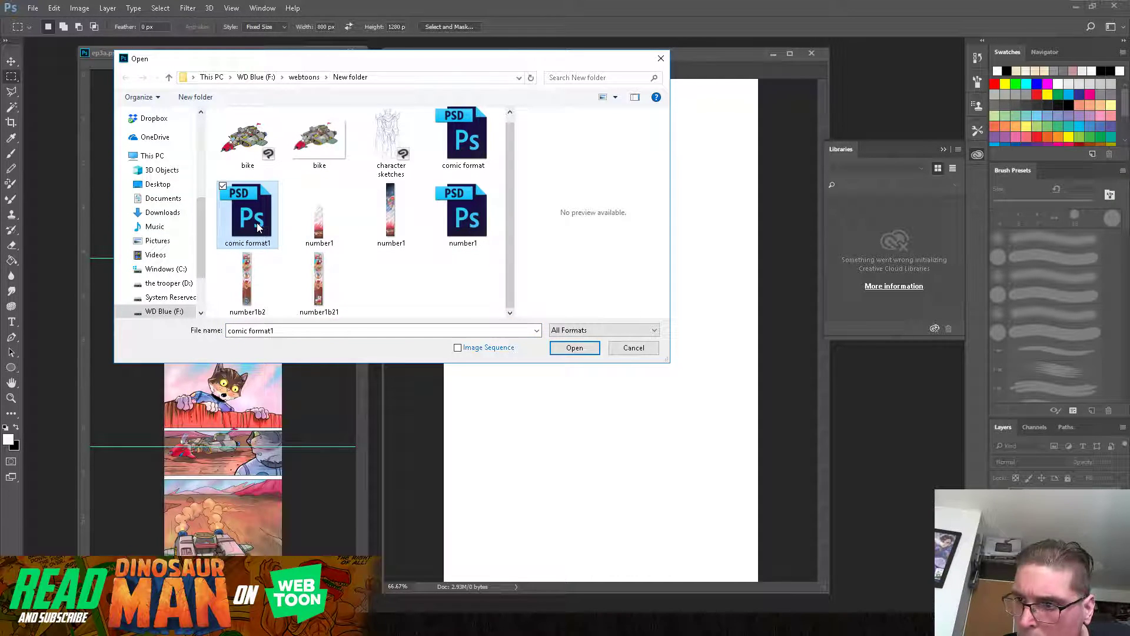
click(465, 207)
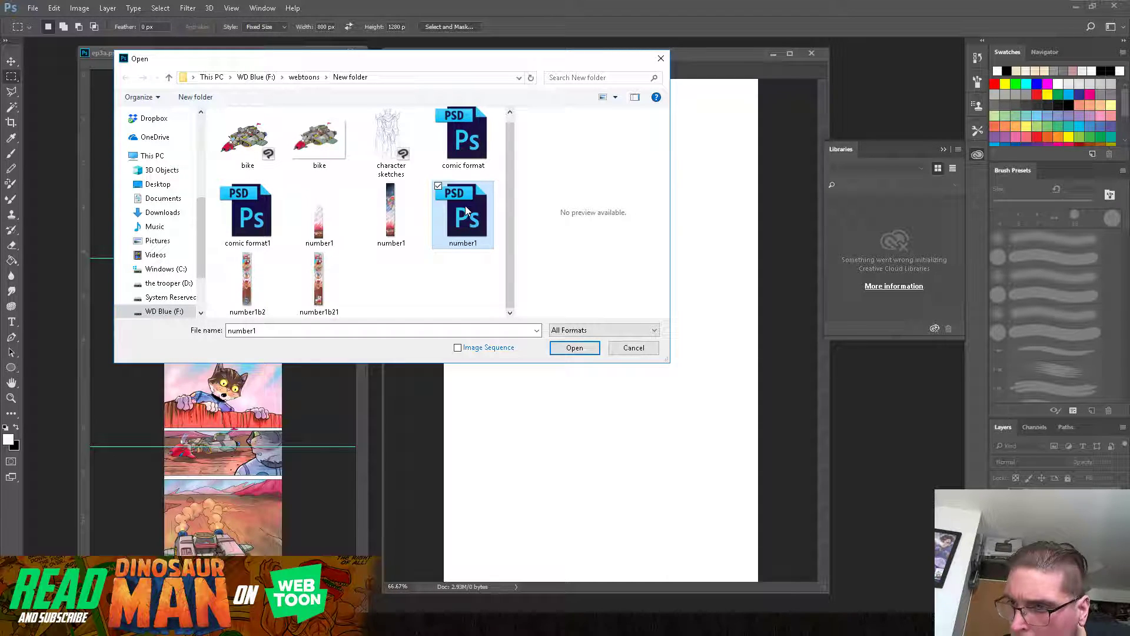
click(313, 82)
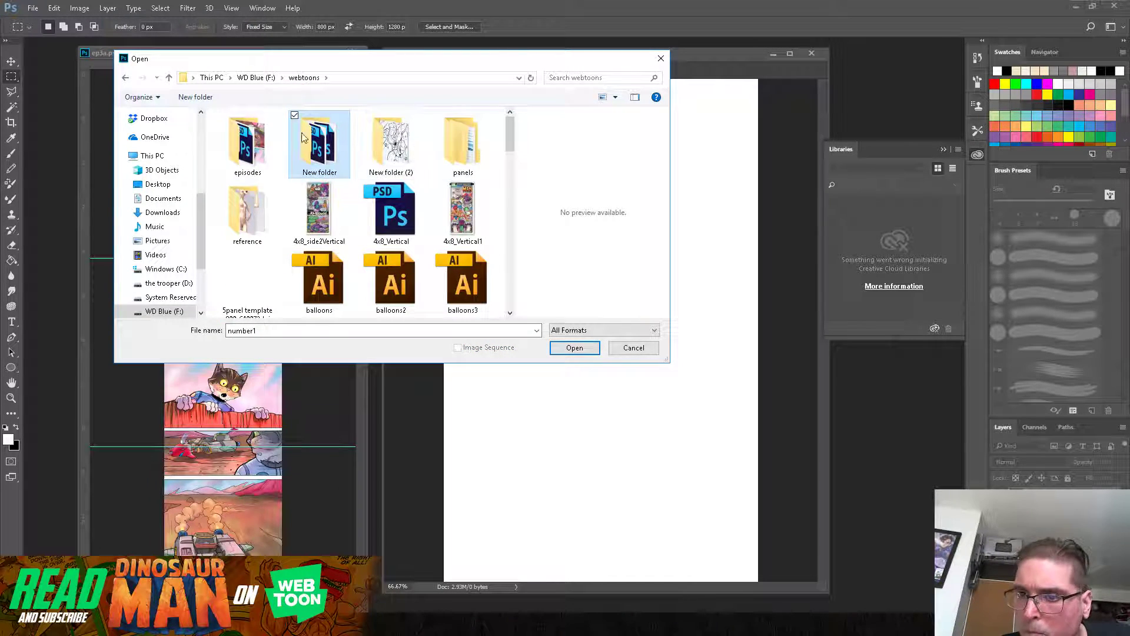
click(247, 147)
double_click(246, 147)
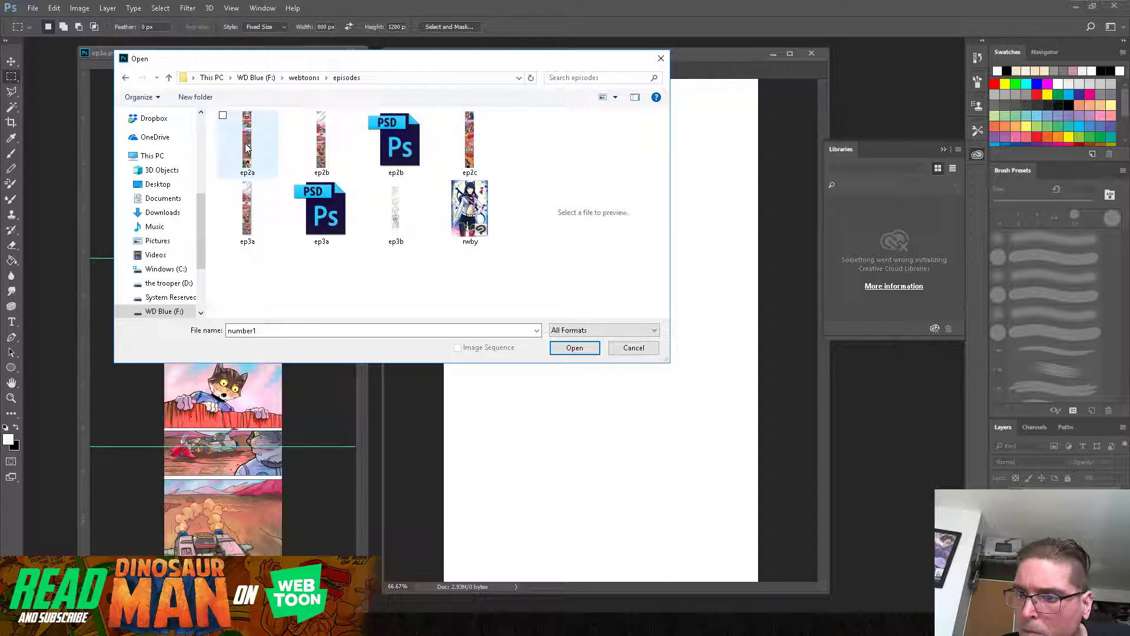
click(126, 77)
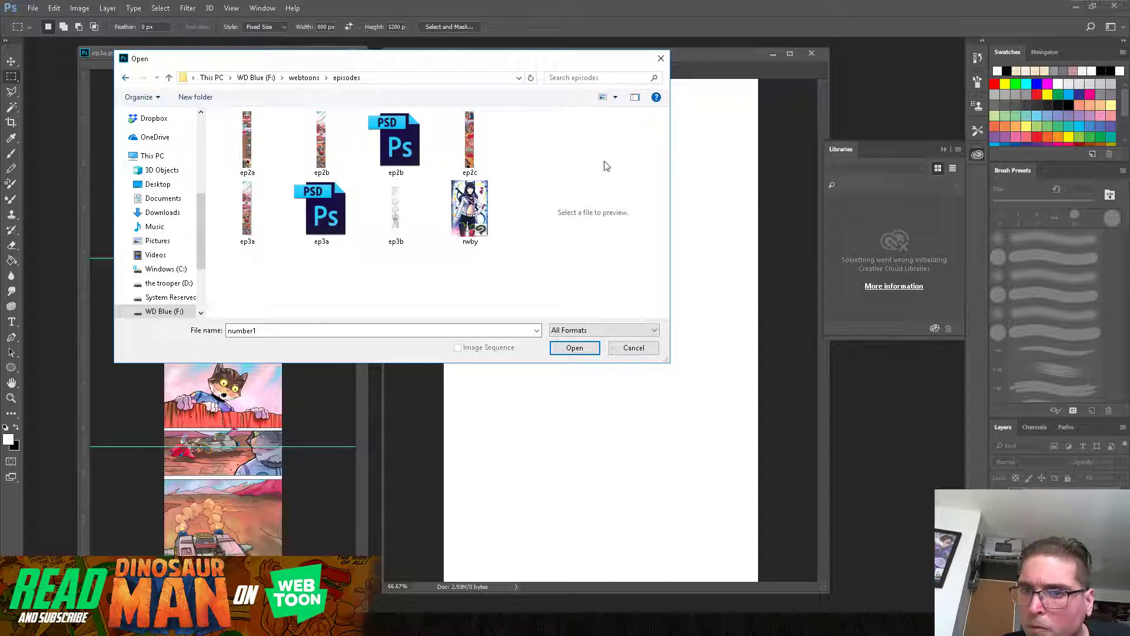
Step: Find talexxis logo.psd in the webtoons folder and open it
drag(511, 147, 519, 249)
click(471, 252)
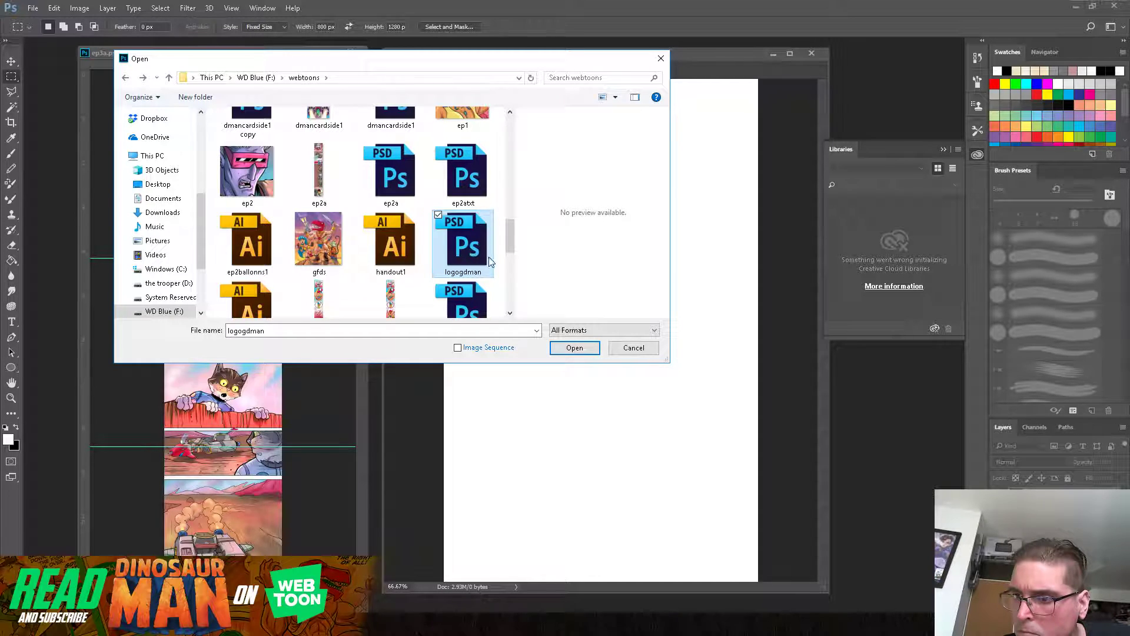
drag(511, 245, 520, 286)
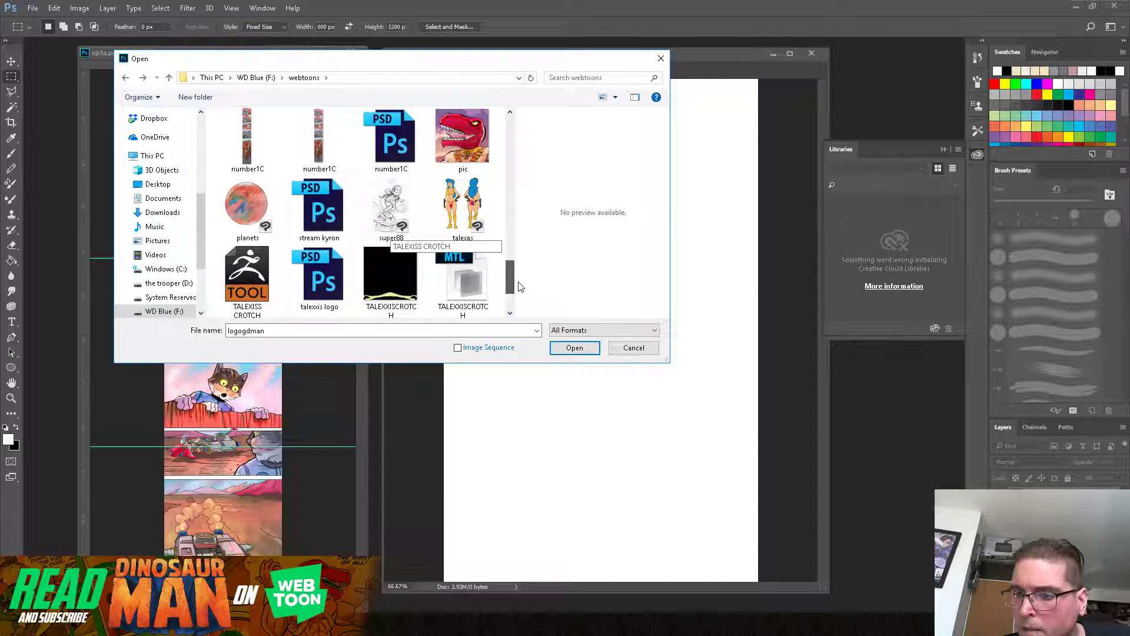
click(321, 275)
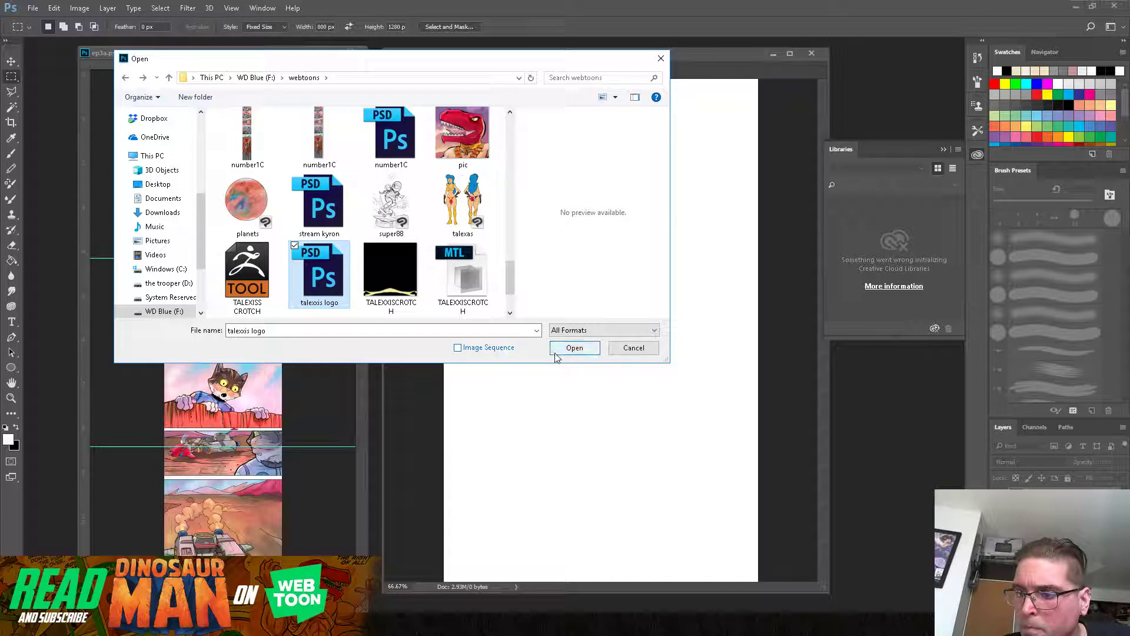
click(568, 349)
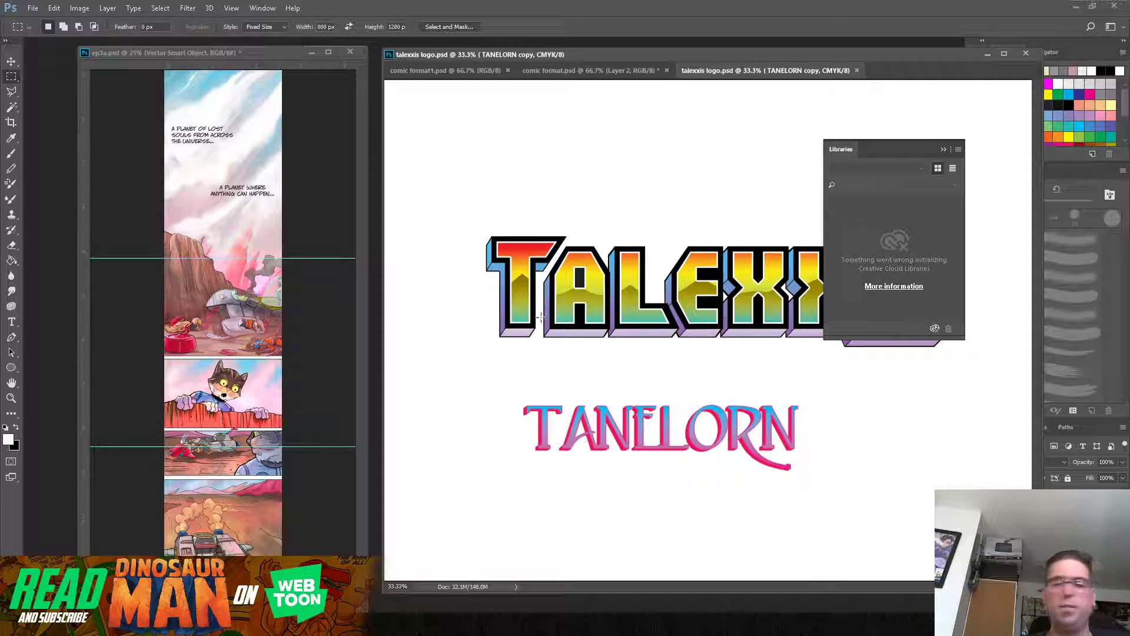
Step: Copy the TANELORN title from talexxis logo.psd into ep3a.psd, scaled to about 51% and placed above the first caption
click(11, 61)
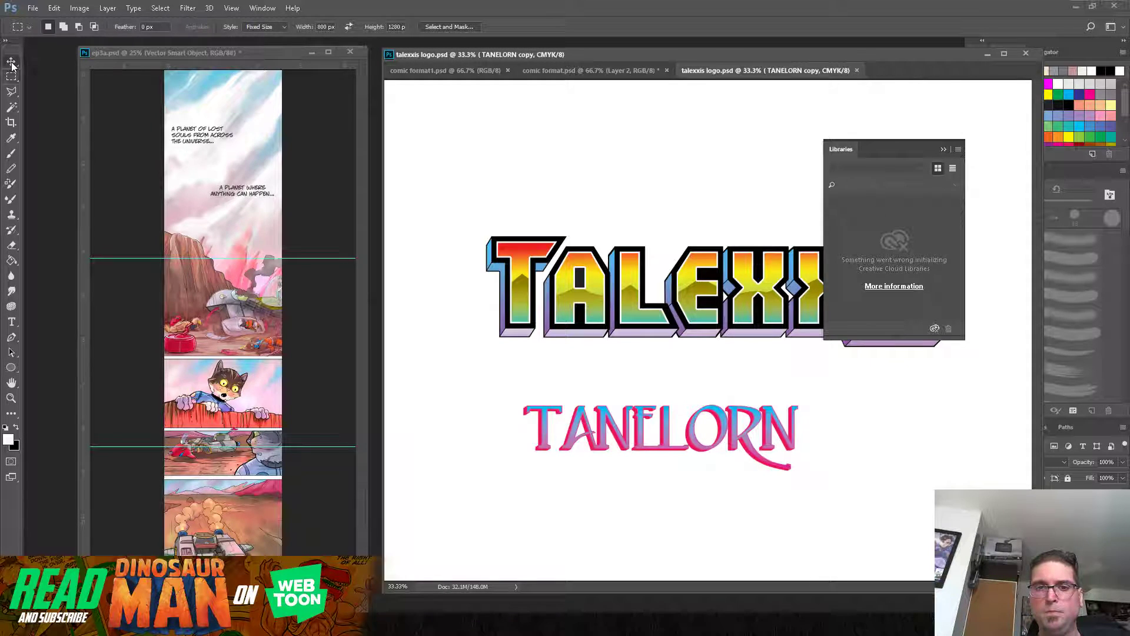
drag(622, 435, 547, 414)
click(51, 27)
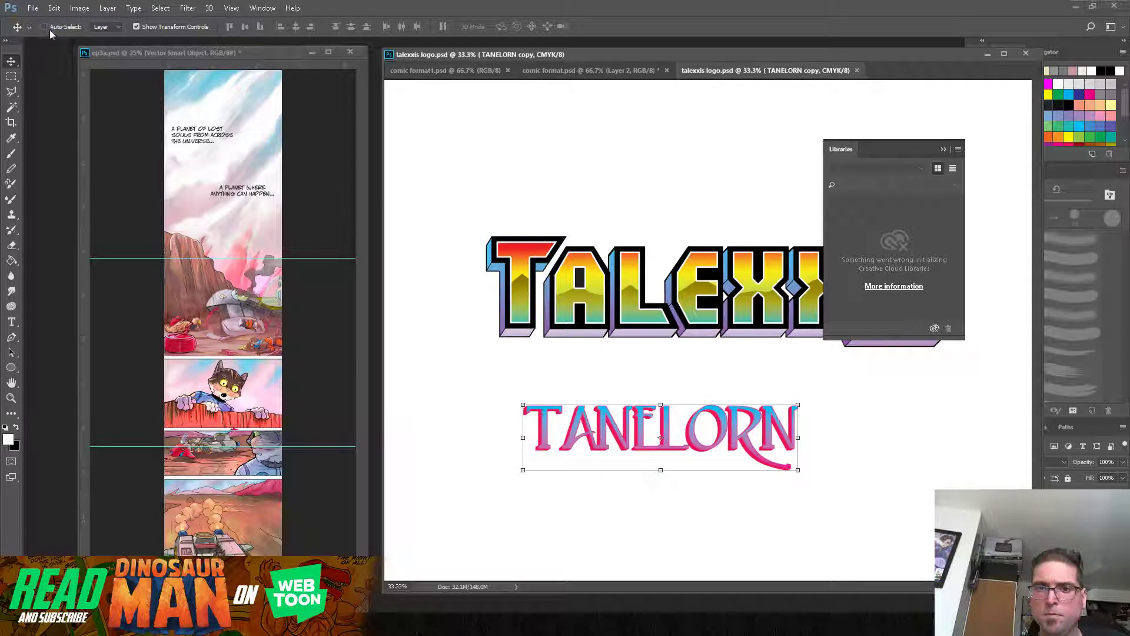
drag(543, 435, 198, 118)
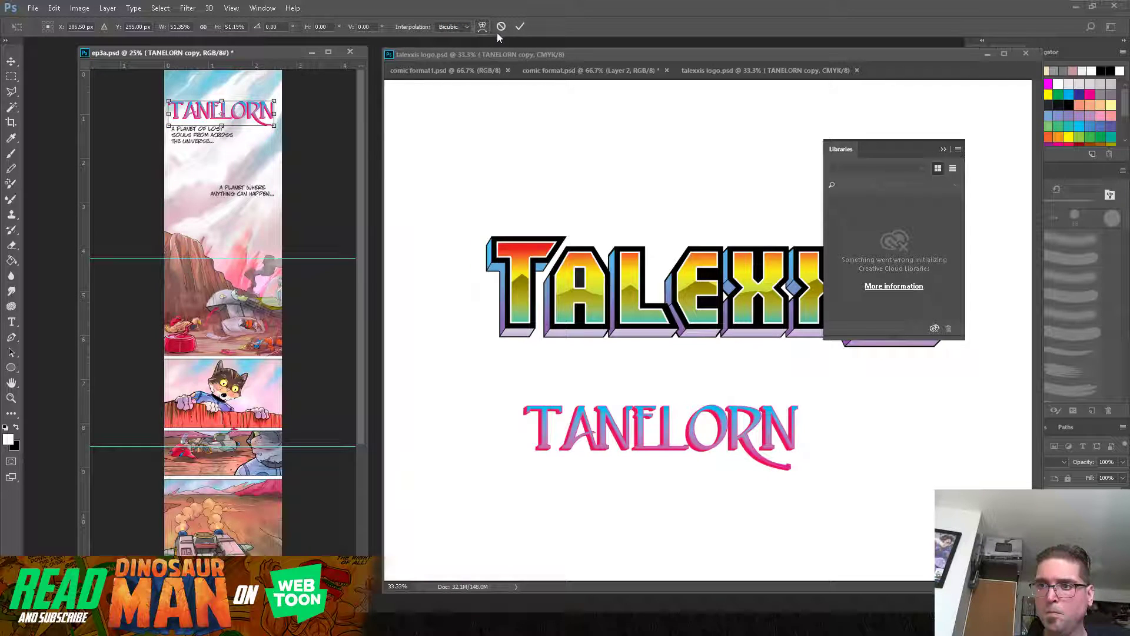
click(523, 25)
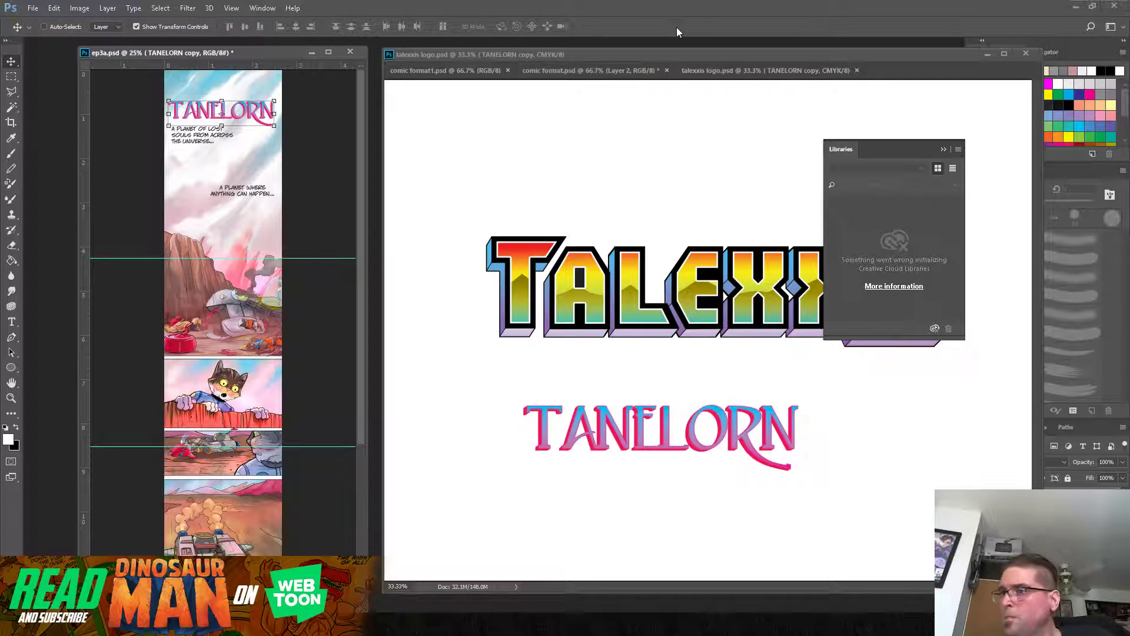
Step: Close talexxis logo.psd and bring the blank comic format1.psd page to the front
click(801, 55)
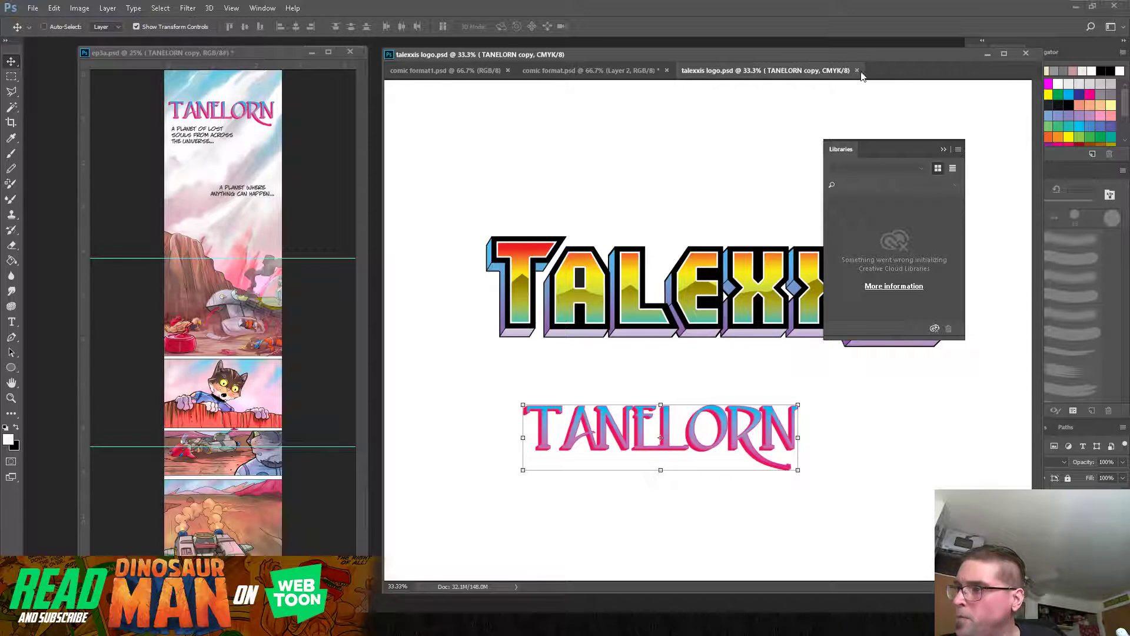
click(858, 71)
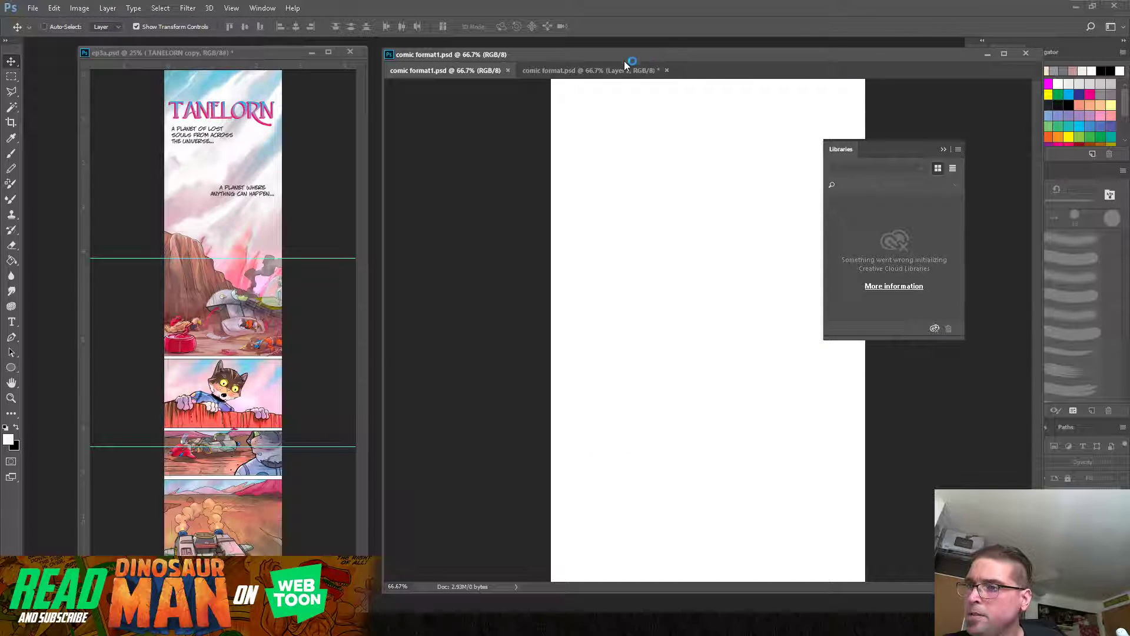
click(566, 70)
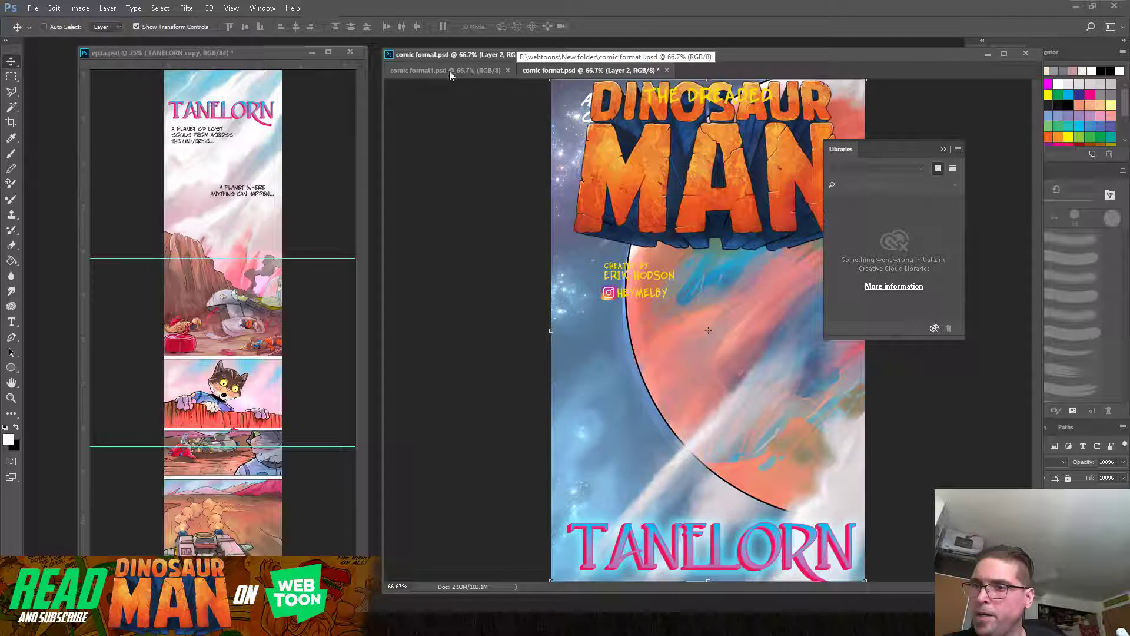
click(431, 72)
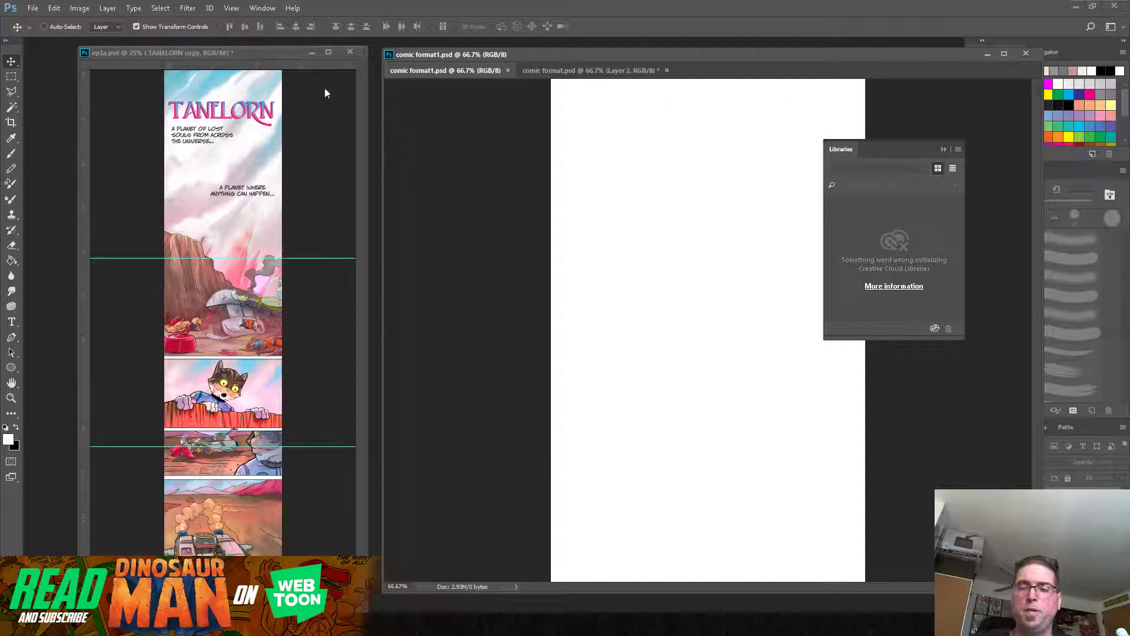
Step: Select the topmost 800 x 1280 px section of ep3a.psd with the Rectangular Marquee and copy it merged
click(9, 80)
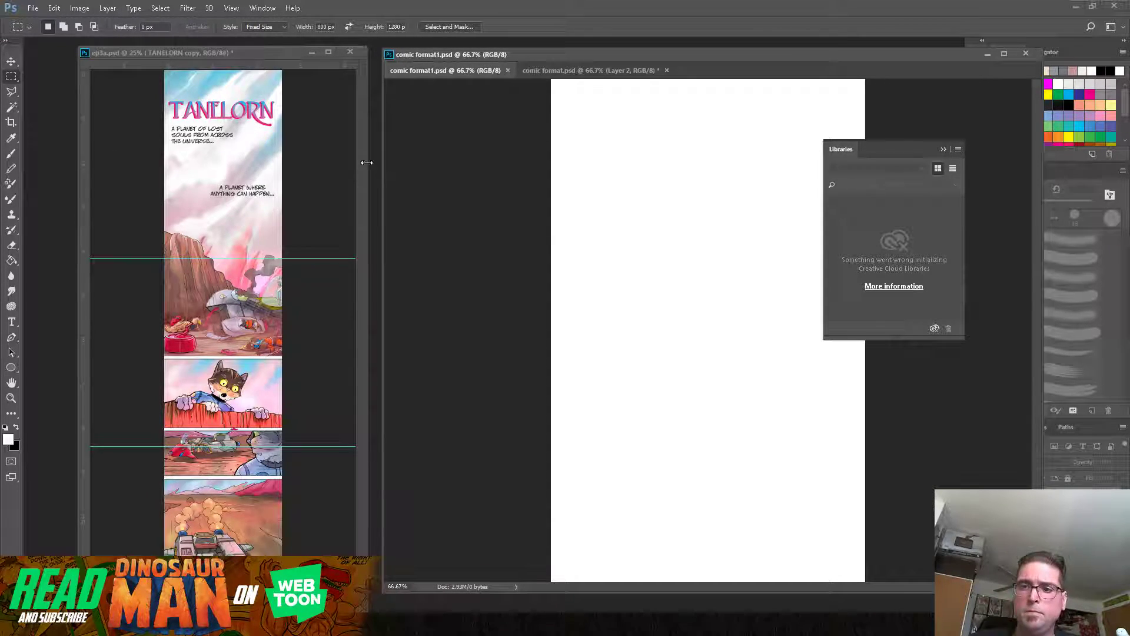
click(183, 181)
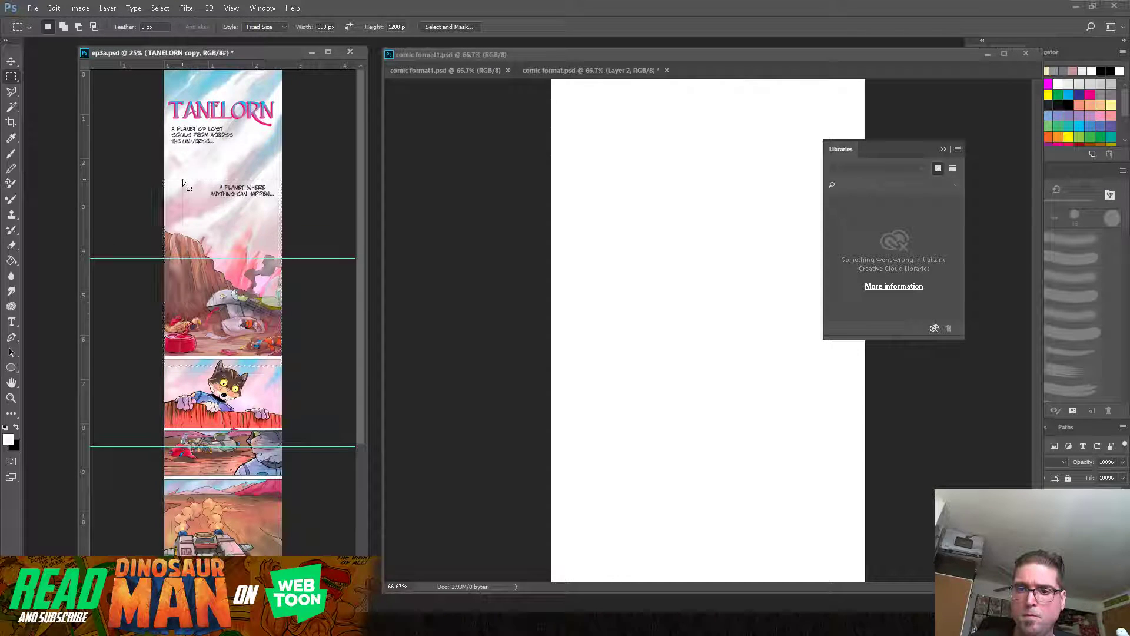
drag(180, 183, 168, 64)
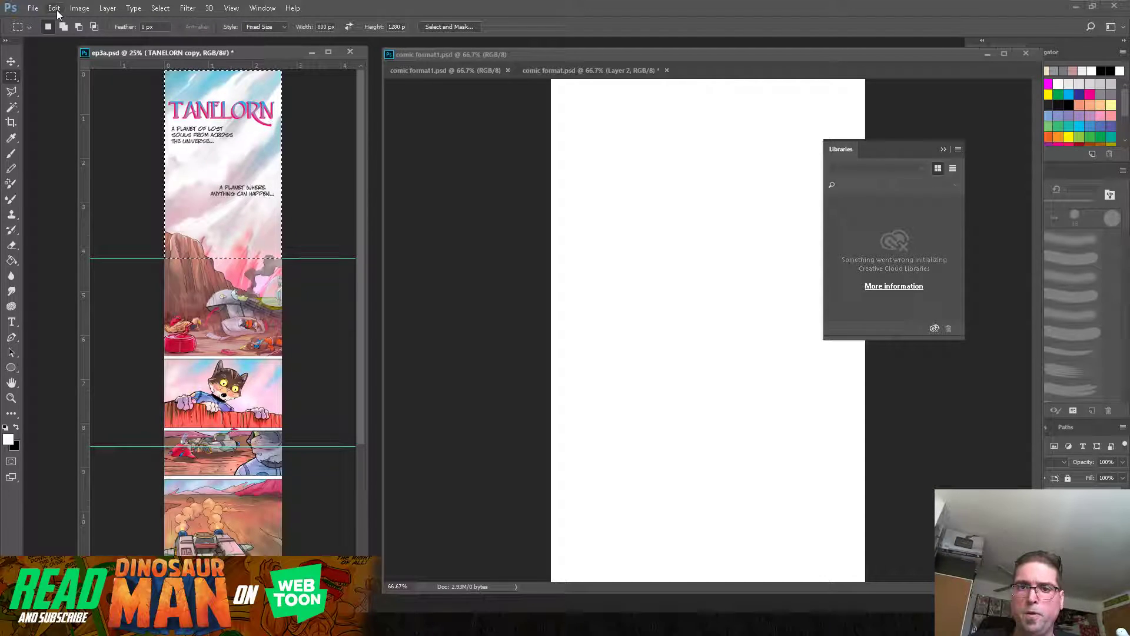
click(56, 9)
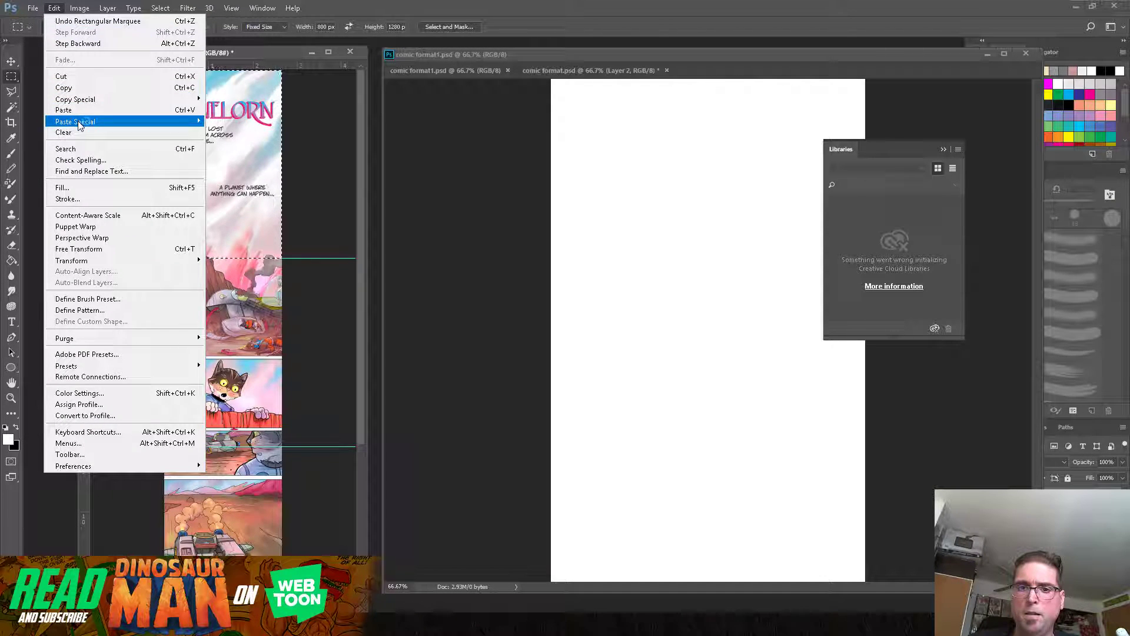
mouse_move(147, 99)
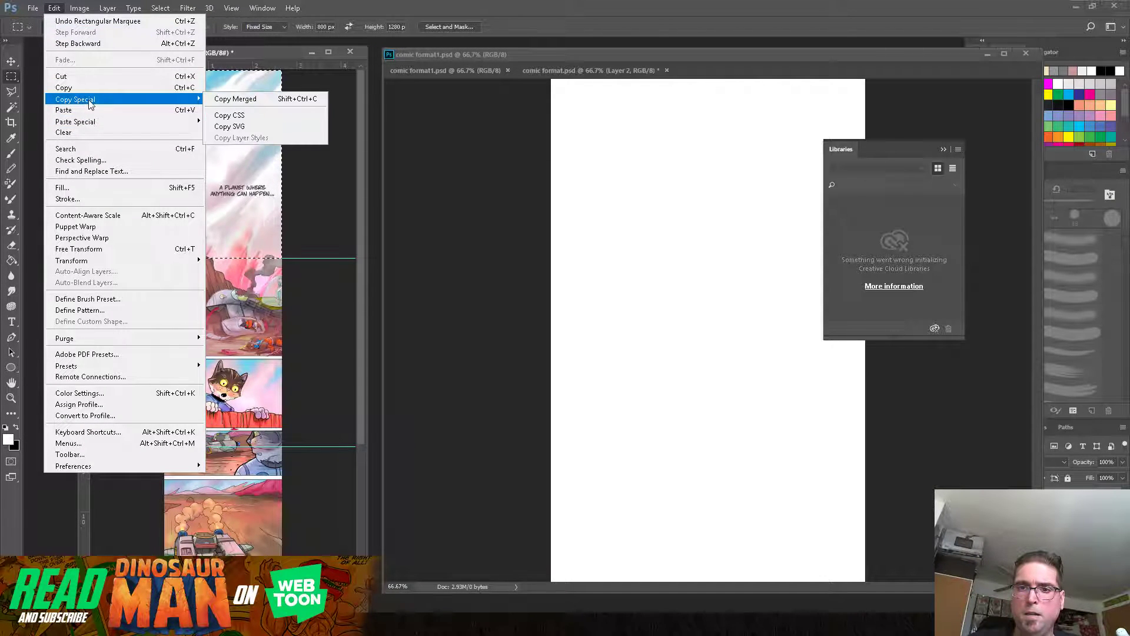
click(239, 99)
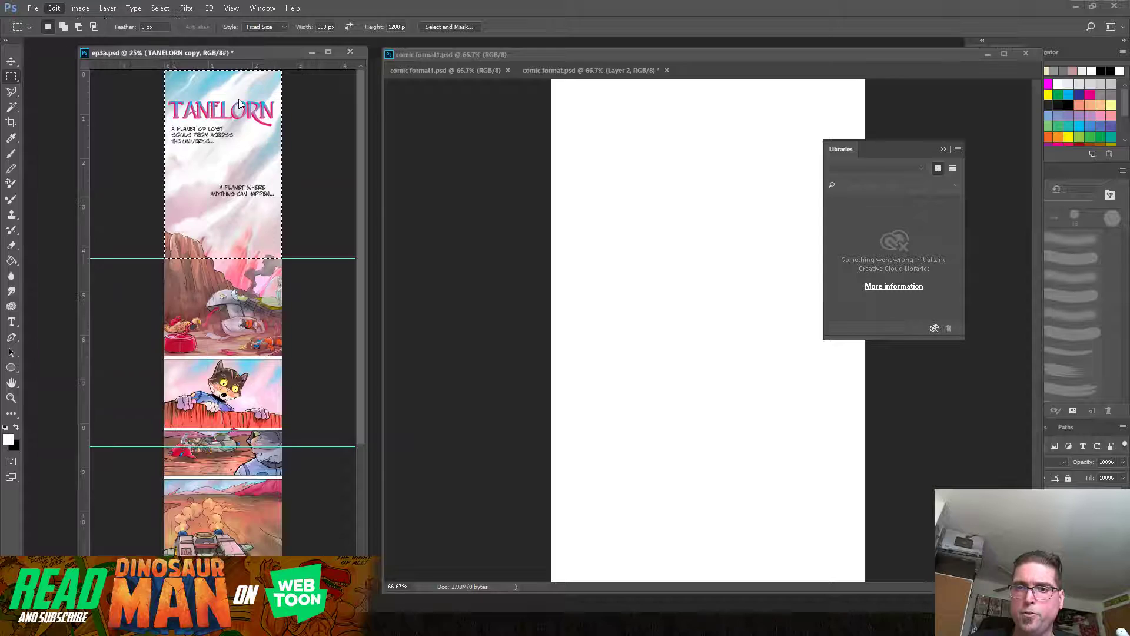
Step: Paste the merged section into comic format1.psd and close the Libraries panel covering the page
click(610, 54)
click(59, 10)
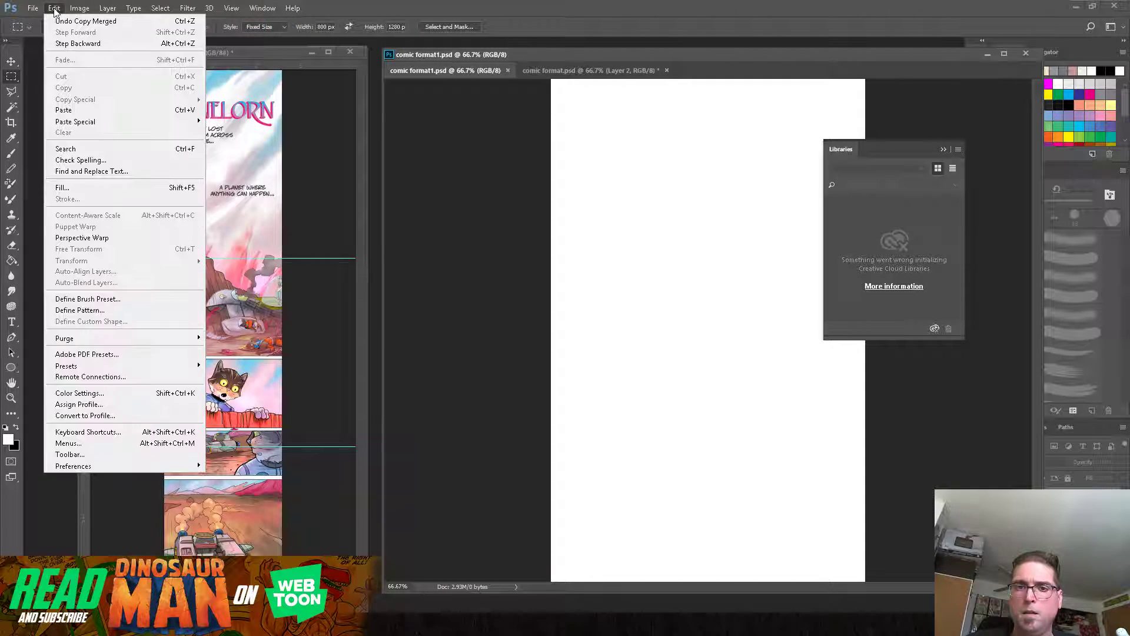
click(73, 110)
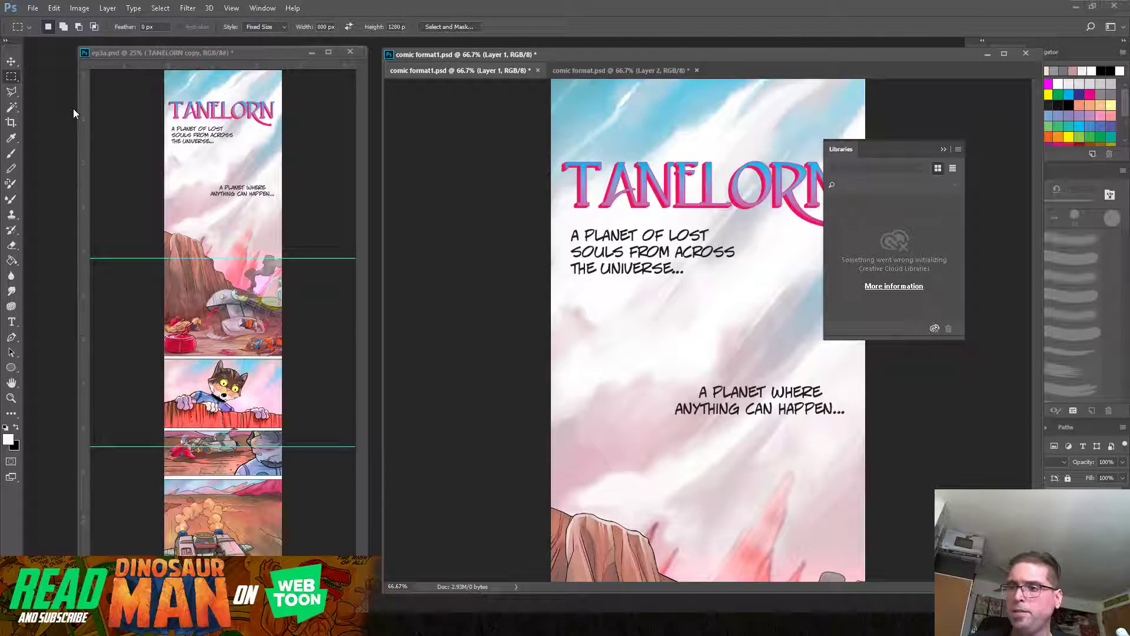
drag(899, 151, 958, 169)
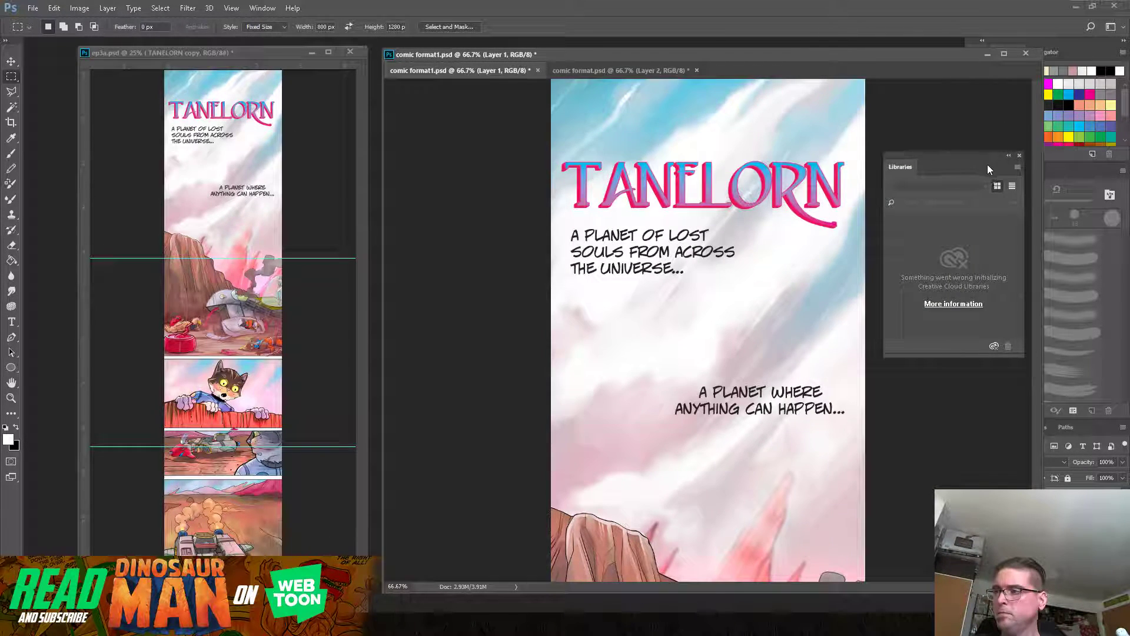
click(1019, 155)
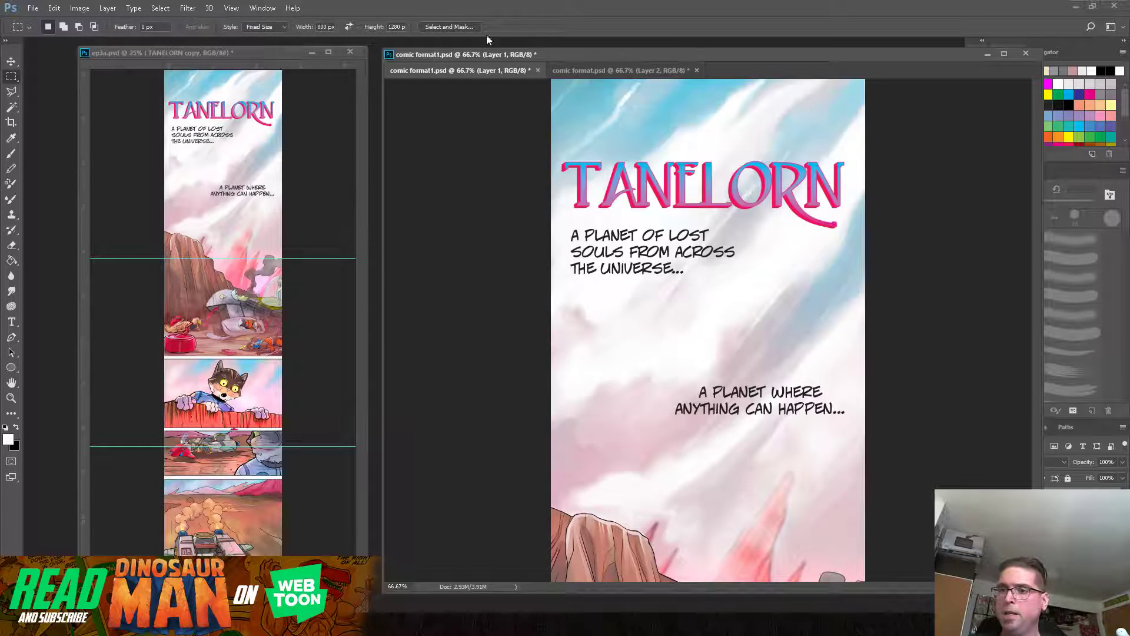
Step: Start saving comic format1.psd under a new name and create and open an ep3 folder inside webtoons > panels
click(33, 10)
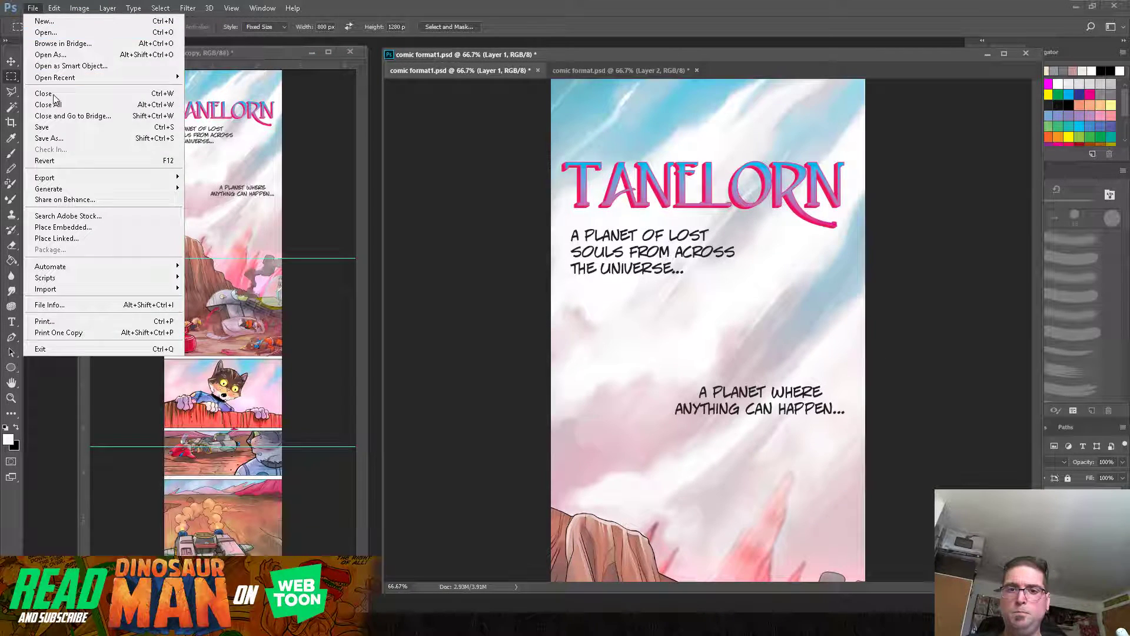
click(63, 139)
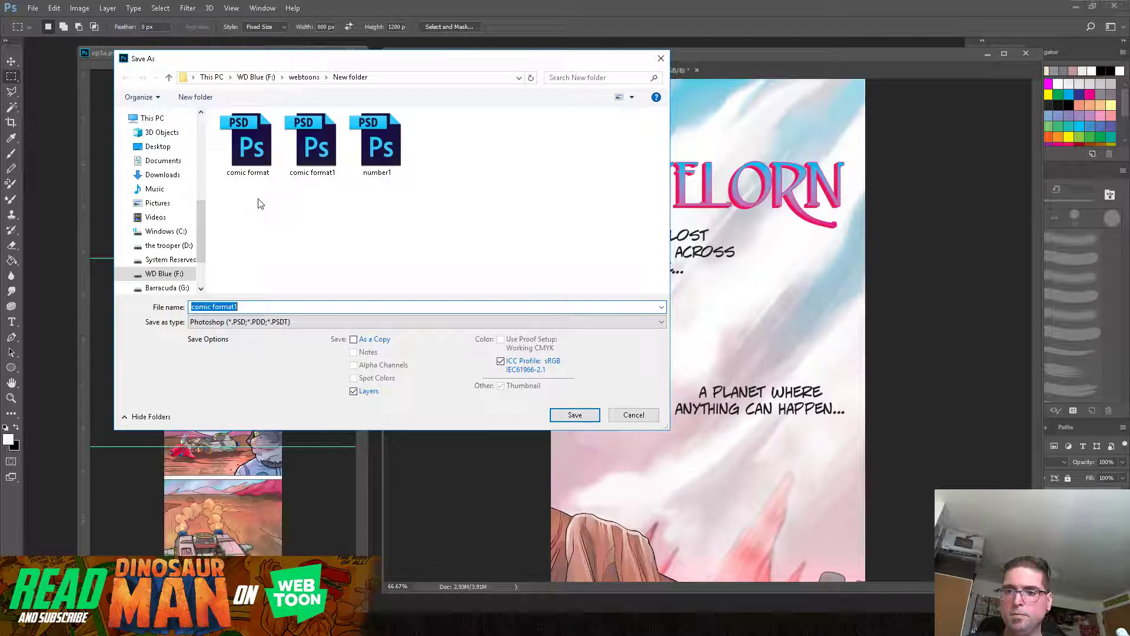
click(304, 77)
double_click(258, 144)
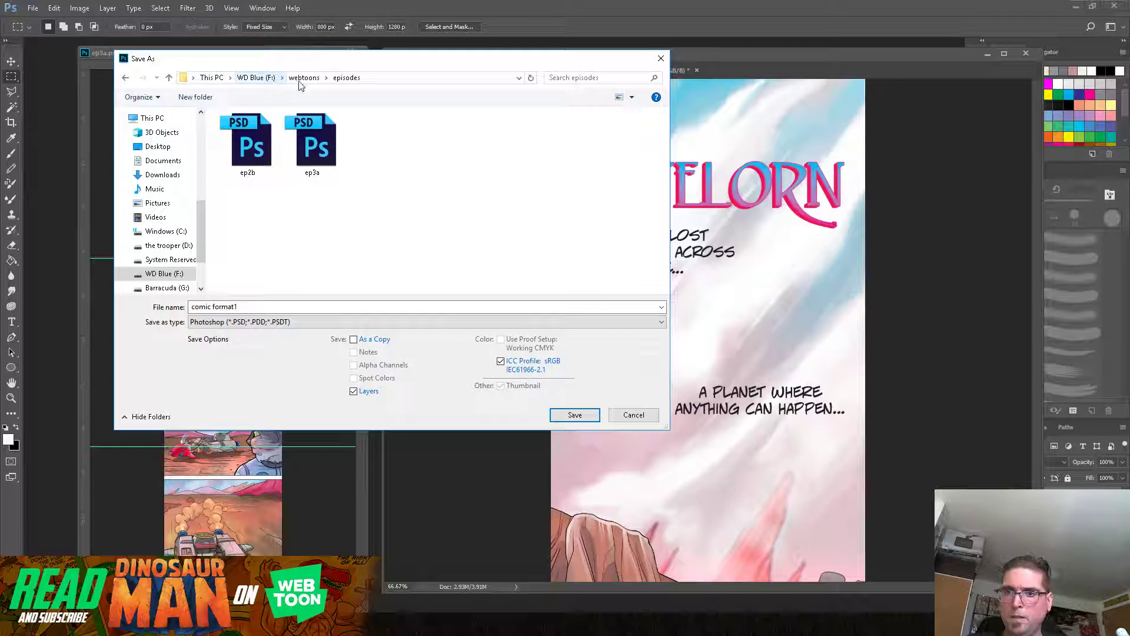
double_click(442, 153)
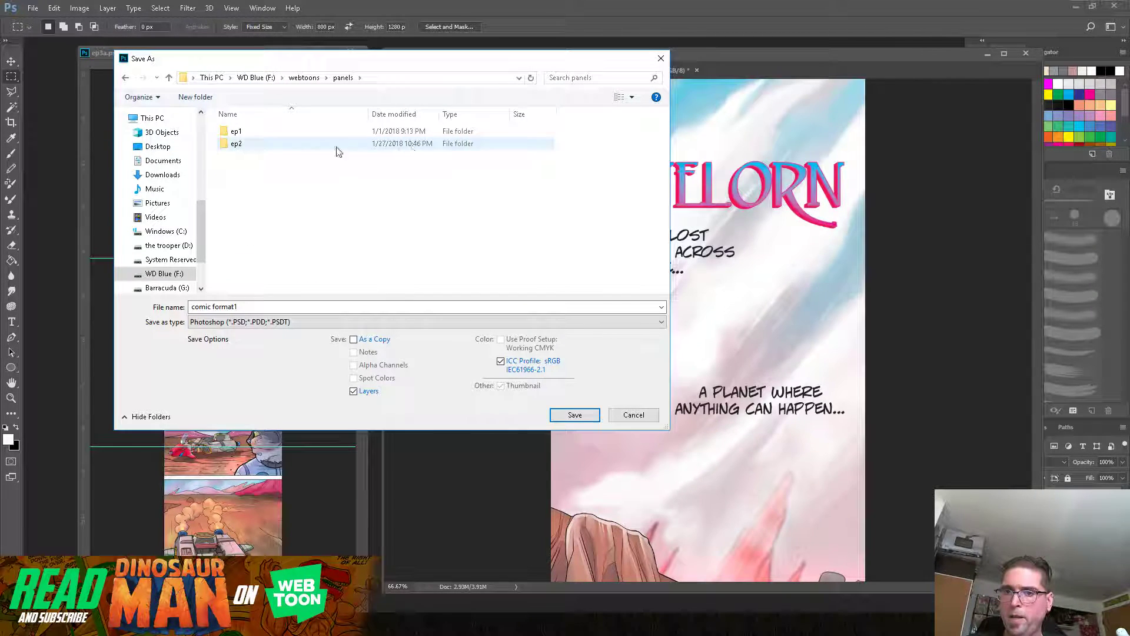
click(195, 97)
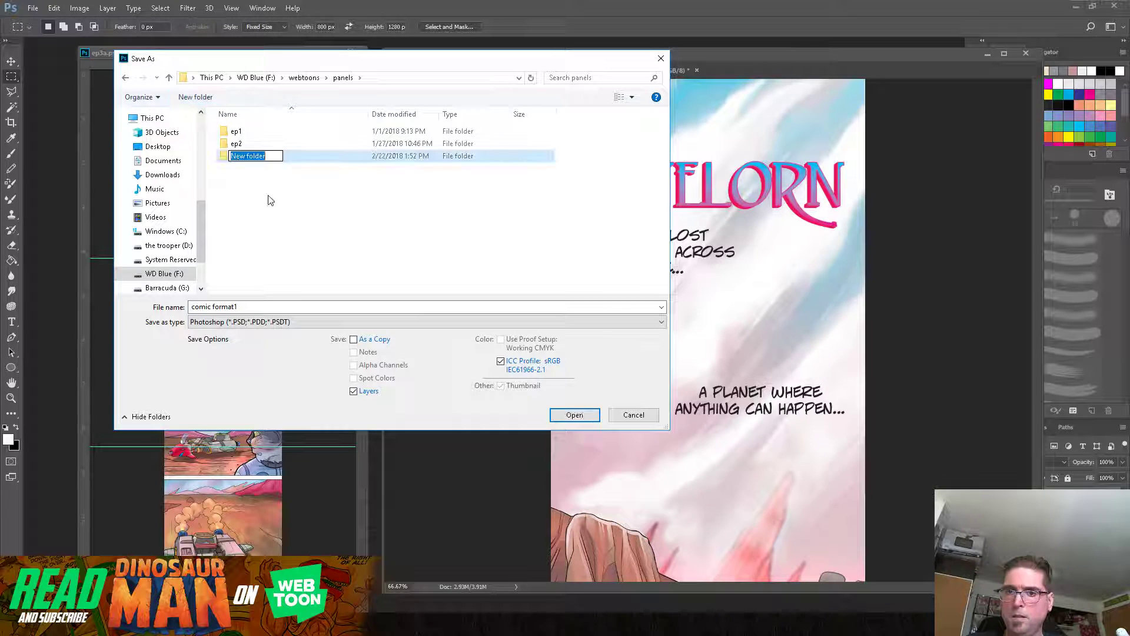
text(ep3)
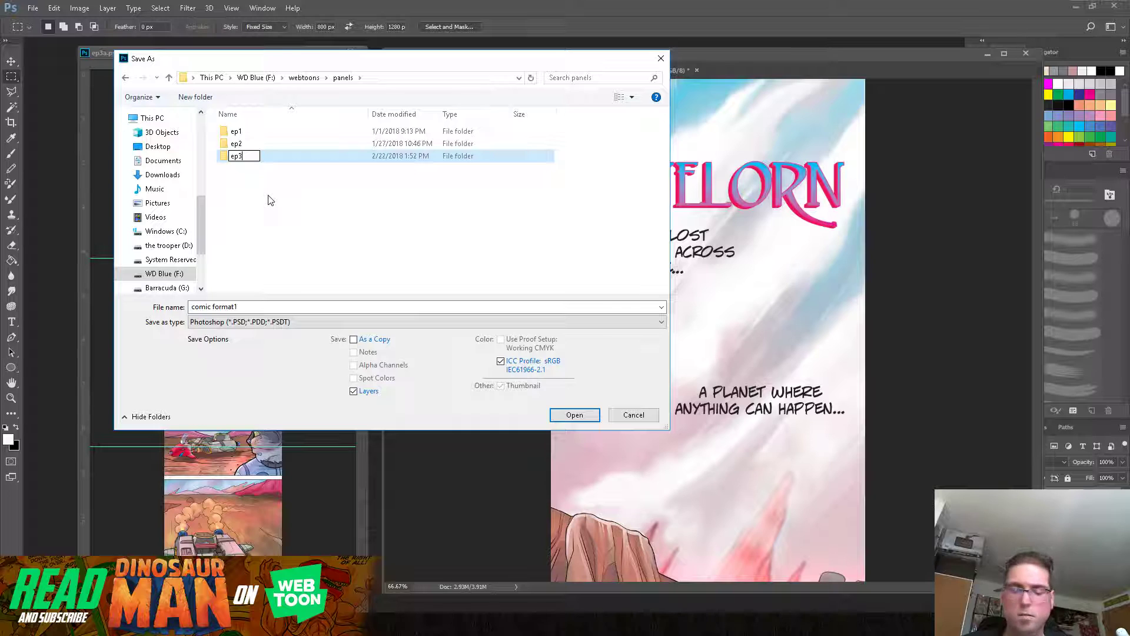
click(224, 159)
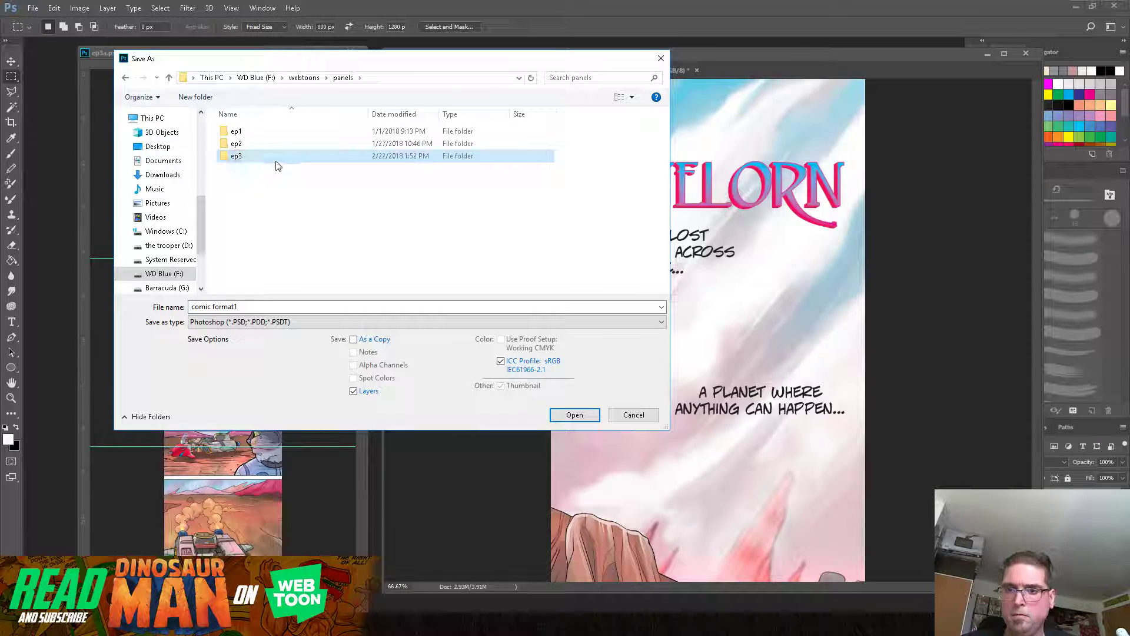
double_click(227, 157)
Step: Save the page in the ep3 folder as a JPEG copy named 1, with quality 12 (Maximum) and Baseline ("Standard") format
triple_click(254, 304)
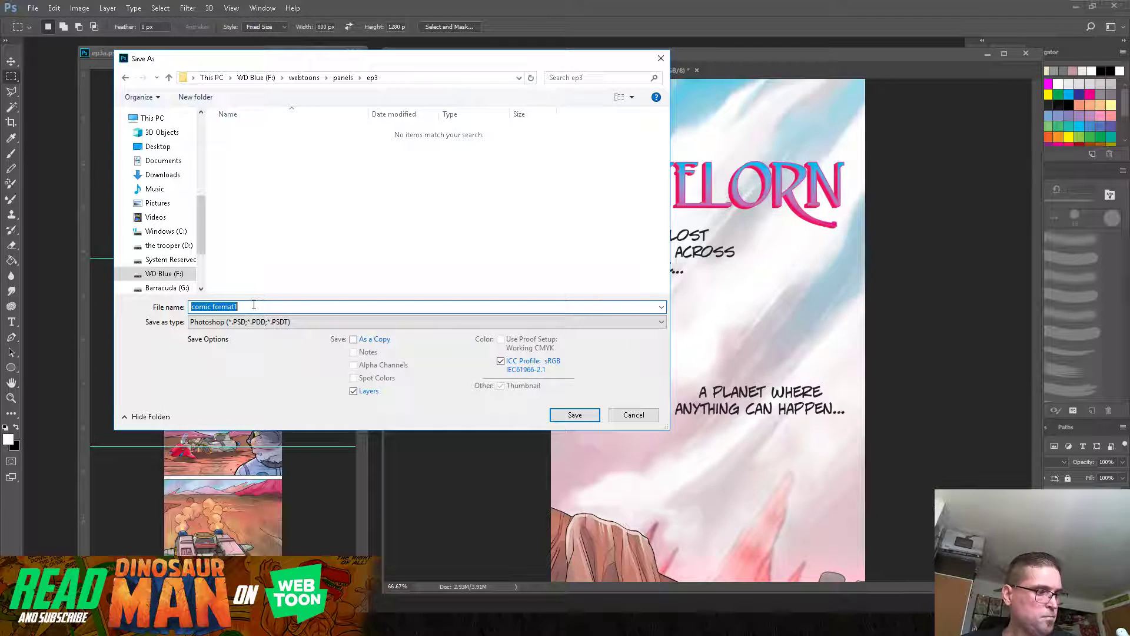
text(1)
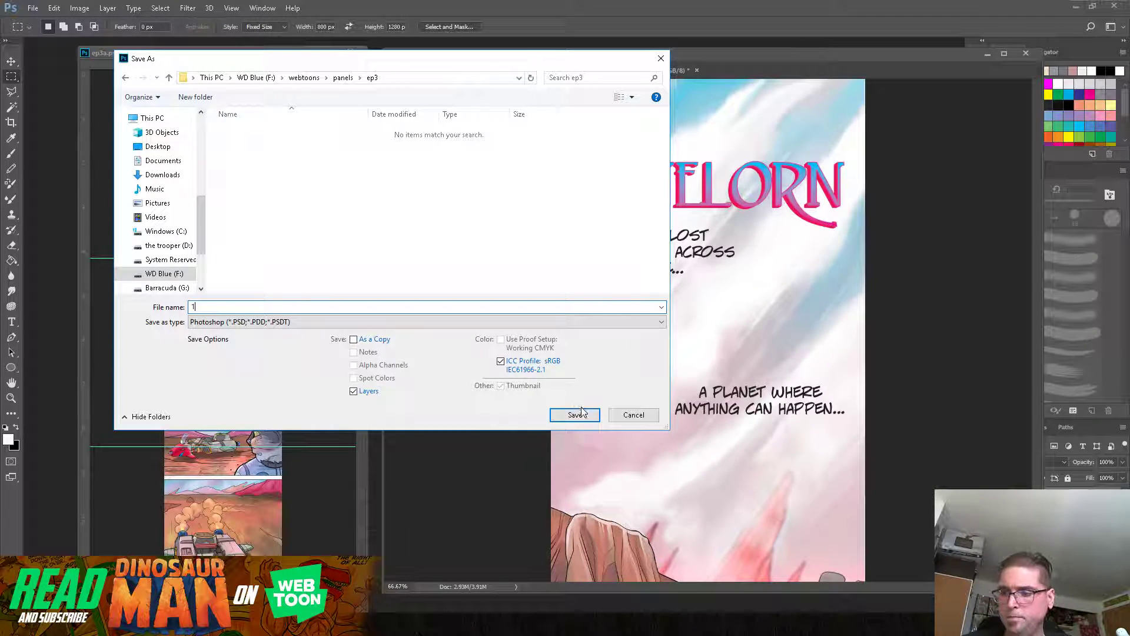
click(354, 340)
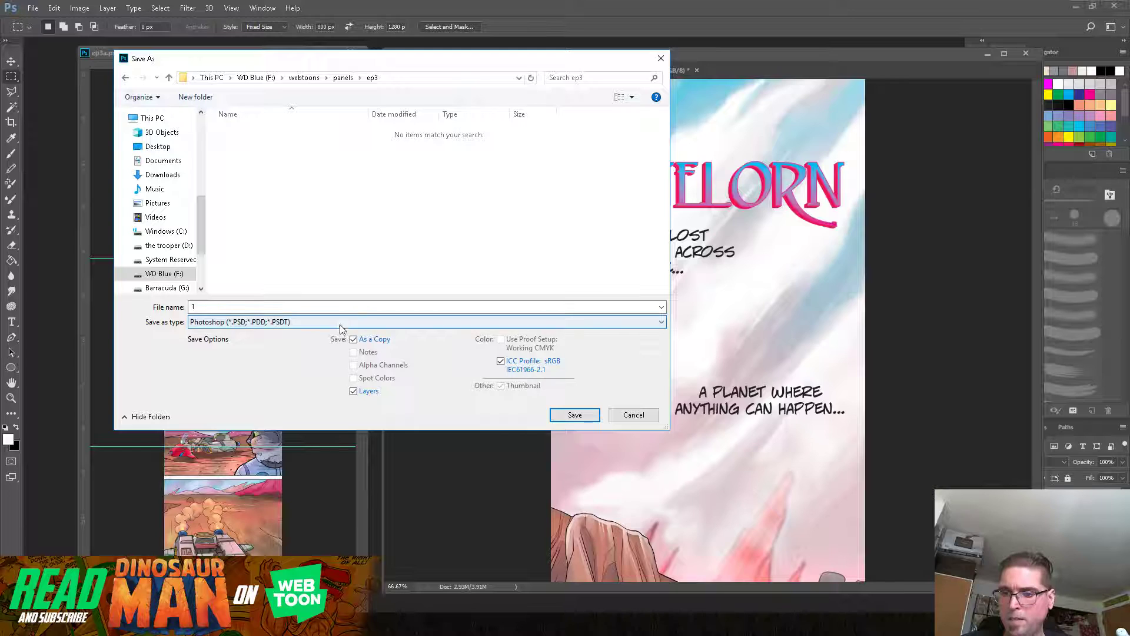
click(339, 329)
click(303, 405)
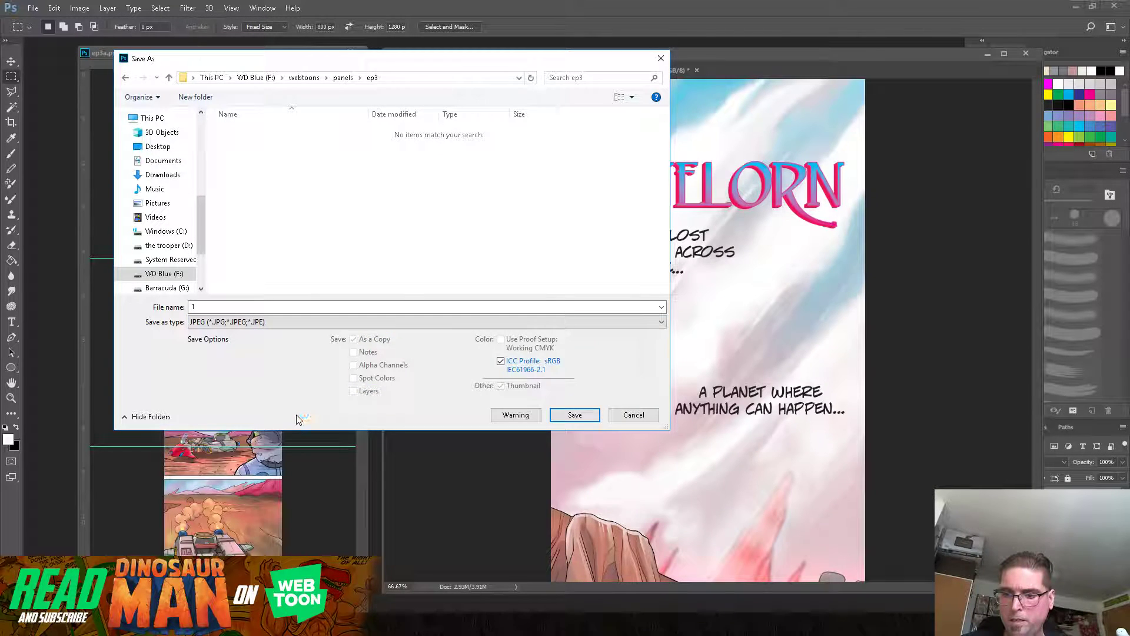
click(575, 416)
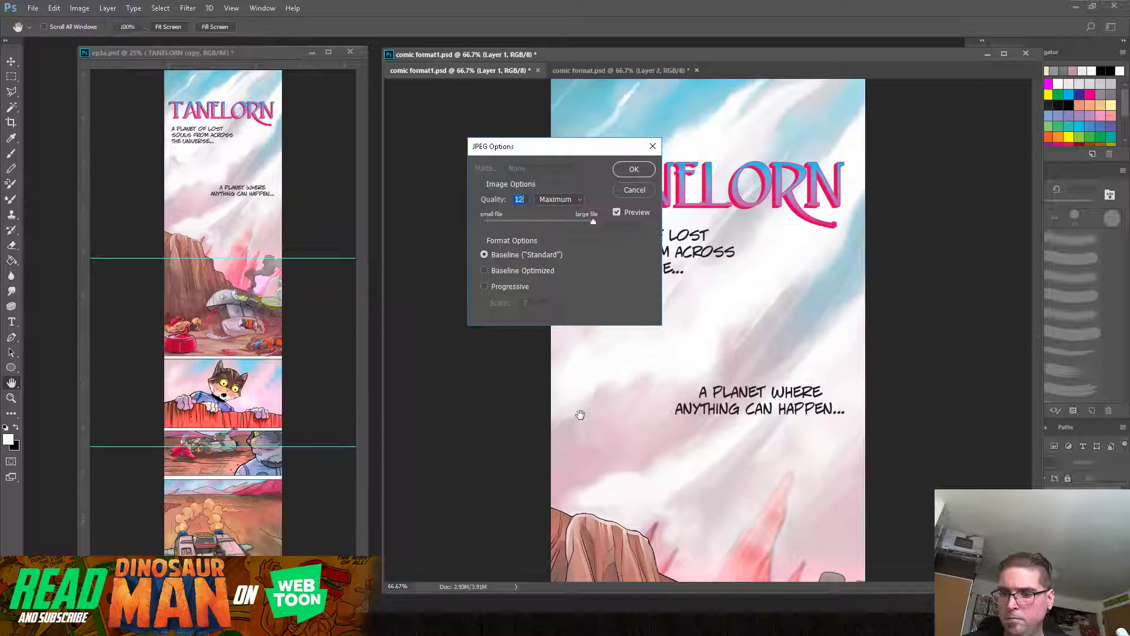
click(635, 172)
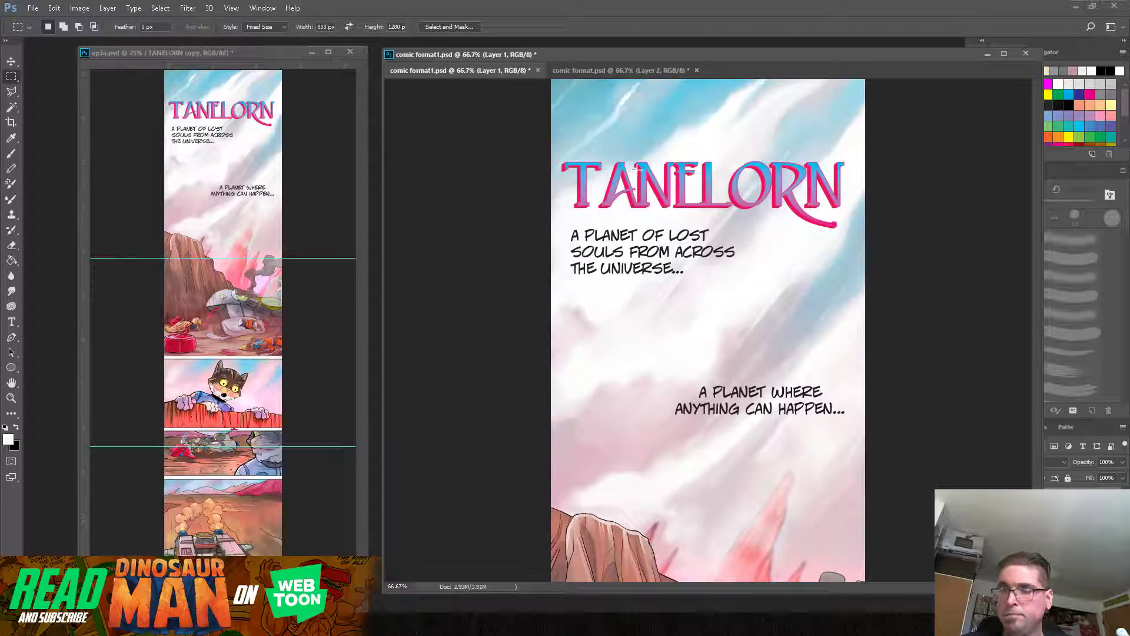